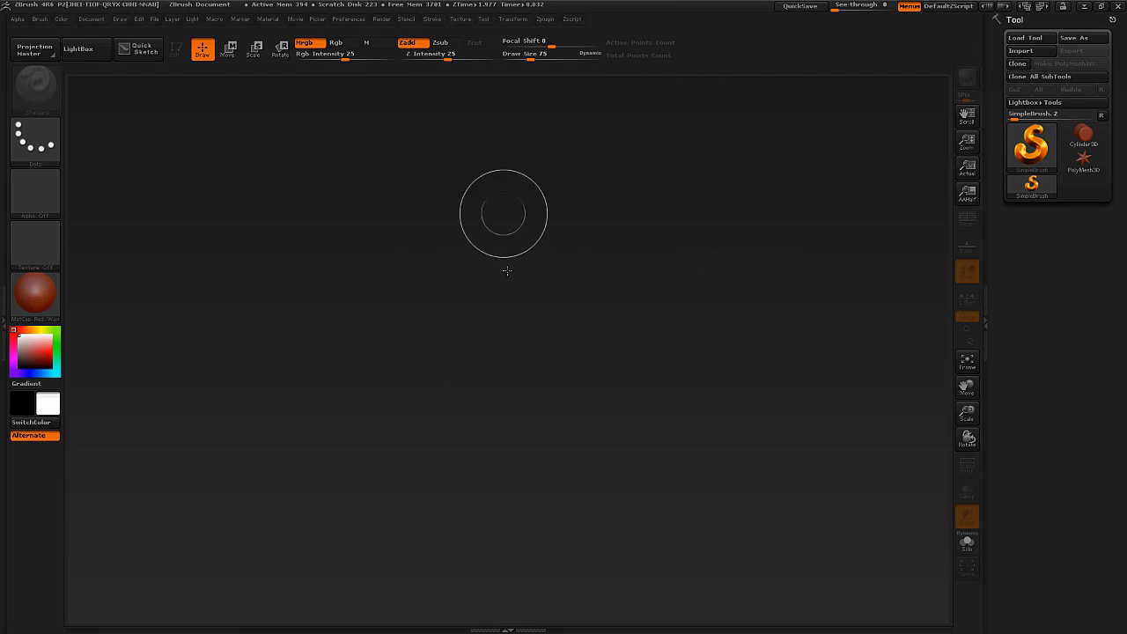
Paint freehand SimpleBrush strokes across the canvas and clear them.
{"action": "mouse_move", "coordinate": [765, 146]}
{"action": "left_mouse_down"}
{"action": "mouse_move", "coordinate": [774, 169]}
{"action": "mouse_move", "coordinate": [464, 273]}
{"action": "mouse_move", "coordinate": [258, 516]}
{"action": "mouse_move", "coordinate": [196, 422]}
{"action": "mouse_move", "coordinate": [313, 304]}
{"action": "mouse_move", "coordinate": [773, 328]}
{"action": "mouse_move", "coordinate": [721, 296]}
{"action": "mouse_move", "coordinate": [726, 383]}
{"action": "mouse_move", "coordinate": [489, 489]}
{"action": "mouse_move", "coordinate": [359, 286]}
{"action": "mouse_move", "coordinate": [192, 407]}
{"action": "mouse_move", "coordinate": [232, 290]}
{"action": "mouse_move", "coordinate": [264, 414]}
{"action": "mouse_move", "coordinate": [326, 265]}
{"action": "mouse_move", "coordinate": [414, 180]}
{"action": "mouse_move", "coordinate": [752, 176]}
{"action": "mouse_move", "coordinate": [684, 302]}
{"action": "mouse_move", "coordinate": [622, 365]}
{"action": "mouse_move", "coordinate": [497, 361]}
{"action": "mouse_move", "coordinate": [304, 150]}
{"action": "mouse_move", "coordinate": [198, 186]}
{"action": "left_mouse_up"}
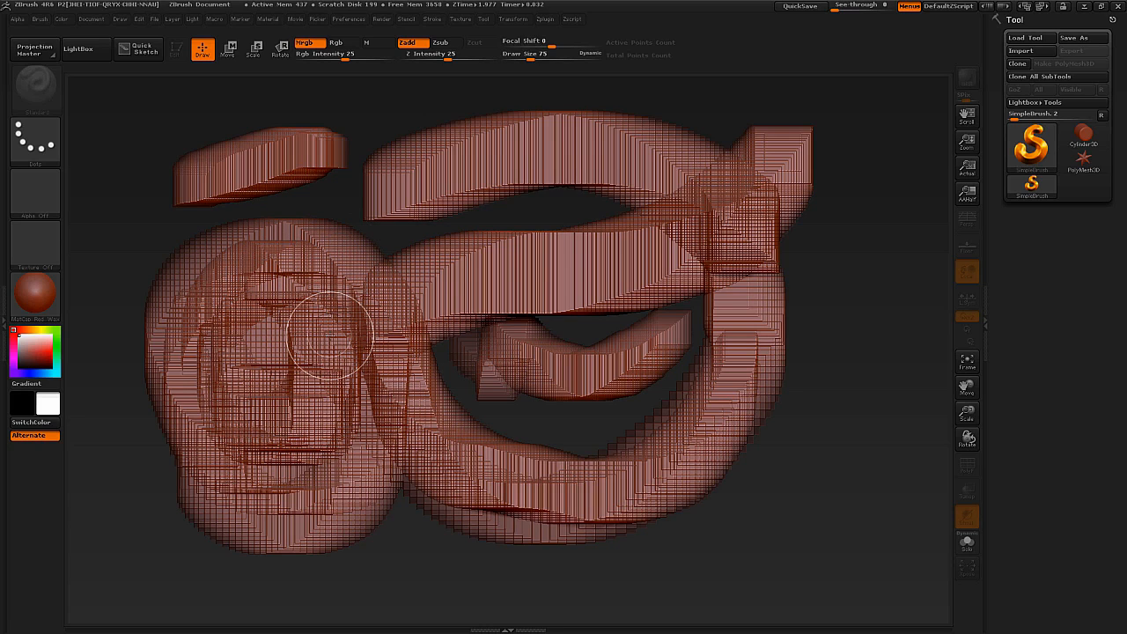
{"action": "key", "text": "ctrl+n"}
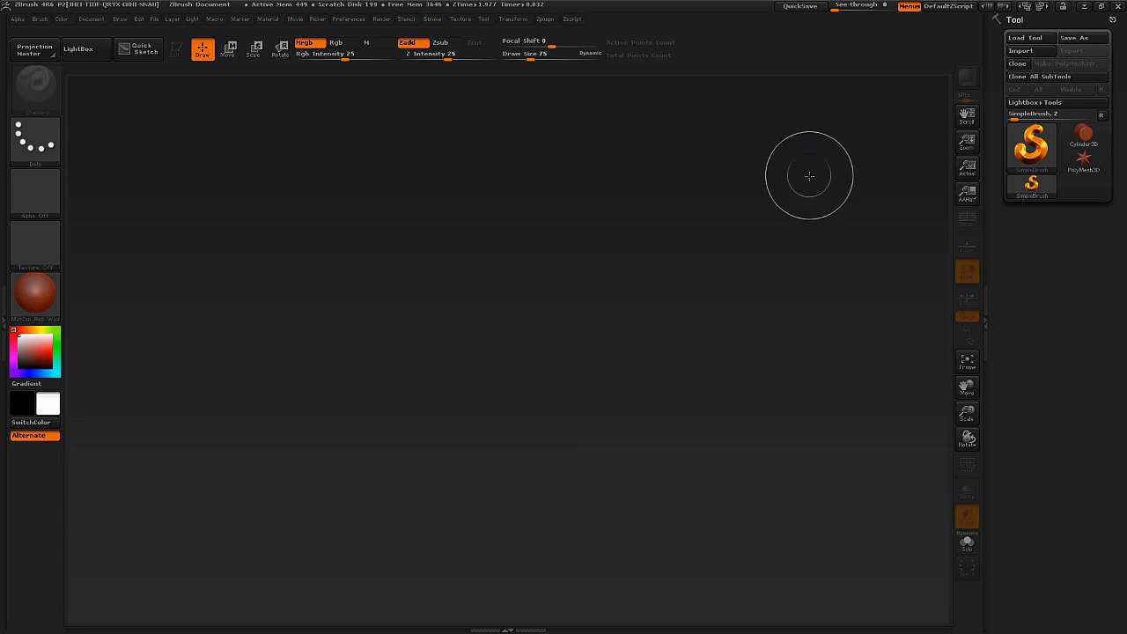
{"action": "left_click", "coordinate": [96, 19]}
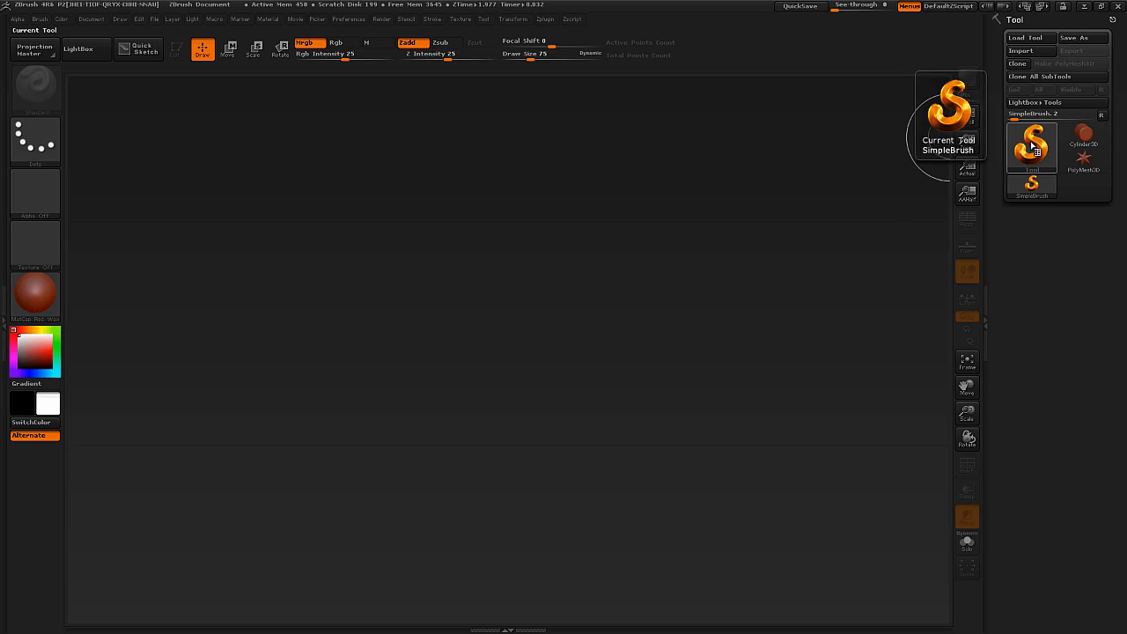
Preview the Tool palette, and collapse and reopen the side tray that holds it.
{"action": "left_click", "coordinate": [484, 22]}
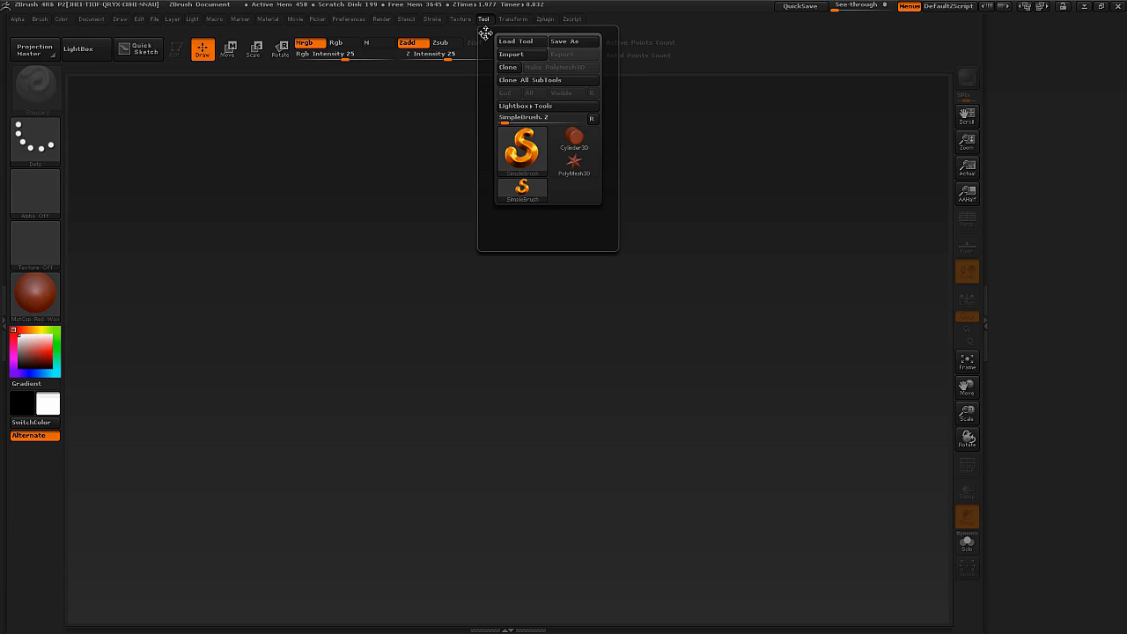
{"action": "left_click", "coordinate": [484, 32]}
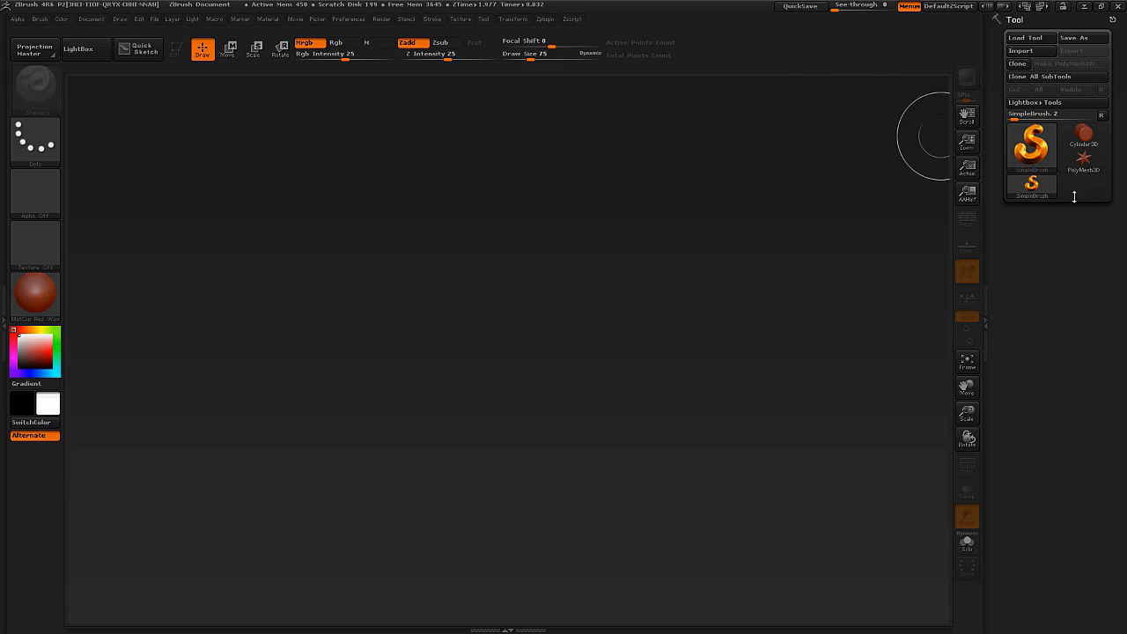
{"action": "left_click", "coordinate": [483, 21]}
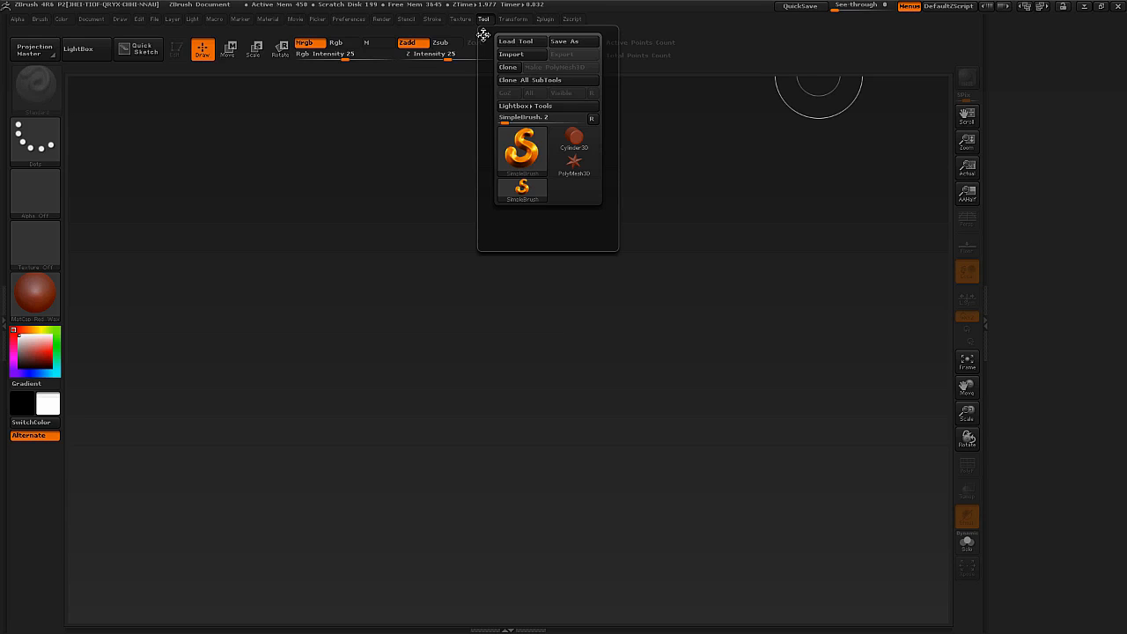
{"action": "left_click", "coordinate": [483, 34]}
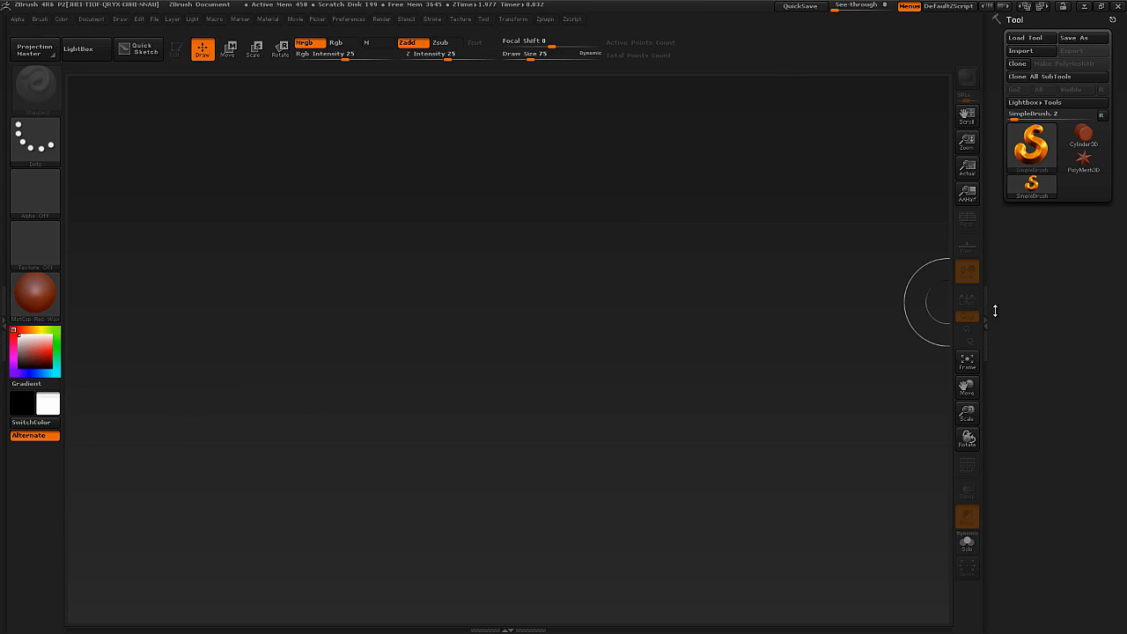
{"action": "left_click", "coordinate": [986, 317]}
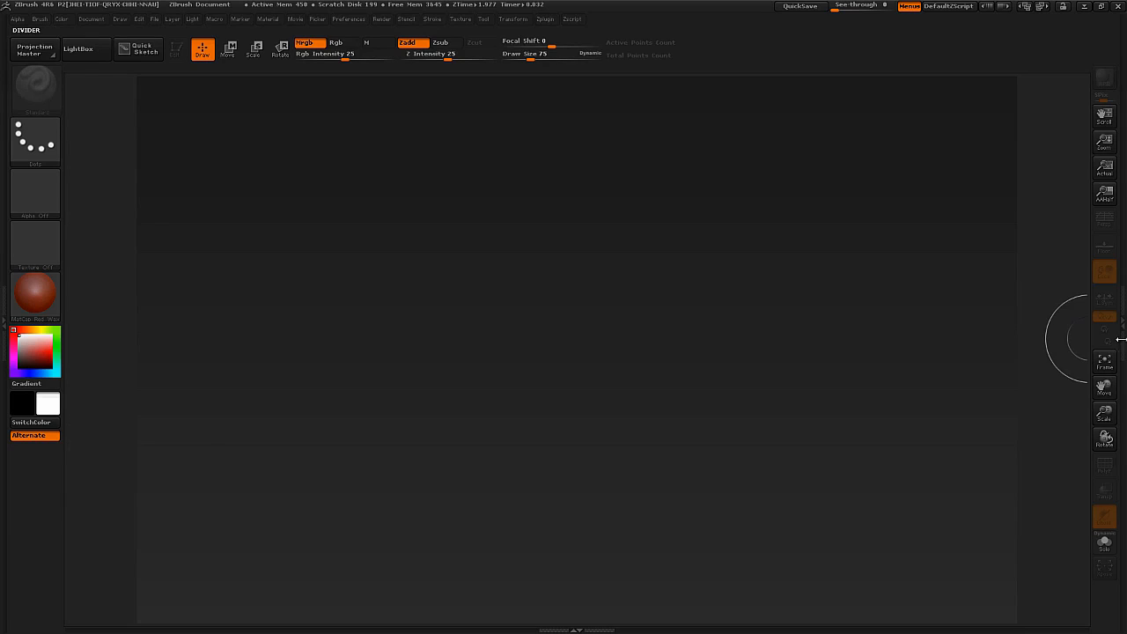
{"action": "left_click", "coordinate": [1119, 338]}
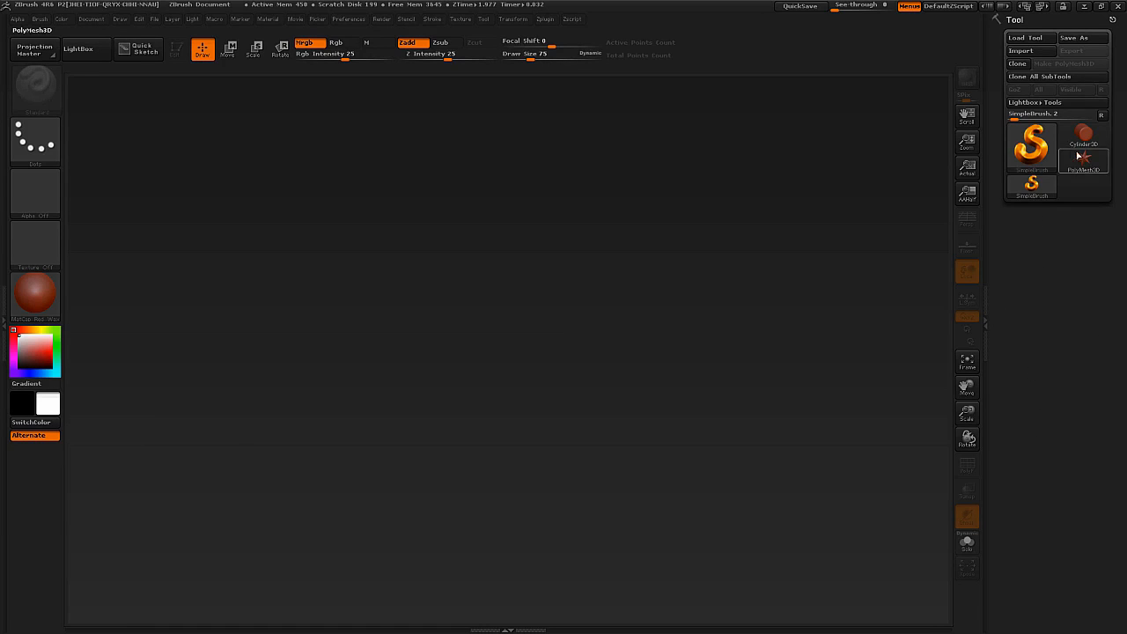
Pick the Cylinder3D primitive and switch the active tool to the Sphere3D mesh.
{"action": "mouse_move", "coordinate": [1051, 142]}
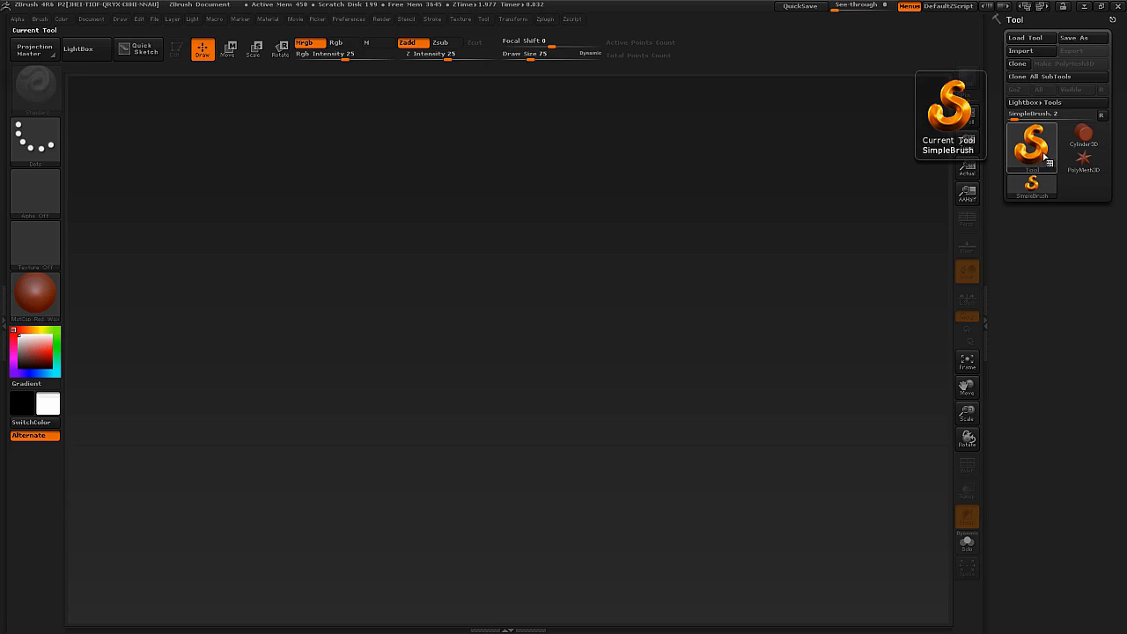
{"action": "left_click", "coordinate": [1045, 155]}
{"action": "left_click", "coordinate": [1079, 141]}
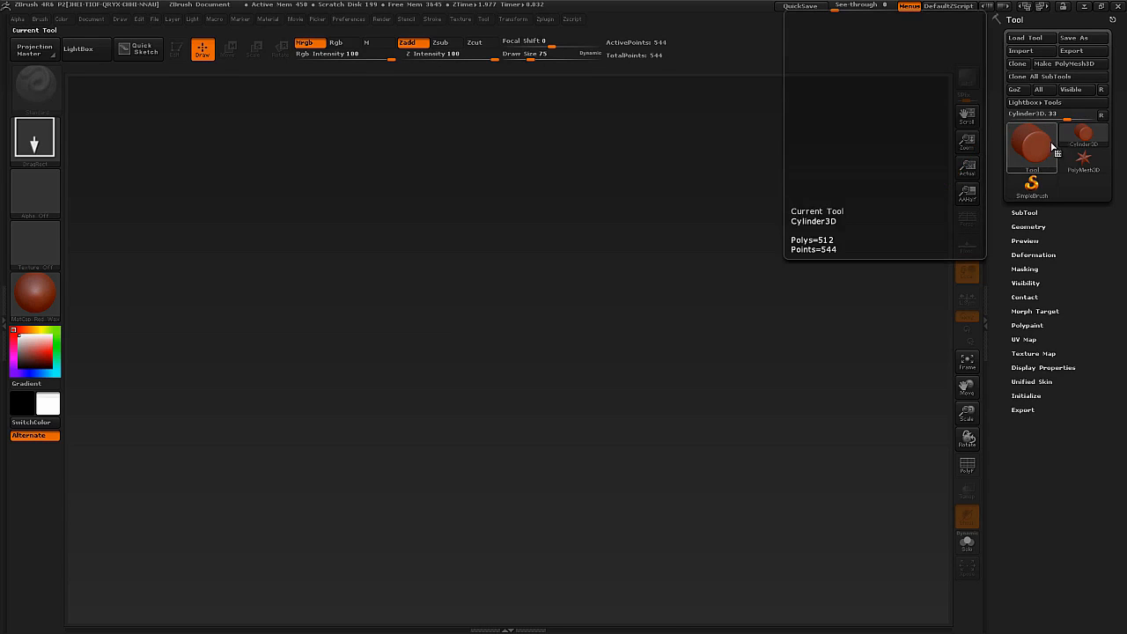
{"action": "left_click", "coordinate": [1052, 149]}
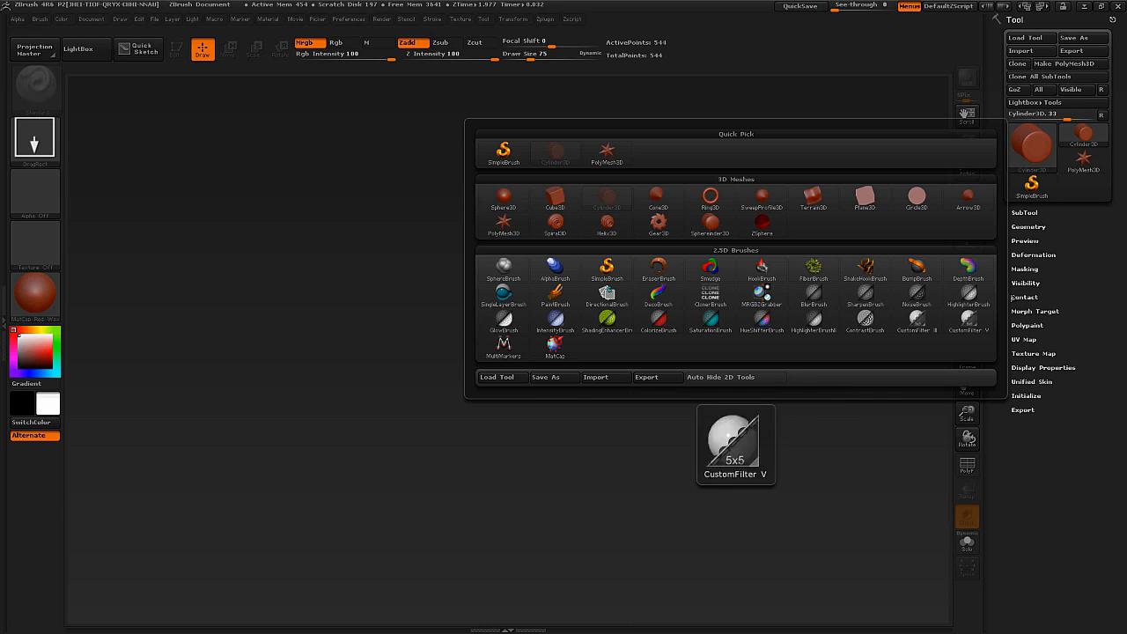
{"action": "left_click", "coordinate": [1045, 157]}
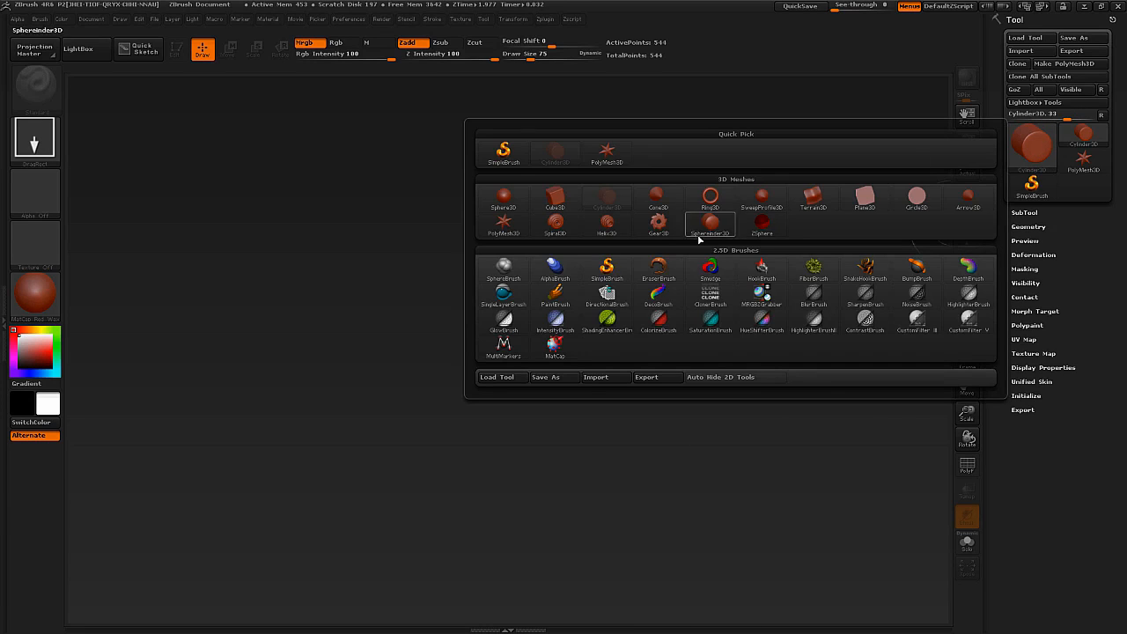
{"action": "left_click", "coordinate": [503, 198]}
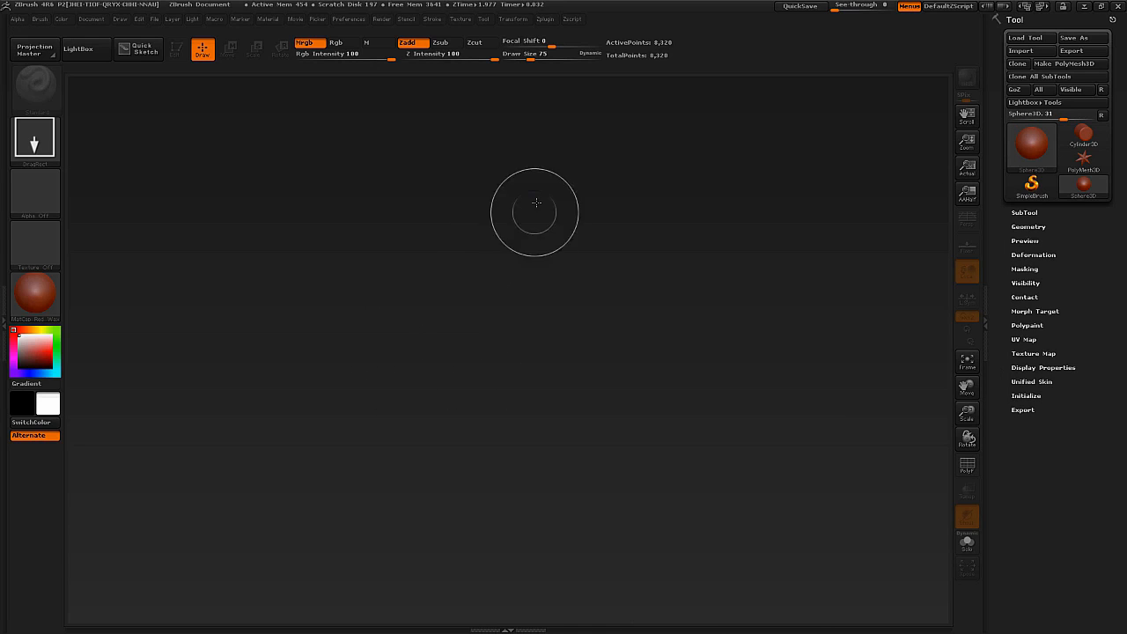
Draw a series of Sphere3D copies in various sizes across the canvas and clear them all.
{"action": "left_click_drag", "start_coordinate": [645, 185], "coordinate": [499, 330]}
{"action": "left_click_drag", "start_coordinate": [528, 280], "coordinate": [465, 427]}
{"action": "left_click_drag", "start_coordinate": [418, 262], "coordinate": [350, 338]}
{"action": "left_click_drag", "start_coordinate": [356, 293], "coordinate": [322, 474]}
{"action": "mouse_move", "coordinate": [339, 450]}
{"action": "left_mouse_down"}
{"action": "mouse_move", "coordinate": [414, 506]}
{"action": "mouse_move", "coordinate": [495, 497]}
{"action": "left_mouse_up"}
{"action": "left_click_drag", "start_coordinate": [552, 503], "coordinate": [578, 499]}
{"action": "left_click_drag", "start_coordinate": [664, 473], "coordinate": [699, 458]}
{"action": "left_click_drag", "start_coordinate": [783, 408], "coordinate": [789, 394]}
{"action": "left_click_drag", "start_coordinate": [721, 397], "coordinate": [726, 390]}
{"action": "left_click_drag", "start_coordinate": [714, 379], "coordinate": [690, 427]}
{"action": "mouse_move", "coordinate": [683, 440]}
{"action": "left_mouse_down"}
{"action": "mouse_move", "coordinate": [644, 431]}
{"action": "mouse_move", "coordinate": [527, 444]}
{"action": "left_mouse_up"}
{"action": "left_click_drag", "start_coordinate": [505, 453], "coordinate": [456, 455]}
{"action": "left_click_drag", "start_coordinate": [428, 456], "coordinate": [392, 447]}
{"action": "left_click_drag", "start_coordinate": [325, 427], "coordinate": [295, 425]}
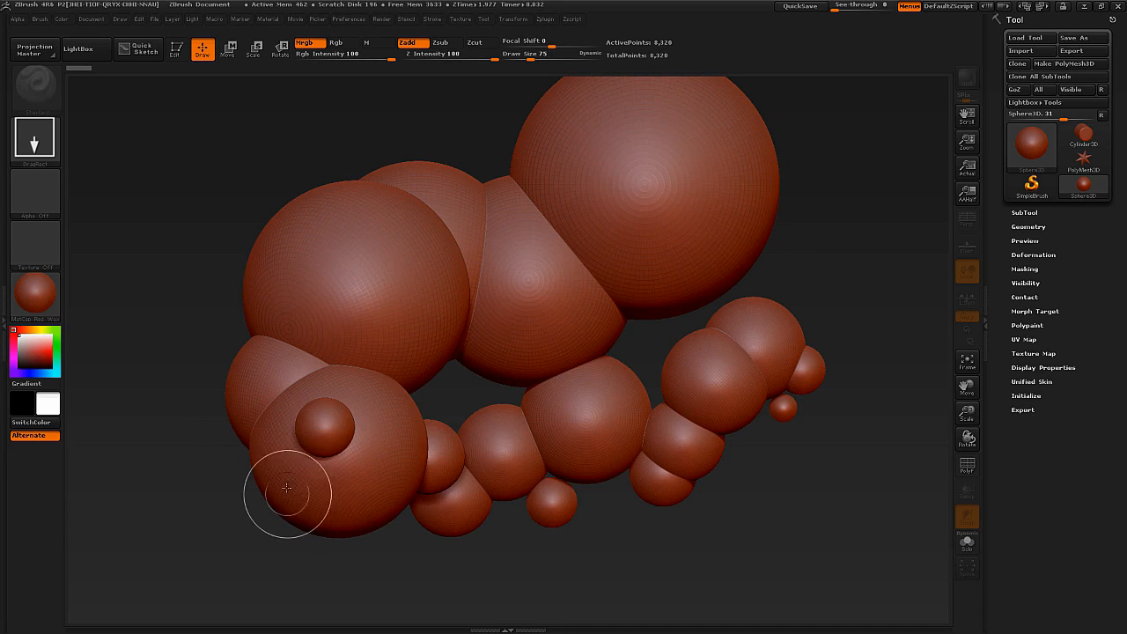
{"action": "key", "text": "ctrl+n"}
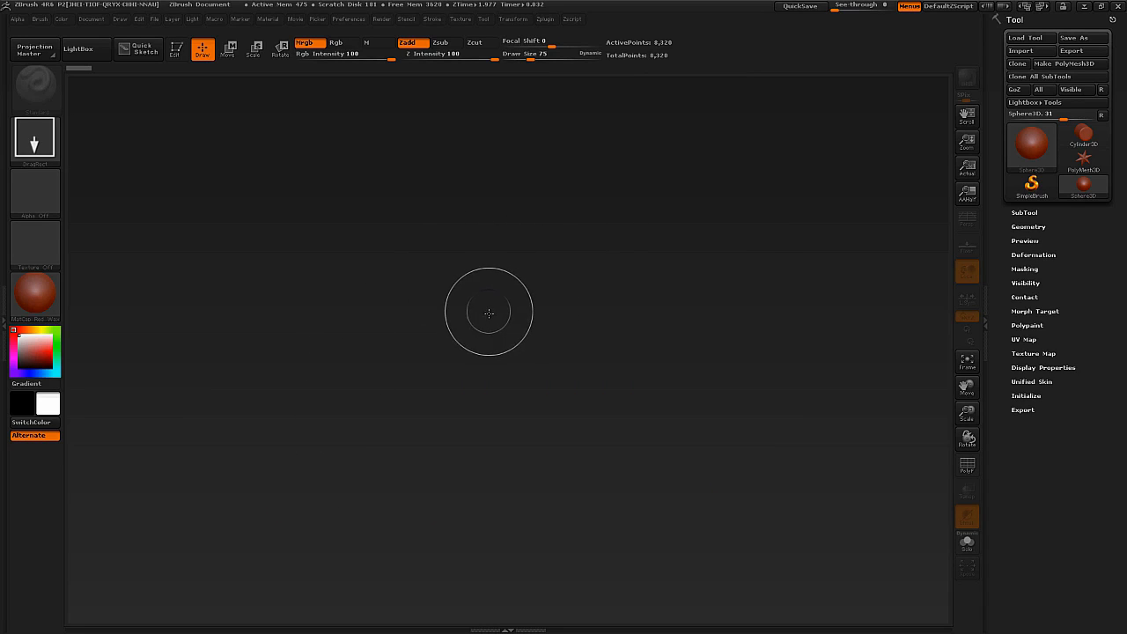
Draw one large Sphere3D in the middle of the canvas and put it into Edit mode.
{"action": "left_click_drag", "start_coordinate": [506, 352], "coordinate": [511, 133]}
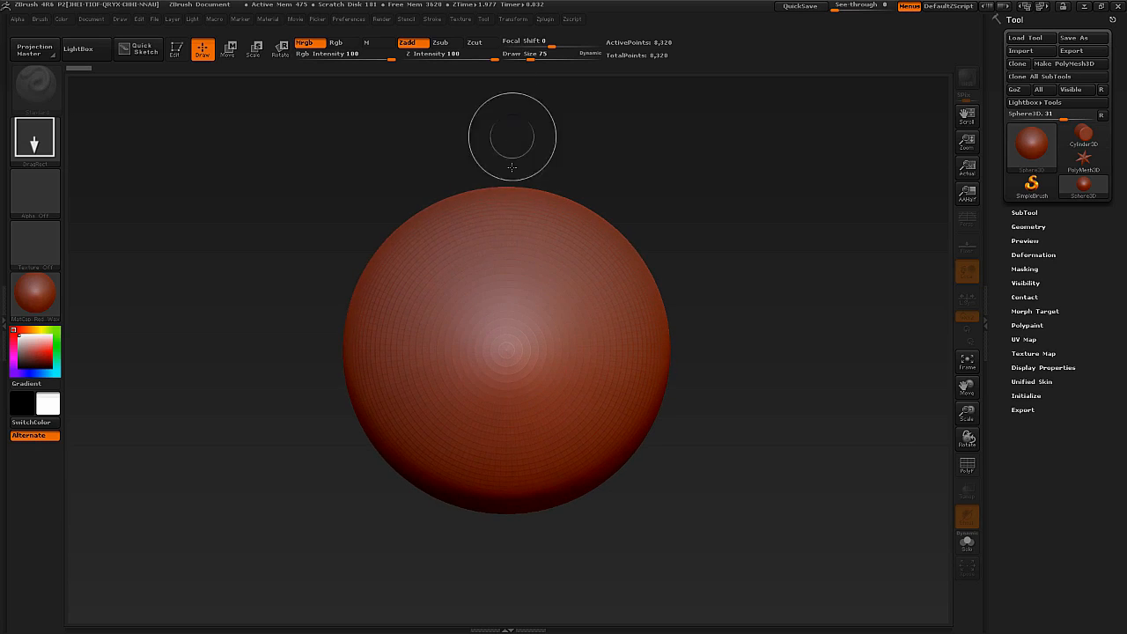
{"action": "left_click", "coordinate": [176, 51]}
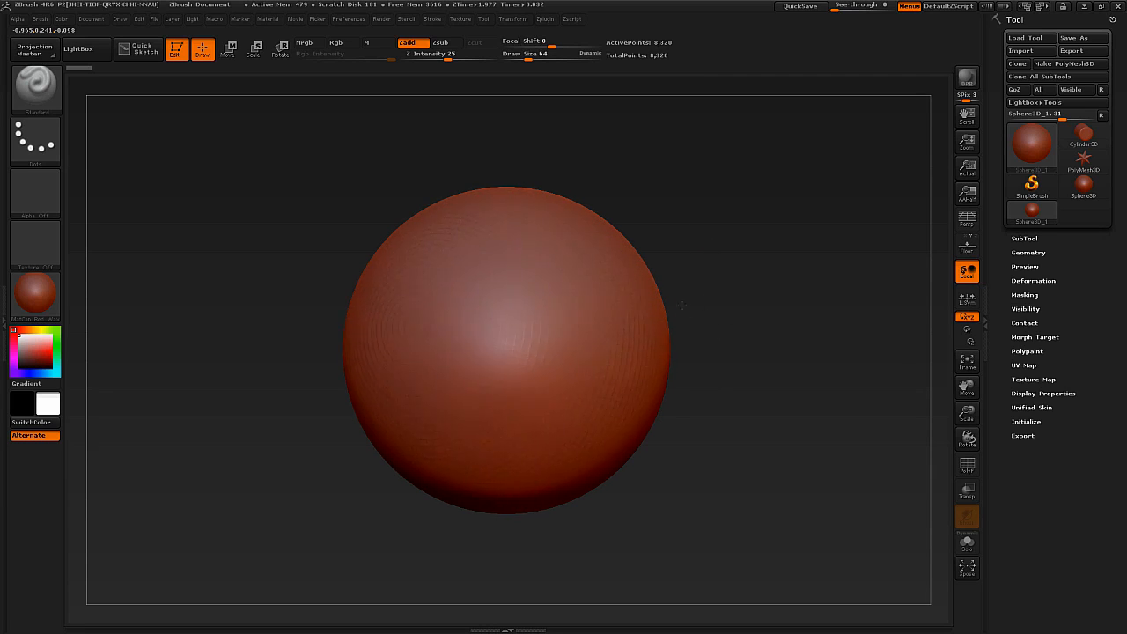
Display the PolyFrame wireframe on the sphere, toggling it off and on to compare.
{"action": "key", "text": "shift+f"}
{"action": "mouse_move", "coordinate": [710, 291]}
{"action": "left_mouse_down", "text": "alt"}
{"action": "mouse_move", "coordinate": [814, 339]}
{"action": "mouse_move", "coordinate": [810, 304]}
{"action": "mouse_move", "coordinate": [805, 330]}
{"action": "left_mouse_up", "text": "alt"}
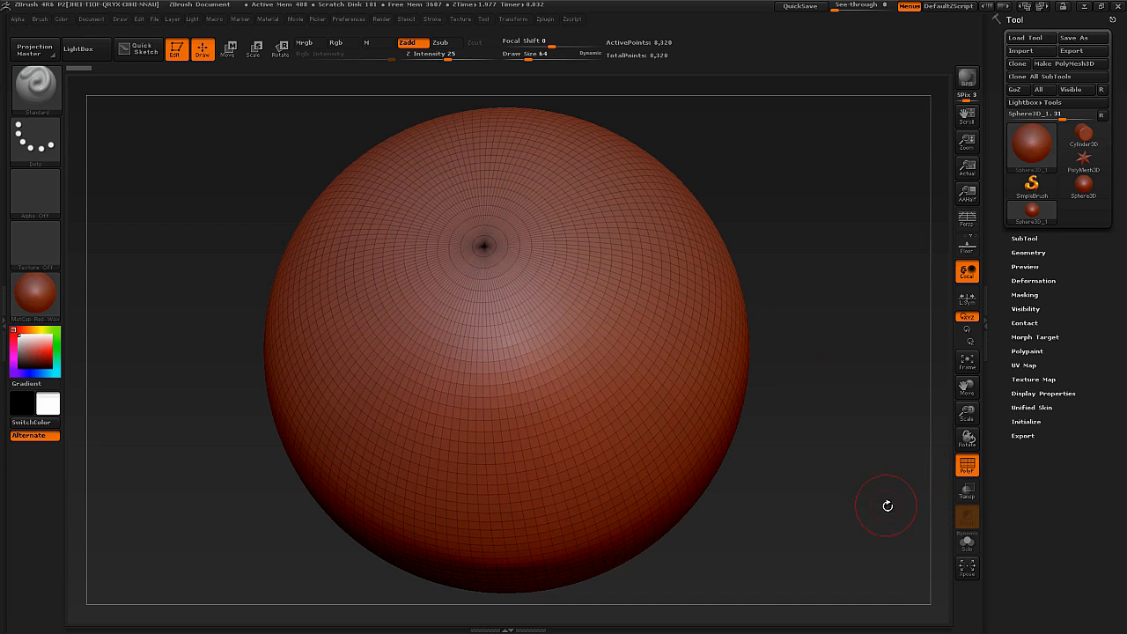
{"action": "key", "text": "shift+f"}
{"action": "left_click", "coordinate": [966, 464]}
{"action": "left_click", "coordinate": [967, 464]}
{"action": "left_click", "coordinate": [967, 464]}
Examine the sphere and its polygon lines from different angles and distances.
{"action": "left_click_drag", "start_coordinate": [713, 365], "coordinate": [819, 331]}
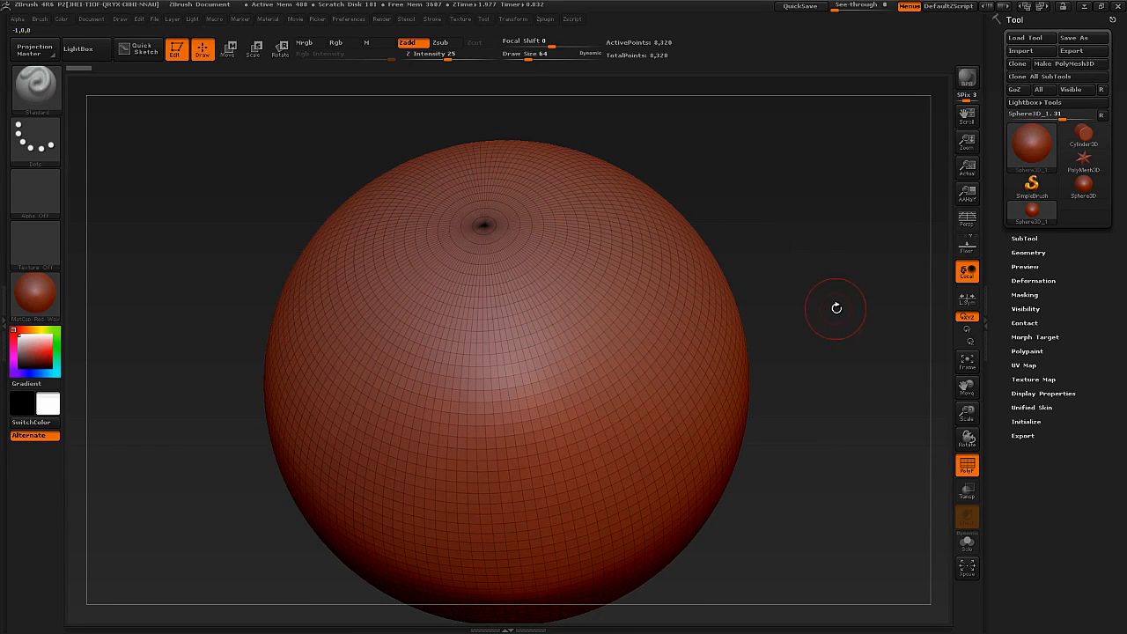
{"action": "left_click_drag", "start_coordinate": [834, 311], "coordinate": [800, 283]}
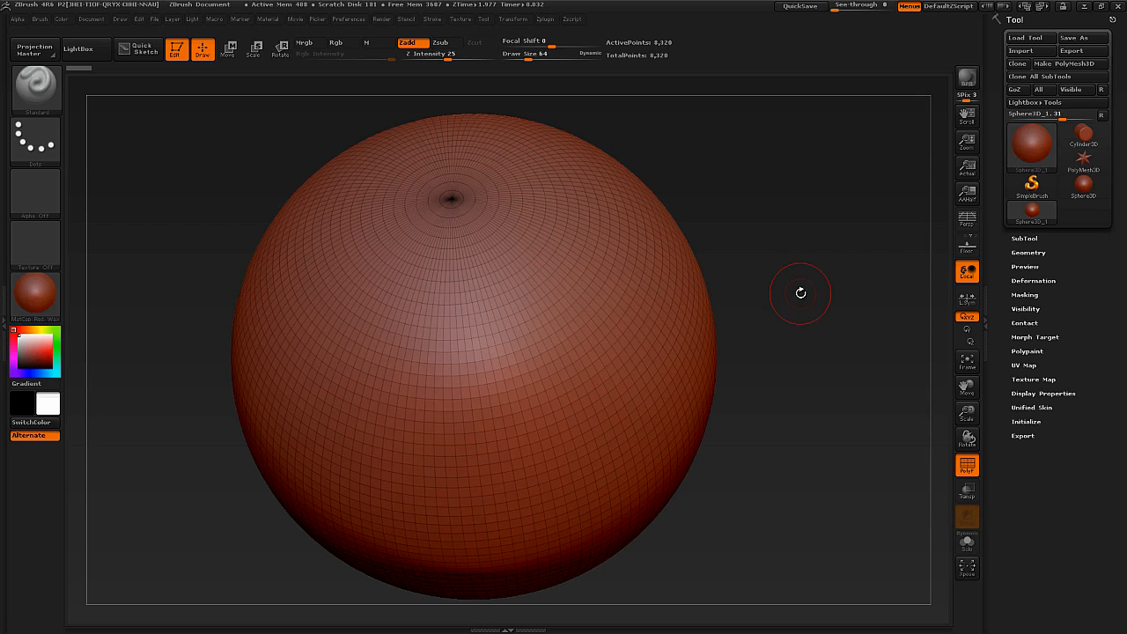
{"action": "left_click_drag", "start_coordinate": [798, 311], "coordinate": [688, 350], "text": "alt"}
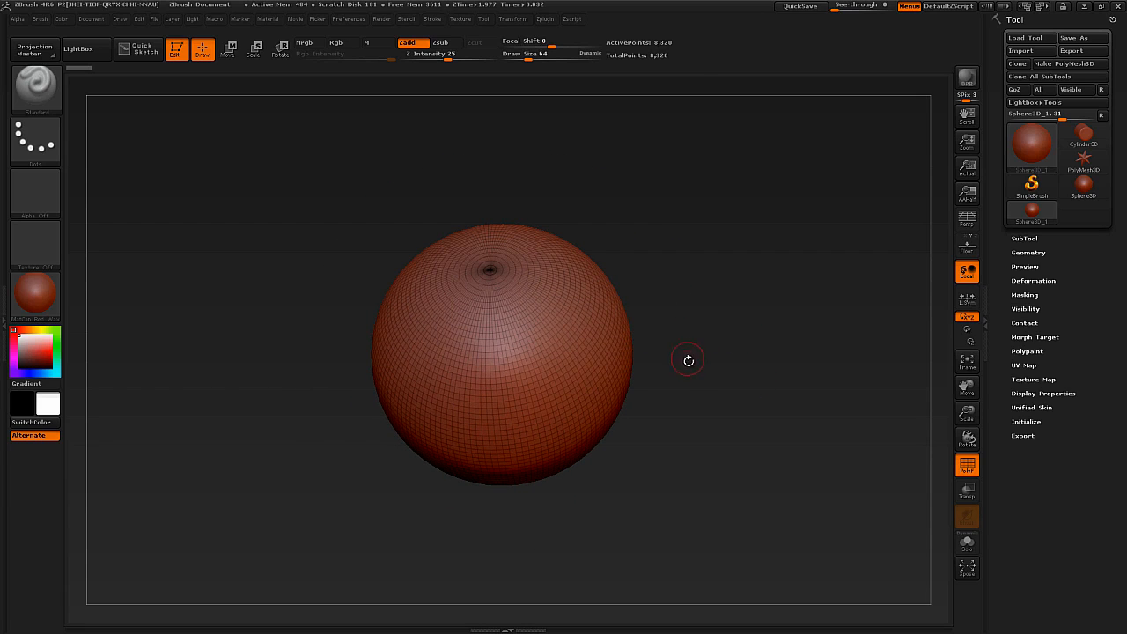
{"action": "left_click_drag", "start_coordinate": [672, 411], "coordinate": [621, 389]}
{"action": "left_click_drag", "start_coordinate": [549, 333], "coordinate": [532, 342]}
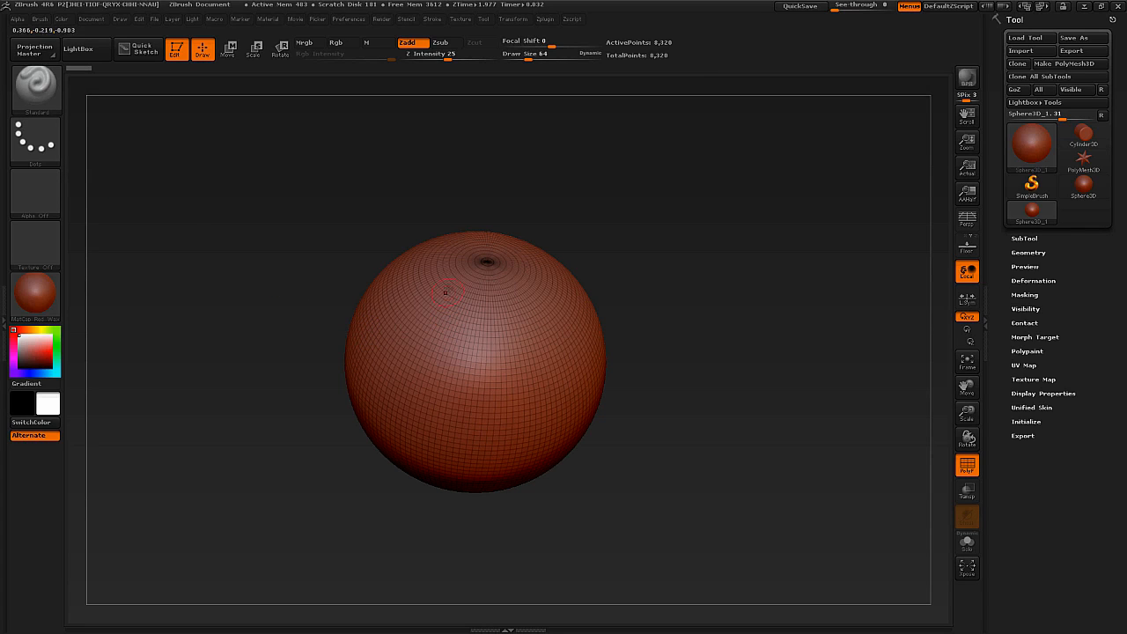
{"action": "left_click", "coordinate": [476, 321]}
Raise the sphere's Initialize divisions to HDivide 251 and VDivide 119.
{"action": "left_click", "coordinate": [1025, 422]}
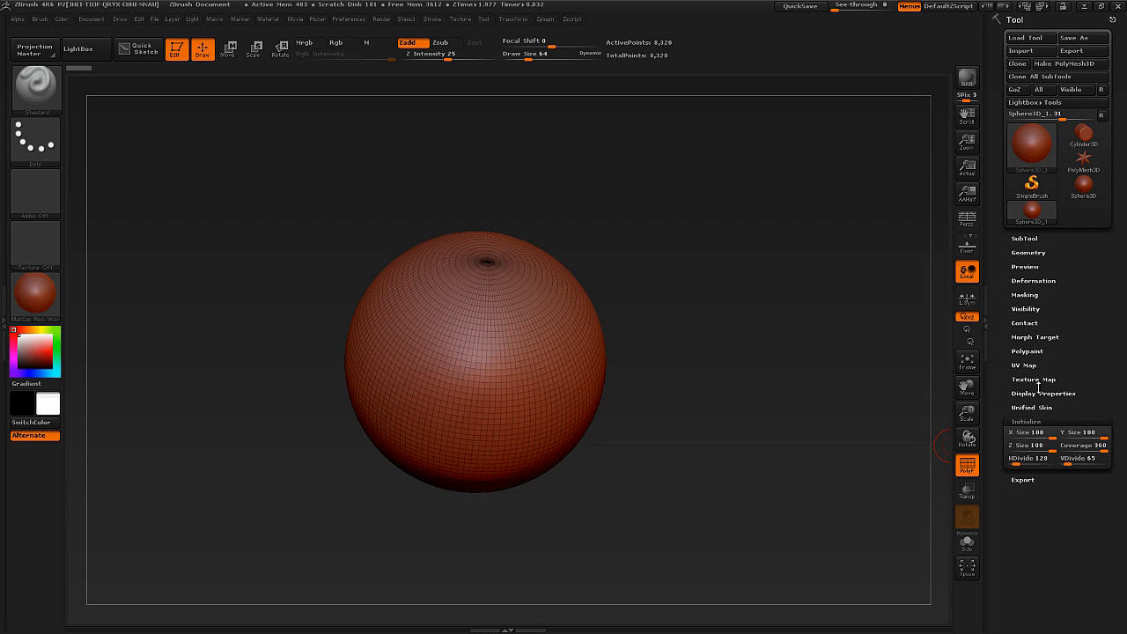
{"action": "left_click_drag", "start_coordinate": [1018, 462], "coordinate": [1107, 445]}
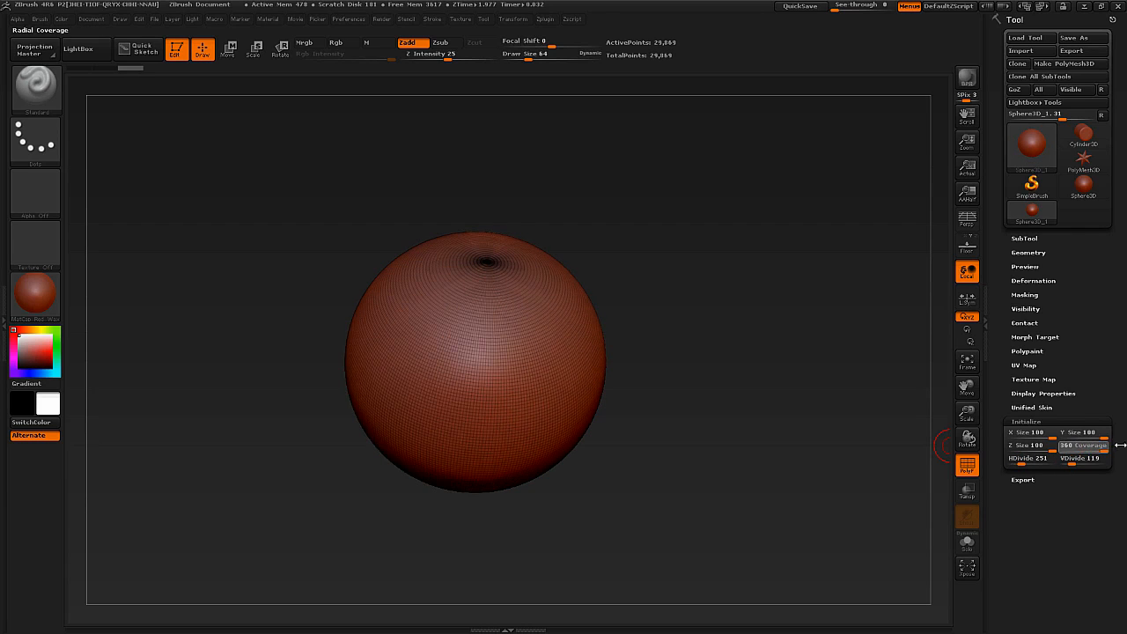
{"action": "left_click_drag", "start_coordinate": [700, 379], "coordinate": [709, 339]}
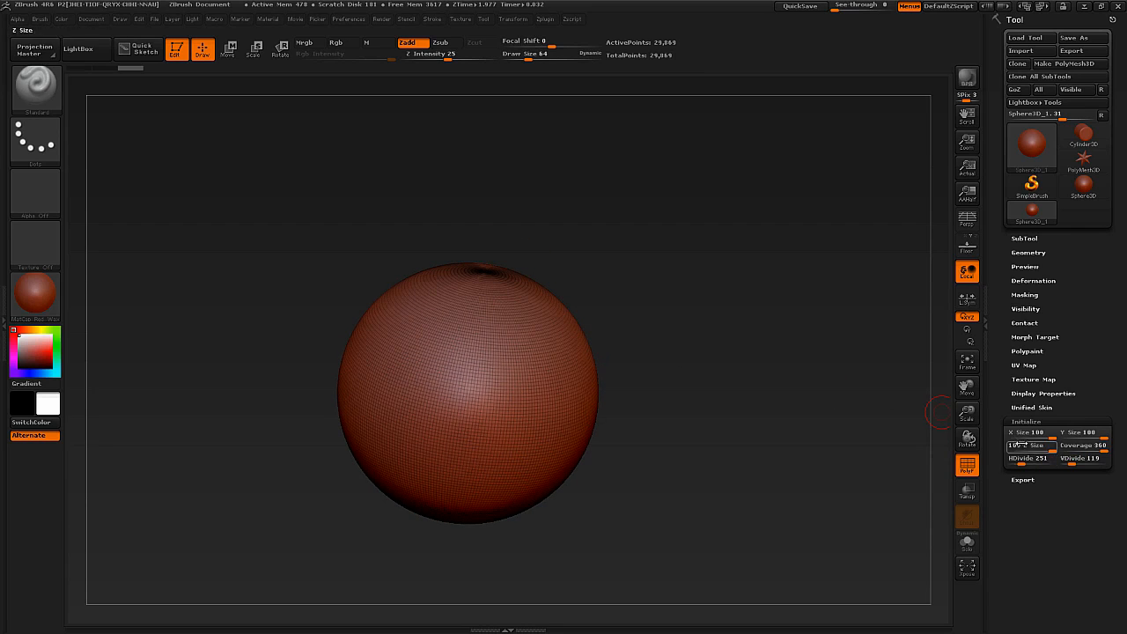
{"action": "left_click_drag", "start_coordinate": [651, 409], "coordinate": [656, 461]}
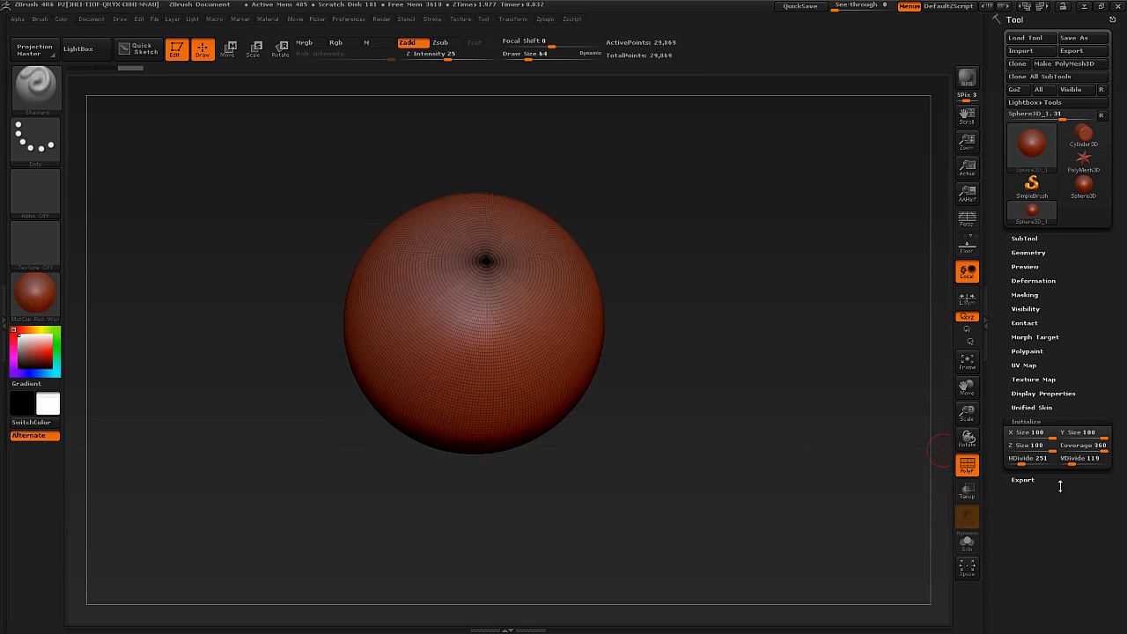
{"action": "left_click", "coordinate": [1032, 422]}
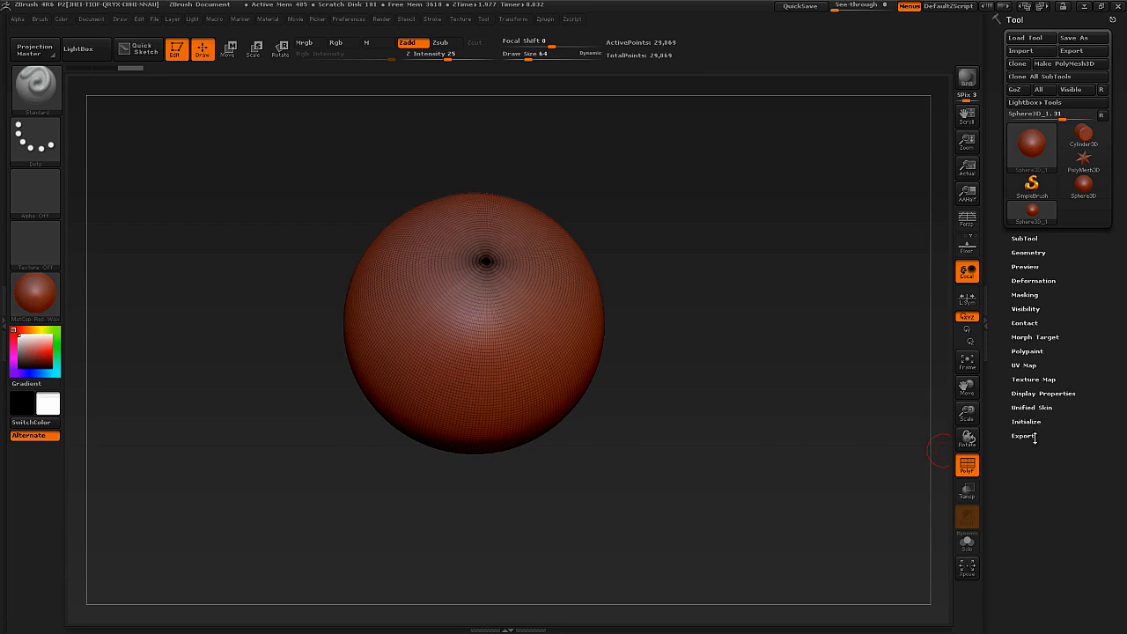
Convert the sphere into a sculptable PolyMesh3D and hide its PolyFrame wireframe.
{"action": "left_click", "coordinate": [526, 314]}
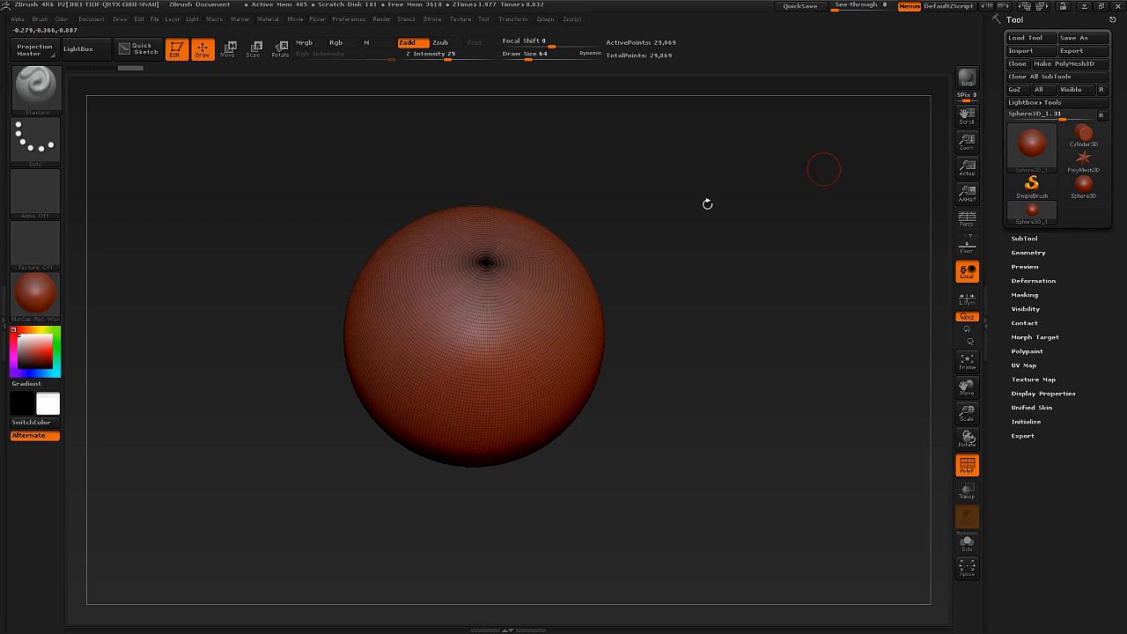
{"action": "left_click", "coordinate": [1078, 64]}
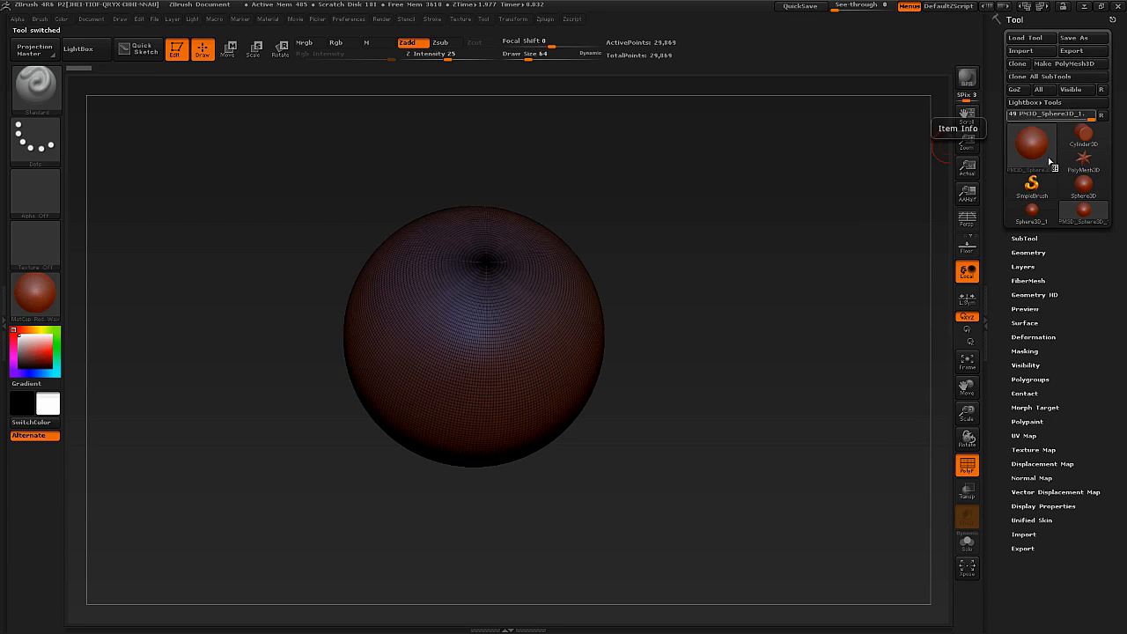
{"action": "right_click_drag", "start_coordinate": [523, 331], "coordinate": [511, 315]}
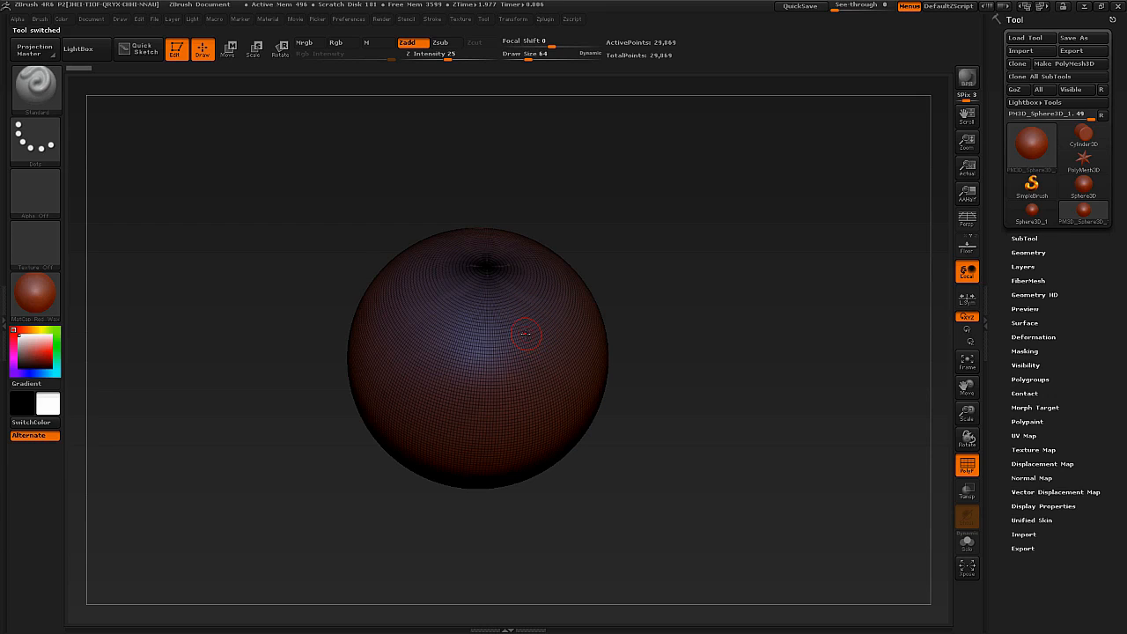
{"action": "right_click_drag", "start_coordinate": [526, 337], "coordinate": [509, 284], "text": "alt"}
{"action": "right_click_drag", "start_coordinate": [509, 284], "coordinate": [494, 347]}
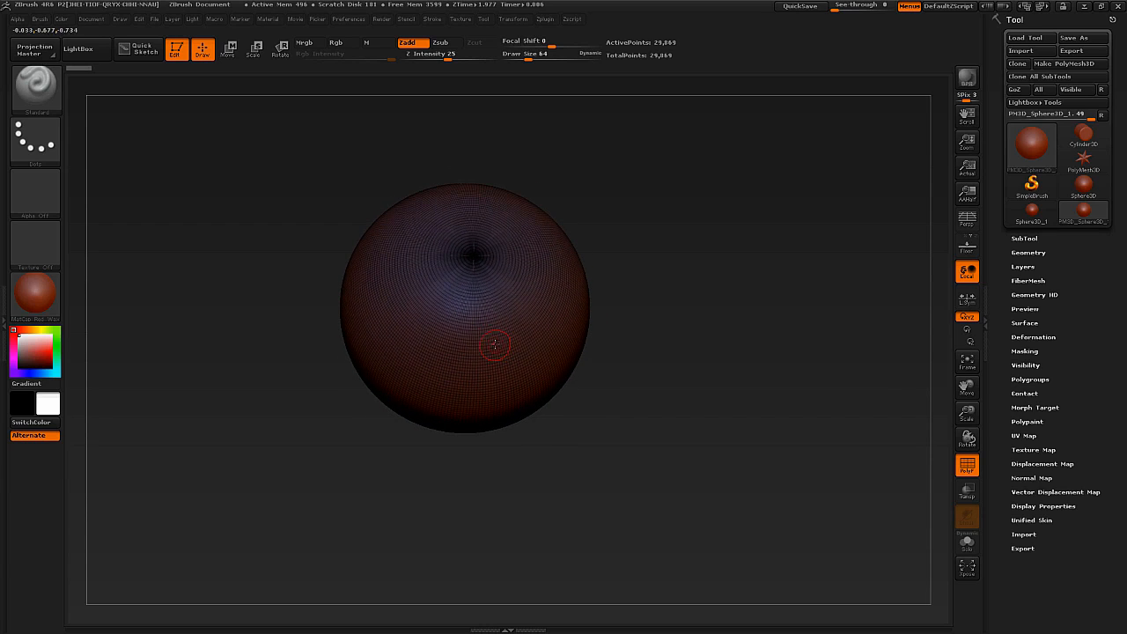
{"action": "key", "text": "shift+f"}
Sculpt trial Standard brush strokes on the sphere, raise the draw size to 126, and undo the strokes.
{"action": "right_click_drag", "start_coordinate": [500, 288], "coordinate": [500, 302], "text": "ctrl"}
{"action": "mouse_move", "coordinate": [496, 372]}
{"action": "right_mouse_down", "text": "ctrl"}
{"action": "mouse_move", "coordinate": [498, 322]}
{"action": "mouse_move", "coordinate": [510, 356]}
{"action": "right_mouse_up", "text": "ctrl"}
{"action": "mouse_move", "coordinate": [491, 345]}
{"action": "left_mouse_down"}
{"action": "mouse_move", "coordinate": [535, 327]}
{"action": "mouse_move", "coordinate": [495, 349]}
{"action": "mouse_move", "coordinate": [496, 373]}
{"action": "mouse_move", "coordinate": [512, 353]}
{"action": "mouse_move", "coordinate": [503, 377]}
{"action": "mouse_move", "coordinate": [525, 368]}
{"action": "left_mouse_up"}
{"action": "key", "text": "s"}
{"action": "mouse_move", "coordinate": [526, 367]}
{"action": "right_mouse_down"}
{"action": "mouse_move", "coordinate": [502, 335]}
{"action": "mouse_move", "coordinate": [533, 345]}
{"action": "right_mouse_up"}
{"action": "key", "text": "ctrl+z"}
{"action": "key", "text": "ctrl+z"}
{"action": "key", "text": "ctrl+z"}
{"action": "key", "text": "ctrl+z"}
{"action": "key", "text": "ctrl+z"}
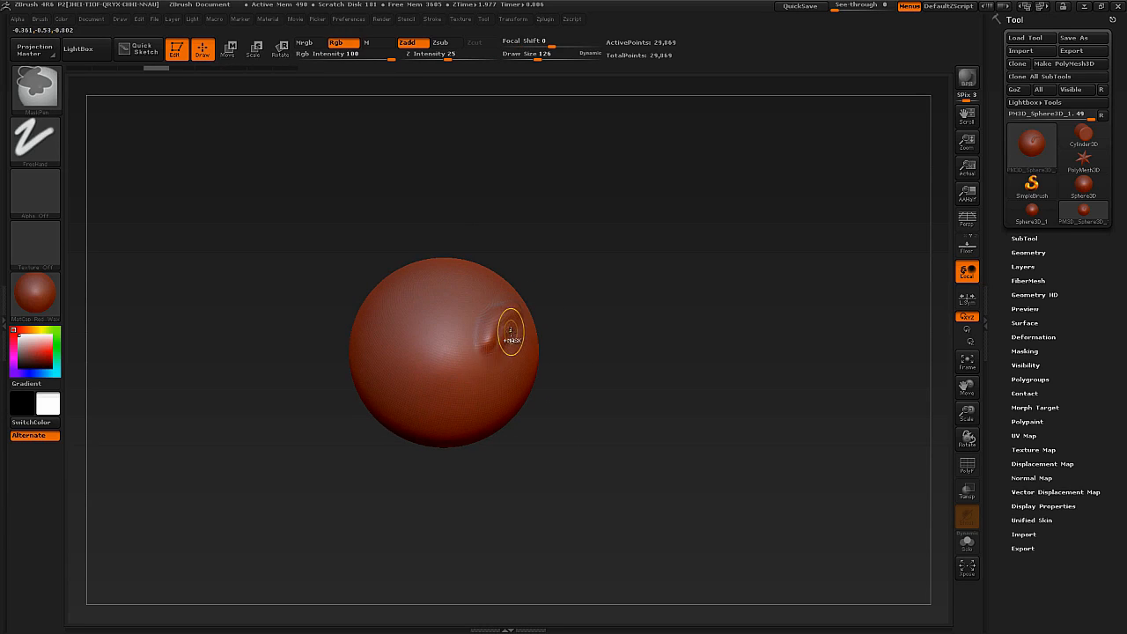
{"action": "key", "text": "ctrl+z"}
{"action": "key", "text": "ctrl+z"}
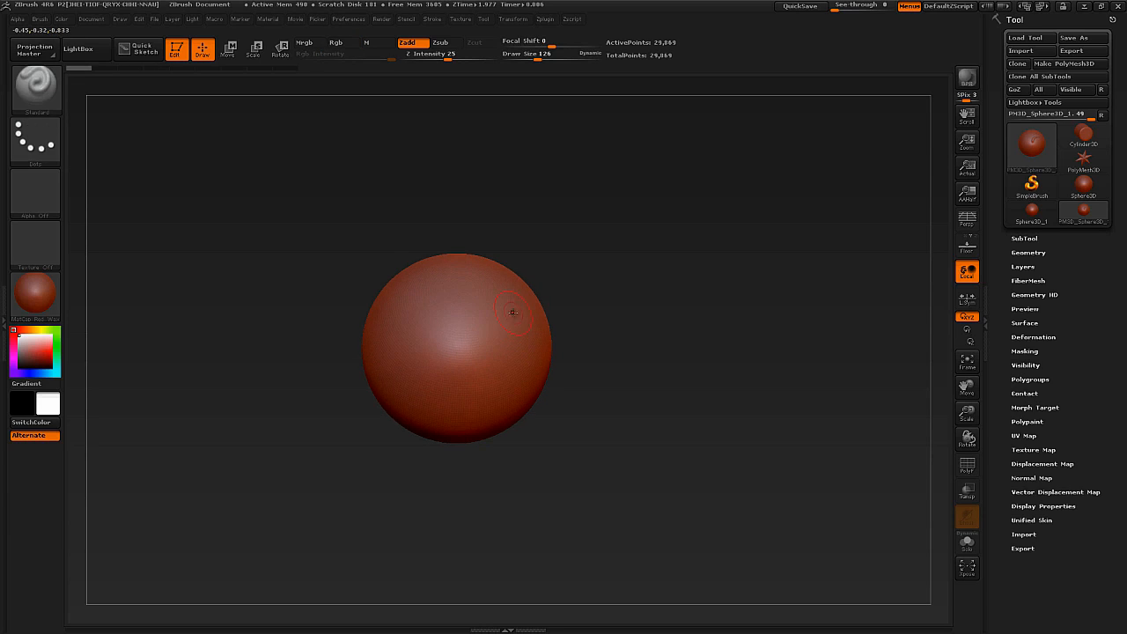
Set the draw size to 65 and sculpt winding raised Standard brush strokes over the front of the sphere.
{"action": "key", "text": "s"}
{"action": "left_click_drag", "start_coordinate": [511, 314], "coordinate": [502, 313]}
{"action": "mouse_move", "coordinate": [495, 368]}
{"action": "left_mouse_down"}
{"action": "mouse_move", "coordinate": [468, 381]}
{"action": "mouse_move", "coordinate": [416, 324]}
{"action": "mouse_move", "coordinate": [435, 273]}
{"action": "left_mouse_up"}
{"action": "left_click_drag", "start_coordinate": [423, 320], "coordinate": [478, 382]}
{"action": "left_click_drag", "start_coordinate": [347, 339], "coordinate": [341, 365]}
{"action": "mouse_move", "coordinate": [425, 294]}
{"action": "left_mouse_down"}
{"action": "mouse_move", "coordinate": [480, 265]}
{"action": "mouse_move", "coordinate": [528, 341]}
{"action": "left_mouse_up"}
{"action": "left_click_drag", "start_coordinate": [574, 357], "coordinate": [566, 330]}
{"action": "left_click_drag", "start_coordinate": [506, 387], "coordinate": [414, 403]}
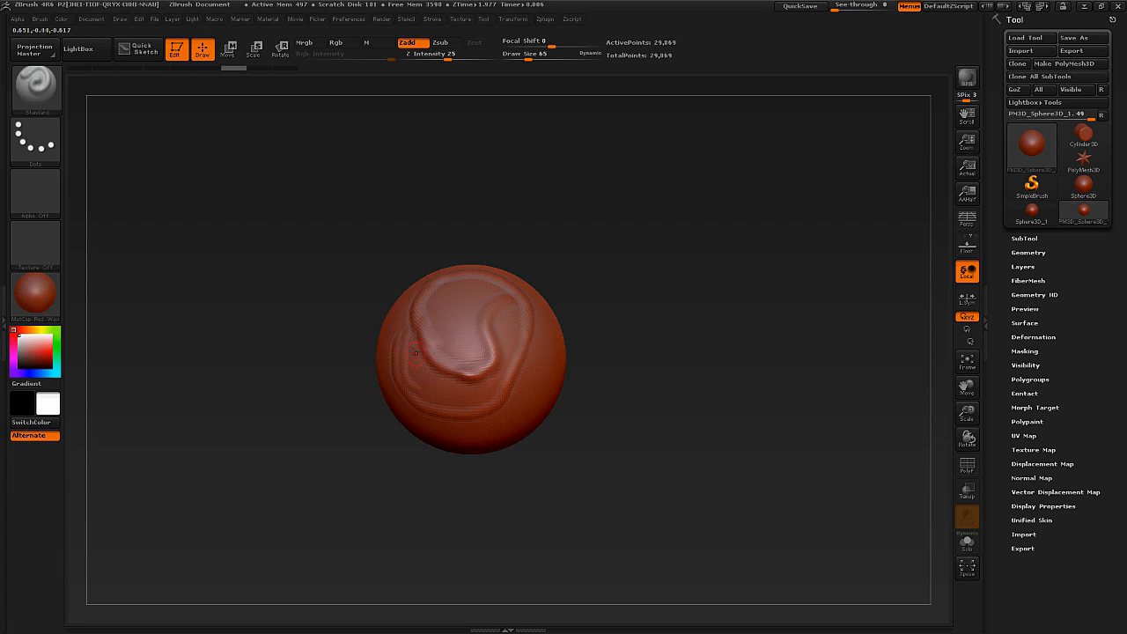
Sculpt overlapping raised Standard brush ridges across the sphere's lower front and side at draw size 65.
{"action": "right_click_drag", "start_coordinate": [511, 370], "coordinate": [514, 324]}
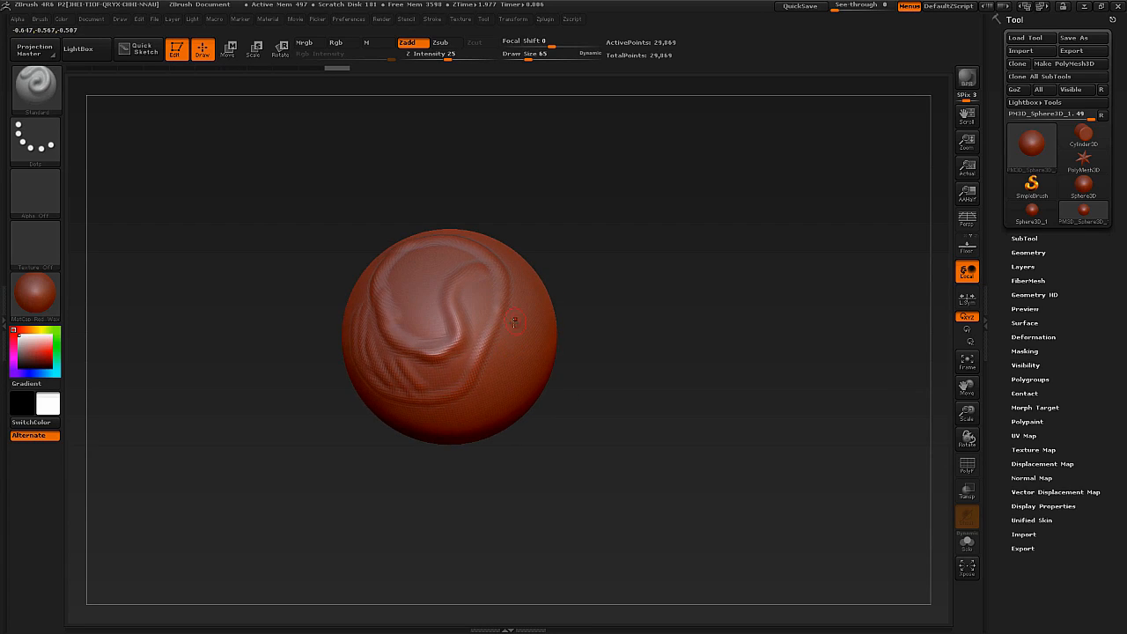
{"action": "left_click_drag", "start_coordinate": [515, 300], "coordinate": [487, 411]}
{"action": "mouse_move", "coordinate": [485, 396]}
{"action": "right_mouse_down"}
{"action": "mouse_move", "coordinate": [493, 259]}
{"action": "mouse_move", "coordinate": [530, 264]}
{"action": "mouse_move", "coordinate": [521, 251]}
{"action": "mouse_move", "coordinate": [504, 286]}
{"action": "right_mouse_up"}
{"action": "mouse_move", "coordinate": [512, 355]}
{"action": "left_mouse_down"}
{"action": "mouse_move", "coordinate": [458, 445]}
{"action": "mouse_move", "coordinate": [515, 385]}
{"action": "left_mouse_up"}
{"action": "right_click_drag", "start_coordinate": [515, 385], "coordinate": [550, 387]}
{"action": "mouse_move", "coordinate": [432, 438]}
{"action": "left_mouse_down"}
{"action": "mouse_move", "coordinate": [418, 474]}
{"action": "mouse_move", "coordinate": [453, 416]}
{"action": "mouse_move", "coordinate": [450, 468]}
{"action": "mouse_move", "coordinate": [380, 484]}
{"action": "mouse_move", "coordinate": [399, 438]}
{"action": "mouse_move", "coordinate": [389, 473]}
{"action": "left_mouse_up"}
{"action": "right_click_drag", "start_coordinate": [498, 410], "coordinate": [424, 436]}
{"action": "mouse_move", "coordinate": [563, 370]}
{"action": "left_mouse_down"}
{"action": "mouse_move", "coordinate": [510, 458]}
{"action": "mouse_move", "coordinate": [537, 451]}
{"action": "left_mouse_up"}
{"action": "left_click_drag", "start_coordinate": [598, 393], "coordinate": [565, 456]}
{"action": "right_click_drag", "start_coordinate": [493, 388], "coordinate": [572, 396]}
{"action": "mouse_move", "coordinate": [506, 335]}
{"action": "left_mouse_down"}
{"action": "mouse_move", "coordinate": [466, 397]}
{"action": "mouse_move", "coordinate": [413, 379]}
{"action": "left_mouse_up"}
{"action": "mouse_move", "coordinate": [454, 388]}
{"action": "right_mouse_down"}
{"action": "mouse_move", "coordinate": [489, 391]}
{"action": "mouse_move", "coordinate": [483, 362]}
{"action": "right_mouse_up"}
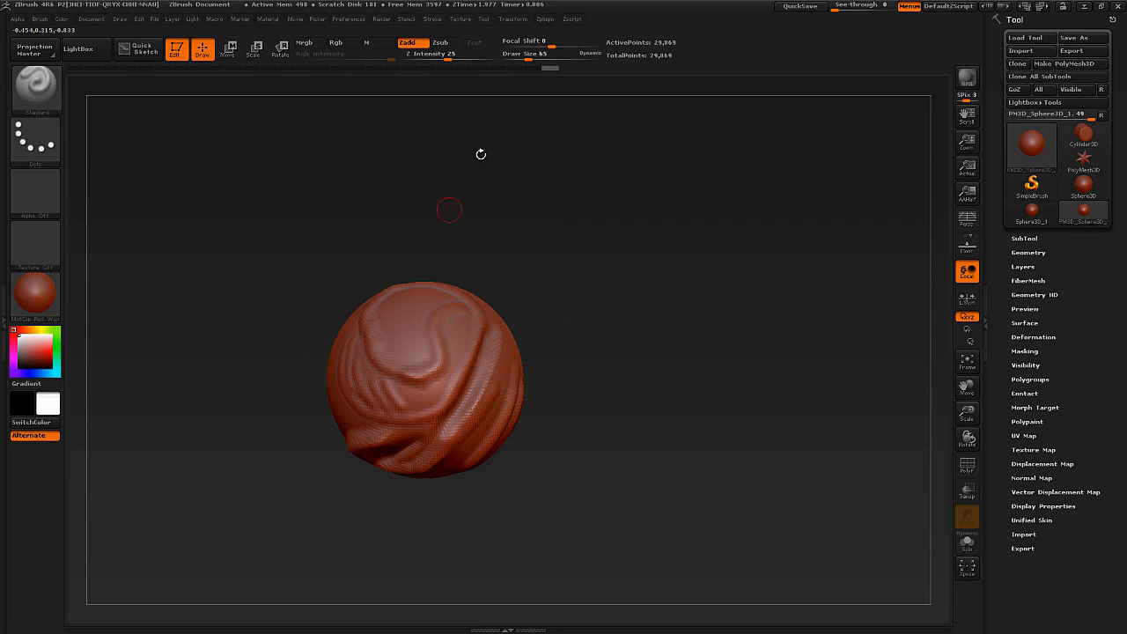
Try draw sizes 136 and 82, and reduce the size to 14 while sculpting small strokes near the sphere's centre.
{"action": "left_click_drag", "start_coordinate": [528, 60], "coordinate": [539, 60]}
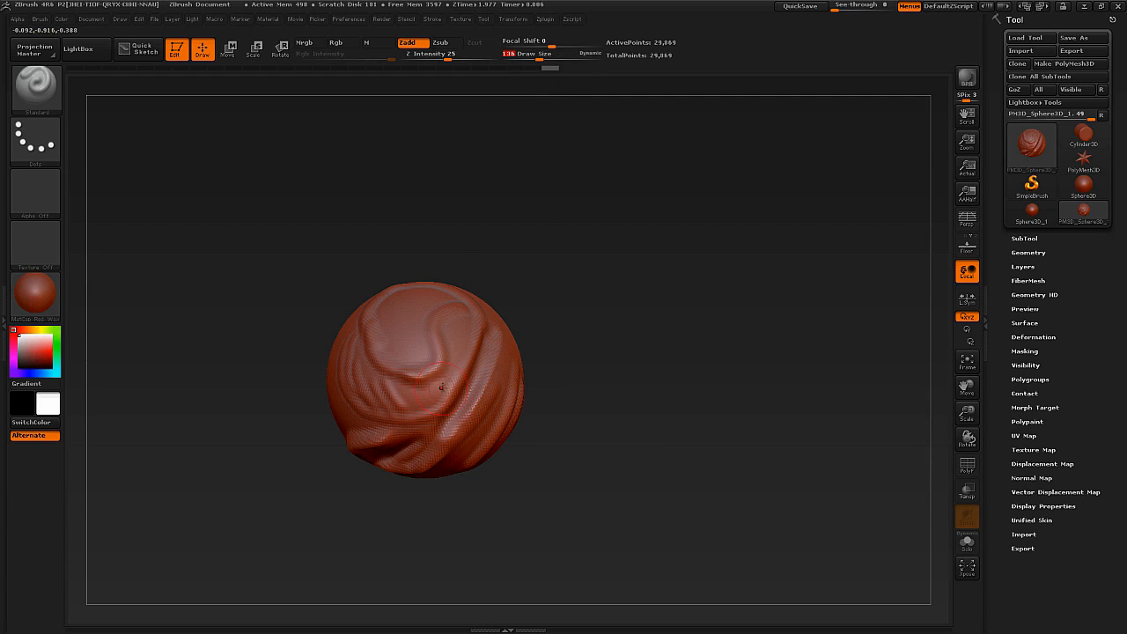
{"action": "key", "text": "s"}
{"action": "left_click_drag", "start_coordinate": [443, 385], "coordinate": [432, 384]}
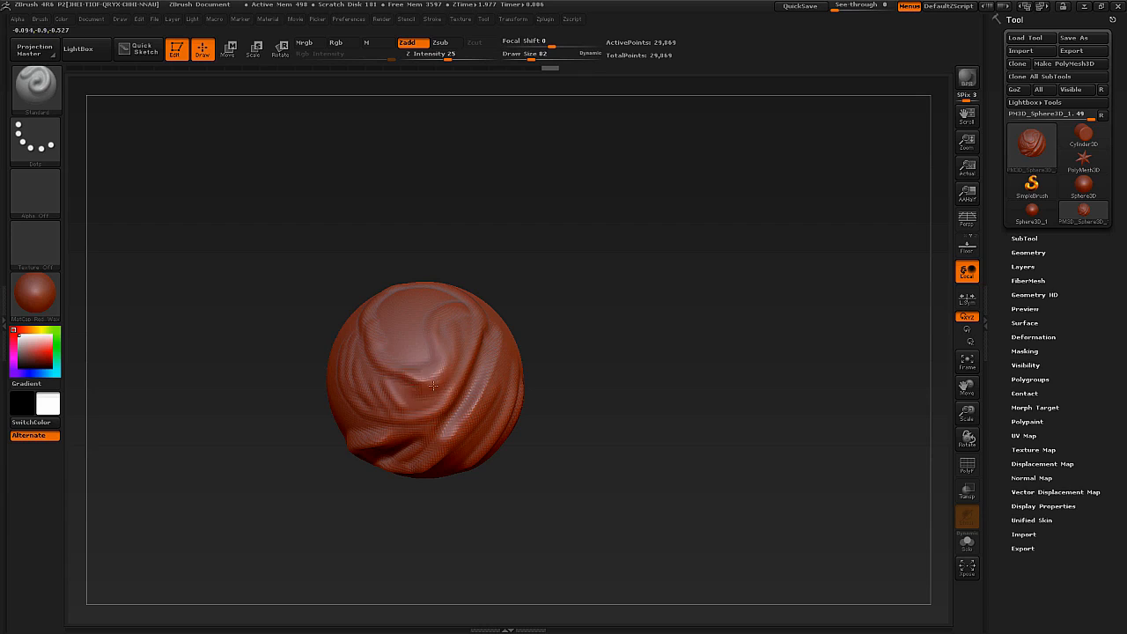
{"action": "key", "text": "s"}
{"action": "left_click_drag", "start_coordinate": [384, 373], "coordinate": [366, 373]}
{"action": "key", "text": "s"}
{"action": "left_click_drag", "start_coordinate": [437, 368], "coordinate": [449, 375]}
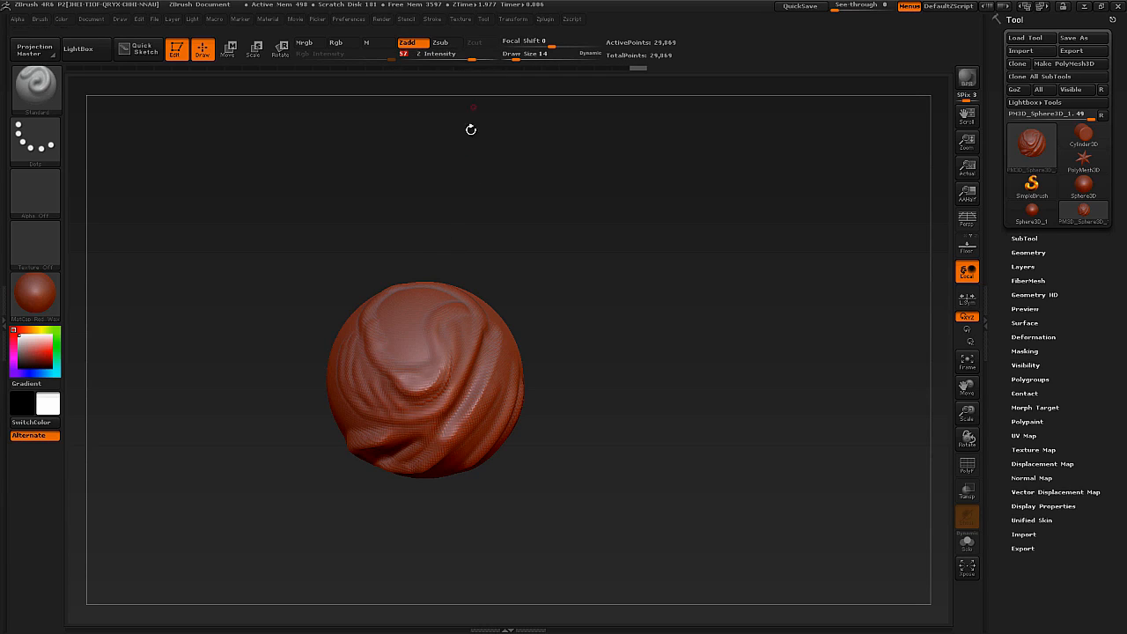
Raise the Z Intensity, set the draw size to 42, and sculpt a thick hooked ridge from the sphere's upper front down to its centre.
{"action": "left_click_drag", "start_coordinate": [470, 57], "coordinate": [503, 57]}
{"action": "key", "text": "s"}
{"action": "left_click_drag", "start_coordinate": [435, 367], "coordinate": [444, 367]}
{"action": "mouse_move", "coordinate": [442, 292]}
{"action": "left_mouse_down"}
{"action": "mouse_move", "coordinate": [423, 408]}
{"action": "mouse_move", "coordinate": [386, 396]}
{"action": "left_mouse_up"}
Set the Z Intensity to 5, enlarge the draw size, and add faint Standard strokes beside the hooked ridge.
{"action": "left_click", "coordinate": [422, 58]}
{"action": "type", "text": "5"}
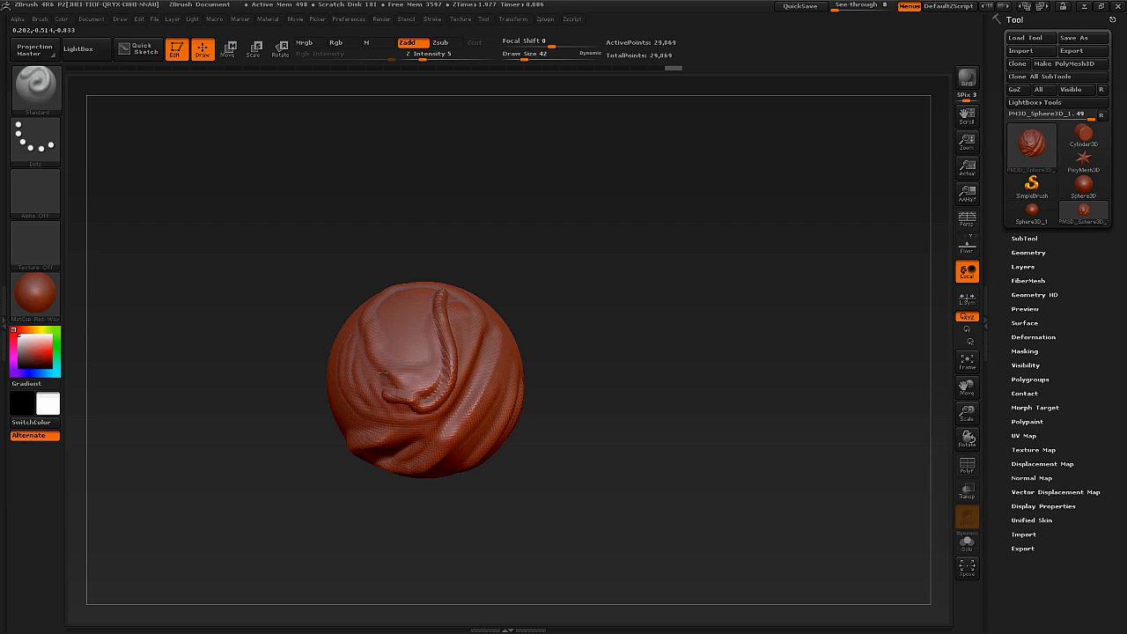
{"action": "right_click_drag", "start_coordinate": [402, 370], "coordinate": [407, 381]}
{"action": "key", "text": "s"}
{"action": "left_click_drag", "start_coordinate": [407, 381], "coordinate": [413, 382]}
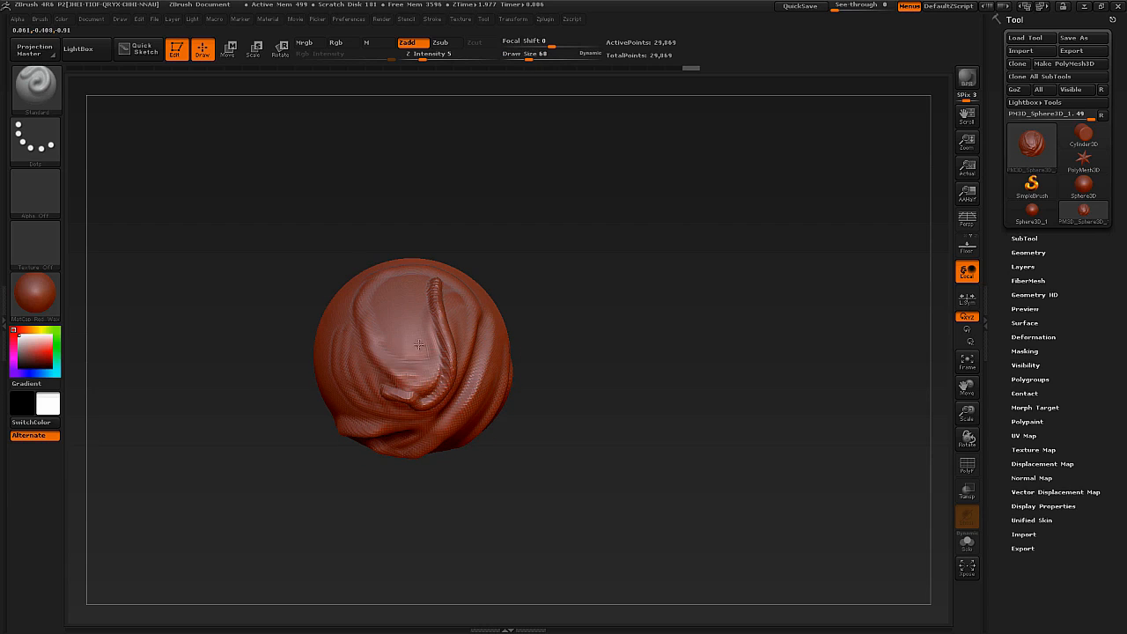
Smooth the upper end of the hooked ridge with the Smooth brush.
{"action": "mouse_move", "coordinate": [423, 364]}
{"action": "right_mouse_down"}
{"action": "mouse_move", "coordinate": [368, 342]}
{"action": "mouse_move", "coordinate": [435, 261]}
{"action": "right_mouse_up"}
{"action": "key", "text": "shift"}
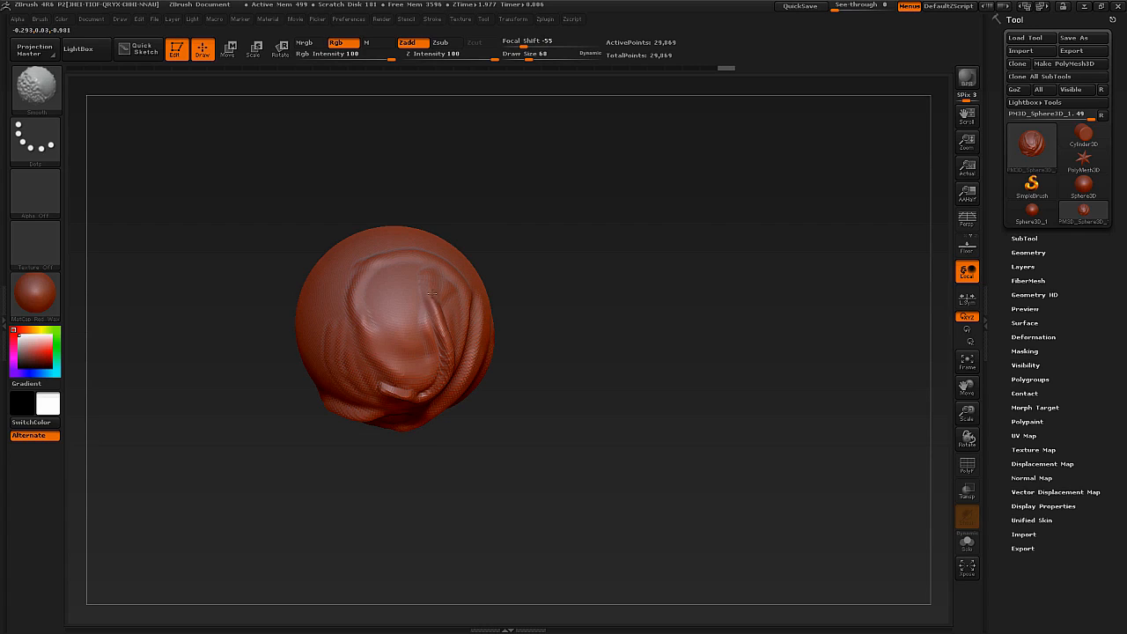
{"action": "mouse_move", "coordinate": [408, 294]}
{"action": "right_mouse_down"}
{"action": "mouse_move", "coordinate": [434, 315]}
{"action": "mouse_move", "coordinate": [457, 286]}
{"action": "mouse_move", "coordinate": [432, 376]}
{"action": "mouse_move", "coordinate": [415, 349]}
{"action": "right_mouse_up"}
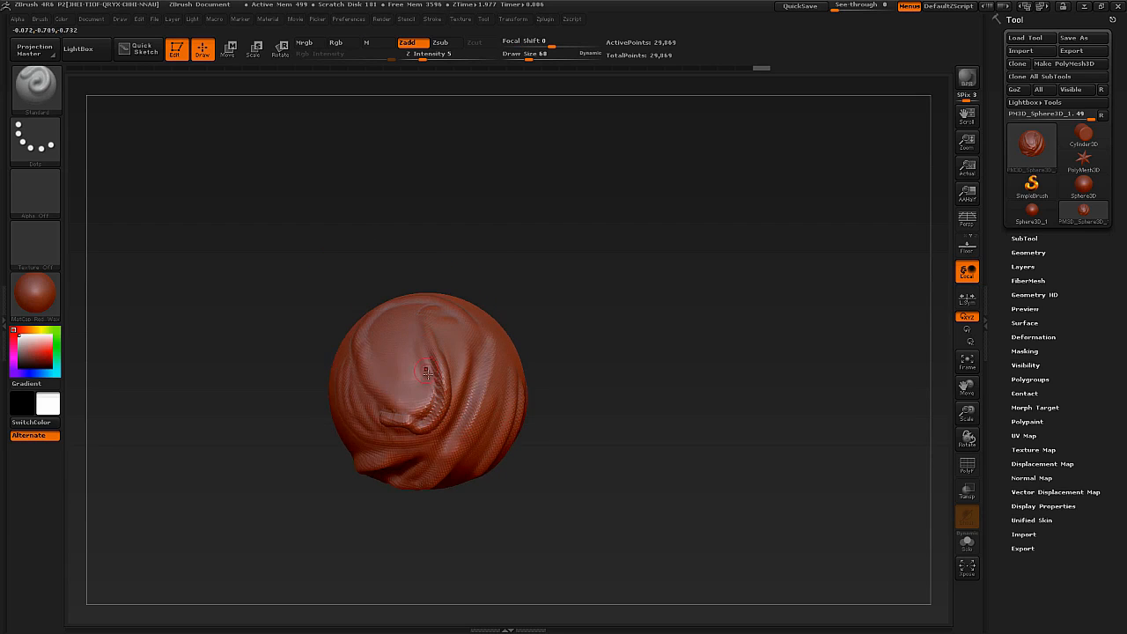
Practise rotating, moving and shrinking the view of the sphere, and fit the mesh back to the view with Frame.
{"action": "right_click_drag", "start_coordinate": [449, 408], "coordinate": [458, 374]}
{"action": "right_click", "coordinate": [453, 381]}
{"action": "mouse_move", "coordinate": [472, 299]}
{"action": "right_mouse_down"}
{"action": "mouse_move", "coordinate": [446, 290]}
{"action": "mouse_move", "coordinate": [355, 313]}
{"action": "mouse_move", "coordinate": [367, 295]}
{"action": "right_mouse_up"}
{"action": "right_click_drag", "start_coordinate": [445, 391], "coordinate": [286, 494], "text": "alt"}
{"action": "mouse_move", "coordinate": [286, 494]}
{"action": "right_mouse_down", "text": "ctrl"}
{"action": "mouse_move", "coordinate": [251, 411]}
{"action": "mouse_move", "coordinate": [258, 366]}
{"action": "right_mouse_up", "text": "ctrl"}
{"action": "right_click_drag", "start_coordinate": [298, 398], "coordinate": [247, 461], "text": "alt"}
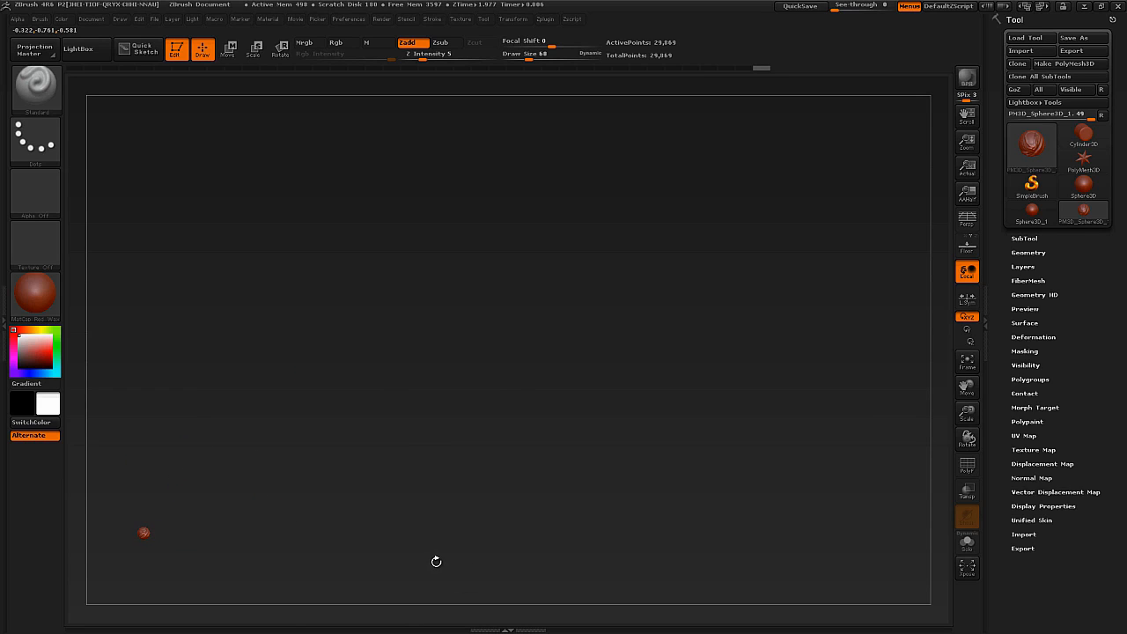
{"action": "key", "text": "f"}
{"action": "mouse_move", "coordinate": [440, 556]}
{"action": "right_mouse_down", "text": "ctrl"}
{"action": "mouse_move", "coordinate": [457, 271]}
{"action": "mouse_move", "coordinate": [503, 388]}
{"action": "right_mouse_up", "text": "ctrl"}
{"action": "mouse_move", "coordinate": [503, 388]}
{"action": "right_mouse_down", "text": "alt"}
{"action": "mouse_move", "coordinate": [478, 287]}
{"action": "mouse_move", "coordinate": [477, 176]}
{"action": "right_mouse_up", "text": "alt"}
{"action": "right_click_drag", "start_coordinate": [455, 308], "coordinate": [423, 436], "text": "alt"}
{"action": "mouse_move", "coordinate": [423, 436]}
{"action": "right_mouse_down", "text": "ctrl"}
{"action": "mouse_move", "coordinate": [397, 338]}
{"action": "mouse_move", "coordinate": [400, 271]}
{"action": "right_mouse_up", "text": "ctrl"}
{"action": "key", "text": "f"}
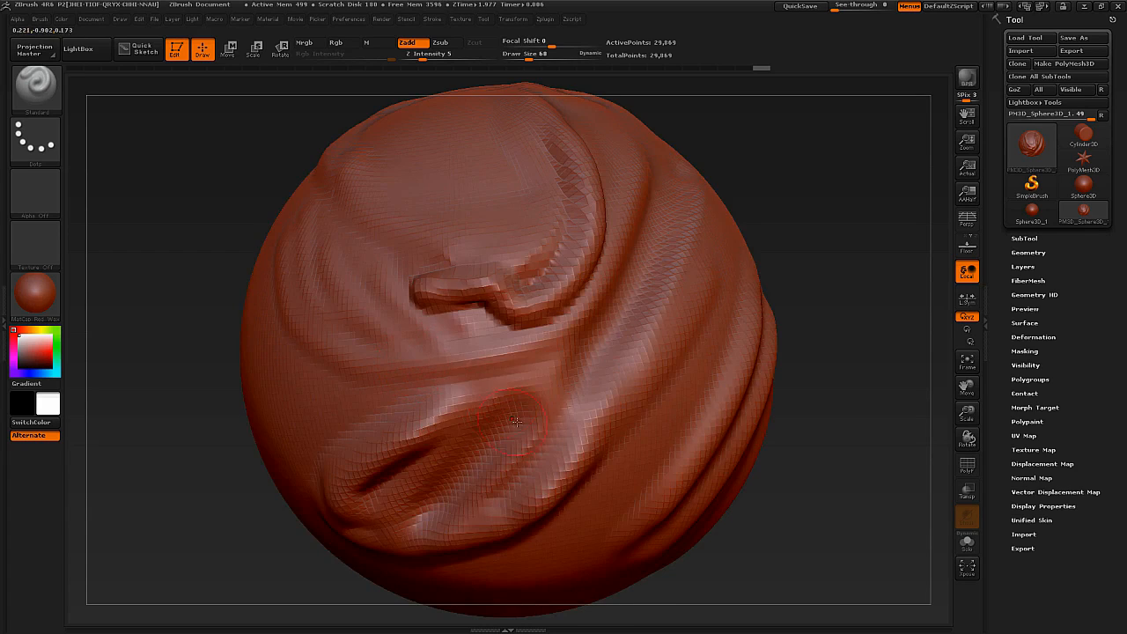
{"action": "right_click_drag", "start_coordinate": [516, 423], "coordinate": [551, 194], "text": "ctrl"}
{"action": "left_click", "coordinate": [967, 361]}
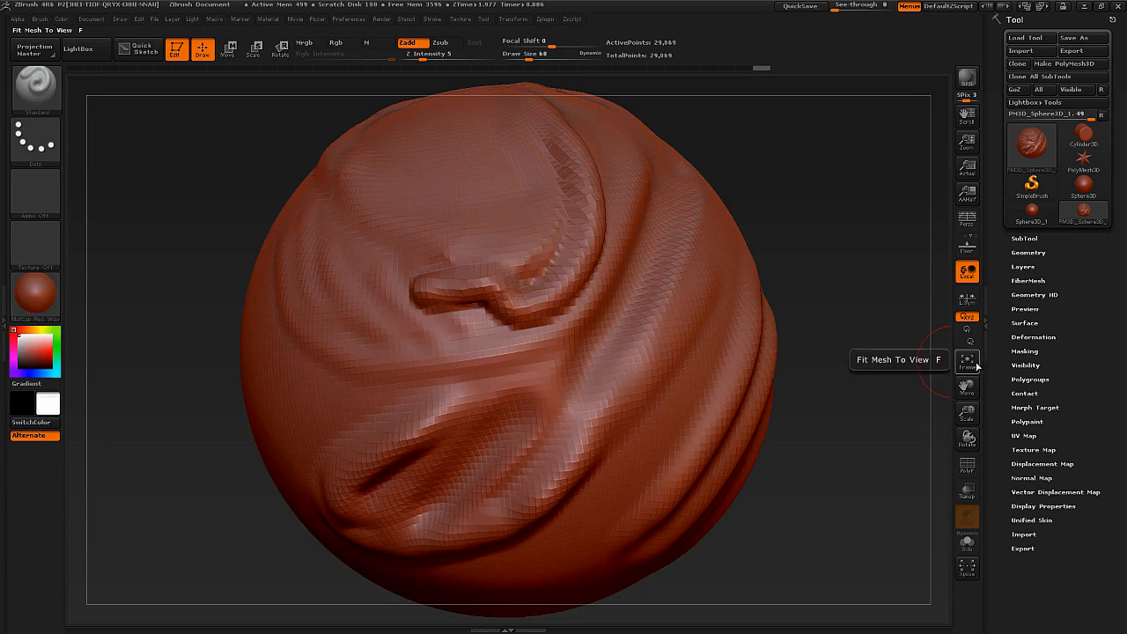
Smooth down the remaining lower end of the hooked ridge with the Smooth brush.
{"action": "right_click_drag", "start_coordinate": [654, 469], "coordinate": [536, 226], "text": "ctrl"}
{"action": "key", "text": "shift"}
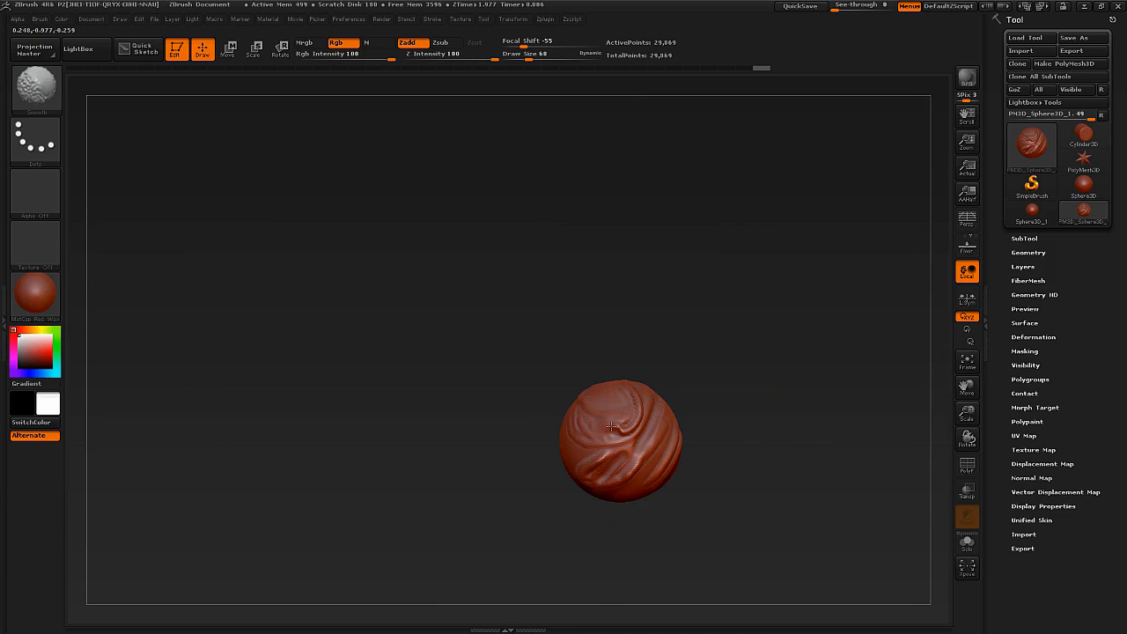
{"action": "mouse_move", "coordinate": [580, 433]}
{"action": "right_mouse_down", "text": "alt"}
{"action": "mouse_move", "coordinate": [519, 370]}
{"action": "mouse_move", "coordinate": [567, 339]}
{"action": "mouse_move", "coordinate": [571, 375]}
{"action": "mouse_move", "coordinate": [572, 341]}
{"action": "right_mouse_up", "text": "alt"}
{"action": "key", "text": "f"}
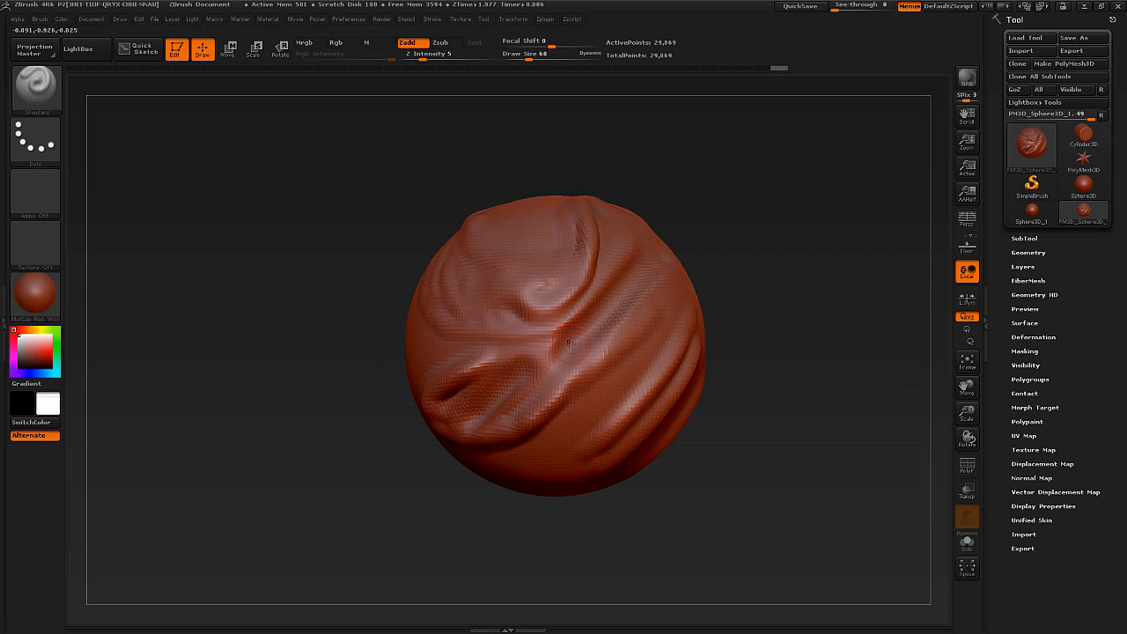
Set the draw size to 109 and the Z Intensity to 25, and sculpt another Standard stroke across the folds.
{"action": "right_click_drag", "start_coordinate": [570, 347], "coordinate": [631, 328]}
{"action": "right_click_drag", "start_coordinate": [635, 383], "coordinate": [594, 358], "text": "ctrl"}
{"action": "right_click", "coordinate": [595, 359]}
{"action": "key", "text": "s"}
{"action": "left_click", "coordinate": [616, 342]}
{"action": "left_click_drag", "start_coordinate": [621, 339], "coordinate": [621, 394]}
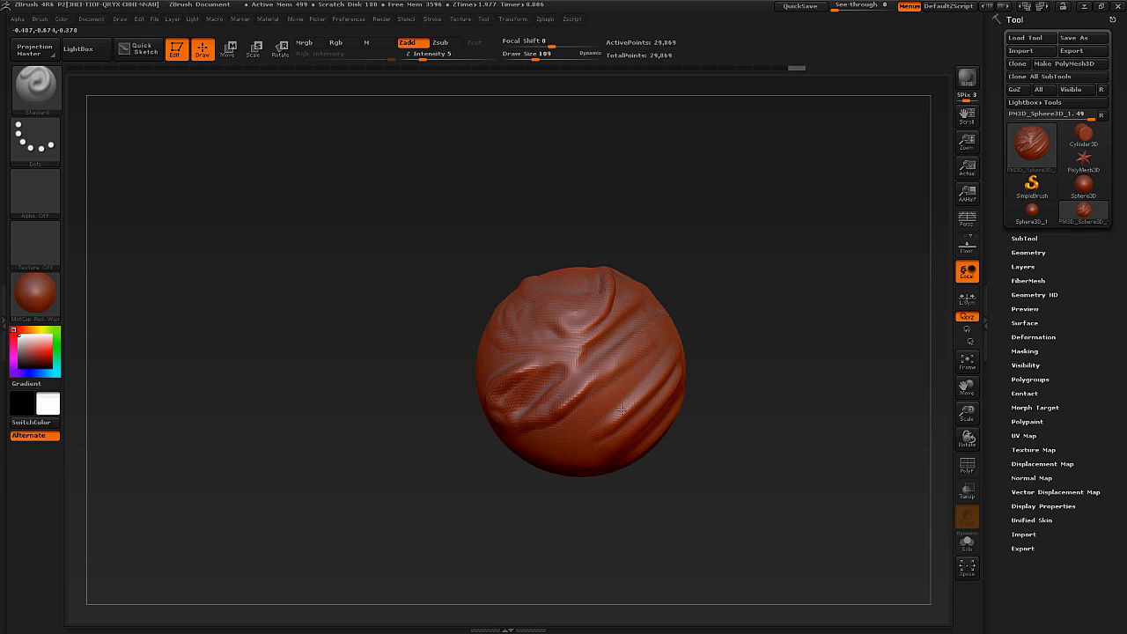
{"action": "left_click", "coordinate": [448, 58]}
{"action": "right_click_drag", "start_coordinate": [596, 360], "coordinate": [641, 317]}
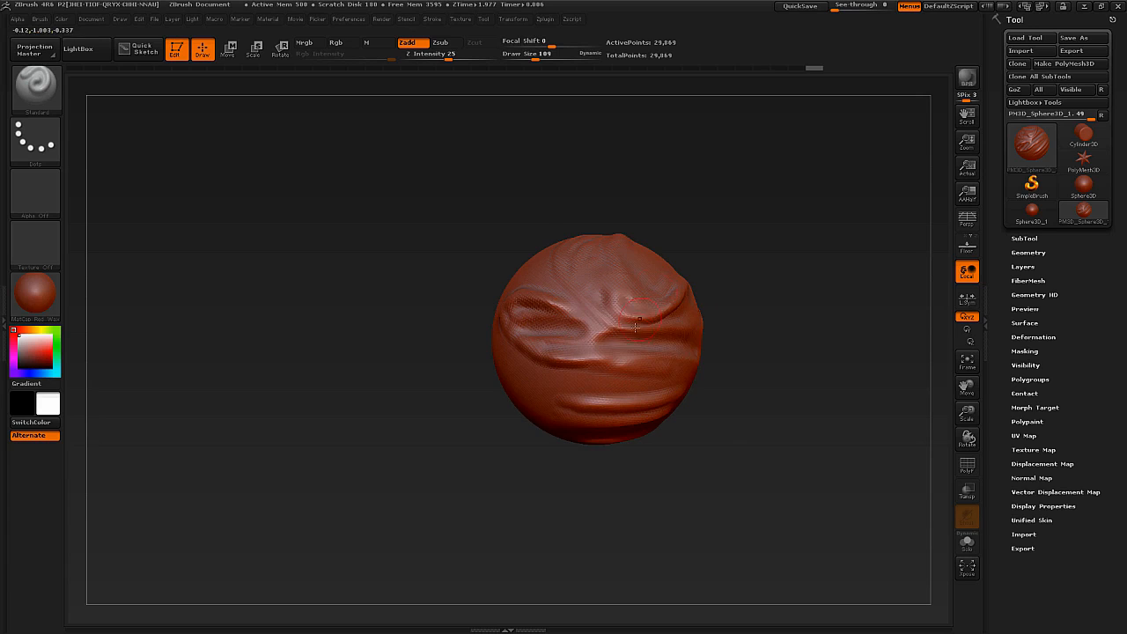
Examine the sculpted sphere from several sides by rotating, moving and snapping the view.
{"action": "key", "text": "shift"}
{"action": "mouse_move", "coordinate": [658, 371]}
{"action": "right_mouse_down", "text": "shift"}
{"action": "mouse_move", "coordinate": [667, 354]}
{"action": "mouse_move", "coordinate": [497, 379]}
{"action": "mouse_move", "coordinate": [631, 393]}
{"action": "mouse_move", "coordinate": [638, 353]}
{"action": "mouse_move", "coordinate": [727, 422]}
{"action": "right_mouse_up", "text": "shift"}
{"action": "key", "text": "shift"}
{"action": "right_click_drag", "start_coordinate": [726, 422], "coordinate": [551, 331]}
{"action": "right_click_drag", "start_coordinate": [551, 331], "coordinate": [595, 179]}
{"action": "right_click_drag", "start_coordinate": [616, 431], "coordinate": [706, 301], "text": "alt"}
{"action": "right_click_drag", "start_coordinate": [706, 301], "coordinate": [564, 255]}
{"action": "right_click_drag", "start_coordinate": [730, 267], "coordinate": [524, 350], "text": "alt"}
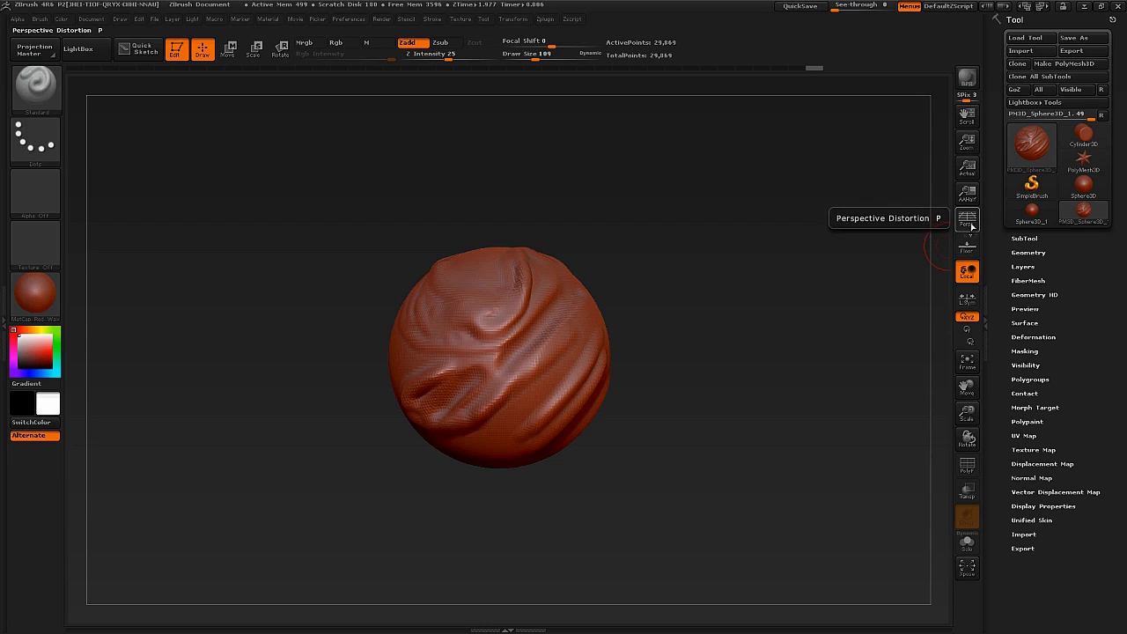
Compare the sphere with Perspective Distortion off and on, and leave it enabled.
{"action": "left_click", "coordinate": [968, 224]}
{"action": "left_click", "coordinate": [969, 226]}
{"action": "left_click", "coordinate": [968, 224]}
{"action": "left_click", "coordinate": [969, 225]}
{"action": "left_click", "coordinate": [972, 225]}
{"action": "mouse_move", "coordinate": [548, 363]}
{"action": "right_mouse_down"}
{"action": "mouse_move", "coordinate": [493, 363]}
{"action": "mouse_move", "coordinate": [532, 363]}
{"action": "right_mouse_up"}
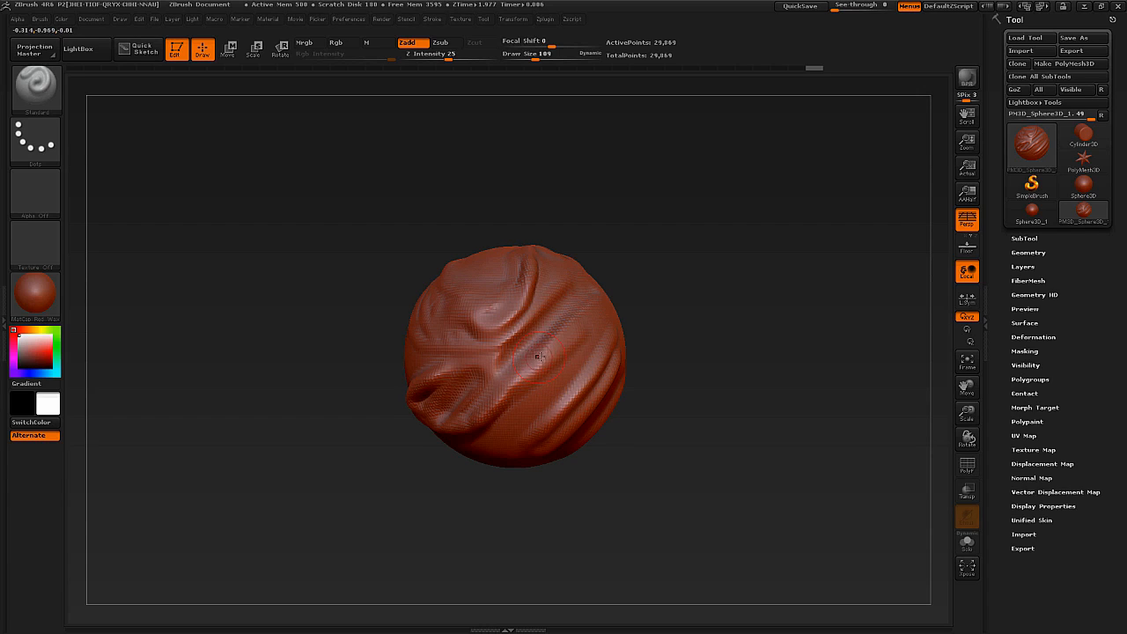
{"action": "key", "text": "p"}
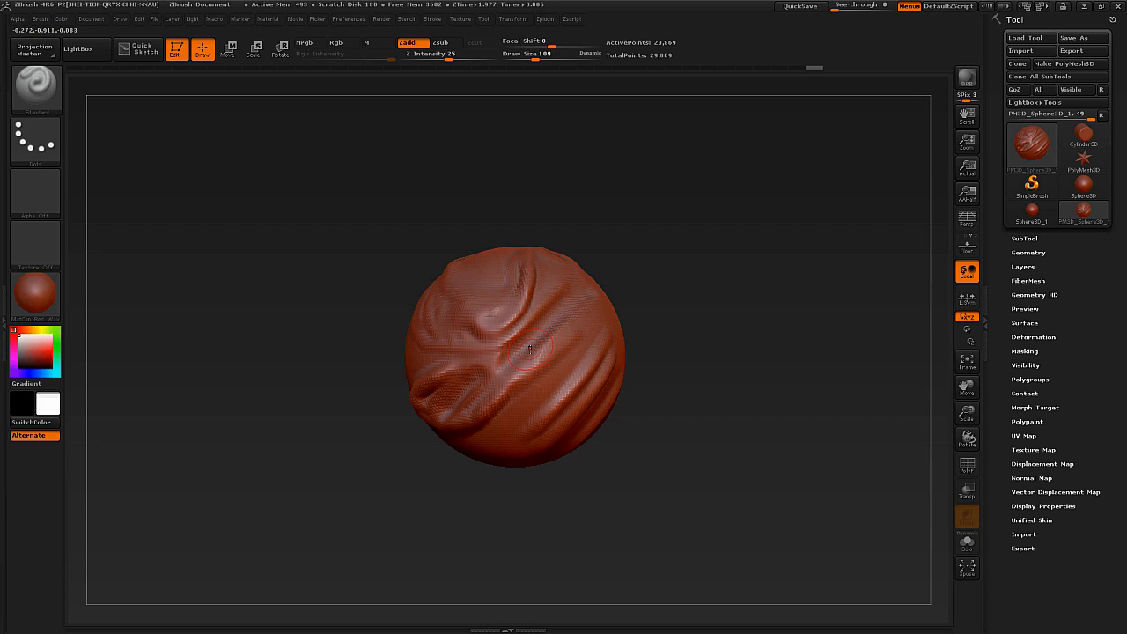
{"action": "key", "text": "p"}
Read the extended help description of the Floor Grid option.
{"action": "key", "text": "ctrl"}
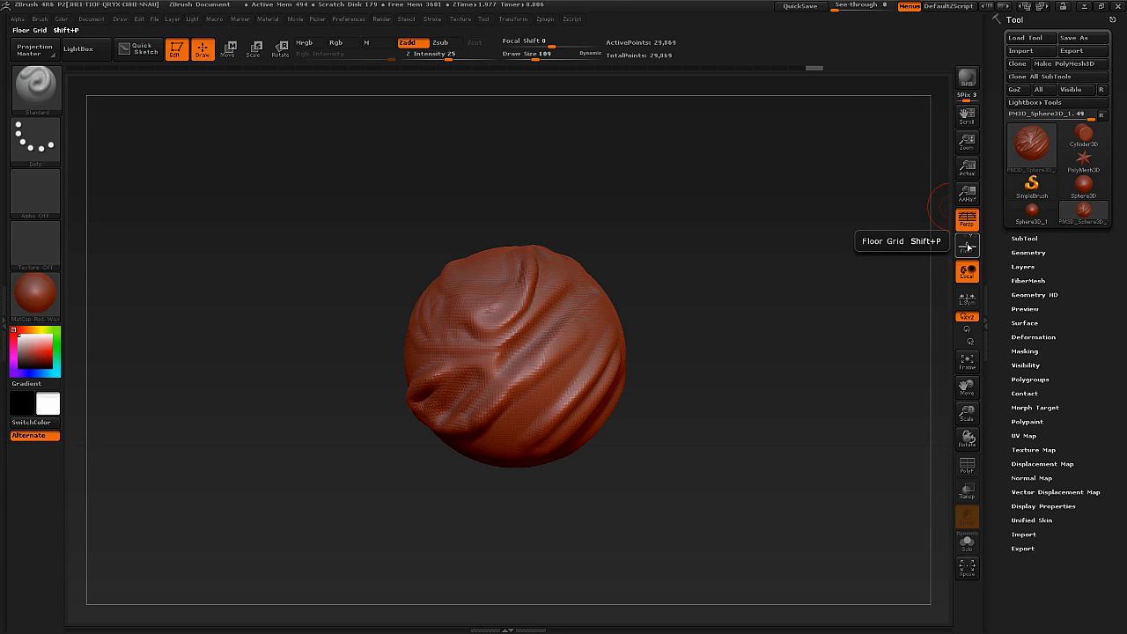
{"action": "key", "text": "ctrl"}
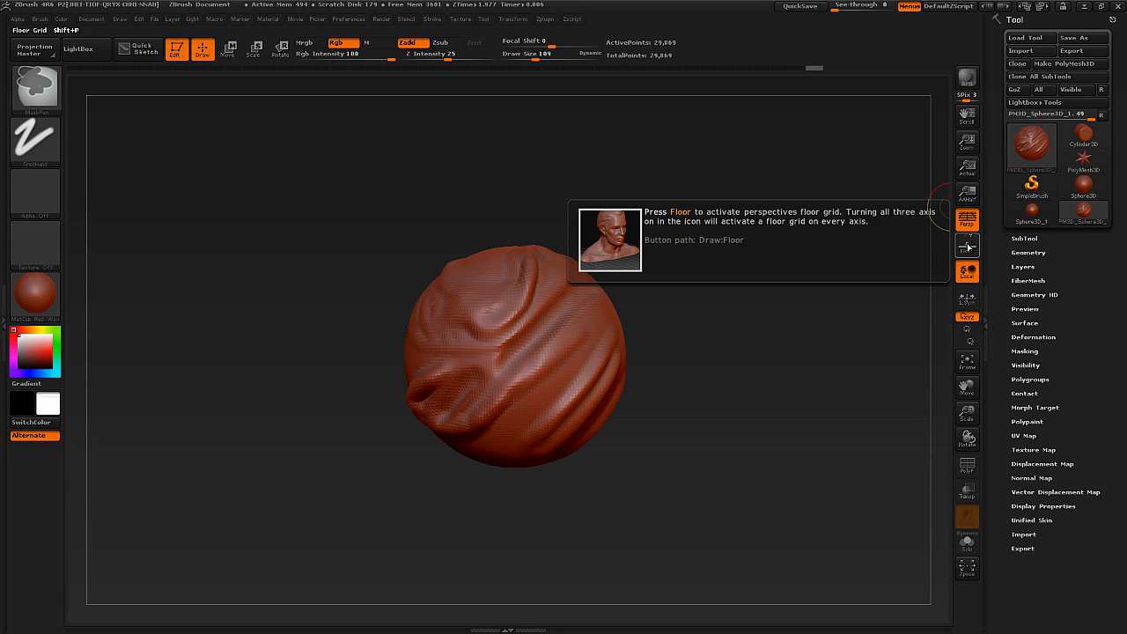
{"action": "key", "text": "ctrl"}
Smooth the rounded patch on the sphere's upper front with the Smooth brush at draw size 109.
{"action": "mouse_move", "coordinate": [499, 344]}
{"action": "right_mouse_down", "text": "alt"}
{"action": "mouse_move", "coordinate": [385, 358]}
{"action": "mouse_move", "coordinate": [400, 370]}
{"action": "mouse_move", "coordinate": [472, 356]}
{"action": "right_mouse_up", "text": "alt"}
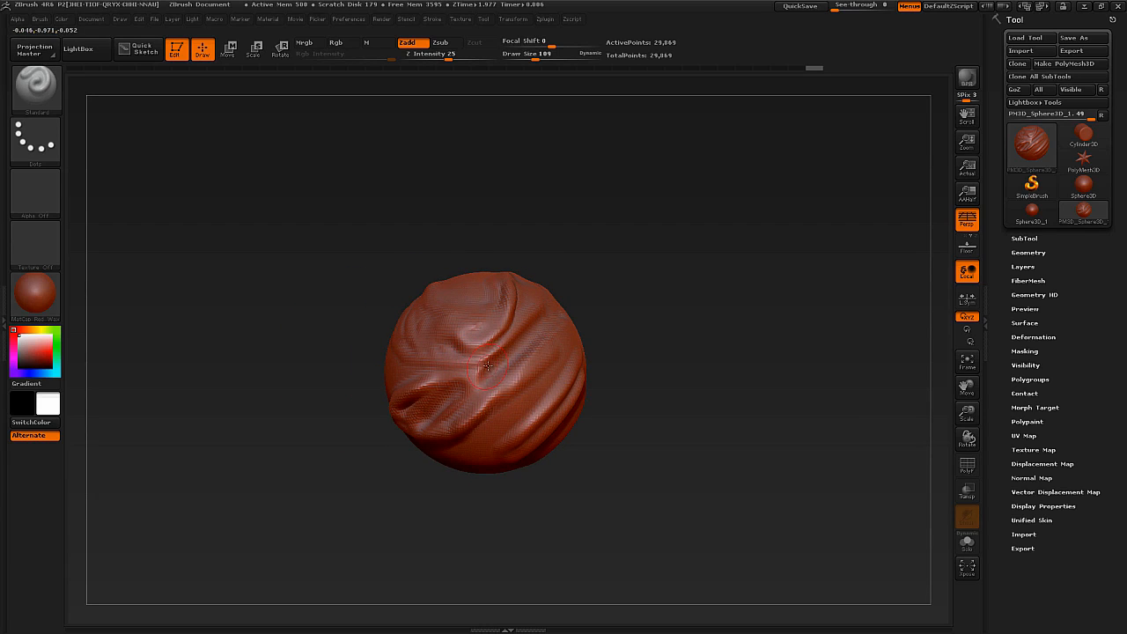
{"action": "right_click_drag", "start_coordinate": [527, 315], "coordinate": [537, 330]}
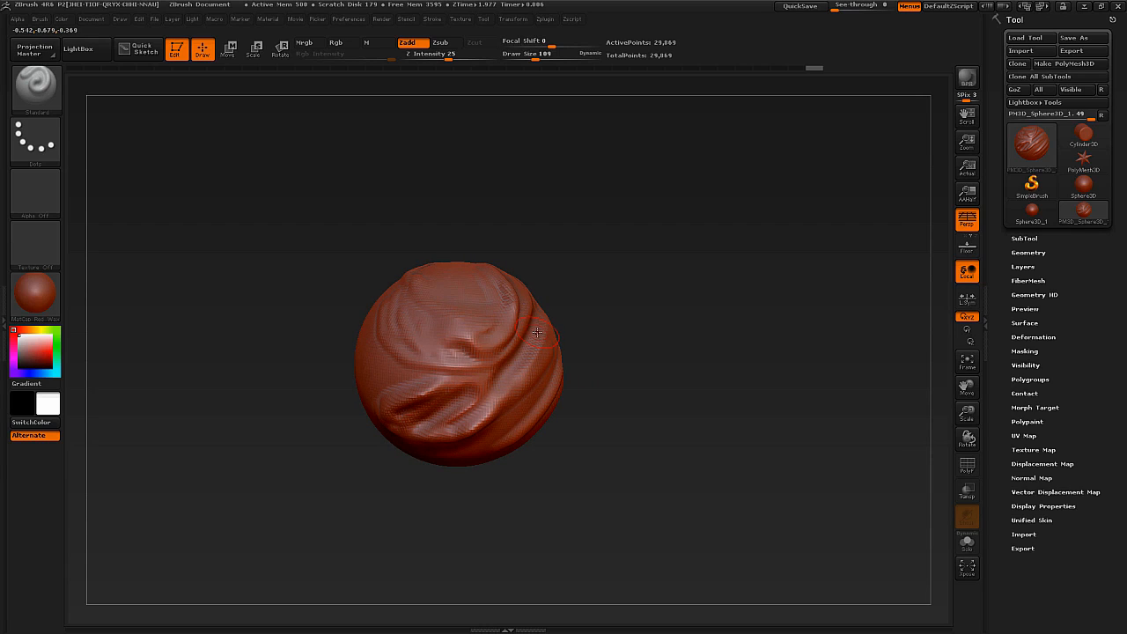
{"action": "right_click_drag", "start_coordinate": [523, 329], "coordinate": [504, 332]}
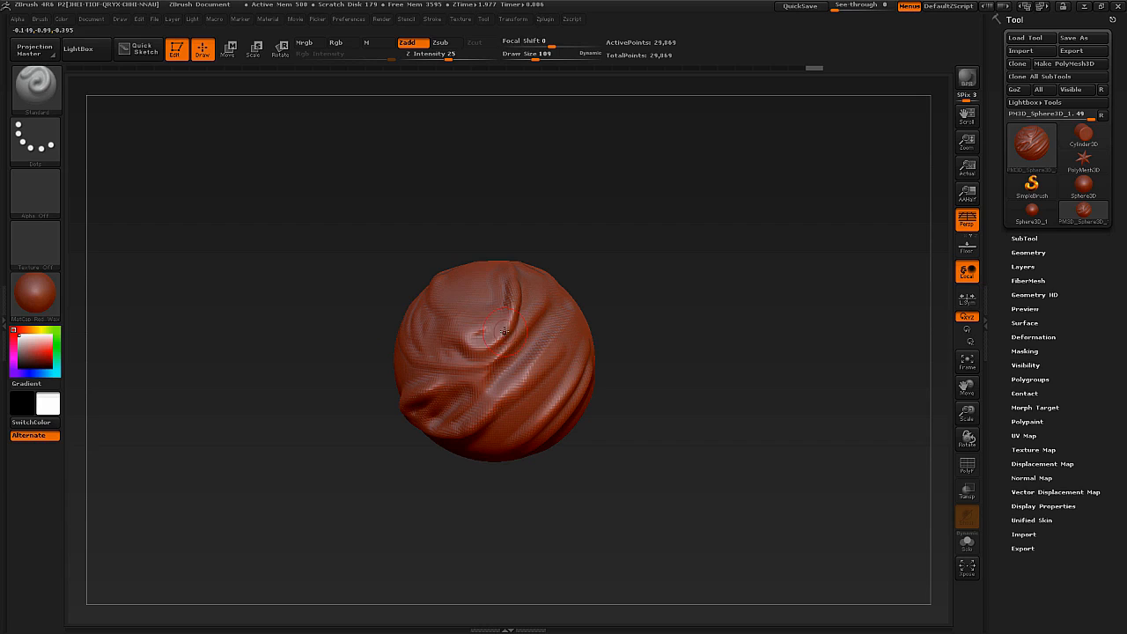
{"action": "left_click_drag", "start_coordinate": [497, 326], "coordinate": [467, 328], "text": "shift"}
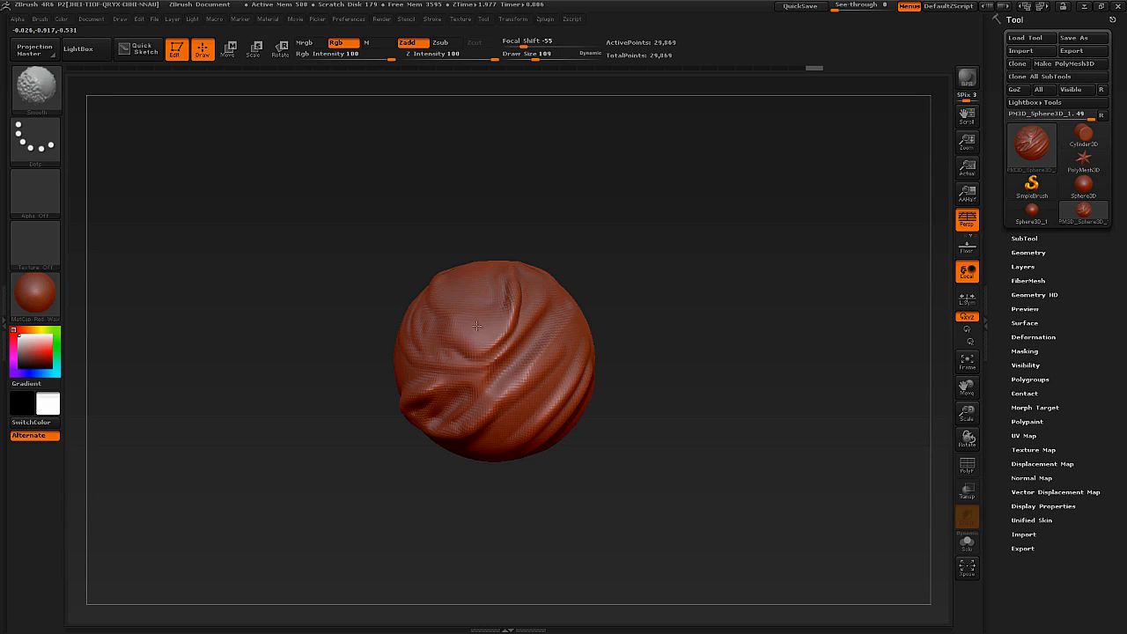
{"action": "right_click_drag", "start_coordinate": [476, 326], "coordinate": [460, 313]}
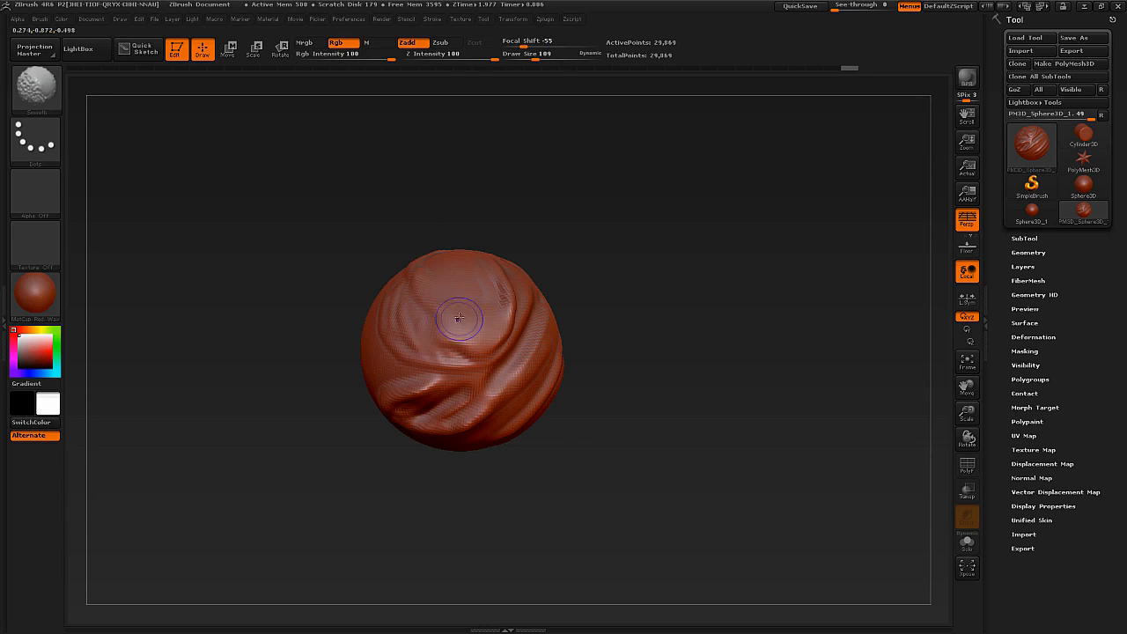
{"action": "left_click_drag", "start_coordinate": [461, 320], "coordinate": [472, 326], "text": "shift"}
{"action": "right_click_drag", "start_coordinate": [465, 326], "coordinate": [450, 319]}
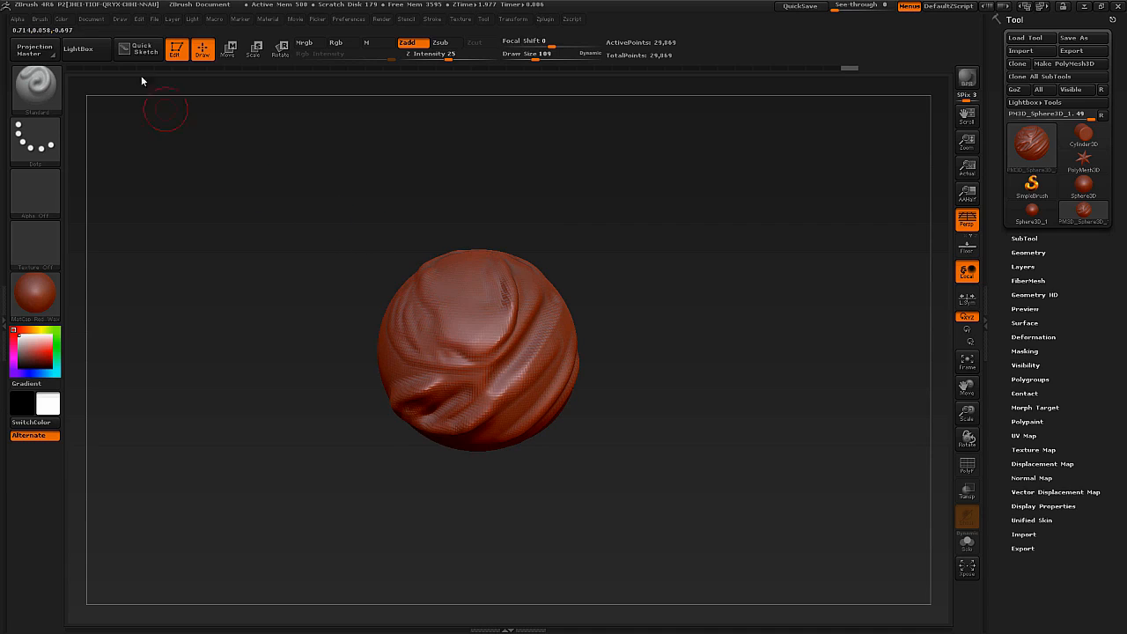
{"action": "left_click", "coordinate": [102, 22]}
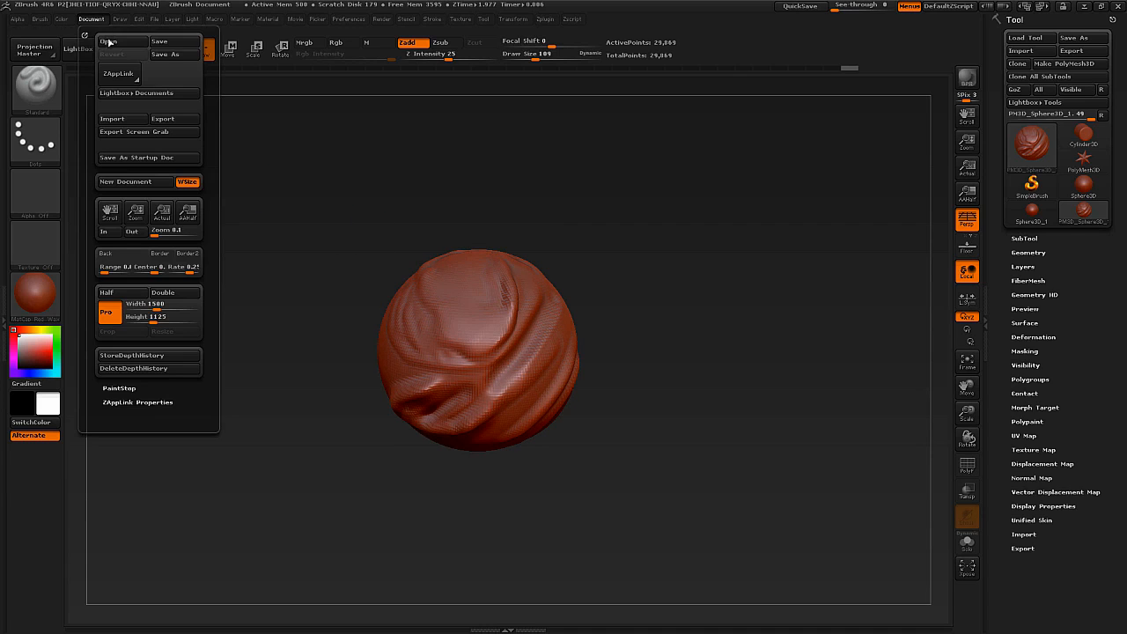
{"action": "left_click", "coordinate": [173, 55]}
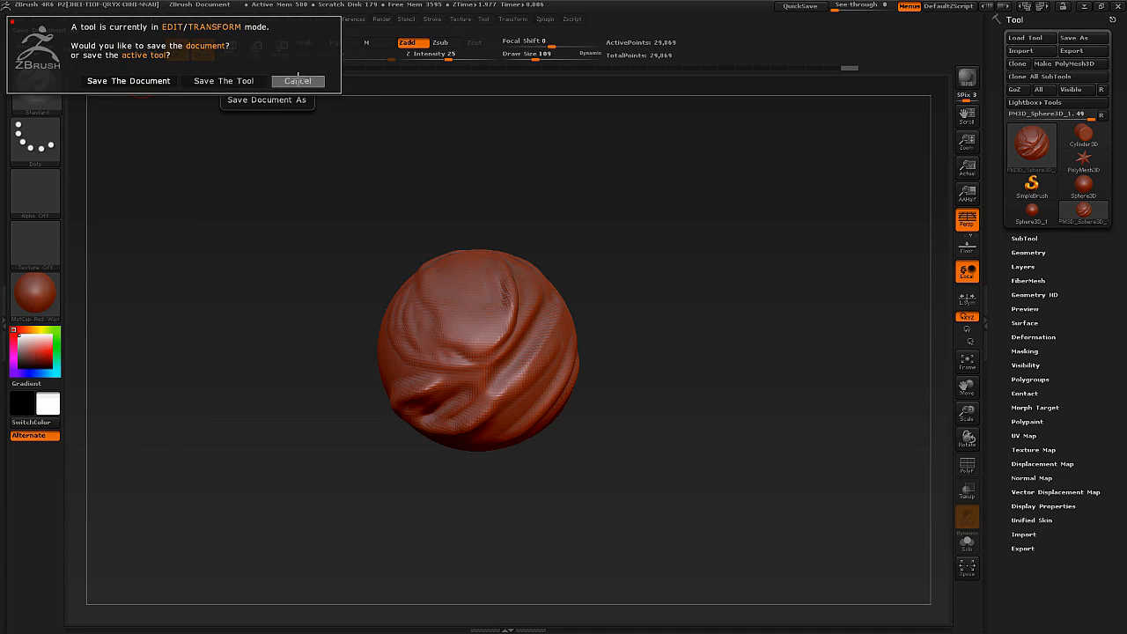
{"action": "left_click", "coordinate": [299, 81]}
Soften the creases around the lower edge of the rounded patch with further Smooth brush strokes.
{"action": "right_click_drag", "start_coordinate": [383, 323], "coordinate": [503, 314]}
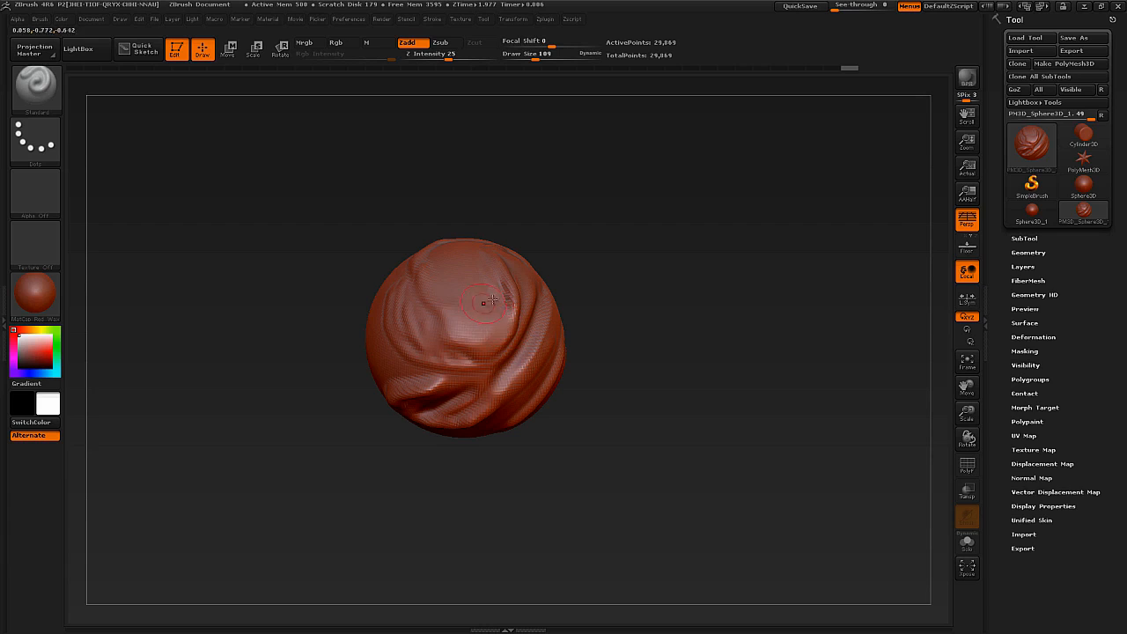
{"action": "right_click_drag", "start_coordinate": [519, 368], "coordinate": [509, 335]}
{"action": "key", "text": "shift"}
{"action": "mouse_move", "coordinate": [509, 322]}
{"action": "left_mouse_down", "text": "shift"}
{"action": "mouse_move", "coordinate": [448, 343]}
{"action": "mouse_move", "coordinate": [432, 334]}
{"action": "left_mouse_up", "text": "shift"}
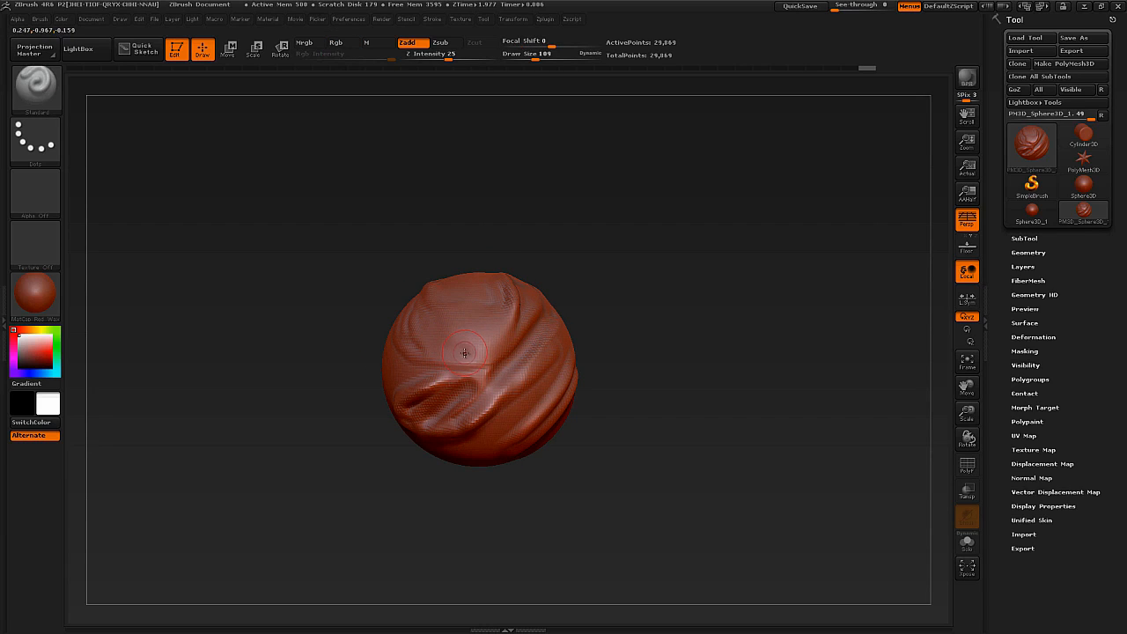
{"action": "right_click_drag", "start_coordinate": [469, 364], "coordinate": [463, 381]}
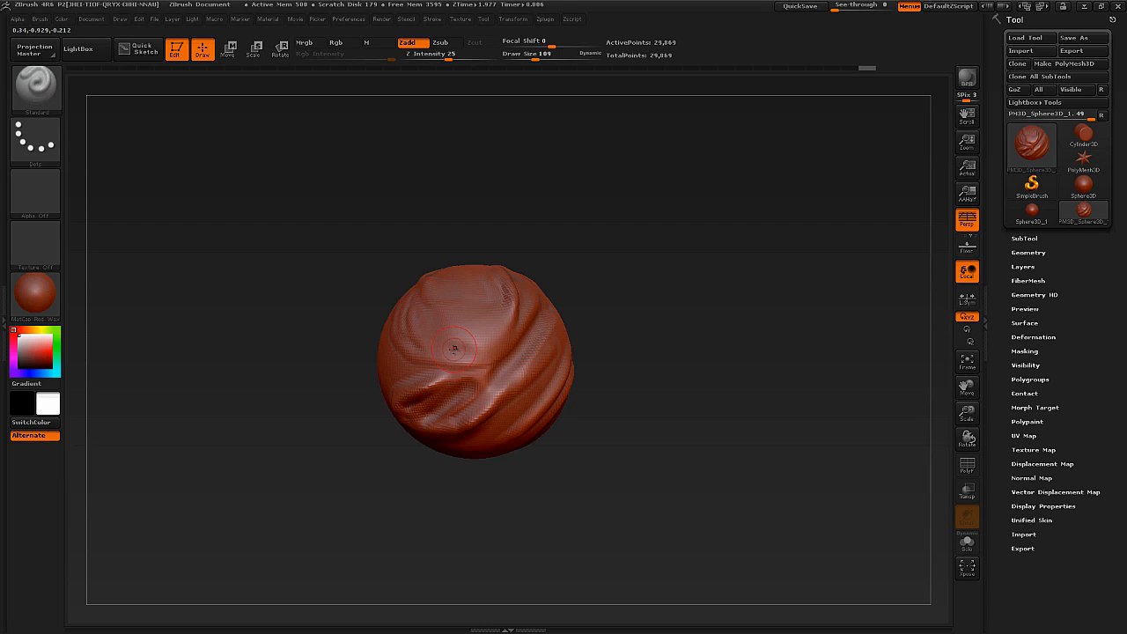
{"action": "key", "text": "ctrl"}
{"action": "key", "text": "ctrl+s"}
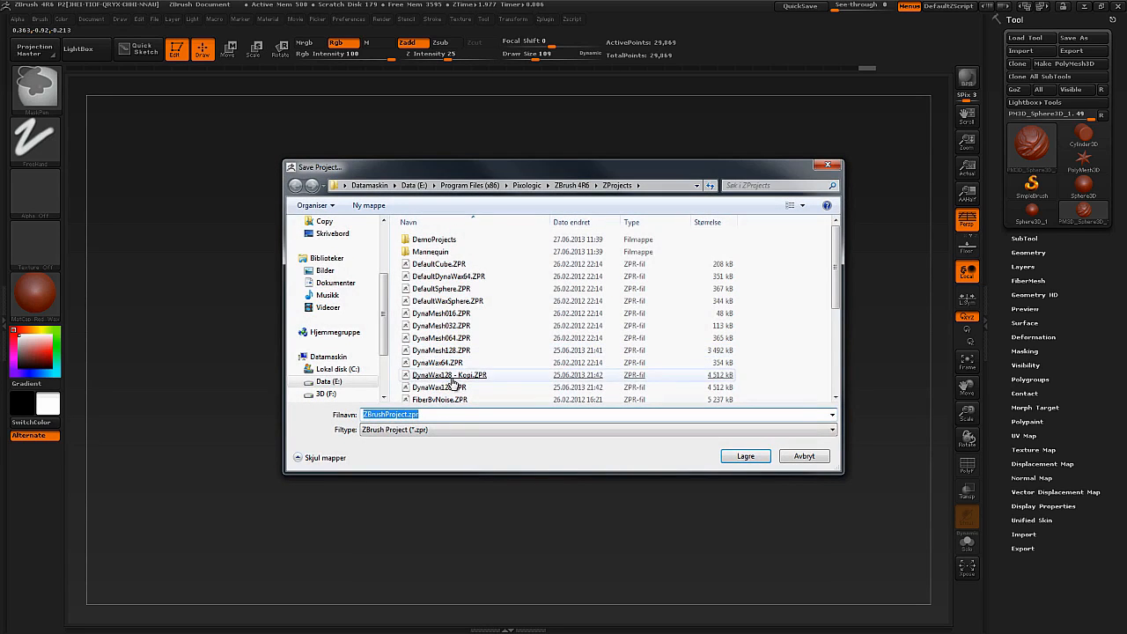
{"action": "mouse_move", "coordinate": [383, 324]}
{"action": "left_mouse_down"}
{"action": "mouse_move", "coordinate": [381, 273]}
{"action": "mouse_move", "coordinate": [394, 335]}
{"action": "left_mouse_up"}
{"action": "left_click", "coordinate": [458, 418]}
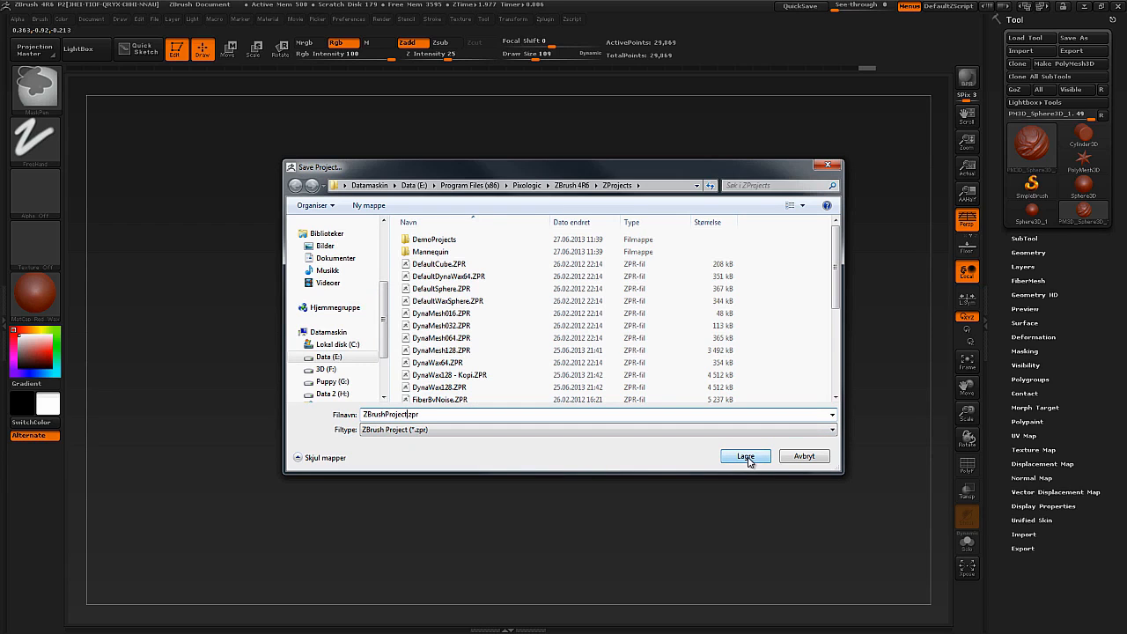
{"action": "left_click", "coordinate": [796, 457]}
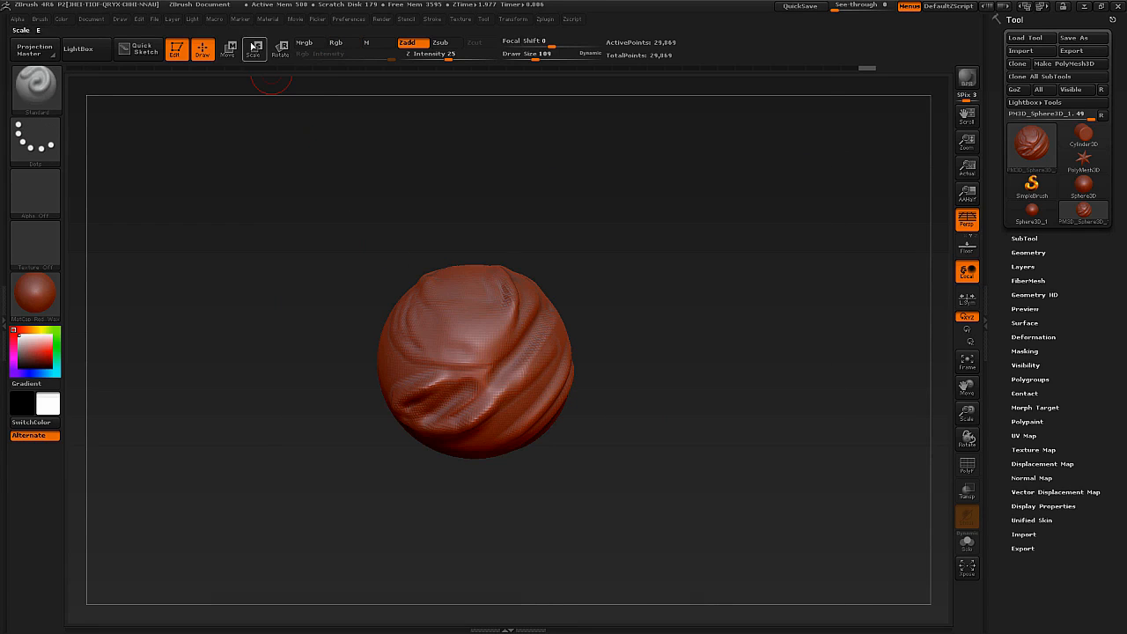
Look at the options for saving the project as a ZPR file, and cancel without saving.
{"action": "left_click", "coordinate": [155, 19]}
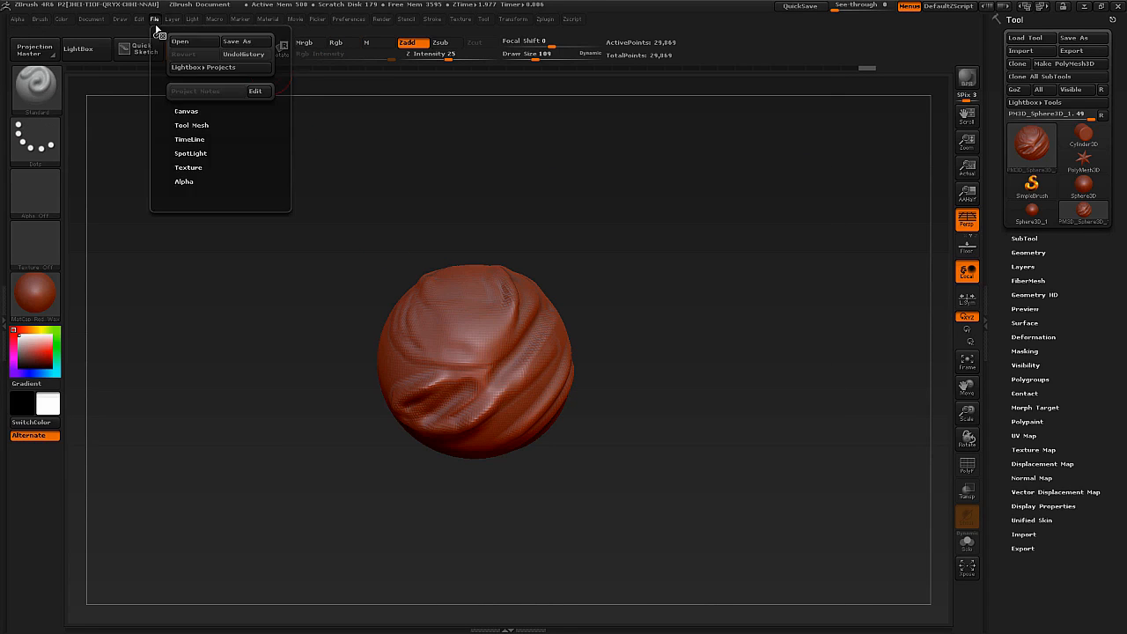
{"action": "left_click", "coordinate": [232, 42]}
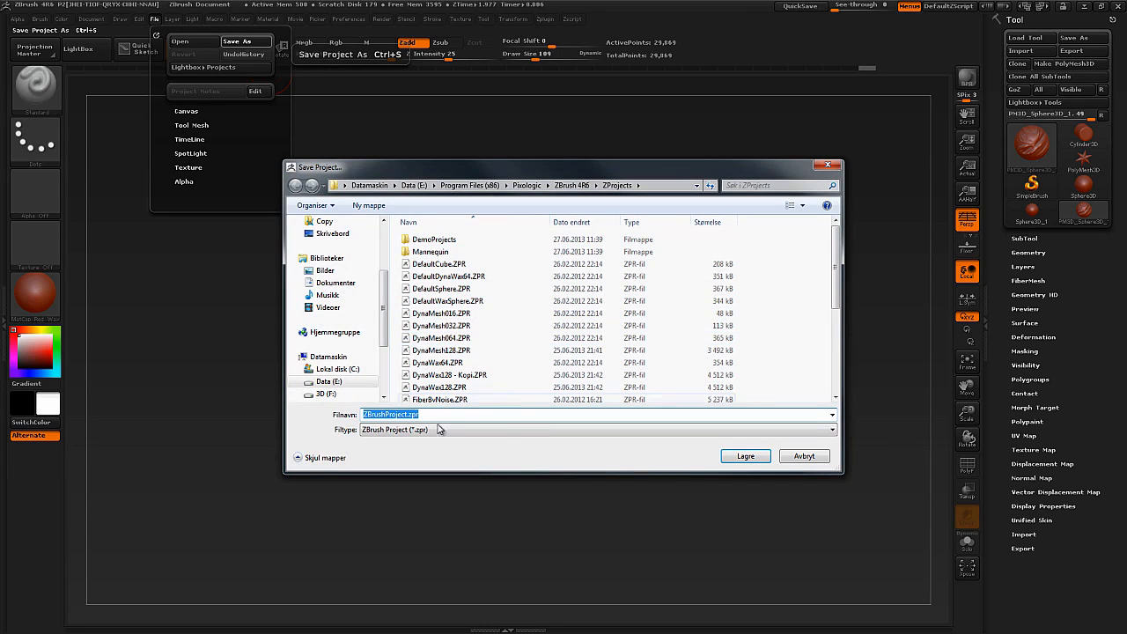
{"action": "key", "text": "Escape"}
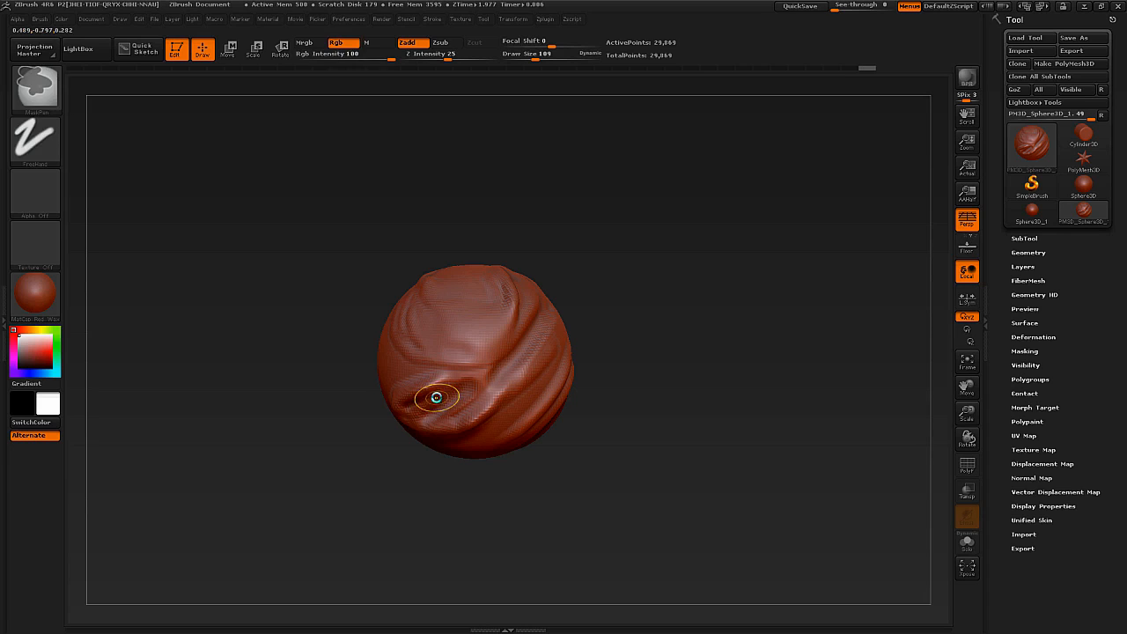
{"action": "key", "text": "ctrl+s"}
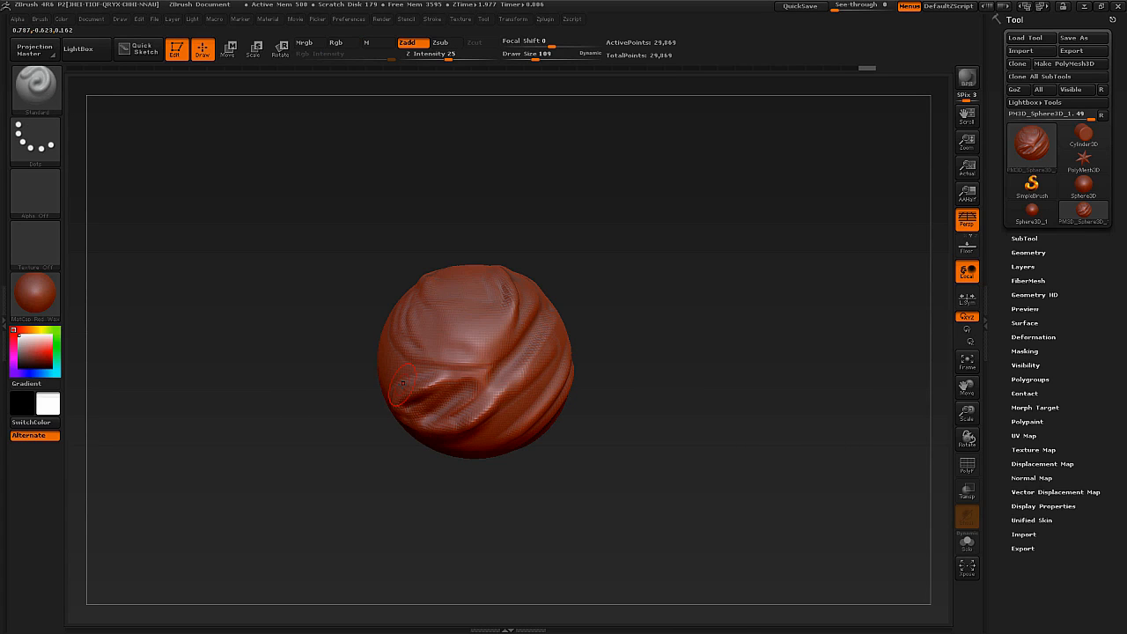
Switch to the unsculpted Sphere3D_1 tool and convert it to a PolyMesh3D.
{"action": "left_click_drag", "start_coordinate": [393, 255], "coordinate": [408, 375]}
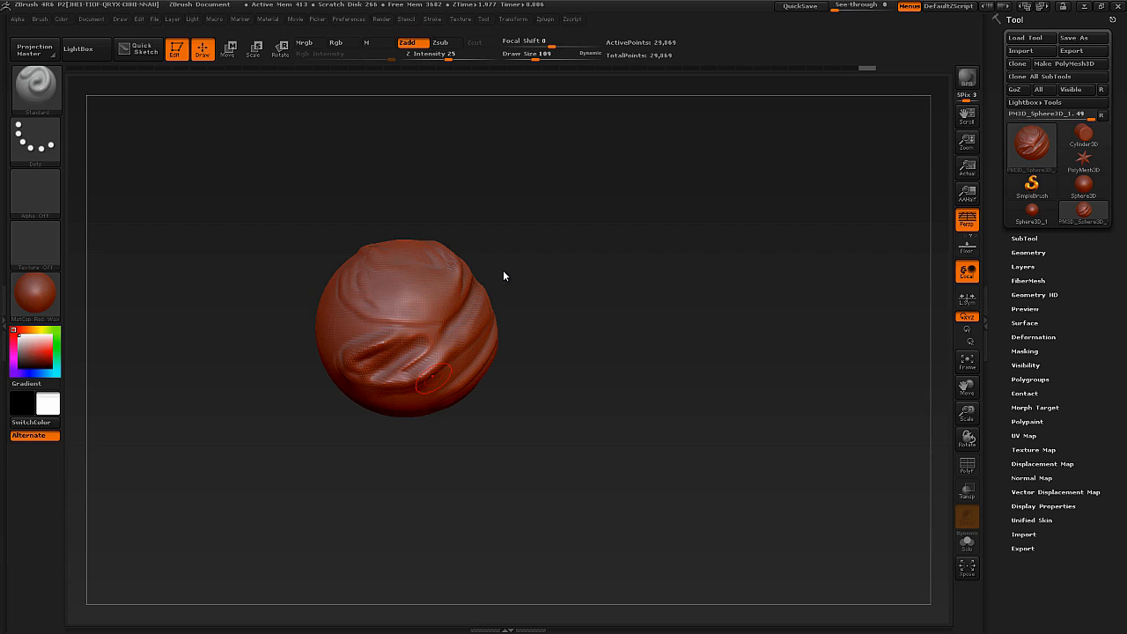
{"action": "right_click_drag", "start_coordinate": [434, 327], "coordinate": [446, 341]}
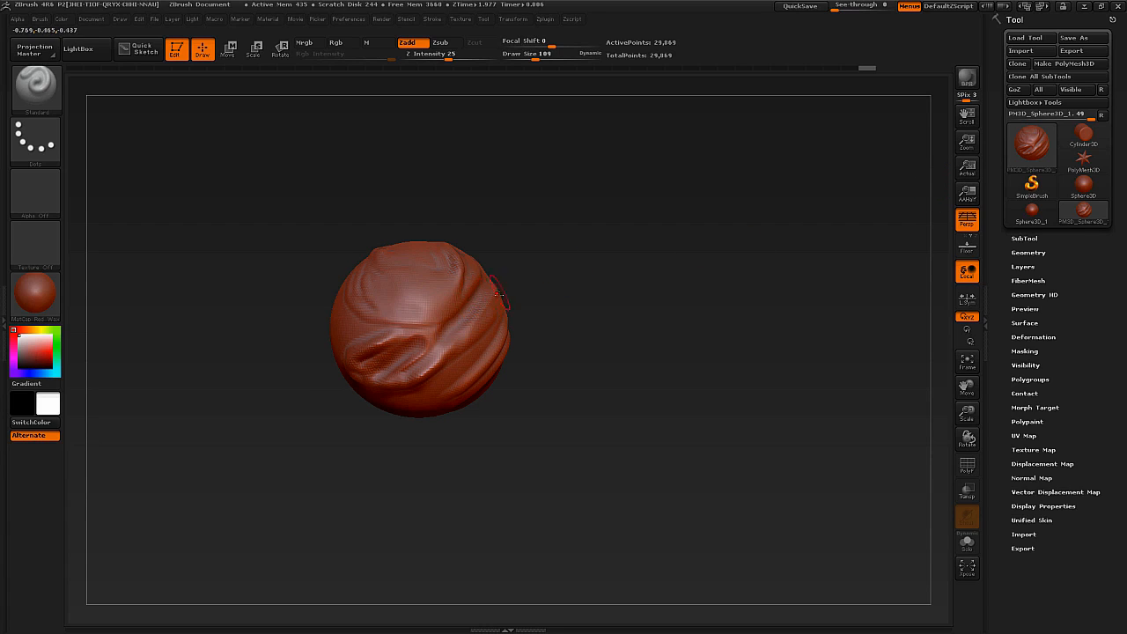
{"action": "mouse_move", "coordinate": [1047, 209]}
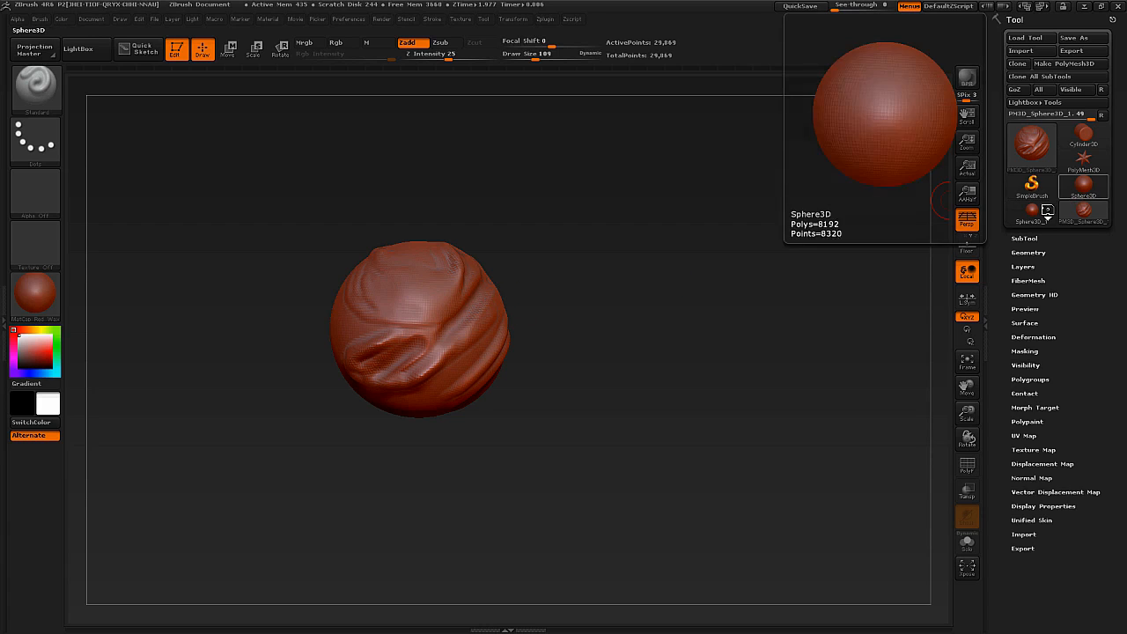
{"action": "right_click_drag", "start_coordinate": [461, 325], "coordinate": [448, 331]}
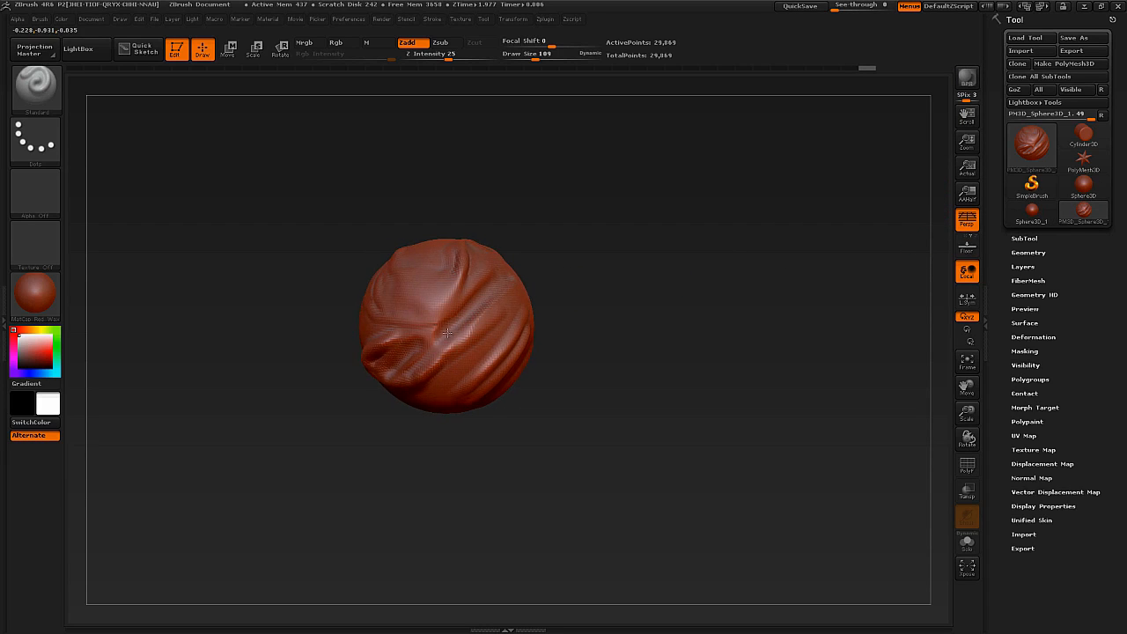
{"action": "left_click", "coordinate": [1033, 215]}
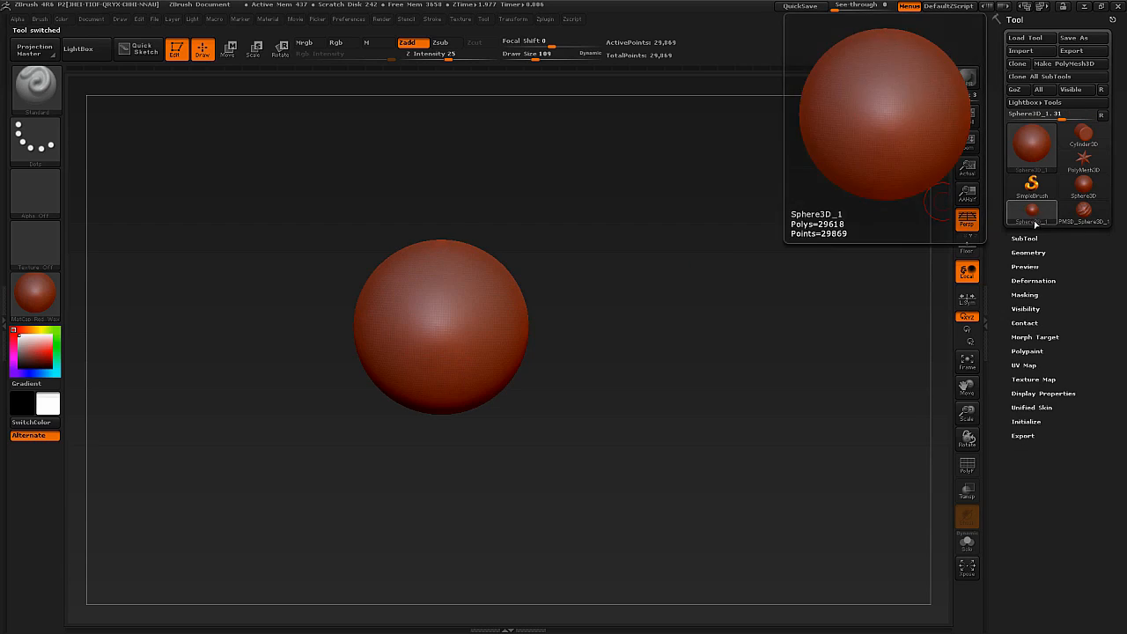
{"action": "left_click", "coordinate": [462, 308]}
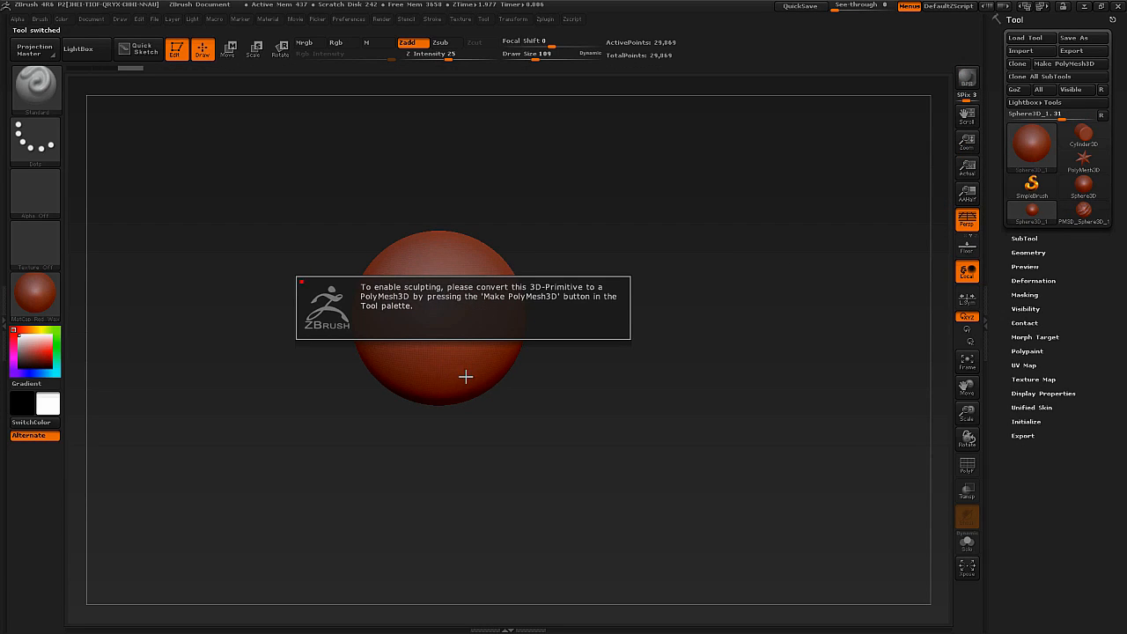
{"action": "left_click", "coordinate": [1064, 65]}
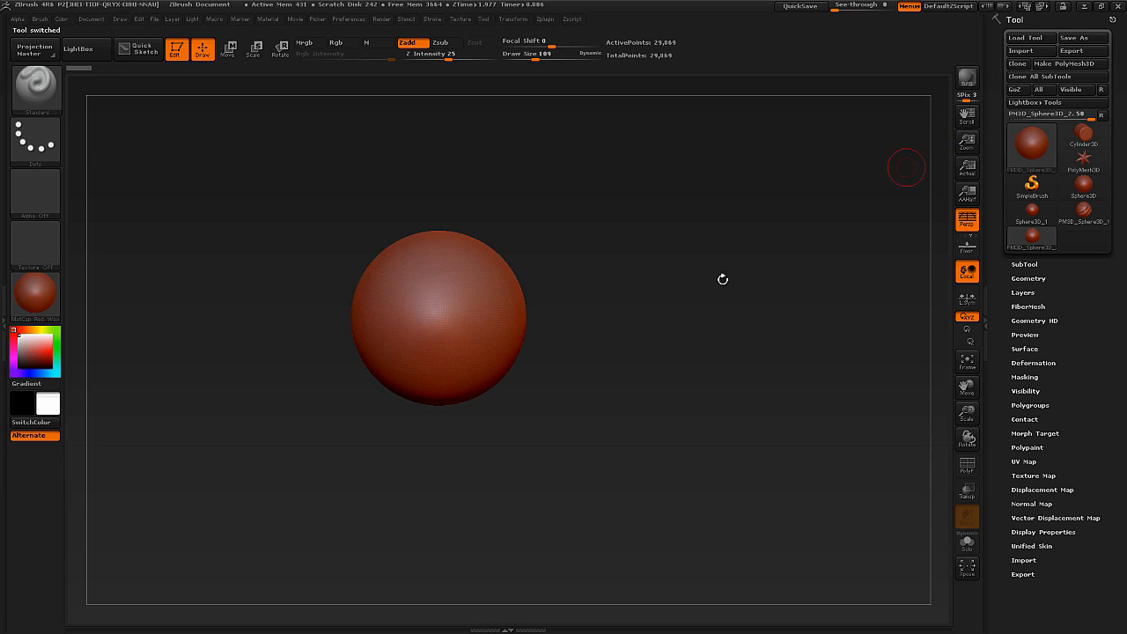
With symmetry active, sculpt mirrored eyes and a central nose on the sphere's front using the Standard brush at draw size 82.
{"action": "mouse_move", "coordinate": [457, 309]}
{"action": "right_mouse_down", "text": "ctrl"}
{"action": "mouse_move", "coordinate": [470, 342]}
{"action": "mouse_move", "coordinate": [480, 325]}
{"action": "right_mouse_up", "text": "ctrl"}
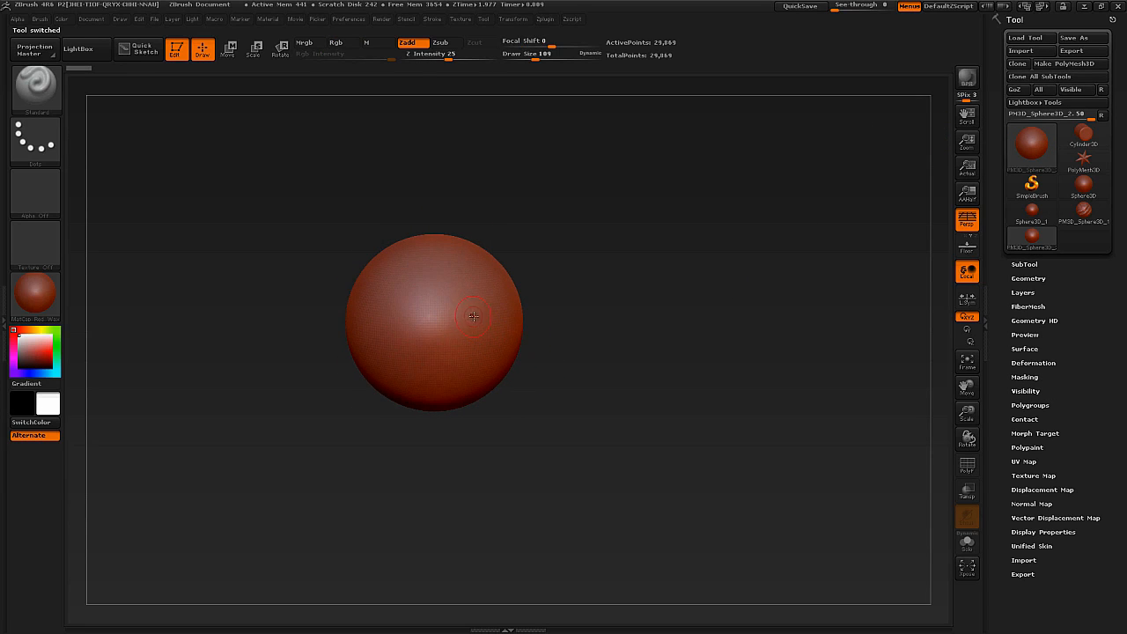
{"action": "right_click_drag", "start_coordinate": [474, 315], "coordinate": [486, 314], "text": "alt"}
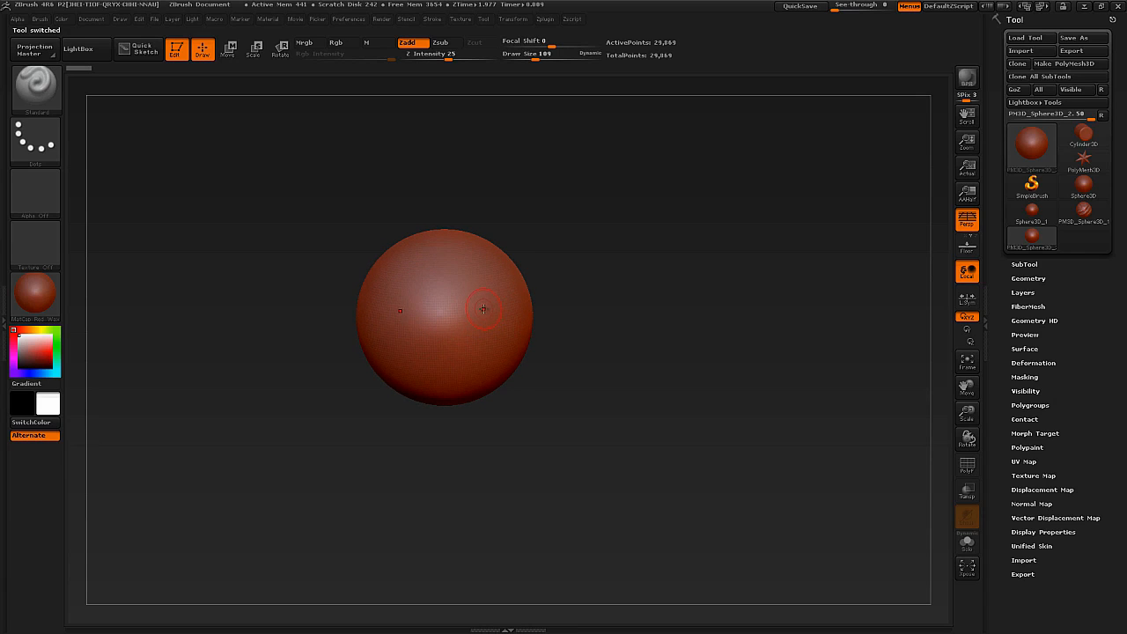
{"action": "key", "text": "s"}
{"action": "mouse_move", "coordinate": [475, 306]}
{"action": "left_mouse_down"}
{"action": "mouse_move", "coordinate": [516, 297]}
{"action": "mouse_move", "coordinate": [521, 317]}
{"action": "mouse_move", "coordinate": [470, 313]}
{"action": "left_mouse_up"}
{"action": "right_click_drag", "start_coordinate": [479, 323], "coordinate": [447, 324]}
{"action": "mouse_move", "coordinate": [448, 342]}
{"action": "left_mouse_down"}
{"action": "mouse_move", "coordinate": [437, 337]}
{"action": "mouse_move", "coordinate": [447, 355]}
{"action": "left_mouse_up"}
{"action": "mouse_move", "coordinate": [449, 350]}
{"action": "right_mouse_down"}
{"action": "mouse_move", "coordinate": [498, 348]}
{"action": "mouse_move", "coordinate": [467, 345]}
{"action": "right_mouse_up"}
{"action": "mouse_move", "coordinate": [505, 338]}
{"action": "left_mouse_down"}
{"action": "mouse_move", "coordinate": [512, 328]}
{"action": "mouse_move", "coordinate": [494, 344]}
{"action": "left_mouse_up"}
{"action": "right_click_drag", "start_coordinate": [498, 344], "coordinate": [465, 344]}
{"action": "left_click_drag", "start_coordinate": [467, 345], "coordinate": [461, 344]}
{"action": "mouse_move", "coordinate": [461, 351]}
{"action": "right_mouse_down"}
{"action": "mouse_move", "coordinate": [451, 356]}
{"action": "mouse_move", "coordinate": [461, 364]}
{"action": "right_mouse_up"}
{"action": "left_click_drag", "start_coordinate": [441, 373], "coordinate": [443, 363]}
{"action": "mouse_move", "coordinate": [447, 378]}
{"action": "right_mouse_down", "text": "alt"}
{"action": "mouse_move", "coordinate": [427, 336]}
{"action": "mouse_move", "coordinate": [430, 347]}
{"action": "right_mouse_up", "text": "alt"}
{"action": "right_click_drag", "start_coordinate": [429, 347], "coordinate": [455, 329]}
{"action": "left_click_drag", "start_coordinate": [414, 312], "coordinate": [418, 334]}
{"action": "mouse_move", "coordinate": [425, 338]}
{"action": "right_mouse_down", "text": "alt"}
{"action": "mouse_move", "coordinate": [412, 307]}
{"action": "mouse_move", "coordinate": [436, 301]}
{"action": "right_mouse_up", "text": "alt"}
{"action": "mouse_move", "coordinate": [436, 301]}
{"action": "right_mouse_down"}
{"action": "mouse_move", "coordinate": [406, 306]}
{"action": "mouse_move", "coordinate": [419, 331]}
{"action": "mouse_move", "coordinate": [409, 328]}
{"action": "mouse_move", "coordinate": [424, 312]}
{"action": "right_mouse_up"}
{"action": "mouse_move", "coordinate": [480, 274]}
{"action": "right_mouse_down", "text": "ctrl"}
{"action": "mouse_move", "coordinate": [478, 263]}
{"action": "mouse_move", "coordinate": [455, 286]}
{"action": "right_mouse_up", "text": "ctrl"}
{"action": "mouse_move", "coordinate": [455, 286]}
{"action": "right_mouse_down"}
{"action": "mouse_move", "coordinate": [475, 271]}
{"action": "mouse_move", "coordinate": [481, 285]}
{"action": "right_mouse_up"}
{"action": "left_click_drag", "start_coordinate": [506, 313], "coordinate": [444, 308]}
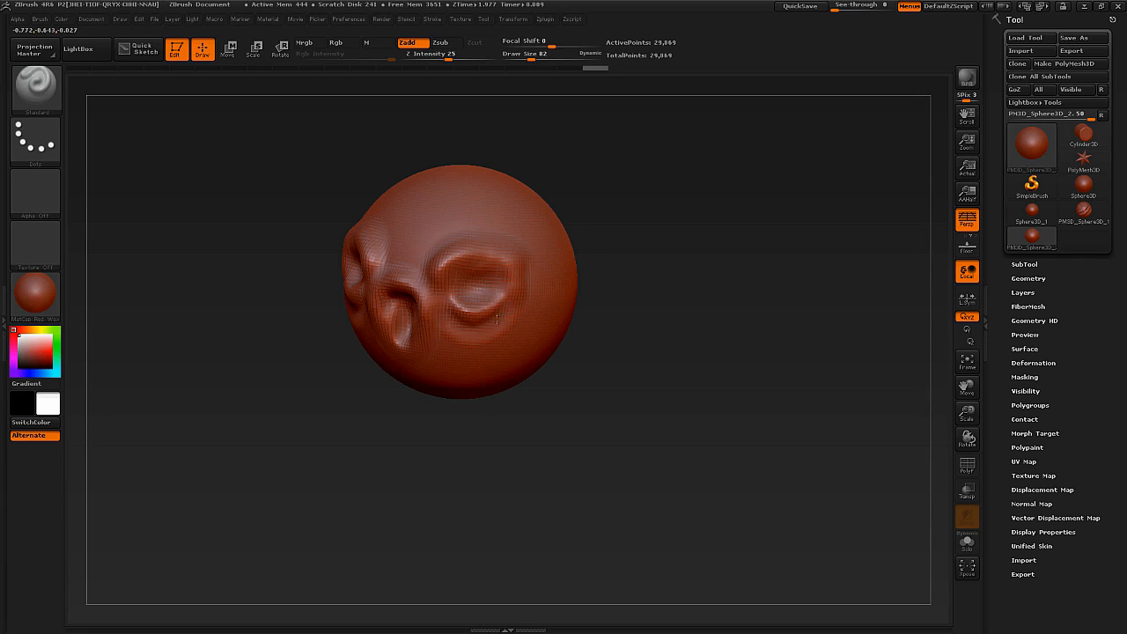
{"action": "mouse_move", "coordinate": [458, 300]}
{"action": "right_mouse_down", "text": "ctrl"}
{"action": "mouse_move", "coordinate": [462, 289]}
{"action": "mouse_move", "coordinate": [437, 301]}
{"action": "right_mouse_up", "text": "ctrl"}
{"action": "mouse_move", "coordinate": [437, 302]}
{"action": "right_mouse_down"}
{"action": "mouse_move", "coordinate": [460, 280]}
{"action": "mouse_move", "coordinate": [455, 317]}
{"action": "right_mouse_up"}
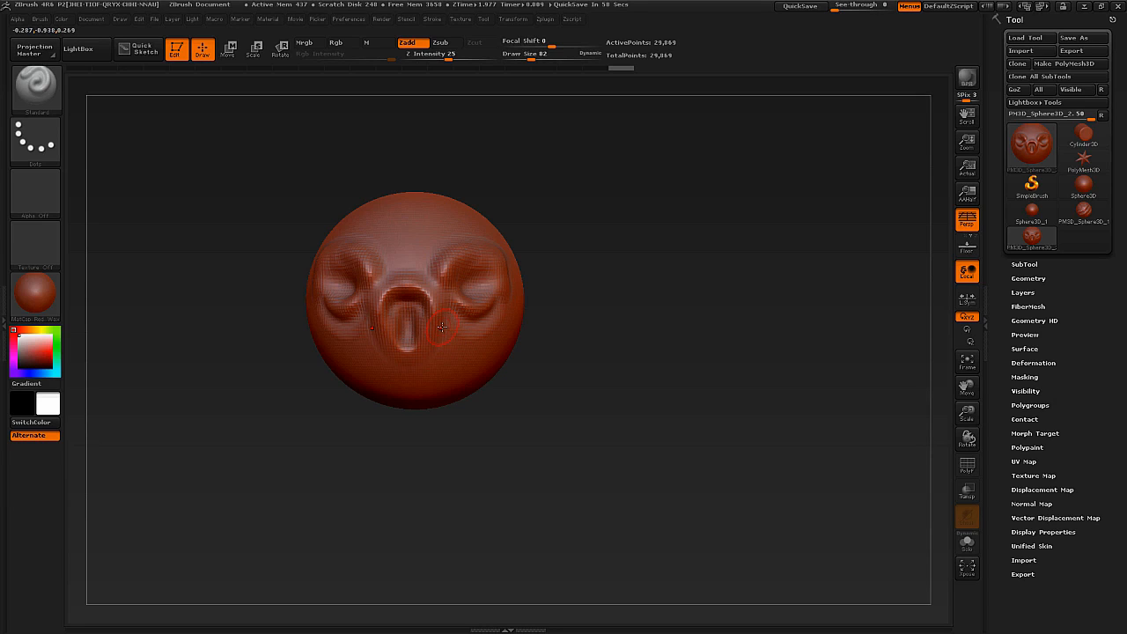
Browse the available sculpting brushes and select the Clay brush.
{"action": "left_click_drag", "start_coordinate": [222, 255], "coordinate": [257, 249]}
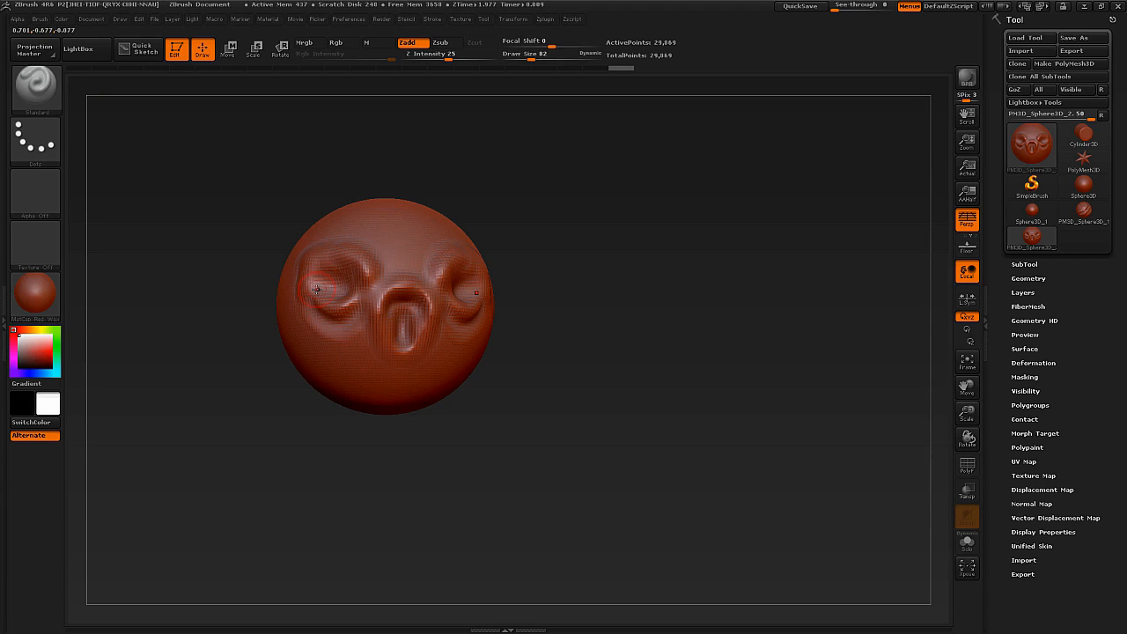
{"action": "key", "text": "b"}
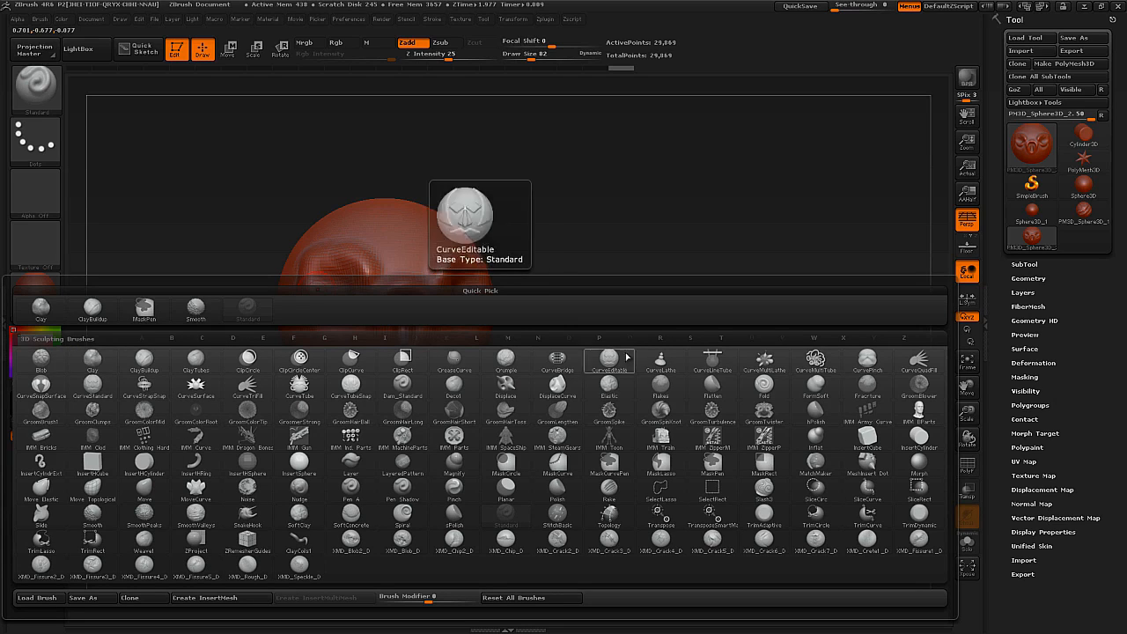
{"action": "left_click", "coordinate": [40, 101]}
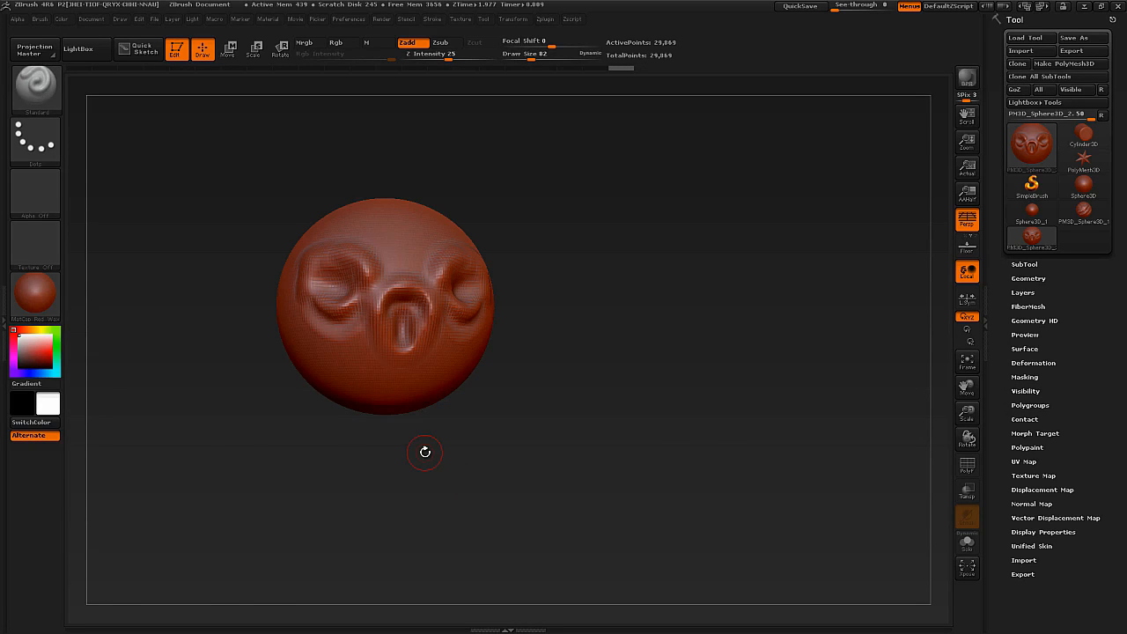
{"action": "key", "text": "b"}
{"action": "key", "text": "b"}
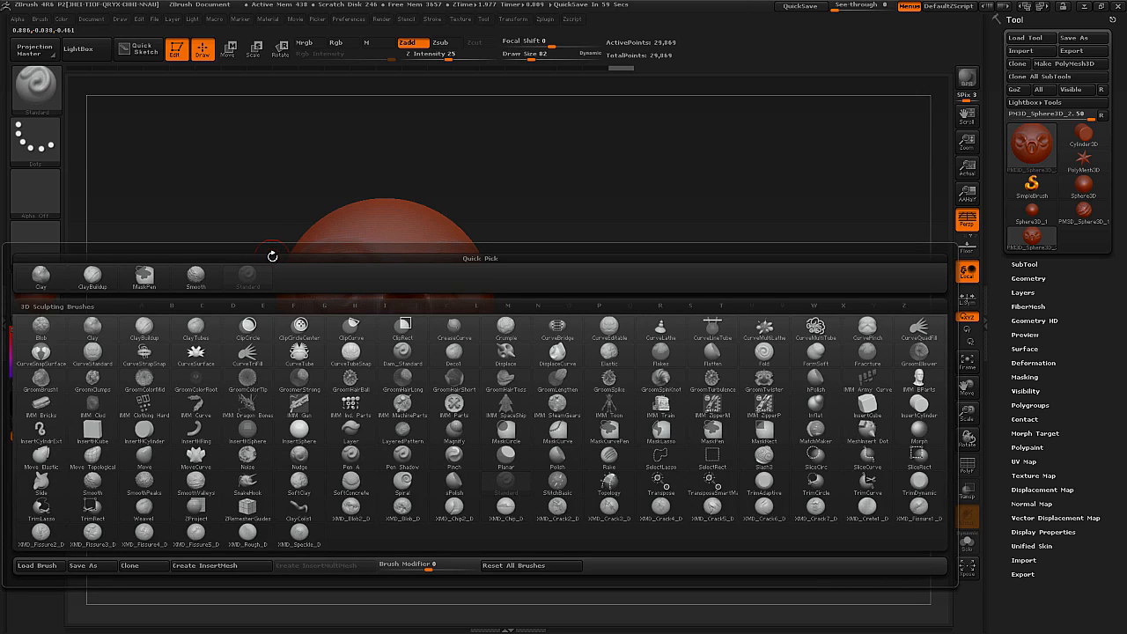
{"action": "key", "text": "c"}
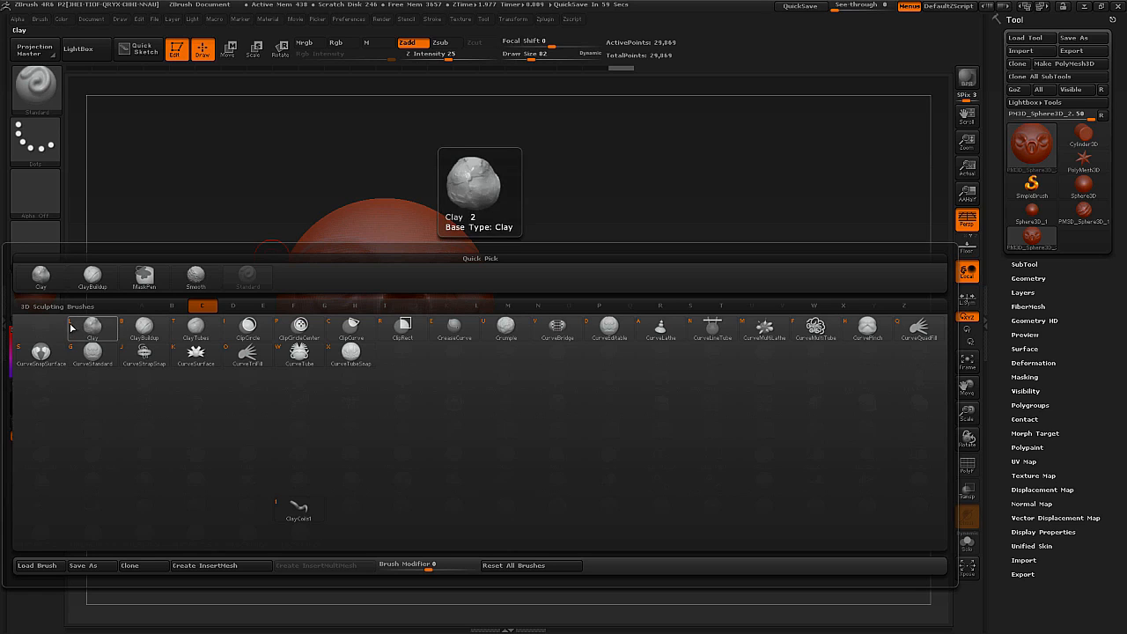
{"action": "key", "text": "l"}
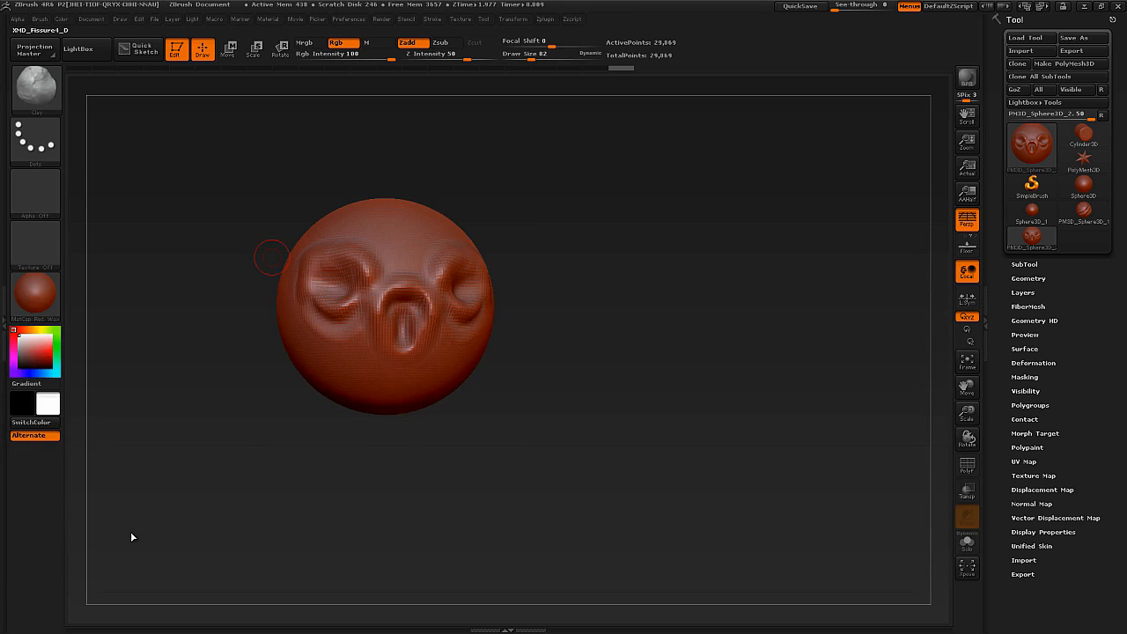
Add Clay brush strokes over the brow area and set the draw size to 160.
{"action": "key", "text": "b"}
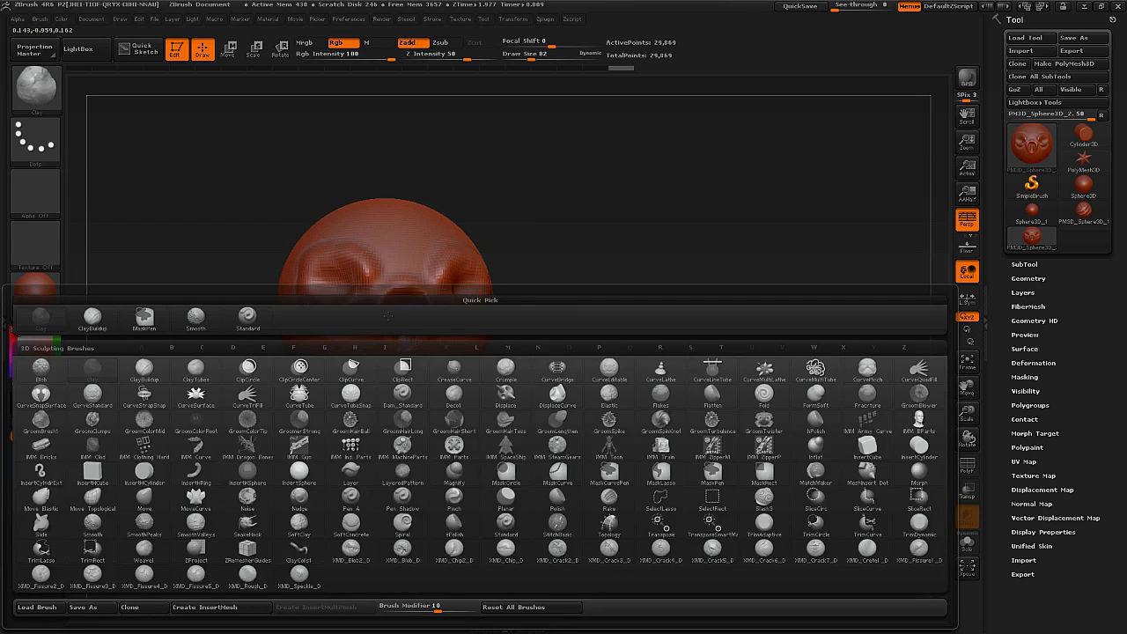
{"action": "left_click_drag", "start_coordinate": [444, 170], "coordinate": [422, 233]}
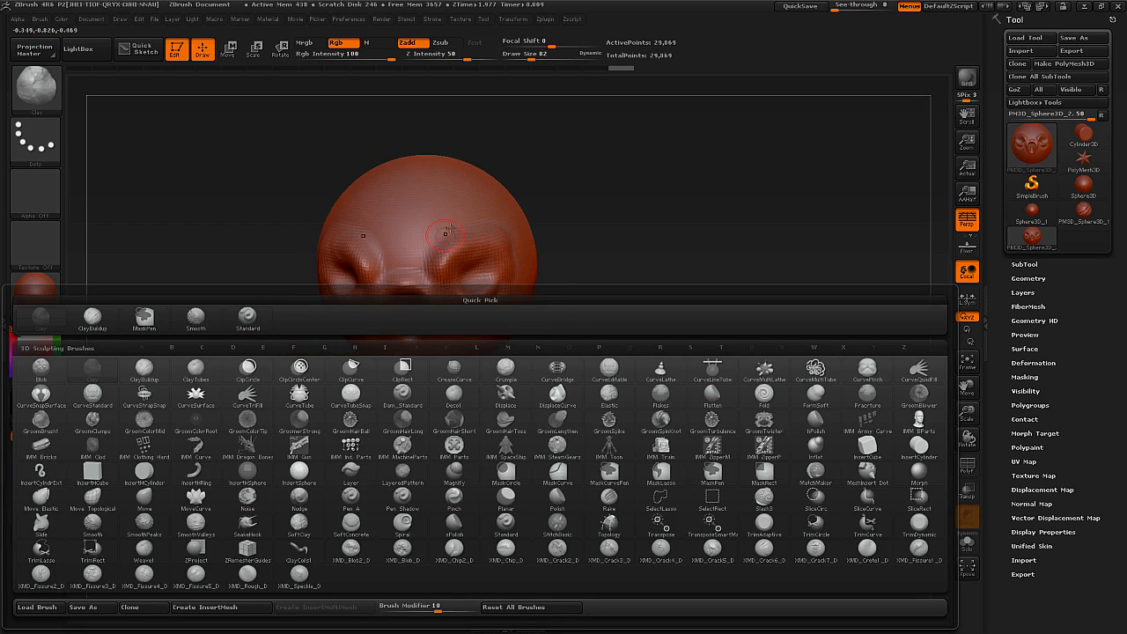
{"action": "left_click_drag", "start_coordinate": [444, 269], "coordinate": [487, 249]}
{"action": "right_click_drag", "start_coordinate": [506, 280], "coordinate": [487, 262]}
{"action": "mouse_move", "coordinate": [444, 261]}
{"action": "left_mouse_down"}
{"action": "mouse_move", "coordinate": [456, 245]}
{"action": "mouse_move", "coordinate": [440, 271]}
{"action": "mouse_move", "coordinate": [437, 257]}
{"action": "left_mouse_up"}
{"action": "right_click_drag", "start_coordinate": [573, 261], "coordinate": [532, 251]}
{"action": "key", "text": "s"}
{"action": "mouse_move", "coordinate": [529, 250]}
{"action": "left_mouse_down"}
{"action": "mouse_move", "coordinate": [531, 217]}
{"action": "mouse_move", "coordinate": [521, 231]}
{"action": "left_mouse_up"}
{"action": "key", "text": "s"}
Build up broad masses around the eyes, cheeks and mouth area with mirrored Clay brush strokes.
{"action": "right_click_drag", "start_coordinate": [521, 247], "coordinate": [540, 241]}
{"action": "mouse_move", "coordinate": [540, 242]}
{"action": "left_mouse_down"}
{"action": "mouse_move", "coordinate": [543, 312]}
{"action": "mouse_move", "coordinate": [521, 349]}
{"action": "left_mouse_up"}
{"action": "right_click_drag", "start_coordinate": [490, 315], "coordinate": [515, 282]}
{"action": "mouse_move", "coordinate": [516, 283]}
{"action": "left_mouse_down"}
{"action": "mouse_move", "coordinate": [490, 325]}
{"action": "mouse_move", "coordinate": [491, 305]}
{"action": "left_mouse_up"}
{"action": "right_click_drag", "start_coordinate": [489, 307], "coordinate": [519, 305]}
{"action": "mouse_move", "coordinate": [364, 334]}
{"action": "left_mouse_down"}
{"action": "mouse_move", "coordinate": [368, 314]}
{"action": "mouse_move", "coordinate": [378, 332]}
{"action": "left_mouse_up"}
{"action": "right_click_drag", "start_coordinate": [378, 332], "coordinate": [444, 331]}
{"action": "mouse_move", "coordinate": [359, 325]}
{"action": "left_mouse_down"}
{"action": "mouse_move", "coordinate": [325, 340]}
{"action": "mouse_move", "coordinate": [333, 332]}
{"action": "left_mouse_up"}
{"action": "right_click_drag", "start_coordinate": [332, 332], "coordinate": [380, 324]}
{"action": "left_click_drag", "start_coordinate": [302, 316], "coordinate": [223, 318]}
{"action": "right_click_drag", "start_coordinate": [222, 318], "coordinate": [235, 305]}
{"action": "mouse_move", "coordinate": [230, 292]}
{"action": "left_mouse_down"}
{"action": "mouse_move", "coordinate": [263, 315]}
{"action": "mouse_move", "coordinate": [294, 317]}
{"action": "left_mouse_up"}
{"action": "right_click_drag", "start_coordinate": [467, 331], "coordinate": [387, 350]}
{"action": "left_click_drag", "start_coordinate": [351, 328], "coordinate": [316, 352]}
{"action": "right_click_drag", "start_coordinate": [315, 352], "coordinate": [373, 350]}
{"action": "left_click_drag", "start_coordinate": [332, 336], "coordinate": [318, 347]}
{"action": "mouse_move", "coordinate": [432, 352]}
{"action": "right_mouse_down"}
{"action": "mouse_move", "coordinate": [351, 355]}
{"action": "mouse_move", "coordinate": [369, 382]}
{"action": "right_mouse_up"}
{"action": "right_click", "coordinate": [354, 392]}
{"action": "left_click", "coordinate": [423, 319]}
{"action": "right_click_drag", "start_coordinate": [539, 297], "coordinate": [452, 285]}
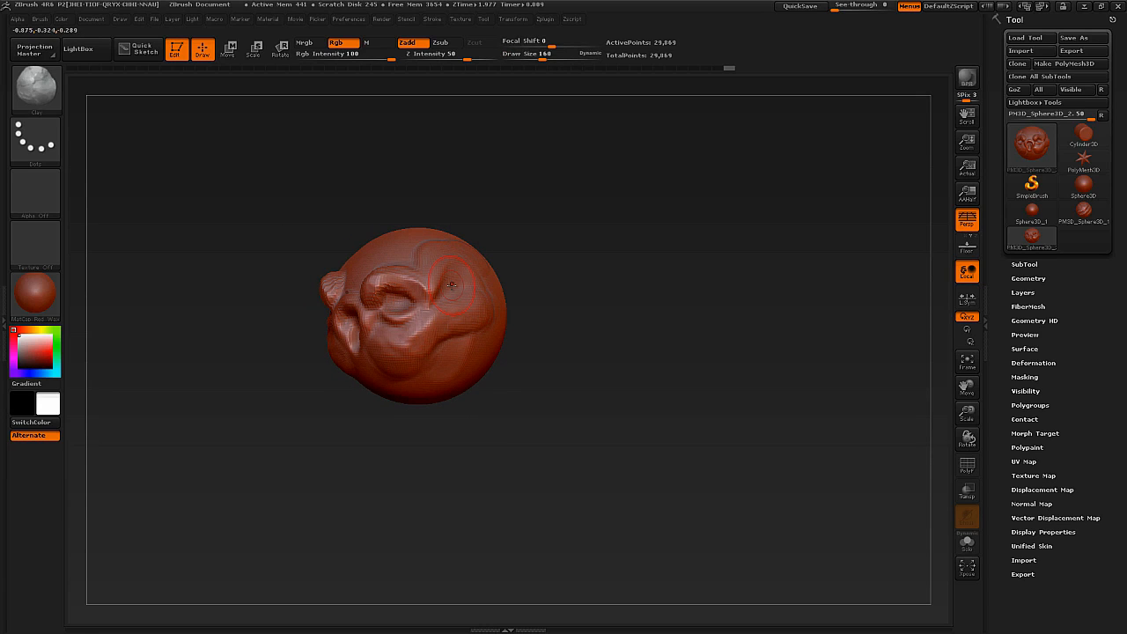
Try the ClayBuildup brush on the side of the head and undo the strokes.
{"action": "key", "text": "b"}
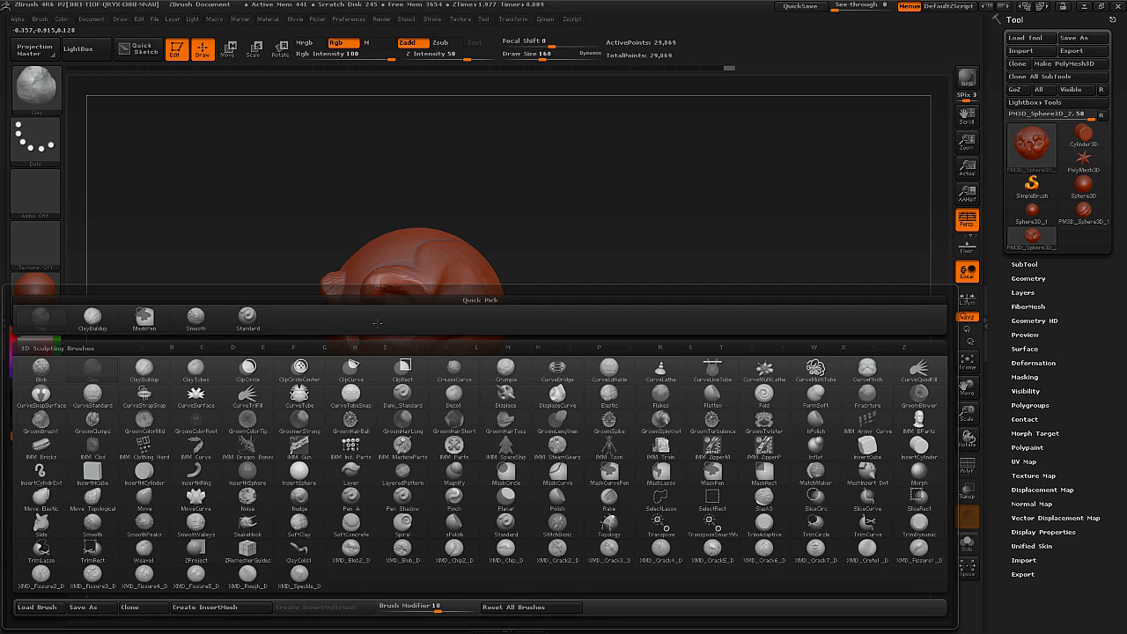
{"action": "key", "text": "c"}
{"action": "key", "text": "b"}
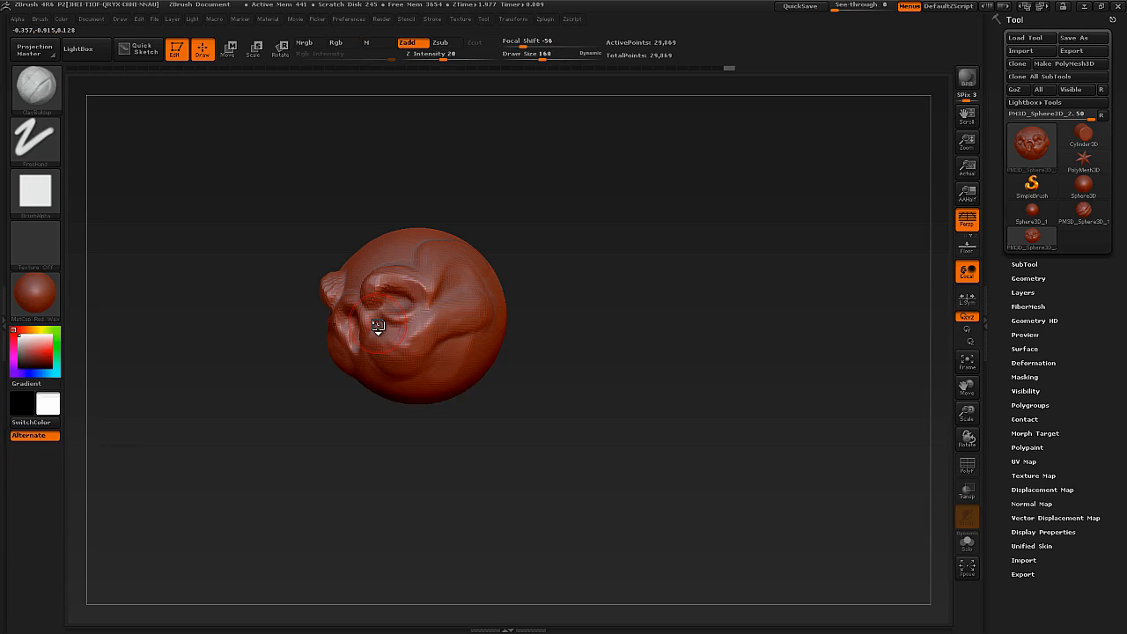
{"action": "mouse_move", "coordinate": [377, 323]}
{"action": "right_mouse_down"}
{"action": "mouse_move", "coordinate": [493, 290]}
{"action": "mouse_move", "coordinate": [449, 295]}
{"action": "mouse_move", "coordinate": [462, 236]}
{"action": "right_mouse_up"}
{"action": "mouse_move", "coordinate": [465, 220]}
{"action": "left_mouse_down"}
{"action": "mouse_move", "coordinate": [471, 295]}
{"action": "mouse_move", "coordinate": [473, 273]}
{"action": "mouse_move", "coordinate": [478, 288]}
{"action": "left_mouse_up"}
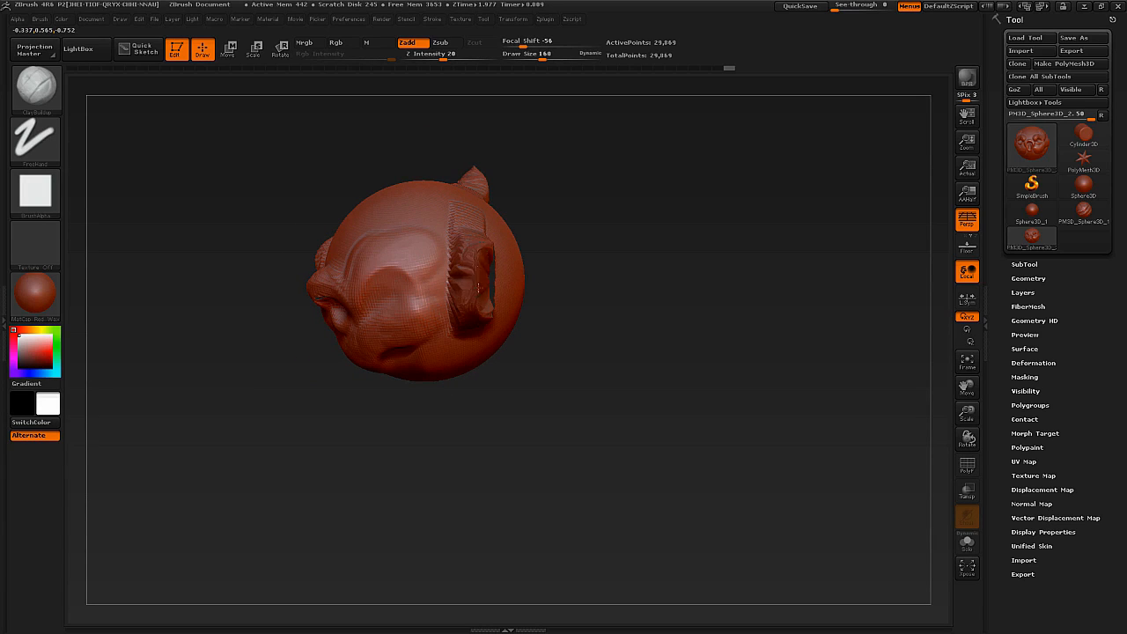
{"action": "mouse_move", "coordinate": [478, 287]}
{"action": "right_mouse_down"}
{"action": "mouse_move", "coordinate": [535, 284]}
{"action": "mouse_move", "coordinate": [453, 284]}
{"action": "right_mouse_up"}
{"action": "key", "text": "ctrl+z"}
Return to the Clay brush and add a broad, flat layer to the side of the head.
{"action": "key", "text": "b"}
{"action": "key", "text": "c"}
{"action": "key", "text": "l"}
{"action": "left_click_drag", "start_coordinate": [439, 248], "coordinate": [443, 271]}
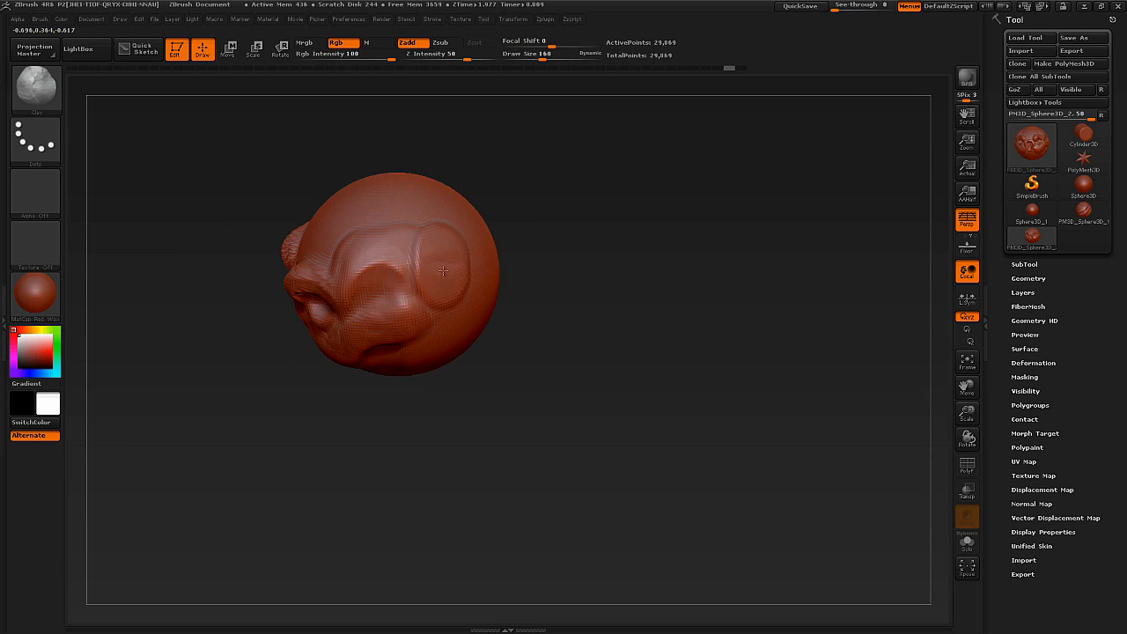
{"action": "mouse_move", "coordinate": [438, 255]}
{"action": "left_mouse_down"}
{"action": "mouse_move", "coordinate": [384, 295]}
{"action": "mouse_move", "coordinate": [434, 327]}
{"action": "left_mouse_up"}
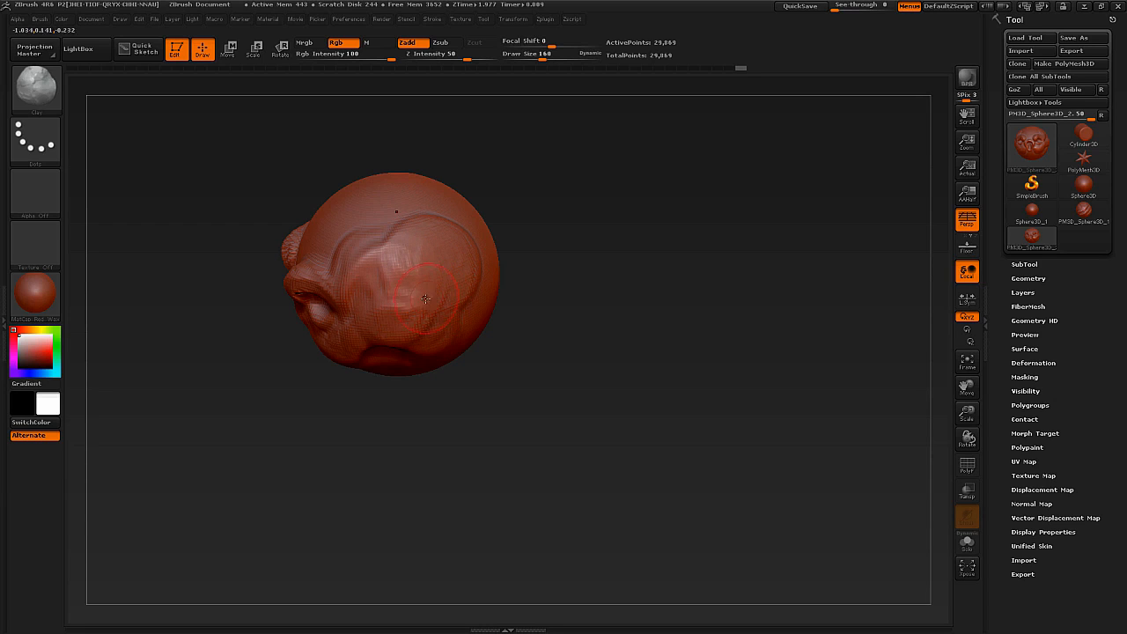
Select the ClayBuildup brush and sculpt raised ridges over the temple and side of the head.
{"action": "key", "text": "b"}
{"action": "key", "text": "c"}
{"action": "key", "text": "b"}
{"action": "right_click_drag", "start_coordinate": [420, 266], "coordinate": [439, 232]}
{"action": "mouse_move", "coordinate": [379, 253]}
{"action": "left_mouse_down"}
{"action": "mouse_move", "coordinate": [410, 220]}
{"action": "mouse_move", "coordinate": [378, 264]}
{"action": "left_mouse_up"}
{"action": "mouse_move", "coordinate": [378, 264]}
{"action": "right_mouse_down"}
{"action": "mouse_move", "coordinate": [430, 264]}
{"action": "mouse_move", "coordinate": [457, 289]}
{"action": "mouse_move", "coordinate": [387, 298]}
{"action": "right_mouse_up"}
{"action": "mouse_move", "coordinate": [502, 295]}
{"action": "right_mouse_down"}
{"action": "mouse_move", "coordinate": [487, 302]}
{"action": "mouse_move", "coordinate": [480, 286]}
{"action": "mouse_move", "coordinate": [473, 301]}
{"action": "mouse_move", "coordinate": [467, 232]}
{"action": "mouse_move", "coordinate": [466, 267]}
{"action": "right_mouse_up"}
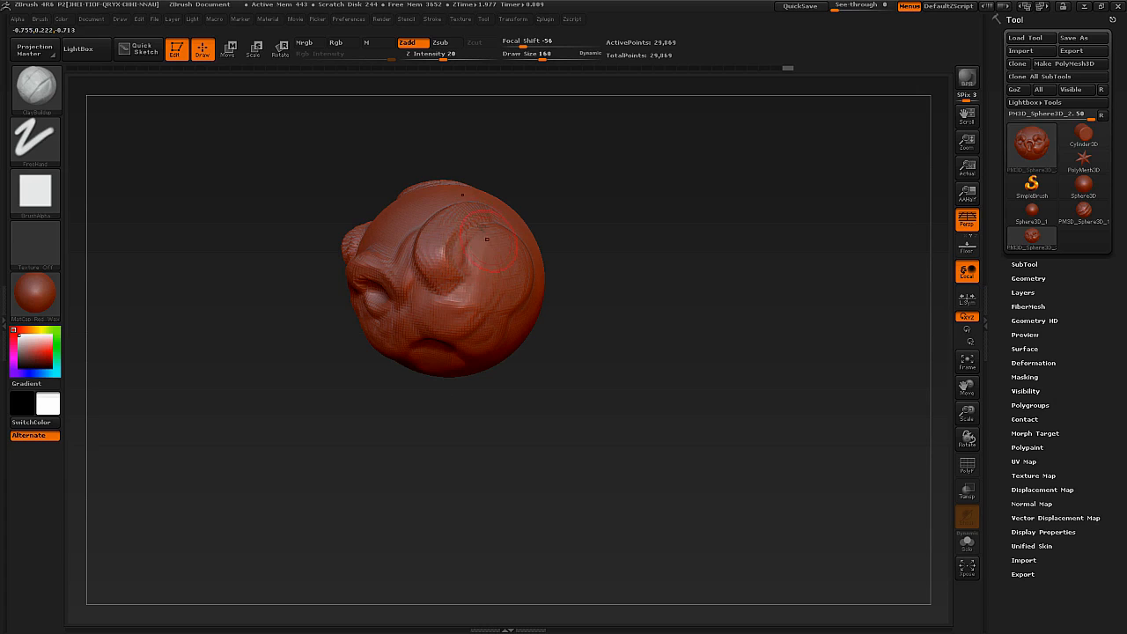
Lay long ClayBuildup strips across the back of the head at draw size 160.
{"action": "mouse_move", "coordinate": [453, 299]}
{"action": "right_mouse_down"}
{"action": "mouse_move", "coordinate": [475, 304]}
{"action": "mouse_move", "coordinate": [475, 316]}
{"action": "mouse_move", "coordinate": [463, 286]}
{"action": "mouse_move", "coordinate": [444, 295]}
{"action": "mouse_move", "coordinate": [474, 293]}
{"action": "mouse_move", "coordinate": [453, 282]}
{"action": "mouse_move", "coordinate": [473, 272]}
{"action": "mouse_move", "coordinate": [529, 297]}
{"action": "mouse_move", "coordinate": [467, 297]}
{"action": "right_mouse_up"}
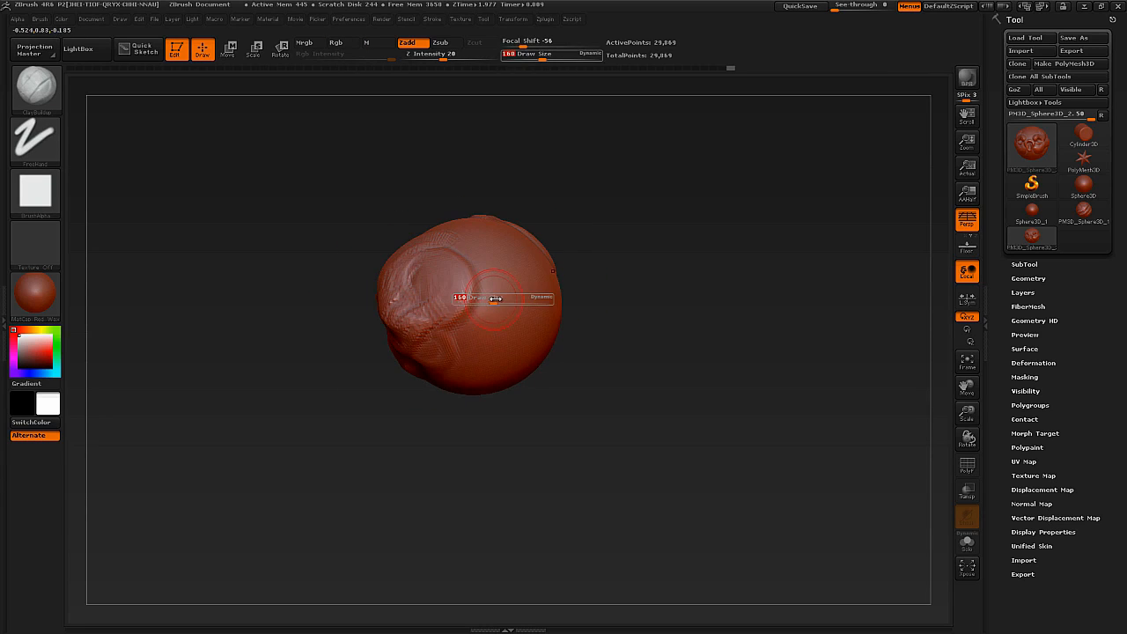
{"action": "right_click_drag", "start_coordinate": [518, 257], "coordinate": [474, 304]}
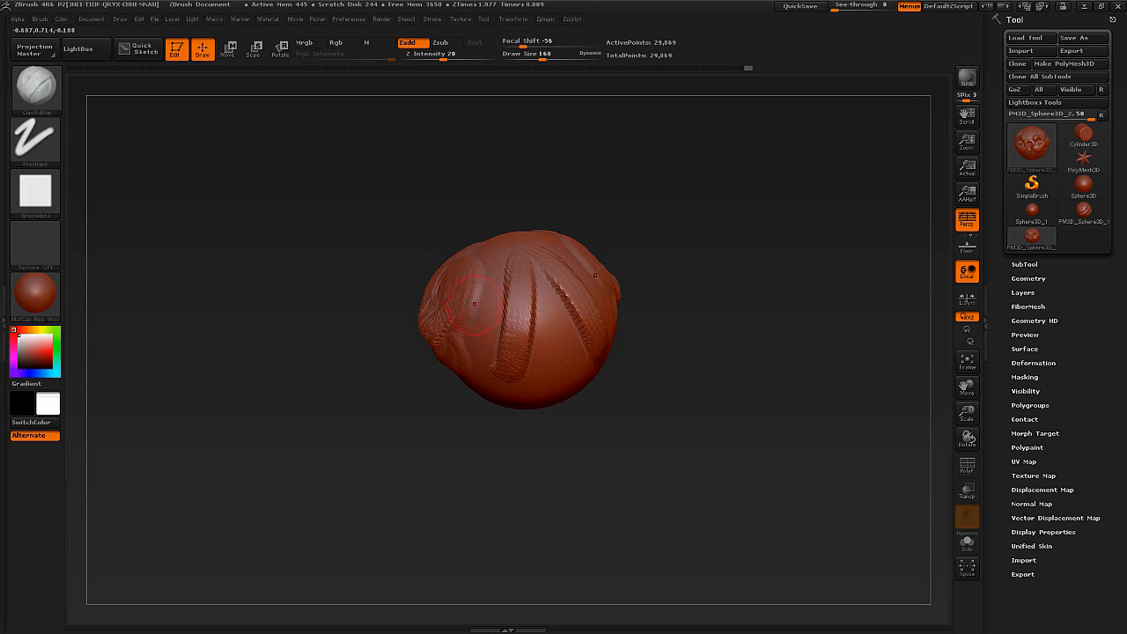
{"action": "right_click_drag", "start_coordinate": [532, 357], "coordinate": [528, 335], "text": "alt"}
{"action": "mouse_move", "coordinate": [561, 298]}
{"action": "left_mouse_down"}
{"action": "mouse_move", "coordinate": [583, 357]}
{"action": "mouse_move", "coordinate": [537, 370]}
{"action": "left_mouse_up"}
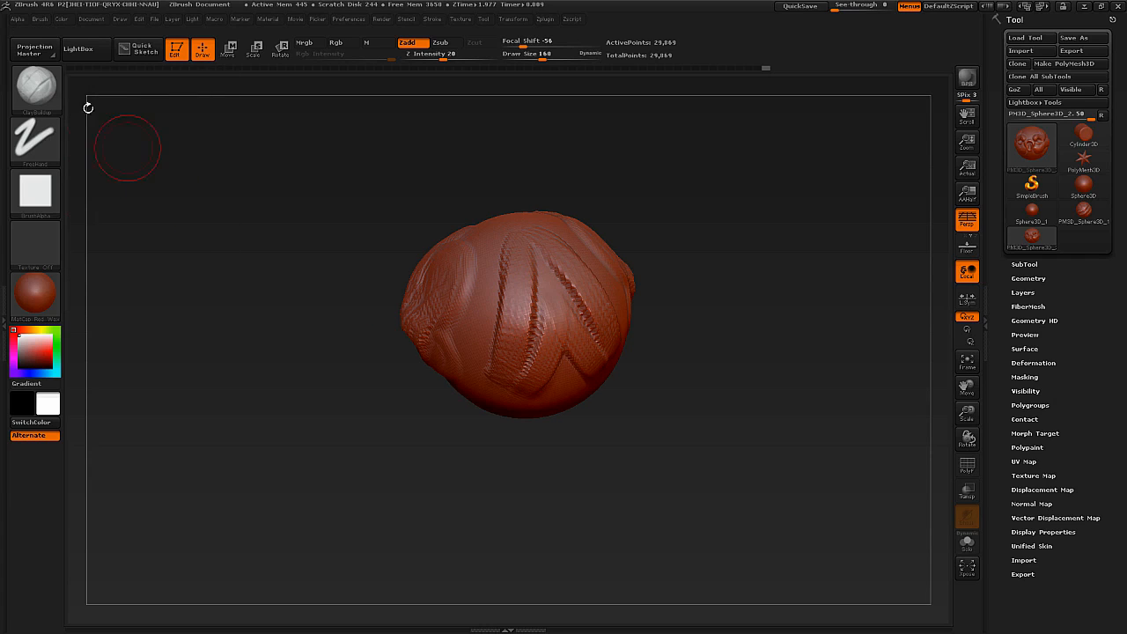
Set the brush alpha to Alpha 05 and sculpt rough texture over the back of the head.
{"action": "left_click", "coordinate": [44, 195]}
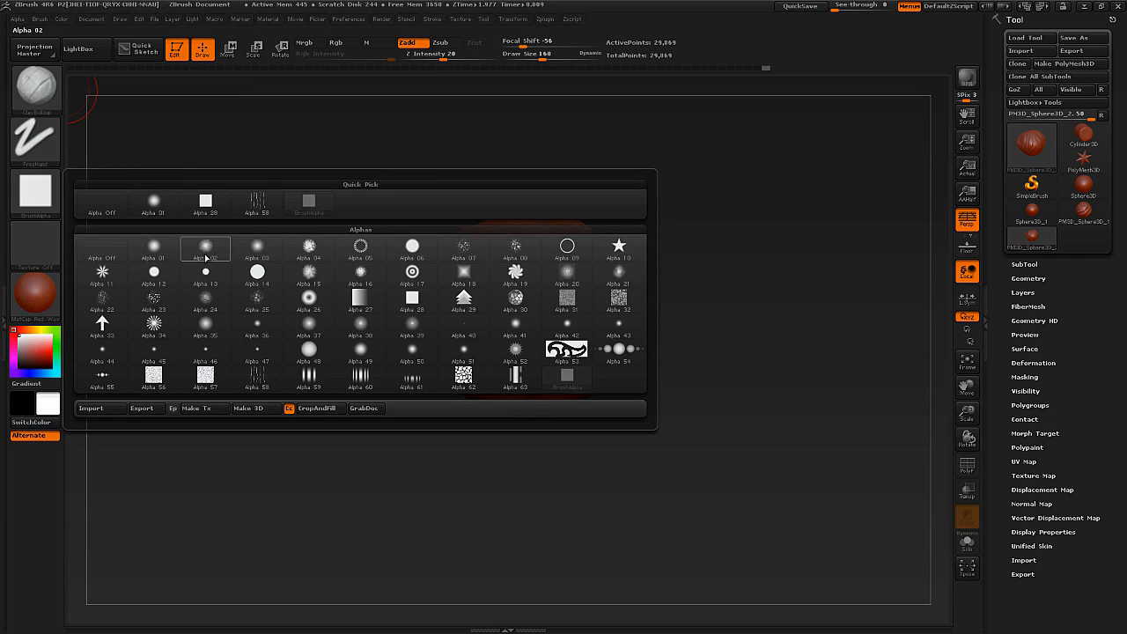
{"action": "left_click", "coordinate": [364, 253]}
{"action": "mouse_move", "coordinate": [514, 289]}
{"action": "left_mouse_down"}
{"action": "mouse_move", "coordinate": [556, 307]}
{"action": "mouse_move", "coordinate": [566, 324]}
{"action": "left_mouse_up"}
{"action": "left_click_drag", "start_coordinate": [607, 379], "coordinate": [630, 427]}
{"action": "mouse_move", "coordinate": [519, 216]}
{"action": "left_mouse_down"}
{"action": "mouse_move", "coordinate": [506, 157]}
{"action": "mouse_move", "coordinate": [493, 181]}
{"action": "left_mouse_up"}
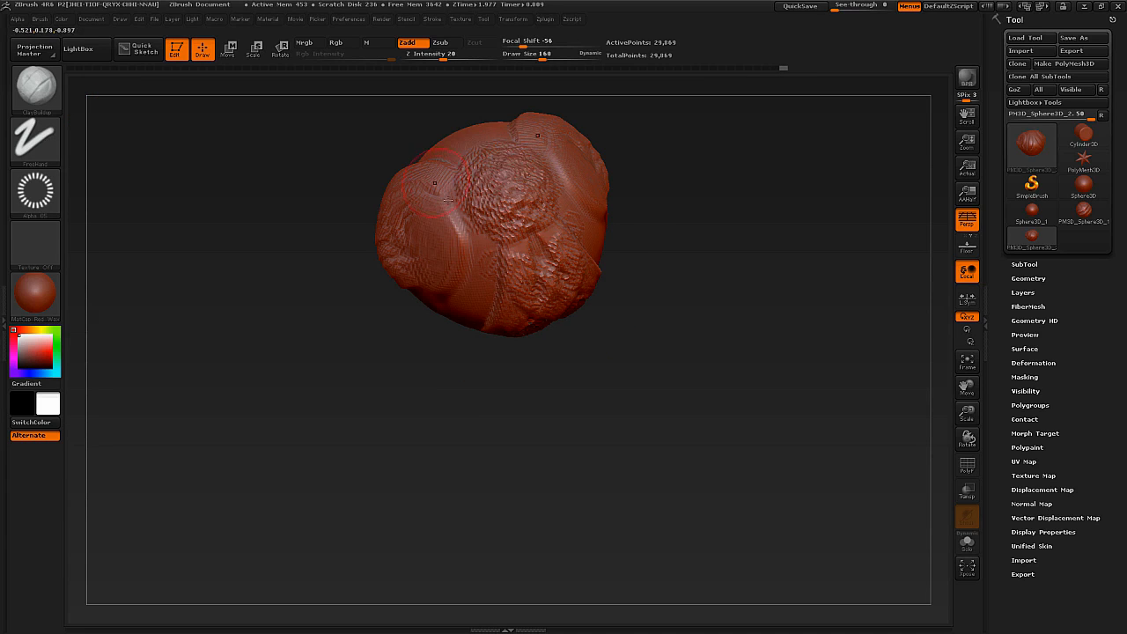
Undo the last stroke, switch the ClayBuildup alpha to Alpha 08 and sculpt a textured test stroke on the head.
{"action": "left_click_drag", "start_coordinate": [363, 169], "coordinate": [406, 241]}
{"action": "key", "text": "ctrl+z"}
{"action": "left_click", "coordinate": [36, 208]}
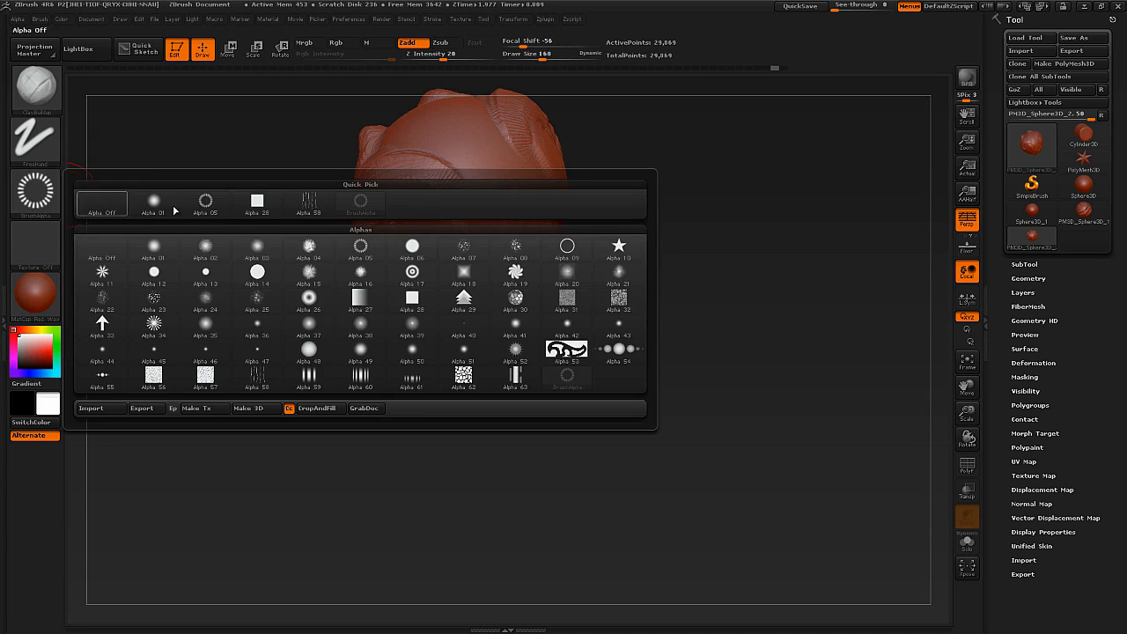
{"action": "left_click", "coordinate": [500, 251]}
{"action": "mouse_move", "coordinate": [461, 273]}
{"action": "left_mouse_down"}
{"action": "mouse_move", "coordinate": [468, 304]}
{"action": "mouse_move", "coordinate": [384, 220]}
{"action": "left_mouse_up"}
Turn off the brush alpha and reduce the draw size to 72 for work on the front of the face.
{"action": "left_click", "coordinate": [34, 202]}
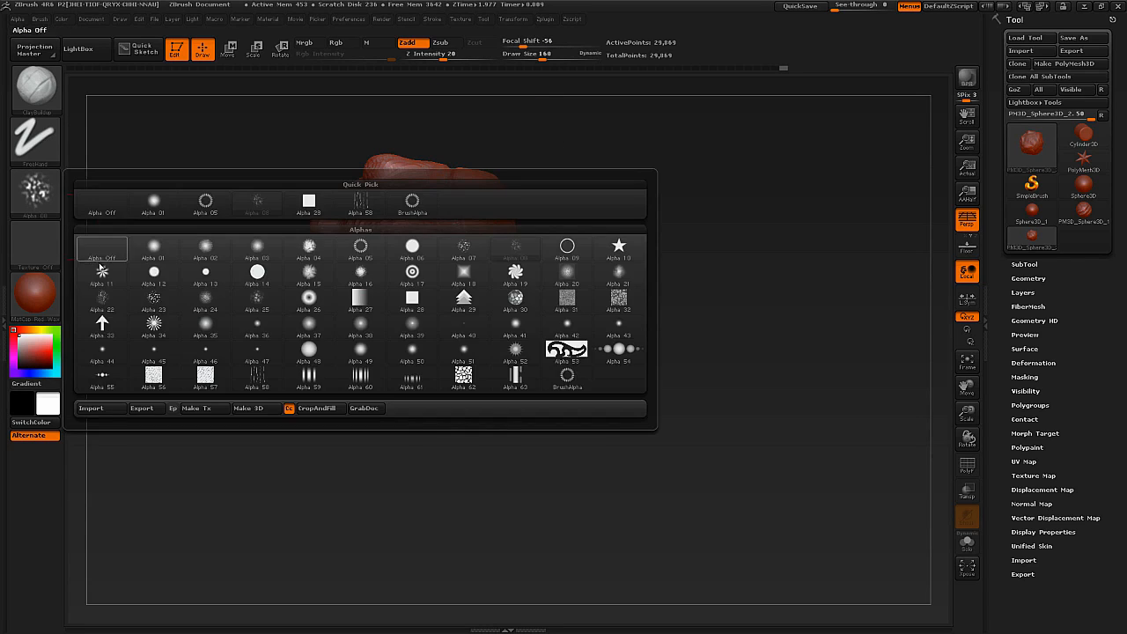
{"action": "left_click", "coordinate": [102, 262]}
{"action": "right_click_drag", "start_coordinate": [448, 327], "coordinate": [452, 287]}
{"action": "left_click_drag", "start_coordinate": [453, 287], "coordinate": [449, 343]}
{"action": "right_click_drag", "start_coordinate": [449, 343], "coordinate": [419, 380]}
{"action": "key", "text": "s"}
{"action": "left_click_drag", "start_coordinate": [418, 381], "coordinate": [407, 384]}
Build up bulging cheeks and muzzle forms on both sides of the nose with ClayBuildup.
{"action": "right_click_drag", "start_coordinate": [391, 429], "coordinate": [332, 419]}
{"action": "mouse_move", "coordinate": [342, 435]}
{"action": "left_mouse_down"}
{"action": "mouse_move", "coordinate": [393, 418]}
{"action": "mouse_move", "coordinate": [314, 424]}
{"action": "mouse_move", "coordinate": [396, 419]}
{"action": "left_mouse_up"}
{"action": "left_click_drag", "start_coordinate": [320, 416], "coordinate": [404, 416]}
{"action": "left_click_drag", "start_coordinate": [346, 438], "coordinate": [315, 429]}
{"action": "right_click_drag", "start_coordinate": [314, 431], "coordinate": [344, 427]}
{"action": "mouse_move", "coordinate": [316, 426]}
{"action": "left_mouse_down"}
{"action": "mouse_move", "coordinate": [301, 428]}
{"action": "mouse_move", "coordinate": [304, 401]}
{"action": "mouse_move", "coordinate": [255, 388]}
{"action": "mouse_move", "coordinate": [235, 402]}
{"action": "left_mouse_up"}
{"action": "right_click_drag", "start_coordinate": [233, 407], "coordinate": [261, 414]}
{"action": "left_click_drag", "start_coordinate": [251, 403], "coordinate": [207, 412]}
{"action": "left_click_drag", "start_coordinate": [252, 419], "coordinate": [284, 400]}
{"action": "mouse_move", "coordinate": [291, 409]}
{"action": "right_mouse_down", "text": "alt"}
{"action": "mouse_move", "coordinate": [440, 314]}
{"action": "mouse_move", "coordinate": [393, 331]}
{"action": "right_mouse_up", "text": "alt"}
{"action": "mouse_move", "coordinate": [393, 342]}
{"action": "left_mouse_down"}
{"action": "mouse_move", "coordinate": [333, 322]}
{"action": "mouse_move", "coordinate": [329, 306]}
{"action": "left_mouse_up"}
{"action": "mouse_move", "coordinate": [350, 306]}
{"action": "left_mouse_down"}
{"action": "mouse_move", "coordinate": [340, 329]}
{"action": "mouse_move", "coordinate": [371, 328]}
{"action": "left_mouse_up"}
{"action": "mouse_move", "coordinate": [376, 331]}
{"action": "right_mouse_down"}
{"action": "mouse_move", "coordinate": [417, 366]}
{"action": "mouse_move", "coordinate": [394, 326]}
{"action": "mouse_move", "coordinate": [386, 349]}
{"action": "right_mouse_up"}
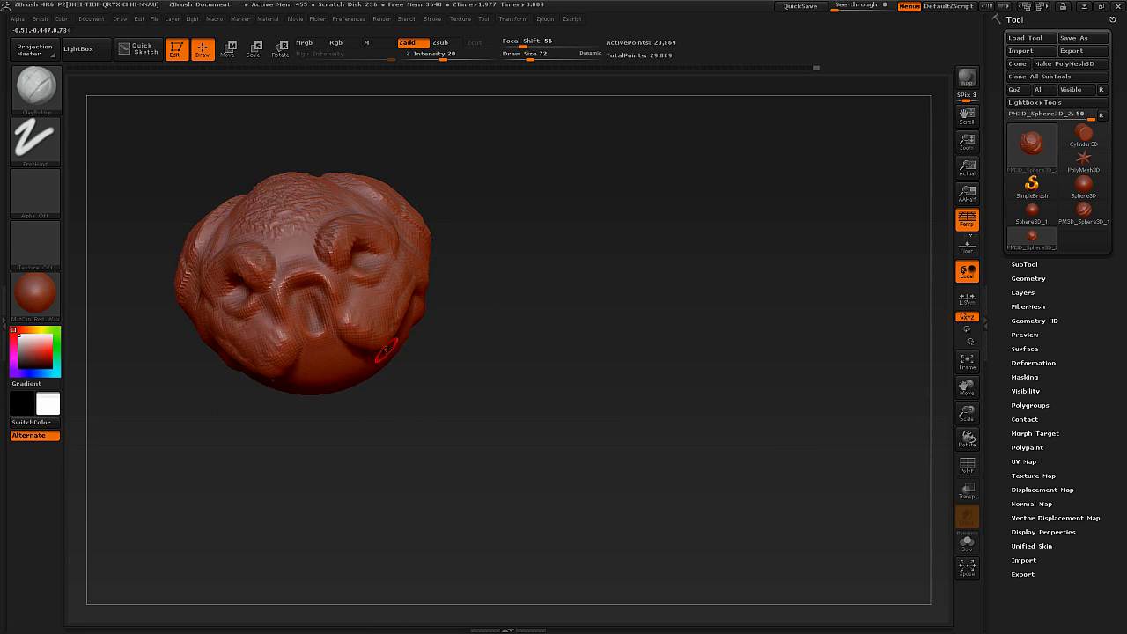
{"action": "right_click_drag", "start_coordinate": [352, 412], "coordinate": [331, 419], "text": "shift"}
{"action": "mouse_move", "coordinate": [414, 318]}
{"action": "right_mouse_down", "text": "ctrl"}
{"action": "mouse_move", "coordinate": [435, 299]}
{"action": "mouse_move", "coordinate": [379, 315]}
{"action": "right_mouse_up", "text": "ctrl"}
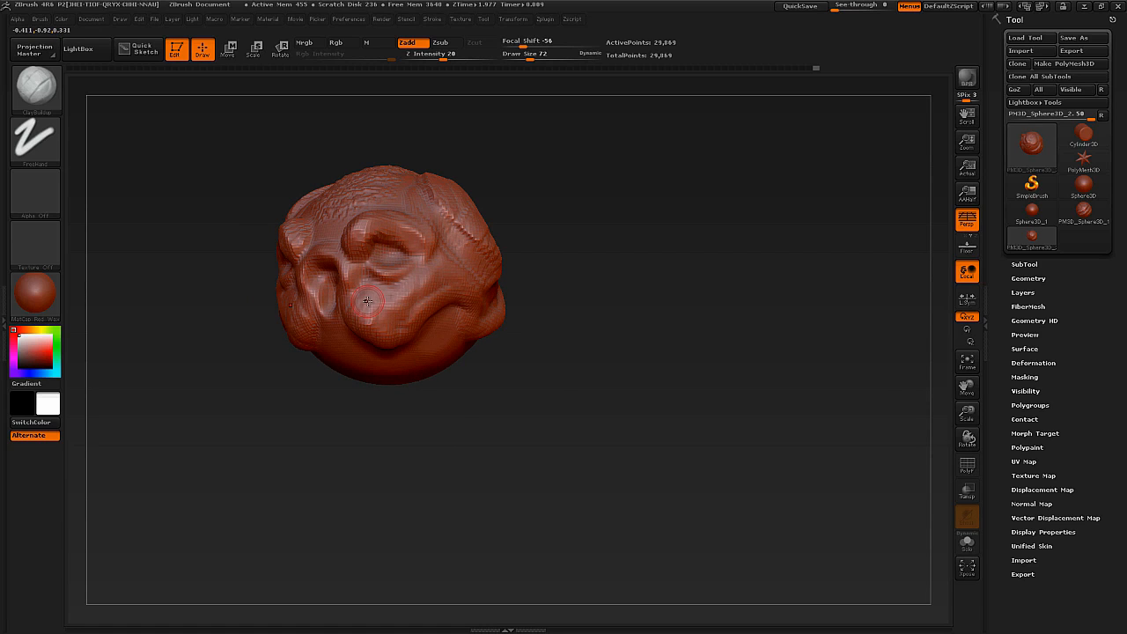
Select the Standard brush and set its draw size to 26 for the area below the nose.
{"action": "key", "text": "b"}
{"action": "key", "text": "s"}
{"action": "key", "text": "t"}
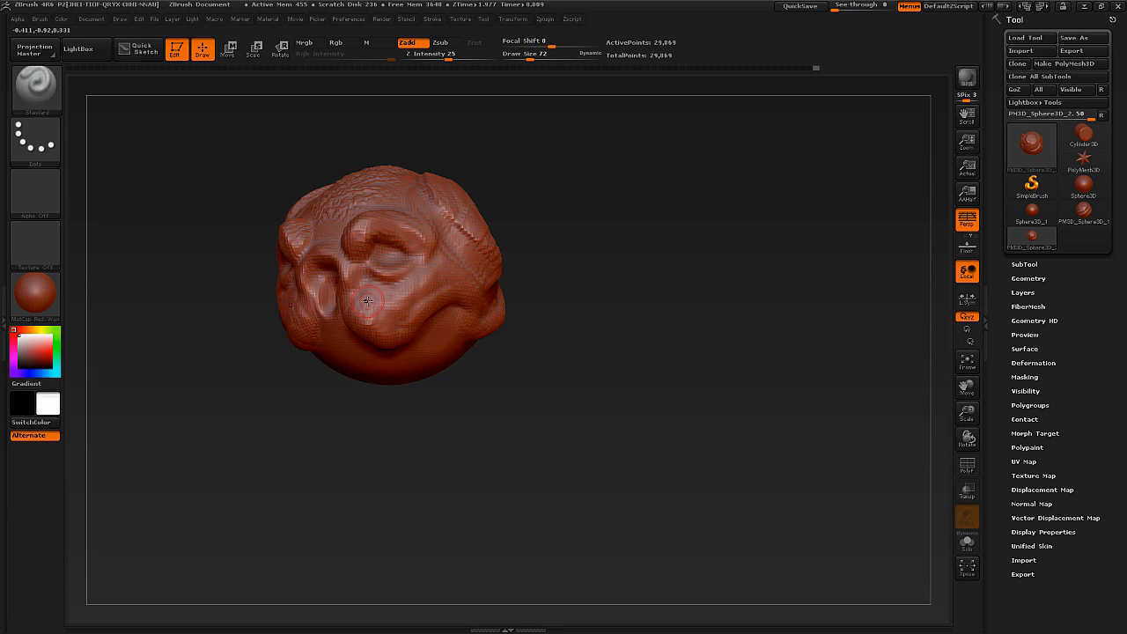
{"action": "right_click_drag", "start_coordinate": [396, 370], "coordinate": [332, 327]}
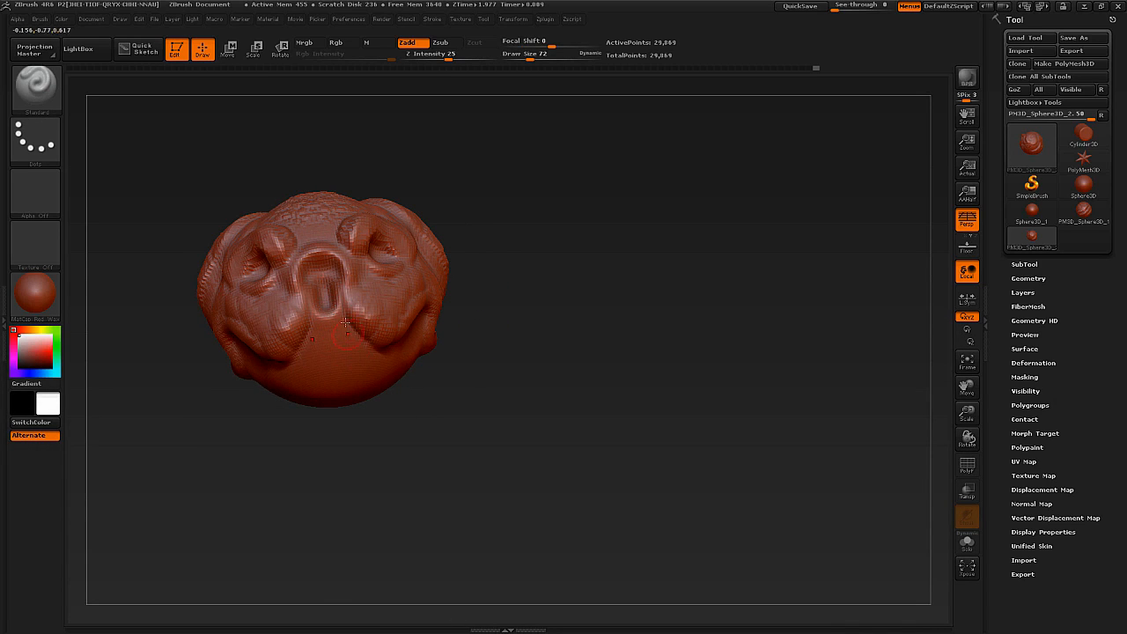
{"action": "mouse_move", "coordinate": [382, 338]}
{"action": "right_mouse_down"}
{"action": "mouse_move", "coordinate": [467, 335]}
{"action": "mouse_move", "coordinate": [385, 350]}
{"action": "mouse_move", "coordinate": [398, 398]}
{"action": "right_mouse_up"}
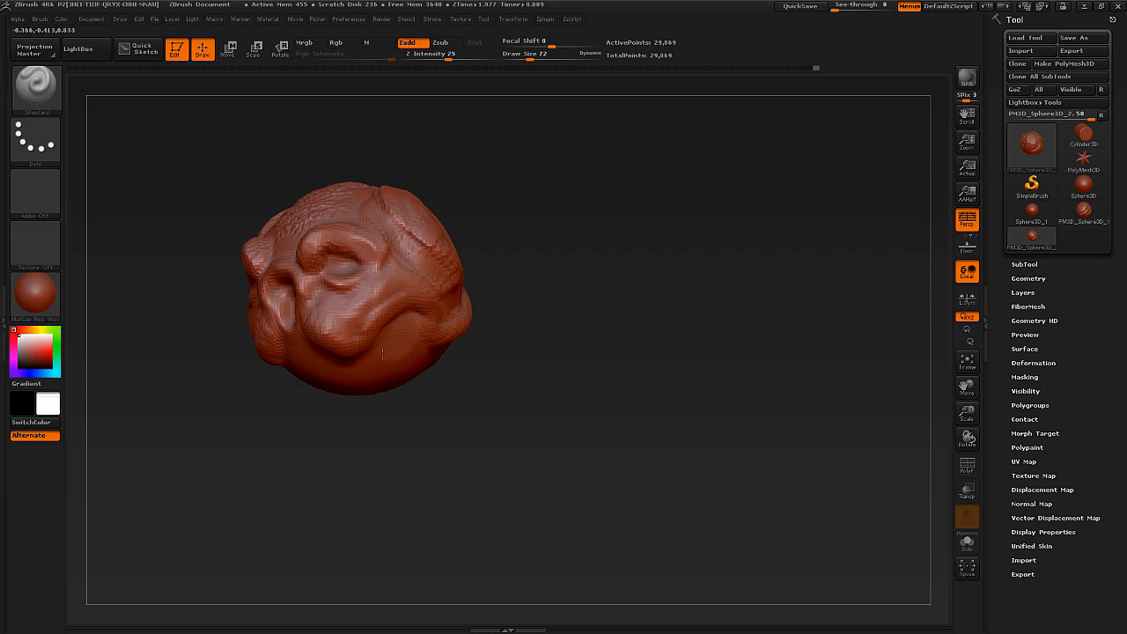
{"action": "right_click_drag", "start_coordinate": [361, 367], "coordinate": [314, 349]}
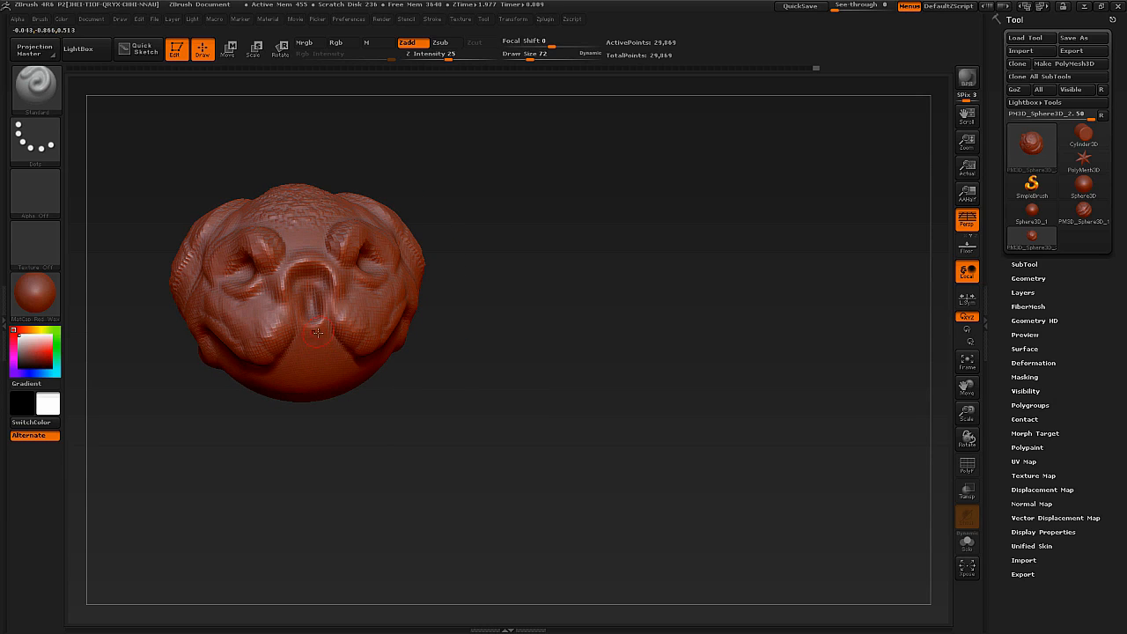
{"action": "key", "text": "s"}
{"action": "left_click_drag", "start_coordinate": [313, 353], "coordinate": [302, 354]}
Sculpt symmetrical lips below the nose with the Standard brush, undoing stray strokes and smoothing the surface around the nose.
{"action": "mouse_move", "coordinate": [308, 361]}
{"action": "right_mouse_down", "text": "ctrl"}
{"action": "mouse_move", "coordinate": [322, 403]}
{"action": "mouse_move", "coordinate": [341, 357]}
{"action": "right_mouse_up", "text": "ctrl"}
{"action": "mouse_move", "coordinate": [319, 348]}
{"action": "left_mouse_down"}
{"action": "mouse_move", "coordinate": [240, 360]}
{"action": "mouse_move", "coordinate": [299, 354]}
{"action": "mouse_move", "coordinate": [247, 373]}
{"action": "left_mouse_up"}
{"action": "key", "text": "ctrl+z"}
{"action": "right_click_drag", "start_coordinate": [297, 350], "coordinate": [310, 382]}
{"action": "mouse_move", "coordinate": [335, 357]}
{"action": "left_mouse_down"}
{"action": "mouse_move", "coordinate": [285, 362]}
{"action": "mouse_move", "coordinate": [339, 365]}
{"action": "mouse_move", "coordinate": [321, 286]}
{"action": "mouse_move", "coordinate": [323, 320]}
{"action": "left_mouse_up"}
{"action": "key", "text": "ctrl+z"}
{"action": "right_click_drag", "start_coordinate": [331, 321], "coordinate": [326, 295], "text": "ctrl"}
{"action": "mouse_move", "coordinate": [326, 295]}
{"action": "right_mouse_down"}
{"action": "mouse_move", "coordinate": [286, 304]}
{"action": "mouse_move", "coordinate": [319, 305]}
{"action": "mouse_move", "coordinate": [309, 308]}
{"action": "mouse_move", "coordinate": [333, 292]}
{"action": "right_mouse_up"}
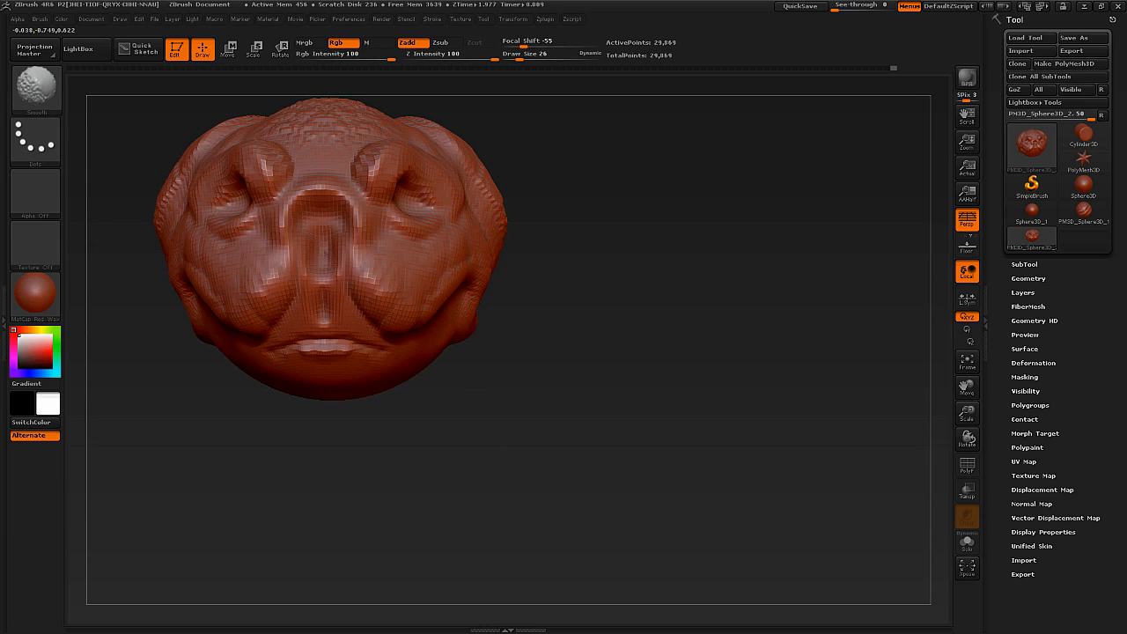
{"action": "left_click_drag", "start_coordinate": [342, 257], "coordinate": [339, 278], "text": "shift"}
{"action": "right_click_drag", "start_coordinate": [305, 369], "coordinate": [301, 343], "text": "alt"}
{"action": "mouse_move", "coordinate": [401, 351]}
{"action": "right_mouse_down"}
{"action": "mouse_move", "coordinate": [414, 339]}
{"action": "mouse_move", "coordinate": [391, 352]}
{"action": "right_mouse_up"}
Select the TrimDynamic brush, try it on the head and enlarge its draw size to 257.
{"action": "key", "text": "b"}
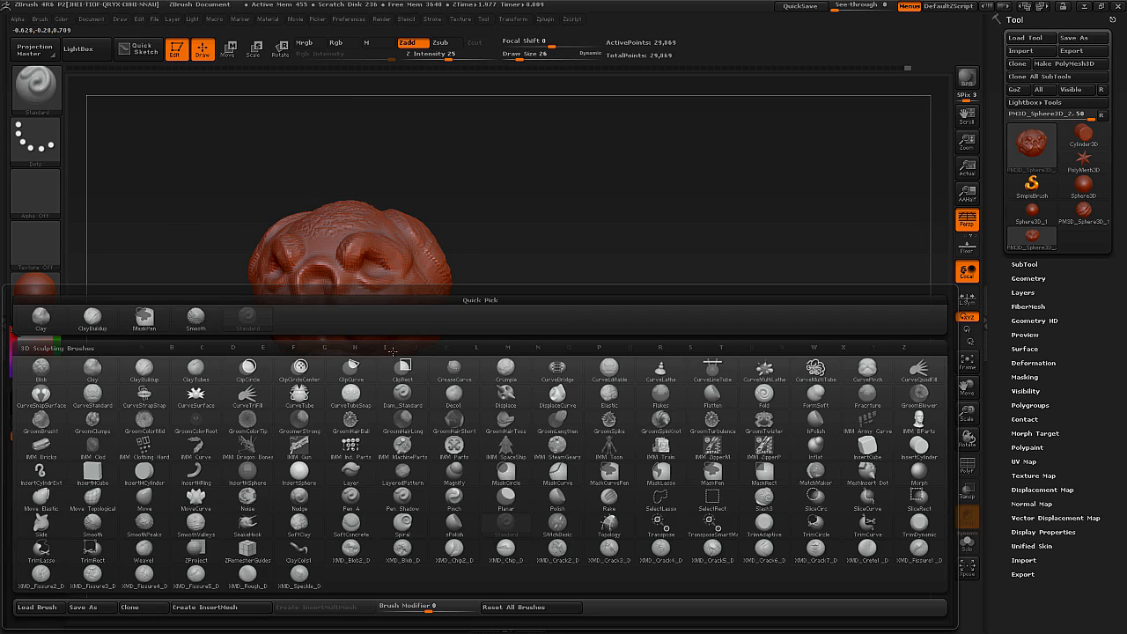
{"action": "key", "text": "Escape"}
{"action": "right_click_drag", "start_coordinate": [461, 226], "coordinate": [424, 253]}
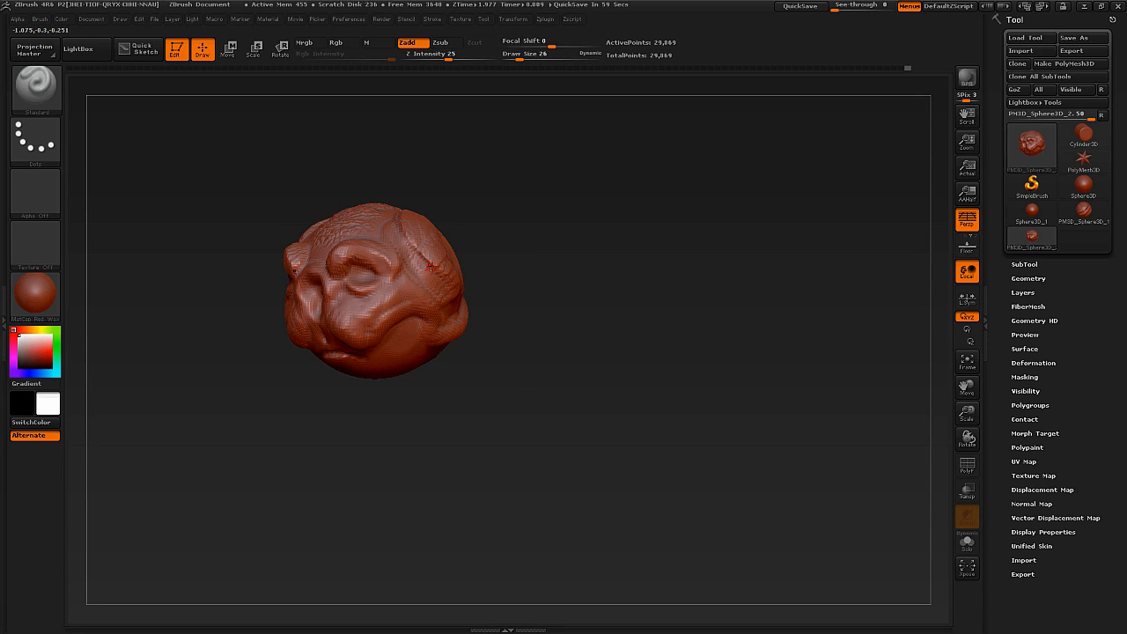
{"action": "key", "text": "b"}
{"action": "key", "text": "t"}
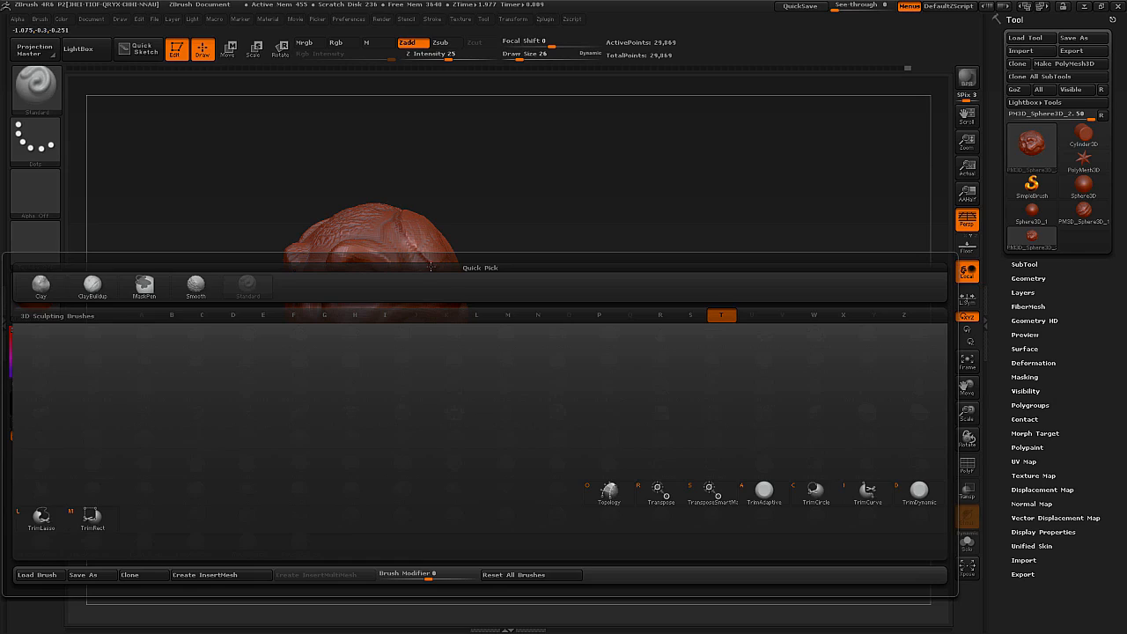
{"action": "key", "text": "d"}
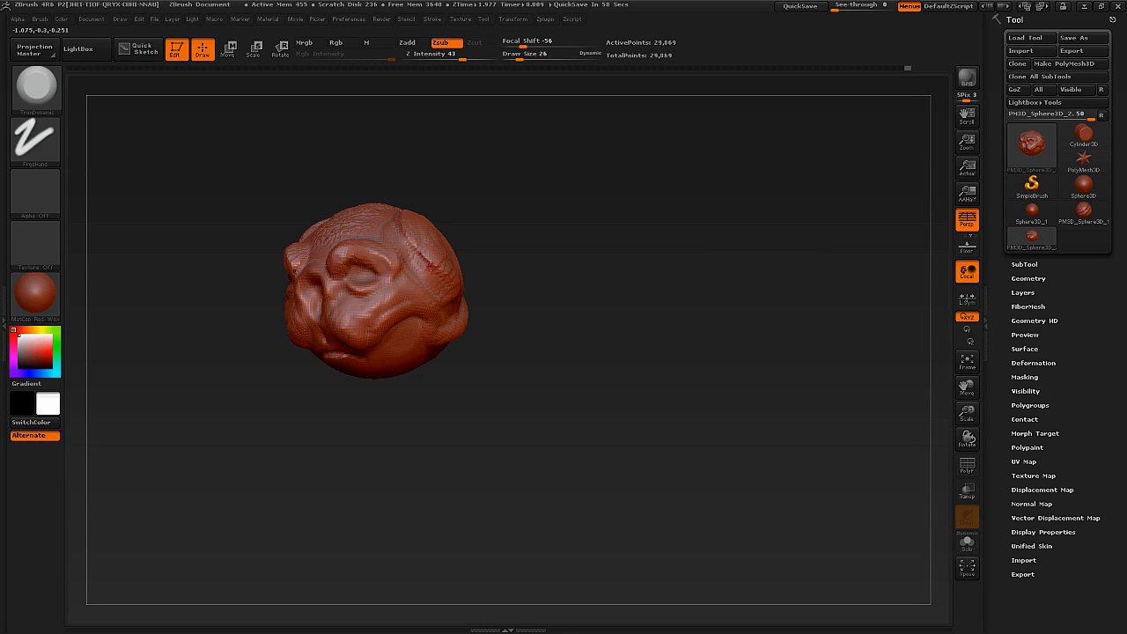
{"action": "right_click_drag", "start_coordinate": [362, 264], "coordinate": [352, 293]}
{"action": "right_click_drag", "start_coordinate": [438, 288], "coordinate": [448, 326], "text": "alt"}
{"action": "key", "text": "s"}
{"action": "left_click_drag", "start_coordinate": [444, 288], "coordinate": [478, 289]}
{"action": "right_click_drag", "start_coordinate": [487, 283], "coordinate": [441, 306]}
Flatten the sides, top and cheeks of the head into broad planes with TrimDynamic strokes.
{"action": "mouse_move", "coordinate": [442, 306]}
{"action": "left_mouse_down"}
{"action": "mouse_move", "coordinate": [422, 273]}
{"action": "mouse_move", "coordinate": [439, 274]}
{"action": "mouse_move", "coordinate": [428, 298]}
{"action": "left_mouse_up"}
{"action": "right_click_drag", "start_coordinate": [429, 298], "coordinate": [460, 268]}
{"action": "mouse_move", "coordinate": [450, 261]}
{"action": "left_mouse_down"}
{"action": "mouse_move", "coordinate": [443, 269]}
{"action": "mouse_move", "coordinate": [426, 255]}
{"action": "mouse_move", "coordinate": [427, 304]}
{"action": "mouse_move", "coordinate": [405, 298]}
{"action": "left_mouse_up"}
{"action": "right_click_drag", "start_coordinate": [370, 295], "coordinate": [396, 309]}
{"action": "mouse_move", "coordinate": [396, 309]}
{"action": "left_mouse_down"}
{"action": "mouse_move", "coordinate": [313, 360]}
{"action": "mouse_move", "coordinate": [295, 356]}
{"action": "left_mouse_up"}
{"action": "right_click_drag", "start_coordinate": [294, 354], "coordinate": [306, 339]}
{"action": "mouse_move", "coordinate": [305, 339]}
{"action": "left_mouse_down"}
{"action": "mouse_move", "coordinate": [293, 363]}
{"action": "mouse_move", "coordinate": [336, 368]}
{"action": "mouse_move", "coordinate": [291, 348]}
{"action": "mouse_move", "coordinate": [303, 339]}
{"action": "left_mouse_up"}
{"action": "right_click_drag", "start_coordinate": [352, 345], "coordinate": [327, 343]}
{"action": "right_click_drag", "start_coordinate": [327, 343], "coordinate": [352, 308], "text": "ctrl"}
{"action": "right_click_drag", "start_coordinate": [449, 330], "coordinate": [414, 325]}
{"action": "mouse_move", "coordinate": [415, 324]}
{"action": "left_mouse_down"}
{"action": "mouse_move", "coordinate": [425, 352]}
{"action": "mouse_move", "coordinate": [406, 331]}
{"action": "left_mouse_up"}
{"action": "right_click_drag", "start_coordinate": [410, 339], "coordinate": [430, 395]}
{"action": "mouse_move", "coordinate": [400, 295]}
{"action": "left_mouse_down"}
{"action": "mouse_move", "coordinate": [396, 310]}
{"action": "mouse_move", "coordinate": [400, 278]}
{"action": "mouse_move", "coordinate": [370, 280]}
{"action": "mouse_move", "coordinate": [393, 274]}
{"action": "mouse_move", "coordinate": [392, 286]}
{"action": "left_mouse_up"}
{"action": "right_click_drag", "start_coordinate": [449, 338], "coordinate": [458, 329]}
{"action": "left_click_drag", "start_coordinate": [342, 283], "coordinate": [374, 310]}
{"action": "right_click_drag", "start_coordinate": [435, 349], "coordinate": [447, 363]}
{"action": "mouse_move", "coordinate": [448, 363]}
{"action": "right_mouse_down", "text": "ctrl"}
{"action": "mouse_move", "coordinate": [449, 396]}
{"action": "mouse_move", "coordinate": [440, 343]}
{"action": "right_mouse_up", "text": "ctrl"}
{"action": "left_click_drag", "start_coordinate": [368, 264], "coordinate": [328, 342]}
{"action": "mouse_move", "coordinate": [440, 361]}
{"action": "right_mouse_down", "text": "ctrl"}
{"action": "mouse_move", "coordinate": [438, 326]}
{"action": "mouse_move", "coordinate": [444, 348]}
{"action": "mouse_move", "coordinate": [472, 311]}
{"action": "right_mouse_up", "text": "ctrl"}
{"action": "mouse_move", "coordinate": [472, 312]}
{"action": "right_mouse_down", "text": "ctrl"}
{"action": "mouse_move", "coordinate": [475, 341]}
{"action": "mouse_move", "coordinate": [442, 317]}
{"action": "right_mouse_up", "text": "ctrl"}
{"action": "mouse_move", "coordinate": [434, 345]}
{"action": "left_mouse_down"}
{"action": "mouse_move", "coordinate": [387, 378]}
{"action": "mouse_move", "coordinate": [456, 389]}
{"action": "left_mouse_up"}
{"action": "right_click_drag", "start_coordinate": [440, 378], "coordinate": [462, 339]}
{"action": "mouse_move", "coordinate": [335, 315]}
{"action": "left_mouse_down"}
{"action": "mouse_move", "coordinate": [325, 355]}
{"action": "mouse_move", "coordinate": [345, 359]}
{"action": "left_mouse_up"}
{"action": "right_click_drag", "start_coordinate": [314, 327], "coordinate": [339, 339]}
{"action": "mouse_move", "coordinate": [312, 317]}
{"action": "left_mouse_down"}
{"action": "mouse_move", "coordinate": [280, 370]}
{"action": "mouse_move", "coordinate": [283, 345]}
{"action": "left_mouse_up"}
{"action": "right_click_drag", "start_coordinate": [294, 350], "coordinate": [301, 322], "text": "alt"}
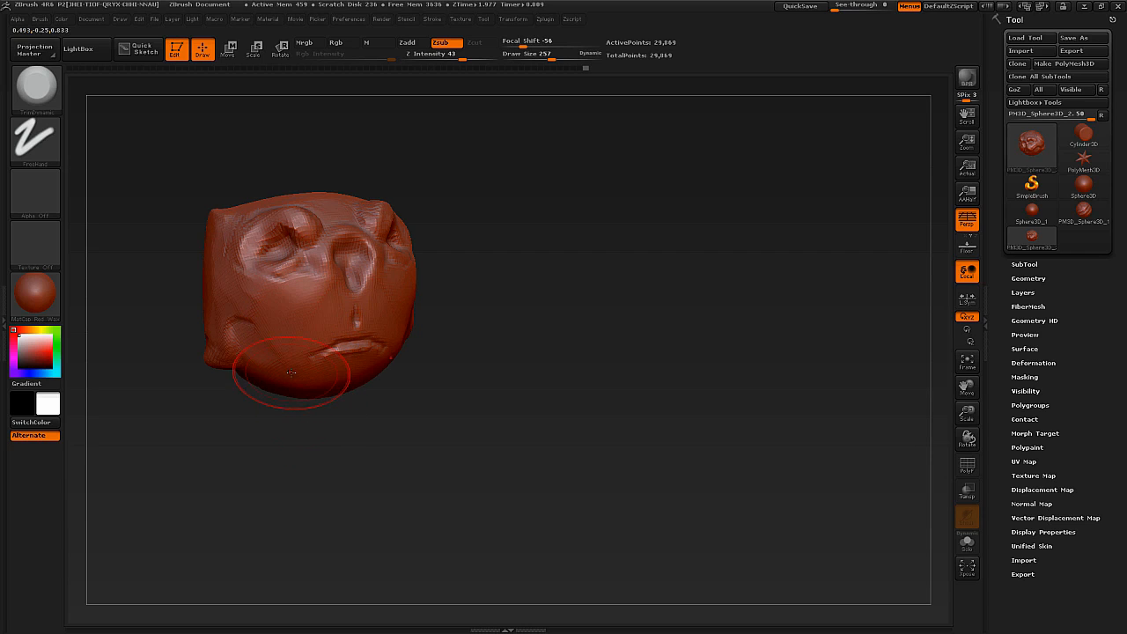
{"action": "right_click_drag", "start_coordinate": [311, 382], "coordinate": [299, 354], "text": "ctrl"}
Select the Dam_Standard brush and reduce its draw size to 62.
{"action": "key", "text": "b"}
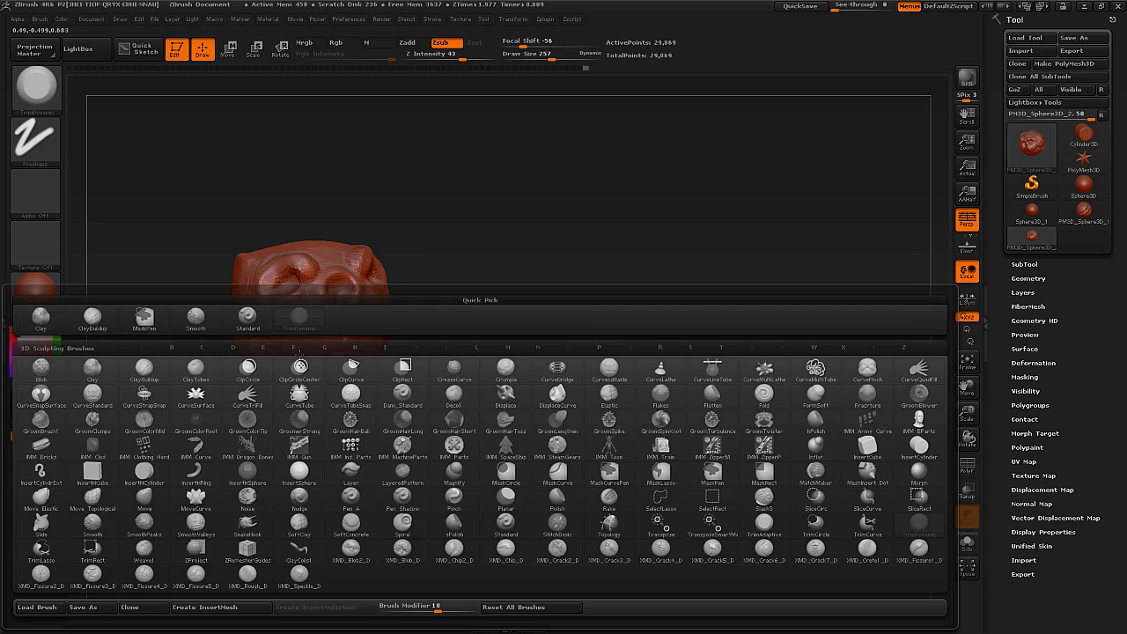
{"action": "key", "text": "d"}
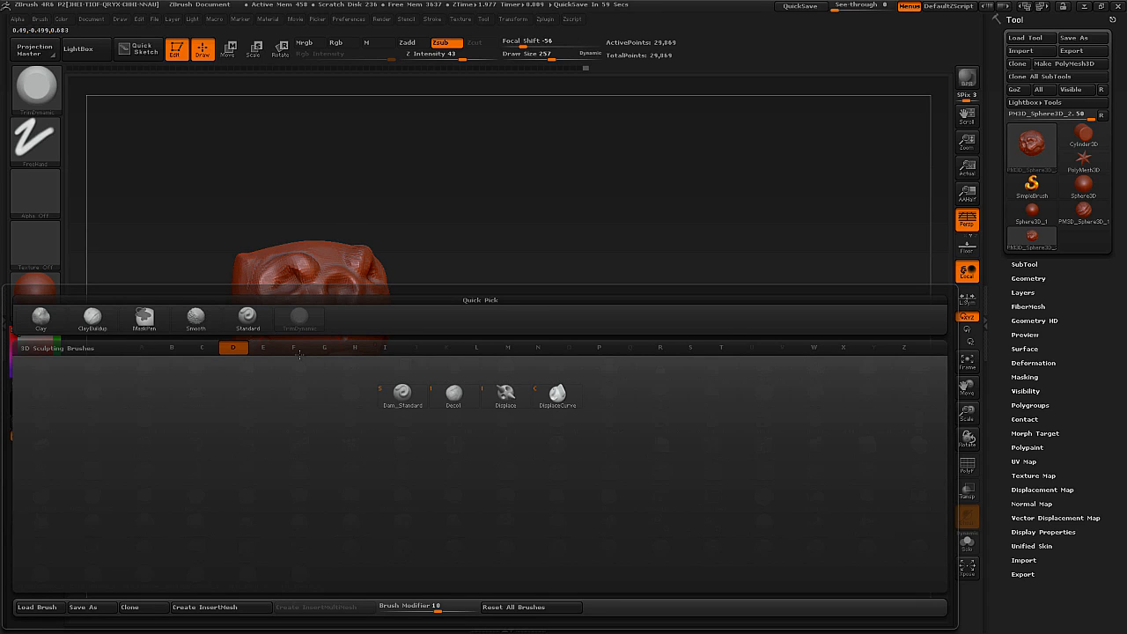
{"action": "key", "text": "s"}
{"action": "mouse_move", "coordinate": [392, 298]}
{"action": "right_mouse_down"}
{"action": "mouse_move", "coordinate": [350, 260]}
{"action": "mouse_move", "coordinate": [349, 298]}
{"action": "right_mouse_up"}
{"action": "key", "text": "s"}
{"action": "left_click_drag", "start_coordinate": [344, 300], "coordinate": [326, 301]}
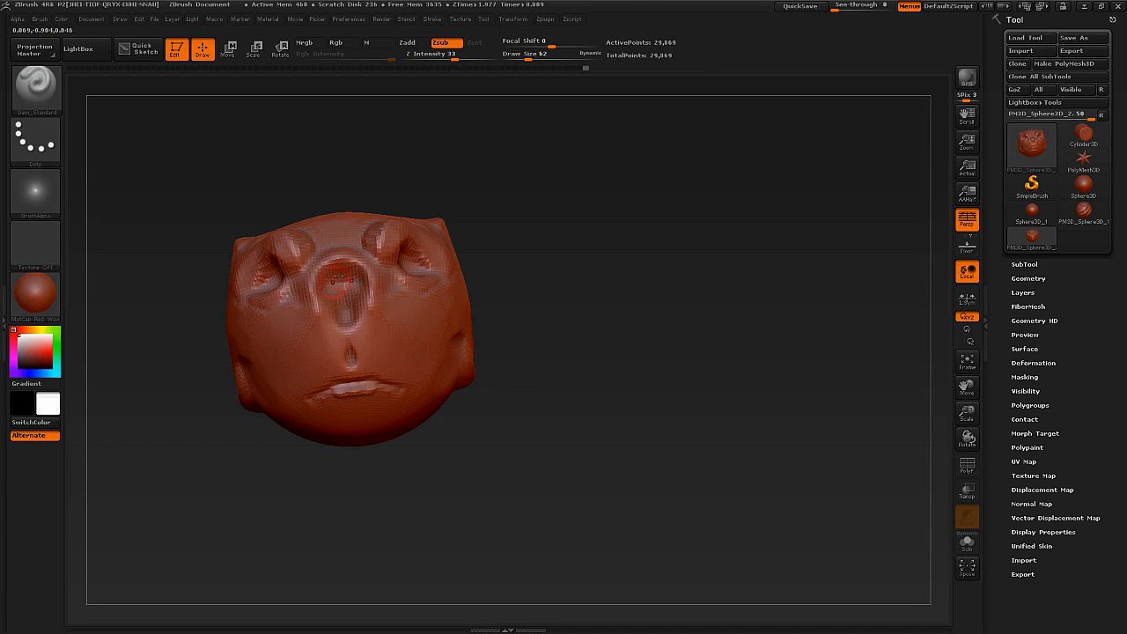
Smooth the nose area and carve sharp Dam_Standard creases around the nose, mouth and cheeks.
{"action": "key", "text": "shift"}
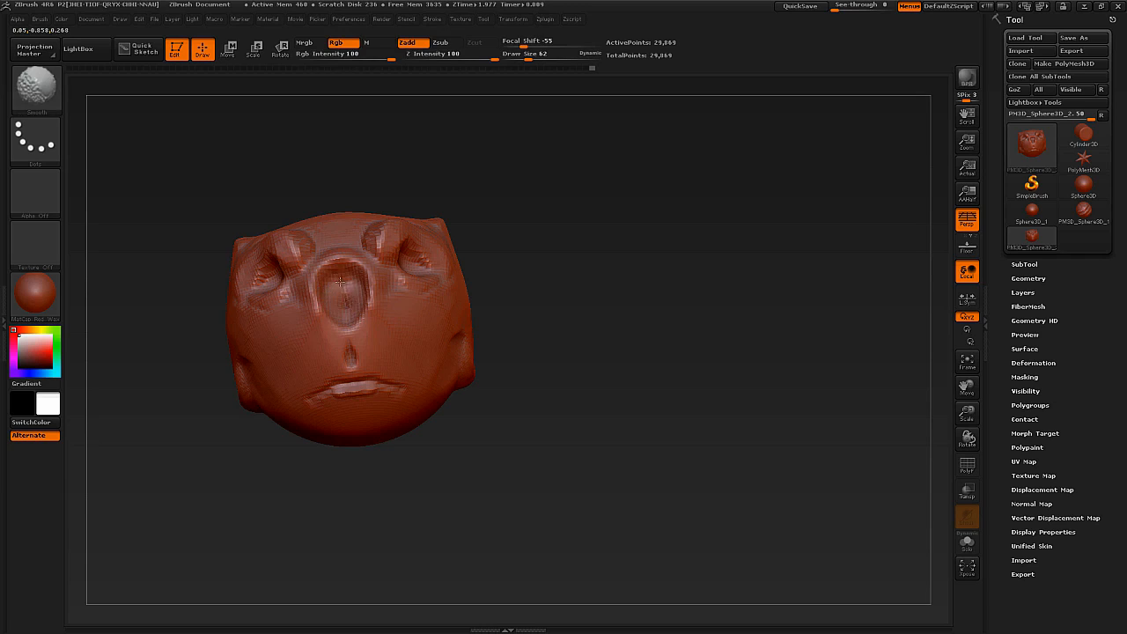
{"action": "right_click_drag", "start_coordinate": [340, 282], "coordinate": [378, 281]}
{"action": "left_click_drag", "start_coordinate": [379, 284], "coordinate": [390, 353]}
{"action": "right_click_drag", "start_coordinate": [390, 353], "coordinate": [328, 345]}
{"action": "mouse_move", "coordinate": [292, 387]}
{"action": "right_mouse_down"}
{"action": "mouse_move", "coordinate": [275, 394]}
{"action": "mouse_move", "coordinate": [325, 415]}
{"action": "mouse_move", "coordinate": [399, 389]}
{"action": "right_mouse_up"}
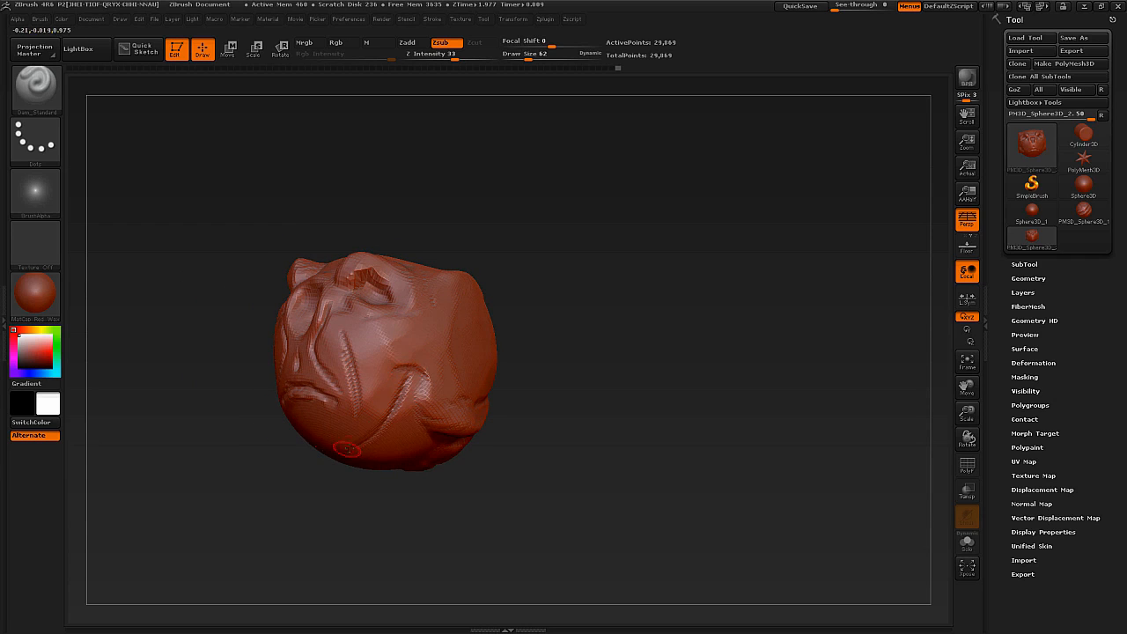
{"action": "right_click_drag", "start_coordinate": [375, 339], "coordinate": [430, 393]}
{"action": "left_click_drag", "start_coordinate": [429, 404], "coordinate": [425, 404]}
{"action": "mouse_move", "coordinate": [440, 382]}
{"action": "right_mouse_down"}
{"action": "mouse_move", "coordinate": [443, 396]}
{"action": "mouse_move", "coordinate": [430, 333]}
{"action": "right_mouse_up"}
{"action": "right_click_drag", "start_coordinate": [430, 333], "coordinate": [406, 275], "text": "alt"}
{"action": "right_click_drag", "start_coordinate": [407, 275], "coordinate": [410, 301]}
Set the Dam_Standard draw size to 89 and try carving strokes across the upper side of the head, undoing the unwanted ones.
{"action": "key", "text": "s"}
{"action": "mouse_move", "coordinate": [410, 301]}
{"action": "left_mouse_down"}
{"action": "mouse_move", "coordinate": [388, 263]}
{"action": "mouse_move", "coordinate": [326, 274]}
{"action": "left_mouse_up"}
{"action": "mouse_move", "coordinate": [372, 247]}
{"action": "right_mouse_down"}
{"action": "mouse_move", "coordinate": [393, 267]}
{"action": "mouse_move", "coordinate": [396, 234]}
{"action": "mouse_move", "coordinate": [480, 265]}
{"action": "mouse_move", "coordinate": [432, 306]}
{"action": "mouse_move", "coordinate": [472, 292]}
{"action": "mouse_move", "coordinate": [433, 342]}
{"action": "mouse_move", "coordinate": [450, 340]}
{"action": "mouse_move", "coordinate": [437, 326]}
{"action": "mouse_move", "coordinate": [486, 271]}
{"action": "right_mouse_up"}
{"action": "key", "text": "ctrl+z"}
{"action": "mouse_move", "coordinate": [483, 274]}
{"action": "left_mouse_down"}
{"action": "mouse_move", "coordinate": [447, 353]}
{"action": "mouse_move", "coordinate": [412, 340]}
{"action": "left_mouse_up"}
{"action": "key", "text": "ctrl+z"}
{"action": "left_click_drag", "start_coordinate": [445, 257], "coordinate": [433, 293]}
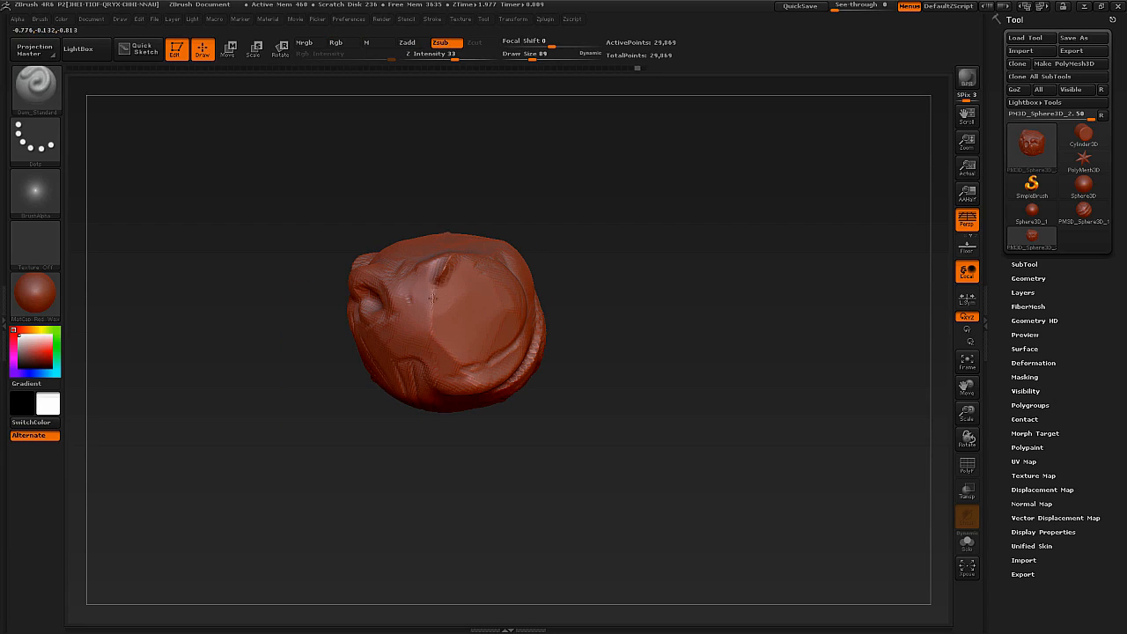
Carve with Dam_Standard along the edge of the flattened plane on the side of the head.
{"action": "left_click_drag", "start_coordinate": [446, 344], "coordinate": [479, 366]}
{"action": "right_click_drag", "start_coordinate": [483, 365], "coordinate": [494, 324]}
{"action": "mouse_move", "coordinate": [399, 396]}
{"action": "right_mouse_down"}
{"action": "mouse_move", "coordinate": [496, 333]}
{"action": "mouse_move", "coordinate": [480, 335]}
{"action": "mouse_move", "coordinate": [500, 340]}
{"action": "mouse_move", "coordinate": [470, 314]}
{"action": "right_mouse_up"}
{"action": "key", "text": "ctrl+z"}
{"action": "left_click_drag", "start_coordinate": [467, 330], "coordinate": [513, 367]}
{"action": "right_click_drag", "start_coordinate": [513, 367], "coordinate": [536, 371]}
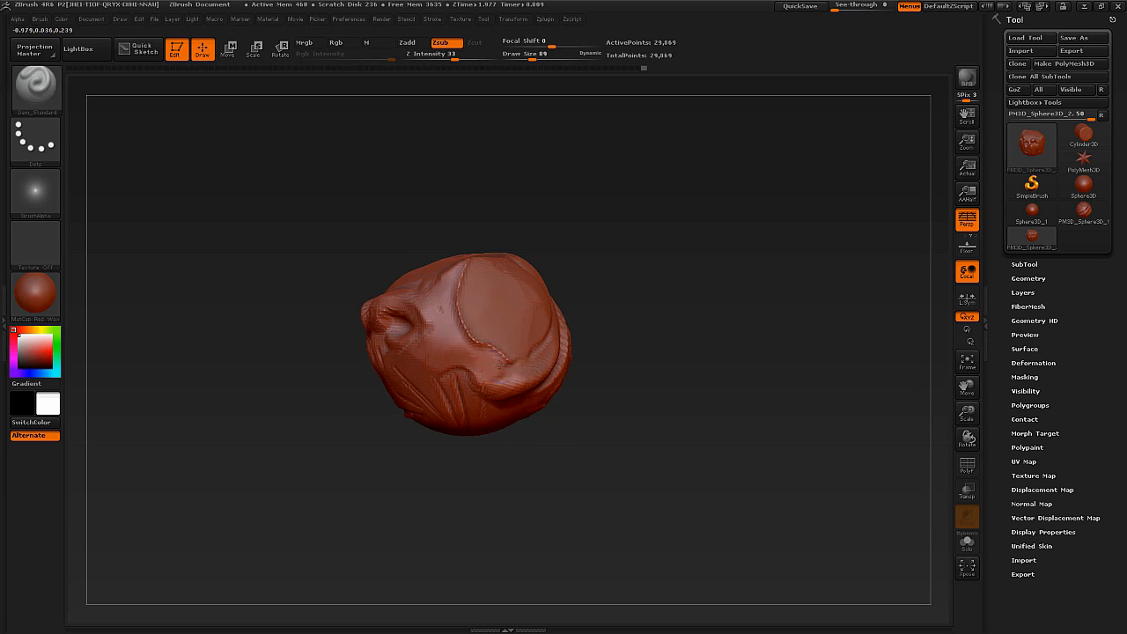
{"action": "left_click_drag", "start_coordinate": [513, 363], "coordinate": [466, 341], "text": "shift"}
{"action": "right_click_drag", "start_coordinate": [476, 274], "coordinate": [437, 297]}
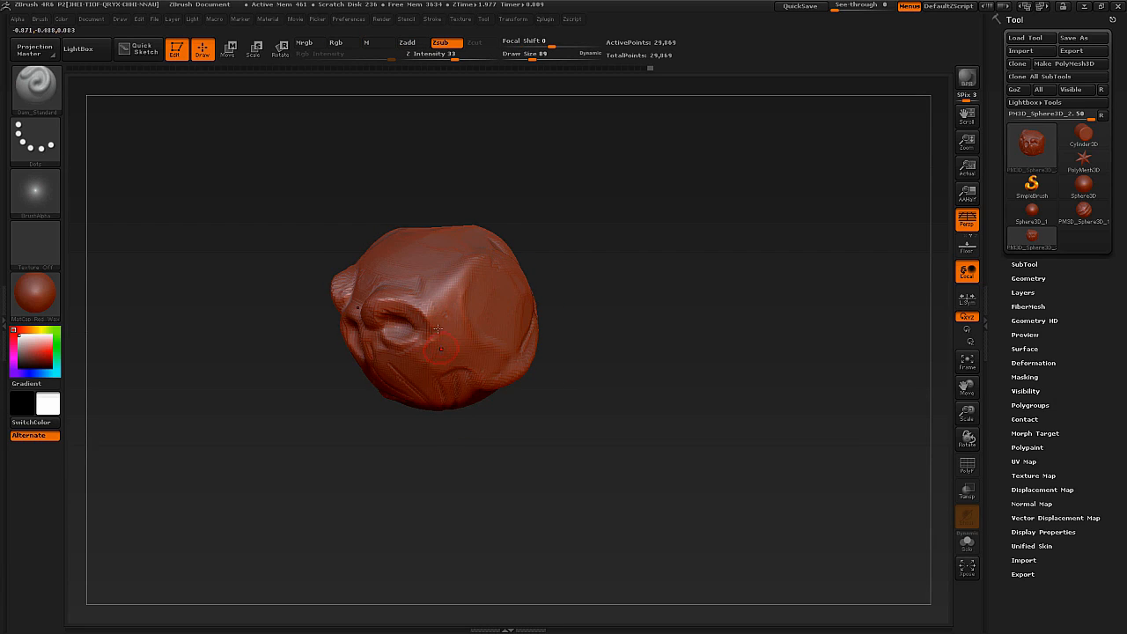
{"action": "right_click_drag", "start_coordinate": [437, 329], "coordinate": [432, 321], "text": "ctrl"}
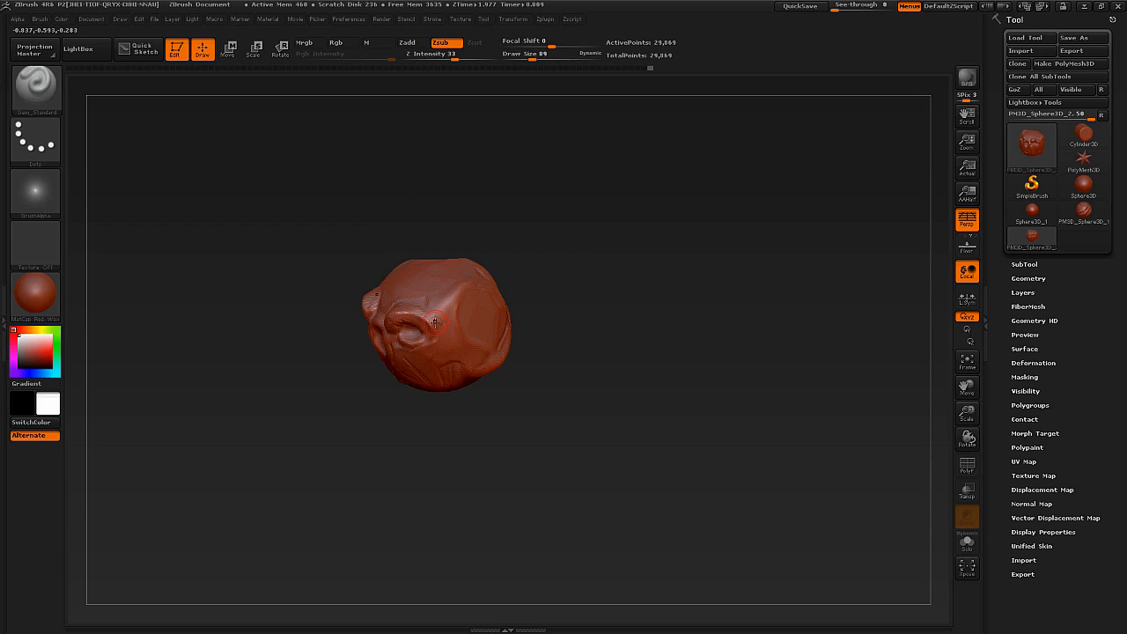
Select the Move brush, set its draw size to about 140 and reshape the brow and jaw.
{"action": "key", "text": "b"}
{"action": "key", "text": "m"}
{"action": "key", "text": "v"}
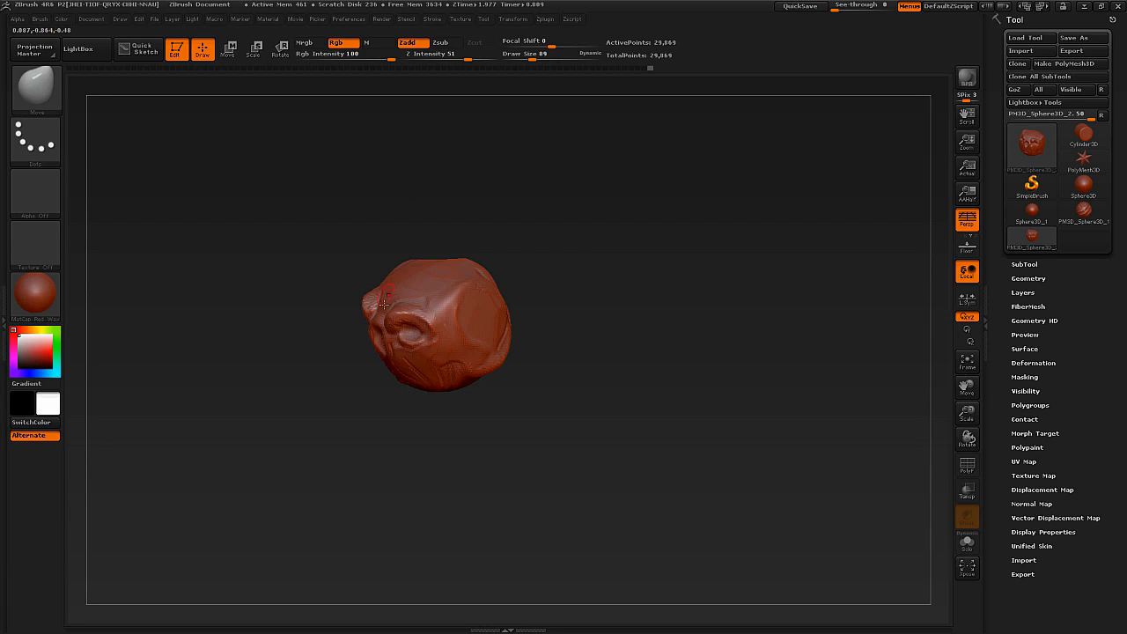
{"action": "mouse_move", "coordinate": [372, 308]}
{"action": "right_mouse_down"}
{"action": "mouse_move", "coordinate": [414, 333]}
{"action": "mouse_move", "coordinate": [407, 308]}
{"action": "right_mouse_up"}
{"action": "key", "text": "s"}
{"action": "left_click_drag", "start_coordinate": [405, 339], "coordinate": [412, 339]}
{"action": "mouse_move", "coordinate": [411, 339]}
{"action": "right_mouse_down"}
{"action": "mouse_move", "coordinate": [405, 323]}
{"action": "mouse_move", "coordinate": [382, 352]}
{"action": "mouse_move", "coordinate": [418, 378]}
{"action": "mouse_move", "coordinate": [402, 356]}
{"action": "right_mouse_up"}
{"action": "right_click_drag", "start_coordinate": [414, 411], "coordinate": [430, 409]}
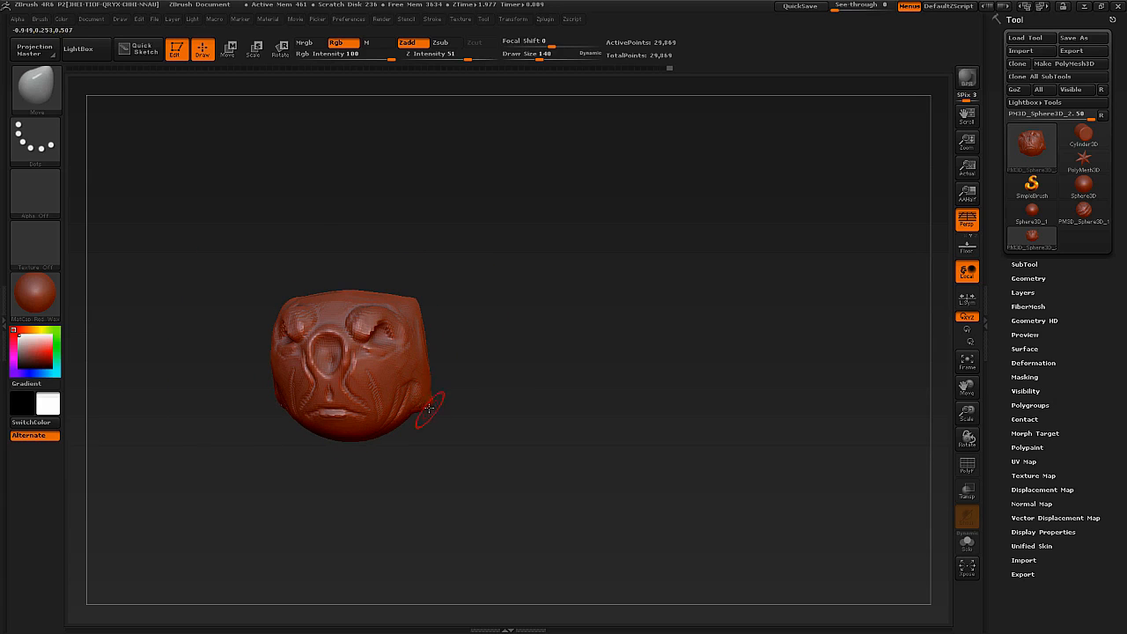
{"action": "mouse_move", "coordinate": [409, 384]}
{"action": "right_mouse_down"}
{"action": "mouse_move", "coordinate": [387, 376]}
{"action": "mouse_move", "coordinate": [408, 376]}
{"action": "right_mouse_up"}
Enlarge the Move brush's draw size to about 720 and pull the whole head into a longer shape.
{"action": "key", "text": "s"}
{"action": "left_click_drag", "start_coordinate": [416, 374], "coordinate": [460, 378]}
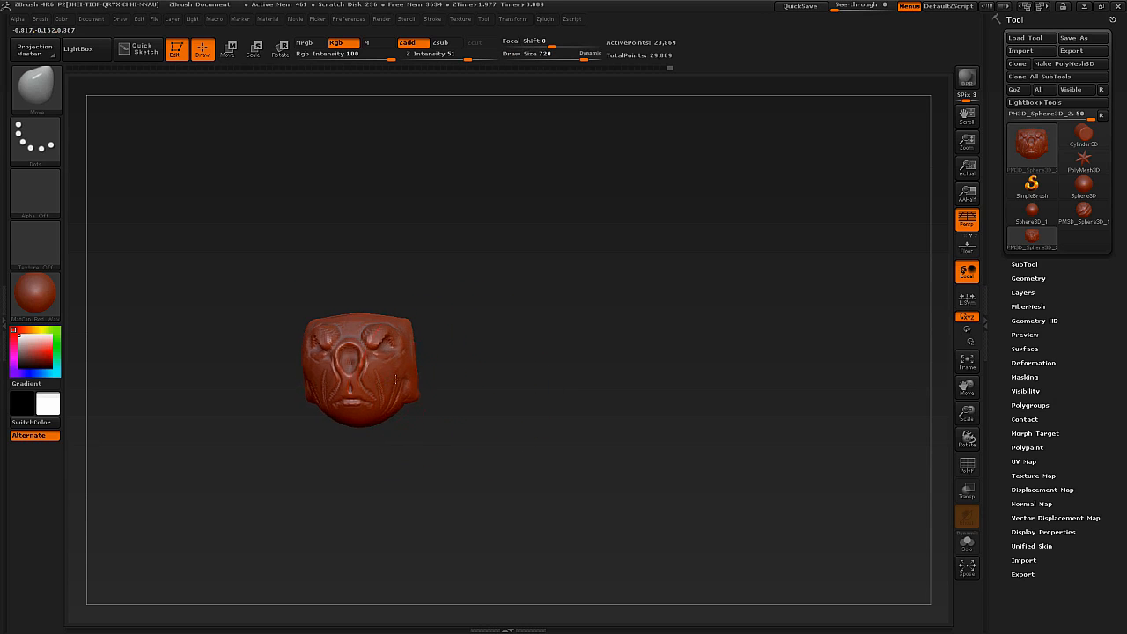
{"action": "right_click_drag", "start_coordinate": [353, 368], "coordinate": [371, 406]}
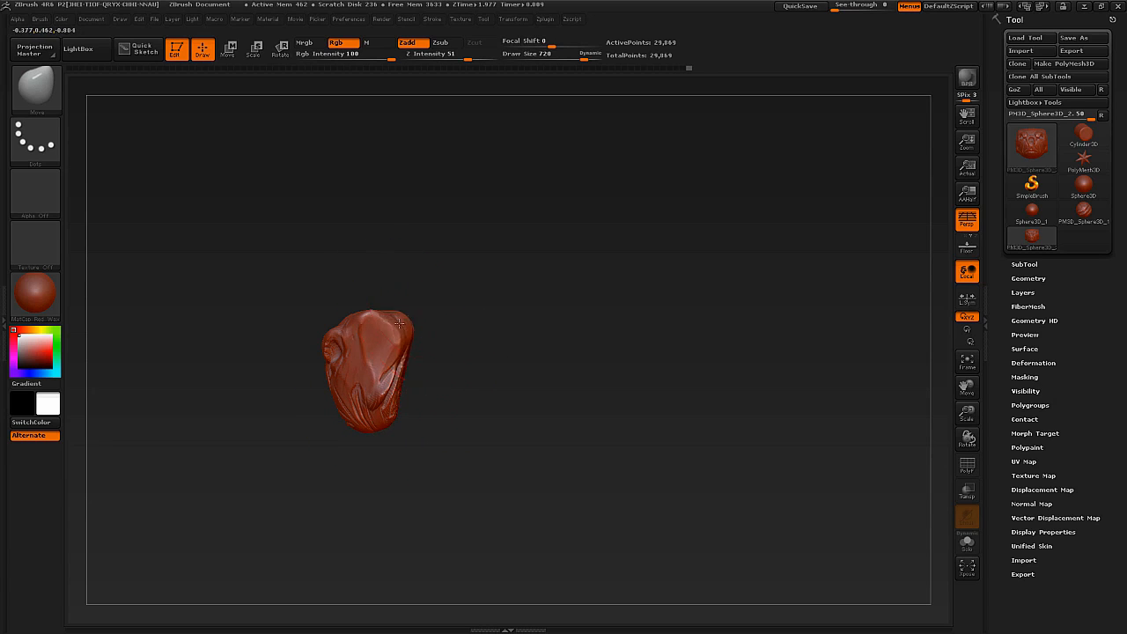
{"action": "mouse_move", "coordinate": [337, 335]}
{"action": "right_mouse_down"}
{"action": "mouse_move", "coordinate": [378, 315]}
{"action": "mouse_move", "coordinate": [381, 364]}
{"action": "right_mouse_up"}
Reduce the Move brush's draw size to 340 and push the lower face into a long, tapered snout.
{"action": "key", "text": "s"}
{"action": "key", "text": "s"}
{"action": "left_click_drag", "start_coordinate": [345, 361], "coordinate": [300, 362]}
{"action": "key", "text": "s"}
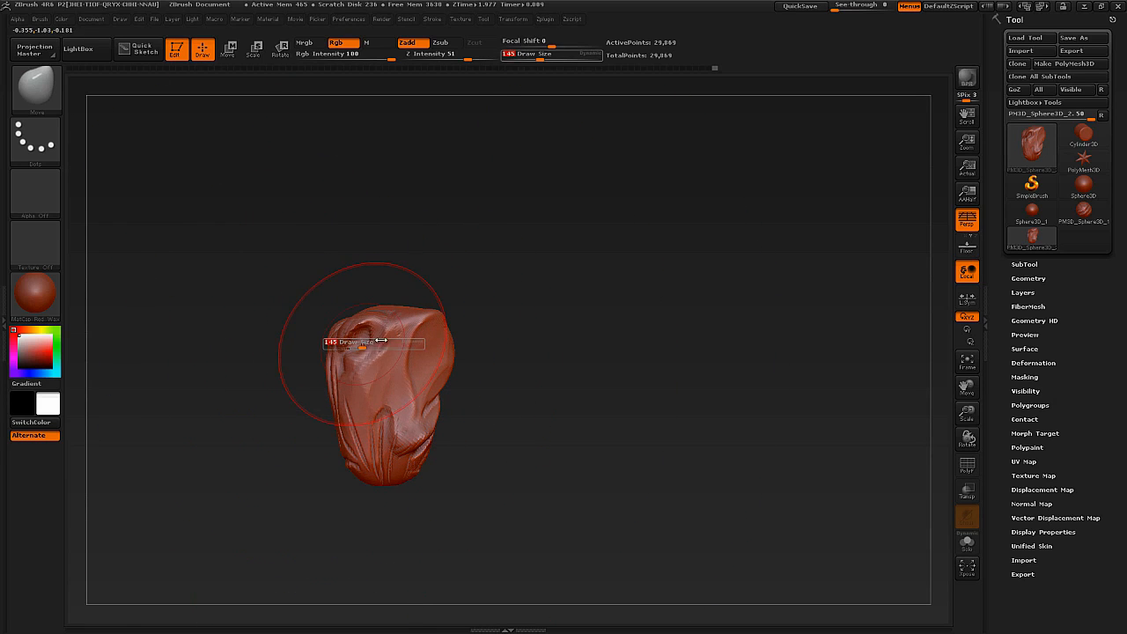
{"action": "left_click_drag", "start_coordinate": [361, 359], "coordinate": [377, 359]}
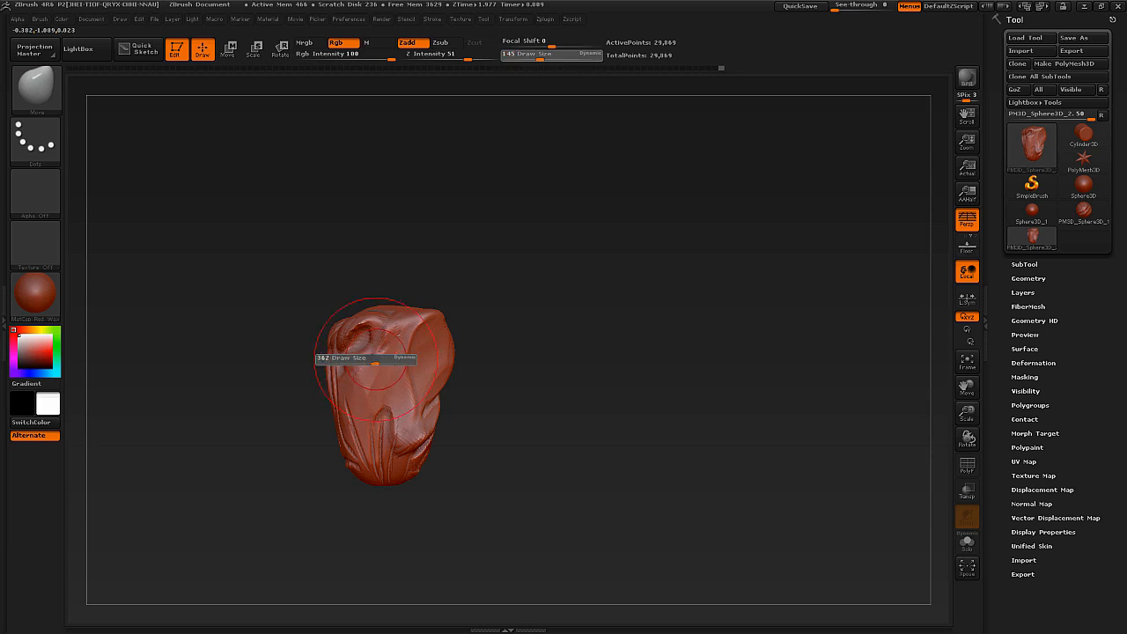
{"action": "mouse_move", "coordinate": [472, 346]}
{"action": "left_mouse_down"}
{"action": "mouse_move", "coordinate": [365, 339]}
{"action": "mouse_move", "coordinate": [349, 359]}
{"action": "mouse_move", "coordinate": [390, 410]}
{"action": "mouse_move", "coordinate": [361, 393]}
{"action": "left_mouse_up"}
{"action": "right_click_drag", "start_coordinate": [369, 420], "coordinate": [346, 414]}
{"action": "left_click_drag", "start_coordinate": [346, 413], "coordinate": [341, 406]}
{"action": "mouse_move", "coordinate": [337, 421]}
{"action": "right_mouse_down"}
{"action": "mouse_move", "coordinate": [339, 377]}
{"action": "mouse_move", "coordinate": [354, 381]}
{"action": "right_mouse_up"}
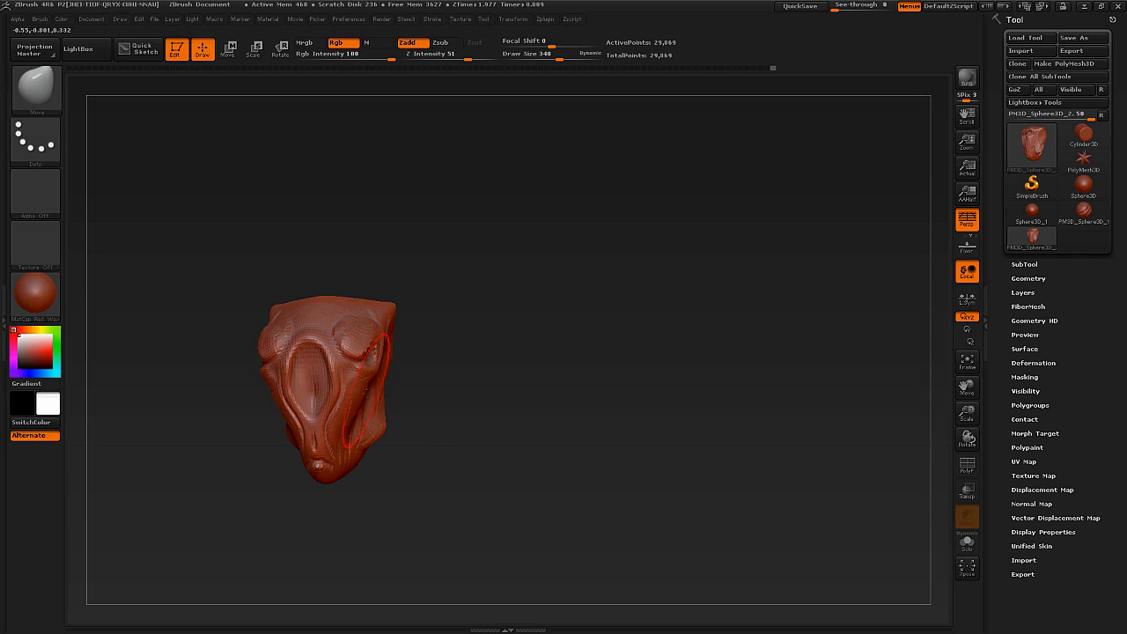
Adjust the cheeks, snout profile and eye area with further Move brush pulls from the front and side.
{"action": "left_click_drag", "start_coordinate": [338, 425], "coordinate": [346, 431]}
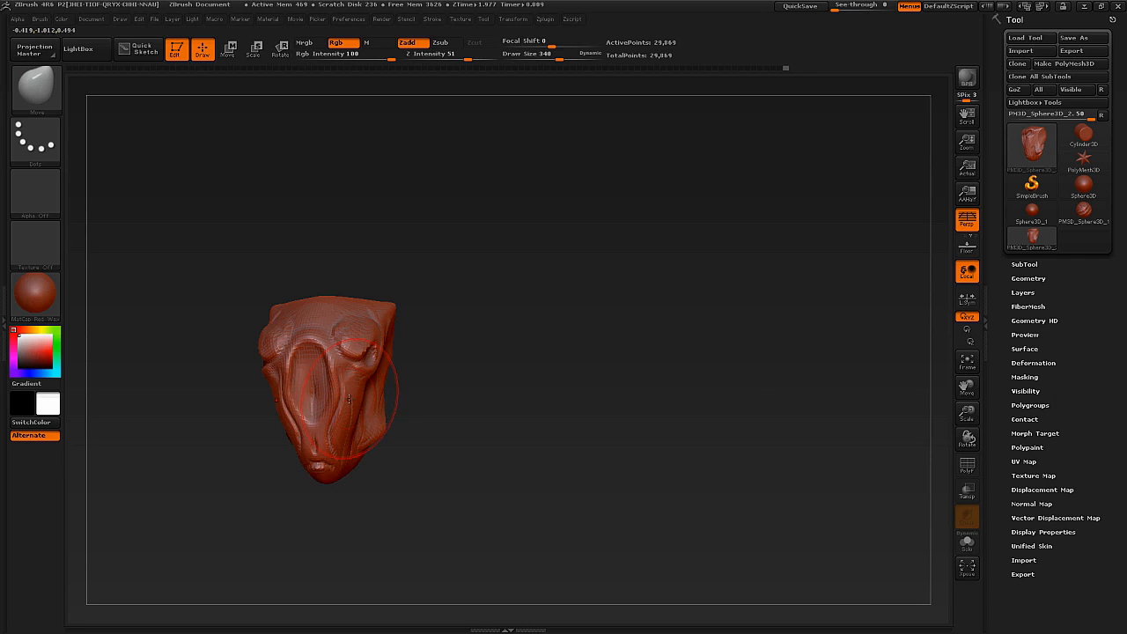
{"action": "mouse_move", "coordinate": [345, 401]}
{"action": "right_mouse_down"}
{"action": "mouse_move", "coordinate": [370, 392]}
{"action": "mouse_move", "coordinate": [365, 404]}
{"action": "right_mouse_up"}
{"action": "mouse_move", "coordinate": [402, 456]}
{"action": "left_mouse_down"}
{"action": "mouse_move", "coordinate": [388, 469]}
{"action": "mouse_move", "coordinate": [396, 481]}
{"action": "left_mouse_up"}
{"action": "left_click_drag", "start_coordinate": [454, 458], "coordinate": [429, 447]}
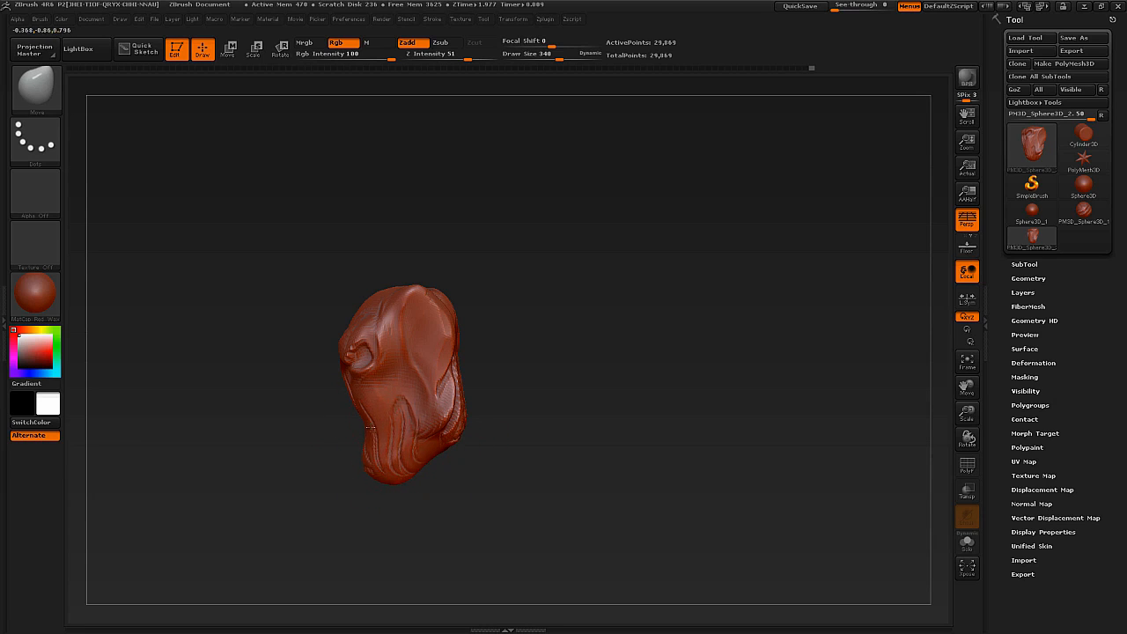
{"action": "mouse_move", "coordinate": [341, 420]}
{"action": "right_mouse_down"}
{"action": "mouse_move", "coordinate": [314, 405]}
{"action": "mouse_move", "coordinate": [378, 404]}
{"action": "mouse_move", "coordinate": [391, 390]}
{"action": "mouse_move", "coordinate": [365, 387]}
{"action": "mouse_move", "coordinate": [370, 400]}
{"action": "mouse_move", "coordinate": [379, 374]}
{"action": "mouse_move", "coordinate": [368, 406]}
{"action": "mouse_move", "coordinate": [354, 399]}
{"action": "right_mouse_up"}
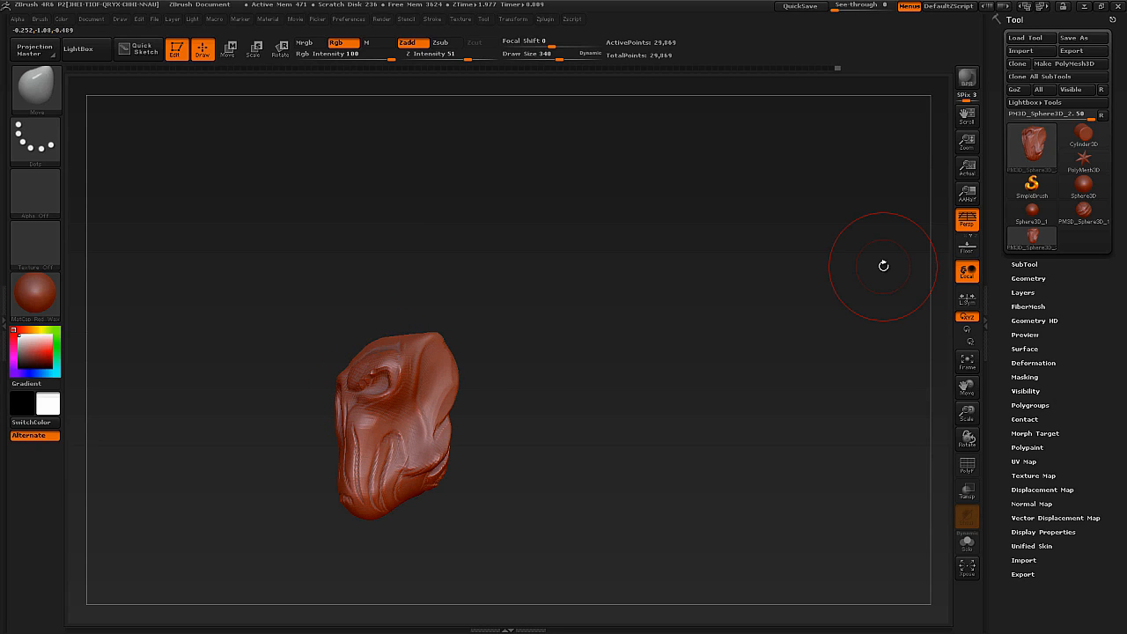
{"action": "mouse_move", "coordinate": [332, 417]}
{"action": "right_mouse_down"}
{"action": "mouse_move", "coordinate": [385, 353]}
{"action": "mouse_move", "coordinate": [377, 379]}
{"action": "right_mouse_up"}
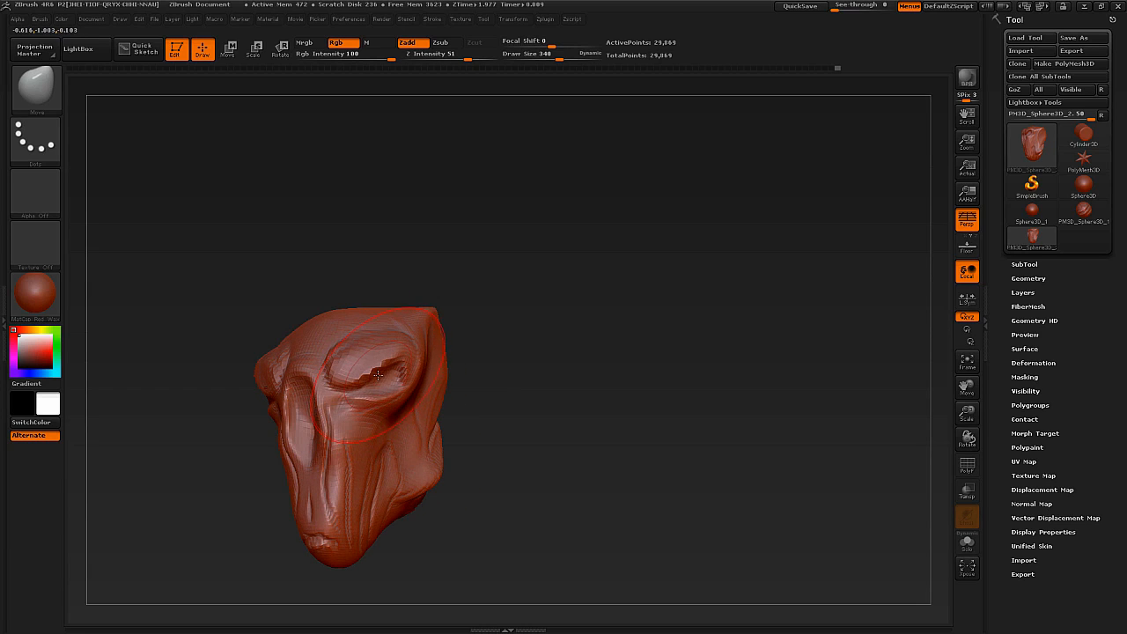
Reshape the cheek, snout and eye area with the Move brush at draw size 340, undoing the last two strokes along the way.
{"action": "mouse_move", "coordinate": [377, 375]}
{"action": "left_mouse_down", "text": "shift"}
{"action": "mouse_move", "coordinate": [387, 352]}
{"action": "mouse_move", "coordinate": [335, 422]}
{"action": "mouse_move", "coordinate": [410, 422]}
{"action": "mouse_move", "coordinate": [392, 348]}
{"action": "mouse_move", "coordinate": [316, 541]}
{"action": "left_mouse_up", "text": "shift"}
{"action": "left_click_drag", "start_coordinate": [422, 491], "coordinate": [444, 440], "text": "shift"}
{"action": "right_click_drag", "start_coordinate": [460, 428], "coordinate": [440, 524]}
{"action": "mouse_move", "coordinate": [440, 526]}
{"action": "left_mouse_down", "text": "shift"}
{"action": "mouse_move", "coordinate": [471, 463]}
{"action": "mouse_move", "coordinate": [483, 351]}
{"action": "mouse_move", "coordinate": [399, 437]}
{"action": "left_mouse_up", "text": "shift"}
{"action": "mouse_move", "coordinate": [422, 424]}
{"action": "right_mouse_down"}
{"action": "mouse_move", "coordinate": [388, 449]}
{"action": "mouse_move", "coordinate": [414, 467]}
{"action": "mouse_move", "coordinate": [342, 395]}
{"action": "mouse_move", "coordinate": [397, 399]}
{"action": "right_mouse_up"}
{"action": "mouse_move", "coordinate": [388, 361]}
{"action": "left_mouse_down", "text": "shift"}
{"action": "mouse_move", "coordinate": [308, 378]}
{"action": "mouse_move", "coordinate": [303, 405]}
{"action": "left_mouse_up", "text": "shift"}
{"action": "mouse_move", "coordinate": [304, 441]}
{"action": "right_mouse_down", "text": "alt"}
{"action": "mouse_move", "coordinate": [267, 368]}
{"action": "mouse_move", "coordinate": [394, 421]}
{"action": "mouse_move", "coordinate": [342, 409]}
{"action": "right_mouse_up", "text": "alt"}
{"action": "key", "text": "ctrl+z"}
{"action": "key", "text": "ctrl+z"}
{"action": "left_click_drag", "start_coordinate": [342, 409], "coordinate": [333, 431], "text": "shift"}
{"action": "right_click_drag", "start_coordinate": [336, 424], "coordinate": [345, 432]}
Adjust the brush size and smooth out the rough ridges on the snout, brow and forehead.
{"action": "key", "text": "s"}
{"action": "left_click_drag", "start_coordinate": [344, 432], "coordinate": [369, 405]}
{"action": "right_click_drag", "start_coordinate": [387, 396], "coordinate": [354, 394]}
{"action": "mouse_move", "coordinate": [380, 373]}
{"action": "left_mouse_down", "text": "shift"}
{"action": "mouse_move", "coordinate": [385, 330]}
{"action": "mouse_move", "coordinate": [383, 352]}
{"action": "left_mouse_up", "text": "shift"}
{"action": "right_click_drag", "start_coordinate": [383, 357], "coordinate": [410, 355]}
{"action": "left_click_drag", "start_coordinate": [332, 324], "coordinate": [309, 321], "text": "shift"}
{"action": "right_click_drag", "start_coordinate": [310, 320], "coordinate": [319, 352]}
{"action": "left_click_drag", "start_coordinate": [290, 366], "coordinate": [312, 327], "text": "shift"}
{"action": "mouse_move", "coordinate": [310, 360]}
{"action": "right_mouse_down", "text": "ctrl"}
{"action": "mouse_move", "coordinate": [309, 346]}
{"action": "mouse_move", "coordinate": [335, 363]}
{"action": "mouse_move", "coordinate": [319, 370]}
{"action": "mouse_move", "coordinate": [329, 347]}
{"action": "mouse_move", "coordinate": [318, 328]}
{"action": "mouse_move", "coordinate": [425, 375]}
{"action": "mouse_move", "coordinate": [406, 363]}
{"action": "mouse_move", "coordinate": [420, 289]}
{"action": "mouse_move", "coordinate": [401, 338]}
{"action": "mouse_move", "coordinate": [427, 367]}
{"action": "mouse_move", "coordinate": [457, 347]}
{"action": "mouse_move", "coordinate": [456, 374]}
{"action": "right_mouse_up", "text": "ctrl"}
{"action": "right_click_drag", "start_coordinate": [456, 373], "coordinate": [482, 374]}
{"action": "right_click_drag", "start_coordinate": [495, 331], "coordinate": [475, 301]}
Select the Standard brush, set its draw size to 37 and refine the slanted eye sockets and lower lids.
{"action": "key", "text": "b"}
{"action": "key", "text": "s"}
{"action": "key", "text": "t"}
{"action": "key", "text": "s"}
{"action": "left_click_drag", "start_coordinate": [464, 285], "coordinate": [454, 282]}
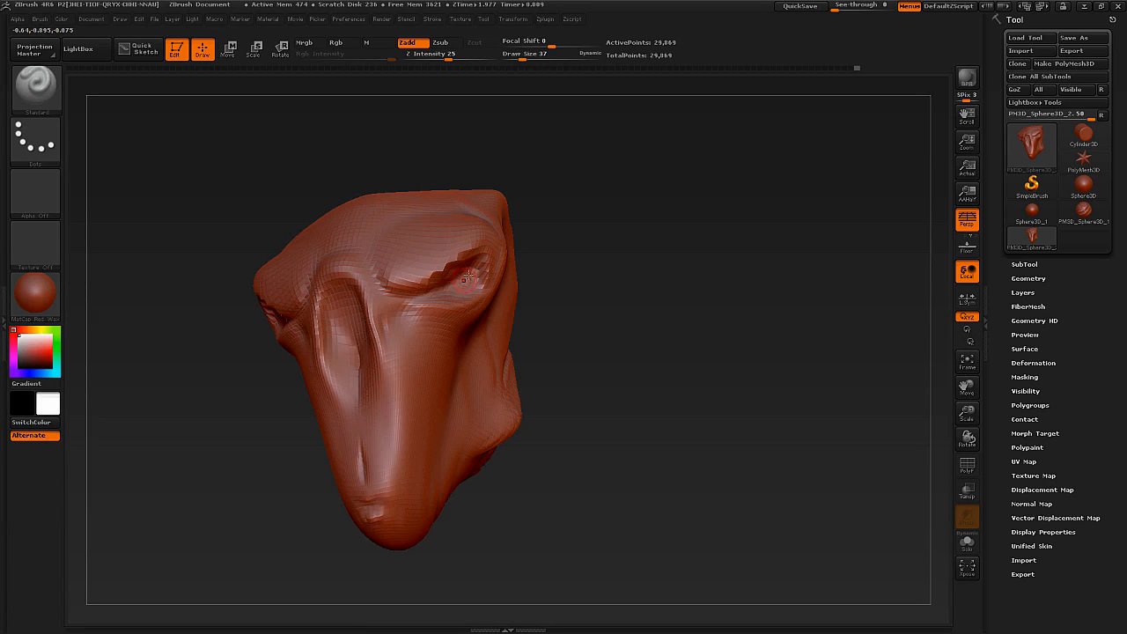
{"action": "right_click_drag", "start_coordinate": [427, 293], "coordinate": [455, 262]}
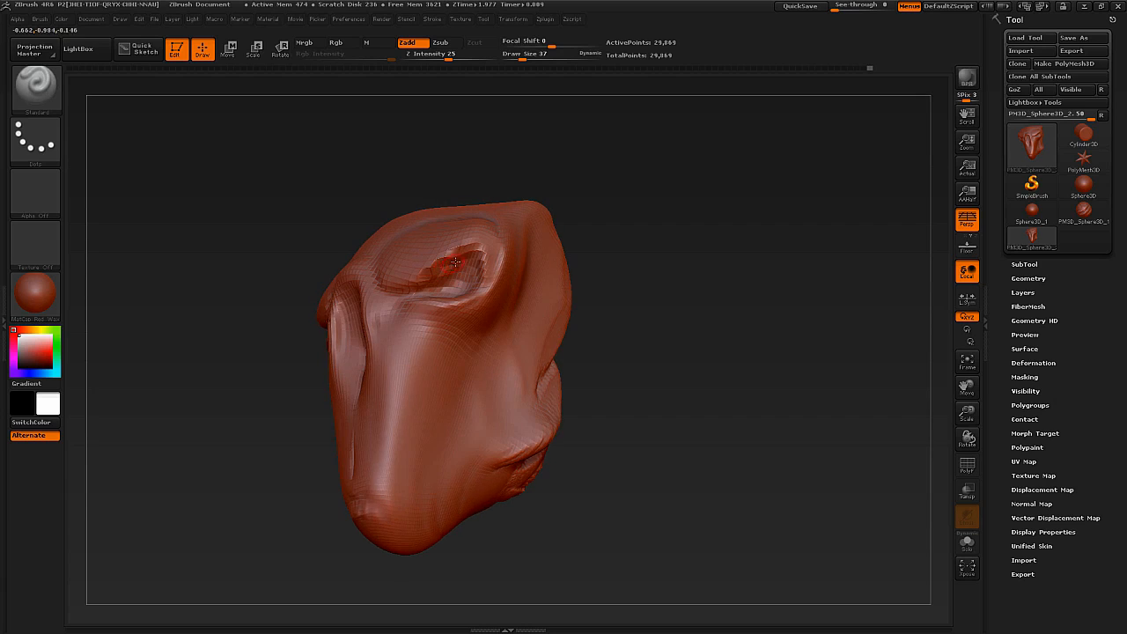
{"action": "mouse_move", "coordinate": [472, 252]}
{"action": "left_mouse_down", "text": "shift"}
{"action": "mouse_move", "coordinate": [421, 281]}
{"action": "mouse_move", "coordinate": [426, 273]}
{"action": "mouse_move", "coordinate": [457, 294]}
{"action": "left_mouse_up", "text": "shift"}
{"action": "right_click_drag", "start_coordinate": [455, 293], "coordinate": [478, 287]}
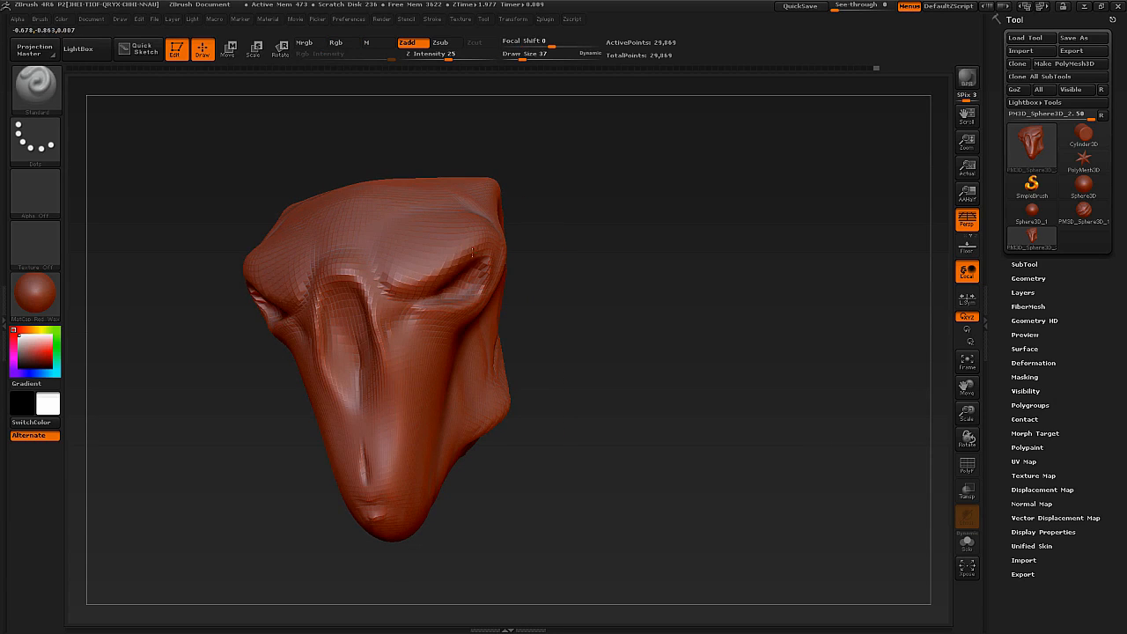
{"action": "left_click_drag", "start_coordinate": [478, 251], "coordinate": [396, 295]}
{"action": "mouse_move", "coordinate": [458, 289]}
{"action": "right_mouse_down"}
{"action": "mouse_move", "coordinate": [423, 293]}
{"action": "mouse_move", "coordinate": [459, 426]}
{"action": "right_mouse_up"}
Display the mesh wireframe, divide the geometry to subdivision level 2 and reduce the draw size to 1.
{"action": "key", "text": "shift+f"}
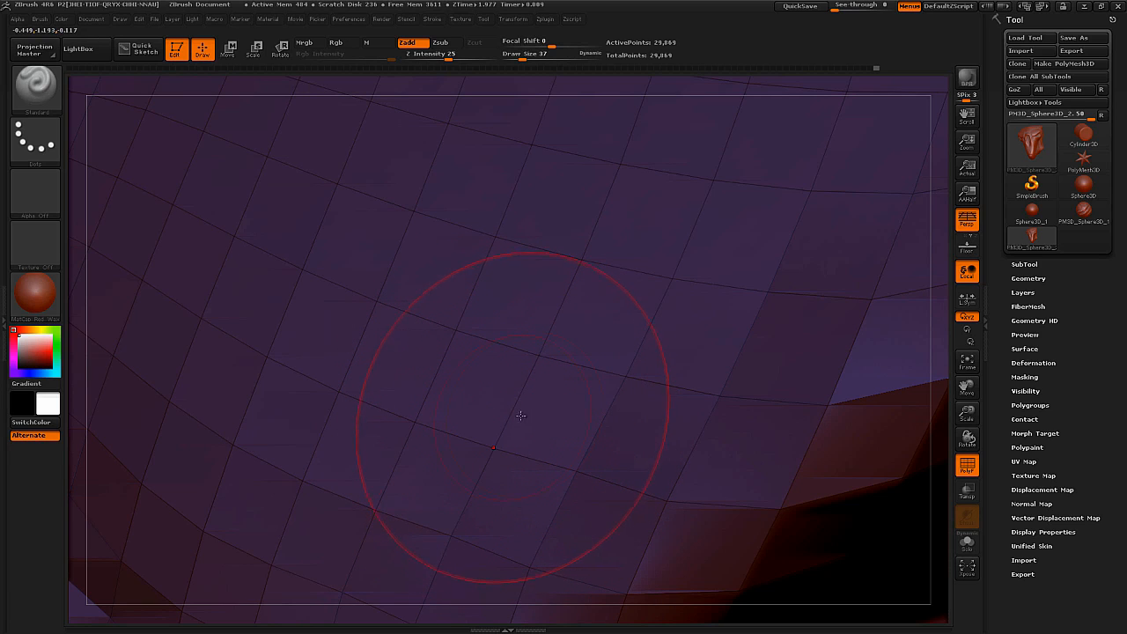
{"action": "left_click", "coordinate": [1028, 278]}
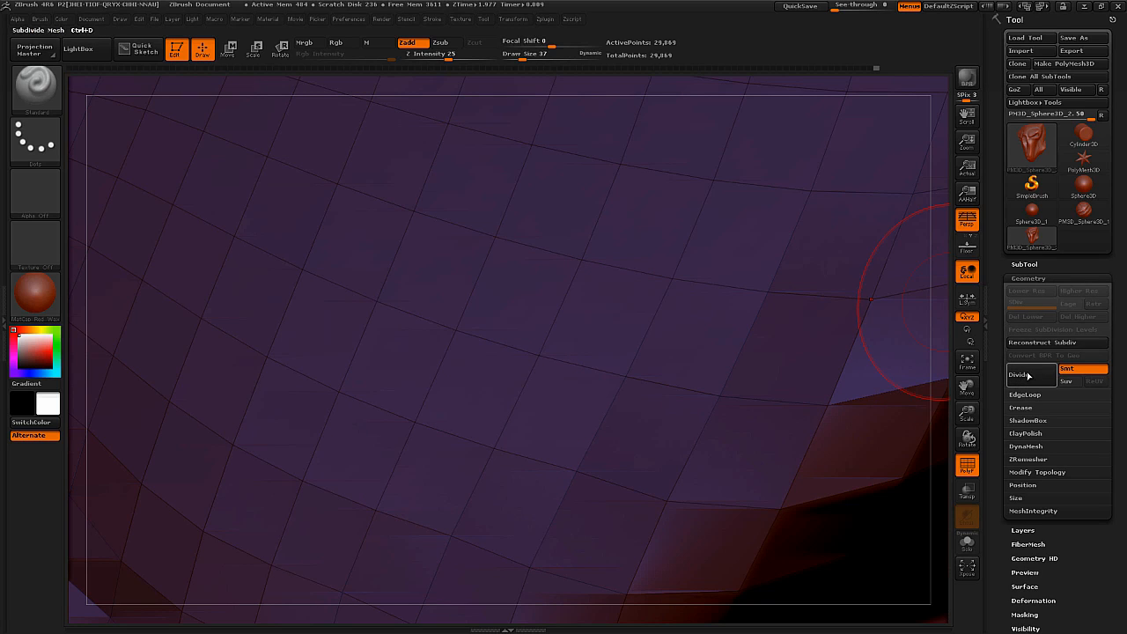
{"action": "left_click", "coordinate": [1030, 376]}
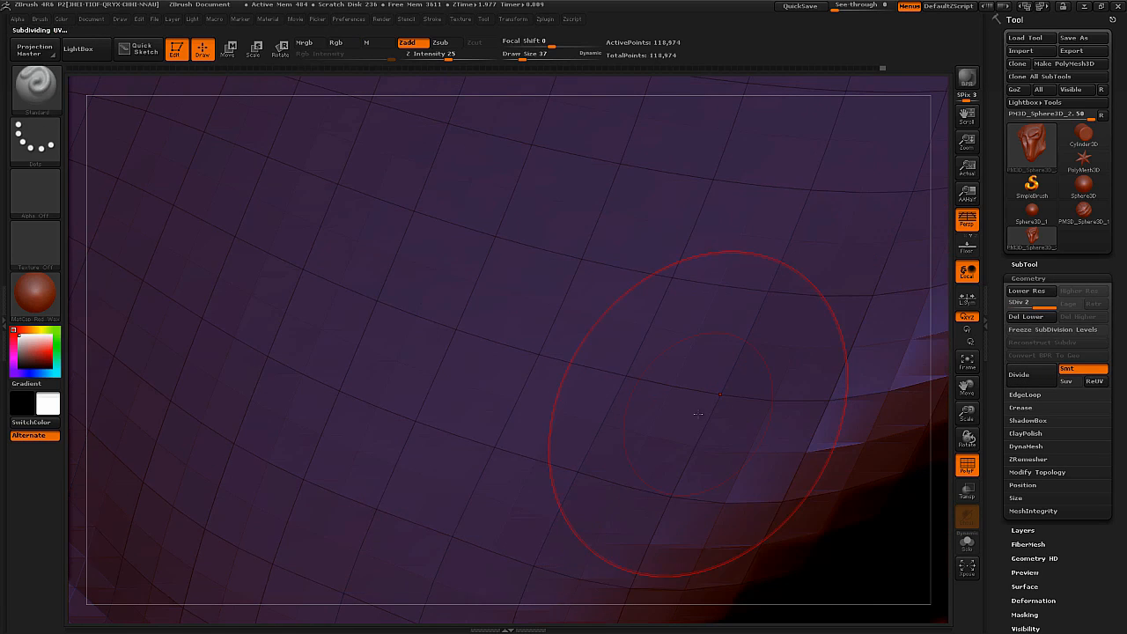
{"action": "key", "text": "ctrl"}
{"action": "key", "text": "ctrl"}
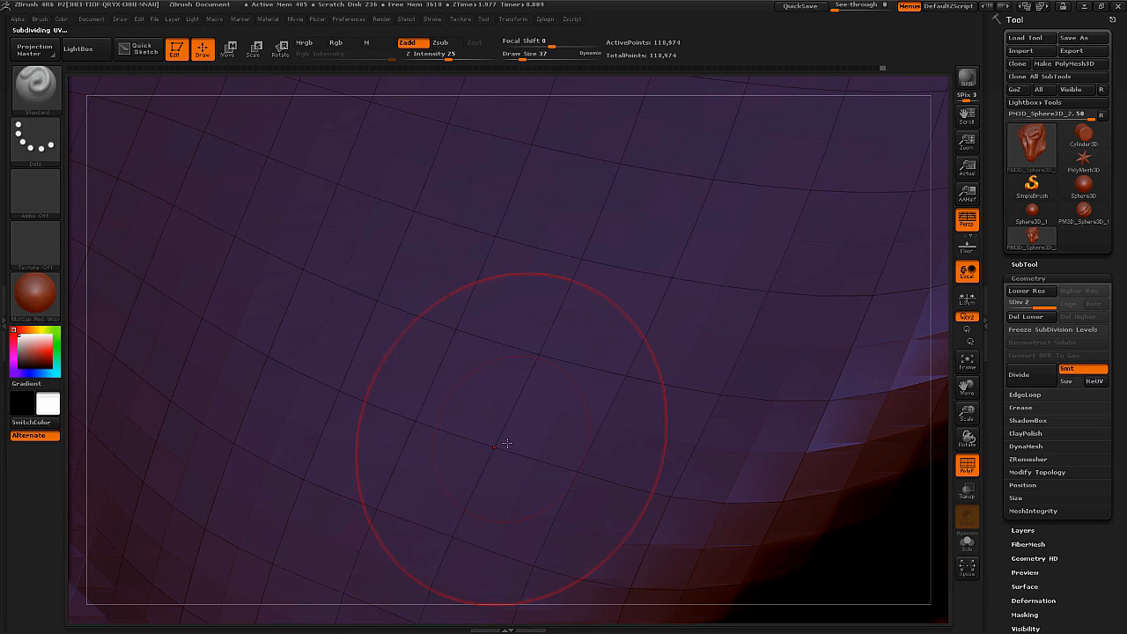
{"action": "key", "text": "s"}
{"action": "left_click_drag", "start_coordinate": [306, 504], "coordinate": [284, 502]}
{"action": "key", "text": "ctrl"}
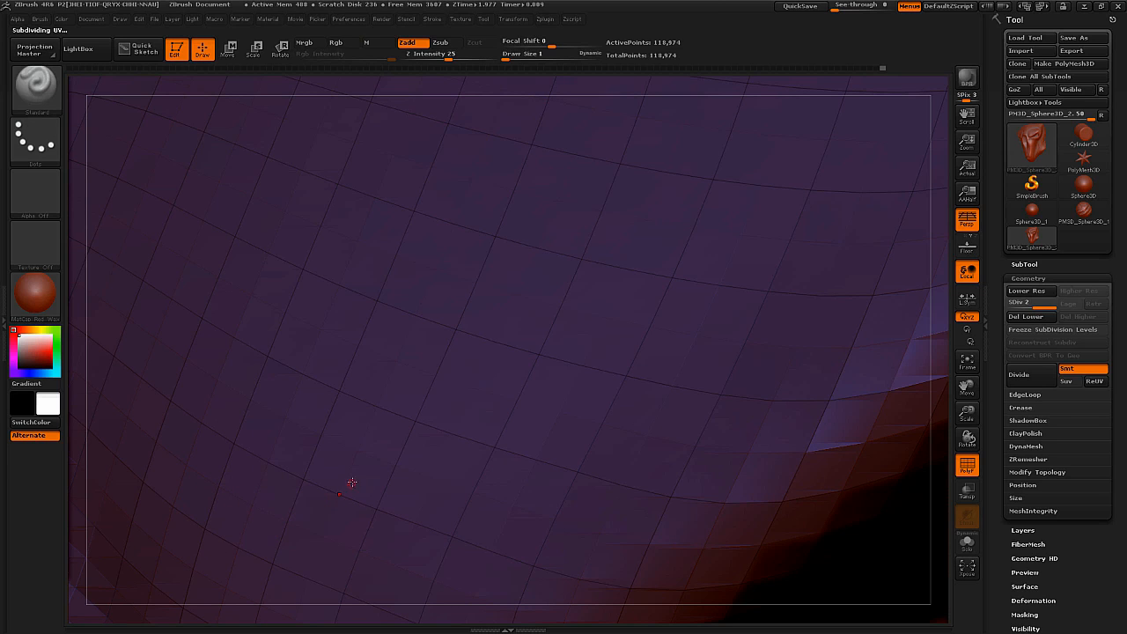
{"action": "right_click_drag", "start_coordinate": [520, 346], "coordinate": [624, 420], "text": "ctrl"}
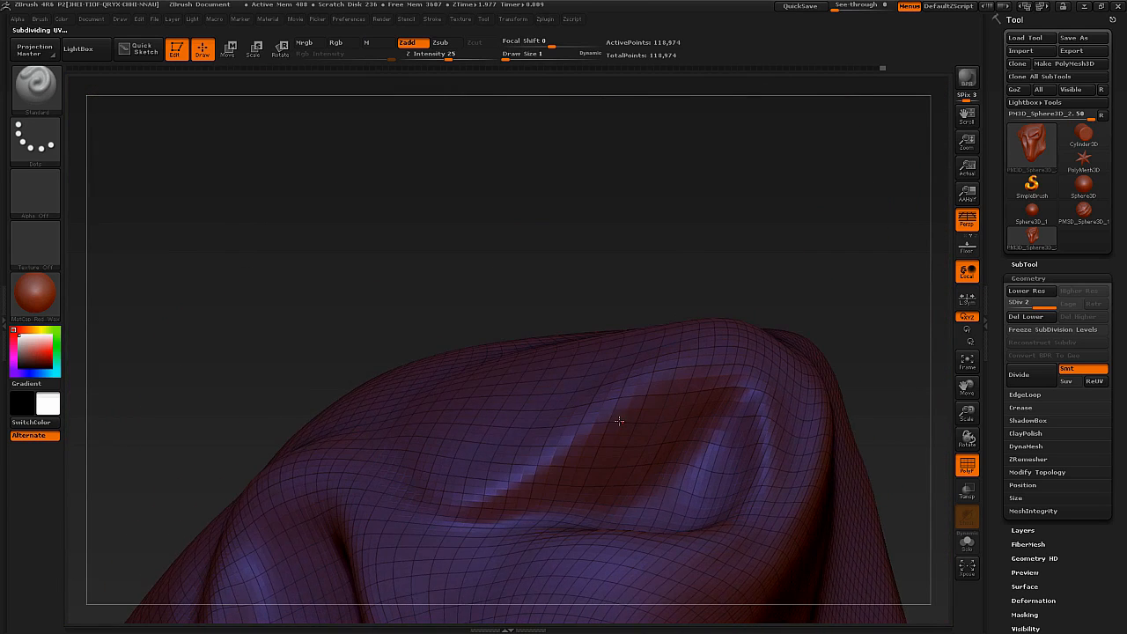
Hide the wireframe, raise the Standard brush's draw size to 20 and define the lids along the eye openings.
{"action": "key", "text": "shift+f"}
{"action": "key", "text": "s"}
{"action": "left_click_drag", "start_coordinate": [627, 415], "coordinate": [649, 414]}
{"action": "left_click_drag", "start_coordinate": [745, 384], "coordinate": [476, 500], "text": "alt"}
{"action": "left_click_drag", "start_coordinate": [538, 474], "coordinate": [463, 501], "text": "alt"}
{"action": "right_click_drag", "start_coordinate": [493, 493], "coordinate": [788, 458]}
Refine the brow and eye contours with further small Standard brush strokes from several angles.
{"action": "mouse_move", "coordinate": [788, 457]}
{"action": "right_mouse_down", "text": "ctrl"}
{"action": "mouse_move", "coordinate": [671, 260]}
{"action": "mouse_move", "coordinate": [685, 303]}
{"action": "right_mouse_up", "text": "ctrl"}
{"action": "mouse_move", "coordinate": [697, 304]}
{"action": "left_mouse_down", "text": "alt"}
{"action": "mouse_move", "coordinate": [669, 316]}
{"action": "mouse_move", "coordinate": [630, 379]}
{"action": "mouse_move", "coordinate": [556, 361]}
{"action": "left_mouse_up", "text": "alt"}
{"action": "mouse_move", "coordinate": [564, 370]}
{"action": "right_mouse_down"}
{"action": "mouse_move", "coordinate": [493, 396]}
{"action": "mouse_move", "coordinate": [563, 405]}
{"action": "right_mouse_up"}
{"action": "right_click_drag", "start_coordinate": [563, 405], "coordinate": [581, 335], "text": "ctrl"}
{"action": "right_click_drag", "start_coordinate": [694, 368], "coordinate": [686, 405], "text": "ctrl"}
{"action": "right_click_drag", "start_coordinate": [687, 405], "coordinate": [749, 440]}
Divide the mesh to subdivision level 3 and sculpt the inner eye corners and lower lids at draw size 15.
{"action": "key", "text": "ctrl+d"}
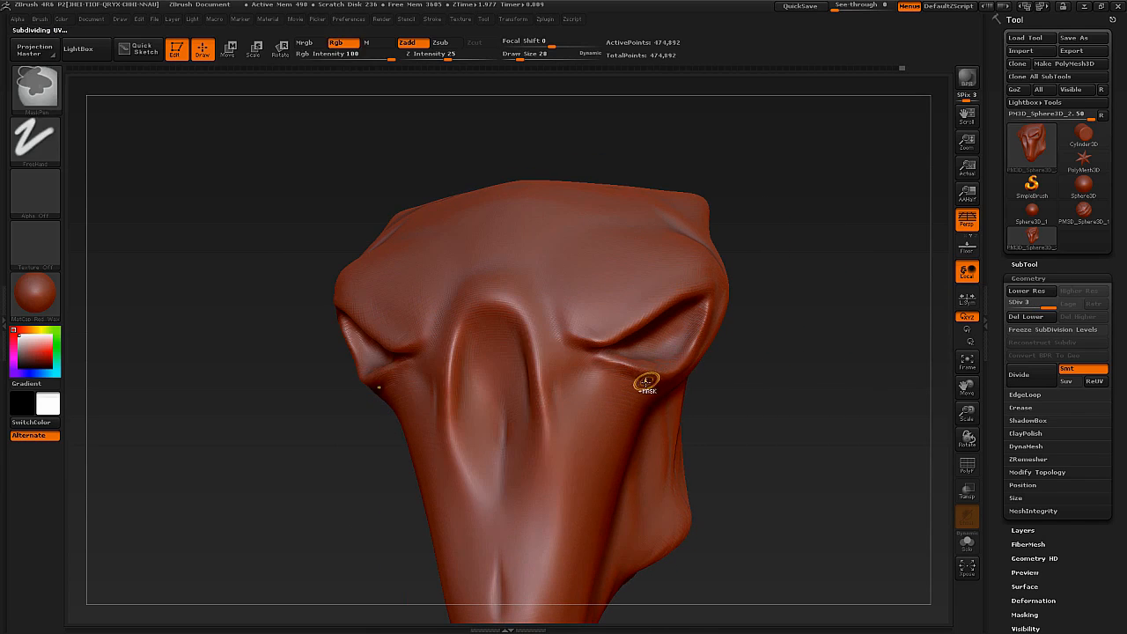
{"action": "right_click_drag", "start_coordinate": [647, 377], "coordinate": [530, 277]}
{"action": "right_click_drag", "start_coordinate": [530, 276], "coordinate": [489, 303], "text": "ctrl"}
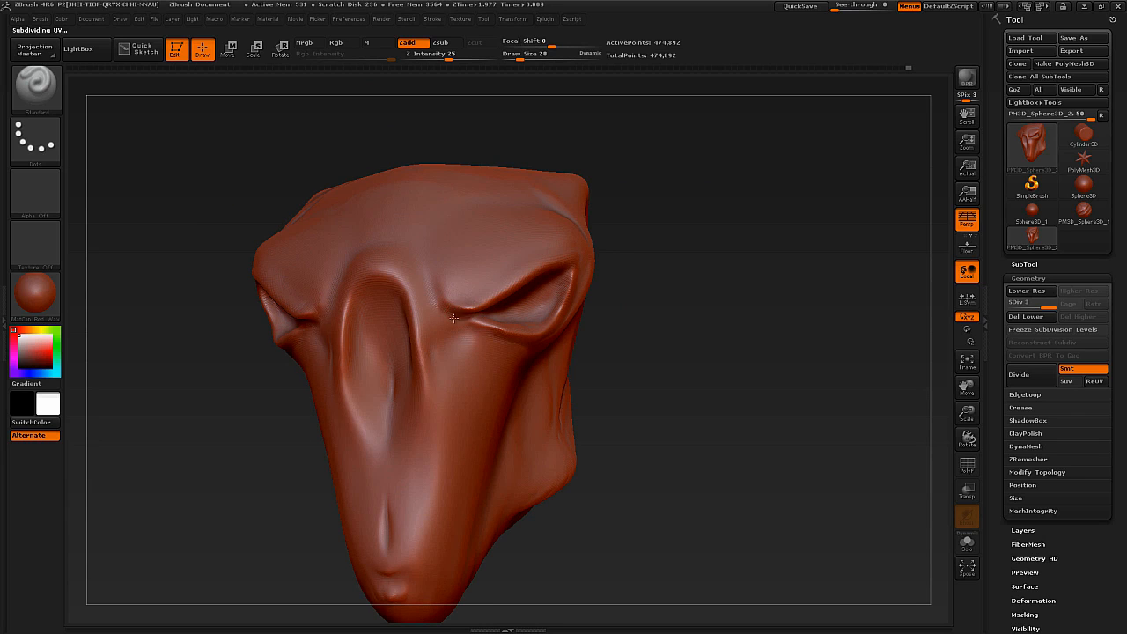
{"action": "key", "text": "s"}
{"action": "mouse_move", "coordinate": [463, 317]}
{"action": "left_mouse_down"}
{"action": "mouse_move", "coordinate": [451, 318]}
{"action": "mouse_move", "coordinate": [466, 321]}
{"action": "left_mouse_up"}
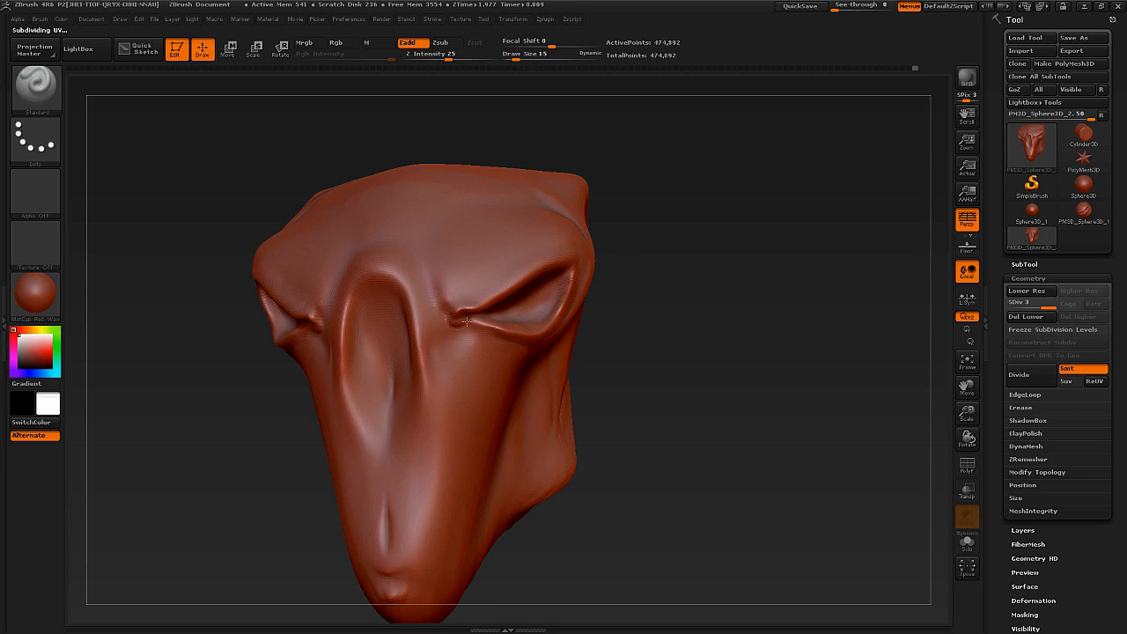
{"action": "right_click_drag", "start_coordinate": [487, 326], "coordinate": [567, 289]}
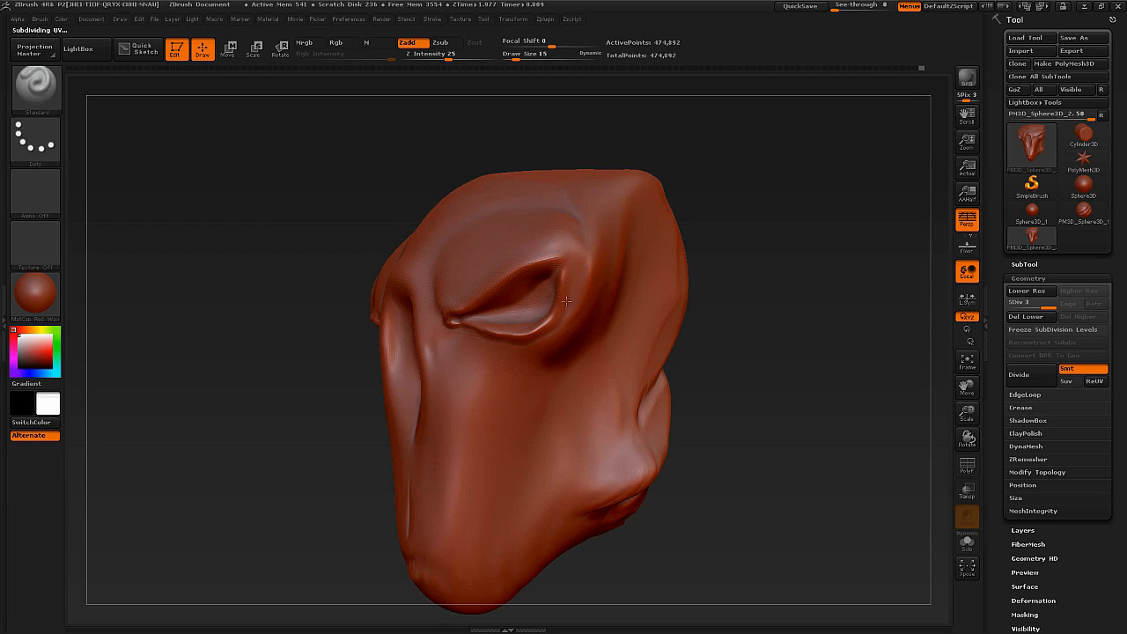
Smooth and sharpen the outer corners of the eyelids.
{"action": "key", "text": "shift"}
{"action": "mouse_move", "coordinate": [553, 330]}
{"action": "right_mouse_down"}
{"action": "mouse_move", "coordinate": [579, 289]}
{"action": "mouse_move", "coordinate": [572, 276]}
{"action": "right_mouse_up"}
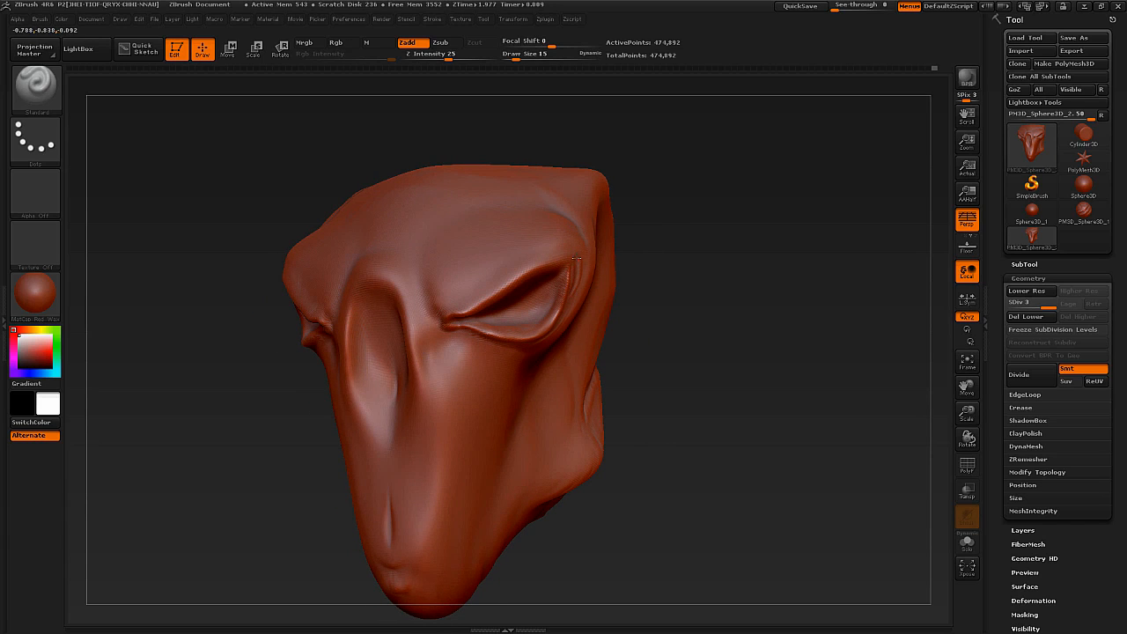
{"action": "key", "text": "shift"}
{"action": "mouse_move", "coordinate": [576, 257]}
{"action": "right_mouse_down"}
{"action": "mouse_move", "coordinate": [540, 298]}
{"action": "mouse_move", "coordinate": [595, 312]}
{"action": "right_mouse_up"}
Set the Standard brush's draw size to 35 and build up skin folds below and around the outer eyes.
{"action": "key", "text": "s"}
{"action": "mouse_move", "coordinate": [593, 313]}
{"action": "left_mouse_down"}
{"action": "mouse_move", "coordinate": [586, 333]}
{"action": "mouse_move", "coordinate": [521, 385]}
{"action": "left_mouse_up"}
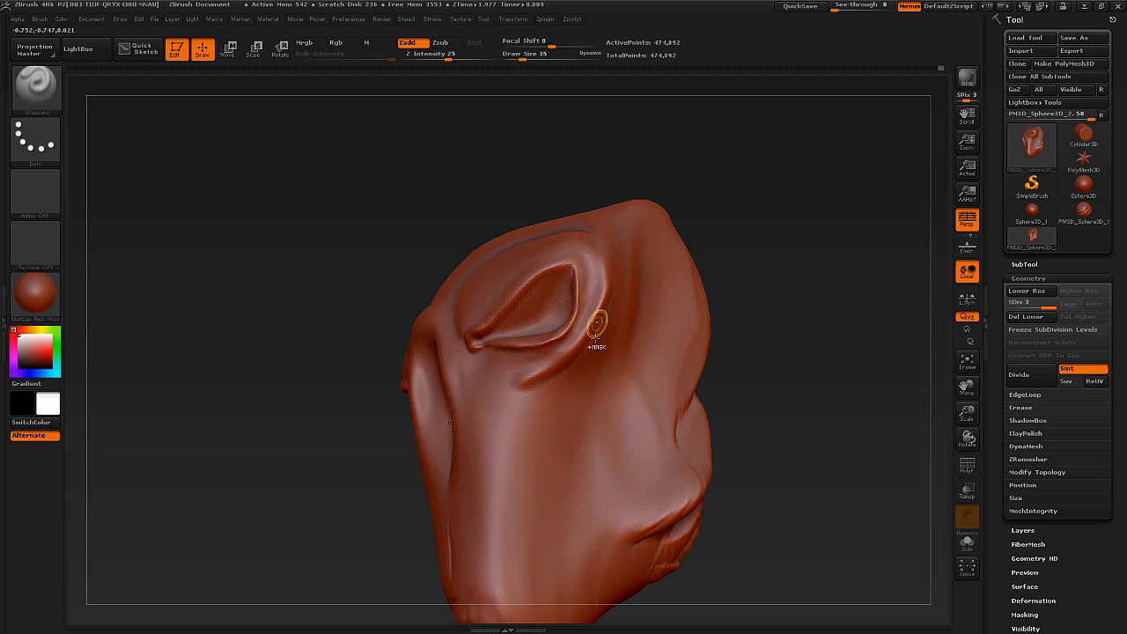
{"action": "right_click_drag", "start_coordinate": [596, 324], "coordinate": [604, 268]}
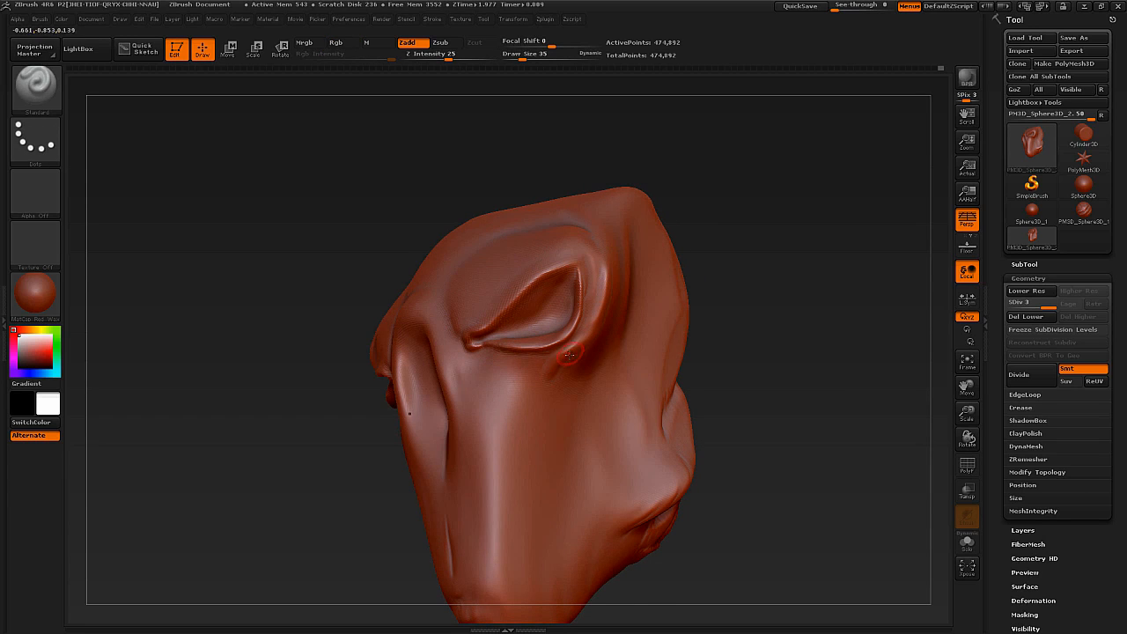
{"action": "right_click_drag", "start_coordinate": [600, 284], "coordinate": [626, 339]}
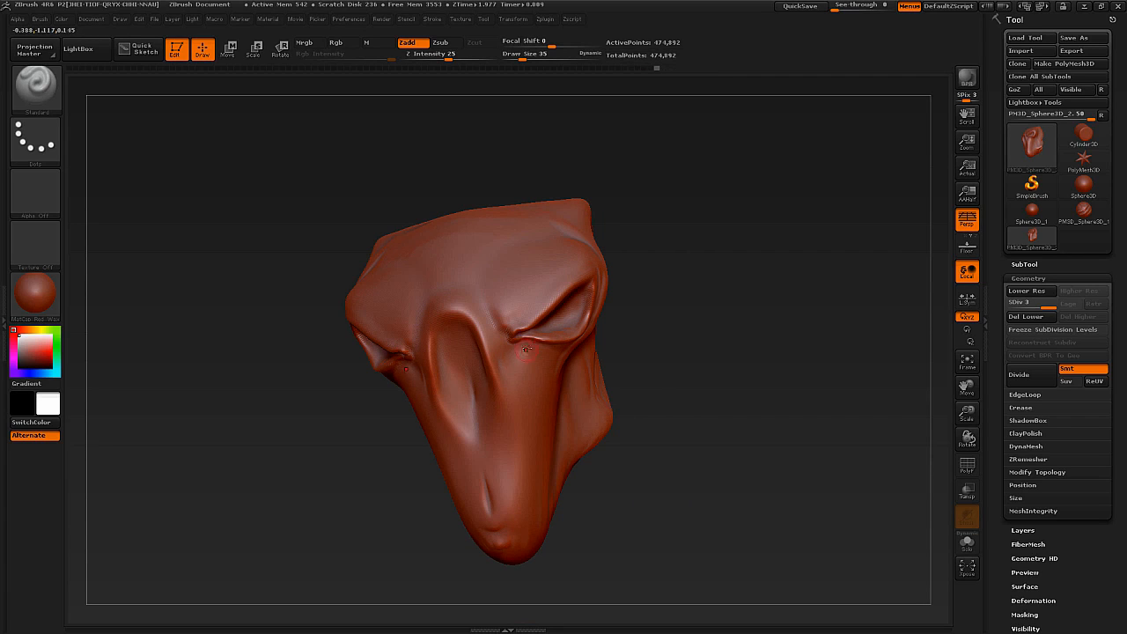
{"action": "right_click_drag", "start_coordinate": [555, 338], "coordinate": [536, 343], "text": "shift"}
Divide the mesh to subdivision level 4 and draw long ridges down the snout, brow and cheeks.
{"action": "key", "text": "ctrl+d"}
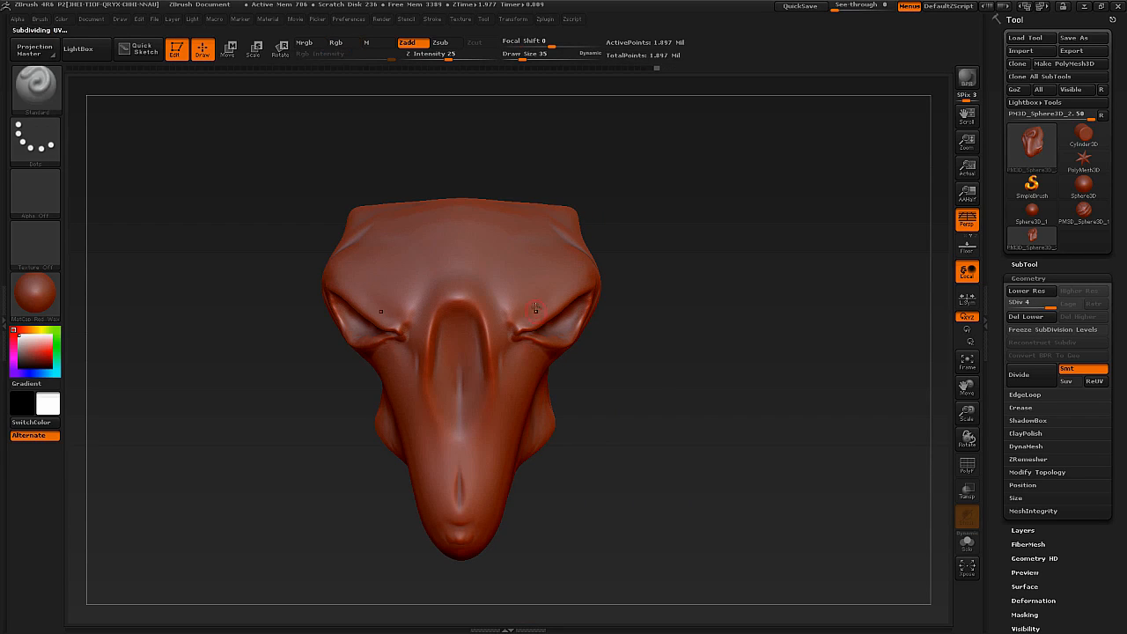
{"action": "right_click_drag", "start_coordinate": [532, 305], "coordinate": [498, 300]}
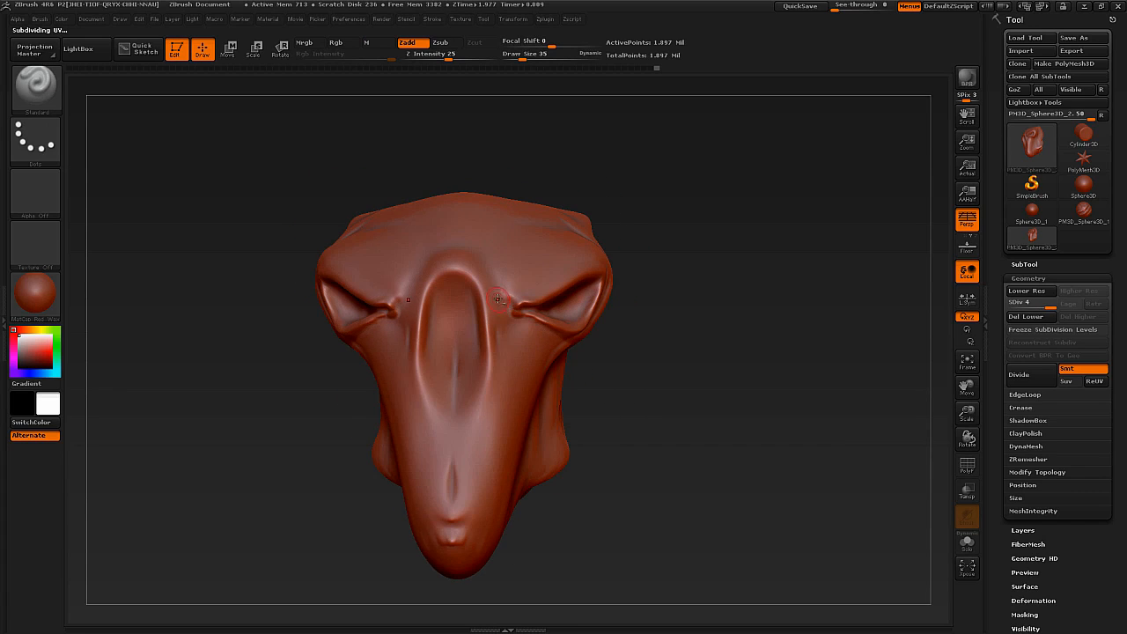
{"action": "left_click_drag", "start_coordinate": [504, 365], "coordinate": [484, 481]}
{"action": "left_click_drag", "start_coordinate": [510, 346], "coordinate": [500, 286]}
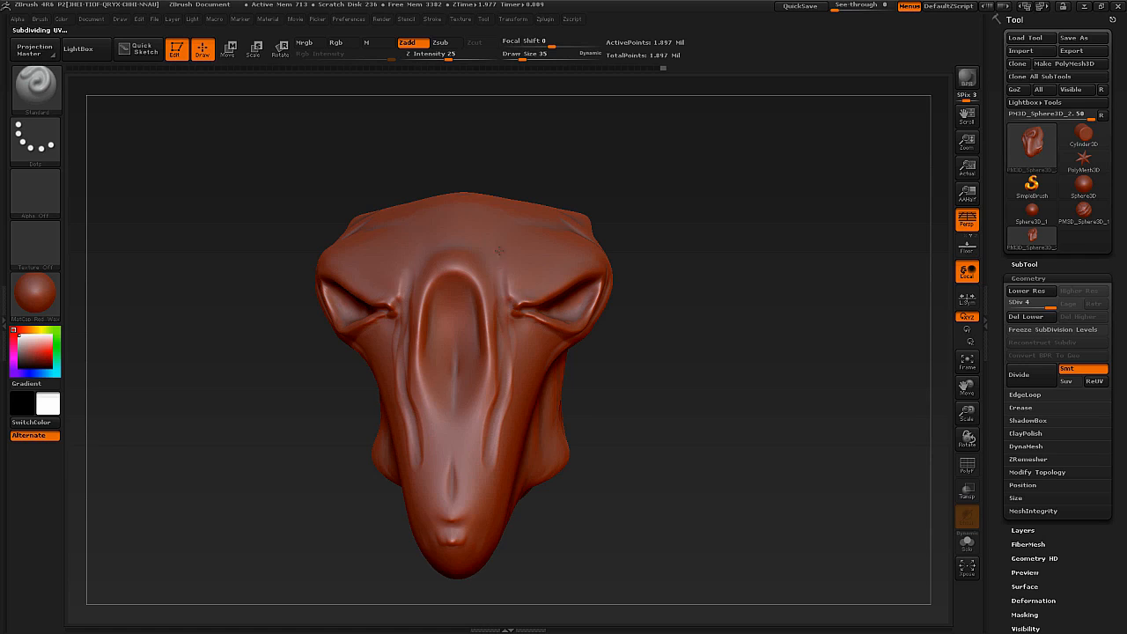
{"action": "right_click_drag", "start_coordinate": [494, 260], "coordinate": [583, 322]}
{"action": "mouse_move", "coordinate": [577, 322]}
{"action": "left_mouse_down"}
{"action": "mouse_move", "coordinate": [533, 358]}
{"action": "mouse_move", "coordinate": [556, 347]}
{"action": "mouse_move", "coordinate": [535, 373]}
{"action": "left_mouse_up"}
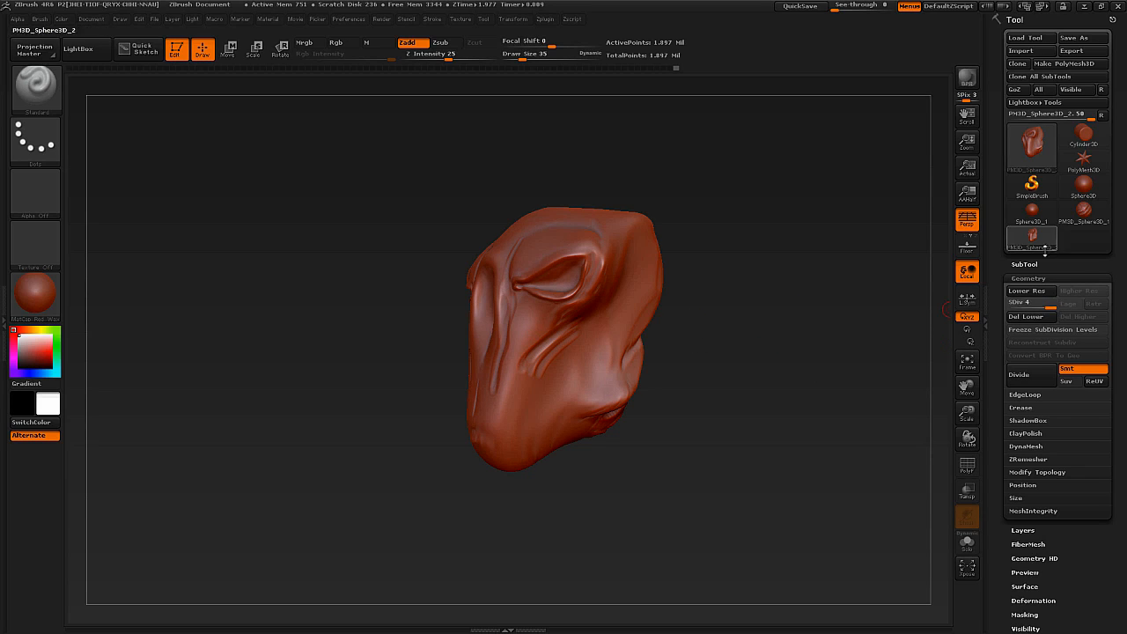
Compare the mesh's subdivision levels by stepping down to level 1 and back up to level 4.
{"action": "left_click", "coordinate": [1031, 305]}
{"action": "mouse_move", "coordinate": [1031, 306]}
{"action": "left_mouse_down"}
{"action": "mouse_move", "coordinate": [1021, 304]}
{"action": "mouse_move", "coordinate": [1037, 305]}
{"action": "left_mouse_up"}
{"action": "key", "text": "d"}
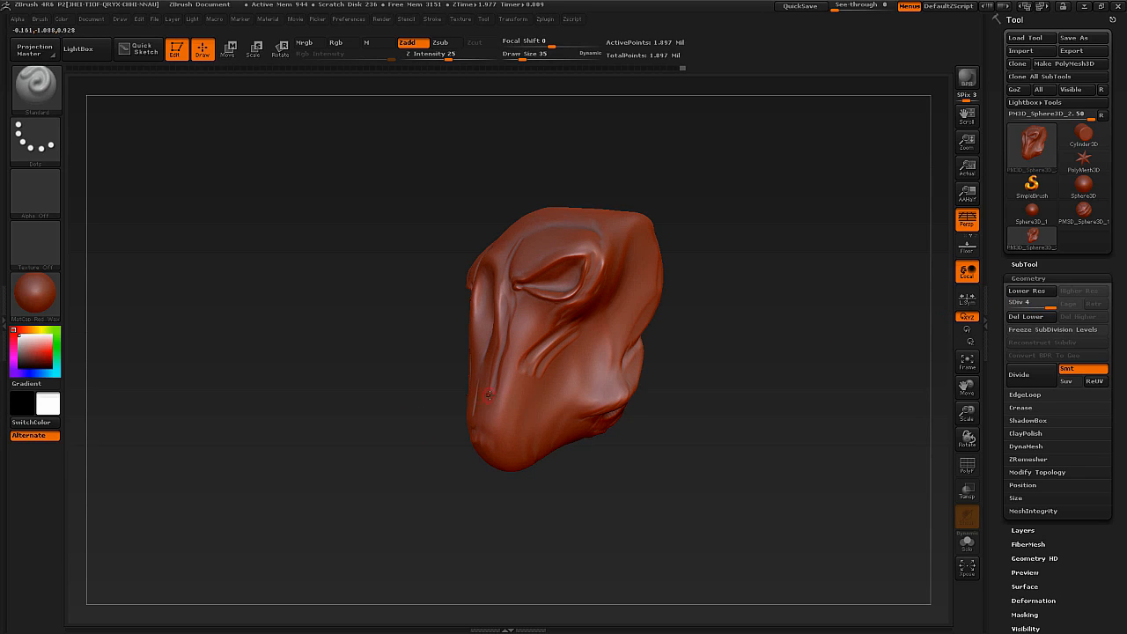
{"action": "right_click_drag", "start_coordinate": [493, 387], "coordinate": [502, 389]}
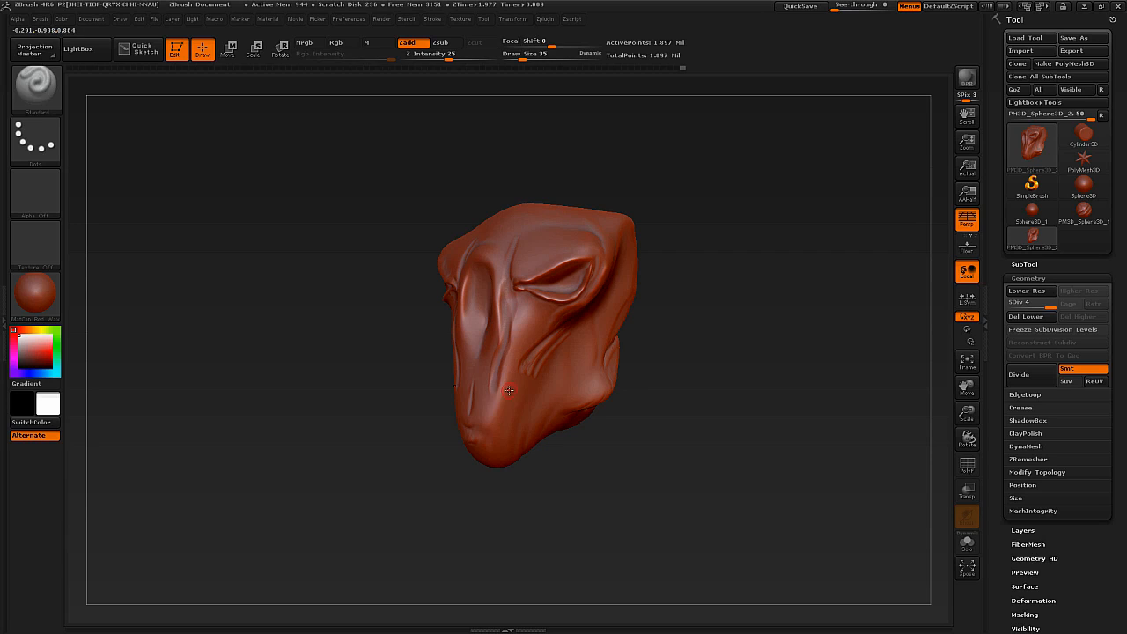
{"action": "right_click_drag", "start_coordinate": [492, 359], "coordinate": [496, 366]}
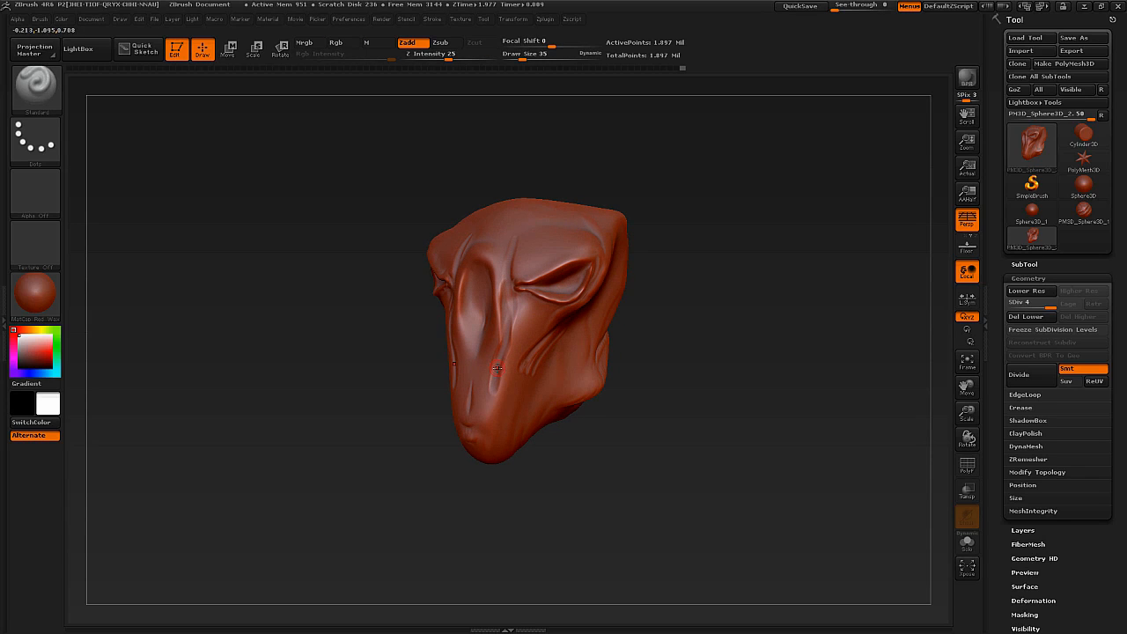
{"action": "key", "text": "shift"}
{"action": "key", "text": "shift+d"}
{"action": "key", "text": "shift+d"}
{"action": "key", "text": "shift+d"}
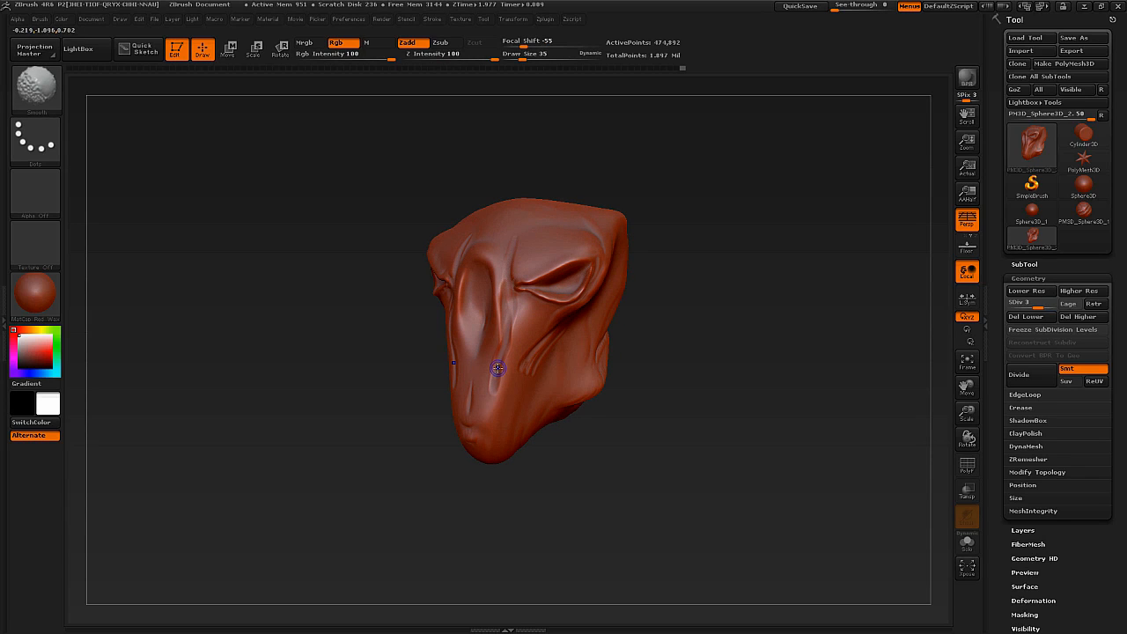
{"action": "key", "text": "shift"}
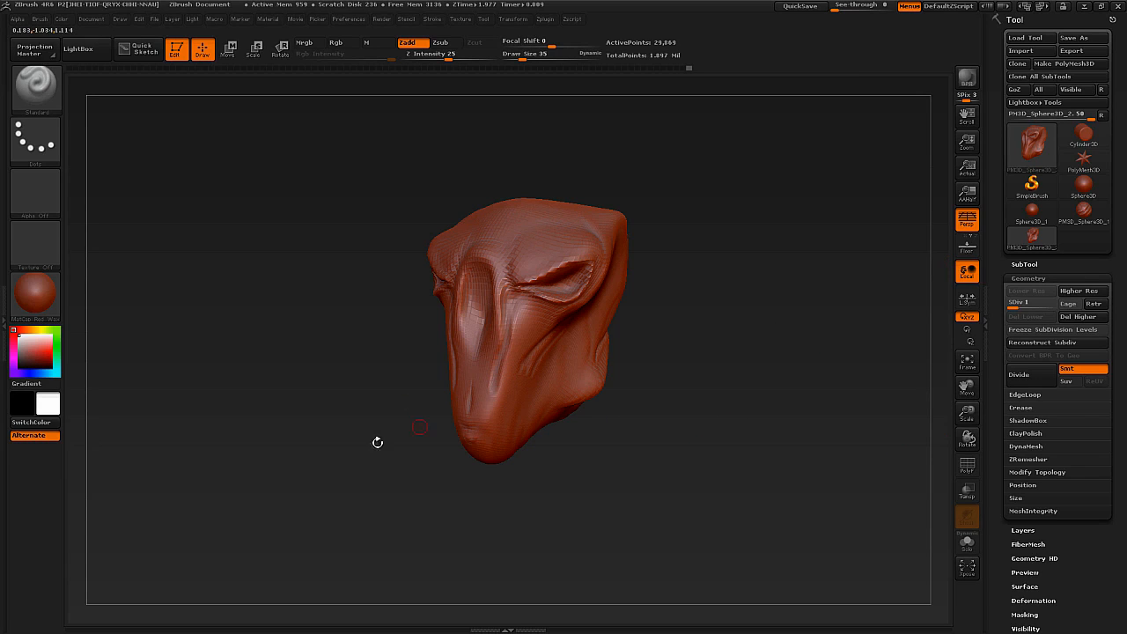
{"action": "key", "text": "d"}
{"action": "key", "text": "d"}
{"action": "key", "text": "d"}
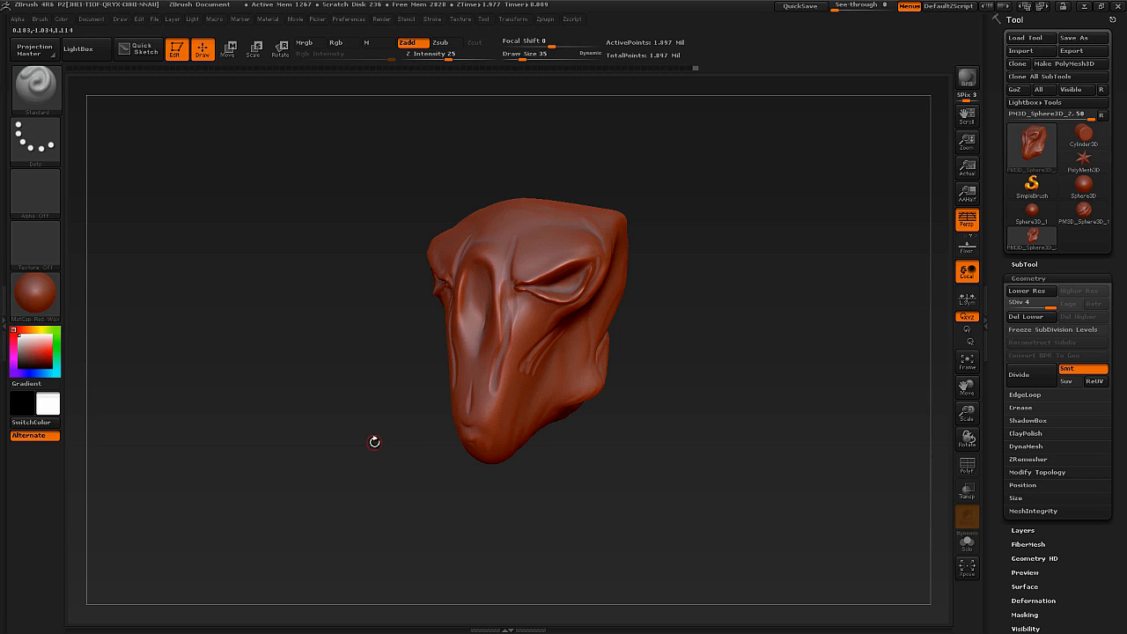
Sculpt a raised rim and folds around the central snout hollow with the Standard brush, and smooth the ridges beside it.
{"action": "mouse_move", "coordinate": [402, 344]}
{"action": "left_mouse_down"}
{"action": "mouse_move", "coordinate": [406, 362]}
{"action": "mouse_move", "coordinate": [432, 375]}
{"action": "left_mouse_up"}
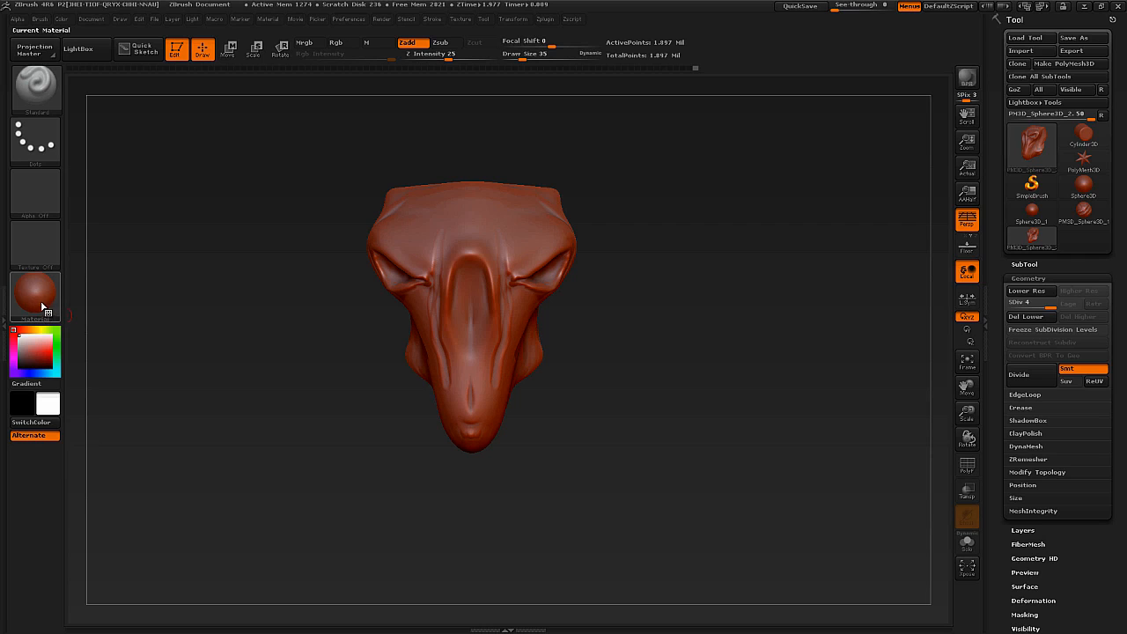
{"action": "left_click_drag", "start_coordinate": [588, 308], "coordinate": [500, 292]}
{"action": "right_click_drag", "start_coordinate": [500, 292], "coordinate": [497, 319]}
{"action": "mouse_move", "coordinate": [495, 320]}
{"action": "left_mouse_down"}
{"action": "mouse_move", "coordinate": [487, 274]}
{"action": "mouse_move", "coordinate": [452, 251]}
{"action": "mouse_move", "coordinate": [437, 320]}
{"action": "left_mouse_up"}
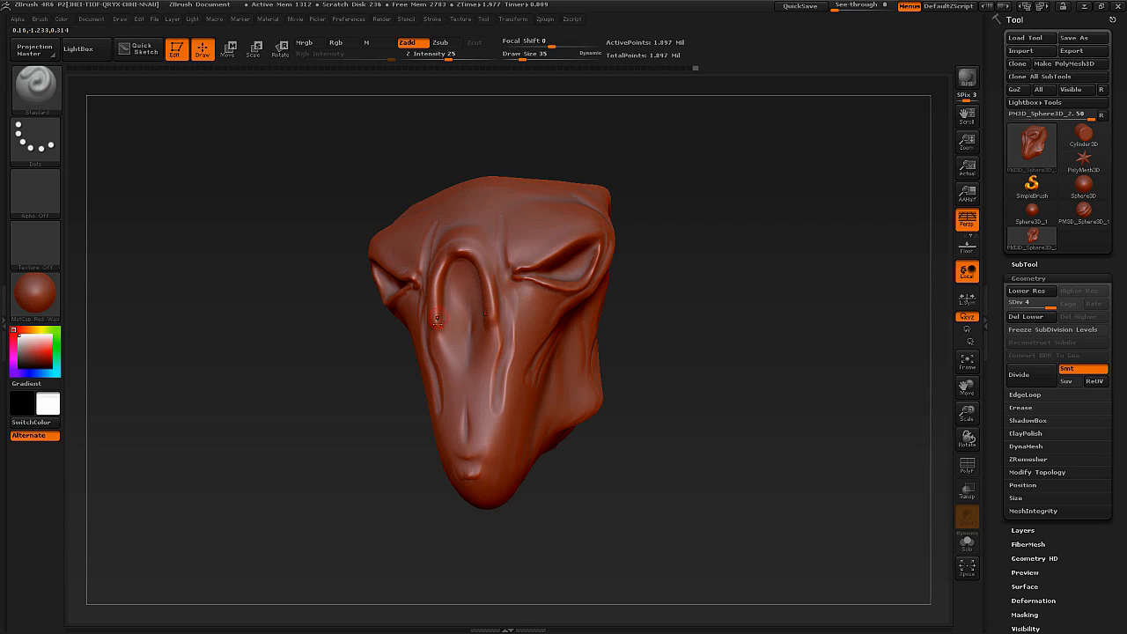
{"action": "left_click_drag", "start_coordinate": [452, 359], "coordinate": [460, 366]}
{"action": "right_click_drag", "start_coordinate": [460, 366], "coordinate": [501, 361]}
{"action": "key", "text": "shift"}
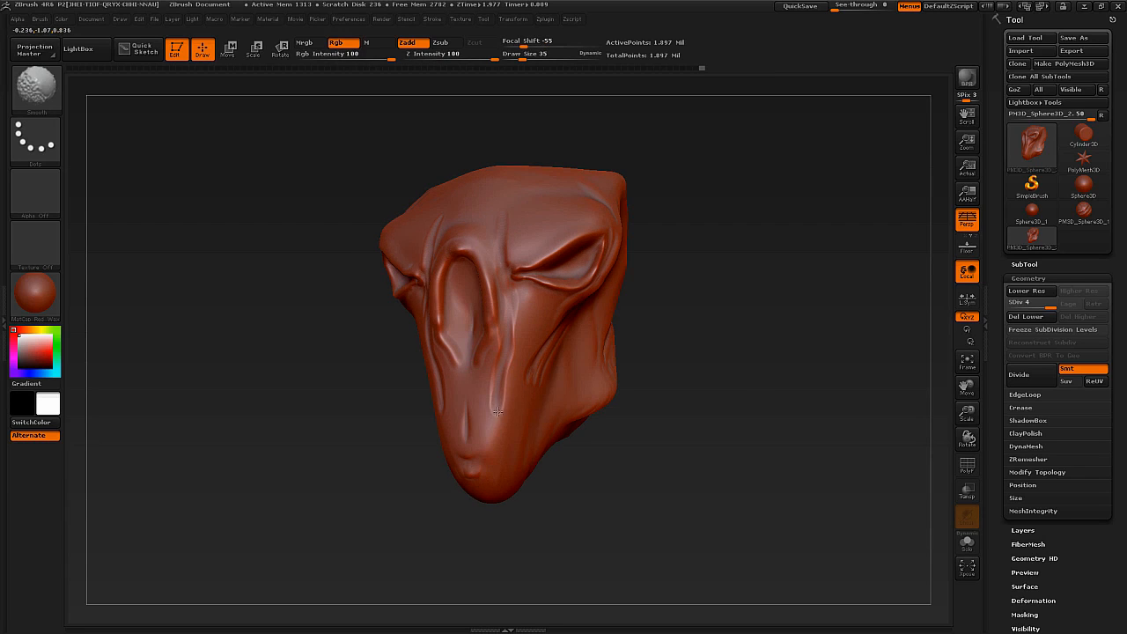
{"action": "mouse_move", "coordinate": [490, 400]}
{"action": "right_mouse_down"}
{"action": "mouse_move", "coordinate": [572, 310]}
{"action": "mouse_move", "coordinate": [483, 319]}
{"action": "right_mouse_up"}
Change the head's material to MatCap Gray.
{"action": "right_click_drag", "start_coordinate": [237, 402], "coordinate": [205, 420]}
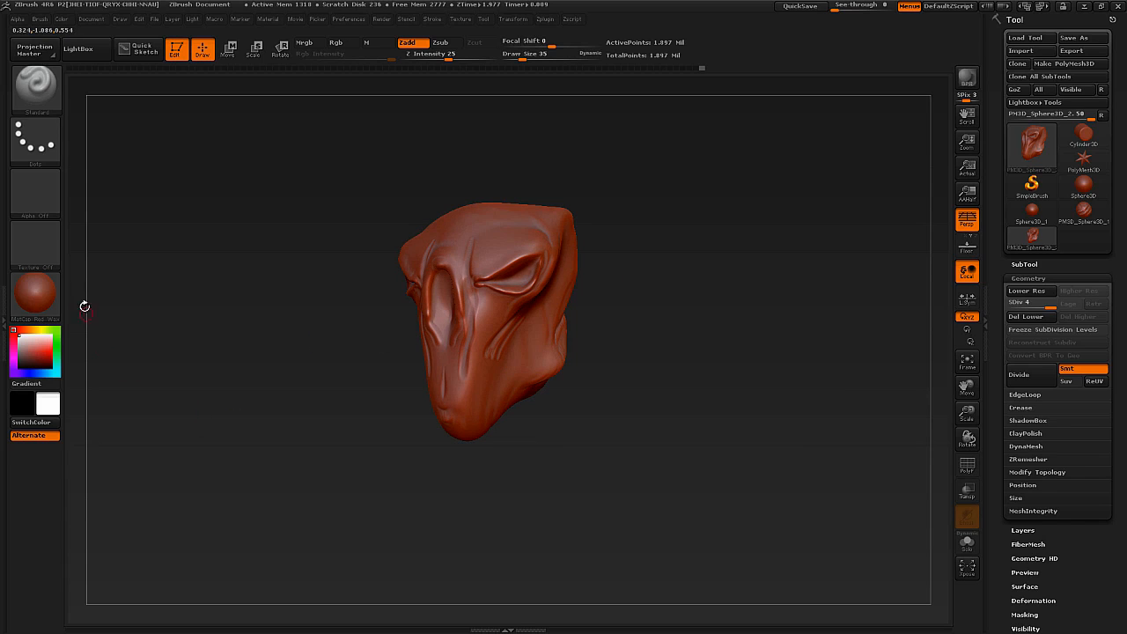
{"action": "mouse_move", "coordinate": [38, 299]}
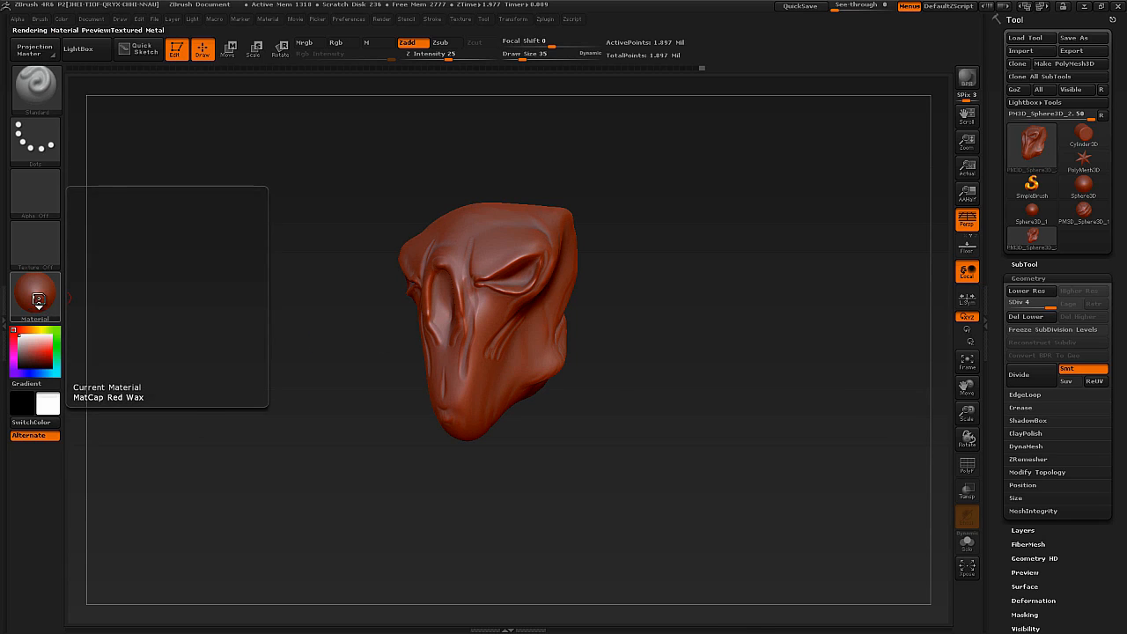
{"action": "left_click", "coordinate": [38, 300]}
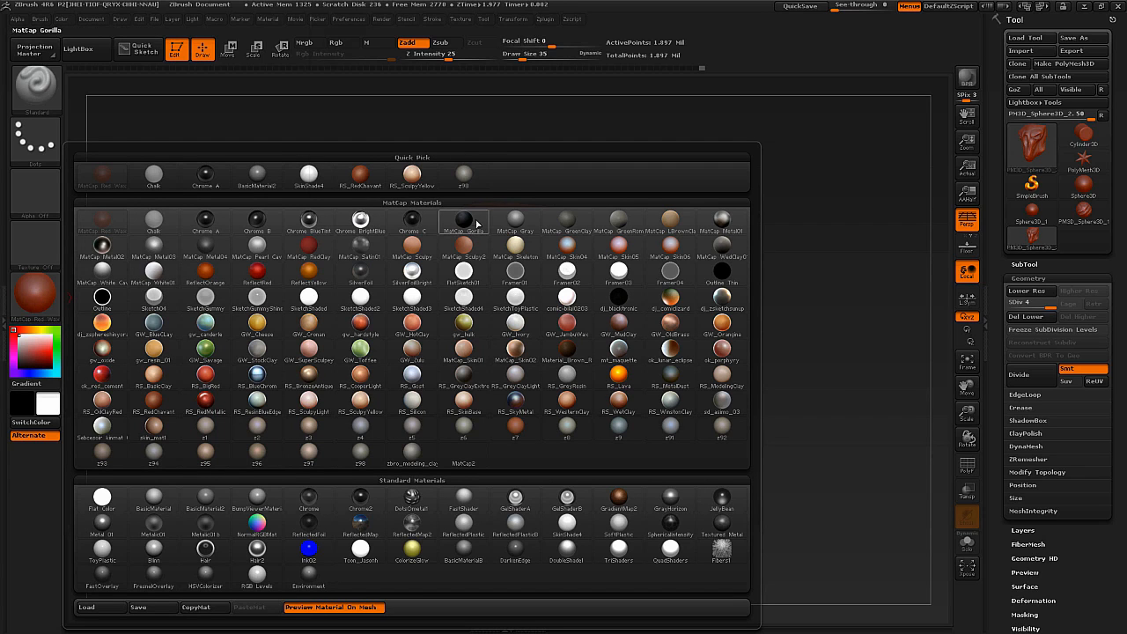
{"action": "mouse_move", "coordinate": [500, 226]}
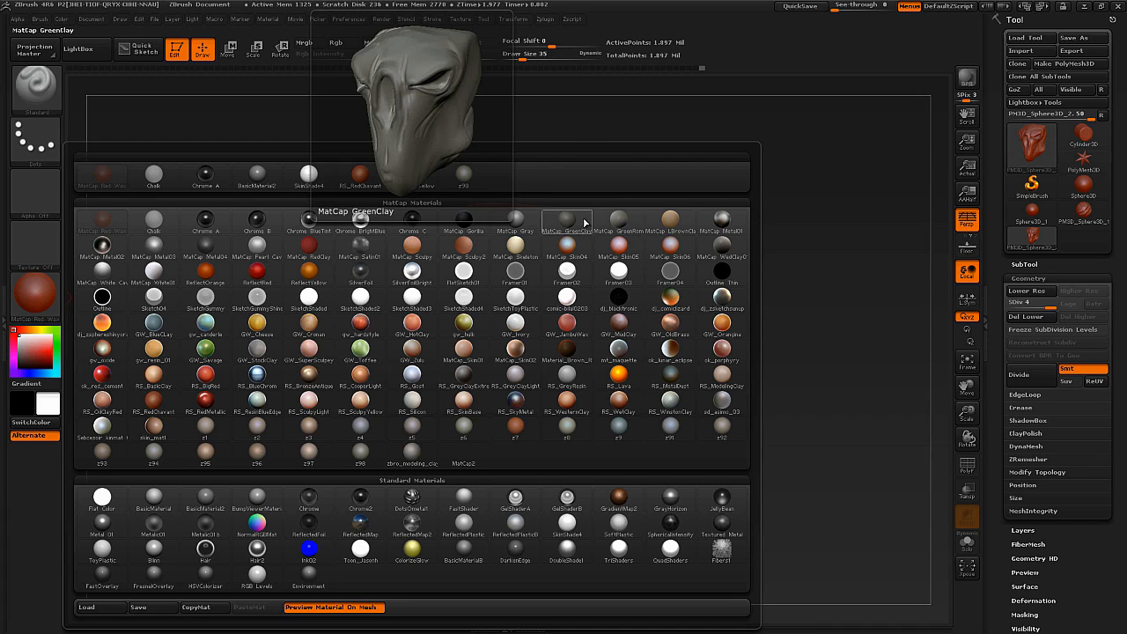
{"action": "left_click", "coordinate": [516, 220]}
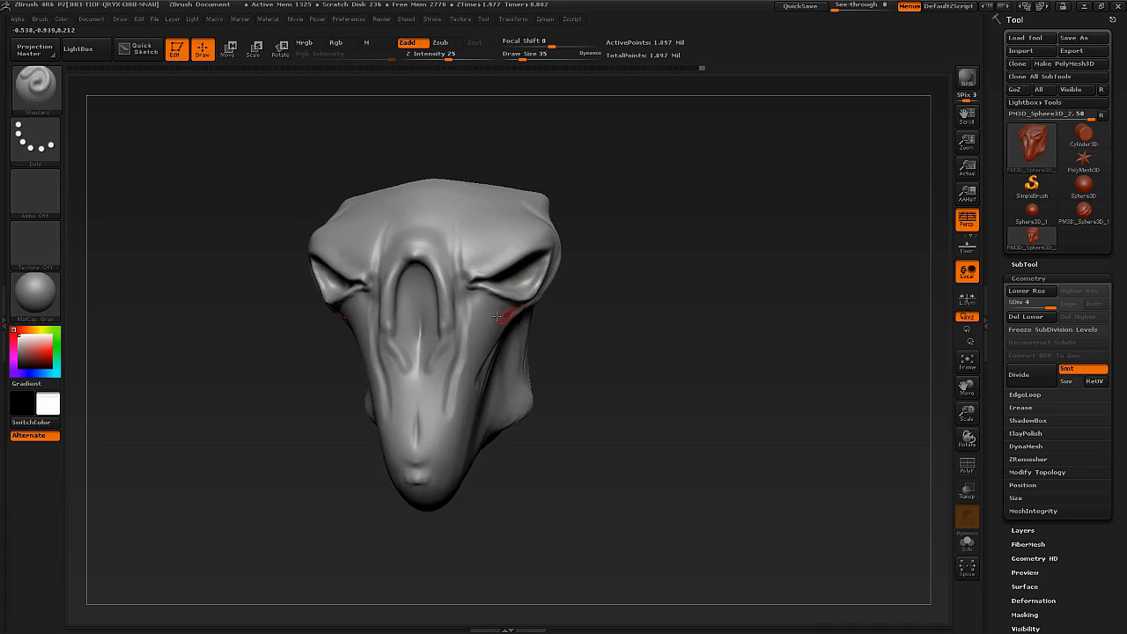
Try BasicMaterial and MatCap Metal03 on the head, viewing it from the side and front with each.
{"action": "right_click_drag", "start_coordinate": [529, 335], "coordinate": [522, 291]}
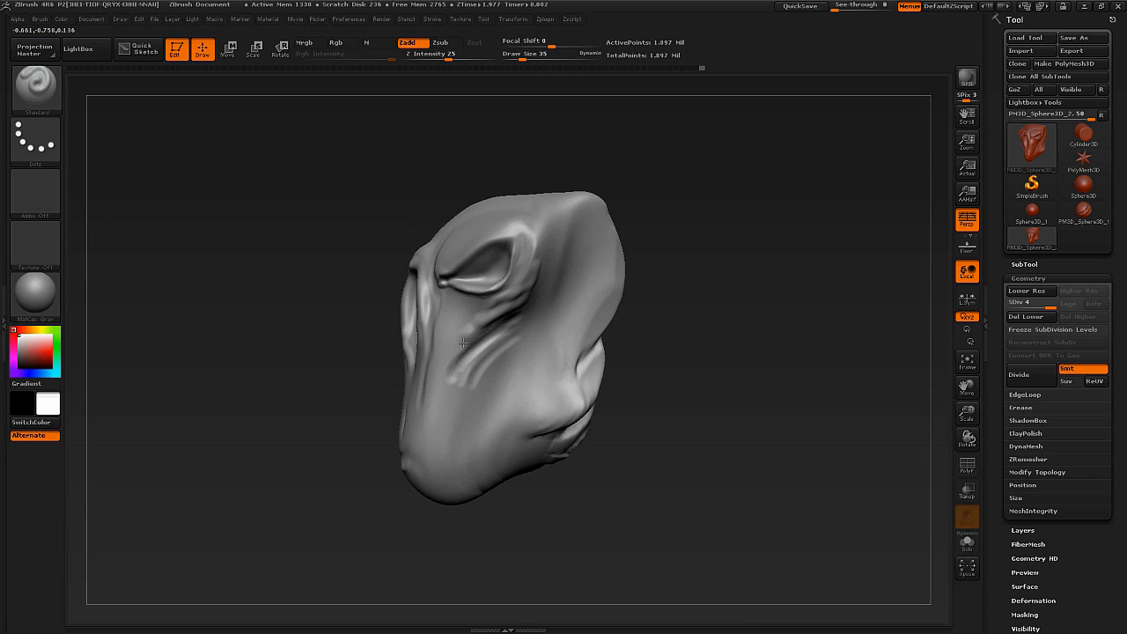
{"action": "right_click_drag", "start_coordinate": [446, 379], "coordinate": [449, 484]}
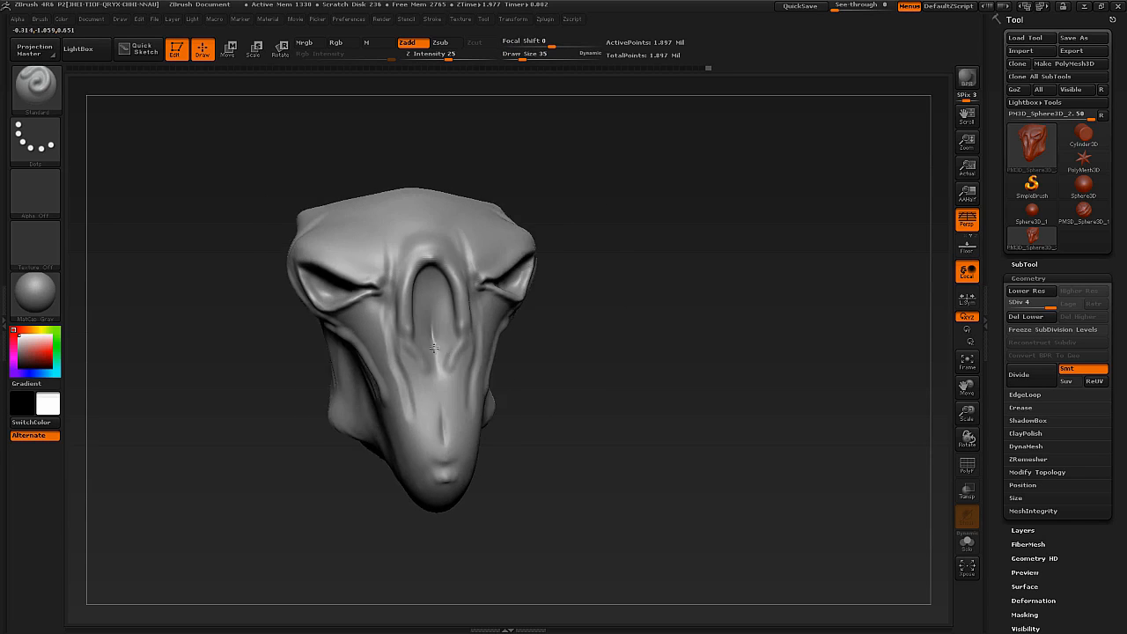
{"action": "left_click", "coordinate": [36, 300]}
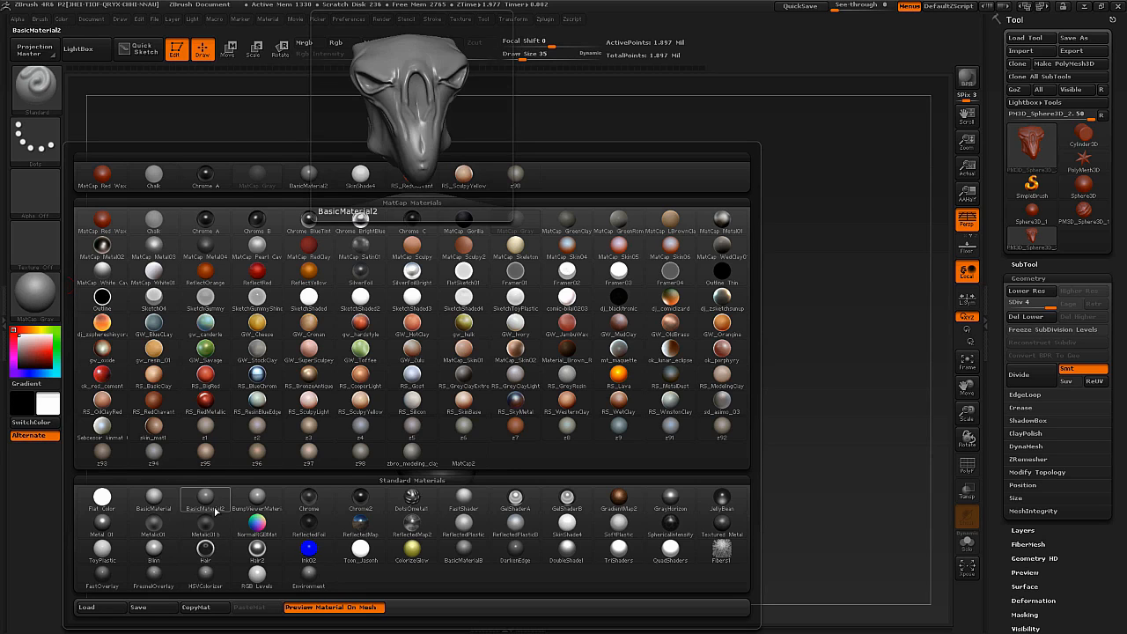
{"action": "left_click", "coordinate": [157, 501]}
{"action": "right_click_drag", "start_coordinate": [288, 410], "coordinate": [446, 360]}
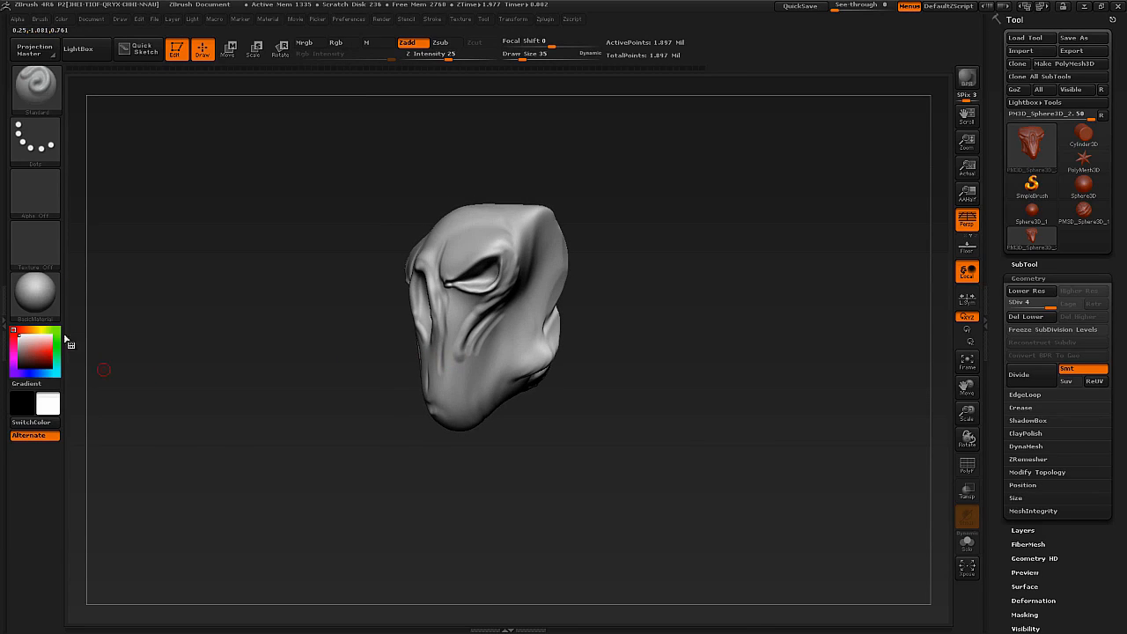
{"action": "left_click", "coordinate": [35, 292]}
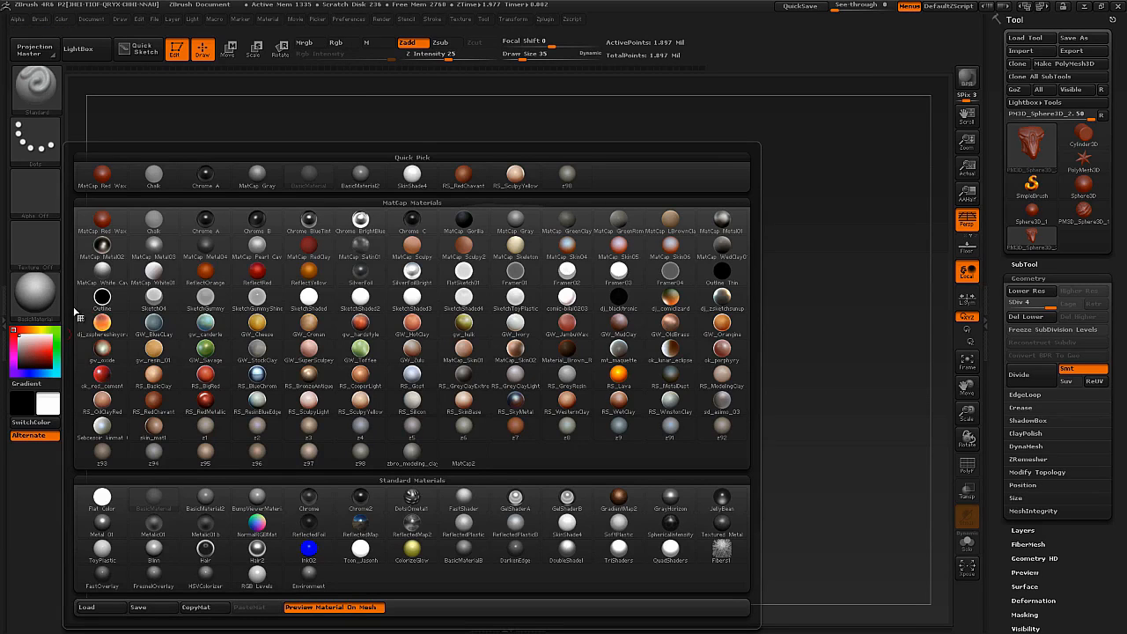
{"action": "left_click", "coordinate": [154, 251]}
{"action": "left_click_drag", "start_coordinate": [246, 269], "coordinate": [199, 335]}
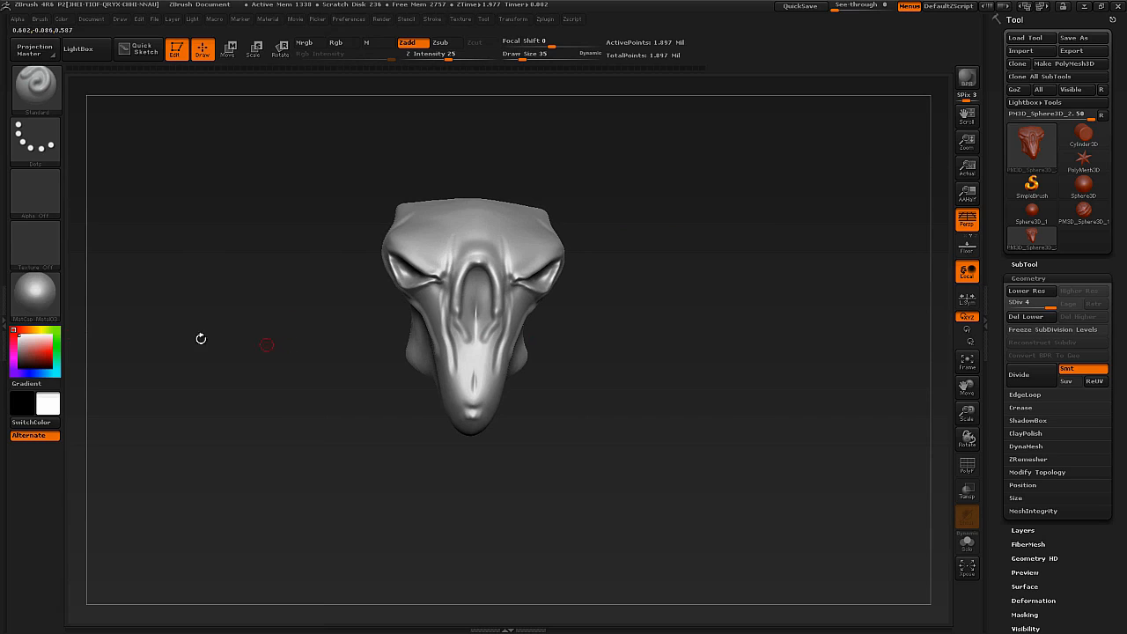
Change the head's material to MatCap Red Wax.
{"action": "left_click", "coordinate": [39, 303]}
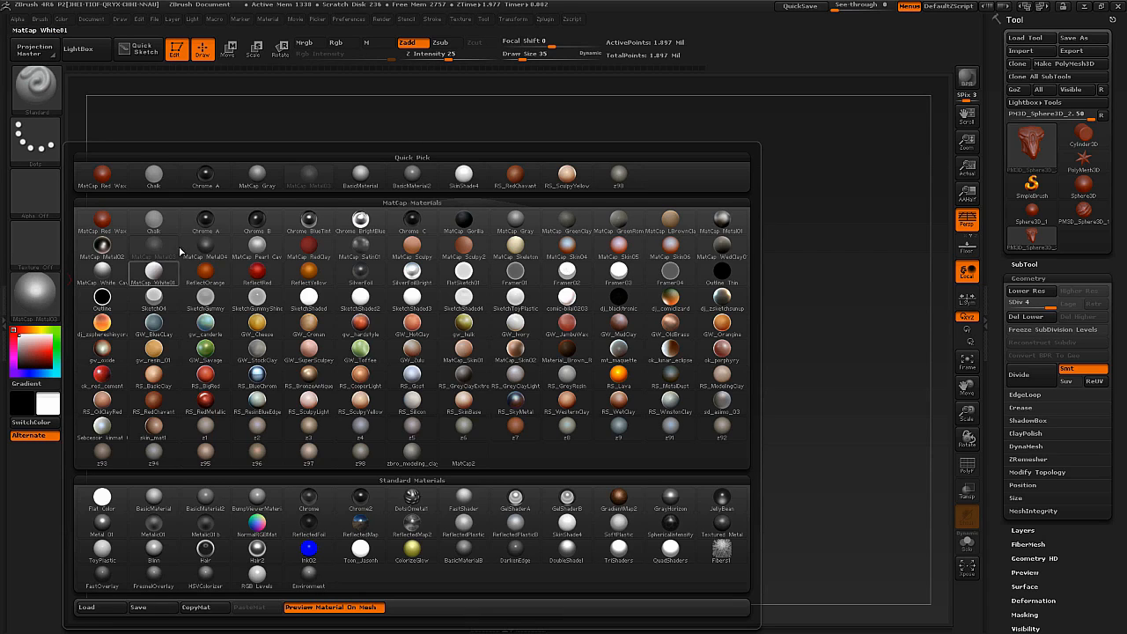
{"action": "left_click", "coordinate": [103, 220]}
{"action": "left_click_drag", "start_coordinate": [260, 305], "coordinate": [315, 350]}
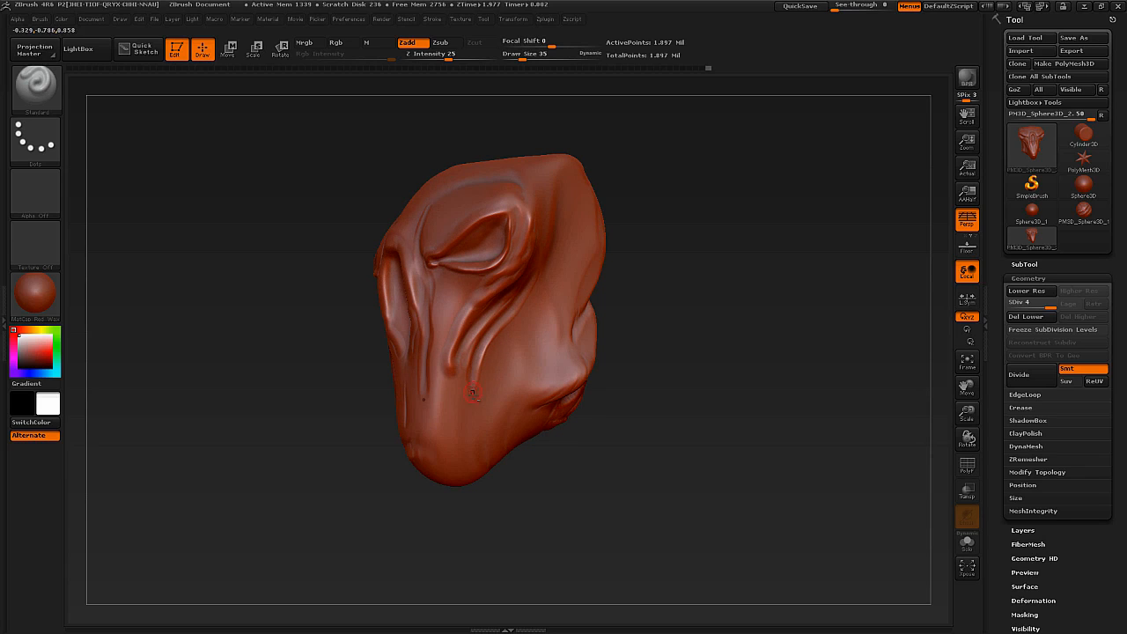
Extend the long cheek ridge from the back of the head to the snout with the Standard brush and smooth around it.
{"action": "key", "text": "shift"}
{"action": "left_click_drag", "start_coordinate": [475, 382], "coordinate": [476, 366], "text": "shift"}
{"action": "mouse_move", "coordinate": [339, 352]}
{"action": "left_mouse_down"}
{"action": "mouse_move", "coordinate": [318, 331]}
{"action": "mouse_move", "coordinate": [267, 322]}
{"action": "mouse_move", "coordinate": [275, 348]}
{"action": "left_mouse_up"}
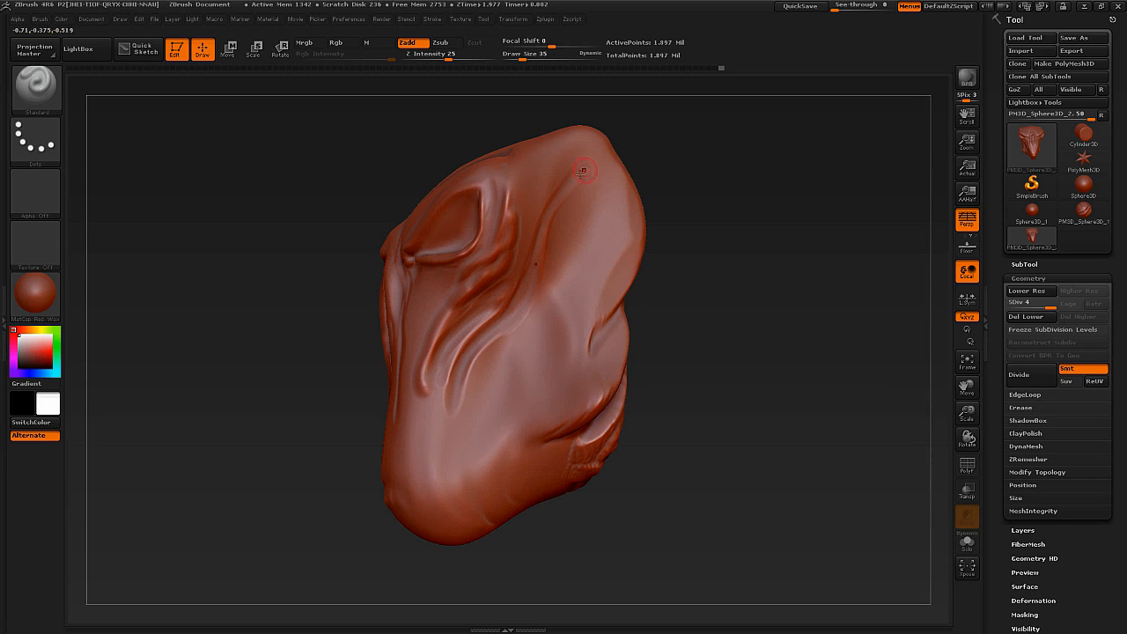
{"action": "mouse_move", "coordinate": [527, 290]}
{"action": "left_mouse_down"}
{"action": "mouse_move", "coordinate": [467, 361]}
{"action": "mouse_move", "coordinate": [449, 445]}
{"action": "left_mouse_up"}
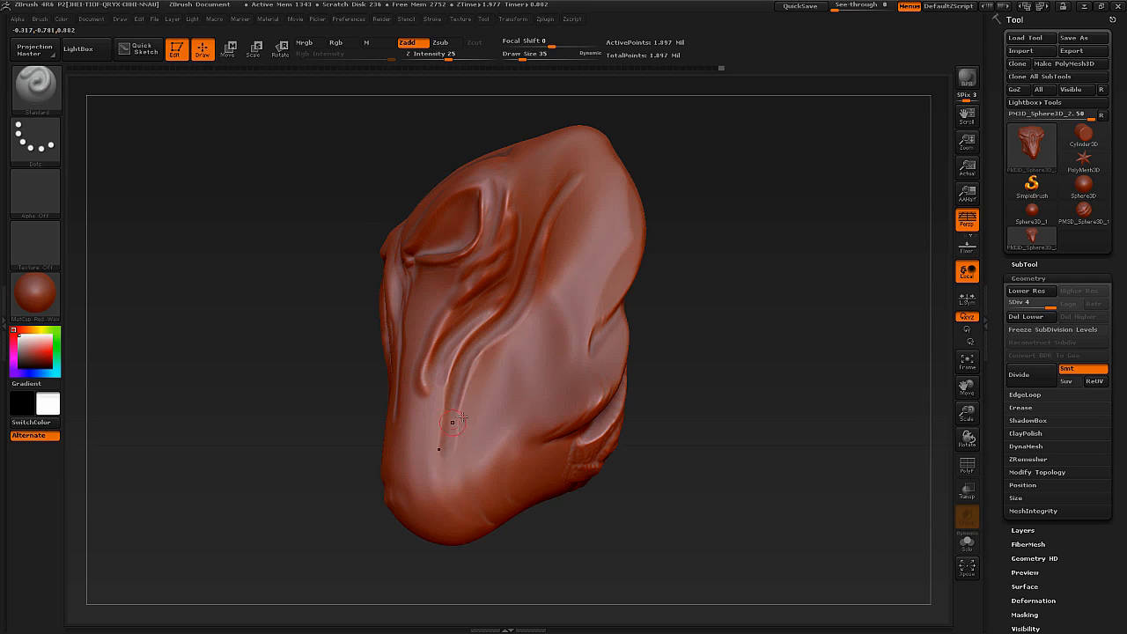
{"action": "left_click_drag", "start_coordinate": [330, 383], "coordinate": [457, 384]}
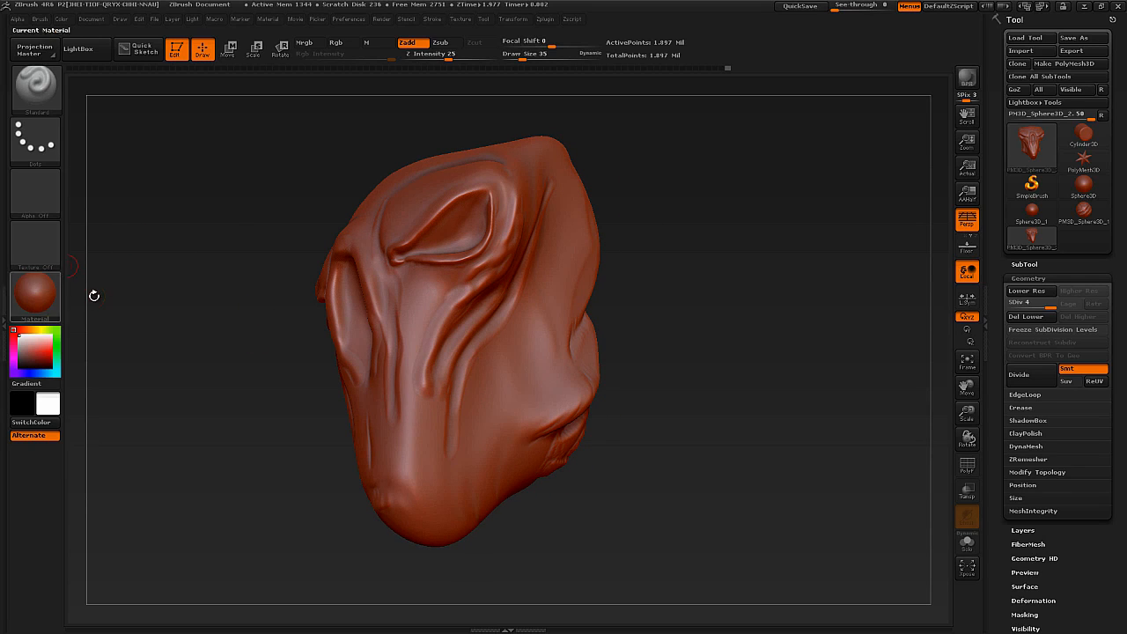
{"action": "mouse_move", "coordinate": [423, 356]}
{"action": "right_mouse_down", "text": "ctrl"}
{"action": "mouse_move", "coordinate": [415, 328]}
{"action": "mouse_move", "coordinate": [453, 344]}
{"action": "mouse_move", "coordinate": [451, 331]}
{"action": "mouse_move", "coordinate": [462, 334]}
{"action": "right_mouse_up", "text": "ctrl"}
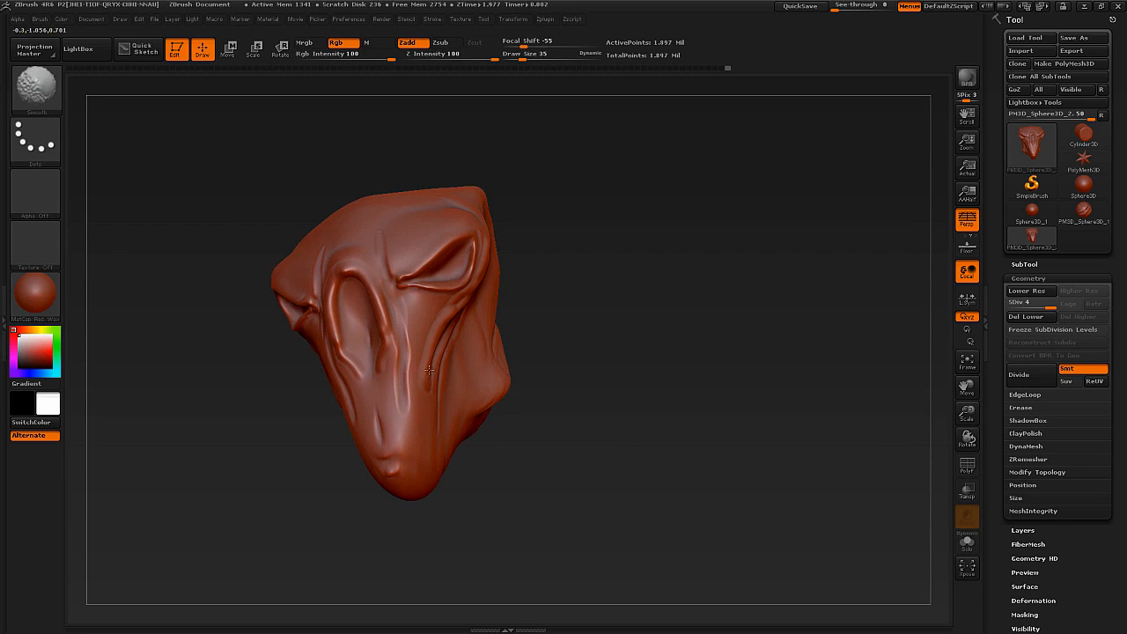
{"action": "left_click_drag", "start_coordinate": [429, 369], "coordinate": [421, 379], "text": "shift"}
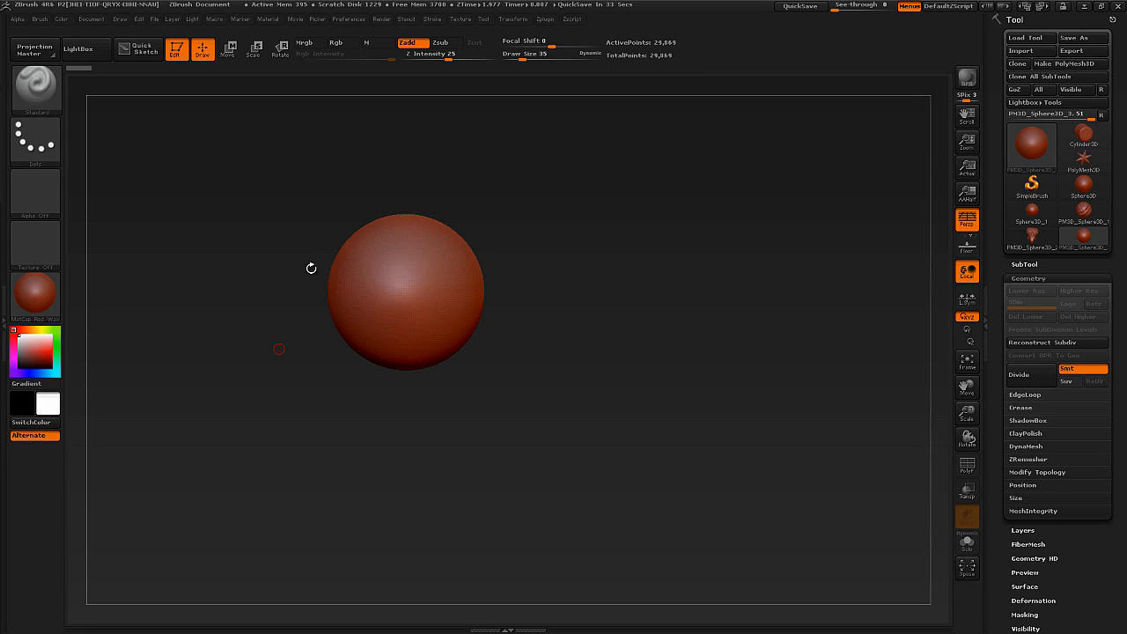
Undo the test stroke on the new sphere and change its material to MatCap Gray.
{"action": "left_click_drag", "start_coordinate": [431, 283], "coordinate": [433, 282], "text": "alt"}
{"action": "key", "text": "ctrl+z"}
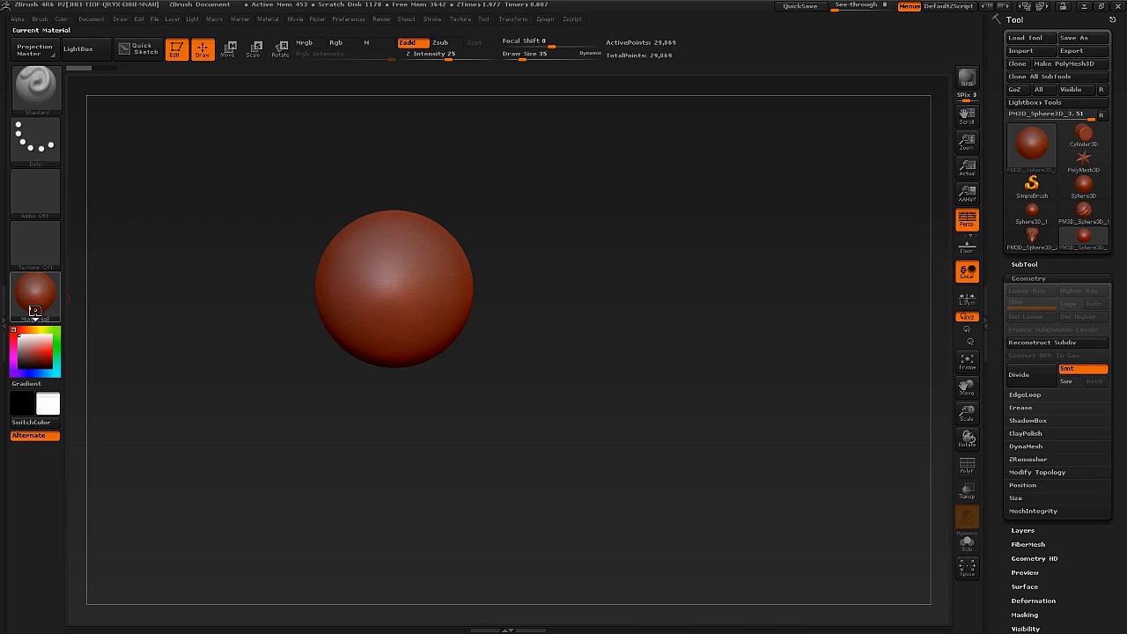
{"action": "left_click", "coordinate": [34, 293]}
{"action": "left_click", "coordinate": [255, 176]}
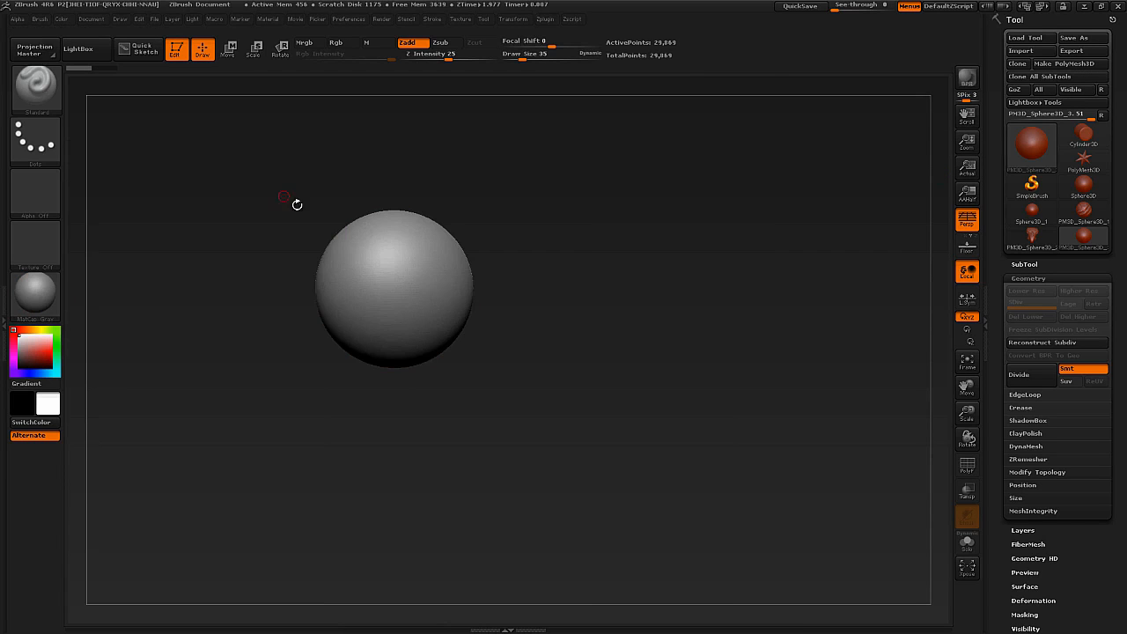
Sculpt symmetrical brows, a nose, a frowning mouth and cheek creases on the sphere with the Standard brush, and check its wireframe.
{"action": "right_click_drag", "start_coordinate": [432, 290], "coordinate": [478, 333], "text": "ctrl"}
{"action": "right_click", "coordinate": [460, 341]}
{"action": "key", "text": "s"}
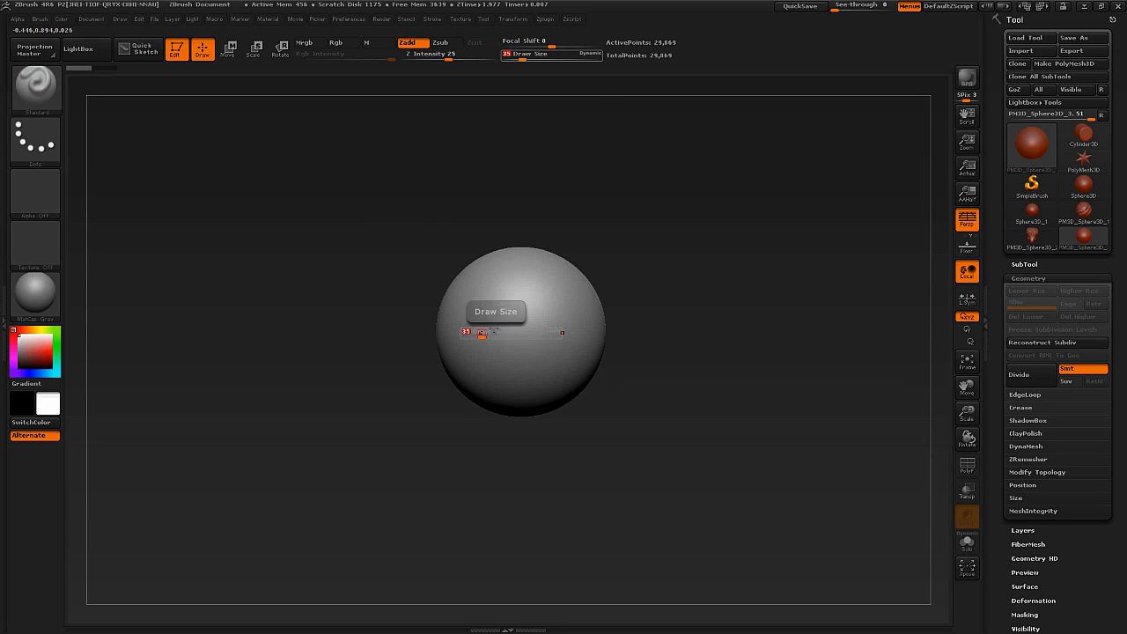
{"action": "mouse_move", "coordinate": [490, 328]}
{"action": "left_mouse_down"}
{"action": "mouse_move", "coordinate": [469, 303]}
{"action": "mouse_move", "coordinate": [485, 310]}
{"action": "mouse_move", "coordinate": [470, 312]}
{"action": "left_mouse_up"}
{"action": "key", "text": "s"}
{"action": "left_click_drag", "start_coordinate": [523, 351], "coordinate": [522, 363]}
{"action": "right_click_drag", "start_coordinate": [508, 376], "coordinate": [508, 363]}
{"action": "mouse_move", "coordinate": [506, 392]}
{"action": "left_mouse_down"}
{"action": "mouse_move", "coordinate": [535, 394]}
{"action": "mouse_move", "coordinate": [507, 407]}
{"action": "left_mouse_up"}
{"action": "mouse_move", "coordinate": [508, 410]}
{"action": "right_mouse_down"}
{"action": "mouse_move", "coordinate": [498, 432]}
{"action": "mouse_move", "coordinate": [509, 439]}
{"action": "right_mouse_up"}
{"action": "right_click_drag", "start_coordinate": [509, 438], "coordinate": [570, 383], "text": "ctrl"}
{"action": "left_click_drag", "start_coordinate": [577, 370], "coordinate": [552, 401]}
{"action": "mouse_move", "coordinate": [555, 401]}
{"action": "right_mouse_down"}
{"action": "mouse_move", "coordinate": [599, 390]}
{"action": "mouse_move", "coordinate": [568, 384]}
{"action": "mouse_move", "coordinate": [544, 347]}
{"action": "mouse_move", "coordinate": [585, 371]}
{"action": "mouse_move", "coordinate": [587, 358]}
{"action": "mouse_move", "coordinate": [573, 420]}
{"action": "mouse_move", "coordinate": [552, 335]}
{"action": "mouse_move", "coordinate": [574, 388]}
{"action": "right_mouse_up"}
{"action": "key", "text": "shift+f"}
{"action": "key", "text": "shift+f"}
{"action": "key", "text": "shift+f"}
{"action": "key", "text": "shift+f"}
Pull a neck down from the underside of the sphere with the Move brush at draw size 362.
{"action": "key", "text": "b"}
{"action": "key", "text": "m"}
{"action": "key", "text": "v"}
{"action": "key", "text": "s"}
{"action": "left_click_drag", "start_coordinate": [584, 384], "coordinate": [606, 389]}
{"action": "right_click_drag", "start_coordinate": [608, 390], "coordinate": [586, 396]}
{"action": "key", "text": "s"}
{"action": "mouse_move", "coordinate": [588, 396]}
{"action": "left_mouse_down"}
{"action": "mouse_move", "coordinate": [601, 396]}
{"action": "mouse_move", "coordinate": [611, 435]}
{"action": "left_mouse_up"}
{"action": "right_click_drag", "start_coordinate": [611, 435], "coordinate": [618, 415]}
{"action": "mouse_move", "coordinate": [593, 435]}
{"action": "left_mouse_down"}
{"action": "mouse_move", "coordinate": [574, 460]}
{"action": "mouse_move", "coordinate": [567, 452]}
{"action": "left_mouse_up"}
{"action": "mouse_move", "coordinate": [568, 453]}
{"action": "right_mouse_down"}
{"action": "mouse_move", "coordinate": [593, 428]}
{"action": "mouse_move", "coordinate": [590, 400]}
{"action": "right_mouse_up"}
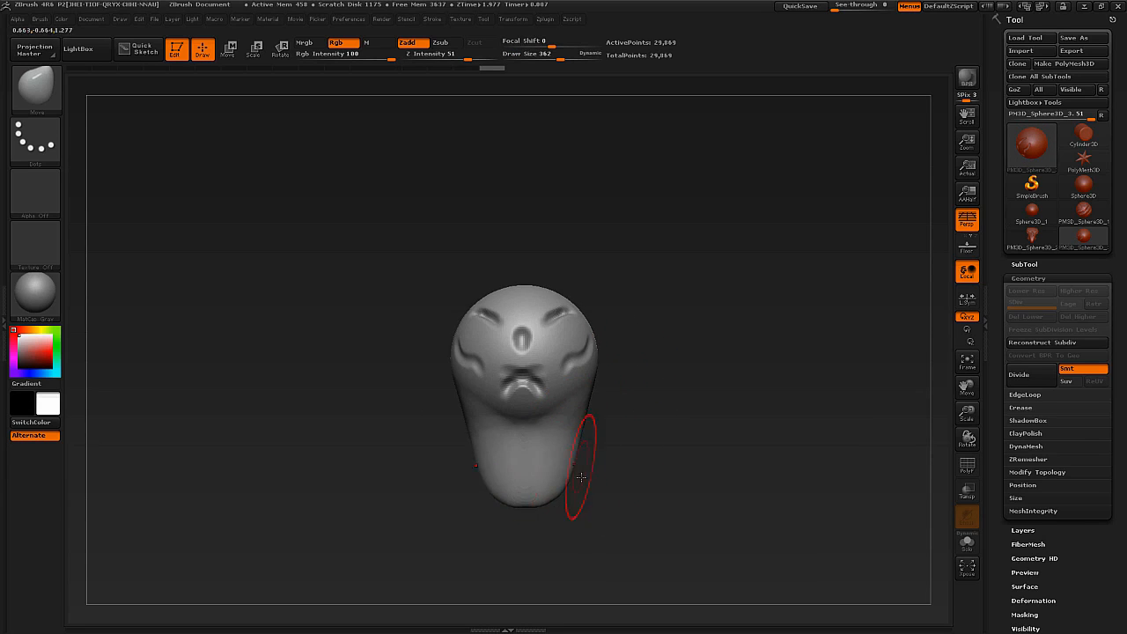
Widen the lower end of the neck with the Move brush and inspect its stretched polygons in the wireframe.
{"action": "mouse_move", "coordinate": [528, 490]}
{"action": "right_mouse_down"}
{"action": "mouse_move", "coordinate": [584, 498]}
{"action": "mouse_move", "coordinate": [583, 478]}
{"action": "right_mouse_up"}
{"action": "left_click_drag", "start_coordinate": [547, 468], "coordinate": [540, 477]}
{"action": "key", "text": "shift+f"}
{"action": "mouse_move", "coordinate": [528, 509]}
{"action": "right_mouse_down", "text": "alt"}
{"action": "mouse_move", "coordinate": [513, 429]}
{"action": "mouse_move", "coordinate": [504, 480]}
{"action": "mouse_move", "coordinate": [516, 435]}
{"action": "mouse_move", "coordinate": [520, 447]}
{"action": "mouse_move", "coordinate": [505, 374]}
{"action": "right_mouse_up", "text": "alt"}
{"action": "key", "text": "shift+f"}
{"action": "right_click_drag", "start_coordinate": [506, 375], "coordinate": [501, 384]}
Try sculpting detail on the stretched neck with the Standard brush at draw size 62, and undo the last strokes.
{"action": "key", "text": "b"}
{"action": "key", "text": "s"}
{"action": "key", "text": "t"}
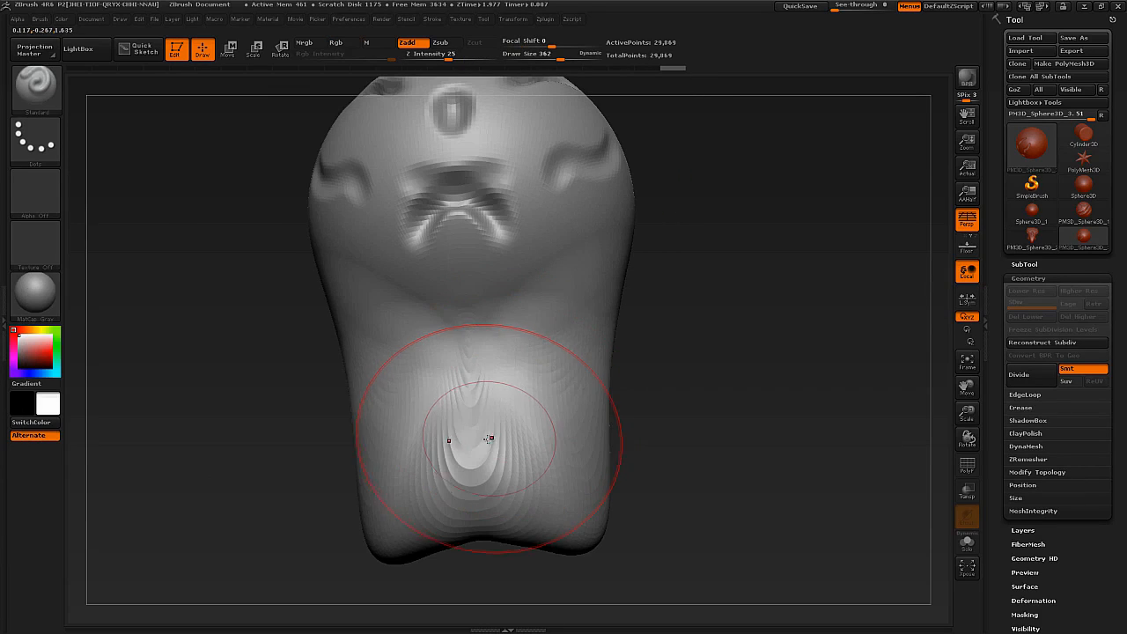
{"action": "key", "text": "s"}
{"action": "mouse_move", "coordinate": [487, 441]}
{"action": "left_mouse_down"}
{"action": "mouse_move", "coordinate": [454, 442]}
{"action": "mouse_move", "coordinate": [496, 474]}
{"action": "mouse_move", "coordinate": [544, 424]}
{"action": "left_mouse_up"}
{"action": "right_click_drag", "start_coordinate": [559, 419], "coordinate": [505, 400]}
{"action": "left_click_drag", "start_coordinate": [554, 390], "coordinate": [525, 441], "text": "shift"}
{"action": "right_click_drag", "start_coordinate": [525, 441], "coordinate": [573, 412]}
{"action": "mouse_move", "coordinate": [549, 367]}
{"action": "left_mouse_down"}
{"action": "mouse_move", "coordinate": [515, 448]}
{"action": "mouse_move", "coordinate": [457, 473]}
{"action": "mouse_move", "coordinate": [465, 409]}
{"action": "left_mouse_up"}
{"action": "key", "text": "ctrl+z"}
{"action": "key", "text": "ctrl+z"}
{"action": "key", "text": "ctrl+z"}
{"action": "key", "text": "ctrl+z"}
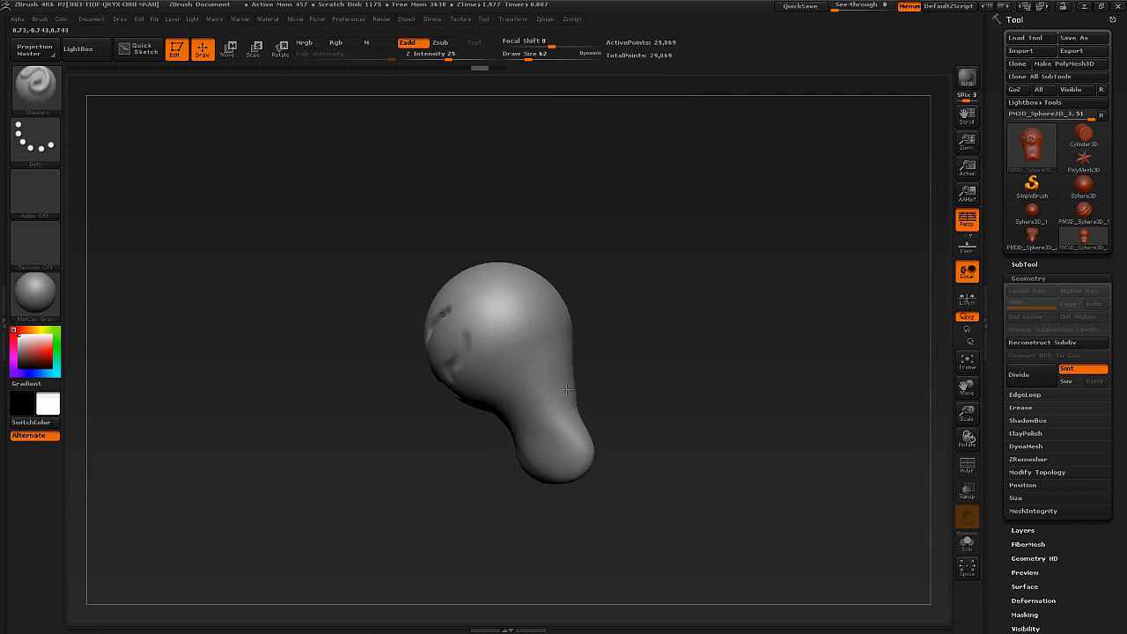
Collapse the tray holding the Tool palette and expand it again.
{"action": "right_click_drag", "start_coordinate": [557, 392], "coordinate": [609, 371]}
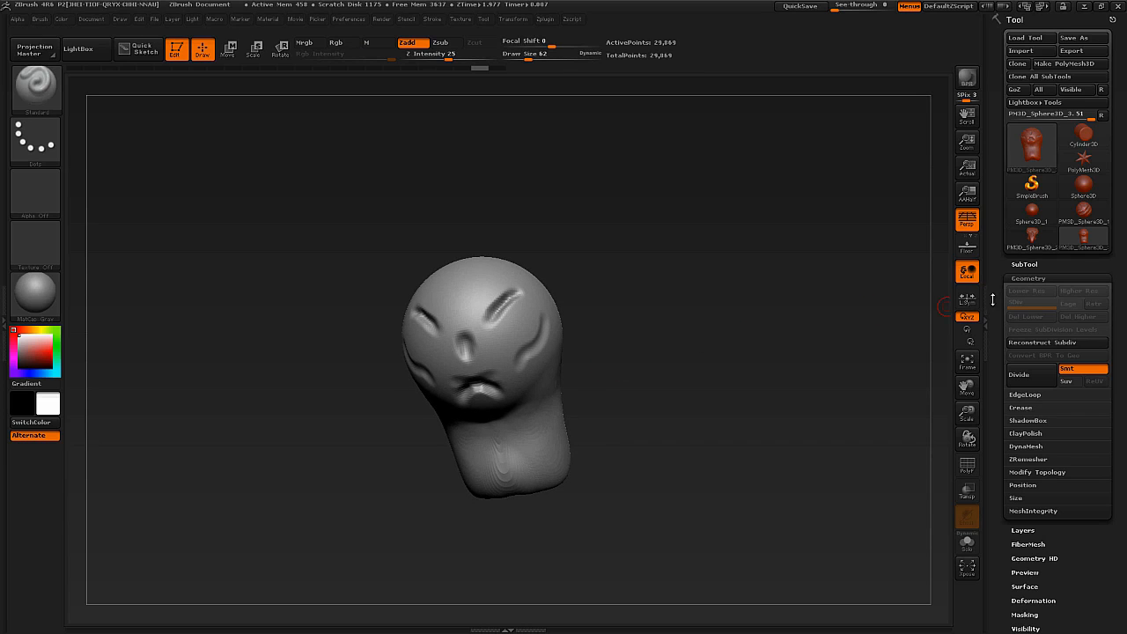
{"action": "left_click", "coordinate": [990, 284]}
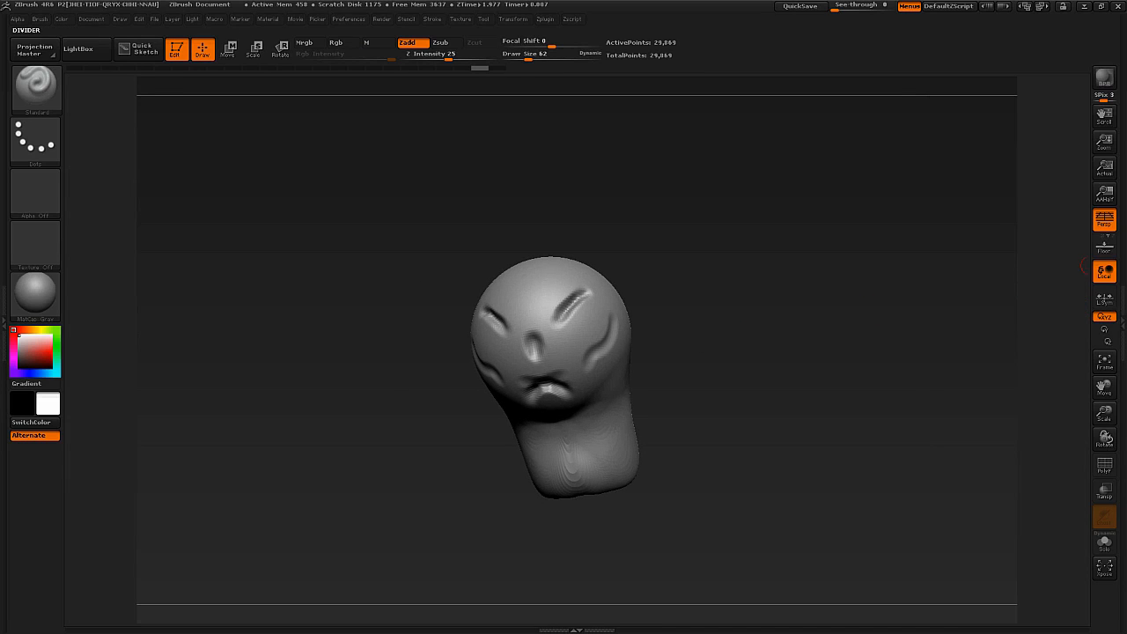
{"action": "left_click", "coordinate": [1110, 280]}
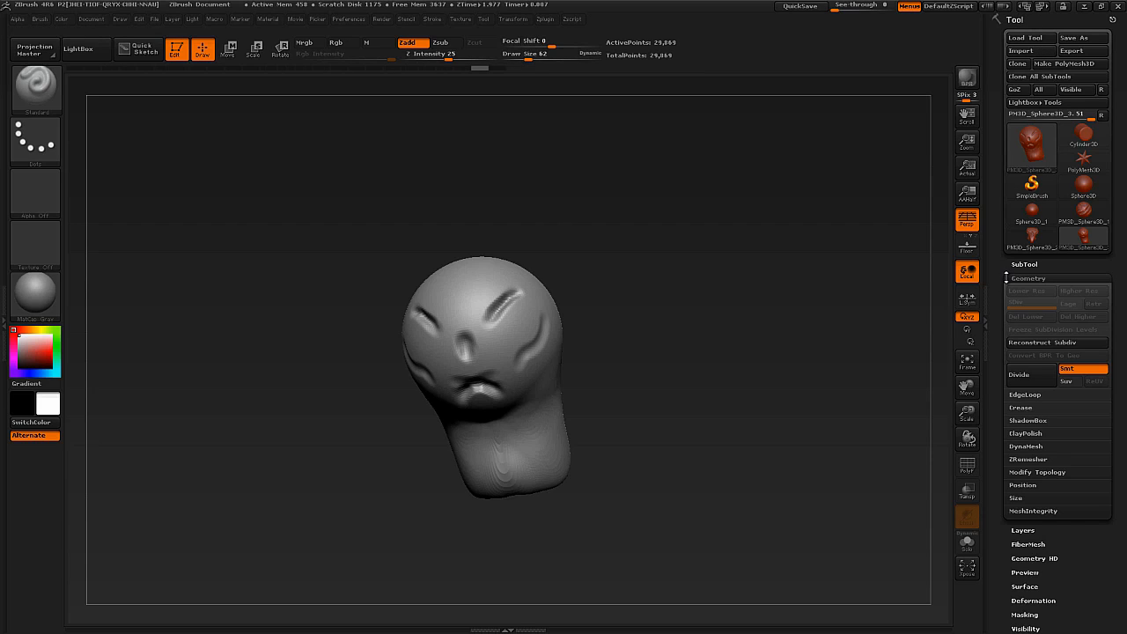
Turn on DynaMesh for the sculpt at resolution 128.
{"action": "left_click_drag", "start_coordinate": [1001, 284], "coordinate": [999, 268]}
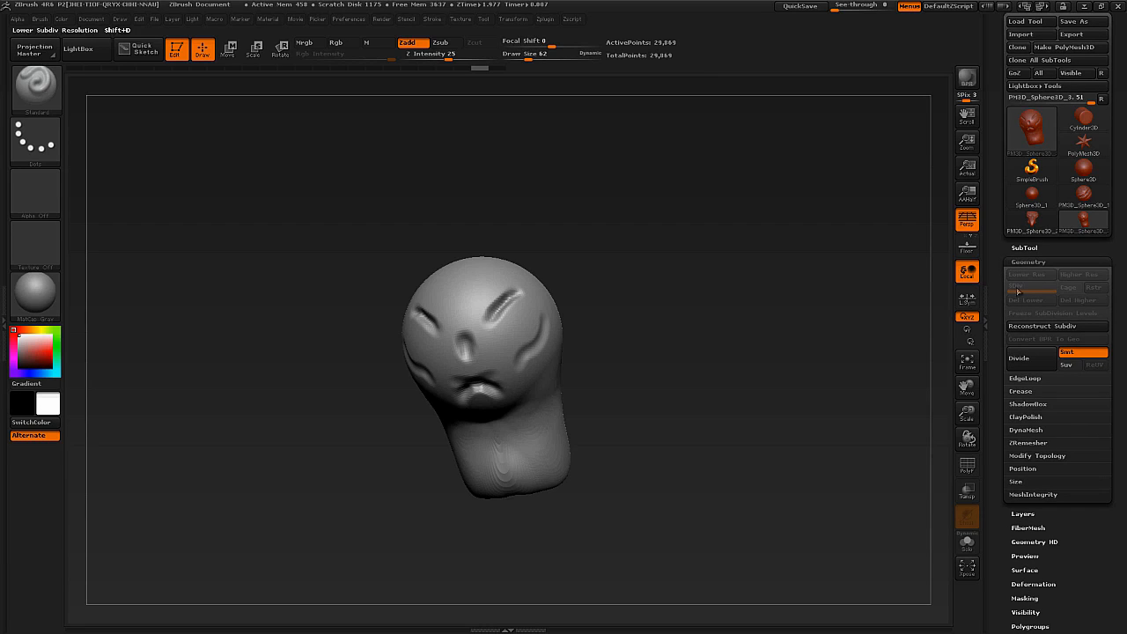
{"action": "left_click", "coordinate": [1025, 431]}
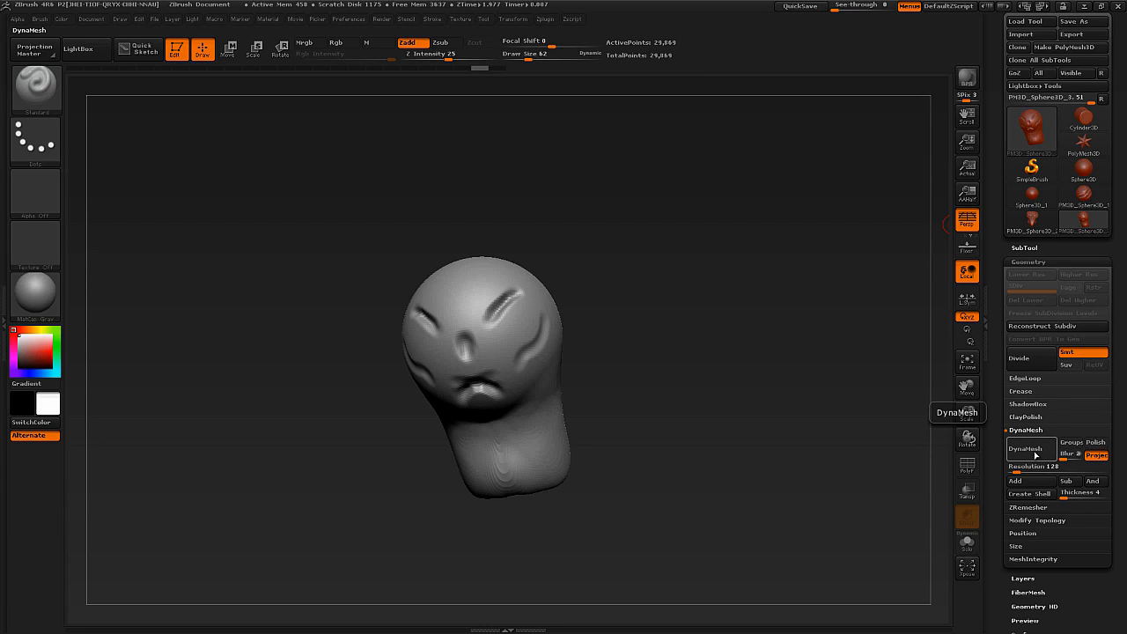
{"action": "left_click", "coordinate": [1037, 457]}
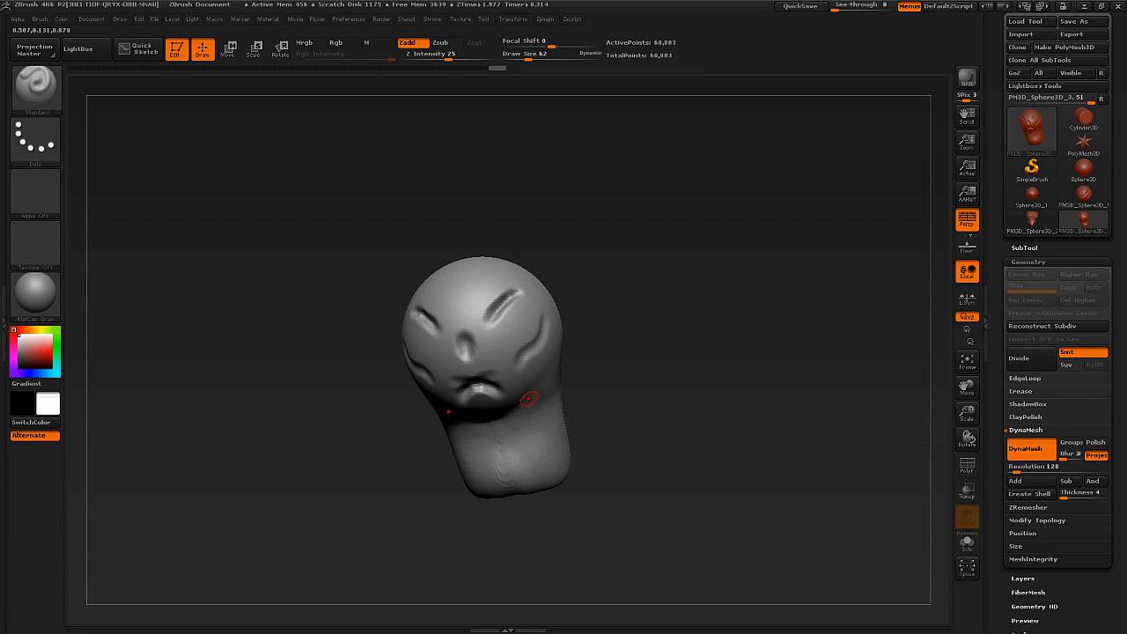
Inspect the remeshed neck in the wireframe and smooth away its stepped ridges.
{"action": "left_click_drag", "start_coordinate": [636, 445], "coordinate": [739, 572], "text": "alt"}
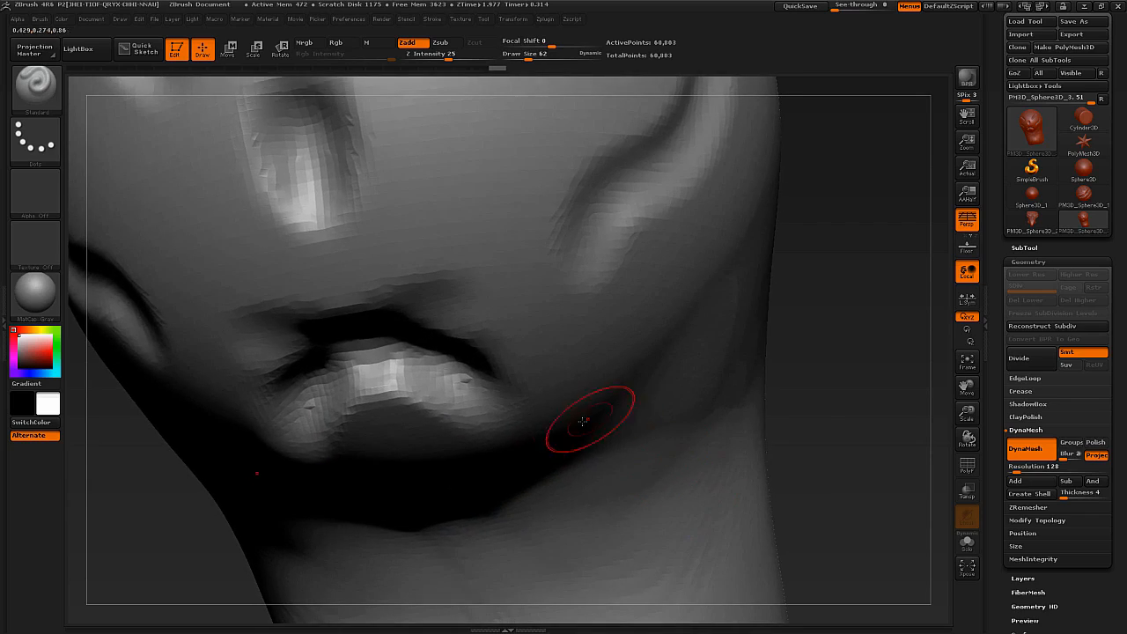
{"action": "key", "text": "shift+f"}
{"action": "right_click_drag", "start_coordinate": [596, 484], "coordinate": [547, 449]}
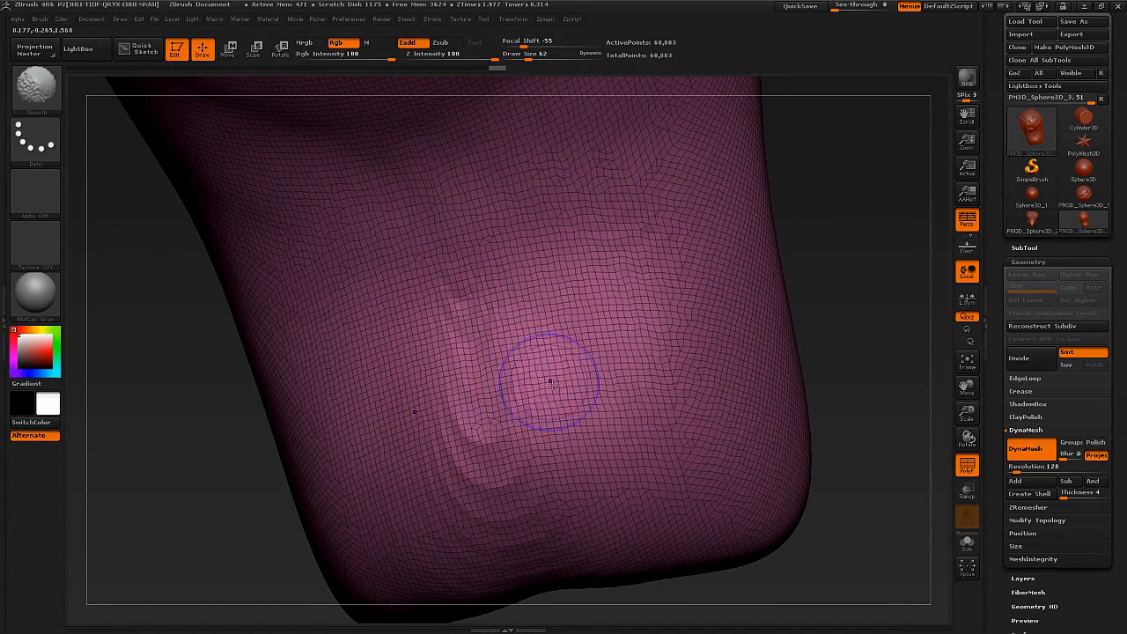
{"action": "key", "text": "shift+f"}
{"action": "right_click_drag", "start_coordinate": [587, 438], "coordinate": [558, 410], "text": "ctrl"}
{"action": "mouse_move", "coordinate": [482, 313]}
{"action": "right_mouse_down"}
{"action": "mouse_move", "coordinate": [534, 329]}
{"action": "mouse_move", "coordinate": [556, 397]}
{"action": "mouse_move", "coordinate": [574, 401]}
{"action": "right_mouse_up"}
Reshape and lengthen the neck with the Move brush at draw size 503.
{"action": "key", "text": "b"}
{"action": "key", "text": "m"}
{"action": "key", "text": "v"}
{"action": "key", "text": "s"}
{"action": "left_click_drag", "start_coordinate": [631, 420], "coordinate": [673, 421]}
{"action": "left_click_drag", "start_coordinate": [664, 431], "coordinate": [670, 453]}
{"action": "left_click_drag", "start_coordinate": [563, 310], "coordinate": [558, 324]}
{"action": "right_click_drag", "start_coordinate": [558, 324], "coordinate": [569, 374]}
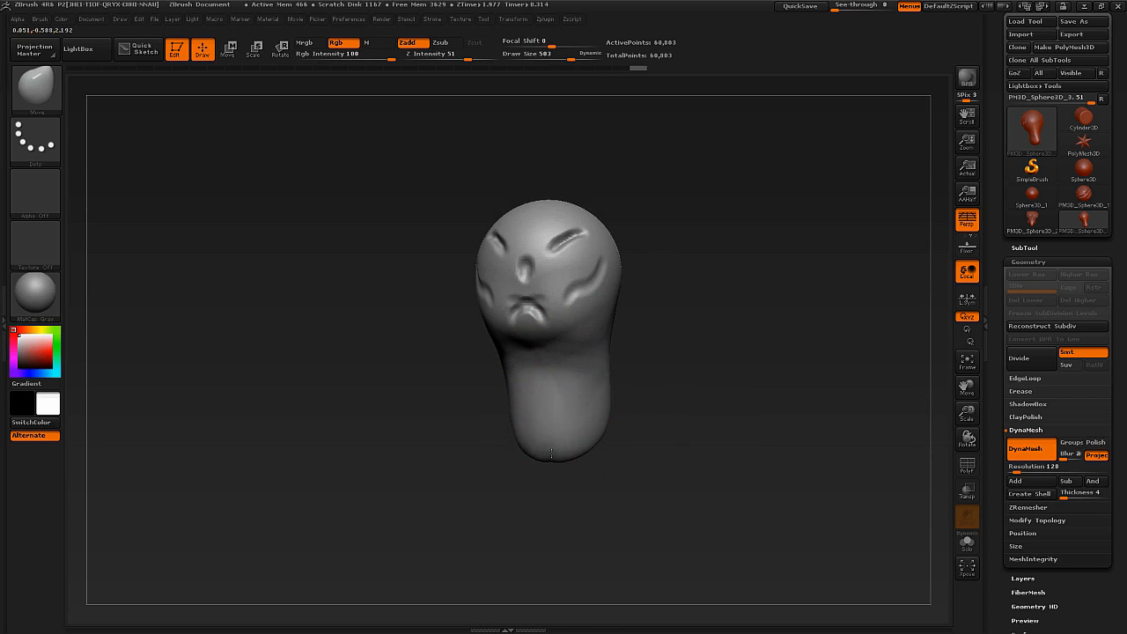
{"action": "right_click_drag", "start_coordinate": [551, 453], "coordinate": [571, 453]}
Stretch the neck further down with the Move brush at draw size 785 and show the wireframe.
{"action": "key", "text": "s"}
{"action": "mouse_move", "coordinate": [577, 445]}
{"action": "left_mouse_down"}
{"action": "mouse_move", "coordinate": [592, 446]}
{"action": "mouse_move", "coordinate": [577, 517]}
{"action": "left_mouse_up"}
{"action": "left_click_drag", "start_coordinate": [584, 477], "coordinate": [622, 550]}
{"action": "right_click_drag", "start_coordinate": [602, 530], "coordinate": [625, 436]}
{"action": "key", "text": "shift+f"}
{"action": "mouse_move", "coordinate": [625, 436]}
{"action": "right_mouse_down"}
{"action": "mouse_move", "coordinate": [640, 411]}
{"action": "mouse_move", "coordinate": [591, 385]}
{"action": "right_mouse_up"}
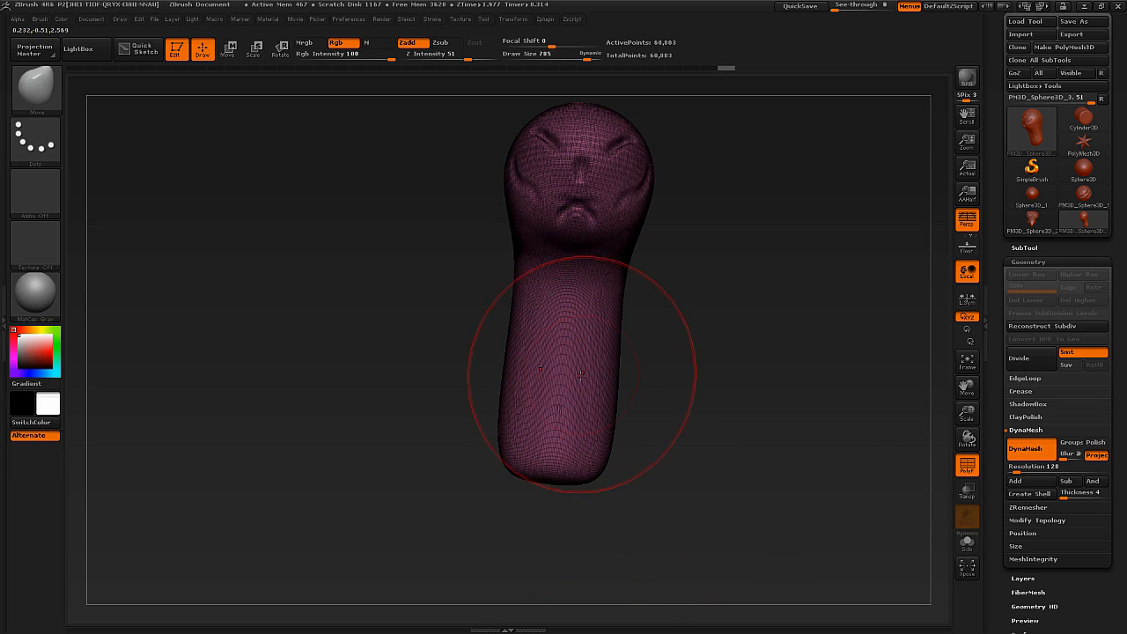
Pull the lower end of the neck down into a tapered tip with the Move brush at draw size 534.
{"action": "key", "text": "s"}
{"action": "left_click_drag", "start_coordinate": [571, 378], "coordinate": [539, 379]}
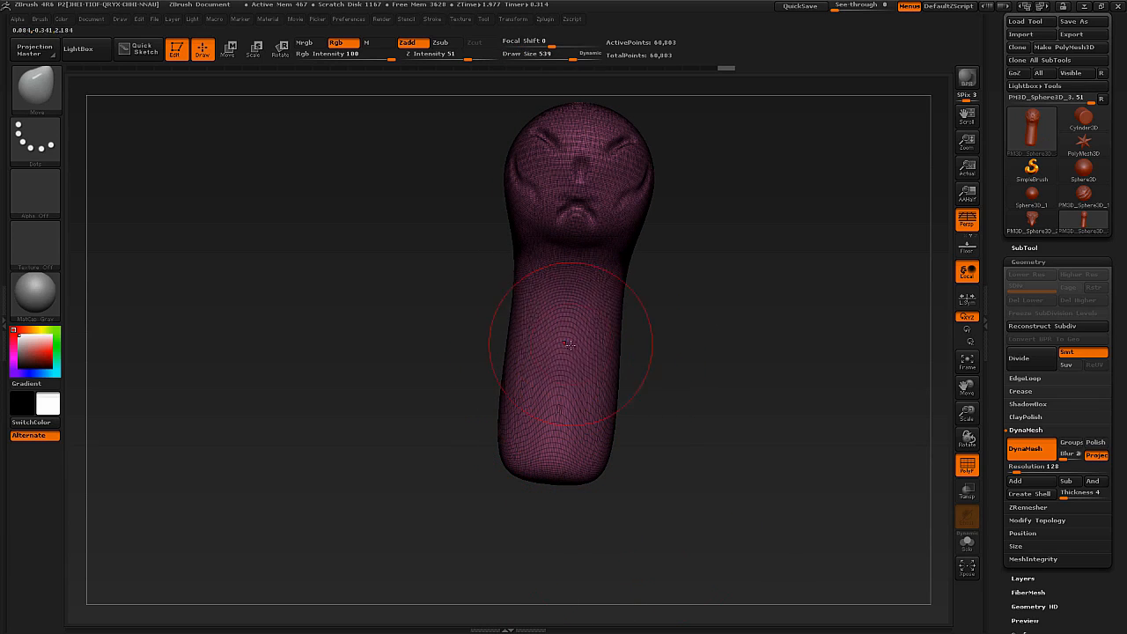
{"action": "right_click_drag", "start_coordinate": [570, 399], "coordinate": [647, 408]}
{"action": "left_click_drag", "start_coordinate": [511, 435], "coordinate": [473, 414]}
{"action": "mouse_move", "coordinate": [607, 423]}
{"action": "right_mouse_down"}
{"action": "mouse_move", "coordinate": [466, 419]}
{"action": "mouse_move", "coordinate": [630, 441]}
{"action": "right_mouse_up"}
{"action": "left_click_drag", "start_coordinate": [609, 452], "coordinate": [627, 464]}
{"action": "right_click_drag", "start_coordinate": [608, 467], "coordinate": [678, 471]}
{"action": "left_click_drag", "start_coordinate": [592, 493], "coordinate": [616, 531]}
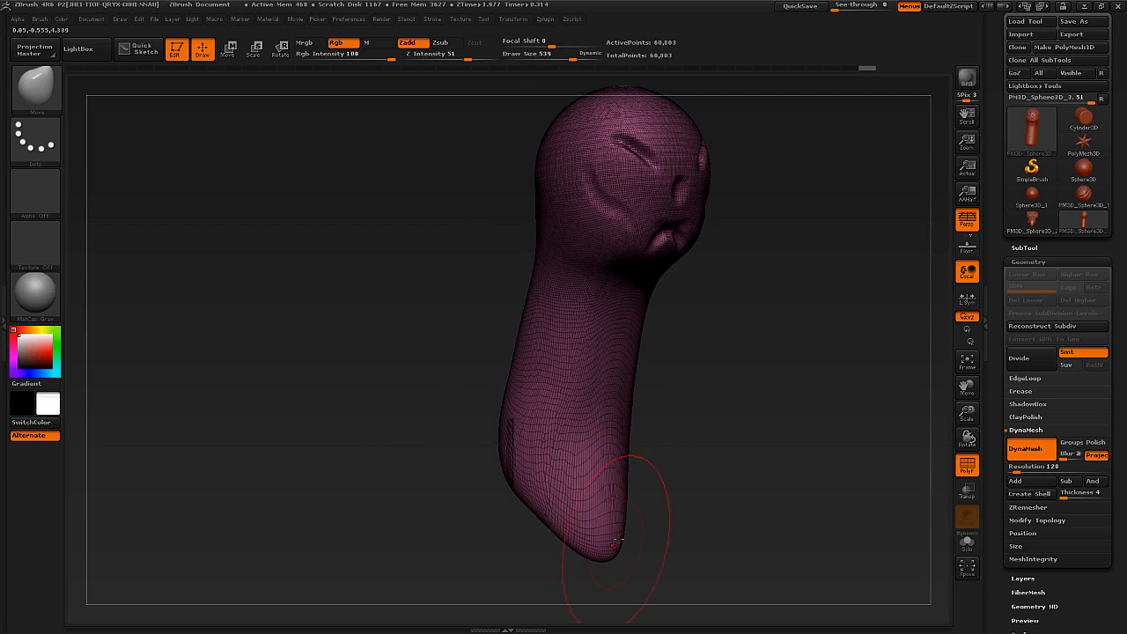
Hide the wireframe and pull shoulders outward on both sides of the neck's base with a resized Move brush.
{"action": "key", "text": "shift+f"}
{"action": "right_click_drag", "start_coordinate": [666, 475], "coordinate": [627, 474]}
{"action": "mouse_move", "coordinate": [626, 474]}
{"action": "right_mouse_down", "text": "ctrl"}
{"action": "mouse_move", "coordinate": [639, 440]}
{"action": "mouse_move", "coordinate": [630, 380]}
{"action": "right_mouse_up", "text": "ctrl"}
{"action": "right_click_drag", "start_coordinate": [630, 380], "coordinate": [598, 383]}
{"action": "key", "text": "s"}
{"action": "left_click_drag", "start_coordinate": [615, 405], "coordinate": [650, 403]}
{"action": "mouse_move", "coordinate": [646, 401]}
{"action": "left_mouse_down"}
{"action": "mouse_move", "coordinate": [669, 412]}
{"action": "mouse_move", "coordinate": [619, 472]}
{"action": "left_mouse_up"}
{"action": "left_click_drag", "start_coordinate": [627, 359], "coordinate": [565, 370]}
{"action": "left_click_drag", "start_coordinate": [587, 463], "coordinate": [595, 507]}
{"action": "right_click_drag", "start_coordinate": [602, 394], "coordinate": [550, 393]}
{"action": "left_click_drag", "start_coordinate": [649, 410], "coordinate": [673, 411]}
{"action": "mouse_move", "coordinate": [672, 410]}
{"action": "right_mouse_down"}
{"action": "mouse_move", "coordinate": [635, 419]}
{"action": "mouse_move", "coordinate": [627, 393]}
{"action": "mouse_move", "coordinate": [649, 352]}
{"action": "right_mouse_up"}
Switch brushes and build up the shoulder and chest mass at the base of the neck.
{"action": "key", "text": "s"}
{"action": "key", "text": "b"}
{"action": "key", "text": "c"}
Refine the shoulder and neck silhouette with the Move brush and check the stretched polygons in the wireframe.
{"action": "key", "text": "b"}
{"action": "key", "text": "s"}
{"action": "mouse_move", "coordinate": [632, 374]}
{"action": "left_mouse_down"}
{"action": "mouse_move", "coordinate": [600, 373]}
{"action": "mouse_move", "coordinate": [642, 347]}
{"action": "mouse_move", "coordinate": [631, 338]}
{"action": "mouse_move", "coordinate": [627, 424]}
{"action": "left_mouse_up"}
{"action": "right_click_drag", "start_coordinate": [627, 425], "coordinate": [639, 407]}
{"action": "mouse_move", "coordinate": [639, 406]}
{"action": "left_mouse_down"}
{"action": "mouse_move", "coordinate": [636, 347]}
{"action": "mouse_move", "coordinate": [638, 416]}
{"action": "left_mouse_up"}
{"action": "right_click_drag", "start_coordinate": [639, 415], "coordinate": [596, 395]}
{"action": "mouse_move", "coordinate": [596, 395]}
{"action": "left_mouse_down"}
{"action": "mouse_move", "coordinate": [552, 403]}
{"action": "mouse_move", "coordinate": [554, 445]}
{"action": "left_mouse_up"}
{"action": "right_click_drag", "start_coordinate": [555, 444], "coordinate": [614, 435]}
{"action": "mouse_move", "coordinate": [548, 388]}
{"action": "left_mouse_down"}
{"action": "mouse_move", "coordinate": [537, 431]}
{"action": "mouse_move", "coordinate": [538, 396]}
{"action": "left_mouse_up"}
{"action": "right_click_drag", "start_coordinate": [585, 431], "coordinate": [553, 434]}
{"action": "key", "text": "b"}
{"action": "key", "text": "m"}
{"action": "key", "text": "v"}
{"action": "left_click_drag", "start_coordinate": [558, 422], "coordinate": [564, 369]}
{"action": "mouse_move", "coordinate": [565, 373]}
{"action": "right_mouse_down"}
{"action": "mouse_move", "coordinate": [606, 394]}
{"action": "mouse_move", "coordinate": [539, 442]}
{"action": "right_mouse_up"}
{"action": "key", "text": "shift+f"}
{"action": "left_click_drag", "start_coordinate": [539, 438], "coordinate": [537, 410]}
{"action": "right_click_drag", "start_coordinate": [537, 410], "coordinate": [533, 385], "text": "ctrl"}
{"action": "key", "text": "shift+f"}
{"action": "mouse_move", "coordinate": [533, 311]}
{"action": "right_mouse_down", "text": "shift"}
{"action": "mouse_move", "coordinate": [541, 295]}
{"action": "mouse_move", "coordinate": [539, 315]}
{"action": "mouse_move", "coordinate": [525, 316]}
{"action": "right_mouse_up", "text": "shift"}
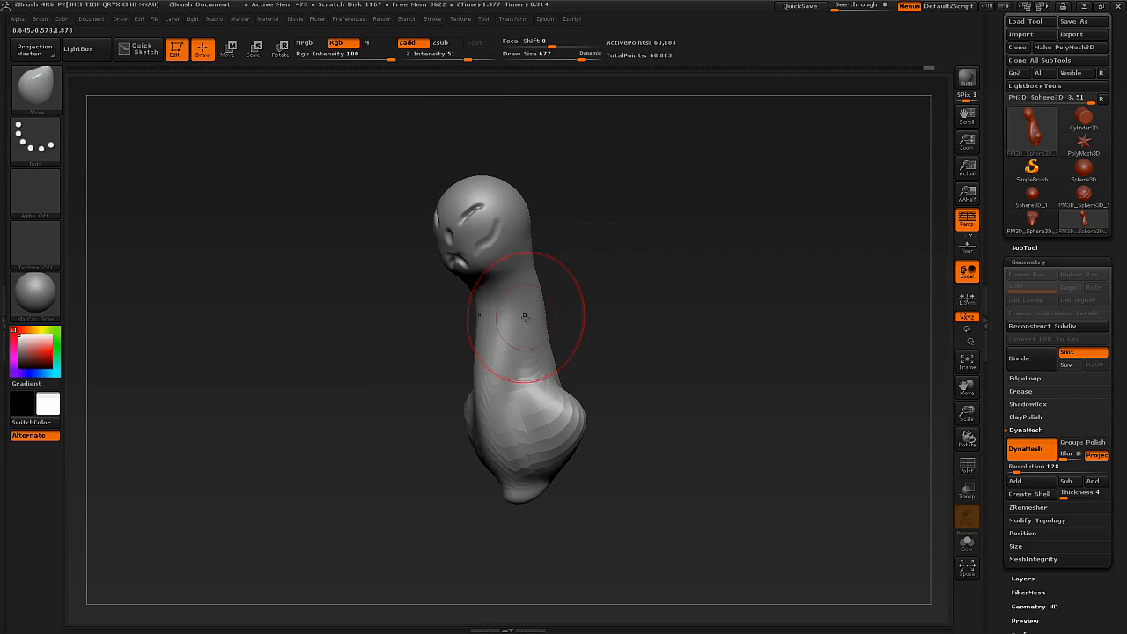
Remesh the sculpt with DynaMesh and inspect the even polygons on the shoulders in the wireframe.
{"action": "left_click_drag", "start_coordinate": [709, 238], "coordinate": [665, 300], "text": "ctrl"}
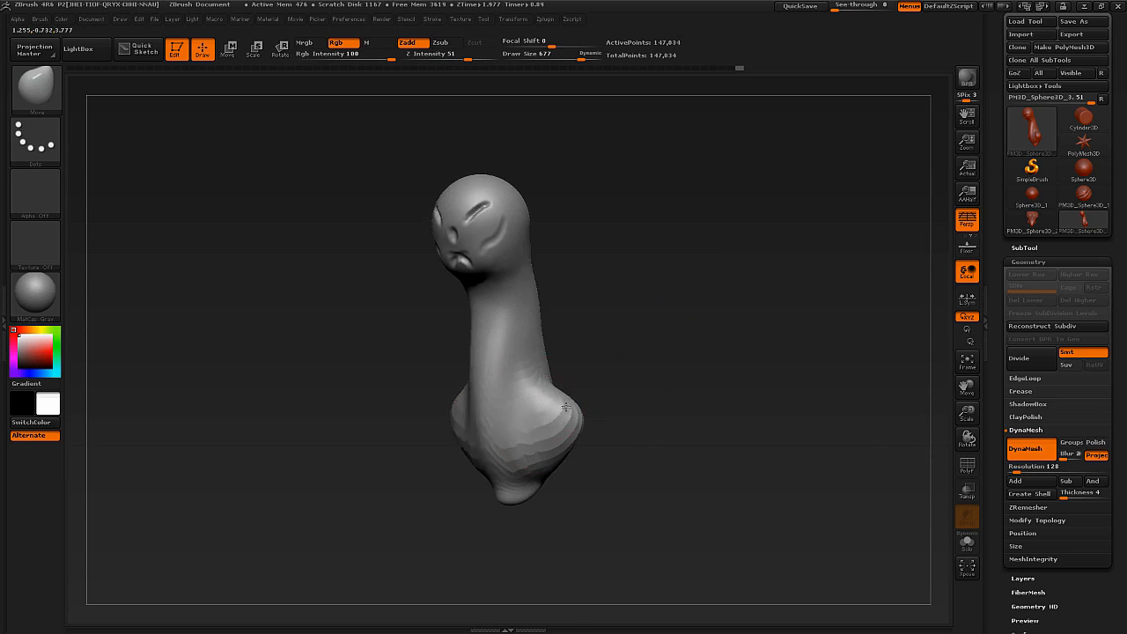
{"action": "left_click_drag", "start_coordinate": [628, 353], "coordinate": [561, 413]}
{"action": "key", "text": "shift+f"}
{"action": "right_click_drag", "start_coordinate": [513, 452], "coordinate": [632, 430], "text": "ctrl"}
{"action": "key", "text": "shift+f"}
Smooth the stepped surface of the shoulders and chest with the Smooth brush at draw size 332.
{"action": "key", "text": "shift+f"}
{"action": "key", "text": "shift"}
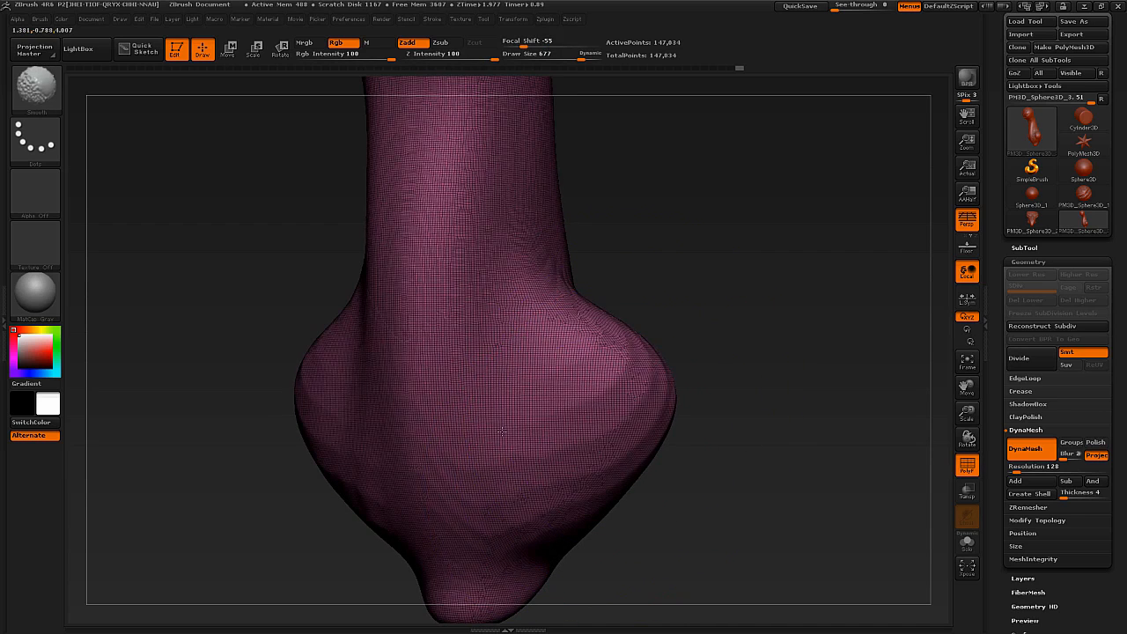
{"action": "right_click_drag", "start_coordinate": [537, 388], "coordinate": [554, 400]}
{"action": "mouse_move", "coordinate": [608, 459]}
{"action": "right_mouse_down", "text": "ctrl"}
{"action": "mouse_move", "coordinate": [599, 456]}
{"action": "mouse_move", "coordinate": [639, 484]}
{"action": "mouse_move", "coordinate": [588, 409]}
{"action": "mouse_move", "coordinate": [605, 415]}
{"action": "right_mouse_up", "text": "ctrl"}
{"action": "key", "text": "shift+f"}
{"action": "key", "text": "s"}
{"action": "left_click_drag", "start_coordinate": [541, 360], "coordinate": [518, 363]}
{"action": "key", "text": "shift"}
{"action": "left_click_drag", "start_coordinate": [580, 363], "coordinate": [591, 305], "text": "shift"}
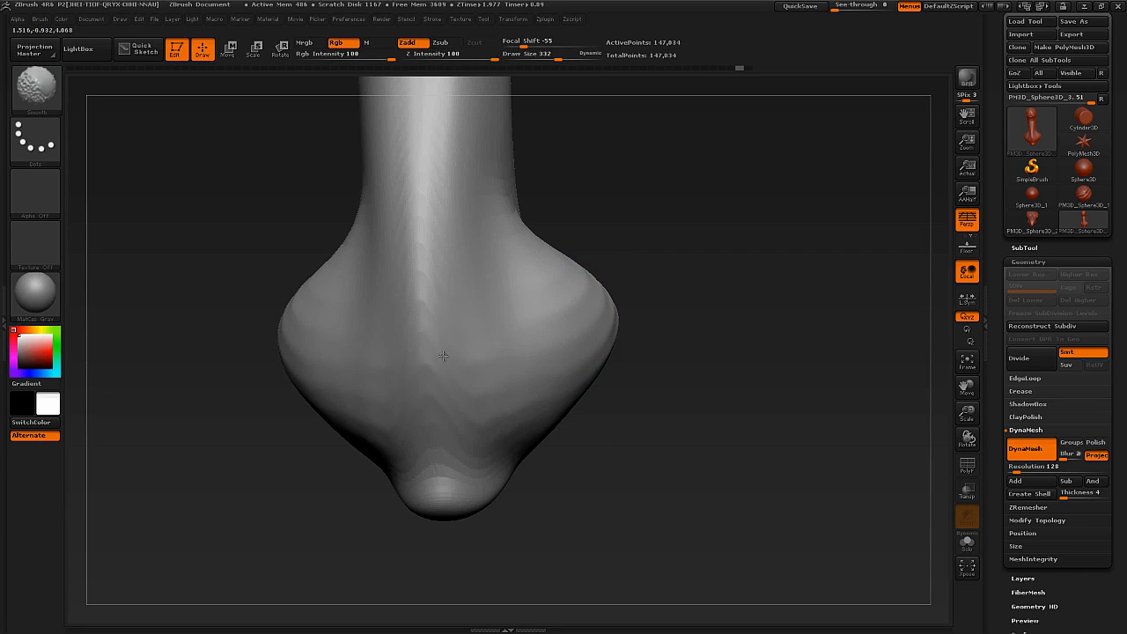
Try to pull arms out of the shoulders with the Move brush at draw size 521.
{"action": "key", "text": "shift+f"}
{"action": "right_click_drag", "start_coordinate": [521, 382], "coordinate": [537, 446], "text": "ctrl"}
{"action": "mouse_move", "coordinate": [602, 460]}
{"action": "right_mouse_down", "text": "ctrl"}
{"action": "mouse_move", "coordinate": [601, 388]}
{"action": "mouse_move", "coordinate": [547, 393]}
{"action": "right_mouse_up", "text": "ctrl"}
{"action": "key", "text": "shift+f"}
{"action": "right_click_drag", "start_coordinate": [610, 310], "coordinate": [668, 394]}
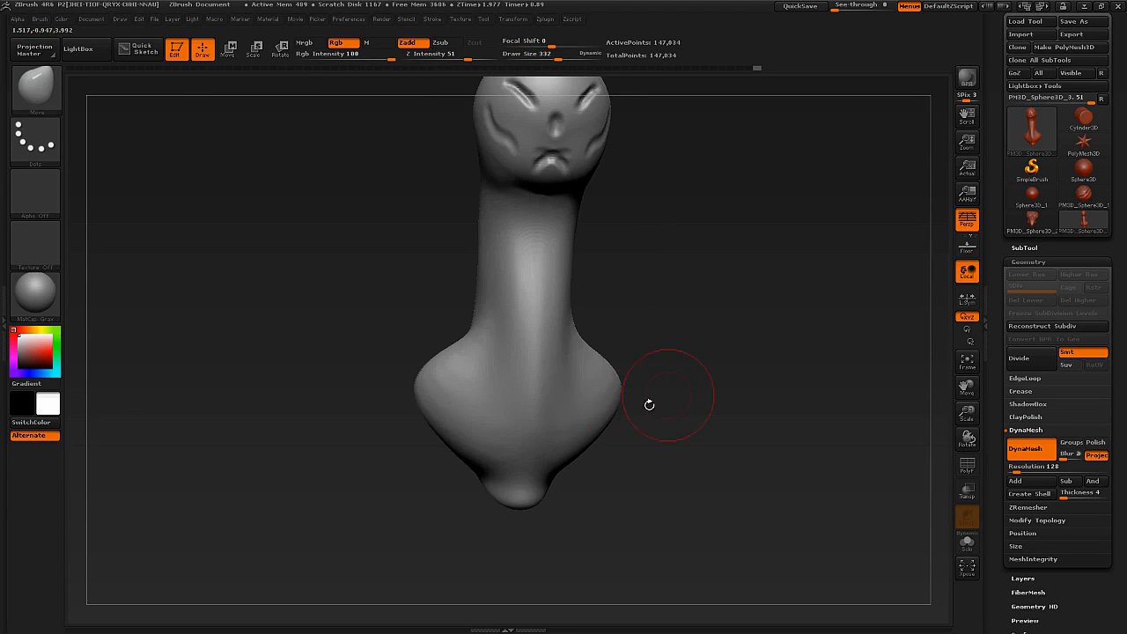
{"action": "right_click_drag", "start_coordinate": [600, 405], "coordinate": [576, 440]}
{"action": "key", "text": "s"}
{"action": "mouse_move", "coordinate": [561, 455]}
{"action": "left_mouse_down"}
{"action": "mouse_move", "coordinate": [576, 455]}
{"action": "mouse_move", "coordinate": [578, 507]}
{"action": "left_mouse_up"}
{"action": "mouse_move", "coordinate": [578, 507]}
{"action": "right_mouse_down"}
{"action": "mouse_move", "coordinate": [546, 475]}
{"action": "mouse_move", "coordinate": [645, 421]}
{"action": "mouse_move", "coordinate": [610, 460]}
{"action": "right_mouse_up"}
{"action": "key", "text": "f"}
{"action": "mouse_move", "coordinate": [610, 460]}
{"action": "right_mouse_down", "text": "alt"}
{"action": "mouse_move", "coordinate": [564, 393]}
{"action": "mouse_move", "coordinate": [496, 361]}
{"action": "mouse_move", "coordinate": [539, 403]}
{"action": "mouse_move", "coordinate": [598, 395]}
{"action": "right_mouse_up", "text": "alt"}
{"action": "left_click_drag", "start_coordinate": [566, 387], "coordinate": [687, 537]}
{"action": "mouse_move", "coordinate": [687, 537]}
{"action": "right_mouse_down"}
{"action": "mouse_move", "coordinate": [592, 513]}
{"action": "mouse_move", "coordinate": [669, 496]}
{"action": "right_mouse_up"}
{"action": "left_click_drag", "start_coordinate": [669, 496], "coordinate": [683, 524]}
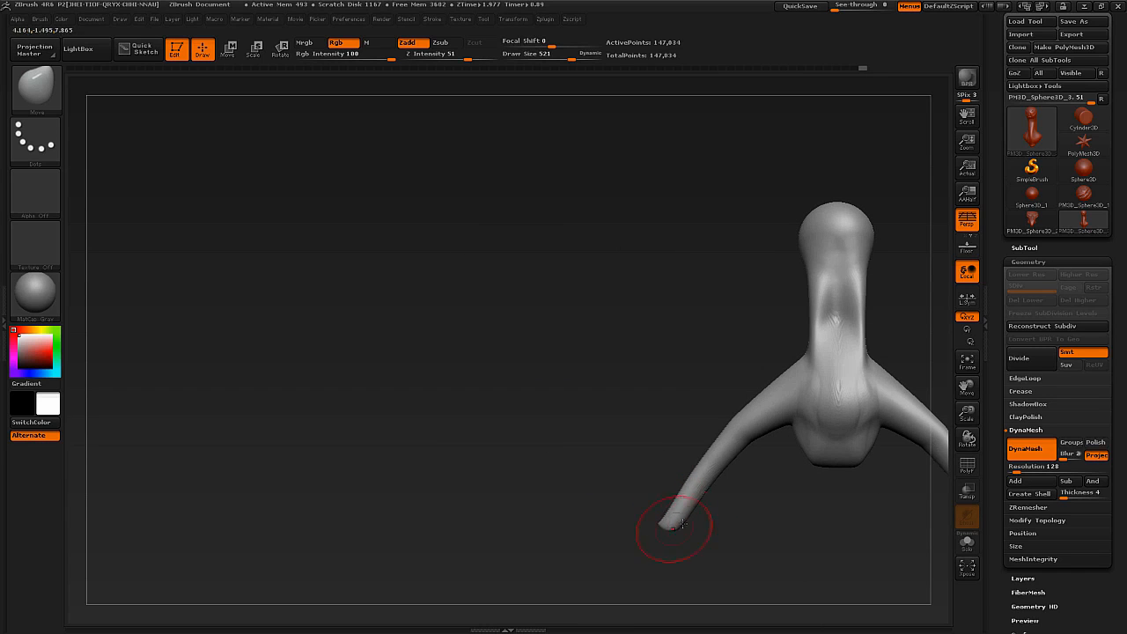
Examine the stretched polygons along the pulled-out arm, including in the wireframe.
{"action": "mouse_move", "coordinate": [670, 527]}
{"action": "right_mouse_down", "text": "alt"}
{"action": "mouse_move", "coordinate": [663, 473]}
{"action": "mouse_move", "coordinate": [687, 370]}
{"action": "mouse_move", "coordinate": [690, 382]}
{"action": "right_mouse_up", "text": "alt"}
{"action": "left_click_drag", "start_coordinate": [692, 410], "coordinate": [683, 404]}
{"action": "mouse_move", "coordinate": [683, 404]}
{"action": "right_mouse_down"}
{"action": "mouse_move", "coordinate": [676, 411]}
{"action": "mouse_move", "coordinate": [710, 428]}
{"action": "mouse_move", "coordinate": [705, 441]}
{"action": "mouse_move", "coordinate": [673, 432]}
{"action": "mouse_move", "coordinate": [712, 410]}
{"action": "mouse_move", "coordinate": [718, 386]}
{"action": "mouse_move", "coordinate": [707, 457]}
{"action": "right_mouse_up"}
{"action": "key", "text": "shift+f"}
{"action": "key", "text": "shift+f"}
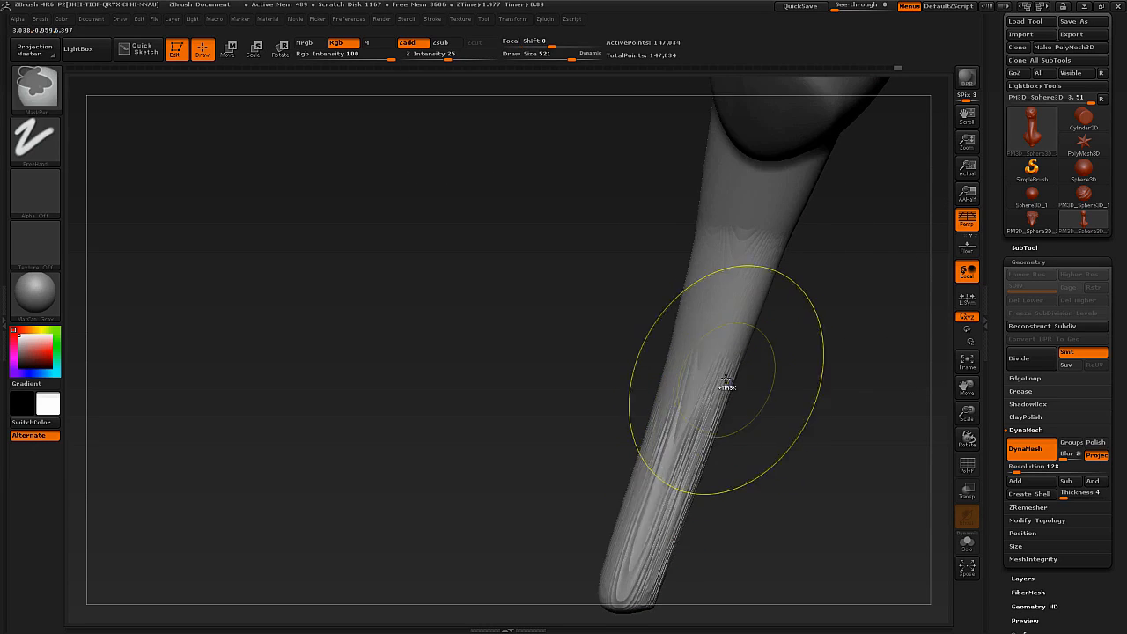
Undo the pulled-out arms and frame the whole model.
{"action": "key", "text": "ctrl+z"}
{"action": "key", "text": "ctrl+z"}
{"action": "key", "text": "ctrl+z"}
{"action": "key", "text": "ctrl+z"}
{"action": "key", "text": "ctrl+z"}
{"action": "key", "text": "ctrl+z"}
{"action": "key", "text": "ctrl+z"}
{"action": "key", "text": "ctrl+z"}
{"action": "mouse_move", "coordinate": [728, 379]}
{"action": "right_mouse_down"}
{"action": "mouse_move", "coordinate": [685, 309]}
{"action": "mouse_move", "coordinate": [661, 355]}
{"action": "mouse_move", "coordinate": [627, 360]}
{"action": "mouse_move", "coordinate": [616, 338]}
{"action": "mouse_move", "coordinate": [582, 370]}
{"action": "mouse_move", "coordinate": [589, 388]}
{"action": "right_mouse_up"}
{"action": "key", "text": "ctrl+z"}
{"action": "key", "text": "f"}
Draw mirrored arm tubes outward from the shoulders with the CurveTube brush at draw size 277.
{"action": "key", "text": "b"}
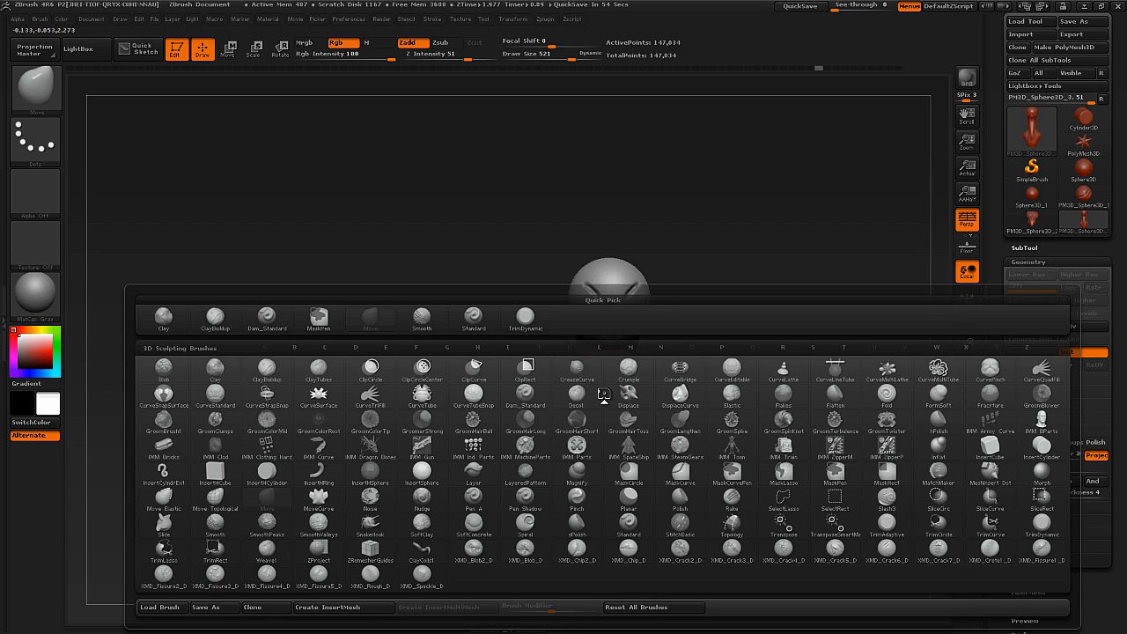
{"action": "key", "text": "c"}
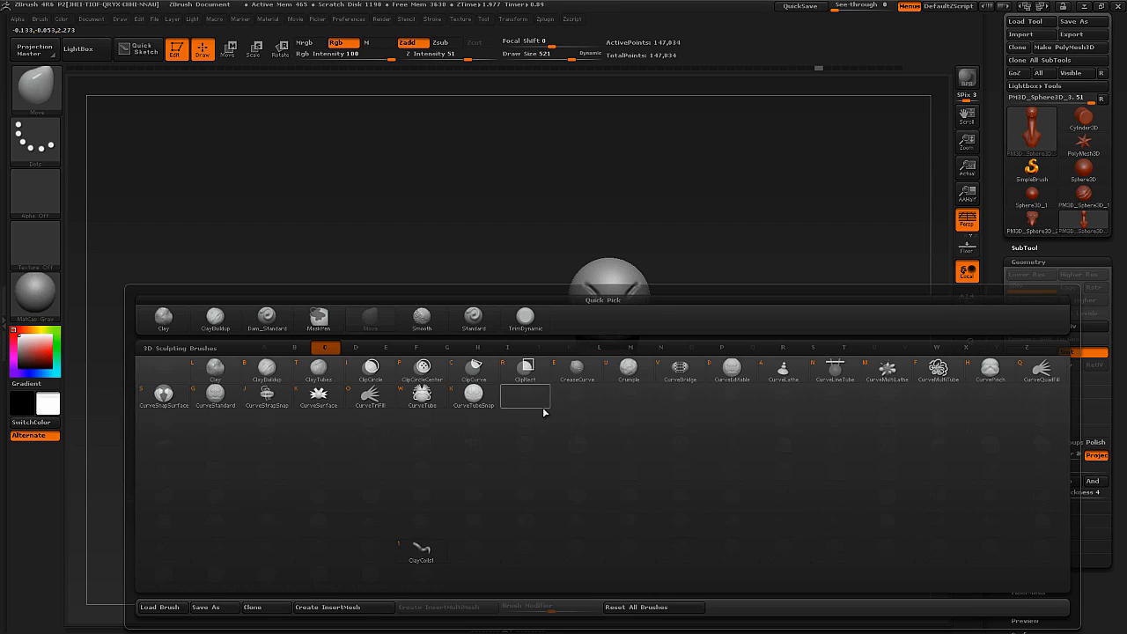
{"action": "left_click", "coordinate": [430, 403]}
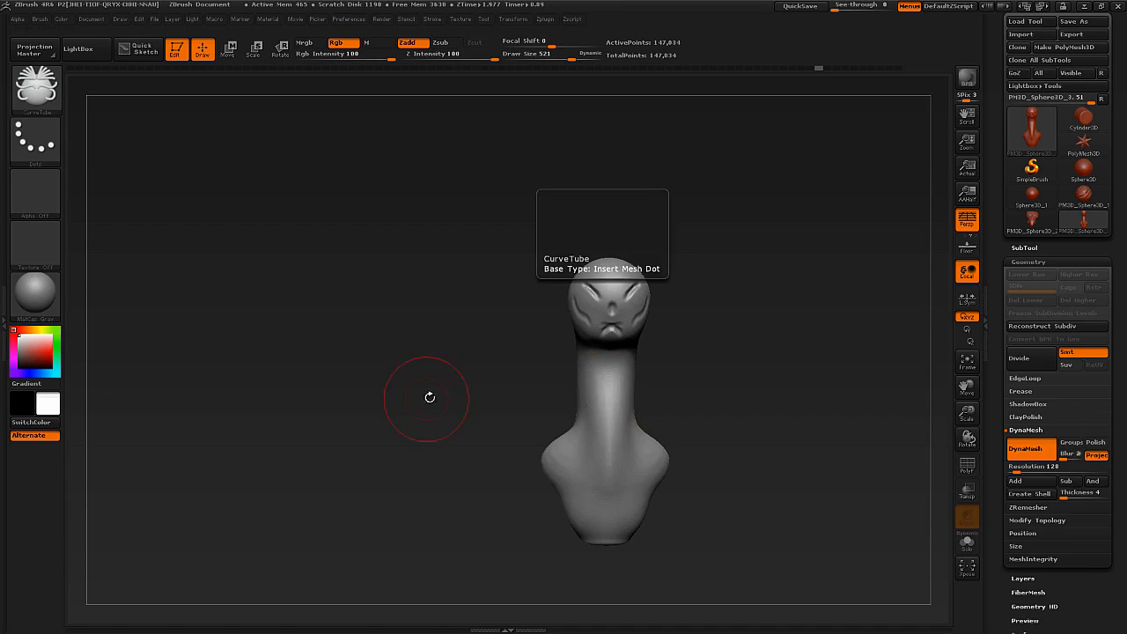
{"action": "left_click_drag", "start_coordinate": [558, 424], "coordinate": [415, 292], "text": "alt"}
{"action": "key", "text": "s"}
{"action": "left_click_drag", "start_coordinate": [509, 347], "coordinate": [491, 350]}
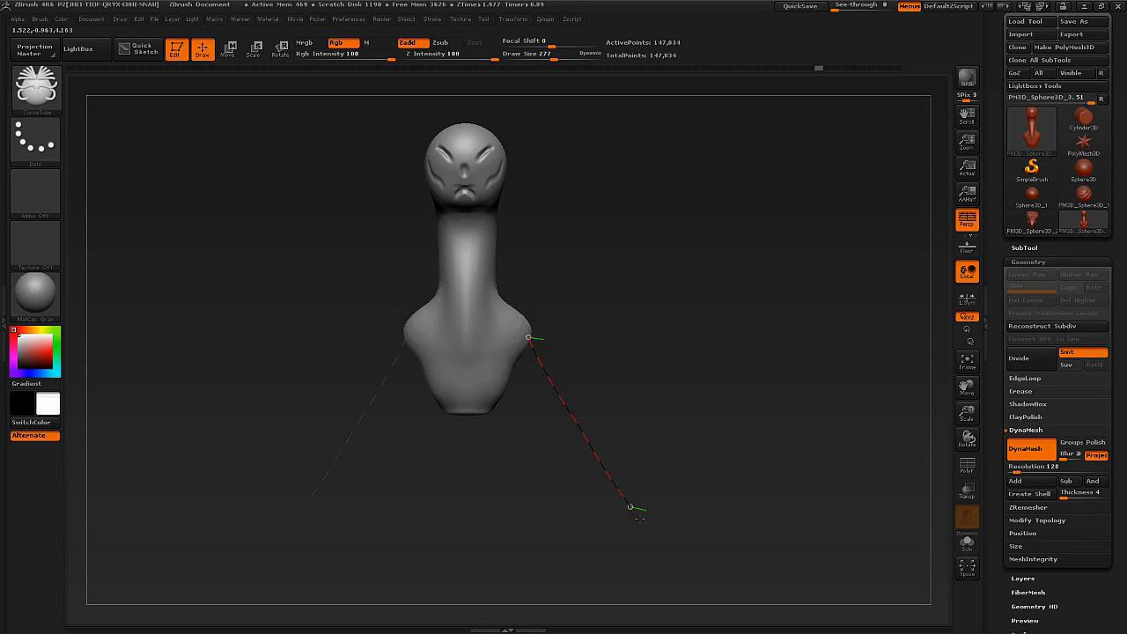
{"action": "left_click_drag", "start_coordinate": [638, 517], "coordinate": [639, 518]}
{"action": "mouse_move", "coordinate": [640, 411]}
{"action": "left_mouse_down"}
{"action": "mouse_move", "coordinate": [570, 415]}
{"action": "mouse_move", "coordinate": [646, 408]}
{"action": "left_mouse_up"}
{"action": "left_click_drag", "start_coordinate": [604, 302], "coordinate": [552, 311], "text": "shift"}
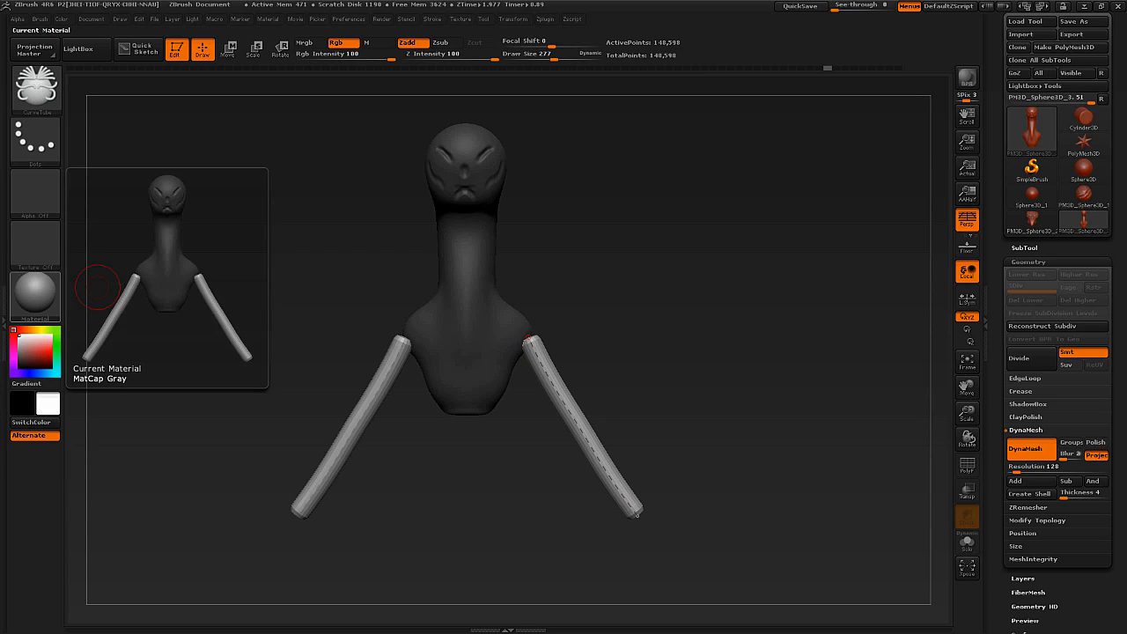
{"action": "left_click_drag", "start_coordinate": [622, 242], "coordinate": [667, 229]}
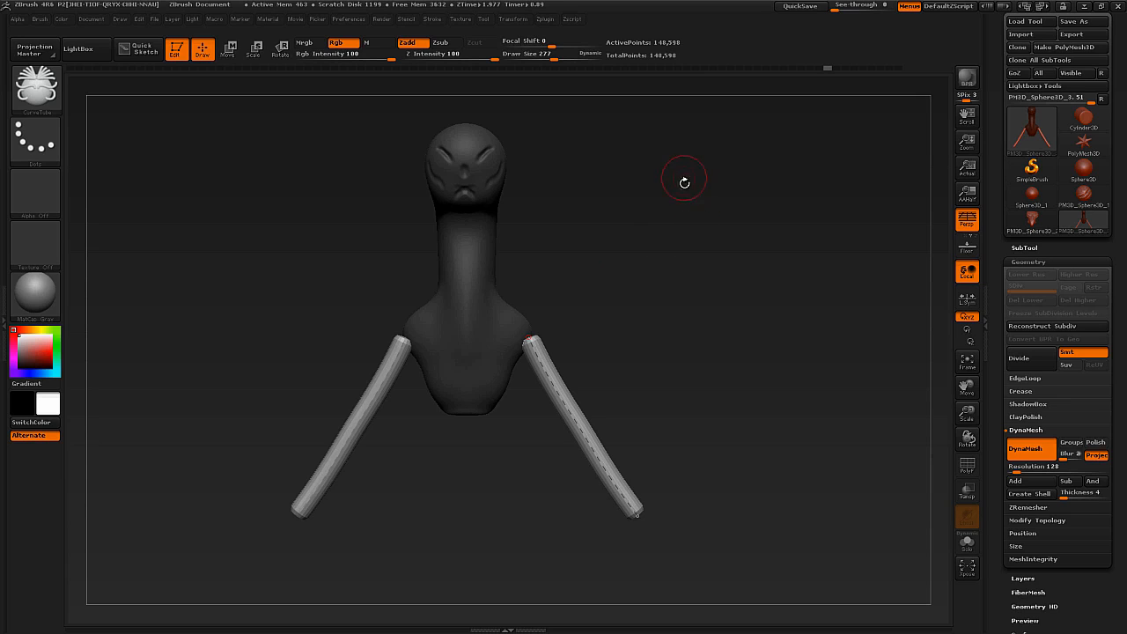
Clear the mask from the body and remesh it together with the arm tubes using DynaMesh.
{"action": "key", "text": "ctrl"}
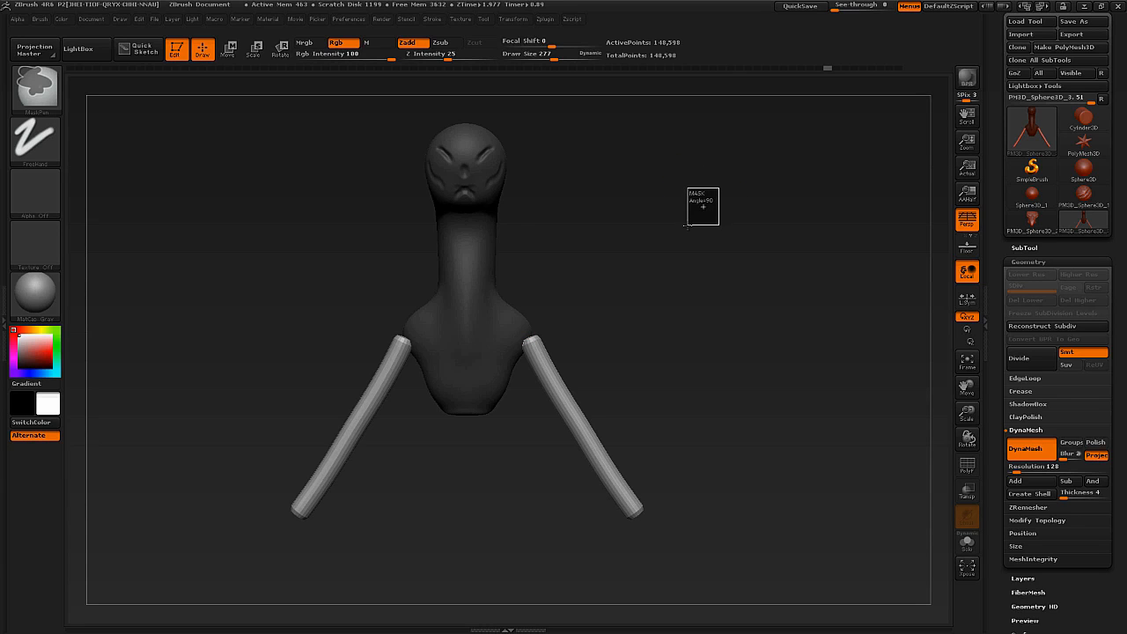
{"action": "left_click_drag", "start_coordinate": [703, 206], "coordinate": [662, 261], "text": "ctrl"}
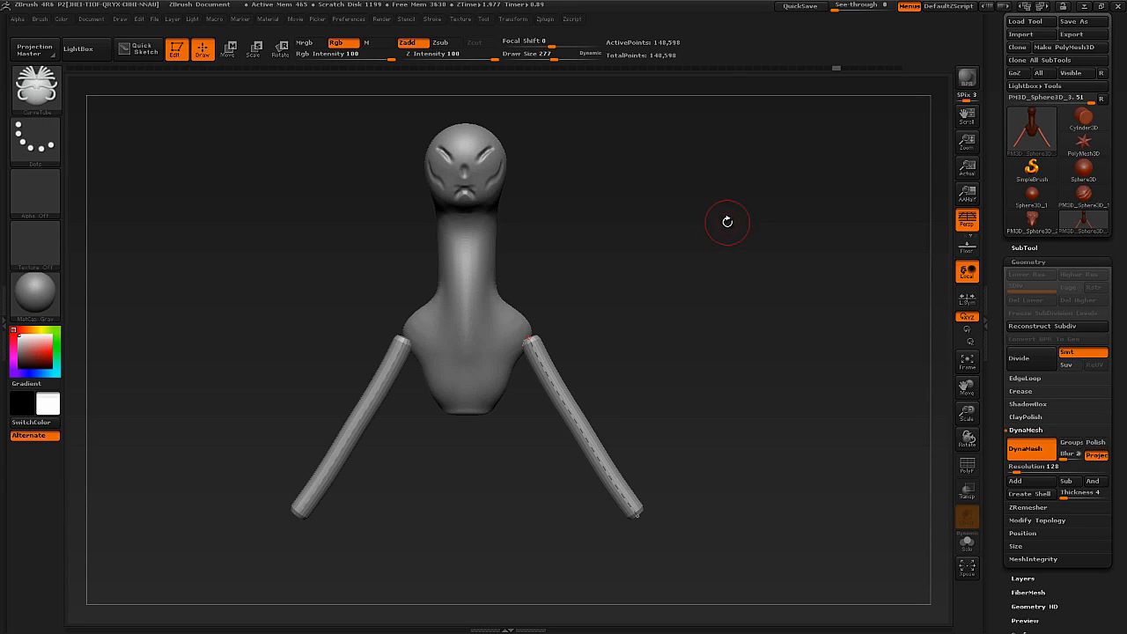
{"action": "key", "text": "ctrl"}
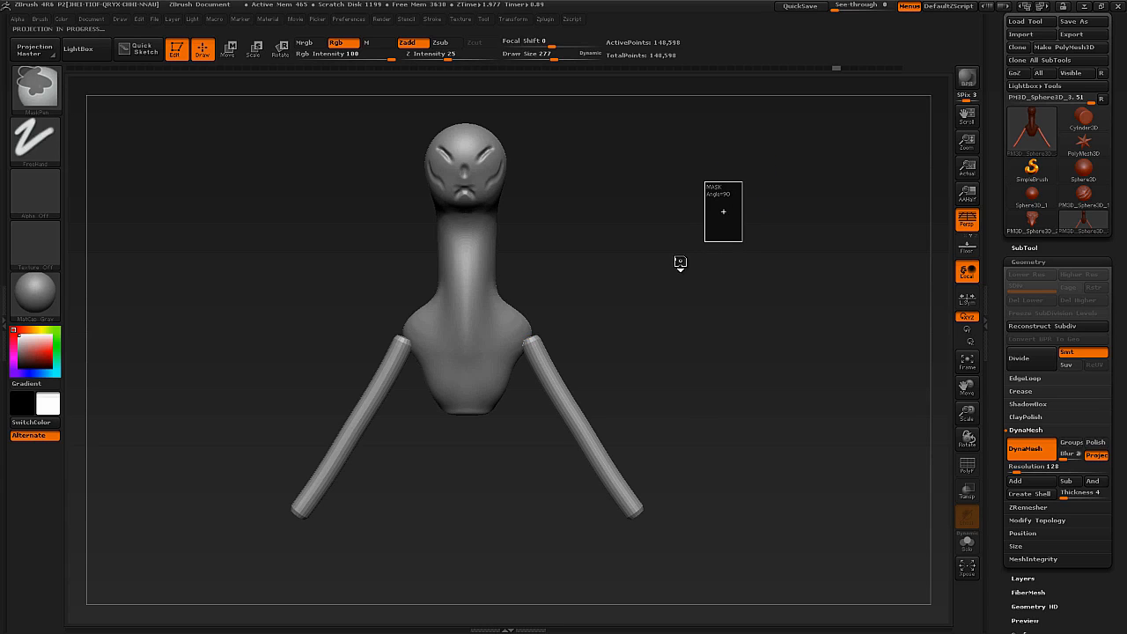
{"action": "mouse_move", "coordinate": [673, 257]}
{"action": "left_mouse_down"}
{"action": "mouse_move", "coordinate": [605, 297]}
{"action": "mouse_move", "coordinate": [585, 393]}
{"action": "mouse_move", "coordinate": [558, 387]}
{"action": "left_mouse_up"}
Undo the remesh, display the wireframe and run DynaMesh on the body and arm tubes again.
{"action": "key", "text": "ctrl+z"}
{"action": "key", "text": "ctrl"}
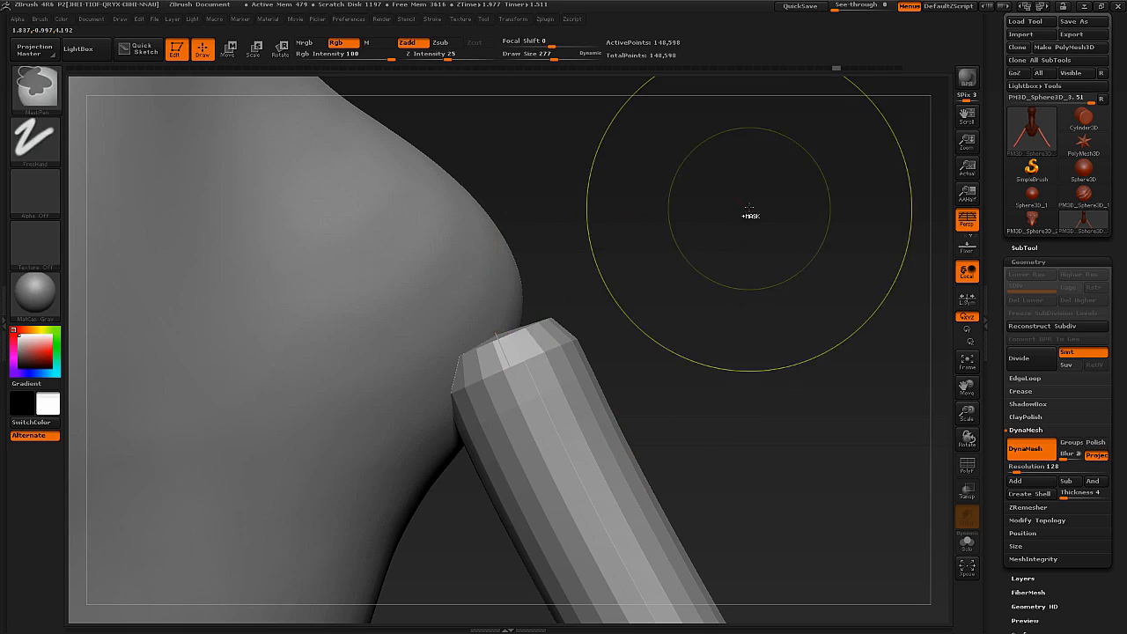
{"action": "left_click_drag", "start_coordinate": [749, 214], "coordinate": [699, 232]}
{"action": "key", "text": "shift+f"}
{"action": "key", "text": "ctrl"}
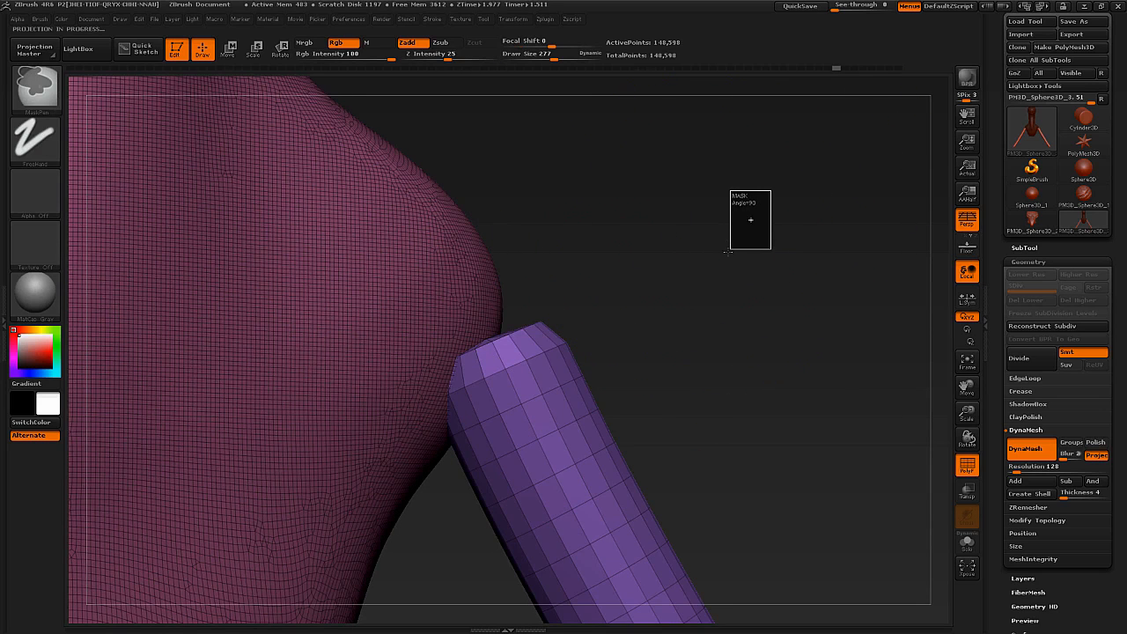
{"action": "left_click_drag", "start_coordinate": [716, 273], "coordinate": [606, 340], "text": "ctrl"}
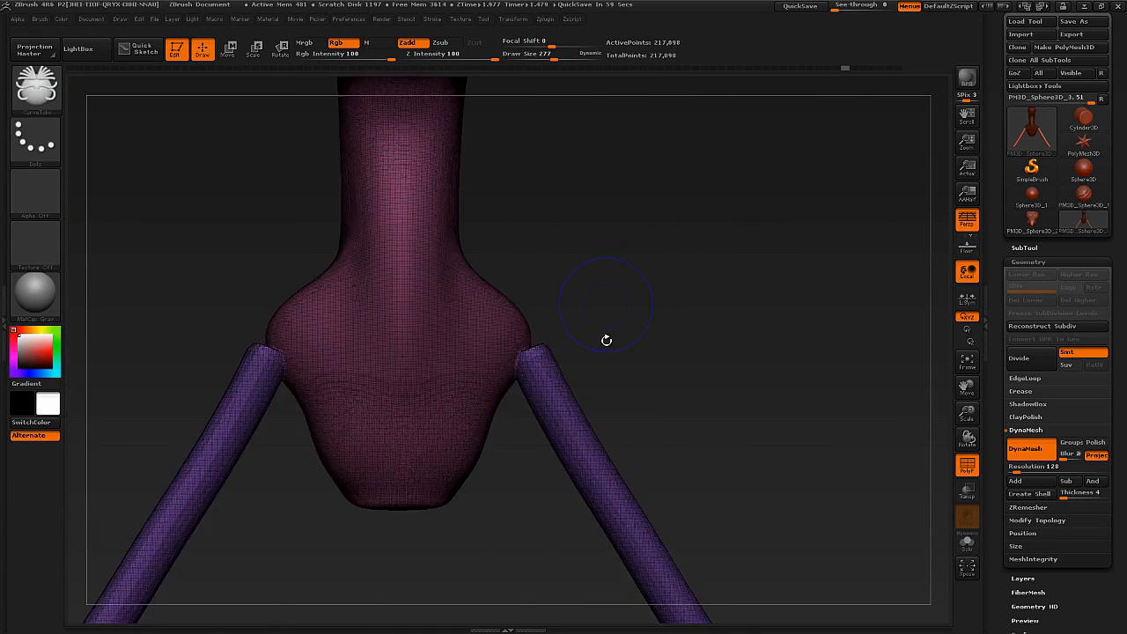
Turn off the wireframe and smooth the faceted surface of the arm tubes.
{"action": "key", "text": "shift+f"}
{"action": "left_click_drag", "start_coordinate": [586, 416], "coordinate": [585, 422], "text": "shift"}
{"action": "left_click_drag", "start_coordinate": [695, 526], "coordinate": [708, 459], "text": "alt"}
{"action": "left_click_drag", "start_coordinate": [652, 468], "coordinate": [652, 474], "text": "shift"}
{"action": "left_click_drag", "start_coordinate": [685, 520], "coordinate": [684, 516], "text": "shift"}
{"action": "mouse_move", "coordinate": [650, 384]}
{"action": "left_mouse_down", "text": "alt"}
{"action": "mouse_move", "coordinate": [635, 359]}
{"action": "mouse_move", "coordinate": [468, 372]}
{"action": "mouse_move", "coordinate": [403, 358]}
{"action": "left_mouse_up", "text": "alt"}
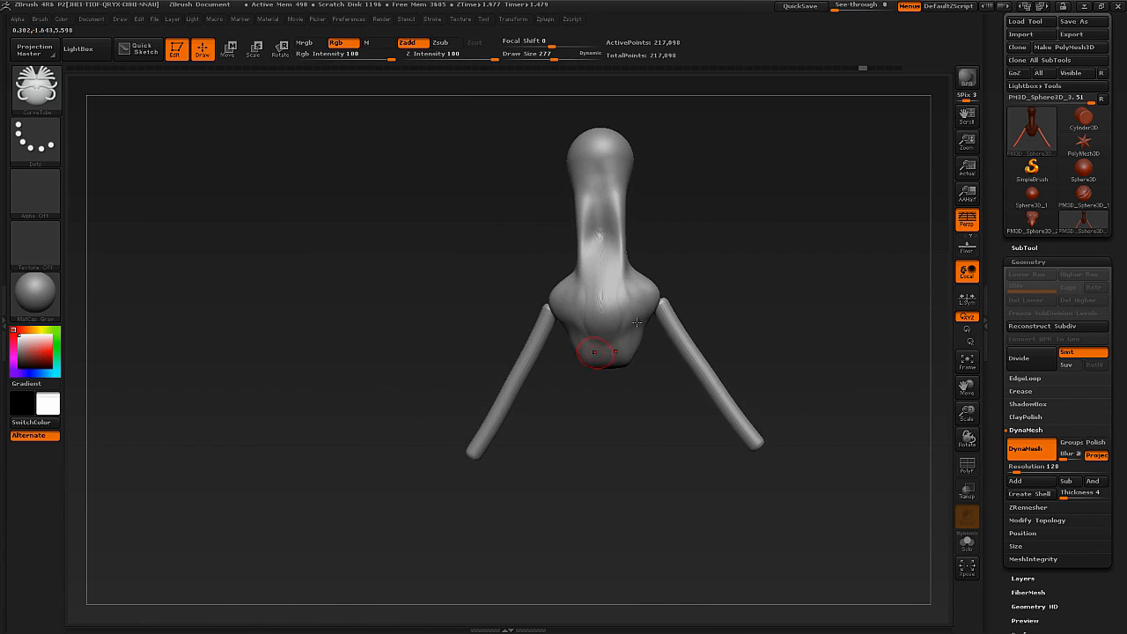
{"action": "left_click_drag", "start_coordinate": [621, 281], "coordinate": [608, 299], "text": "shift"}
{"action": "left_click_drag", "start_coordinate": [590, 225], "coordinate": [596, 258], "text": "shift"}
Draw mirrored leg tubes below the torso with CurveTube at draw size 257 and remesh them with DynaMesh.
{"action": "mouse_move", "coordinate": [701, 295]}
{"action": "left_mouse_down"}
{"action": "mouse_move", "coordinate": [488, 372]}
{"action": "mouse_move", "coordinate": [431, 378]}
{"action": "left_mouse_up"}
{"action": "mouse_move", "coordinate": [432, 378]}
{"action": "left_mouse_down", "text": "alt"}
{"action": "mouse_move", "coordinate": [548, 340]}
{"action": "mouse_move", "coordinate": [528, 339]}
{"action": "left_mouse_up", "text": "alt"}
{"action": "key", "text": "s"}
{"action": "key", "text": "s"}
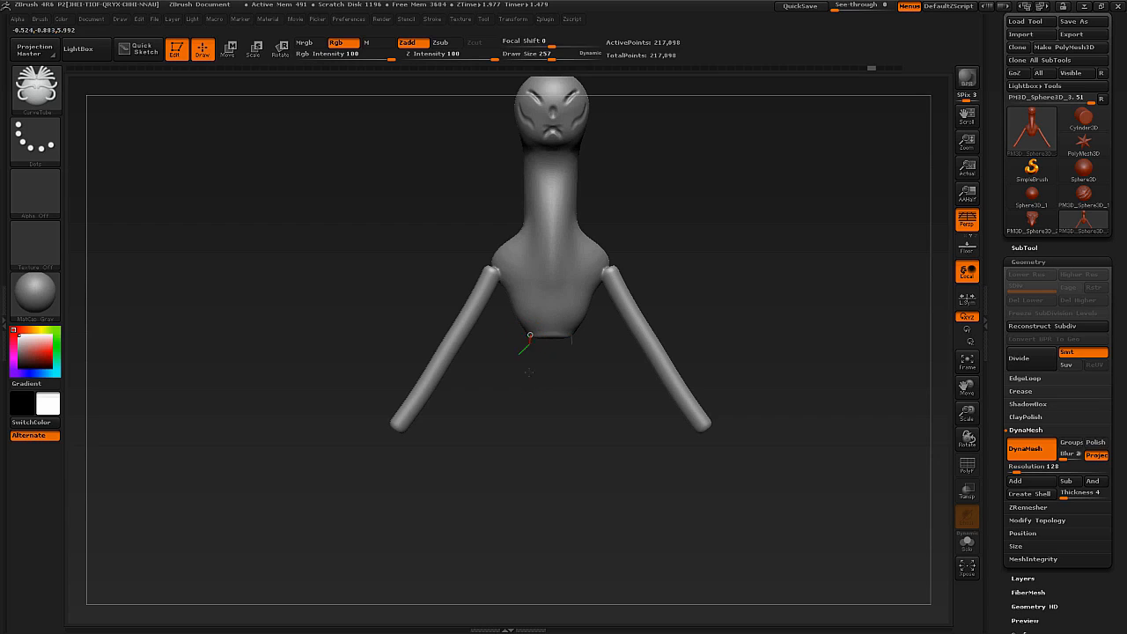
{"action": "left_click_drag", "start_coordinate": [523, 512], "coordinate": [524, 511]}
{"action": "left_click_drag", "start_coordinate": [622, 438], "coordinate": [639, 418], "text": "ctrl"}
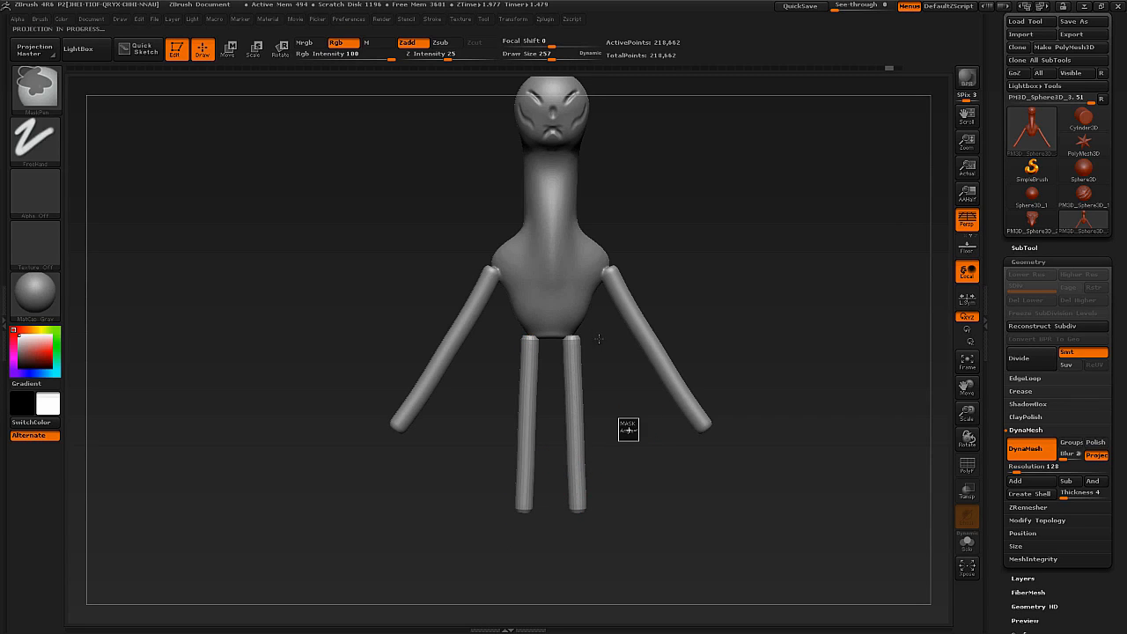
{"action": "mouse_move", "coordinate": [599, 340]}
{"action": "left_mouse_down"}
{"action": "mouse_move", "coordinate": [520, 374]}
{"action": "mouse_move", "coordinate": [488, 350]}
{"action": "mouse_move", "coordinate": [581, 316]}
{"action": "left_mouse_up"}
Use the Move brush to adjust the joint between the leg tops and the underside of the torso.
{"action": "key", "text": "b"}
{"action": "key", "text": "m"}
{"action": "key", "text": "v"}
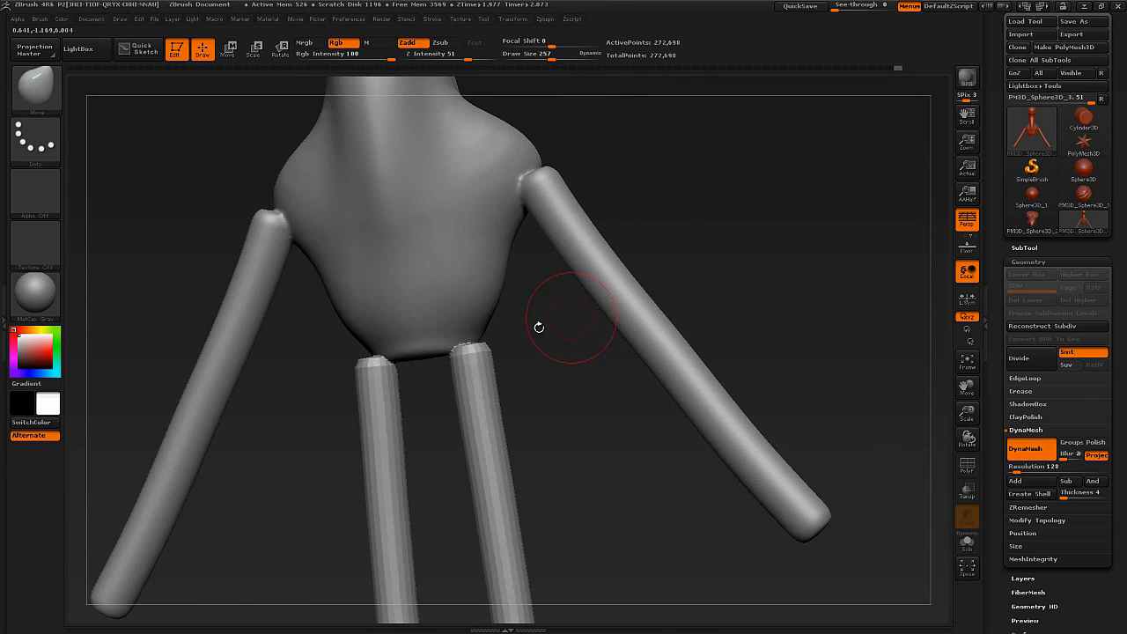
{"action": "key", "text": "s"}
{"action": "mouse_move", "coordinate": [476, 350]}
{"action": "left_mouse_down"}
{"action": "mouse_move", "coordinate": [464, 347]}
{"action": "mouse_move", "coordinate": [475, 336]}
{"action": "left_mouse_up"}
{"action": "left_click_drag", "start_coordinate": [519, 338], "coordinate": [560, 339]}
{"action": "mouse_move", "coordinate": [478, 343]}
{"action": "left_mouse_down", "text": "shift"}
{"action": "mouse_move", "coordinate": [466, 365]}
{"action": "mouse_move", "coordinate": [478, 332]}
{"action": "left_mouse_up", "text": "shift"}
Sculpt rounded shoulder joints and a belly hollow with the ClayBuildup brush at draw size 170.
{"action": "key", "text": "s"}
{"action": "left_click_drag", "start_coordinate": [473, 335], "coordinate": [463, 326]}
{"action": "mouse_move", "coordinate": [428, 274]}
{"action": "left_mouse_down"}
{"action": "mouse_move", "coordinate": [405, 276]}
{"action": "mouse_move", "coordinate": [390, 301]}
{"action": "left_mouse_up"}
{"action": "left_click_drag", "start_coordinate": [411, 284], "coordinate": [422, 313]}
{"action": "left_click_drag", "start_coordinate": [237, 202], "coordinate": [280, 196]}
{"action": "left_click_drag", "start_coordinate": [319, 229], "coordinate": [298, 236]}
{"action": "mouse_move", "coordinate": [220, 220]}
{"action": "left_mouse_down"}
{"action": "mouse_move", "coordinate": [308, 224]}
{"action": "mouse_move", "coordinate": [167, 230]}
{"action": "left_mouse_up"}
{"action": "mouse_move", "coordinate": [304, 211]}
{"action": "left_mouse_down"}
{"action": "mouse_move", "coordinate": [319, 237]}
{"action": "mouse_move", "coordinate": [328, 226]}
{"action": "left_mouse_up"}
{"action": "left_click_drag", "start_coordinate": [493, 308], "coordinate": [459, 271], "text": "alt"}
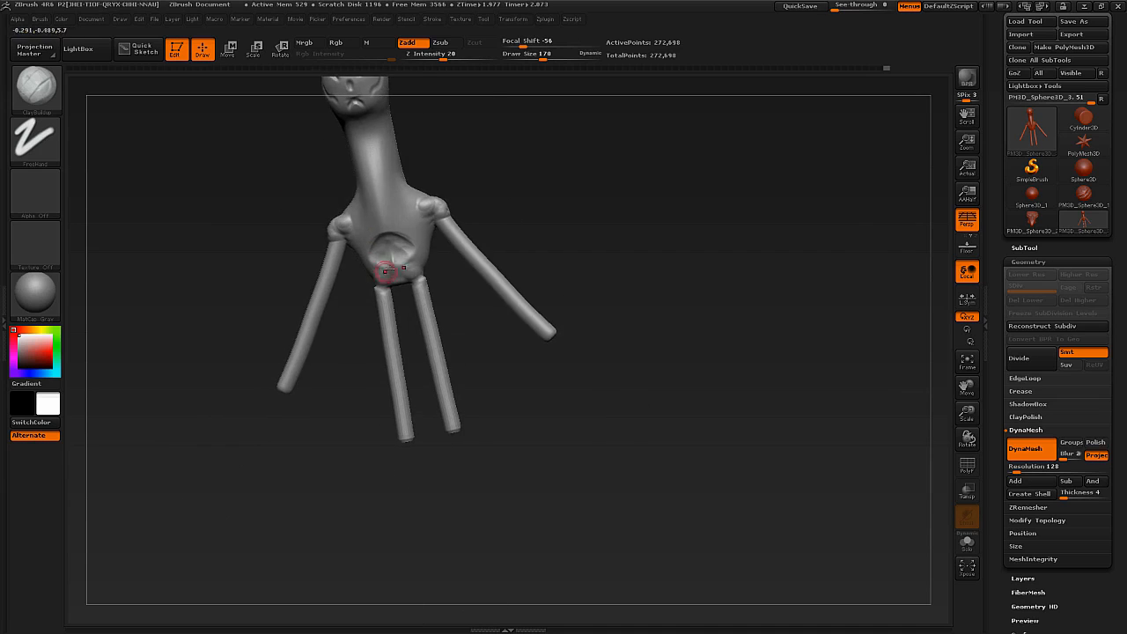
Reduce the ClayBuildup draw size to 150 and build long muscle strands down the front of the neck.
{"action": "left_click_drag", "start_coordinate": [410, 329], "coordinate": [420, 423], "text": "alt"}
{"action": "mouse_move", "coordinate": [493, 282]}
{"action": "left_mouse_down", "text": "shift"}
{"action": "mouse_move", "coordinate": [510, 286]}
{"action": "mouse_move", "coordinate": [502, 277]}
{"action": "left_mouse_up", "text": "shift"}
{"action": "left_click_drag", "start_coordinate": [493, 282], "coordinate": [408, 280]}
{"action": "right_click_drag", "start_coordinate": [414, 253], "coordinate": [406, 313], "text": "alt"}
{"action": "right_click", "coordinate": [407, 311]}
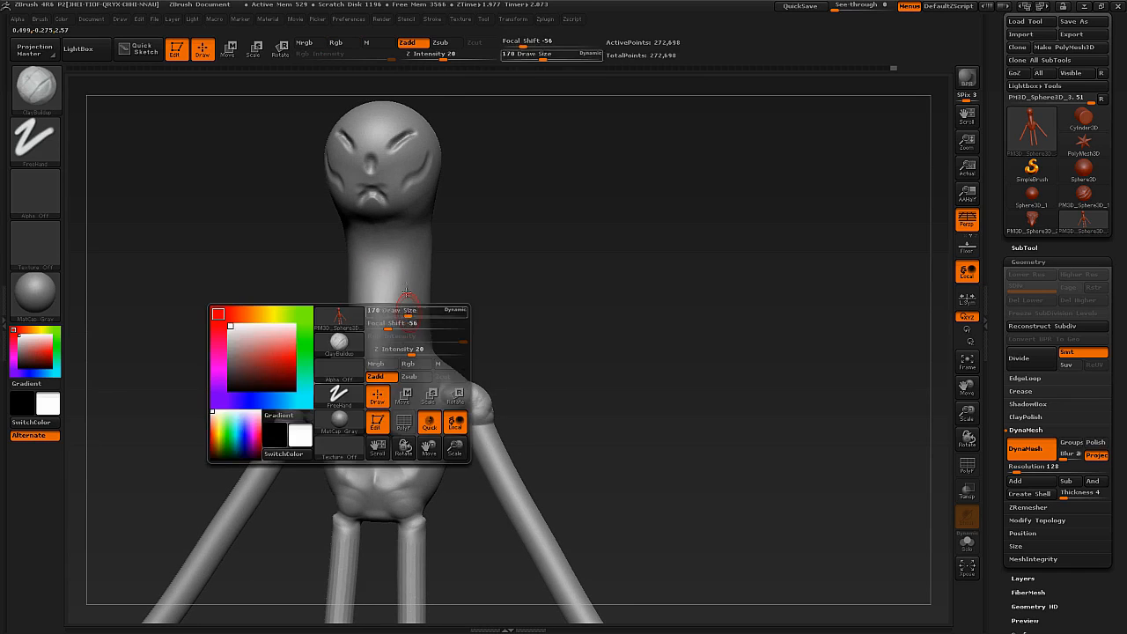
{"action": "key", "text": "bracketleft"}
{"action": "key", "text": "bracketleft"}
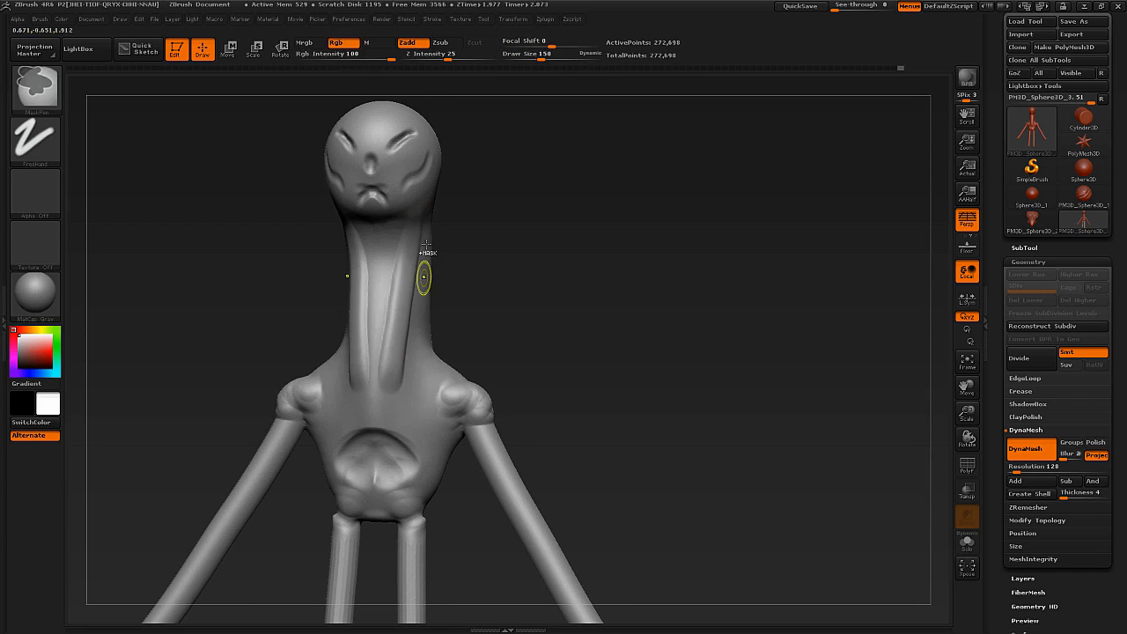
{"action": "right_click_drag", "start_coordinate": [422, 272], "coordinate": [425, 228]}
Build up rounded hip masses above the legs on the back, reducing the draw size to 105.
{"action": "mouse_move", "coordinate": [430, 373]}
{"action": "right_mouse_down", "text": "ctrl"}
{"action": "mouse_move", "coordinate": [422, 388]}
{"action": "mouse_move", "coordinate": [433, 299]}
{"action": "mouse_move", "coordinate": [449, 339]}
{"action": "mouse_move", "coordinate": [516, 322]}
{"action": "mouse_move", "coordinate": [599, 326]}
{"action": "mouse_move", "coordinate": [485, 384]}
{"action": "mouse_move", "coordinate": [489, 374]}
{"action": "right_mouse_up", "text": "ctrl"}
{"action": "mouse_move", "coordinate": [490, 375]}
{"action": "right_mouse_down", "text": "alt"}
{"action": "mouse_move", "coordinate": [493, 290]}
{"action": "mouse_move", "coordinate": [509, 314]}
{"action": "mouse_move", "coordinate": [450, 315]}
{"action": "mouse_move", "coordinate": [448, 352]}
{"action": "mouse_move", "coordinate": [461, 324]}
{"action": "right_mouse_up", "text": "alt"}
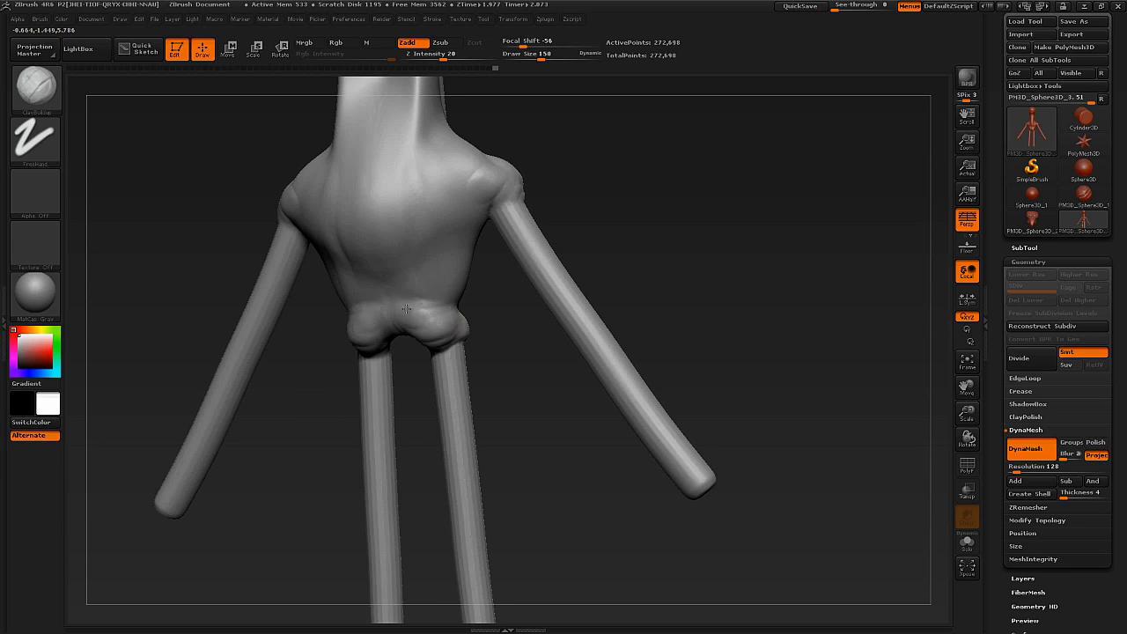
{"action": "left_click_drag", "start_coordinate": [411, 312], "coordinate": [454, 319]}
{"action": "right_click_drag", "start_coordinate": [461, 322], "coordinate": [425, 326]}
{"action": "left_click_drag", "start_coordinate": [443, 330], "coordinate": [422, 326]}
{"action": "right_click_drag", "start_coordinate": [418, 326], "coordinate": [450, 333]}
{"action": "key", "text": "s"}
{"action": "left_click_drag", "start_coordinate": [450, 334], "coordinate": [444, 334]}
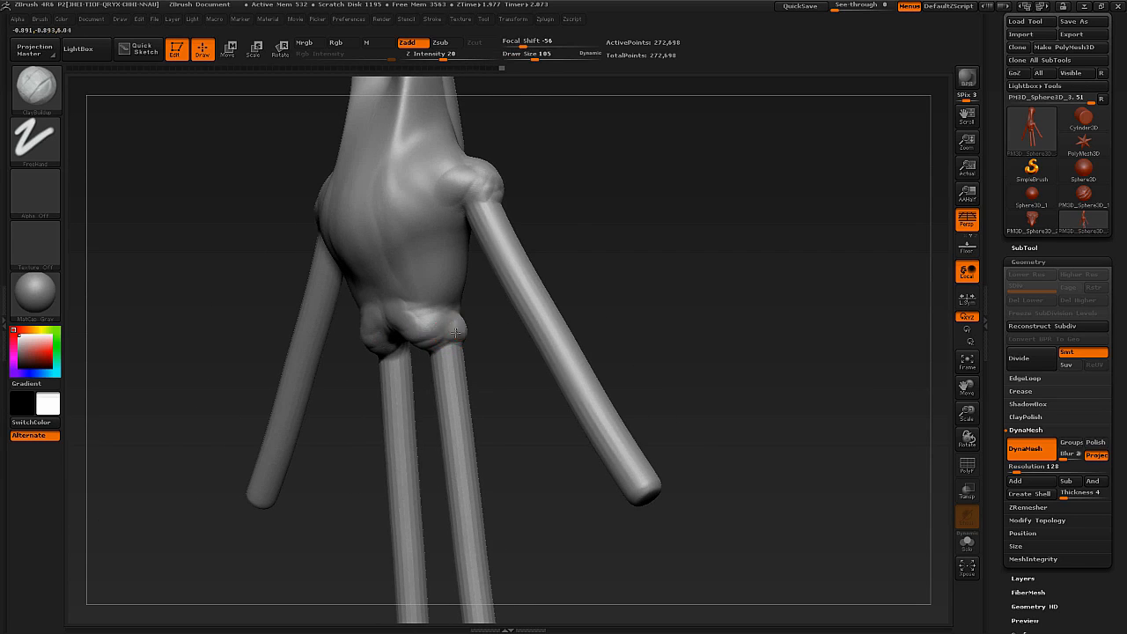
Sculpt the collarbones and the elbow and knee joints with ClayBuildup at draw size 105.
{"action": "mouse_move", "coordinate": [419, 332]}
{"action": "right_mouse_down"}
{"action": "mouse_move", "coordinate": [410, 269]}
{"action": "mouse_move", "coordinate": [449, 286]}
{"action": "mouse_move", "coordinate": [445, 247]}
{"action": "mouse_move", "coordinate": [414, 333]}
{"action": "mouse_move", "coordinate": [445, 251]}
{"action": "right_mouse_up"}
{"action": "right_click_drag", "start_coordinate": [446, 251], "coordinate": [421, 353], "text": "ctrl"}
{"action": "mouse_move", "coordinate": [421, 352]}
{"action": "right_mouse_down"}
{"action": "mouse_move", "coordinate": [460, 368]}
{"action": "mouse_move", "coordinate": [573, 246]}
{"action": "mouse_move", "coordinate": [564, 212]}
{"action": "mouse_move", "coordinate": [555, 219]}
{"action": "right_mouse_up"}
{"action": "mouse_move", "coordinate": [585, 204]}
{"action": "left_mouse_down"}
{"action": "mouse_move", "coordinate": [577, 225]}
{"action": "mouse_move", "coordinate": [583, 211]}
{"action": "left_mouse_up"}
{"action": "mouse_move", "coordinate": [603, 208]}
{"action": "right_mouse_down", "text": "alt"}
{"action": "mouse_move", "coordinate": [544, 307]}
{"action": "mouse_move", "coordinate": [602, 208]}
{"action": "mouse_move", "coordinate": [488, 293]}
{"action": "mouse_move", "coordinate": [490, 312]}
{"action": "right_mouse_up", "text": "alt"}
{"action": "left_click_drag", "start_coordinate": [462, 337], "coordinate": [534, 335]}
{"action": "mouse_move", "coordinate": [533, 334]}
{"action": "right_mouse_down"}
{"action": "mouse_move", "coordinate": [500, 343]}
{"action": "mouse_move", "coordinate": [512, 287]}
{"action": "mouse_move", "coordinate": [454, 266]}
{"action": "mouse_move", "coordinate": [441, 275]}
{"action": "mouse_move", "coordinate": [445, 334]}
{"action": "right_mouse_up"}
{"action": "right_click_drag", "start_coordinate": [482, 429], "coordinate": [503, 318], "text": "alt"}
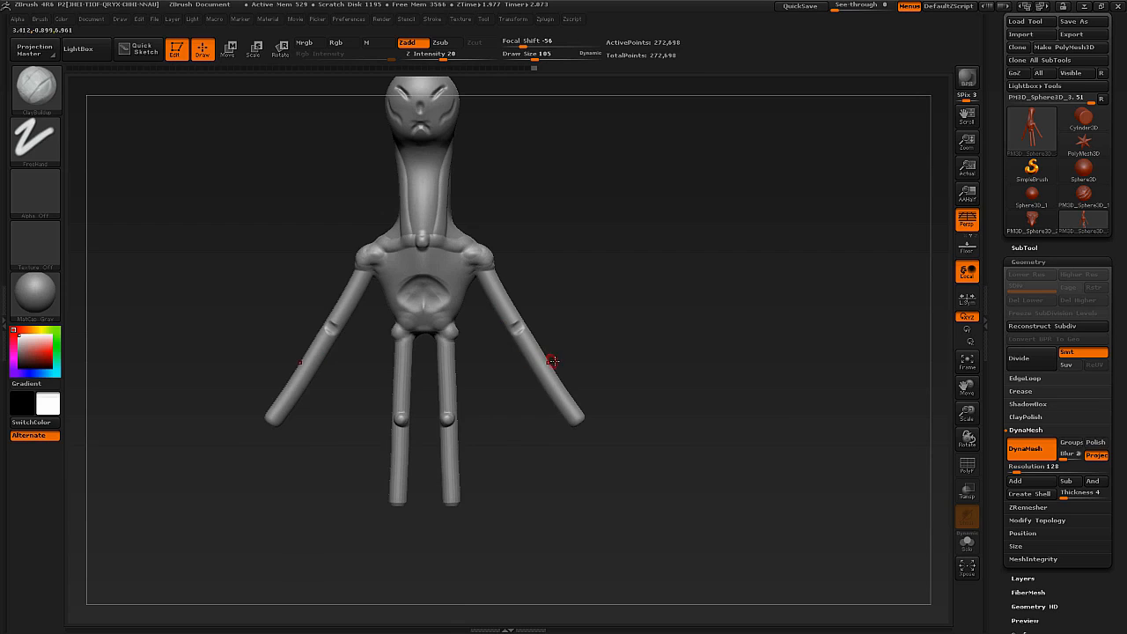
Try isolating the lower legs with SelectRect, then show the whole model again.
{"action": "right_click_drag", "start_coordinate": [529, 525], "coordinate": [502, 490], "text": "alt"}
{"action": "left_click_drag", "start_coordinate": [539, 542], "coordinate": [357, 380], "text": "ctrl+shift"}
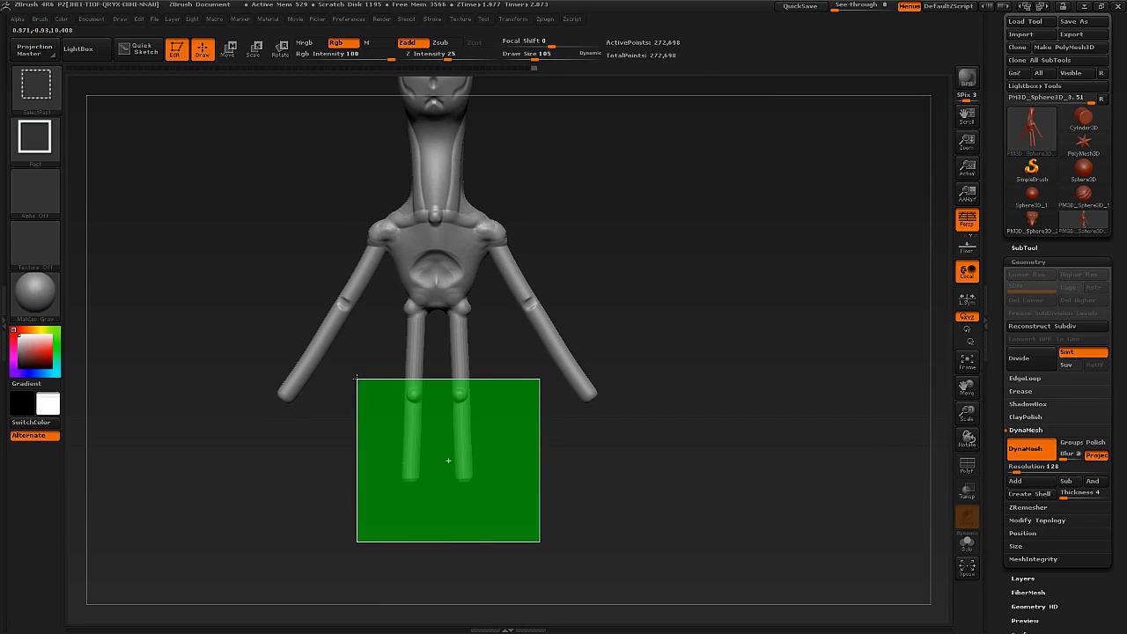
{"action": "left_click", "coordinate": [428, 402], "text": "ctrl+shift"}
{"action": "left_click_drag", "start_coordinate": [537, 525], "coordinate": [367, 358], "text": "ctrl+shift"}
{"action": "left_click", "coordinate": [368, 354], "text": "ctrl+shift"}
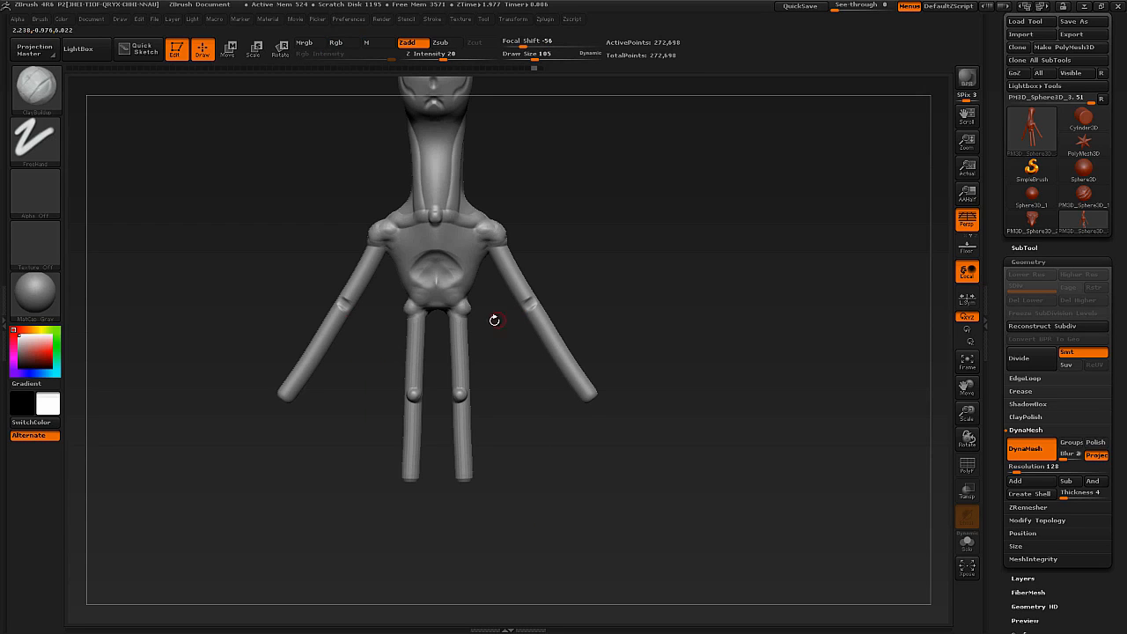
Choose the TrimRect brush and cut both legs off below the hips.
{"action": "left_click_drag", "start_coordinate": [495, 320], "coordinate": [468, 354]}
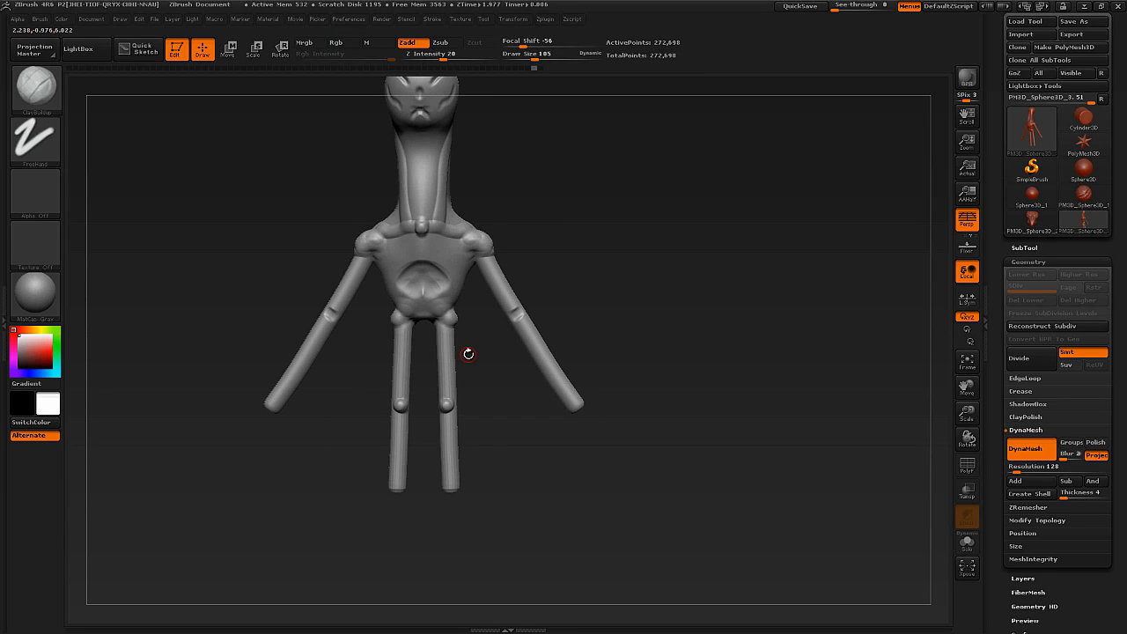
{"action": "left_click", "coordinate": [43, 93]}
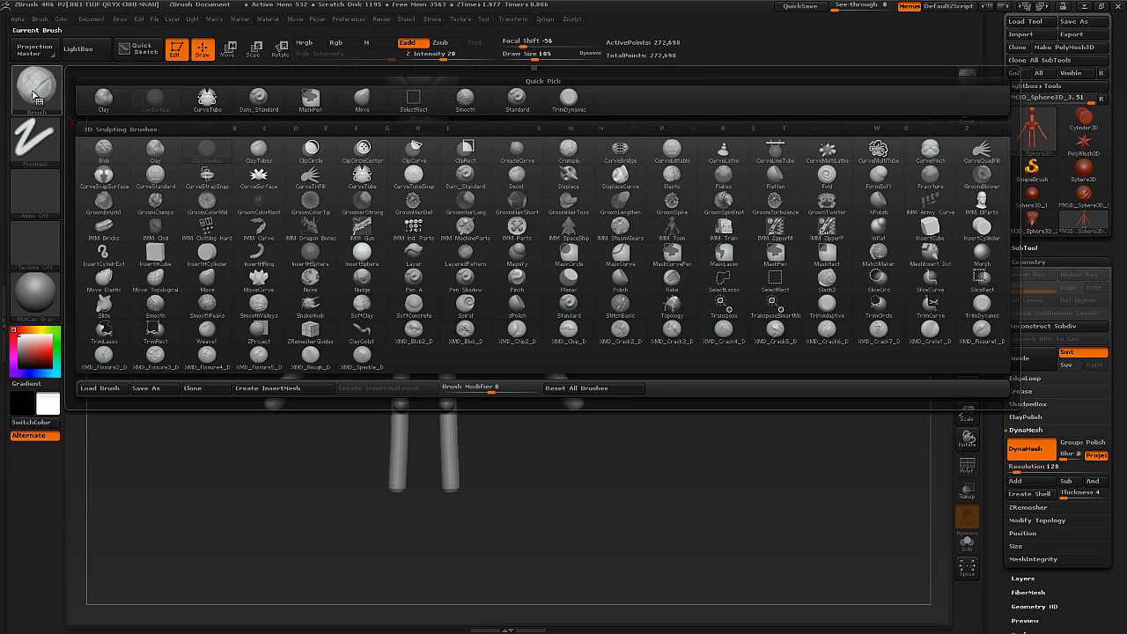
{"action": "key", "text": "t"}
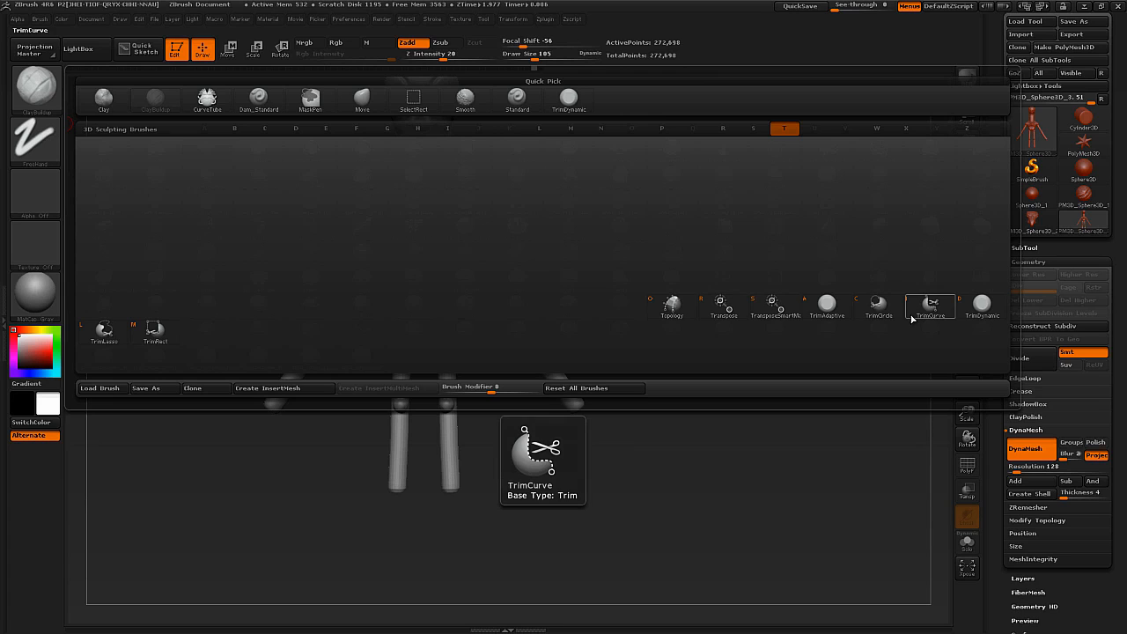
{"action": "left_click", "coordinate": [163, 340]}
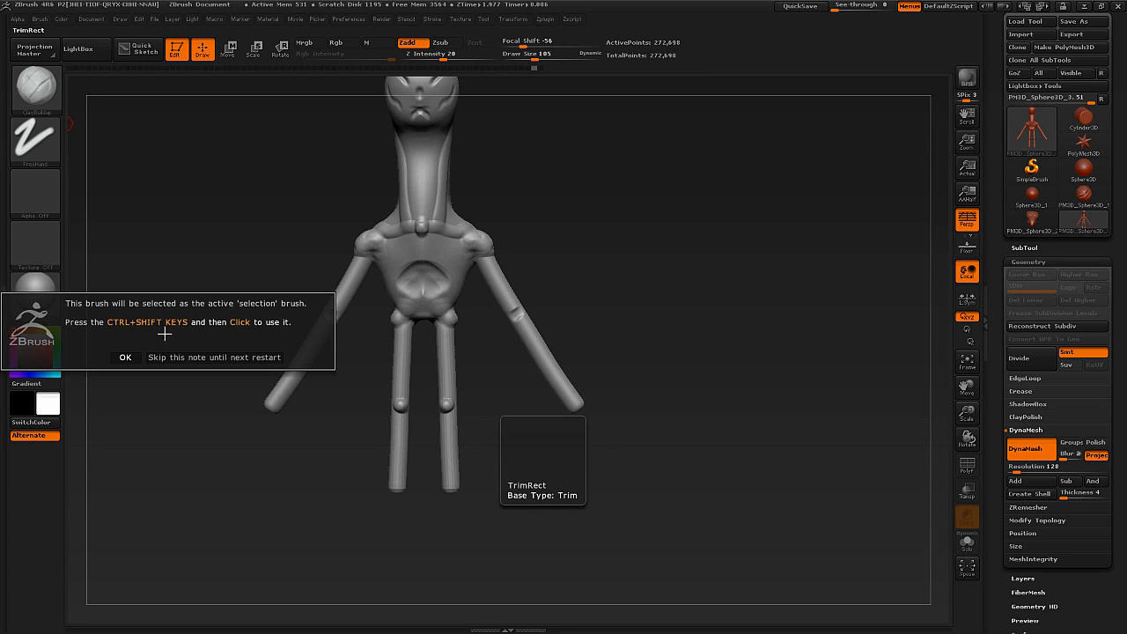
{"action": "left_click", "coordinate": [124, 357]}
{"action": "left_click_drag", "start_coordinate": [343, 552], "coordinate": [486, 324], "text": "ctrl+shift"}
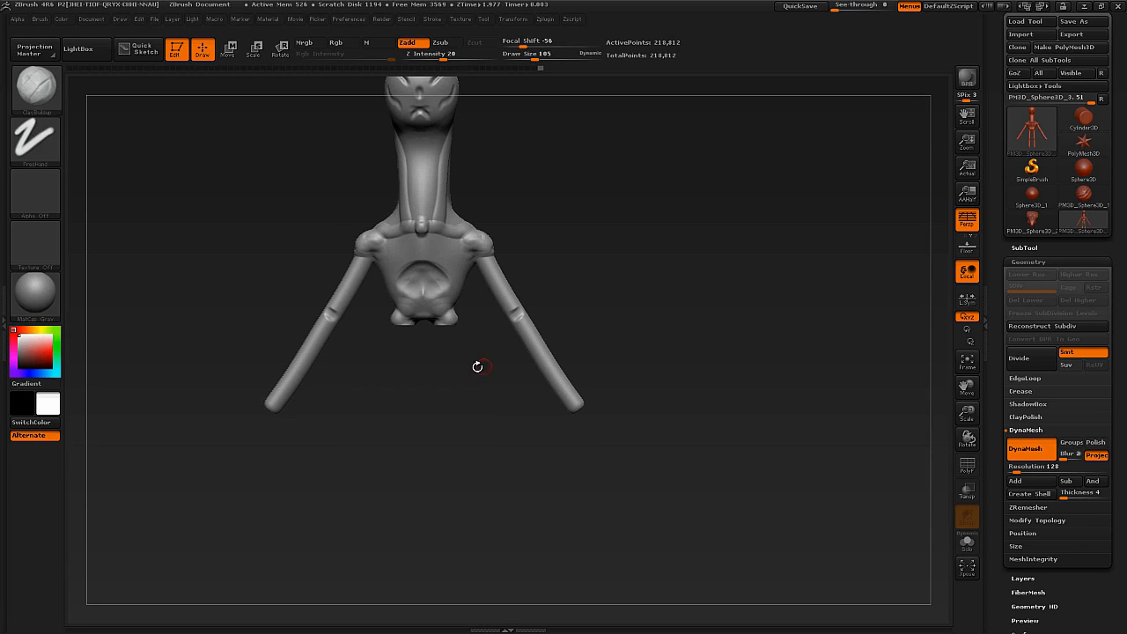
Trim the remaining leg stubs off the bottom of the torso with TrimRect.
{"action": "mouse_move", "coordinate": [463, 380]}
{"action": "left_mouse_down"}
{"action": "mouse_move", "coordinate": [465, 350]}
{"action": "mouse_move", "coordinate": [464, 371]}
{"action": "left_mouse_up"}
{"action": "left_click_drag", "start_coordinate": [446, 330], "coordinate": [447, 404], "text": "alt"}
{"action": "left_click_drag", "start_coordinate": [509, 436], "coordinate": [335, 344], "text": "ctrl+shift"}
{"action": "left_click_drag", "start_coordinate": [464, 405], "coordinate": [458, 370]}
Trim off the head above the neck and one arm with its shoulder using TrimRect.
{"action": "left_click_drag", "start_coordinate": [506, 133], "coordinate": [323, 274], "text": "ctrl+shift"}
{"action": "mouse_move", "coordinate": [471, 304]}
{"action": "left_mouse_down"}
{"action": "mouse_move", "coordinate": [445, 379]}
{"action": "mouse_move", "coordinate": [428, 325]}
{"action": "left_mouse_up"}
{"action": "left_click_drag", "start_coordinate": [471, 253], "coordinate": [437, 295], "text": "ctrl+shift"}
{"action": "key", "text": "ctrl+z"}
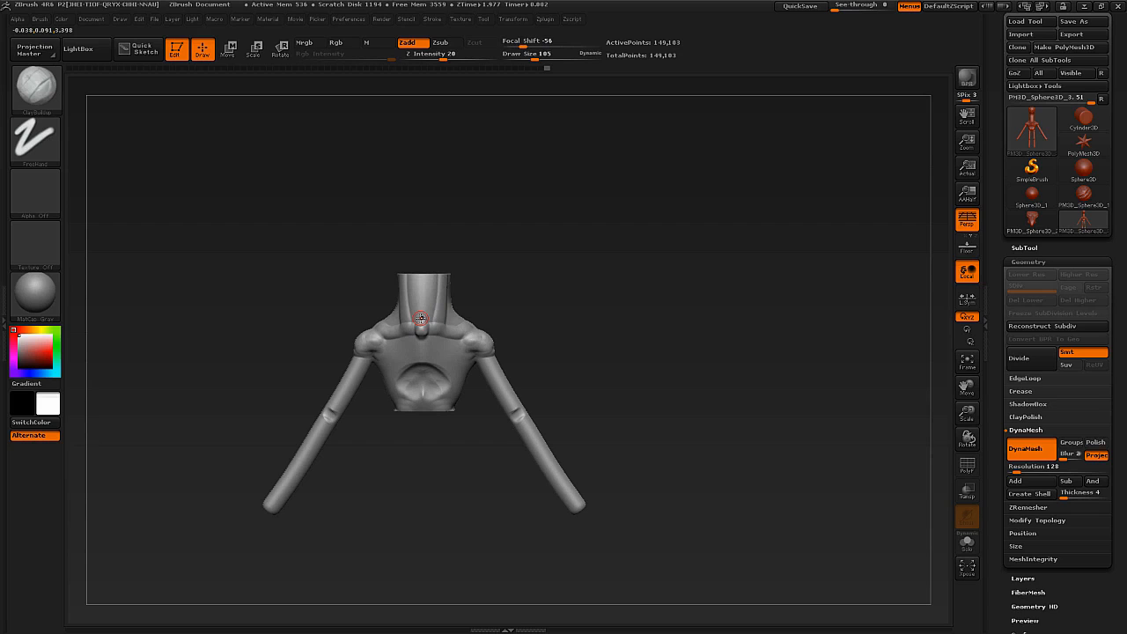
{"action": "left_click_drag", "start_coordinate": [296, 454], "coordinate": [337, 428], "text": "alt"}
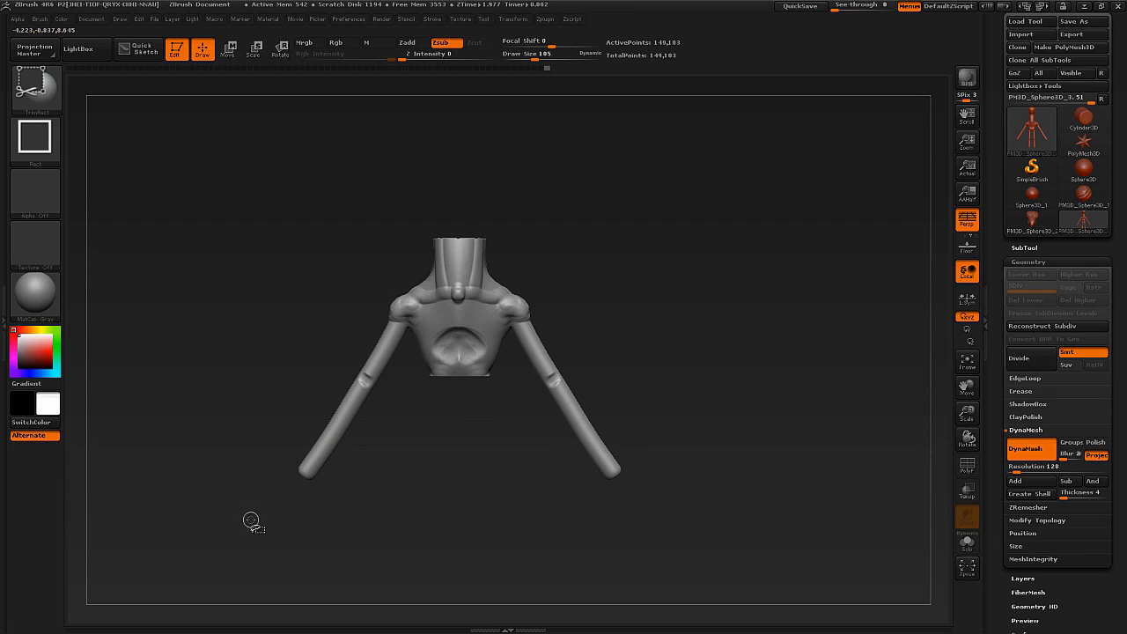
{"action": "mouse_move", "coordinate": [264, 529]}
{"action": "left_mouse_down", "text": "ctrl+shift"}
{"action": "mouse_move", "coordinate": [430, 241]}
{"action": "mouse_move", "coordinate": [427, 270]}
{"action": "left_mouse_up", "text": "ctrl+shift"}
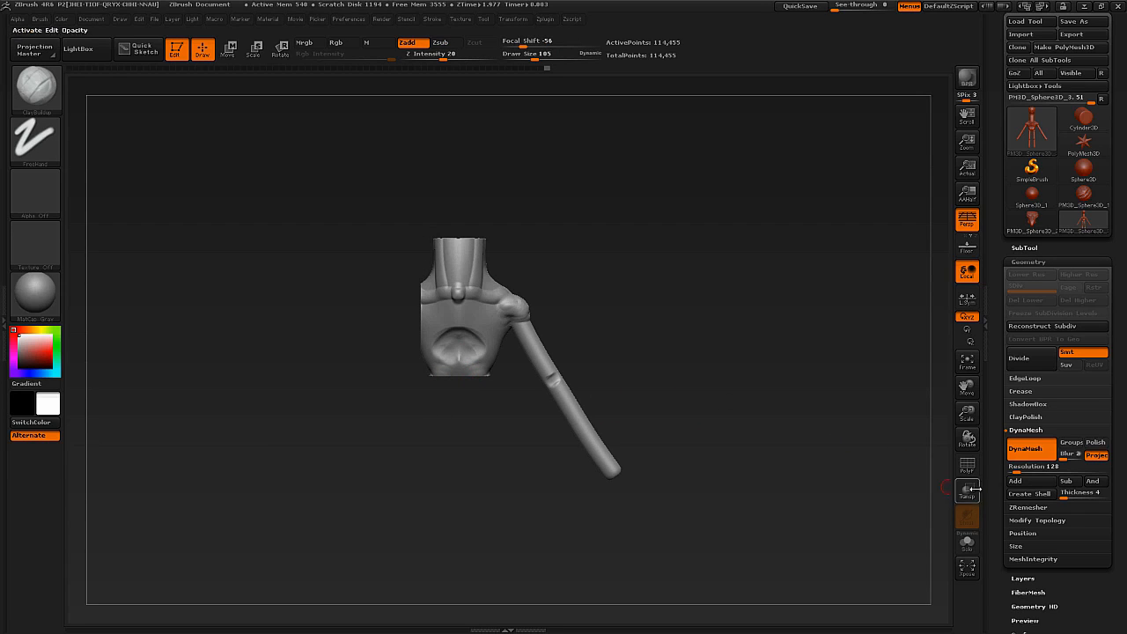
Rebuild the missing right arm and shoulder from the opposite side with Modify Topology's Mirror And Weld.
{"action": "left_click", "coordinate": [1036, 521]}
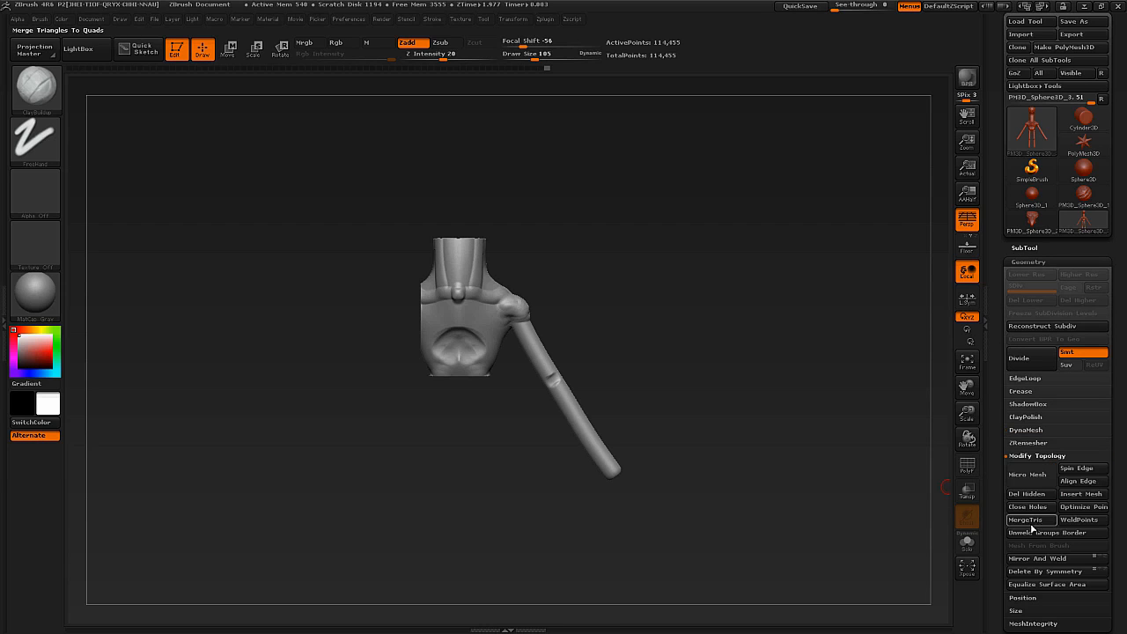
{"action": "scroll", "coordinate": [990, 475], "scroll_direction": "down", "scroll_amount": 3}
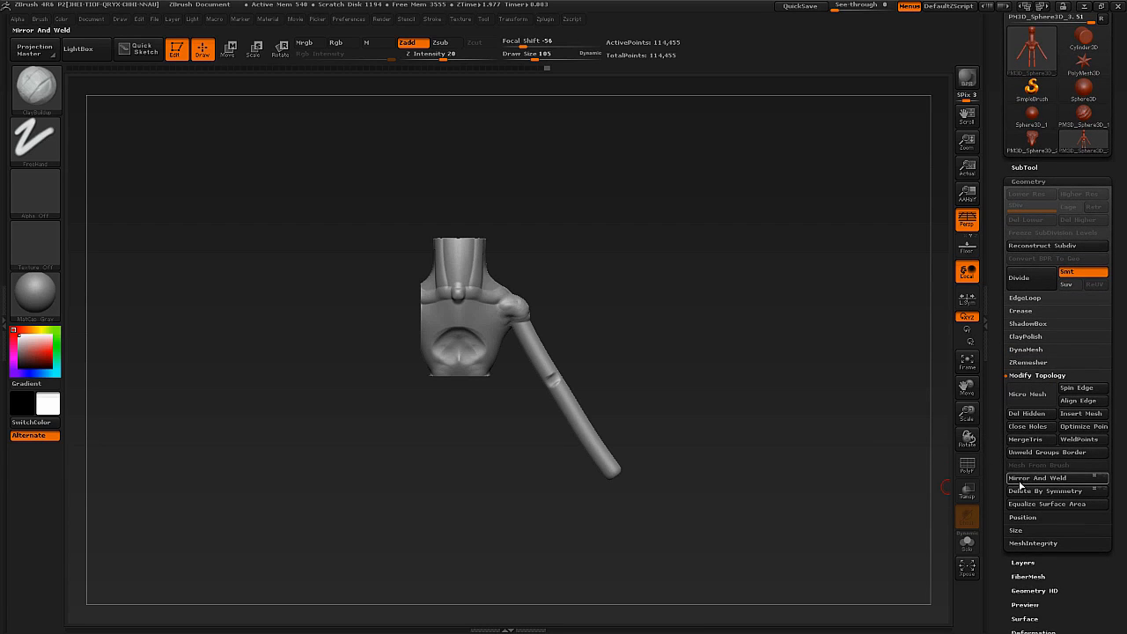
{"action": "left_click", "coordinate": [1027, 478]}
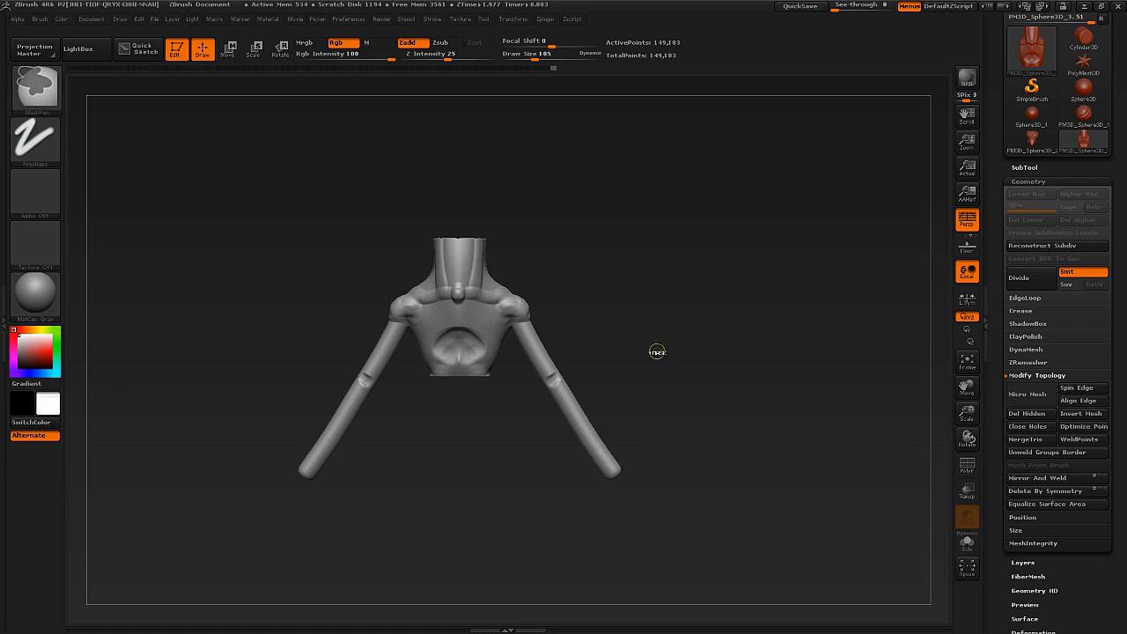
Trim off the creature's left arm with TrimRect, restore it with Mirror And Weld, and undo the mirroring.
{"action": "left_click_drag", "start_coordinate": [762, 186], "coordinate": [502, 554], "text": "ctrl+alt+shift"}
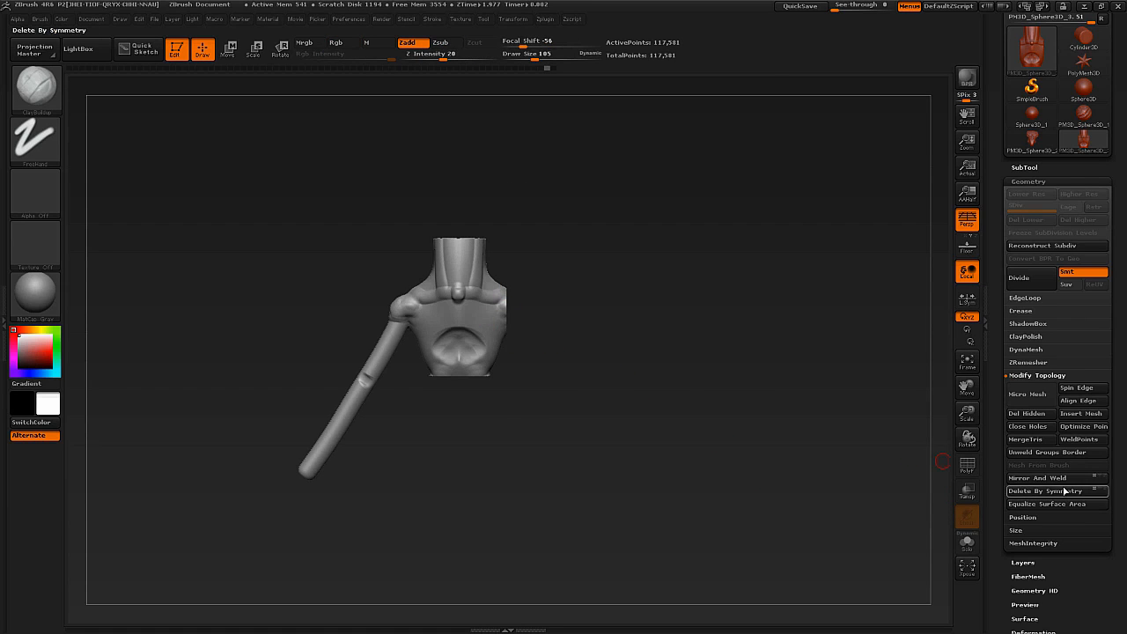
{"action": "left_click", "coordinate": [1034, 478]}
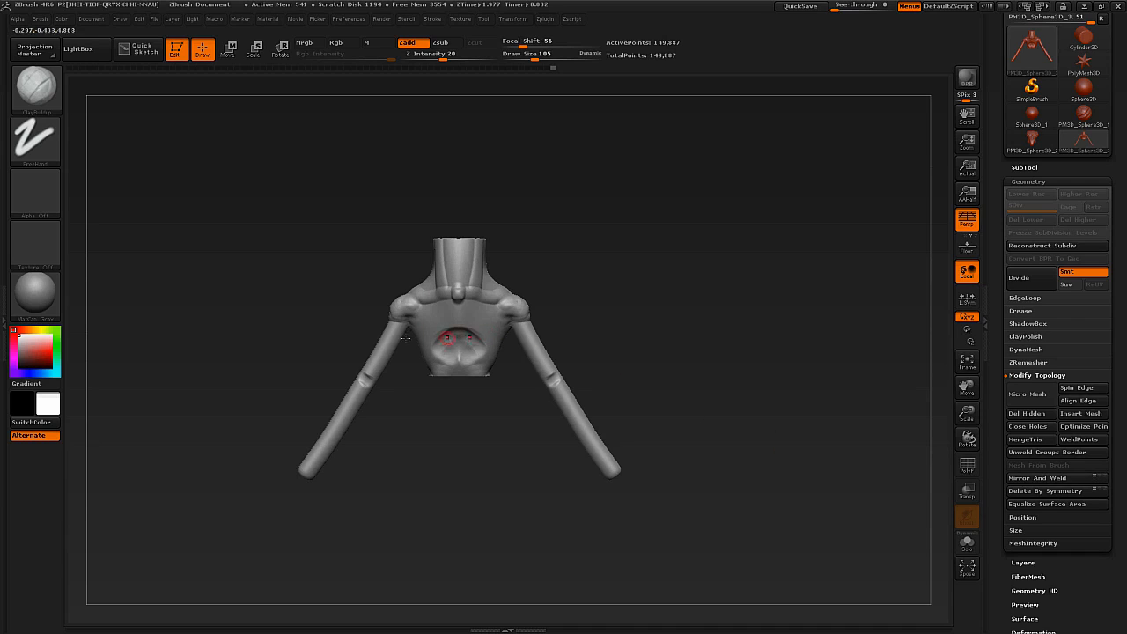
{"action": "right_click_drag", "start_coordinate": [483, 328], "coordinate": [476, 322], "text": "ctrl"}
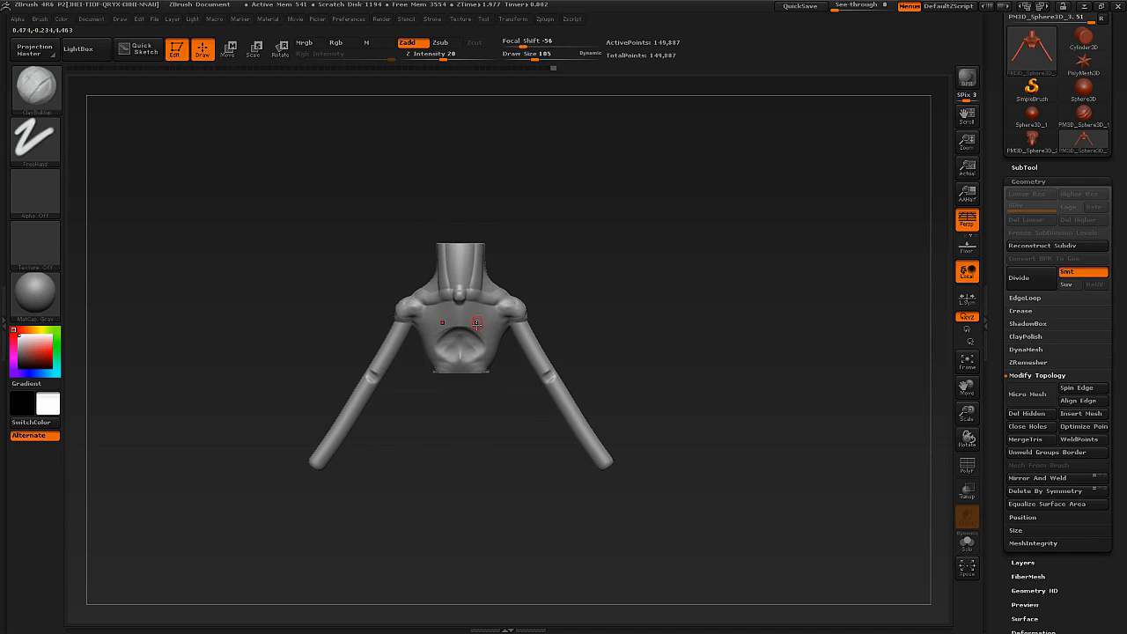
{"action": "key", "text": "ctrl+z"}
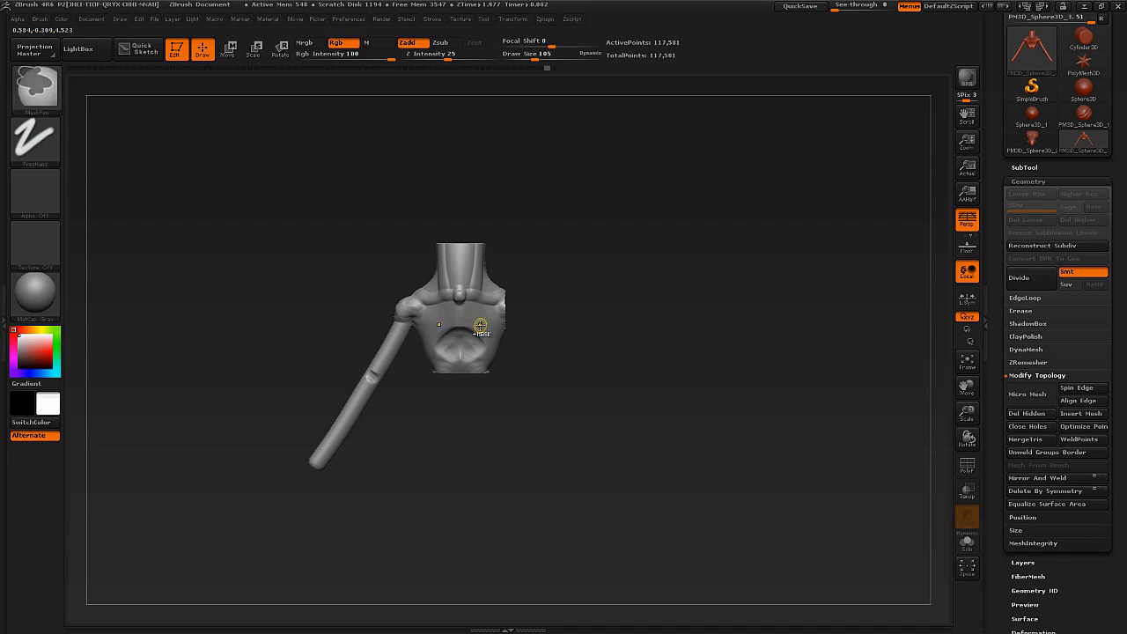
Try another TrimRect cut of the left arm followed by Mirror And Weld, and undo both.
{"action": "right_click_drag", "start_coordinate": [501, 321], "coordinate": [532, 302]}
{"action": "key", "text": "ctrl+z"}
{"action": "left_click_drag", "start_coordinate": [731, 258], "coordinate": [533, 582], "text": "ctrl+shift"}
{"action": "left_click", "coordinate": [1019, 479]}
{"action": "key", "text": "ctrl+z"}
{"action": "key", "text": "ctrl+z"}
{"action": "key", "text": "ctrl+z"}
{"action": "key", "text": "ctrl+z"}
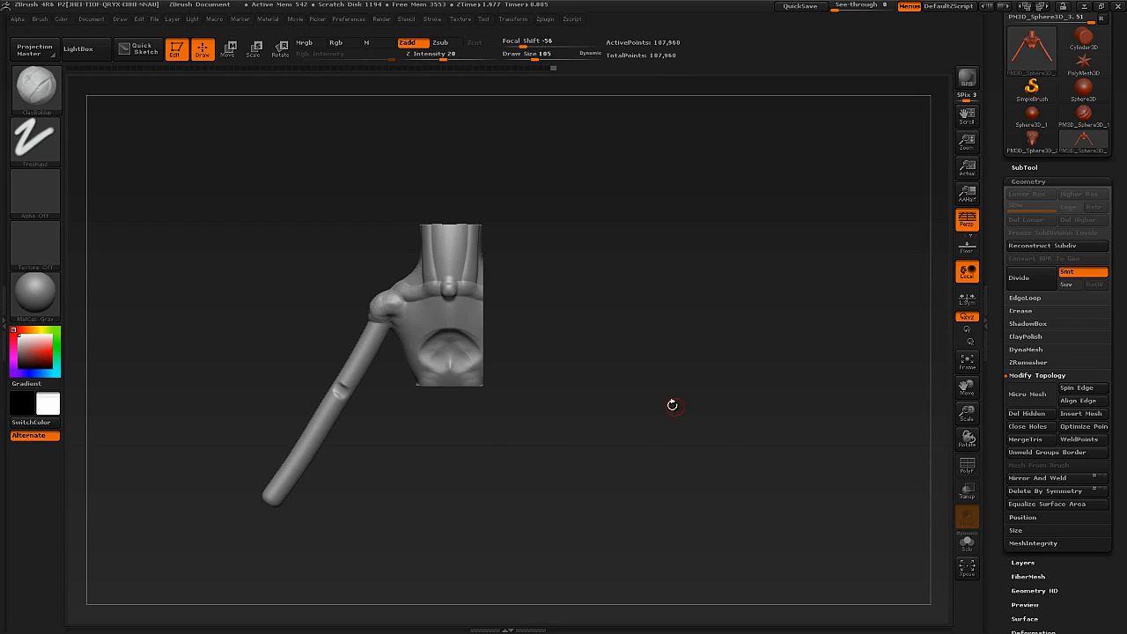
Try cutting off the left arm together with part of the torso, apply Mirror And Weld, and undo it.
{"action": "left_click_drag", "start_coordinate": [671, 222], "coordinate": [477, 540], "text": "ctrl+shift"}
{"action": "left_click", "coordinate": [1021, 479]}
{"action": "key", "text": "ctrl+z"}
{"action": "key", "text": "ctrl+z"}
Try trimming off the creature's right arm with TrimRect and applying Mirror And Weld, and undo both.
{"action": "left_click_drag", "start_coordinate": [205, 510], "coordinate": [405, 187], "text": "ctrl+shift"}
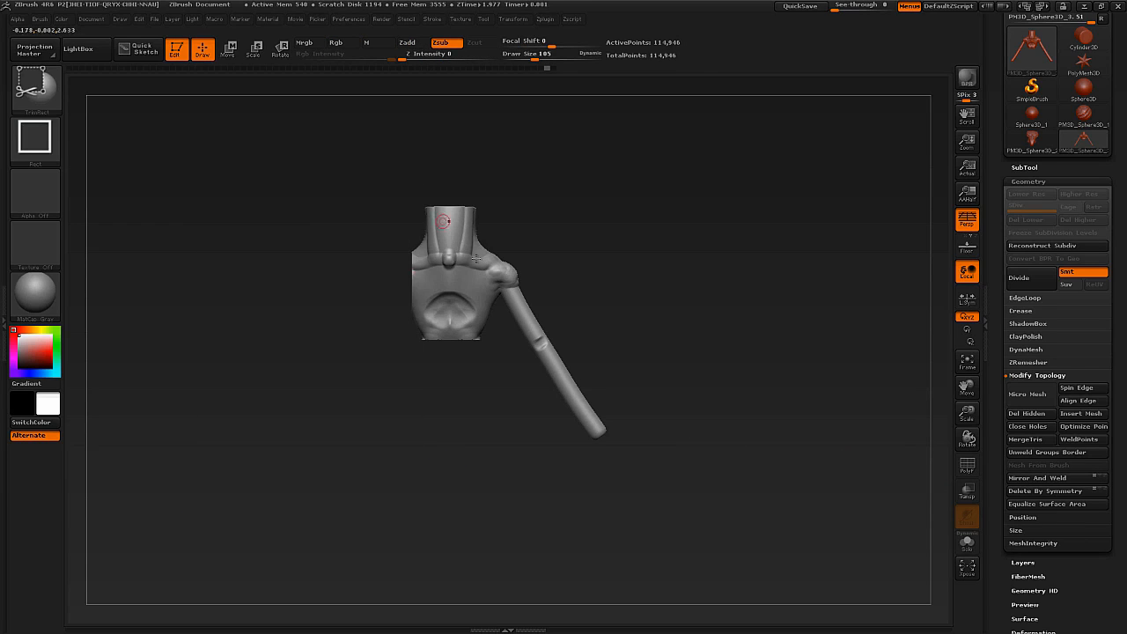
{"action": "left_click", "coordinate": [1032, 478]}
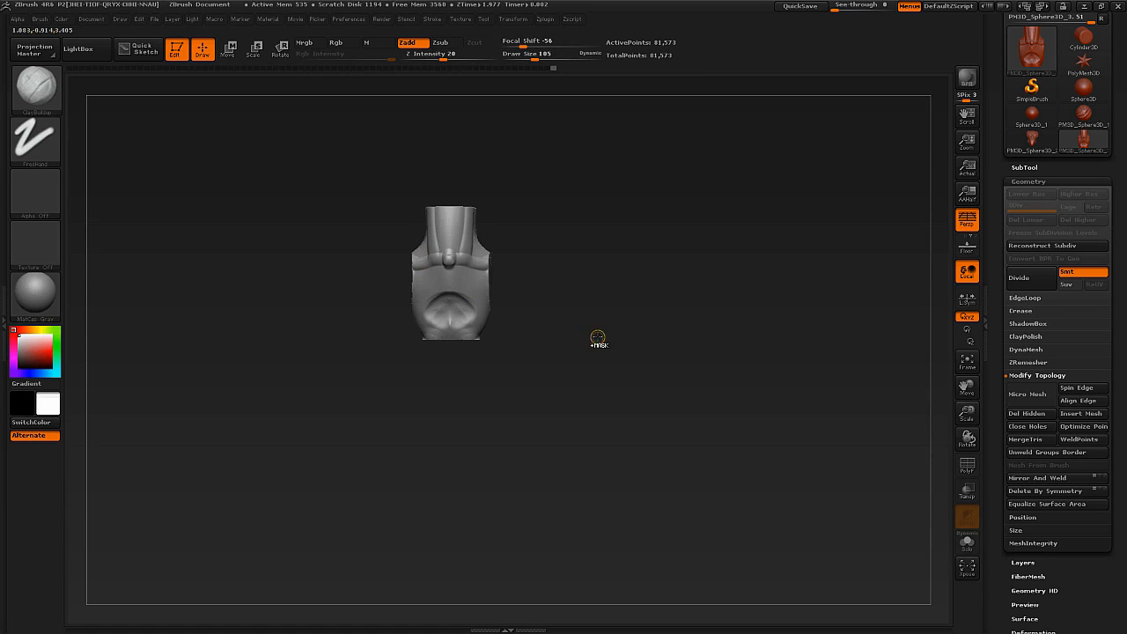
{"action": "key", "text": "ctrl+z"}
{"action": "key", "text": "ctrl+z"}
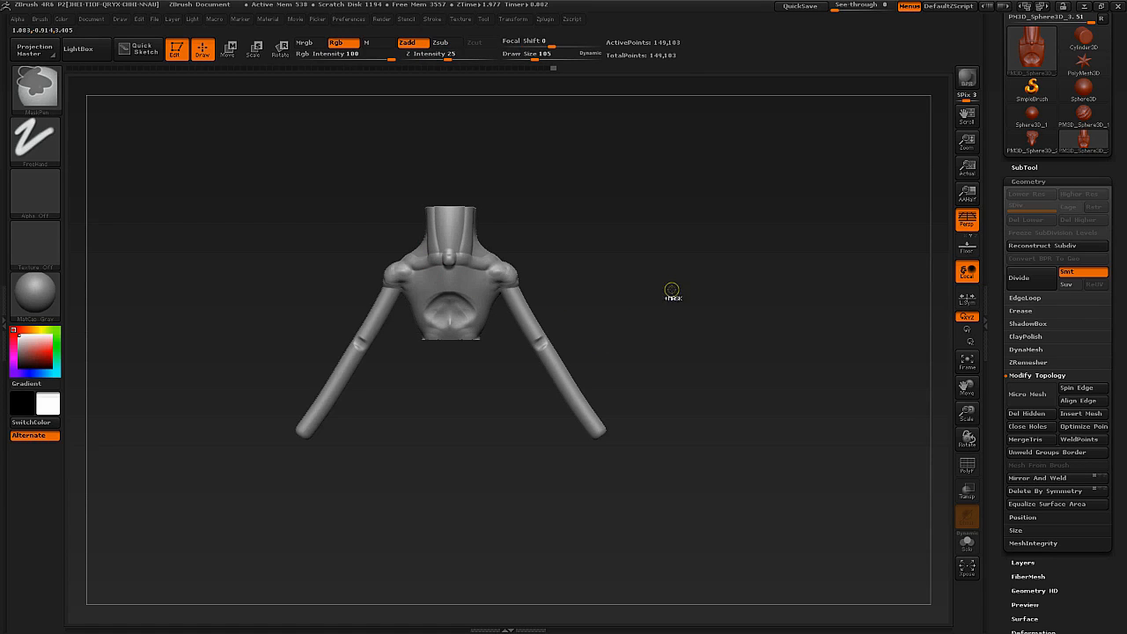
Trim off the creature's left arm and shoulder with TrimRect and rebuild them with Mirror And Weld.
{"action": "left_click_drag", "start_coordinate": [723, 208], "coordinate": [481, 535], "text": "ctrl+shift"}
{"action": "left_click", "coordinate": [1032, 478]}
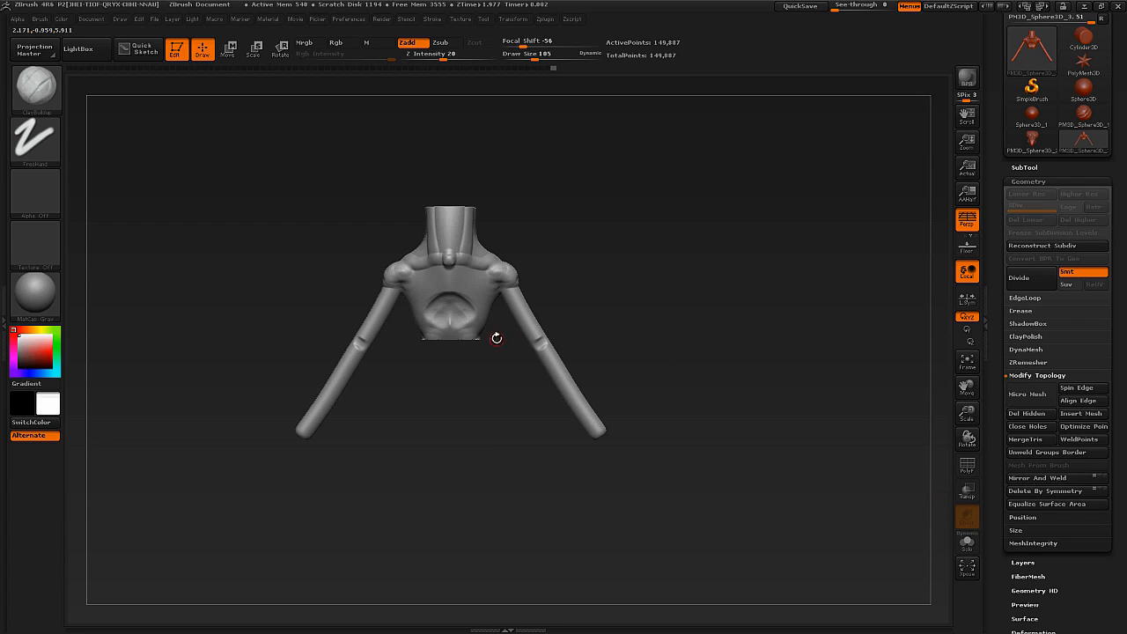
Turn on PolyFrame and examine the mesh topology and polygroups across the chest, neck and shoulders.
{"action": "left_click_drag", "start_coordinate": [501, 342], "coordinate": [532, 434], "text": "alt"}
{"action": "key", "text": "shift+f"}
{"action": "left_click_drag", "start_coordinate": [506, 368], "coordinate": [537, 519]}
{"action": "left_click_drag", "start_coordinate": [457, 352], "coordinate": [449, 420], "text": "alt"}
{"action": "mouse_move", "coordinate": [449, 420]}
{"action": "right_mouse_down"}
{"action": "mouse_move", "coordinate": [458, 392]}
{"action": "mouse_move", "coordinate": [467, 476]}
{"action": "right_mouse_up"}
{"action": "mouse_move", "coordinate": [444, 308]}
{"action": "left_mouse_down", "text": "shift"}
{"action": "mouse_move", "coordinate": [436, 220]}
{"action": "mouse_move", "coordinate": [414, 159]}
{"action": "left_mouse_up", "text": "shift"}
{"action": "right_click_drag", "start_coordinate": [493, 319], "coordinate": [471, 242], "text": "ctrl"}
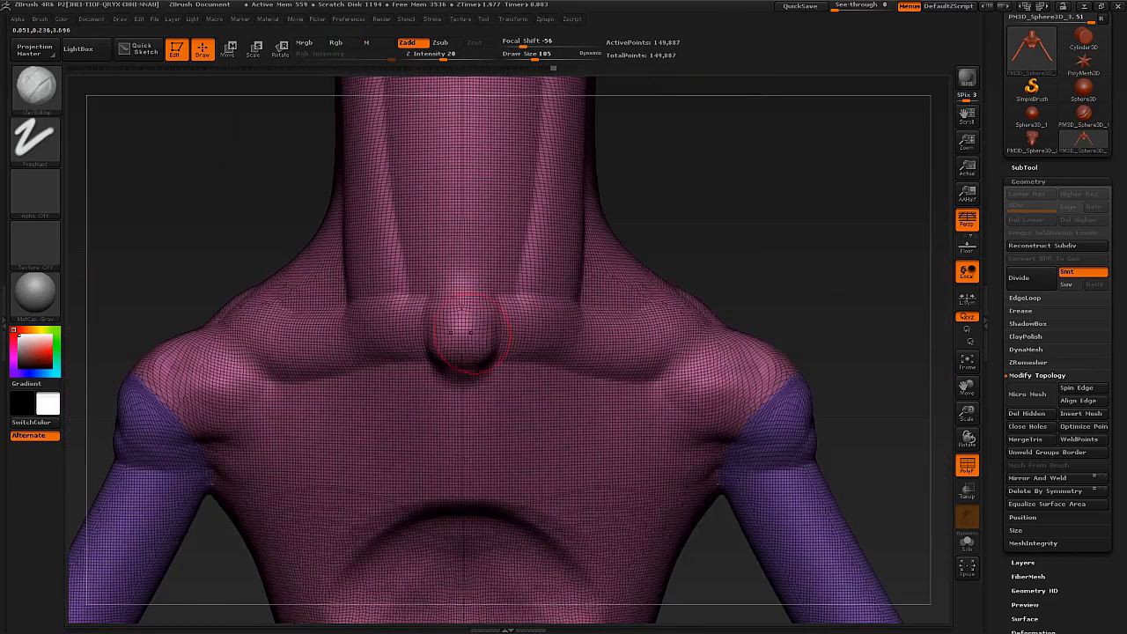
{"action": "right_click_drag", "start_coordinate": [462, 334], "coordinate": [444, 273], "text": "ctrl"}
{"action": "right_click_drag", "start_coordinate": [444, 273], "coordinate": [442, 334], "text": "alt"}
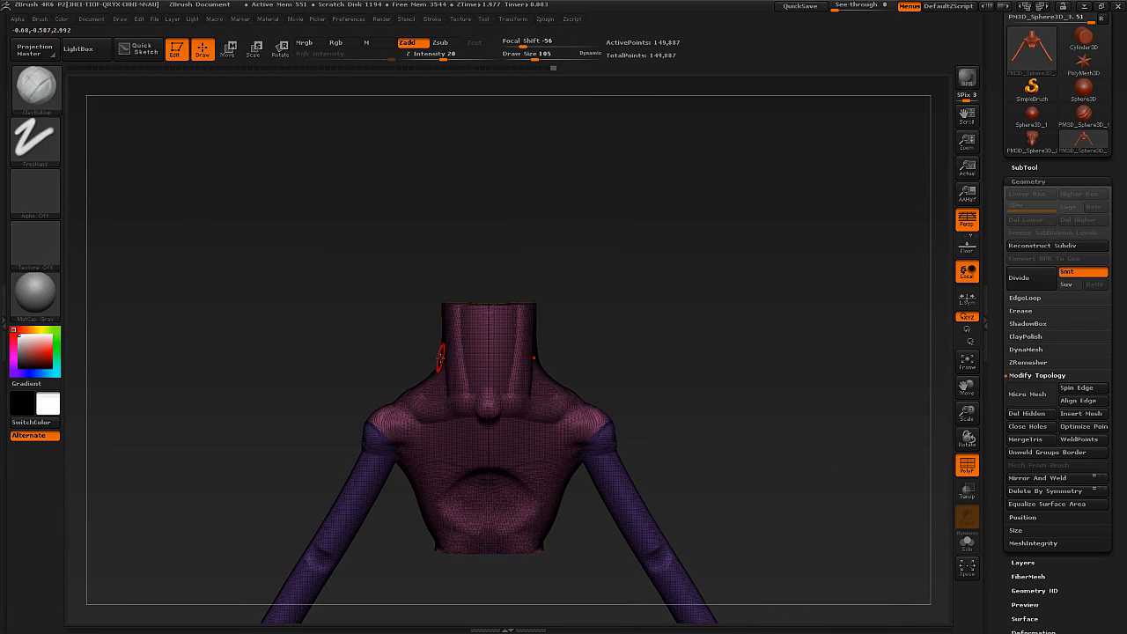
{"action": "right_click_drag", "start_coordinate": [448, 372], "coordinate": [435, 269], "text": "ctrl"}
{"action": "right_click_drag", "start_coordinate": [440, 352], "coordinate": [438, 327], "text": "ctrl"}
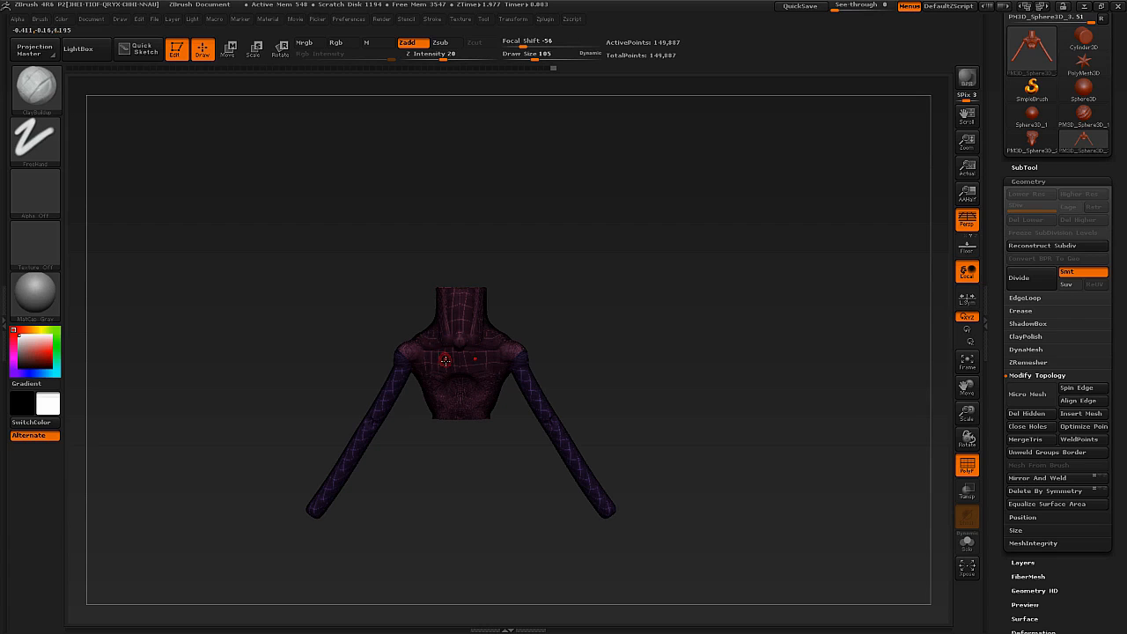
Choose the InsertCube brush, turn off PolyFrame, and insert symmetrical cubes on the shoulders.
{"action": "key", "text": "b"}
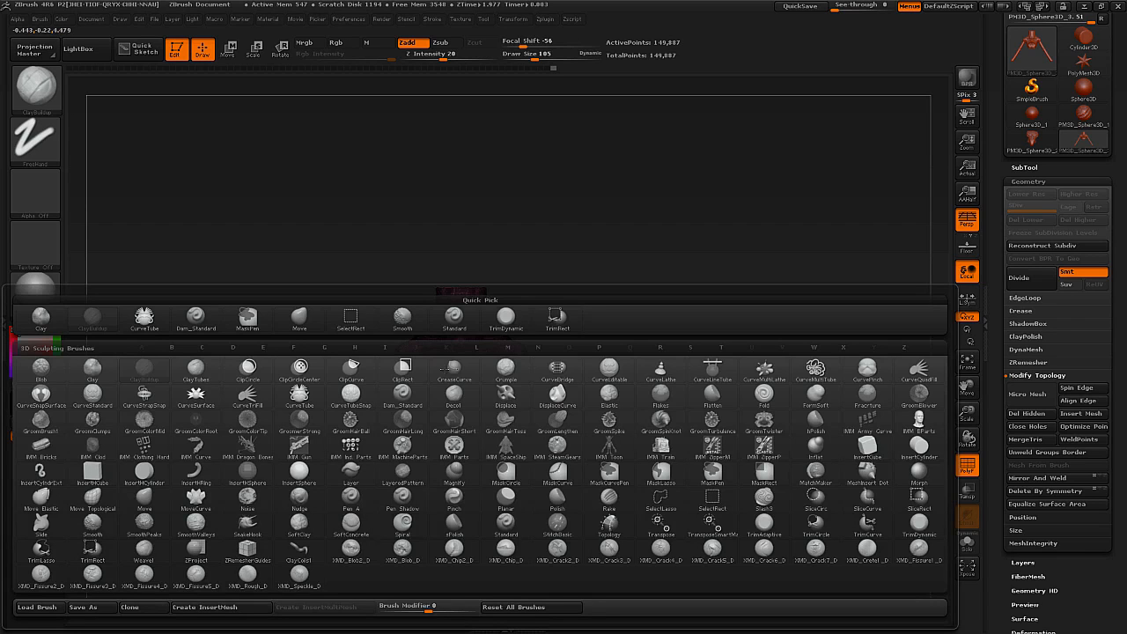
{"action": "key", "text": "i"}
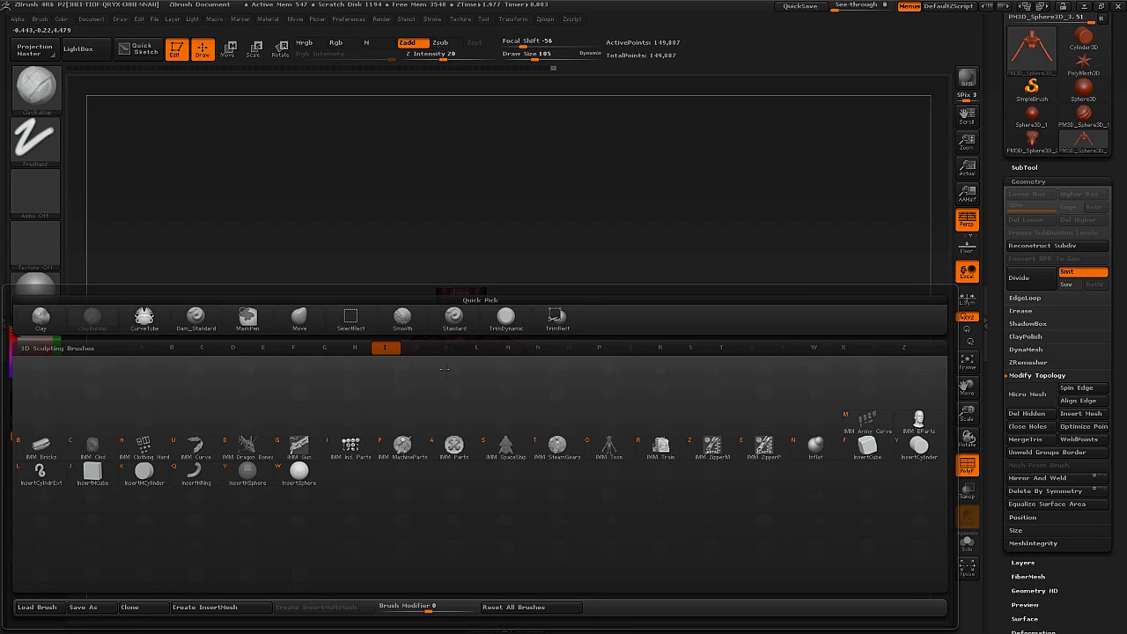
{"action": "left_click", "coordinate": [867, 445]}
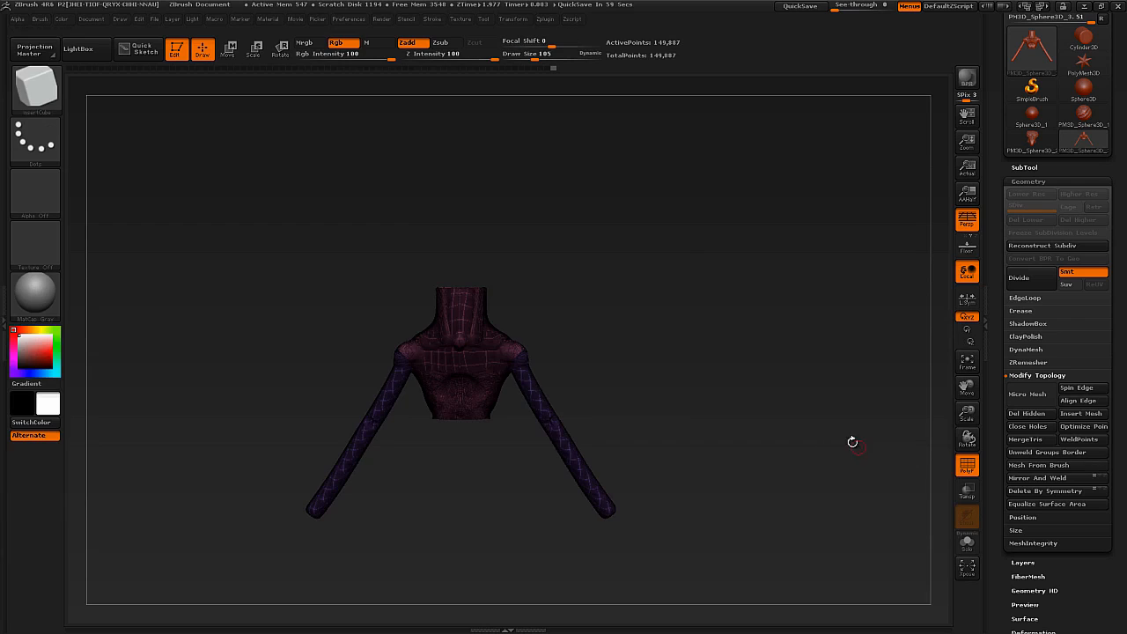
{"action": "key", "text": "shift+f"}
{"action": "left_click_drag", "start_coordinate": [495, 357], "coordinate": [517, 392]}
{"action": "left_click_drag", "start_coordinate": [616, 418], "coordinate": [515, 393]}
{"action": "key", "text": "ctrl+z"}
{"action": "left_click_drag", "start_coordinate": [563, 308], "coordinate": [572, 370], "text": "alt"}
{"action": "left_click_drag", "start_coordinate": [539, 336], "coordinate": [559, 364]}
{"action": "left_click_drag", "start_coordinate": [722, 361], "coordinate": [599, 330]}
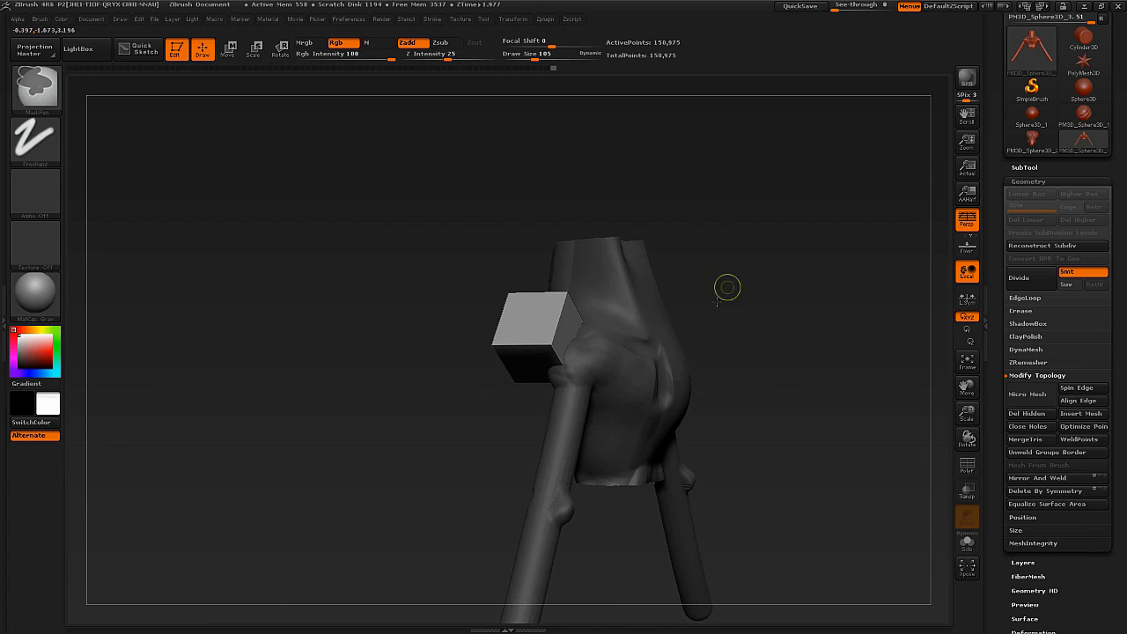
Remesh the torso and shoulder cubes together with DynaMesh and set the brush draw size to 270.
{"action": "left_click_drag", "start_coordinate": [727, 282], "coordinate": [704, 310], "text": "ctrl"}
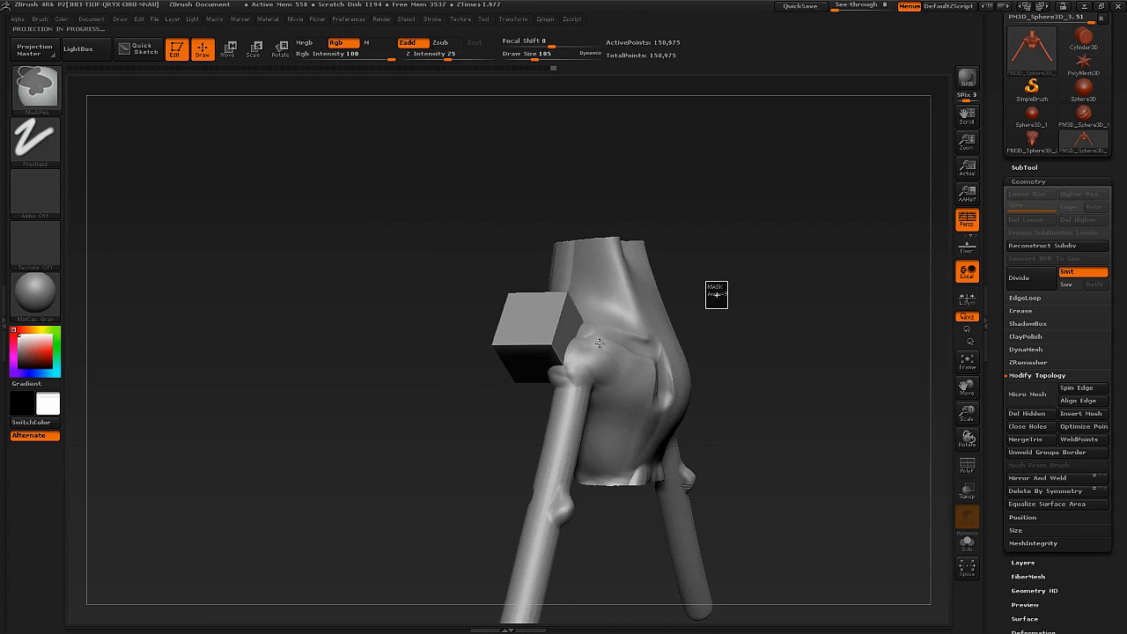
{"action": "mouse_move", "coordinate": [537, 286]}
{"action": "left_mouse_down"}
{"action": "mouse_move", "coordinate": [655, 349]}
{"action": "mouse_move", "coordinate": [611, 373]}
{"action": "mouse_move", "coordinate": [589, 328]}
{"action": "mouse_move", "coordinate": [579, 363]}
{"action": "left_mouse_up"}
{"action": "key", "text": "s"}
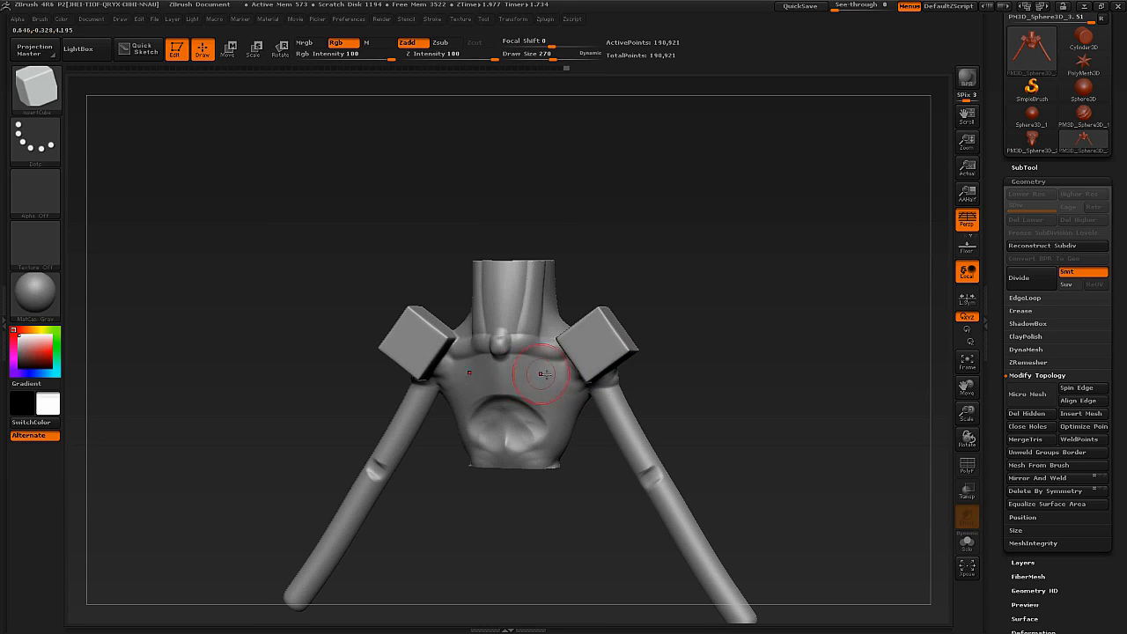
Choose the IMM Train brush and insert a symmetrical pair of railway tracks on the upper chest.
{"action": "key", "text": "b"}
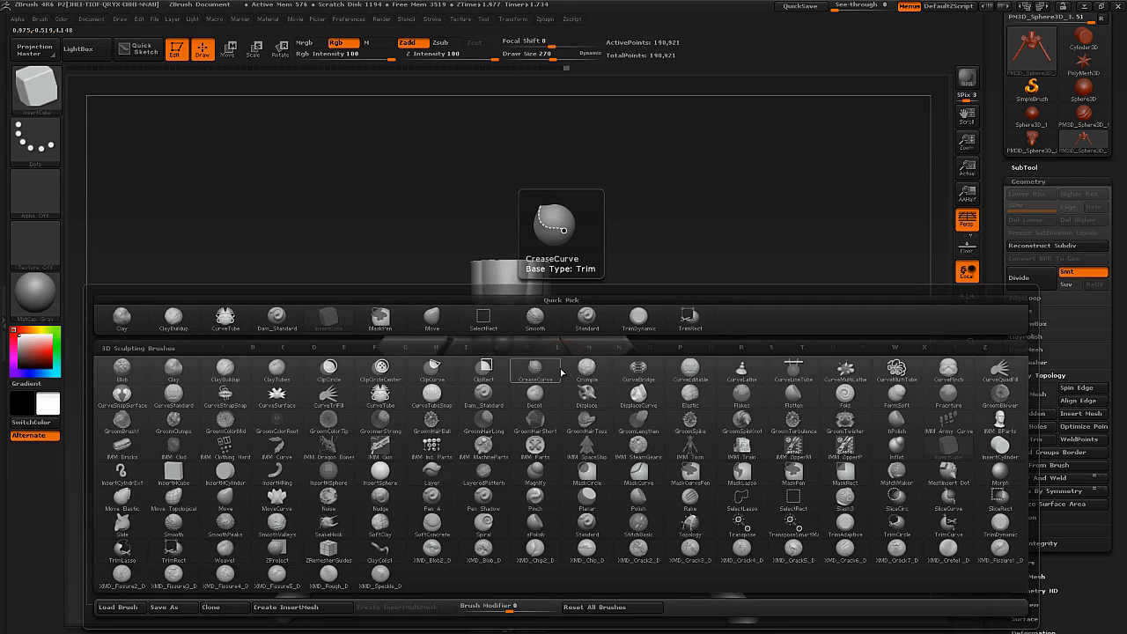
{"action": "key", "text": "i"}
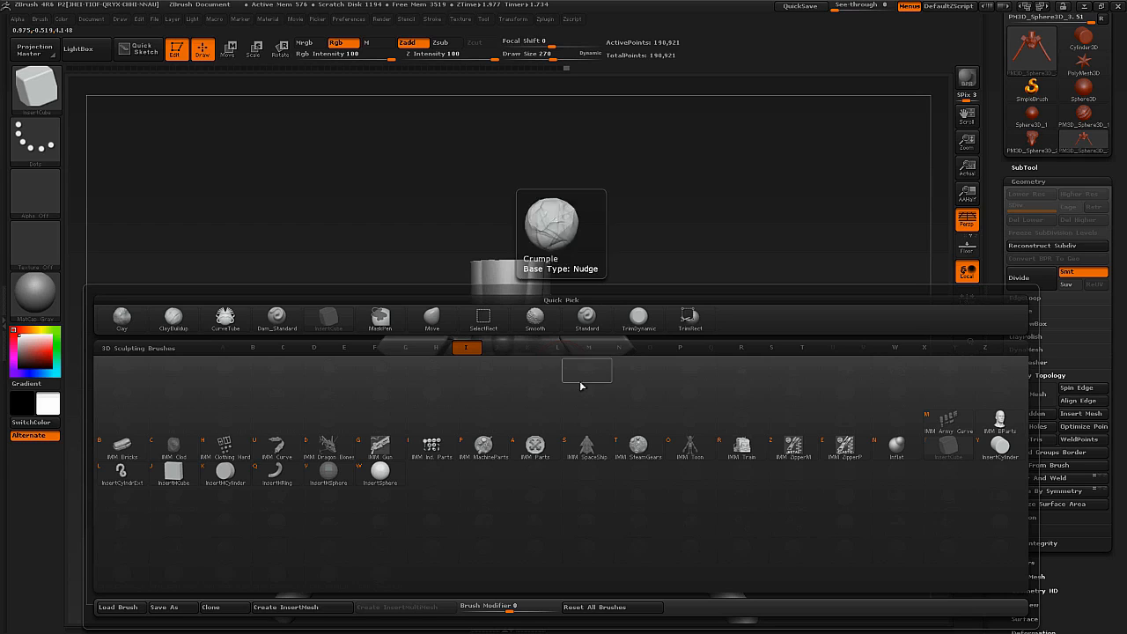
{"action": "left_click", "coordinate": [746, 447]}
{"action": "left_click_drag", "start_coordinate": [541, 375], "coordinate": [592, 467]}
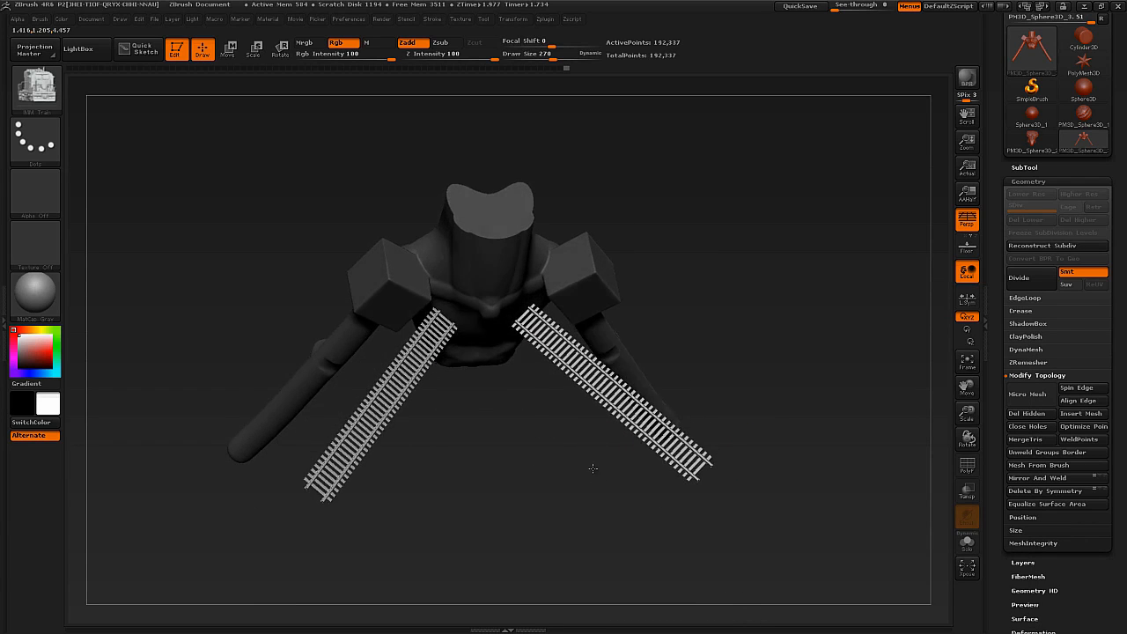
{"action": "key", "text": "ctrl+z"}
{"action": "mouse_move", "coordinate": [521, 352]}
{"action": "left_mouse_down"}
{"action": "mouse_move", "coordinate": [524, 449]}
{"action": "mouse_move", "coordinate": [515, 355]}
{"action": "left_mouse_up"}
{"action": "left_click_drag", "start_coordinate": [538, 421], "coordinate": [527, 375]}
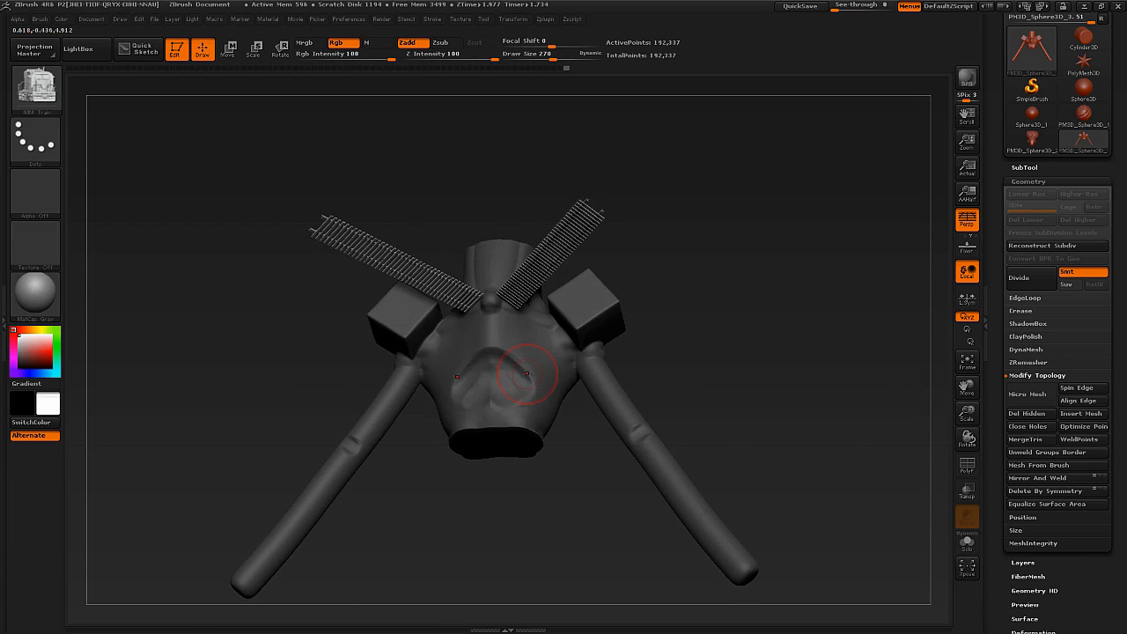
Switch to a train car mesh, insert symmetrical pairs of cars on the torso, and clear the mask.
{"action": "key", "text": "m"}
{"action": "left_click", "coordinate": [552, 333]}
{"action": "right_click_drag", "start_coordinate": [543, 345], "coordinate": [555, 324]}
{"action": "left_click_drag", "start_coordinate": [572, 318], "coordinate": [539, 365]}
{"action": "right_click_drag", "start_coordinate": [532, 399], "coordinate": [524, 372]}
{"action": "left_click_drag", "start_coordinate": [505, 384], "coordinate": [543, 429]}
{"action": "right_click_drag", "start_coordinate": [634, 363], "coordinate": [628, 481]}
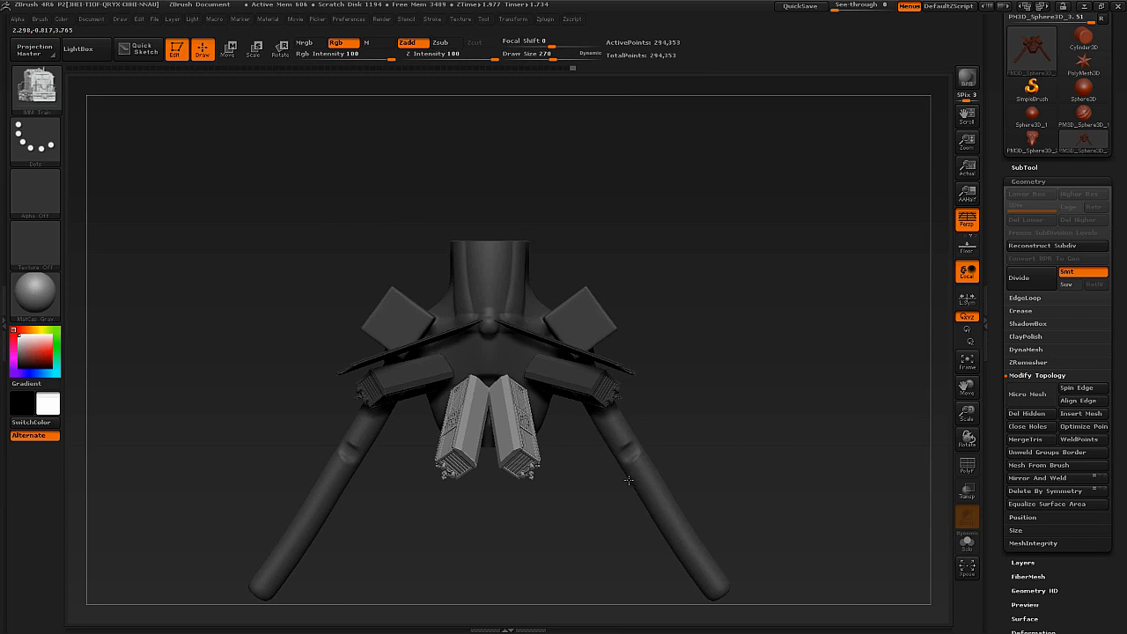
{"action": "left_click_drag", "start_coordinate": [685, 356], "coordinate": [677, 363], "text": "ctrl"}
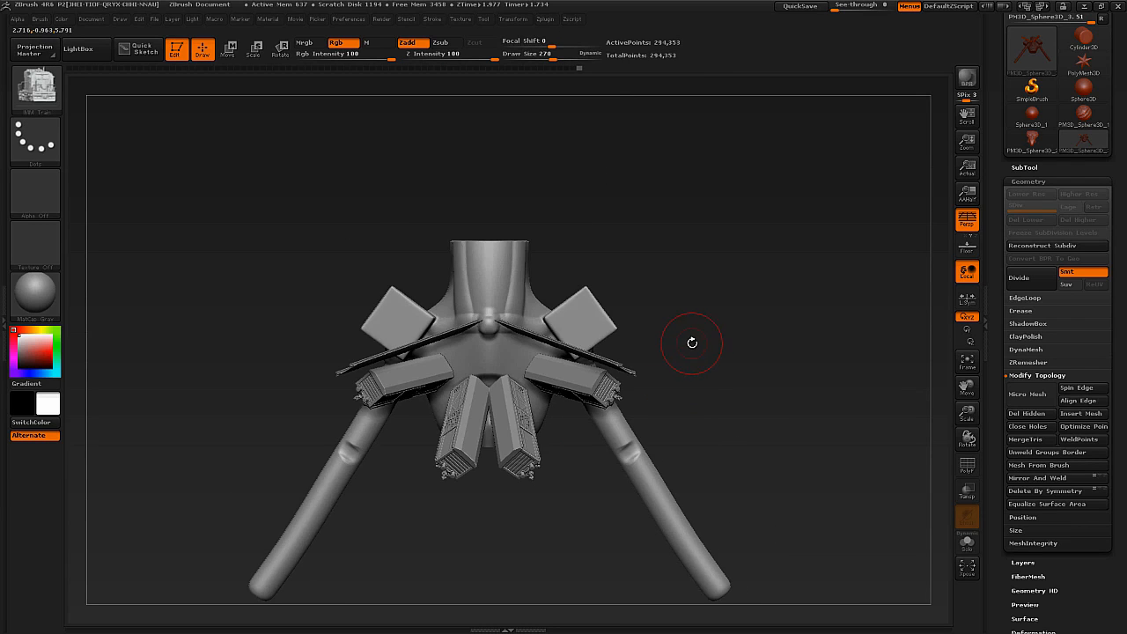
{"action": "mouse_move", "coordinate": [665, 366]}
{"action": "right_mouse_down"}
{"action": "mouse_move", "coordinate": [591, 378]}
{"action": "mouse_move", "coordinate": [431, 374]}
{"action": "mouse_move", "coordinate": [668, 353]}
{"action": "right_mouse_up"}
Switch to the IMM Toon brush, try inserting its mesh on the torso, and undo all the inserted meshes, including the cubes.
{"action": "key", "text": "m"}
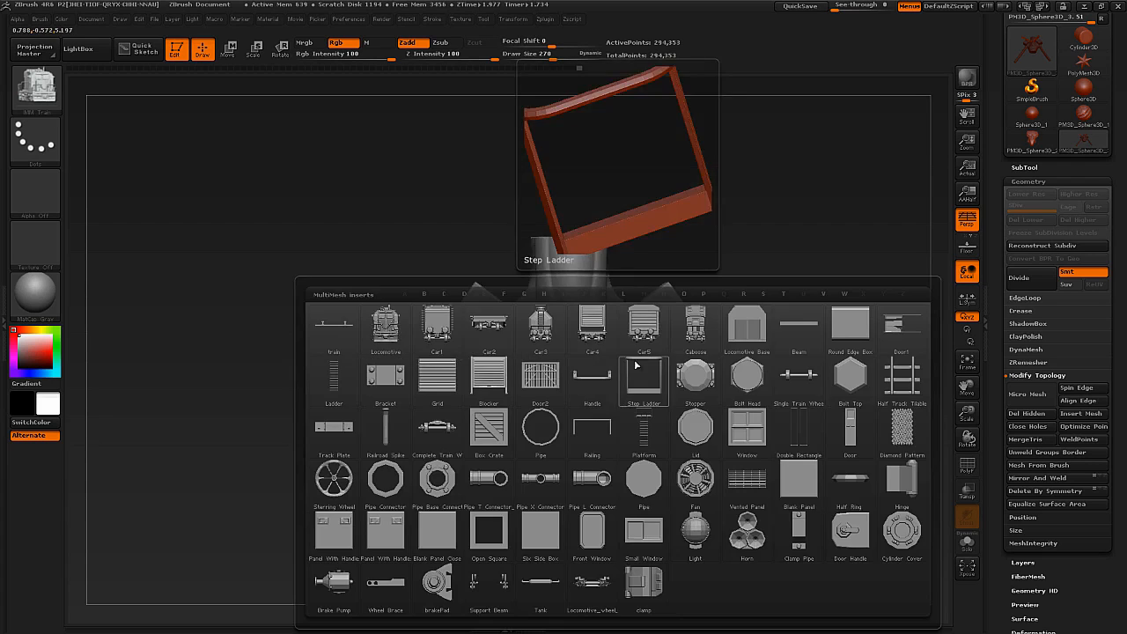
{"action": "key", "text": "b"}
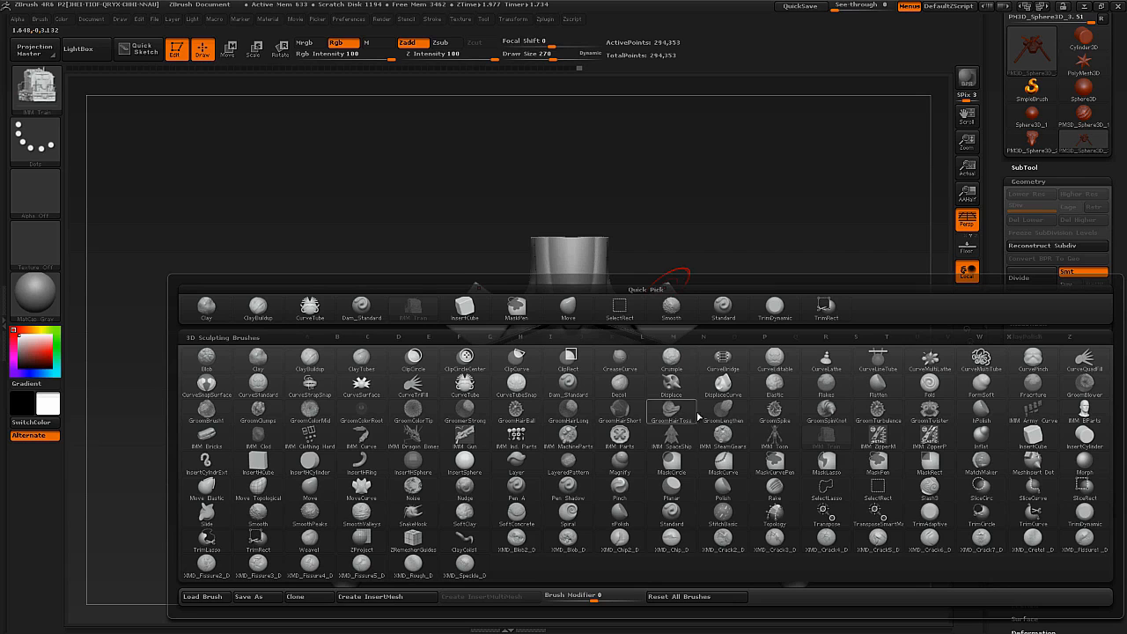
{"action": "left_click", "coordinate": [771, 439]}
{"action": "right_click_drag", "start_coordinate": [585, 346], "coordinate": [606, 293]}
{"action": "left_click_drag", "start_coordinate": [607, 294], "coordinate": [644, 276]}
{"action": "right_click_drag", "start_coordinate": [643, 274], "coordinate": [640, 324]}
{"action": "key", "text": "ctrl+z"}
{"action": "key", "text": "ctrl+z"}
{"action": "key", "text": "ctrl+z"}
{"action": "key", "text": "ctrl+z"}
{"action": "key", "text": "ctrl+z"}
{"action": "key", "text": "ctrl+z"}
{"action": "key", "text": "ctrl+z"}
{"action": "key", "text": "ctrl+z"}
{"action": "key", "text": "ctrl+z"}
{"action": "key", "text": "ctrl+z"}
{"action": "key", "text": "ctrl+z"}
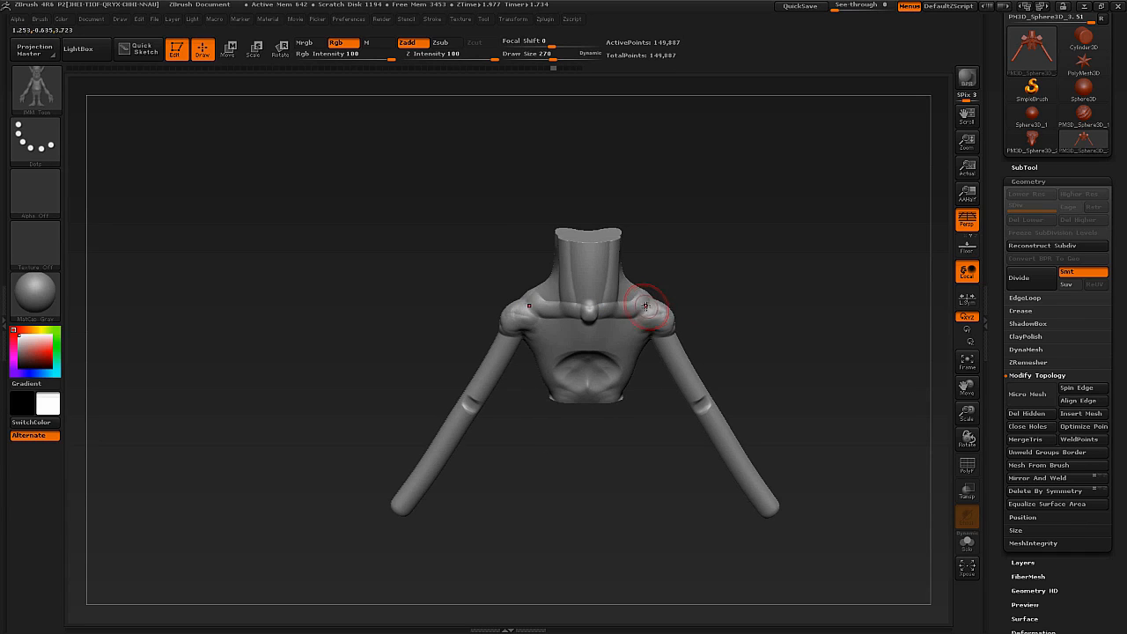
Choose the Long Legs mesh, try inserting it at several spots on the torso, and undo each attempt.
{"action": "key", "text": "m"}
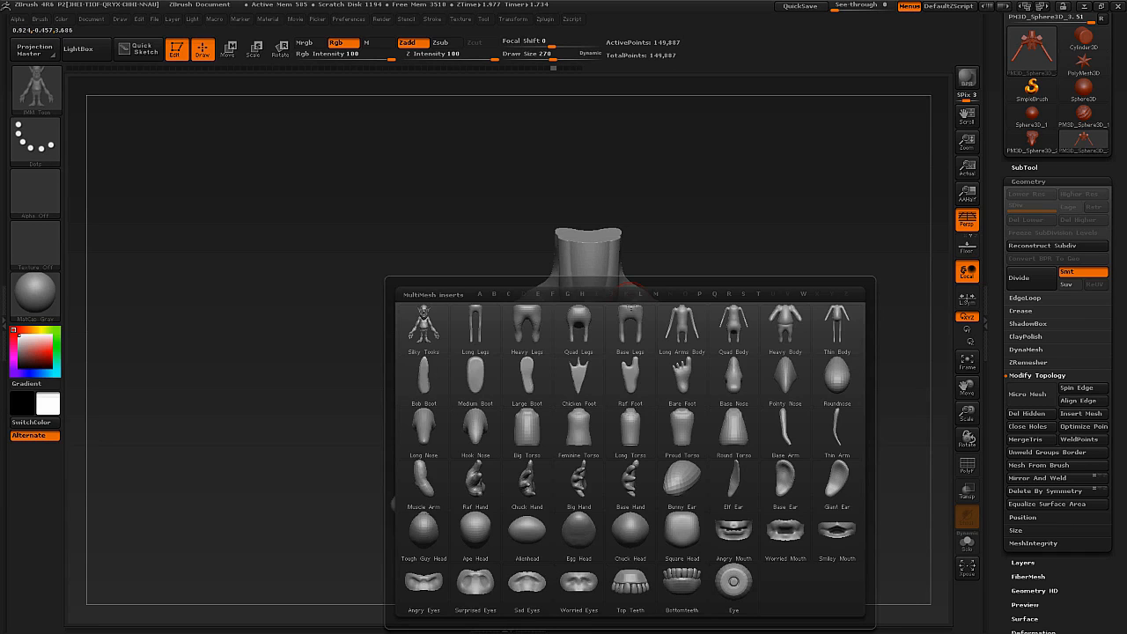
{"action": "left_click", "coordinate": [487, 345]}
{"action": "left_click_drag", "start_coordinate": [574, 409], "coordinate": [653, 319]}
{"action": "key", "text": "ctrl+z"}
{"action": "right_click_drag", "start_coordinate": [586, 411], "coordinate": [587, 394]}
{"action": "left_click_drag", "start_coordinate": [585, 417], "coordinate": [664, 300]}
{"action": "right_click_drag", "start_coordinate": [601, 363], "coordinate": [679, 354]}
{"action": "key", "text": "ctrl+z"}
{"action": "left_click_drag", "start_coordinate": [647, 345], "coordinate": [765, 340]}
{"action": "right_click_drag", "start_coordinate": [765, 339], "coordinate": [691, 346]}
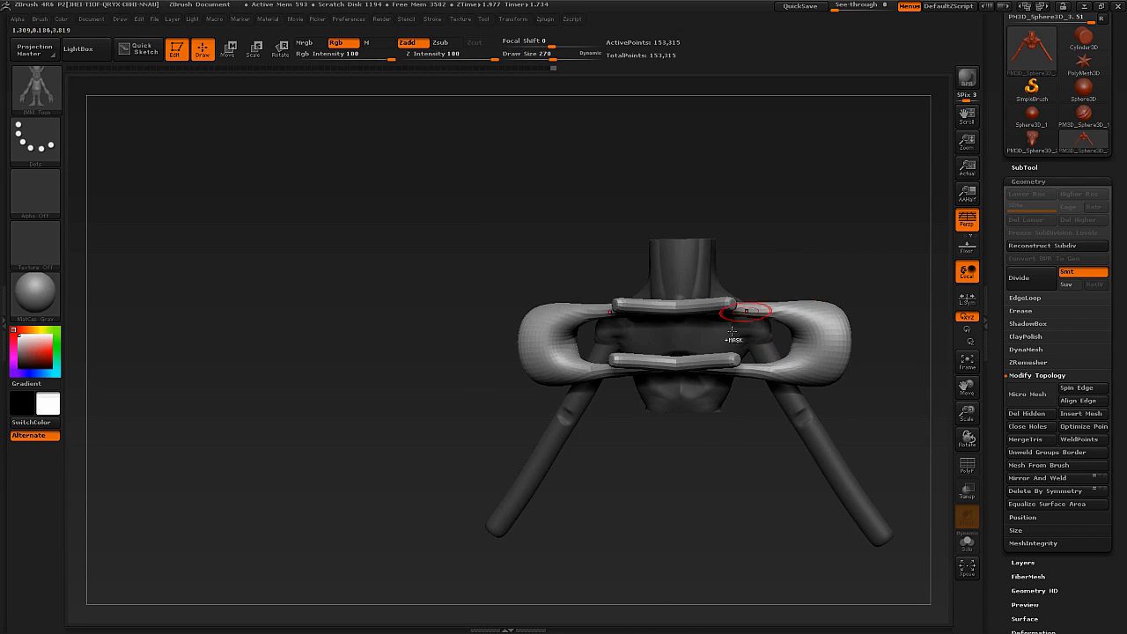
{"action": "key", "text": "ctrl+z"}
{"action": "right_click_drag", "start_coordinate": [674, 441], "coordinate": [701, 359]}
{"action": "left_click_drag", "start_coordinate": [707, 338], "coordinate": [780, 305]}
{"action": "key", "text": "ctrl+z"}
Choose the InsertCylinder brush, try inserting a large cylinder on the chest, and undo it.
{"action": "key", "text": "b"}
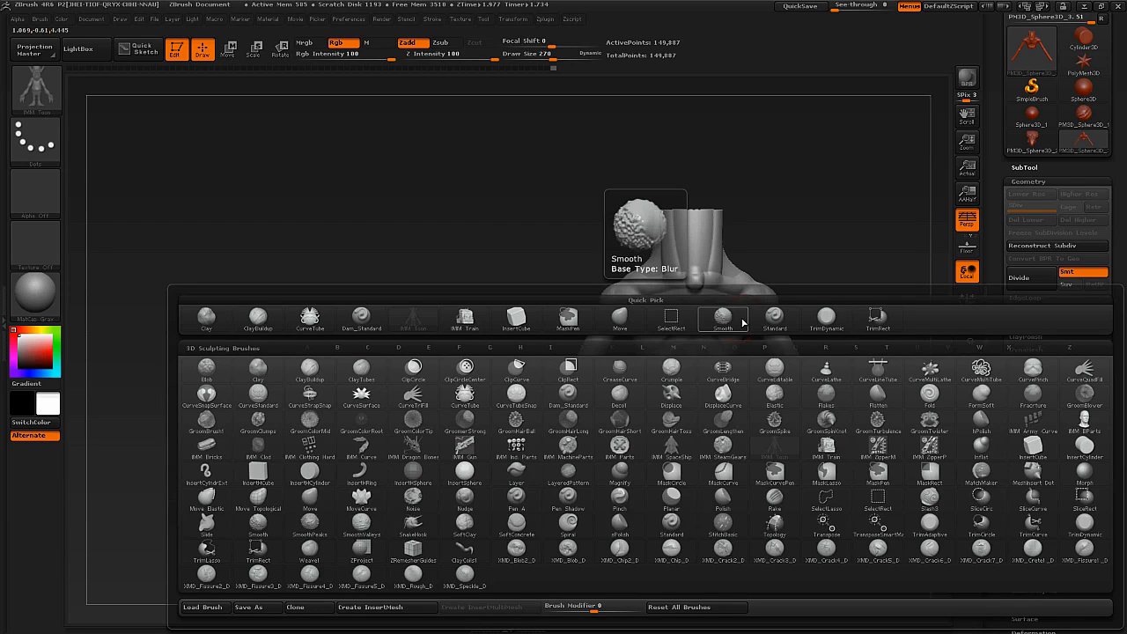
{"action": "key", "text": "i"}
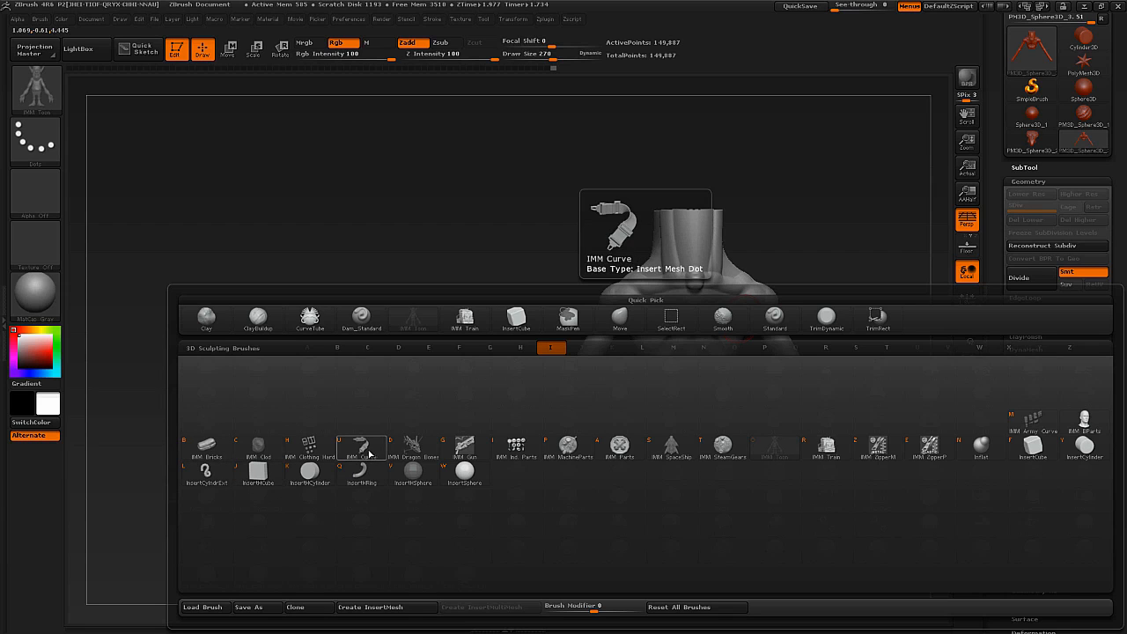
{"action": "left_click", "coordinate": [1066, 450]}
{"action": "left_click_drag", "start_coordinate": [700, 311], "coordinate": [700, 376]}
{"action": "right_click_drag", "start_coordinate": [655, 315], "coordinate": [783, 314]}
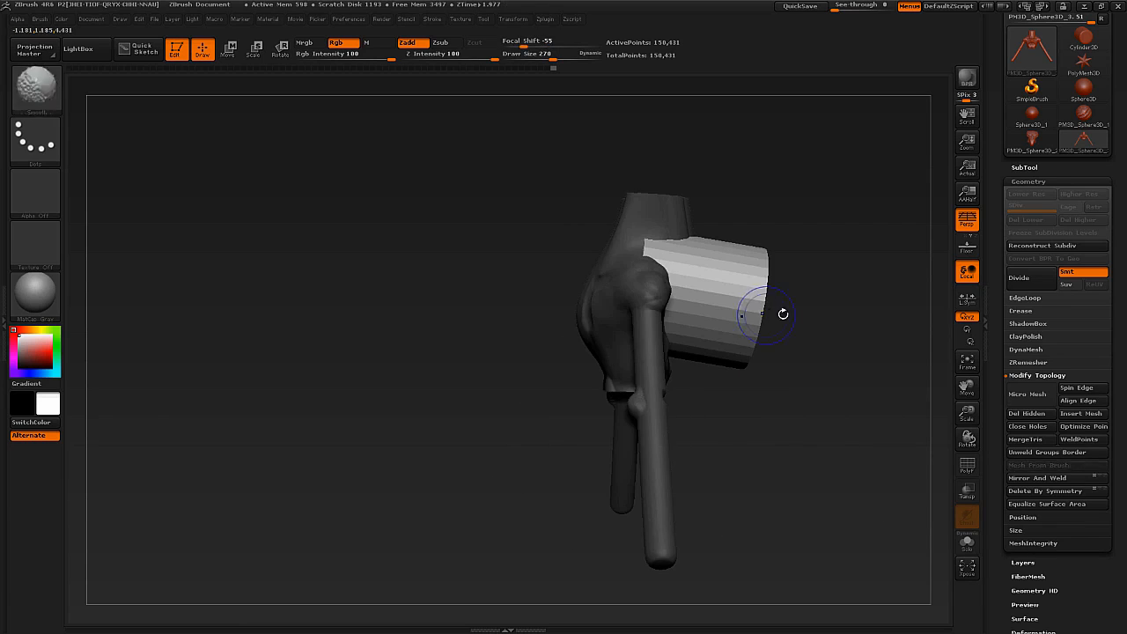
{"action": "left_click_drag", "start_coordinate": [792, 313], "coordinate": [810, 312], "text": "ctrl"}
{"action": "mouse_move", "coordinate": [819, 296]}
{"action": "right_mouse_down"}
{"action": "mouse_move", "coordinate": [771, 285]}
{"action": "mouse_move", "coordinate": [731, 295]}
{"action": "mouse_move", "coordinate": [666, 371]}
{"action": "mouse_move", "coordinate": [660, 355]}
{"action": "mouse_move", "coordinate": [687, 359]}
{"action": "mouse_move", "coordinate": [684, 369]}
{"action": "right_mouse_up"}
{"action": "key", "text": "ctrl+z"}
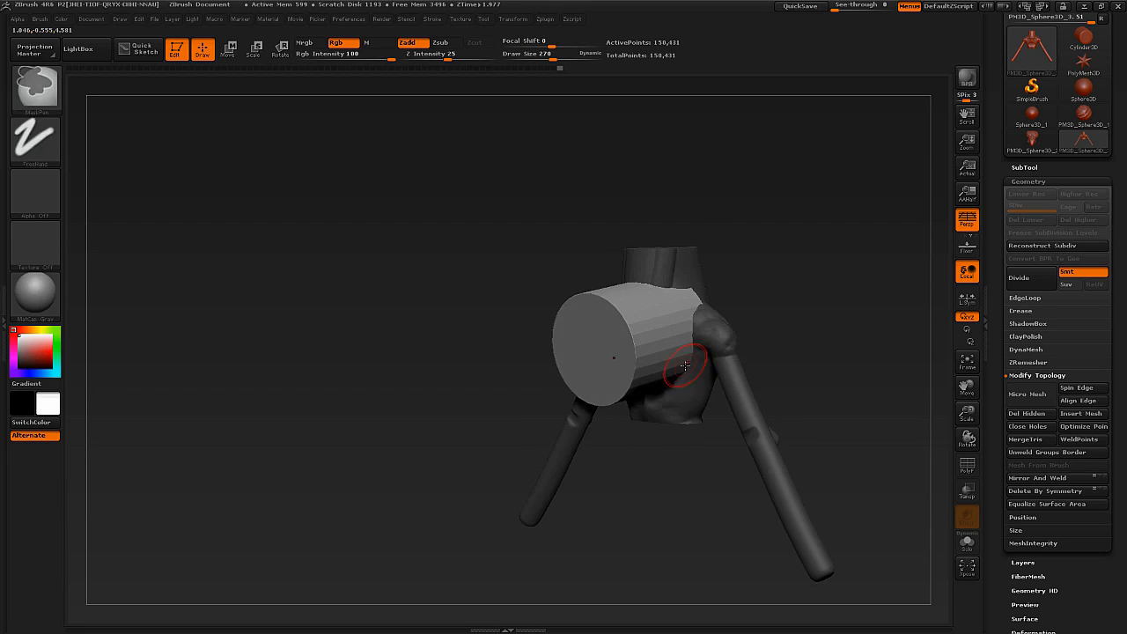
{"action": "key", "text": "ctrl+z"}
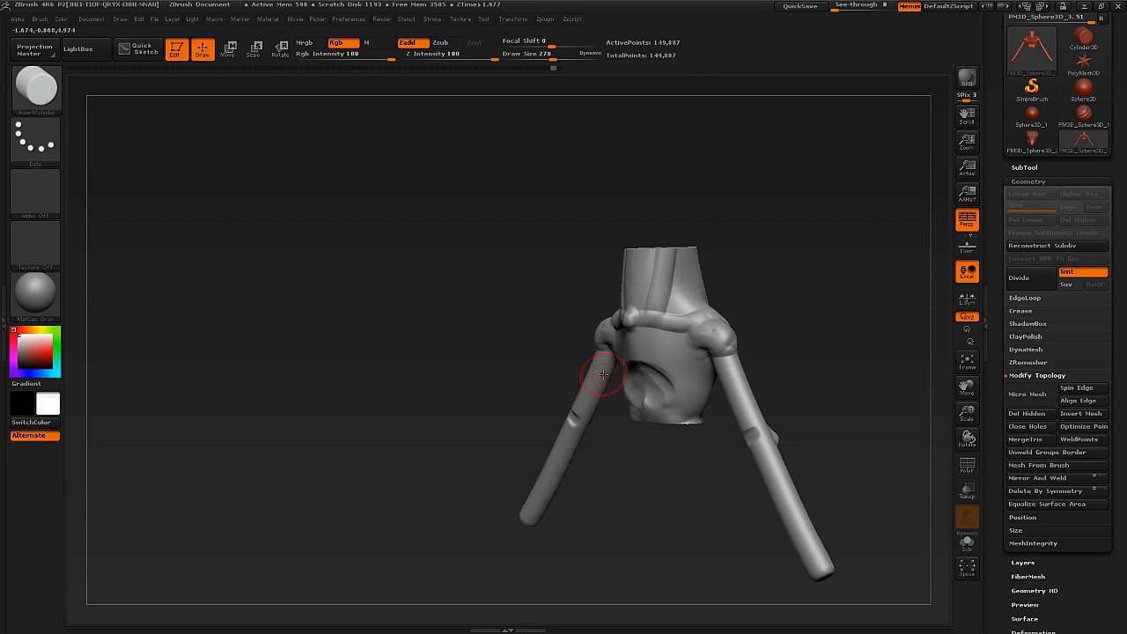
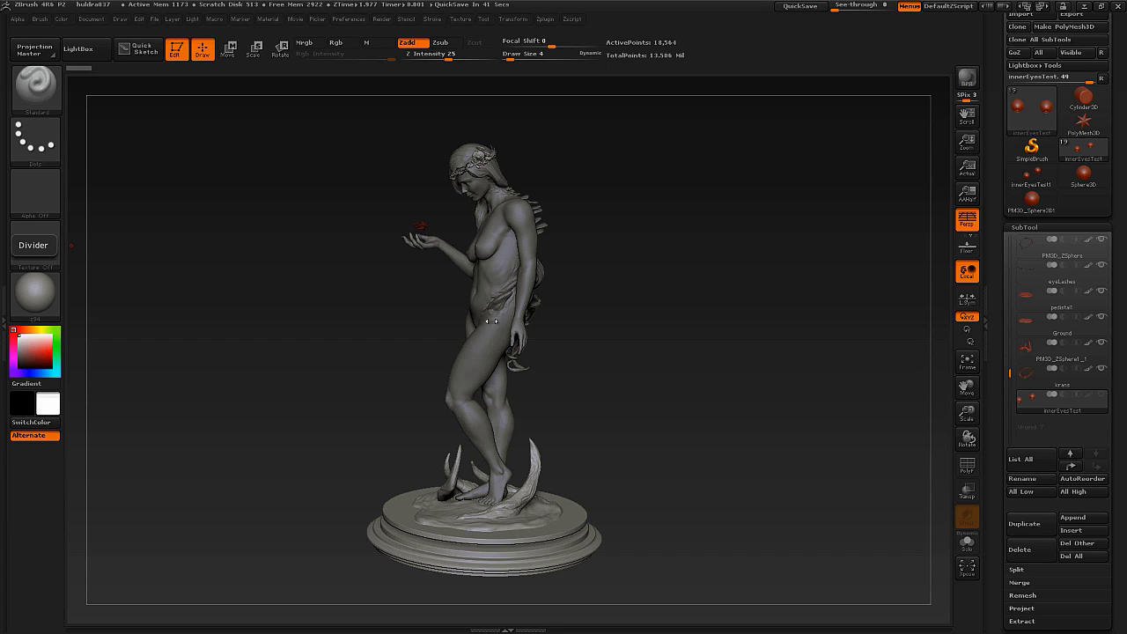
Select the statue's body subtool, and switch to its hair subtool.
{"action": "left_click_drag", "start_coordinate": [505, 327], "coordinate": [519, 314]}
{"action": "left_click_drag", "start_coordinate": [526, 287], "coordinate": [589, 391], "text": "alt"}
{"action": "left_click_drag", "start_coordinate": [598, 273], "coordinate": [630, 334], "text": "alt"}
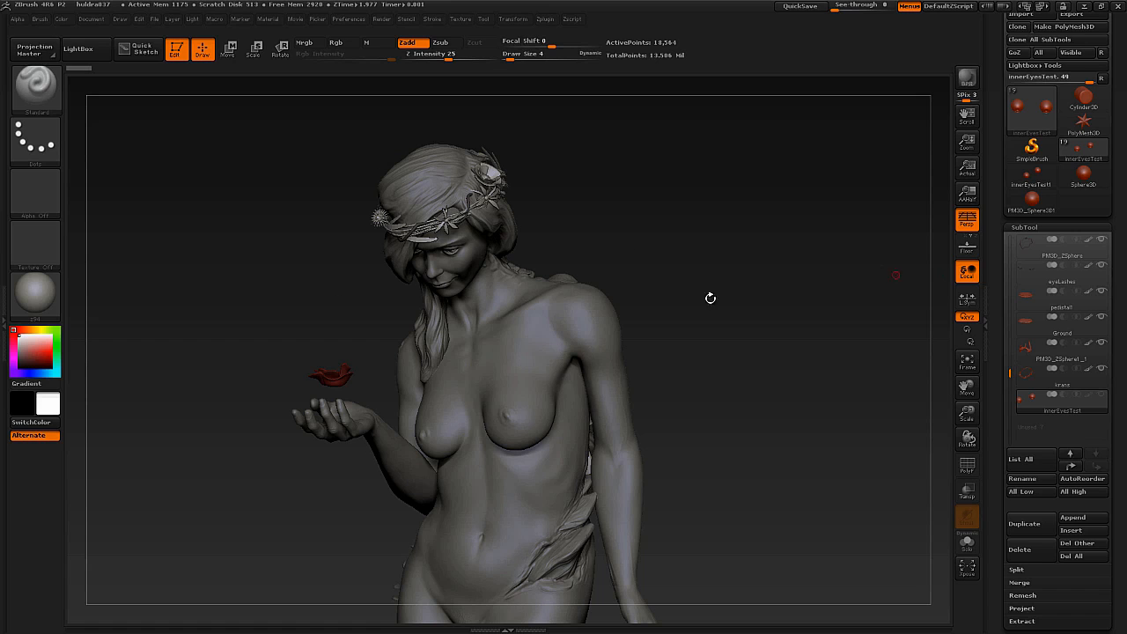
{"action": "left_click", "coordinate": [535, 336], "text": "alt"}
{"action": "key", "text": "alt+s"}
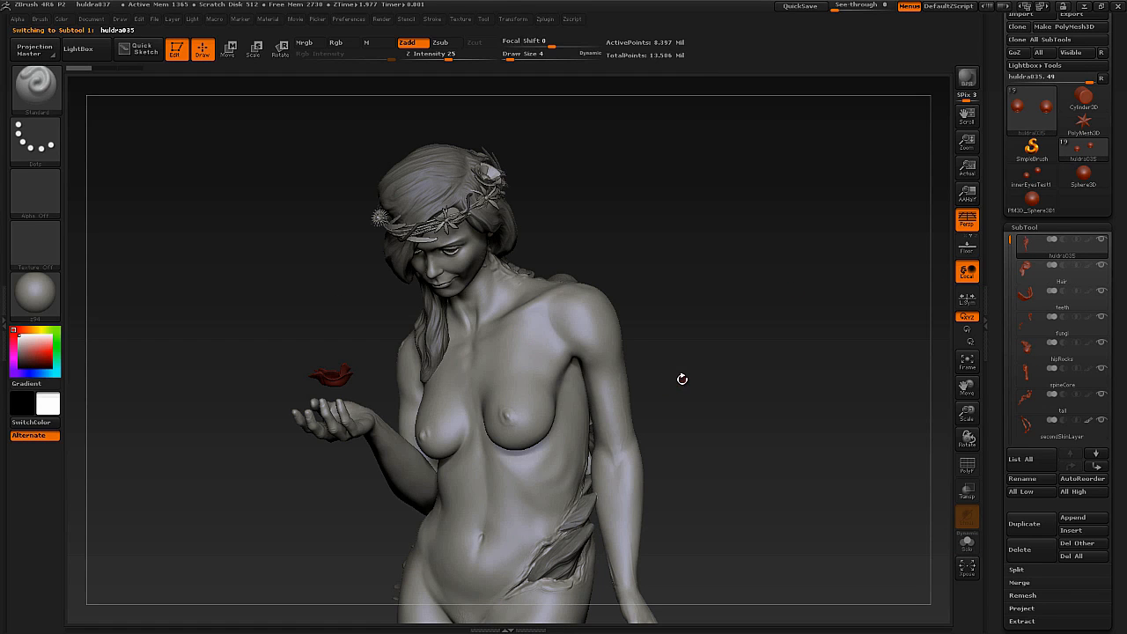
{"action": "left_click", "coordinate": [420, 332], "text": "alt"}
{"action": "key", "text": "alt+s"}
{"action": "key", "text": "alt+s"}
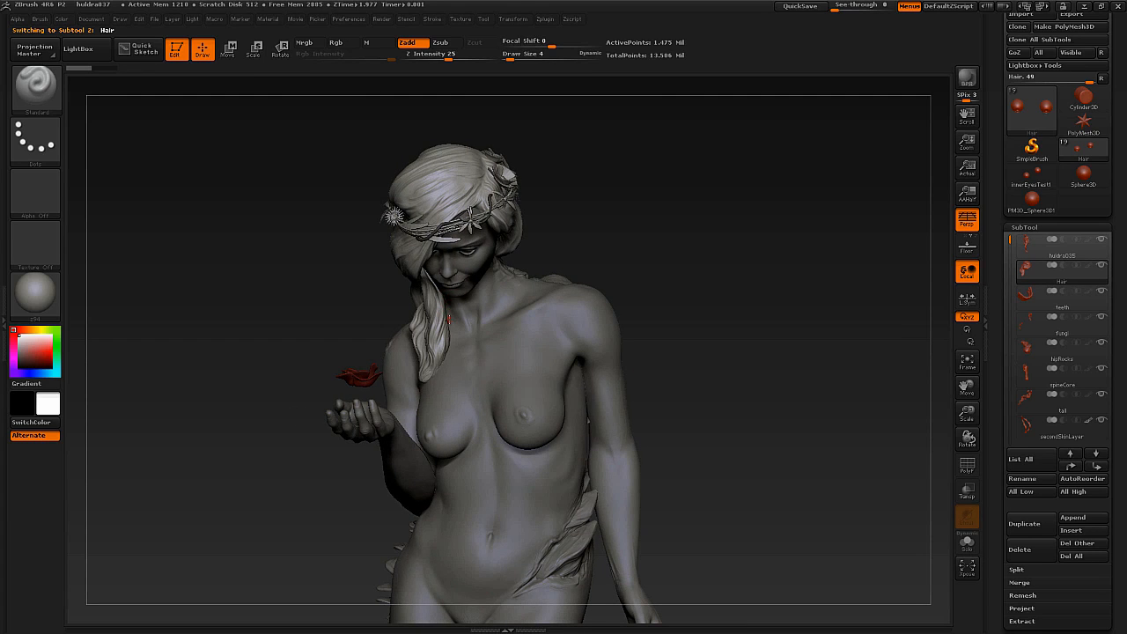
Select the hipRocks subtool at the statue's hip, and isolate it with Solo mode before showing all subtools again.
{"action": "left_click_drag", "start_coordinate": [593, 600], "coordinate": [520, 347], "text": "alt"}
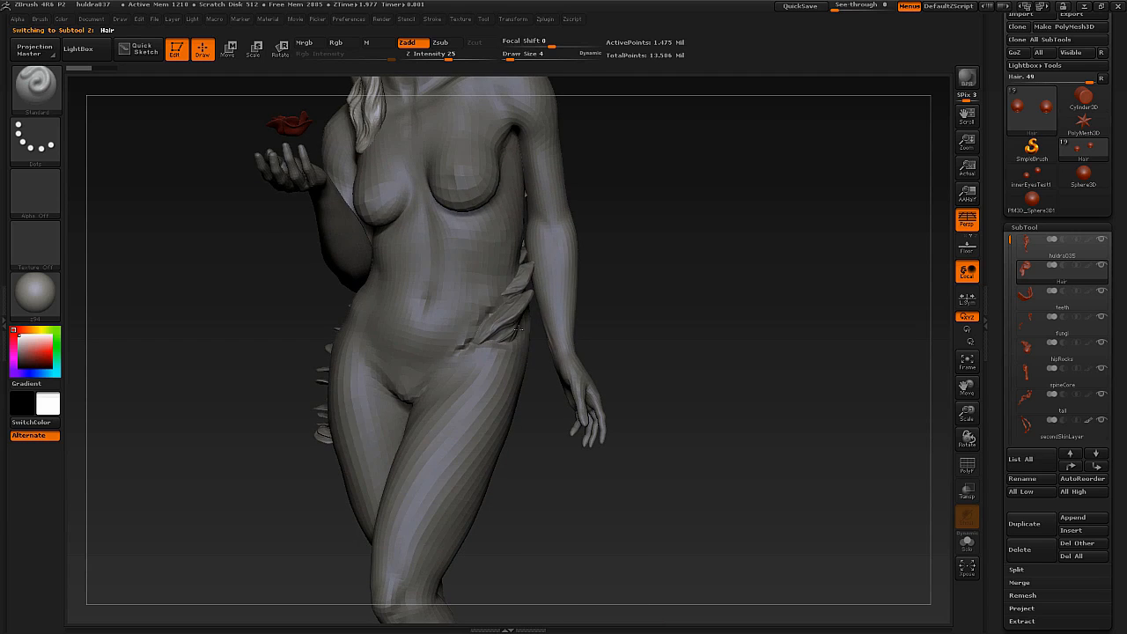
{"action": "left_click", "coordinate": [511, 324], "text": "alt"}
{"action": "key", "text": "alt+s"}
{"action": "key", "text": "alt+s"}
{"action": "left_click_drag", "start_coordinate": [819, 404], "coordinate": [677, 414]}
{"action": "left_click", "coordinate": [967, 543]}
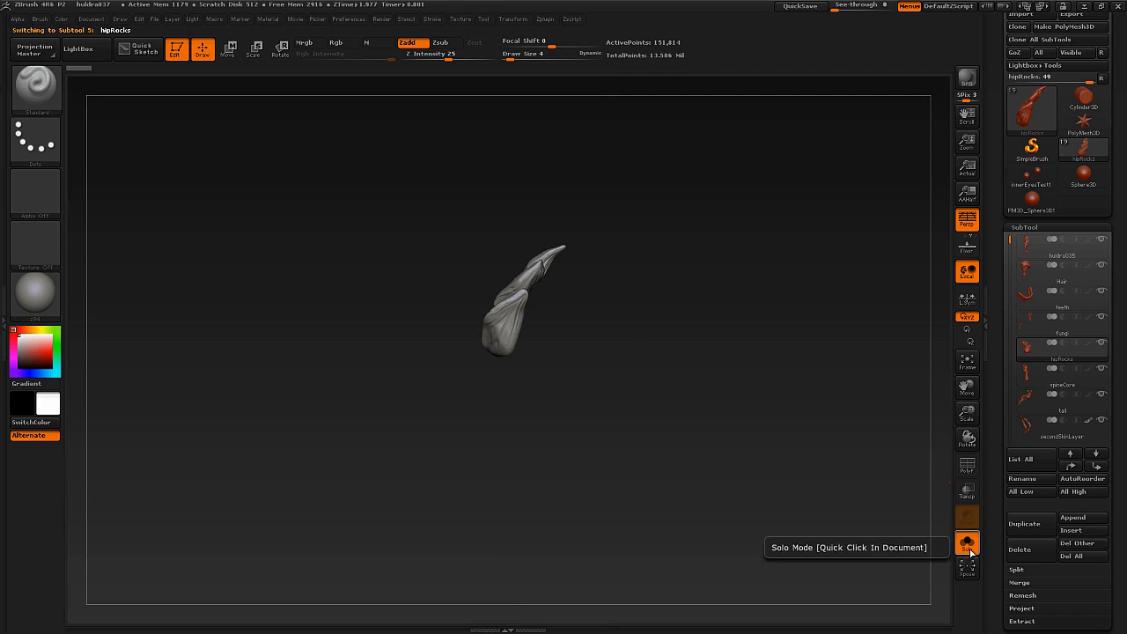
{"action": "left_click", "coordinate": [966, 544]}
{"action": "left_click", "coordinate": [969, 549]}
{"action": "left_click", "coordinate": [971, 549]}
Examine the whole statue and its hip rocks from the front and side, both from afar and close up.
{"action": "left_click_drag", "start_coordinate": [819, 458], "coordinate": [553, 333]}
{"action": "left_click_drag", "start_coordinate": [757, 379], "coordinate": [556, 344]}
{"action": "left_click_drag", "start_coordinate": [634, 352], "coordinate": [607, 295], "text": "alt"}
{"action": "left_click_drag", "start_coordinate": [558, 344], "coordinate": [575, 343]}
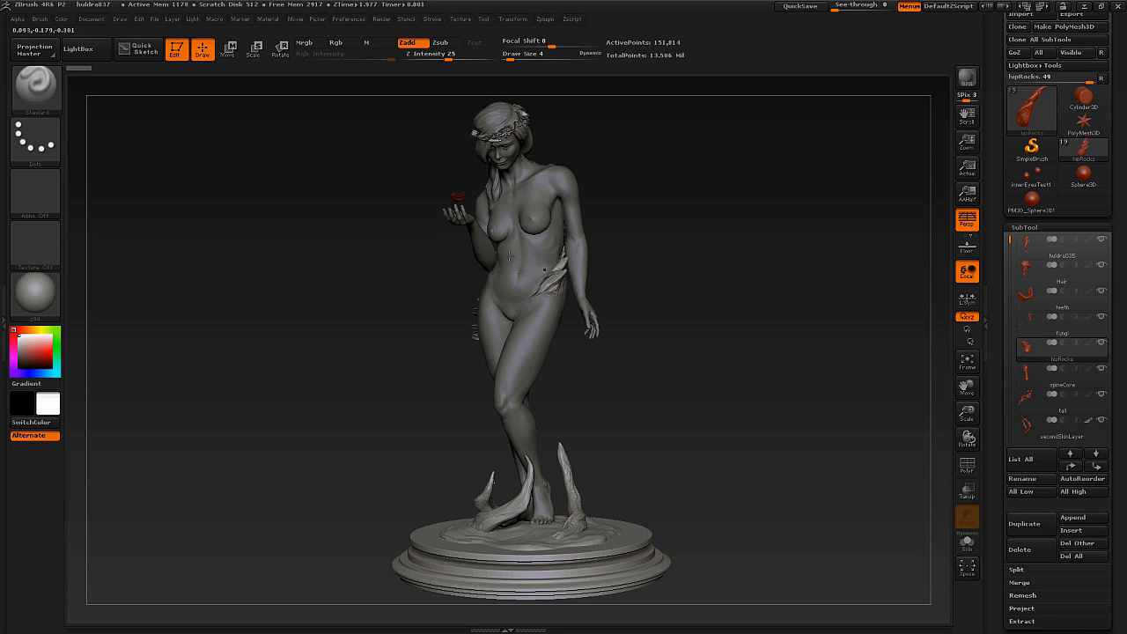
{"action": "right_click_drag", "start_coordinate": [520, 272], "coordinate": [470, 363]}
{"action": "right_click_drag", "start_coordinate": [470, 363], "coordinate": [483, 384], "text": "ctrl"}
{"action": "key", "text": "alt+s"}
{"action": "mouse_move", "coordinate": [546, 347]}
{"action": "right_mouse_down"}
{"action": "mouse_move", "coordinate": [456, 335]}
{"action": "mouse_move", "coordinate": [555, 332]}
{"action": "mouse_move", "coordinate": [536, 282]}
{"action": "mouse_move", "coordinate": [585, 318]}
{"action": "right_mouse_up"}
{"action": "key", "text": "alt+s"}
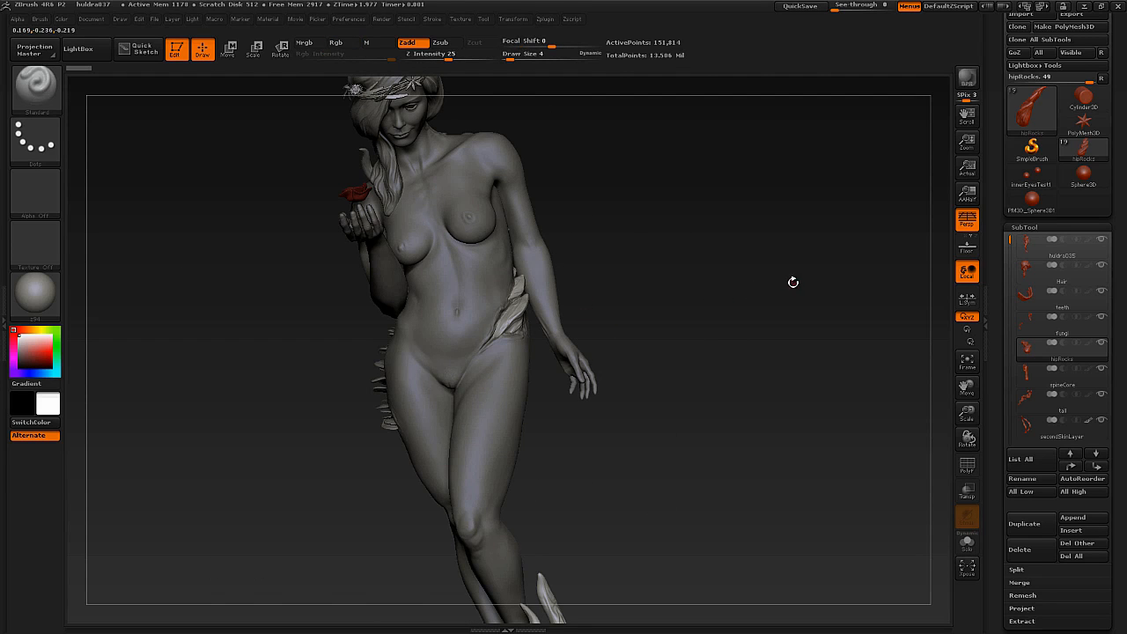
{"action": "right_click_drag", "start_coordinate": [491, 352], "coordinate": [511, 375]}
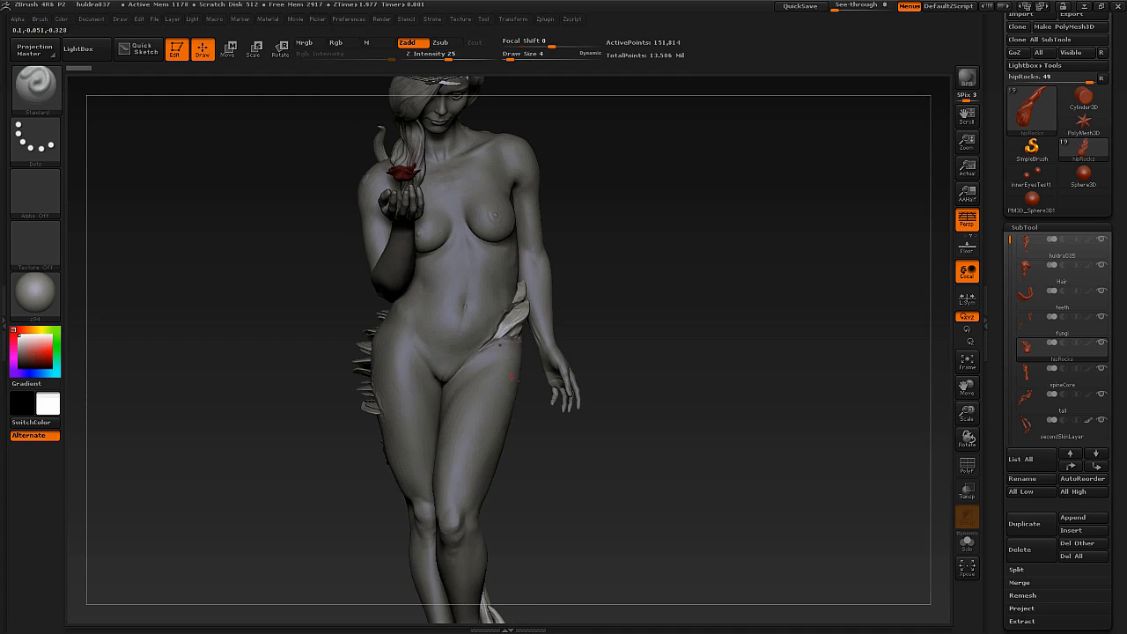
{"action": "right_click_drag", "start_coordinate": [528, 324], "coordinate": [589, 326]}
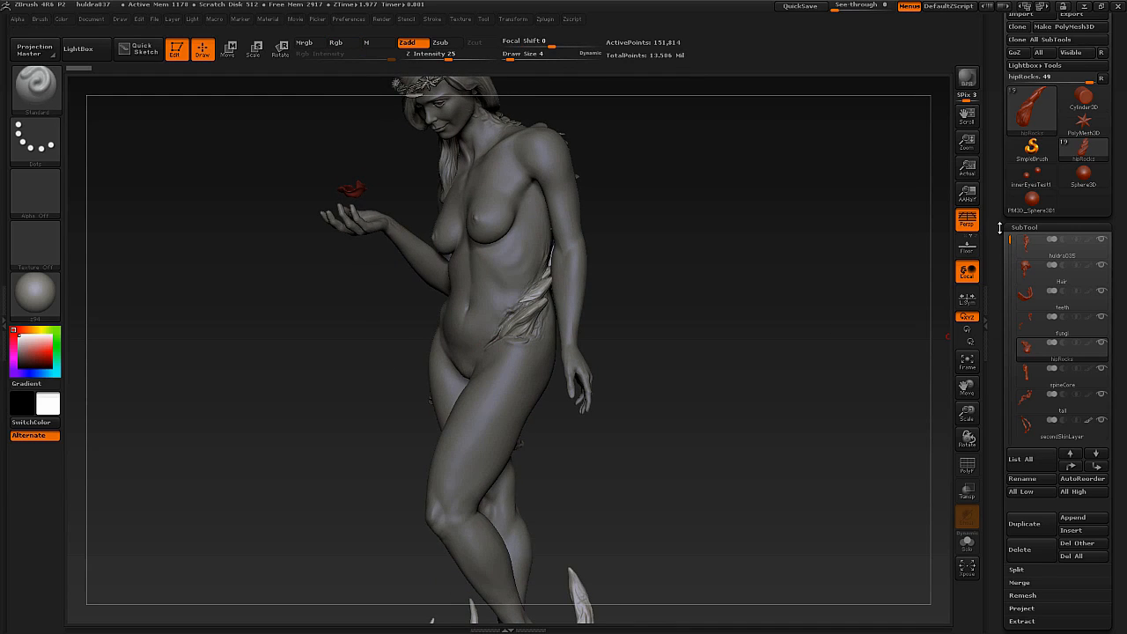
Switch to the separate PM3D_Sphere3D1 tool, and return to the statue tool.
{"action": "scroll", "coordinate": [999, 229], "scroll_direction": "up", "scroll_amount": 2}
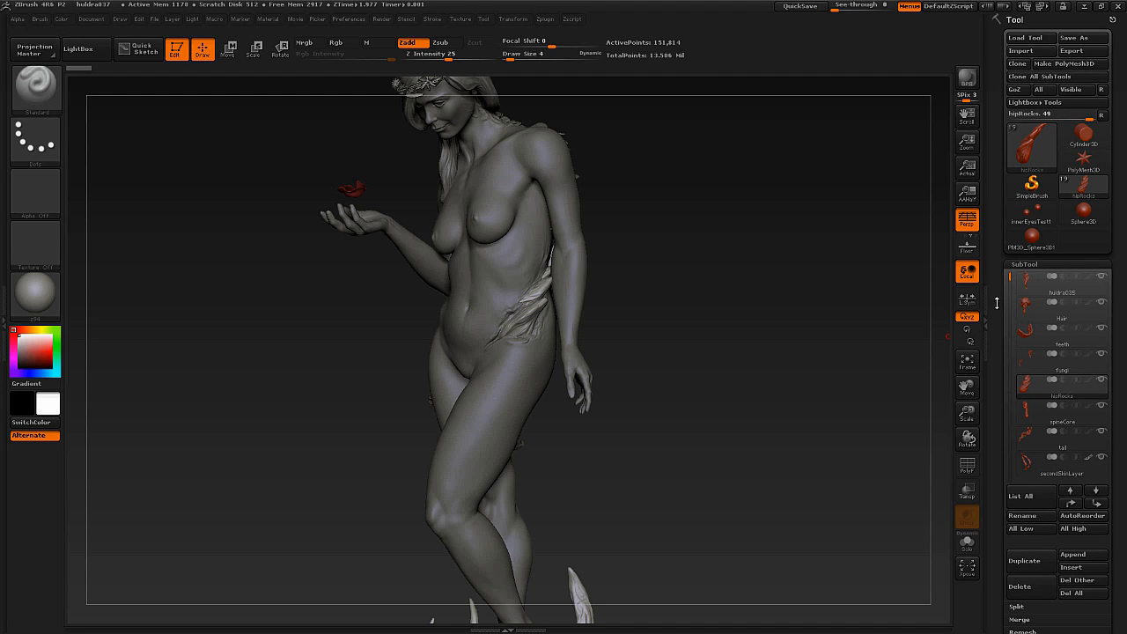
{"action": "scroll", "coordinate": [997, 306], "scroll_direction": "down", "scroll_amount": 1}
{"action": "left_click", "coordinate": [1037, 231]}
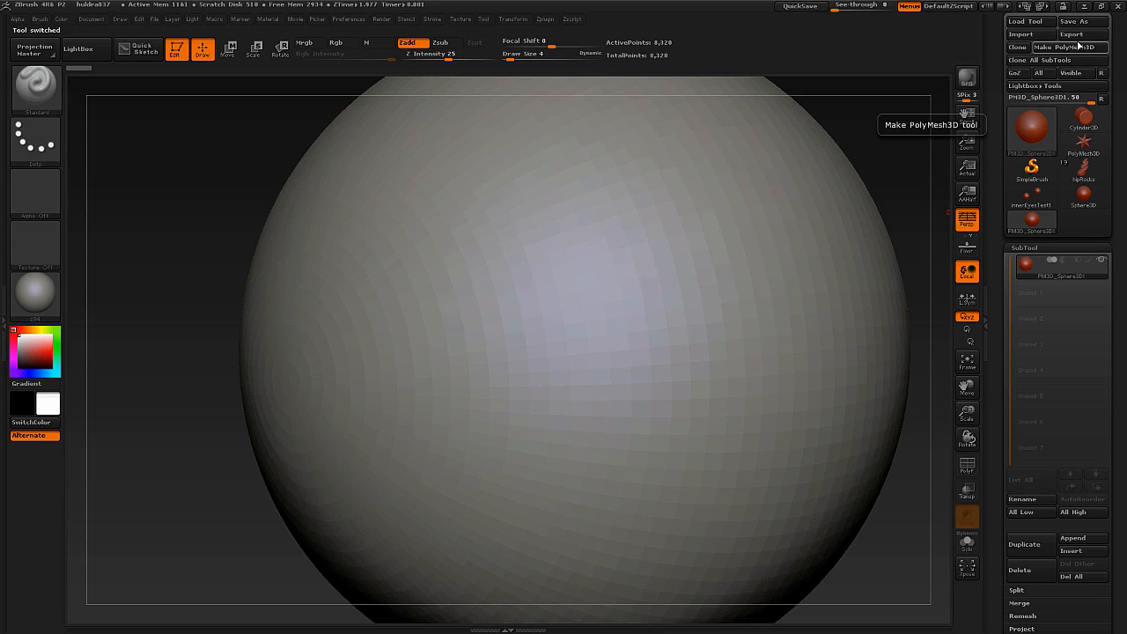
{"action": "mouse_move", "coordinate": [1085, 173]}
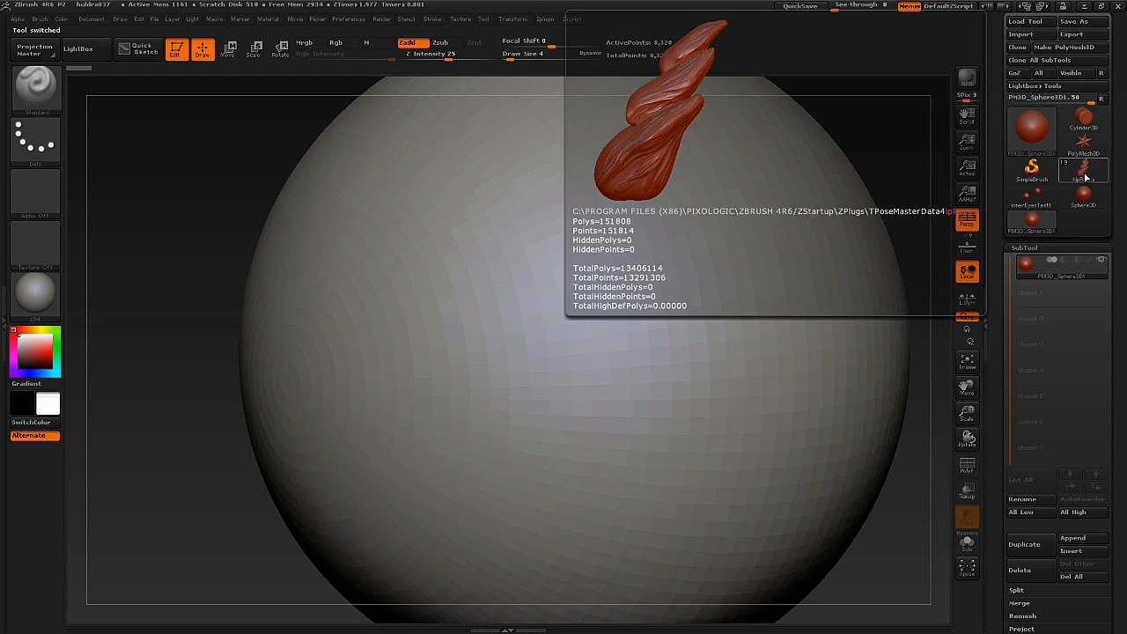
{"action": "left_click", "coordinate": [1086, 175]}
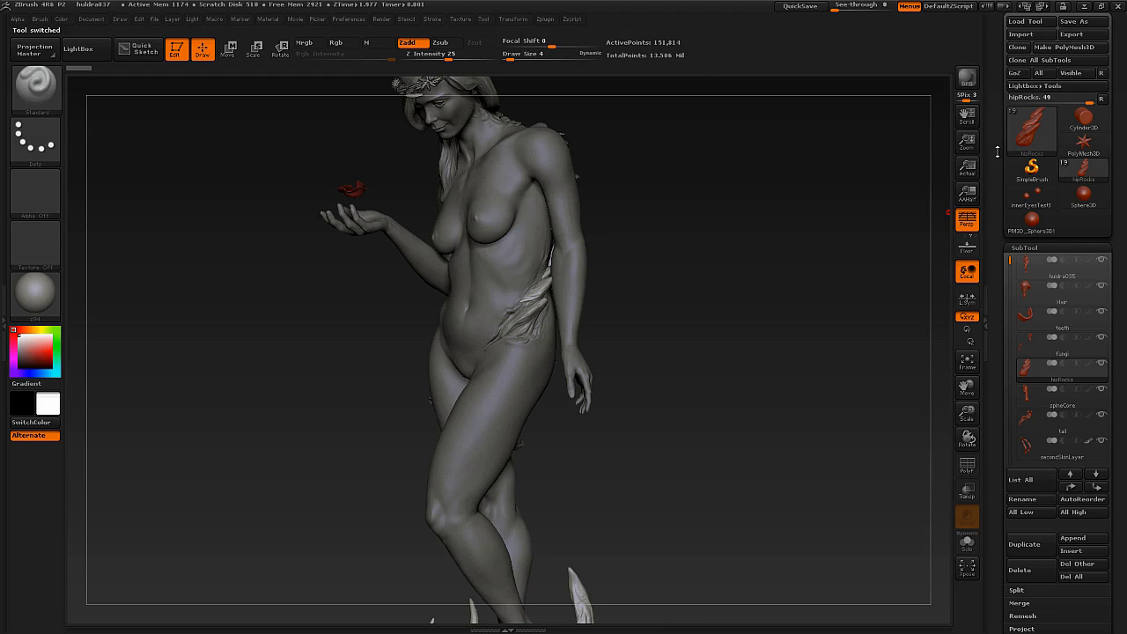
Select the huldra035 body subtool and insert the polymesh sphere as a new subtool directly below it.
{"action": "scroll", "coordinate": [996, 111], "scroll_direction": "down", "scroll_amount": 2}
{"action": "left_click_drag", "start_coordinate": [997, 111], "coordinate": [996, 101]}
{"action": "left_click_drag", "start_coordinate": [994, 316], "coordinate": [1007, 220]}
{"action": "left_click", "coordinate": [1014, 86]}
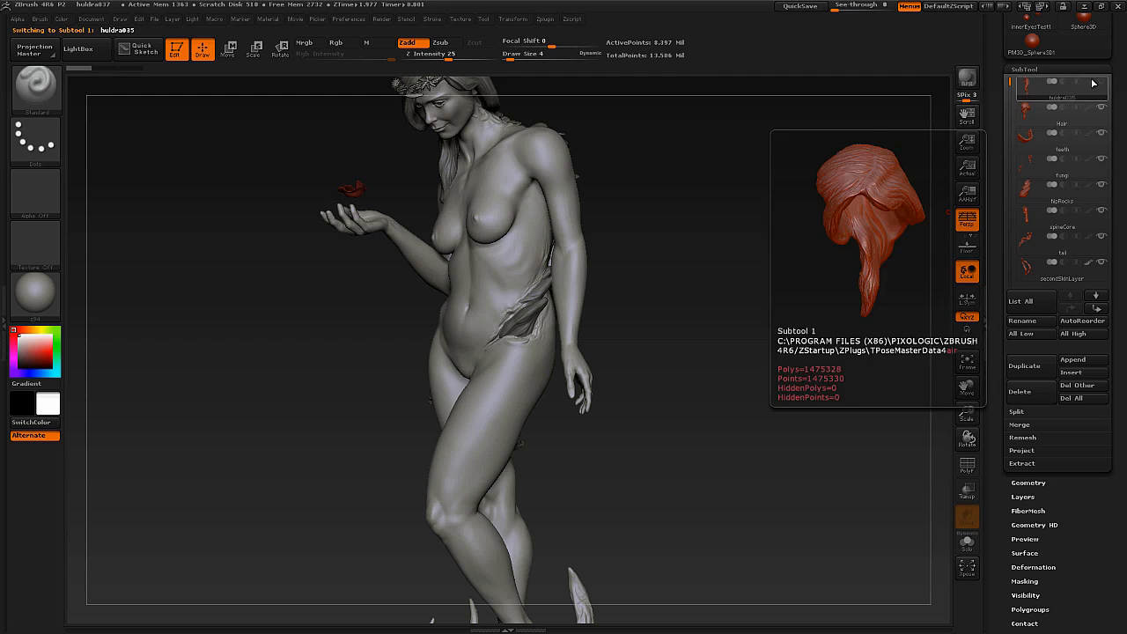
{"action": "left_click", "coordinate": [1082, 376]}
{"action": "left_click", "coordinate": [917, 382]}
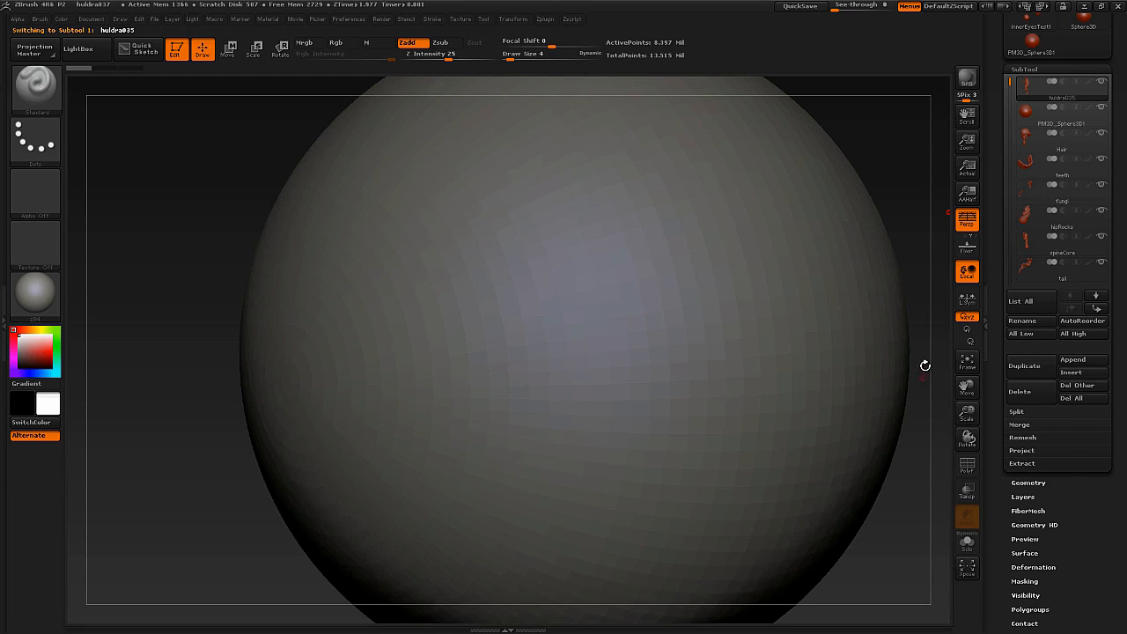
Select the inserted sphere subtool and move it out in front of the statue with the Move transpose line.
{"action": "mouse_move", "coordinate": [1030, 89]}
{"action": "mouse_move", "coordinate": [1028, 112]}
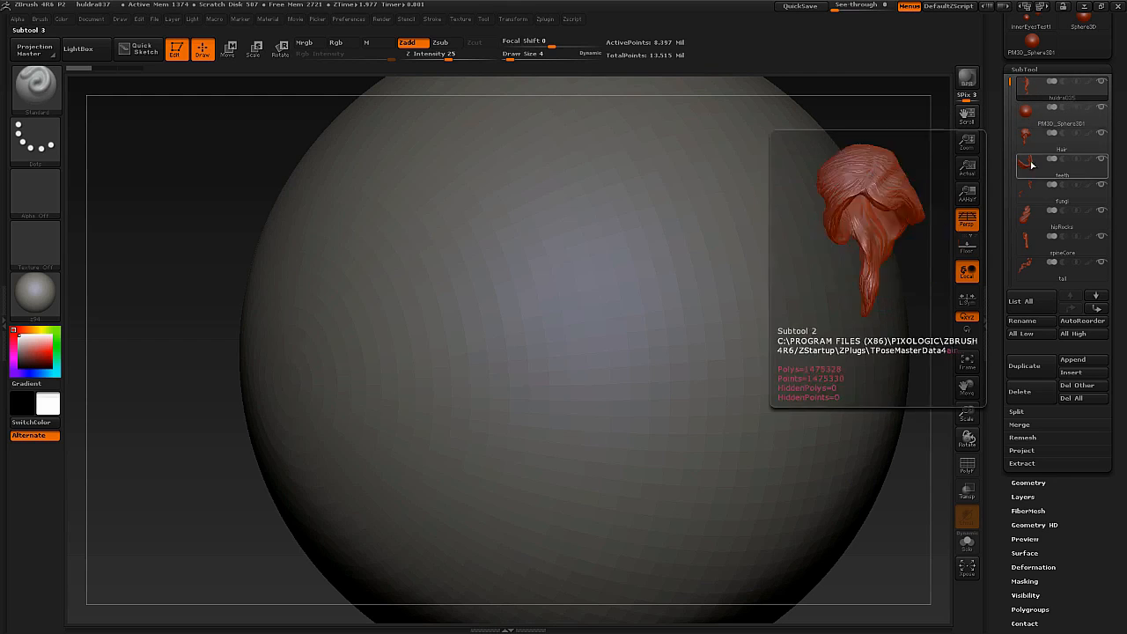
{"action": "left_click", "coordinate": [1036, 122]}
{"action": "right_click_drag", "start_coordinate": [707, 231], "coordinate": [646, 307], "text": "alt"}
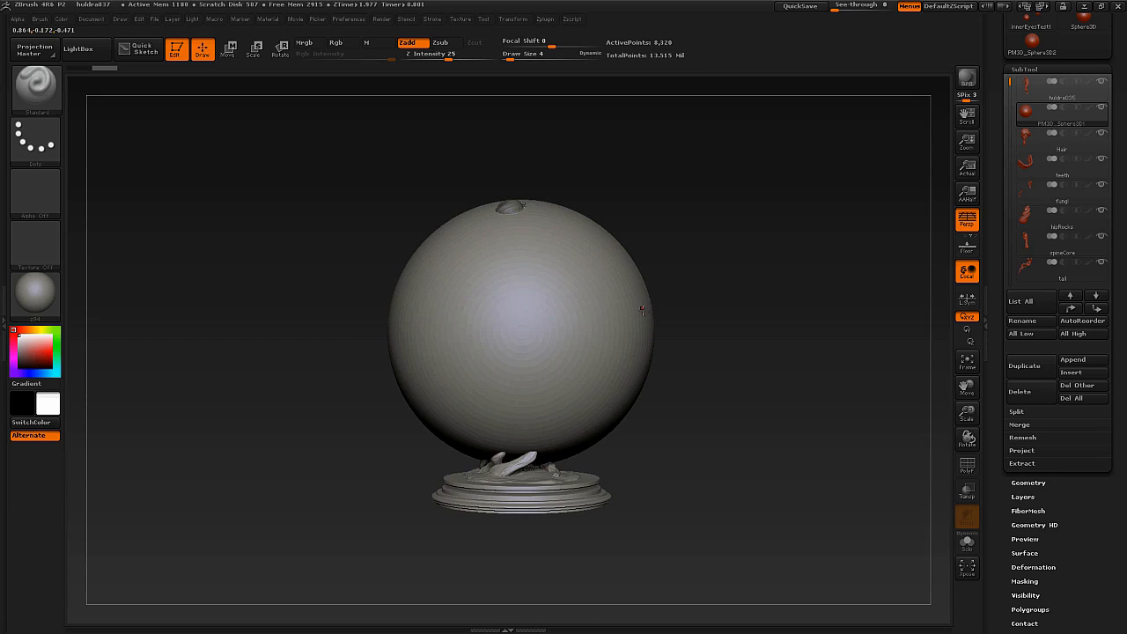
{"action": "right_click_drag", "start_coordinate": [542, 283], "coordinate": [528, 274], "text": "ctrl"}
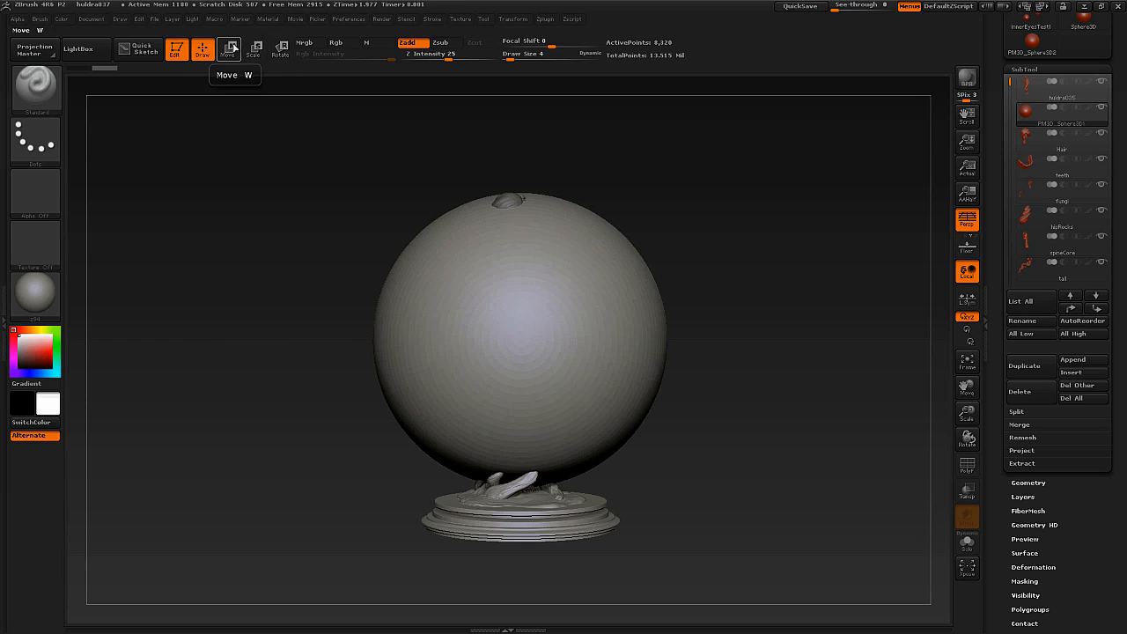
{"action": "left_click", "coordinate": [228, 51]}
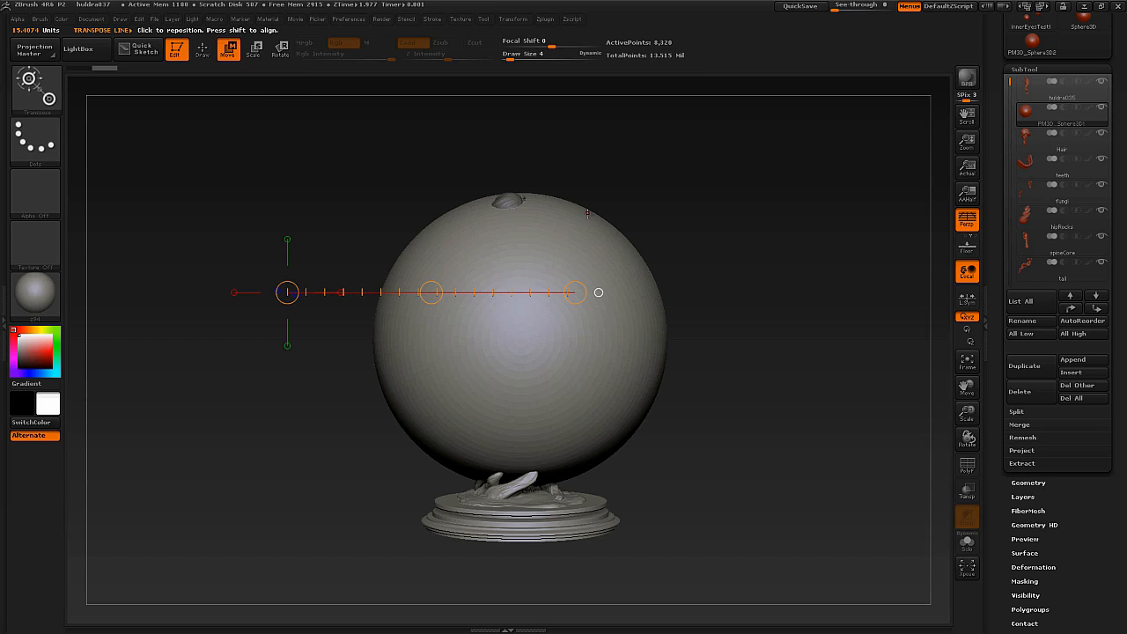
{"action": "mouse_move", "coordinate": [529, 195]}
{"action": "left_mouse_down"}
{"action": "mouse_move", "coordinate": [528, 428]}
{"action": "mouse_move", "coordinate": [546, 471]}
{"action": "mouse_move", "coordinate": [533, 456]}
{"action": "left_mouse_up"}
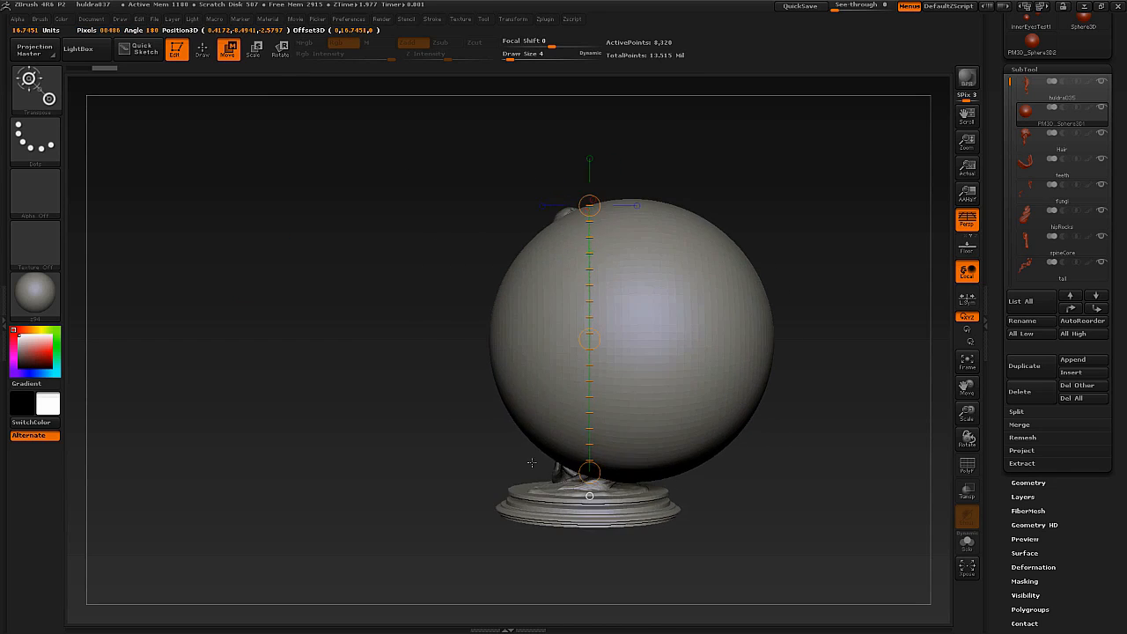
{"action": "left_click_drag", "start_coordinate": [589, 339], "coordinate": [334, 296]}
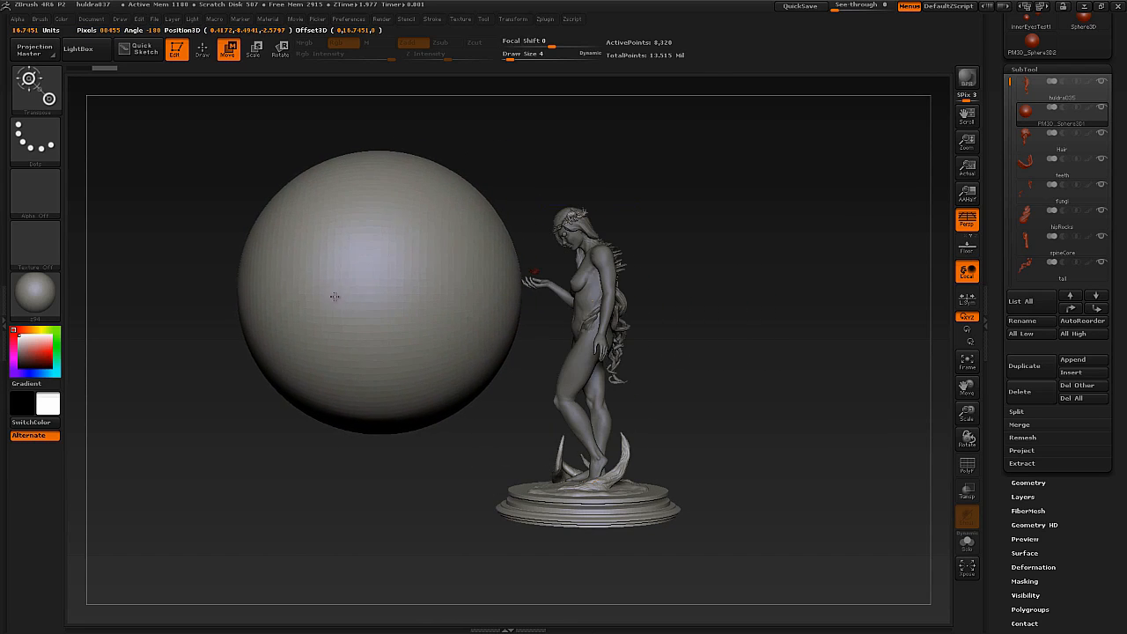
Move the sphere back over the statue, adjusting its position from the side and front views.
{"action": "left_click_drag", "start_coordinate": [590, 339], "coordinate": [726, 382]}
{"action": "left_click_drag", "start_coordinate": [520, 200], "coordinate": [520, 429]}
{"action": "left_click_drag", "start_coordinate": [522, 313], "coordinate": [644, 342]}
{"action": "mouse_move", "coordinate": [762, 243]}
{"action": "left_mouse_down"}
{"action": "mouse_move", "coordinate": [797, 242]}
{"action": "mouse_move", "coordinate": [615, 259]}
{"action": "left_mouse_up"}
{"action": "left_click_drag", "start_coordinate": [634, 319], "coordinate": [536, 240]}
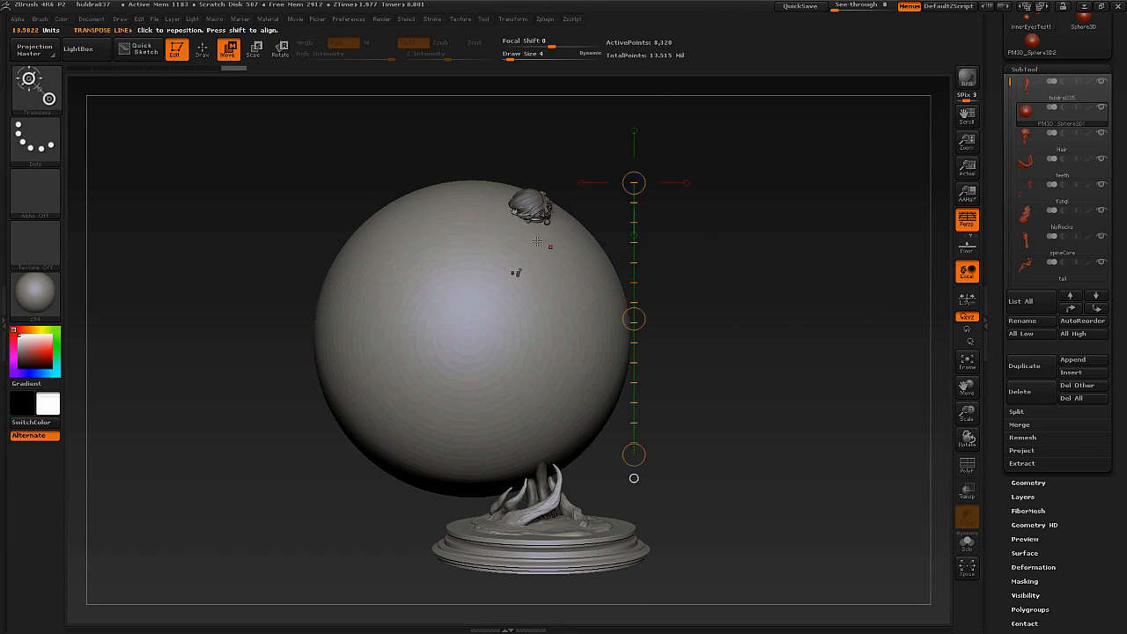
Scale the sphere down uniformly in several passes to a small ball, smaller than the statue's head.
{"action": "left_click", "coordinate": [256, 53]}
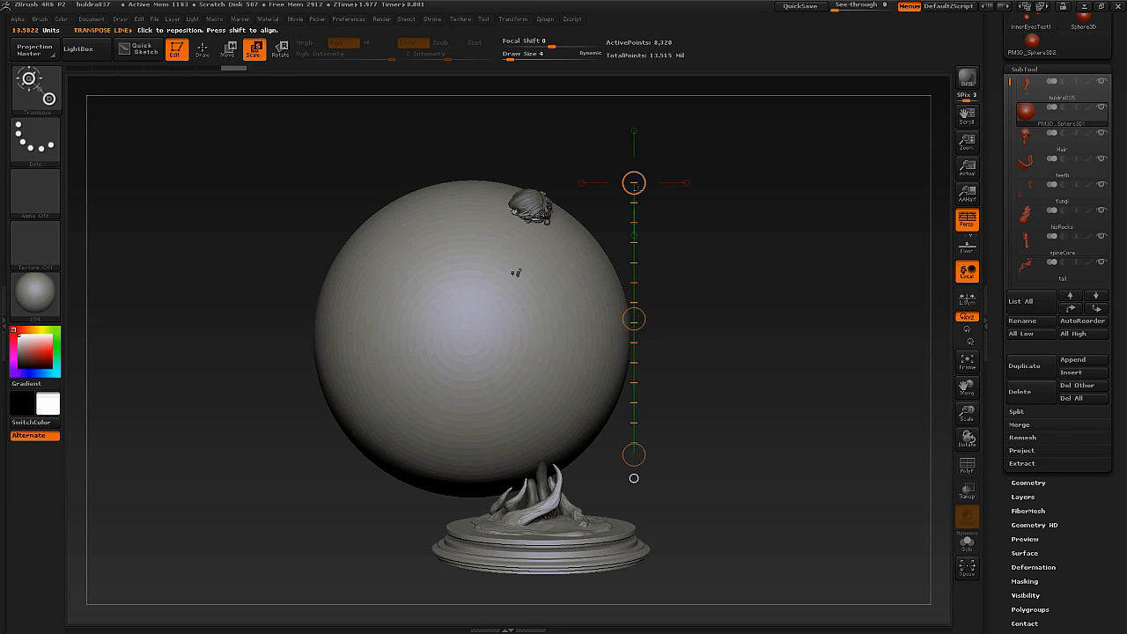
{"action": "left_click_drag", "start_coordinate": [461, 182], "coordinate": [463, 496]}
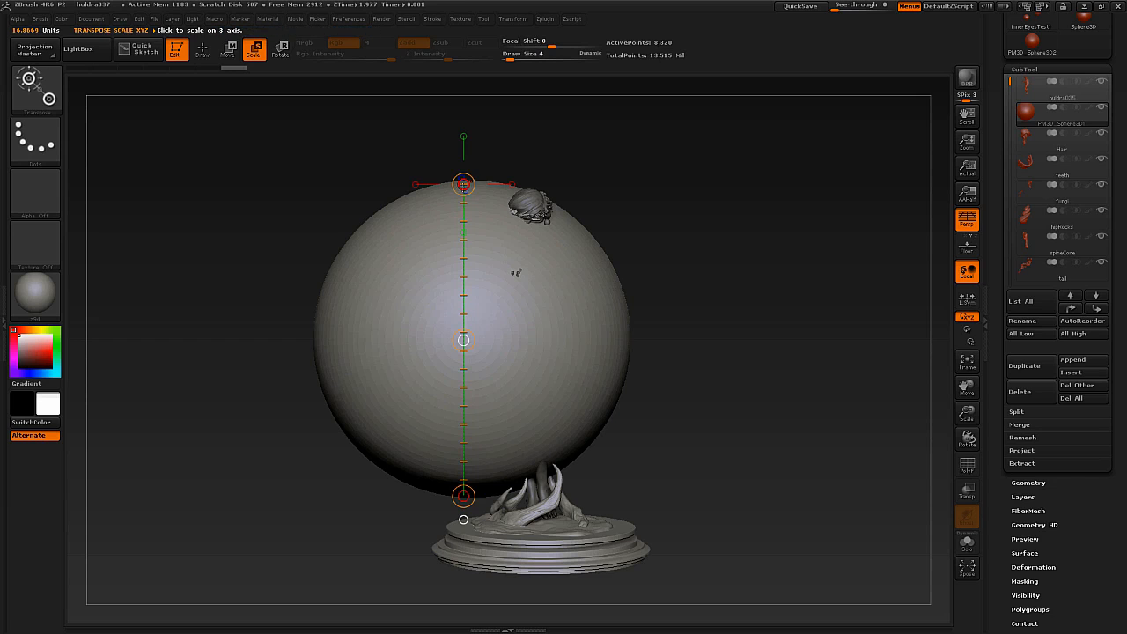
{"action": "left_click_drag", "start_coordinate": [463, 184], "coordinate": [463, 314]}
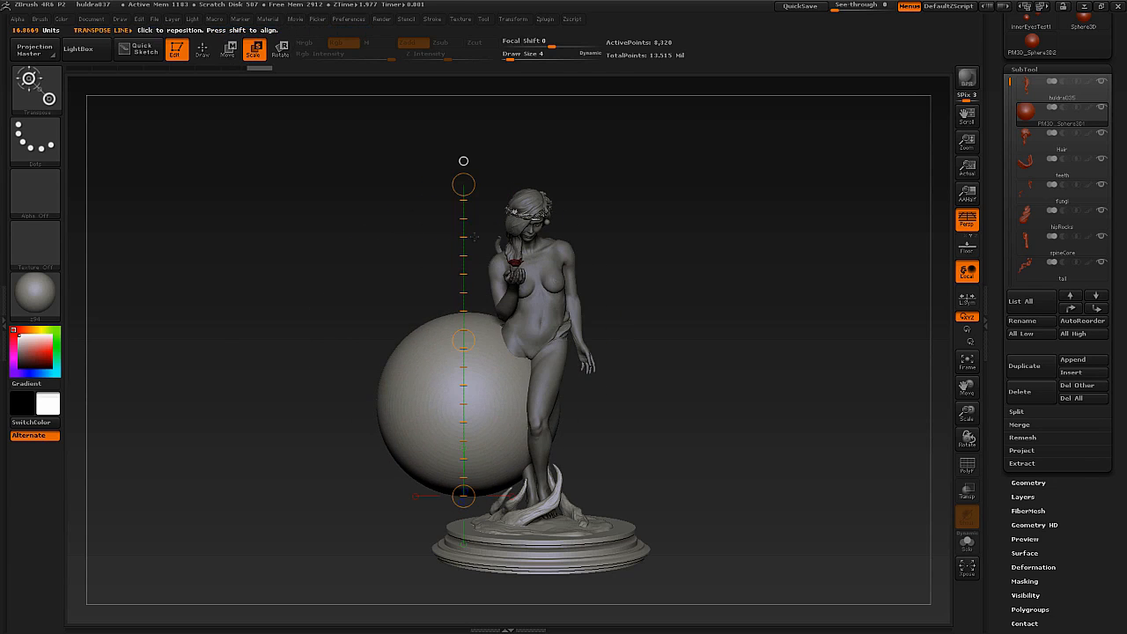
{"action": "left_click_drag", "start_coordinate": [463, 495], "coordinate": [463, 347]}
{"action": "left_click_drag", "start_coordinate": [465, 185], "coordinate": [477, 256]}
{"action": "left_click_drag", "start_coordinate": [463, 190], "coordinate": [466, 419]}
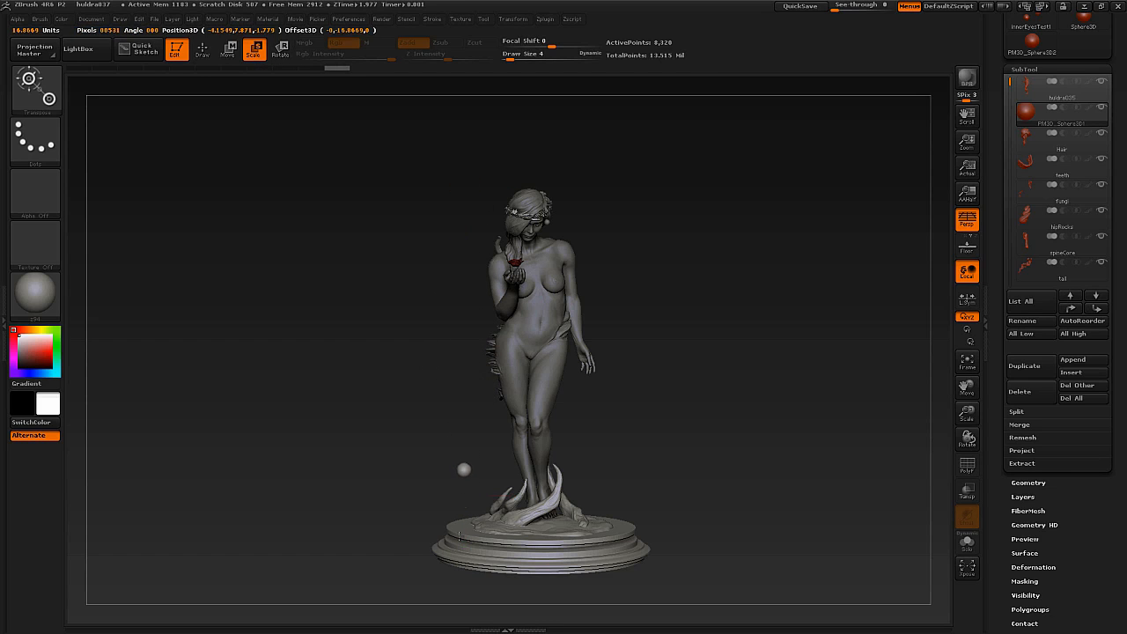
Move the small sphere up and into place against the statue's shoulder, checking it from the side and front.
{"action": "key", "text": "w"}
{"action": "left_click_drag", "start_coordinate": [469, 334], "coordinate": [477, 330]}
{"action": "left_click_drag", "start_coordinate": [539, 121], "coordinate": [558, 111]}
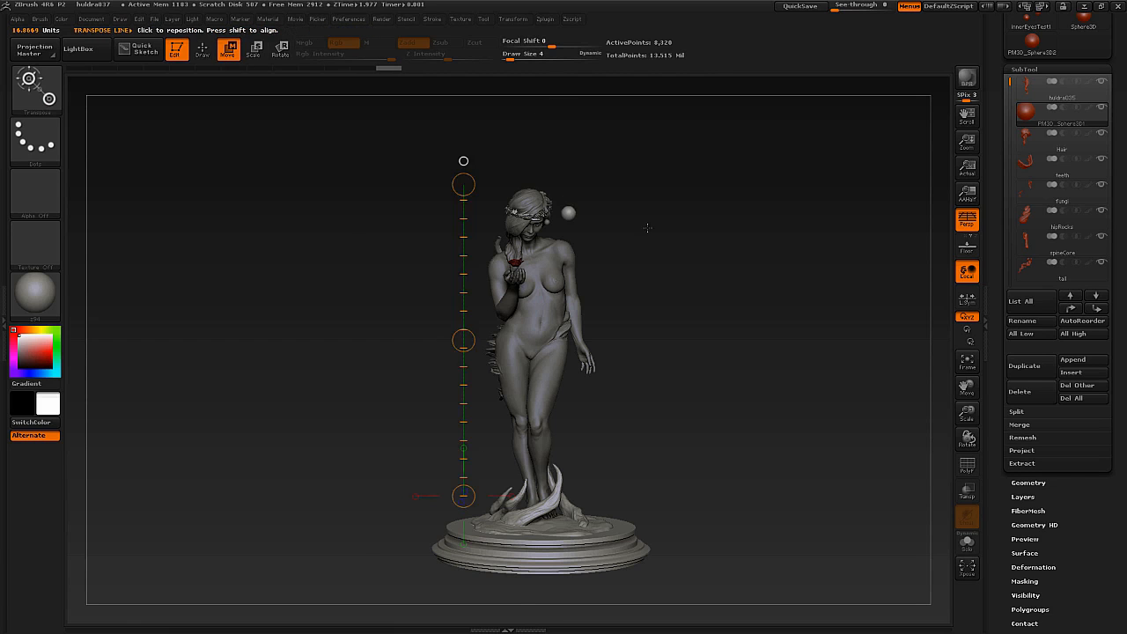
{"action": "left_click_drag", "start_coordinate": [647, 222], "coordinate": [586, 241]}
{"action": "left_click_drag", "start_coordinate": [568, 137], "coordinate": [621, 244], "text": "alt"}
{"action": "left_click_drag", "start_coordinate": [612, 528], "coordinate": [607, 345], "text": "alt"}
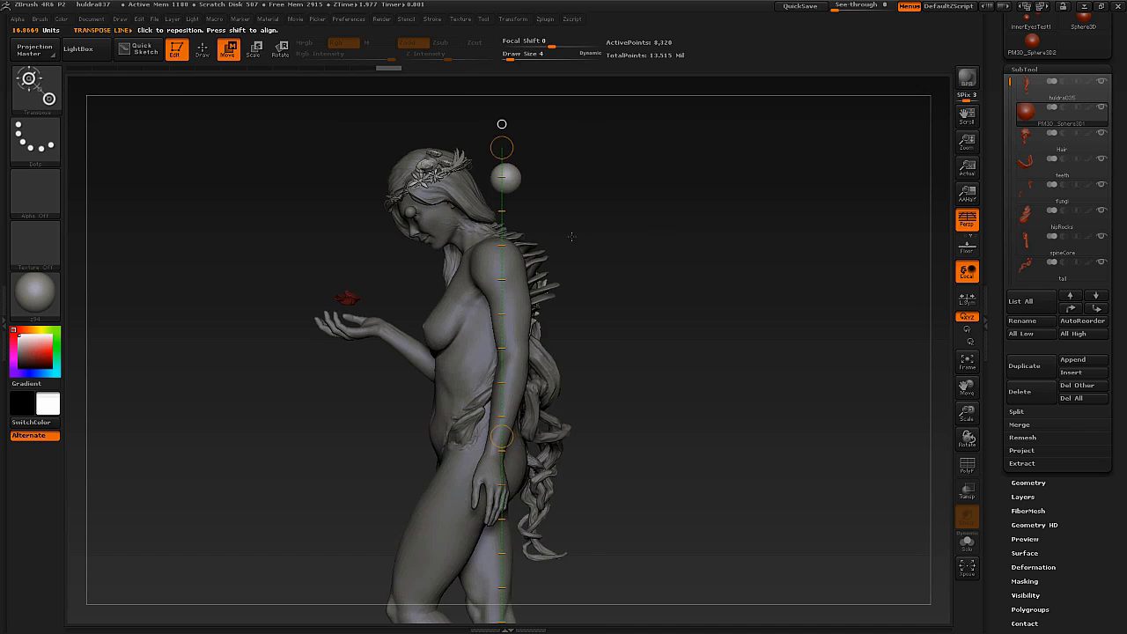
{"action": "left_click_drag", "start_coordinate": [597, 243], "coordinate": [646, 235]}
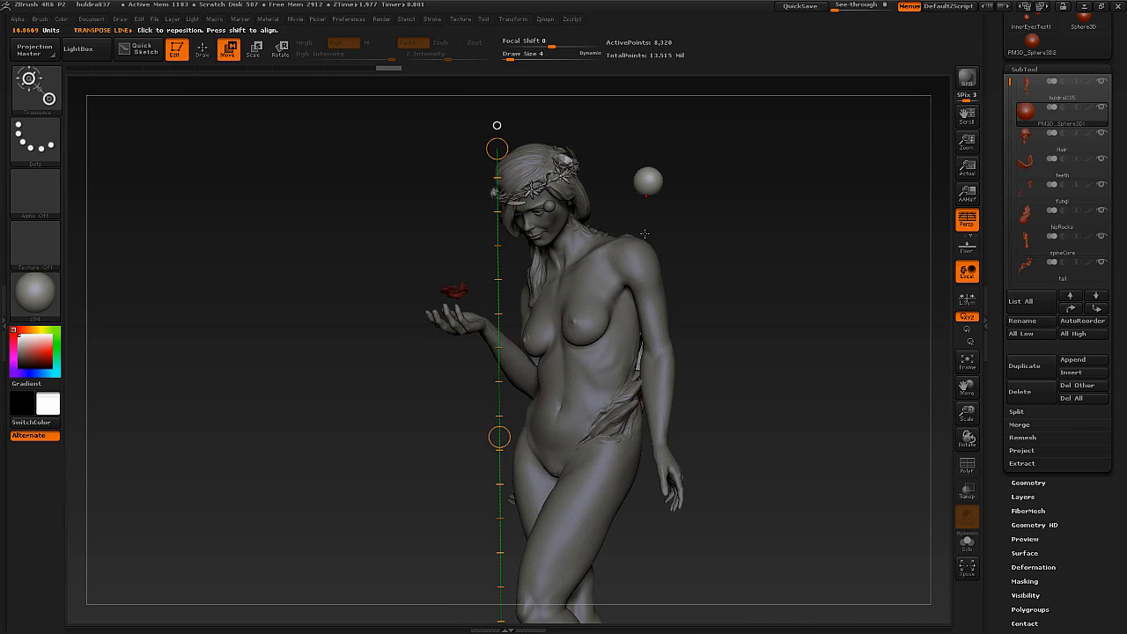
{"action": "left_click_drag", "start_coordinate": [682, 178], "coordinate": [588, 290]}
{"action": "left_click_drag", "start_coordinate": [819, 259], "coordinate": [713, 256]}
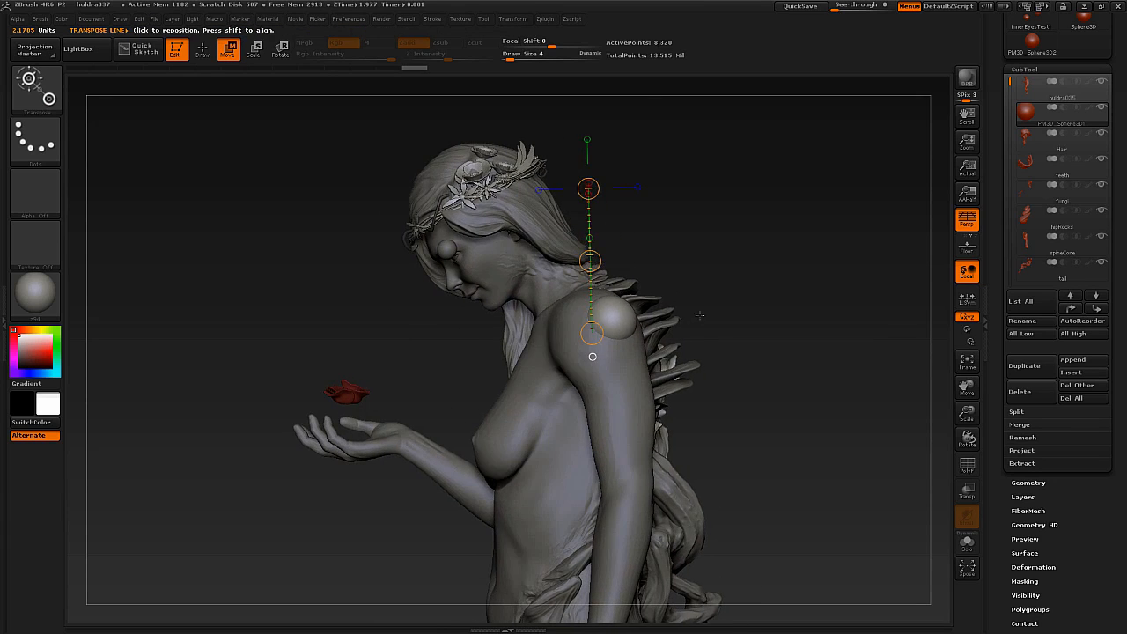
Choose the Move brush with draw size 35 and stretch the sphere into a tall, pointed spike on the shoulder.
{"action": "key", "text": "q"}
{"action": "left_click_drag", "start_coordinate": [722, 299], "coordinate": [698, 306]}
{"action": "key", "text": "b"}
{"action": "key", "text": "c"}
{"action": "key", "text": "b"}
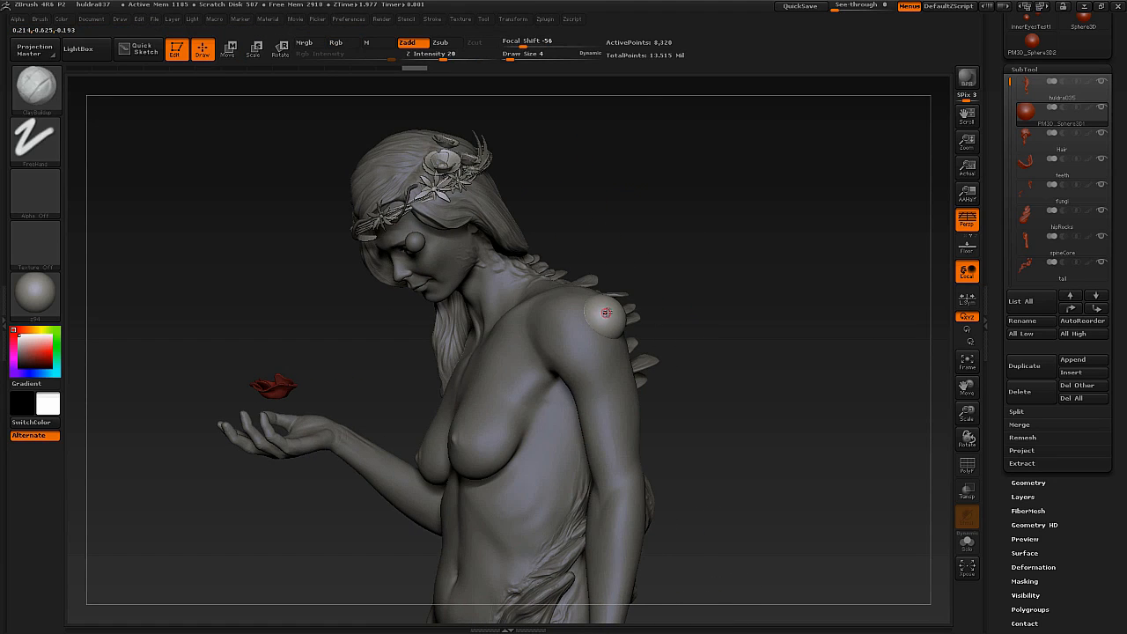
{"action": "key", "text": "b"}
{"action": "key", "text": "m"}
{"action": "key", "text": "v"}
{"action": "key", "text": "s"}
{"action": "mouse_move", "coordinate": [608, 309]}
{"action": "left_mouse_down"}
{"action": "mouse_move", "coordinate": [626, 305]}
{"action": "mouse_move", "coordinate": [608, 305]}
{"action": "left_mouse_up"}
{"action": "left_click_drag", "start_coordinate": [600, 265], "coordinate": [598, 260]}
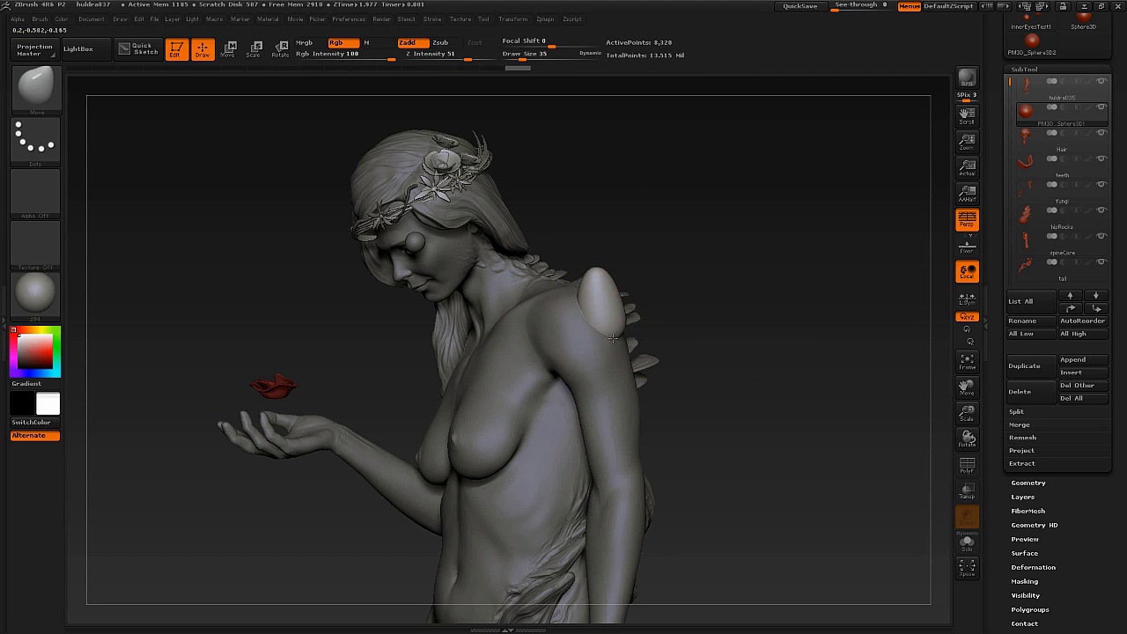
{"action": "mouse_move", "coordinate": [601, 351]}
{"action": "left_mouse_down"}
{"action": "mouse_move", "coordinate": [544, 345]}
{"action": "mouse_move", "coordinate": [609, 331]}
{"action": "mouse_move", "coordinate": [597, 262]}
{"action": "left_mouse_up"}
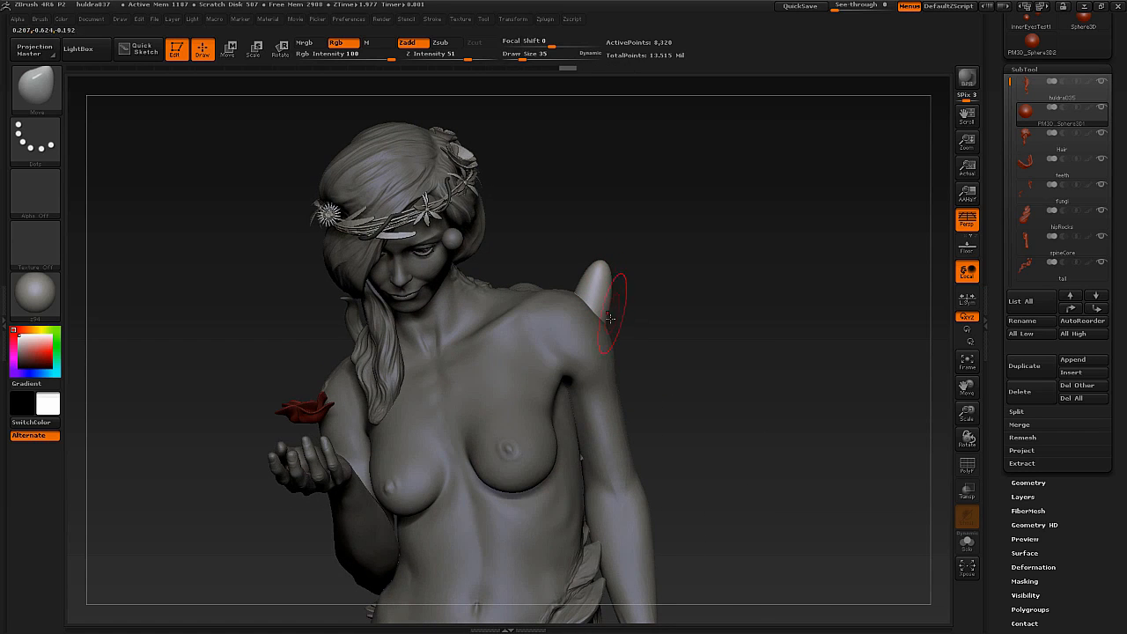
{"action": "right_click_drag", "start_coordinate": [605, 294], "coordinate": [572, 290]}
Duplicate the spike beside the original within the same subtool using the Move transpose line, then undo and redo the copy.
{"action": "key", "text": "w"}
{"action": "left_click_drag", "start_coordinate": [601, 257], "coordinate": [547, 263], "text": "ctrl"}
{"action": "left_click_drag", "start_coordinate": [687, 270], "coordinate": [690, 277], "text": "alt"}
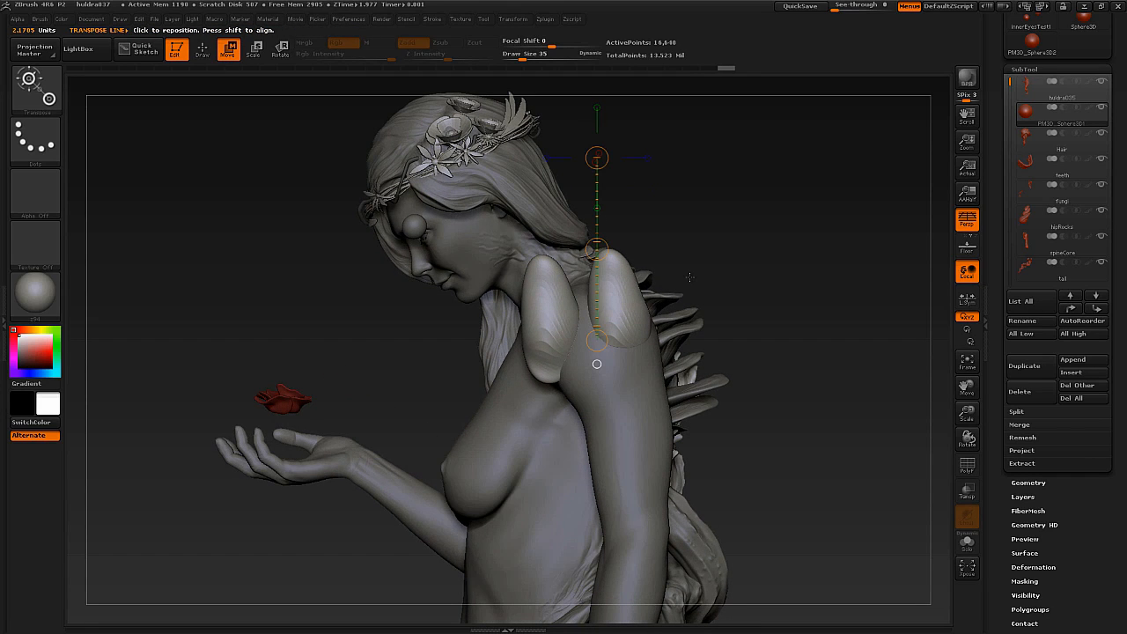
{"action": "key", "text": "ctrl+z"}
{"action": "left_click_drag", "start_coordinate": [682, 251], "coordinate": [698, 253]}
{"action": "key", "text": "ctrl+shift+z"}
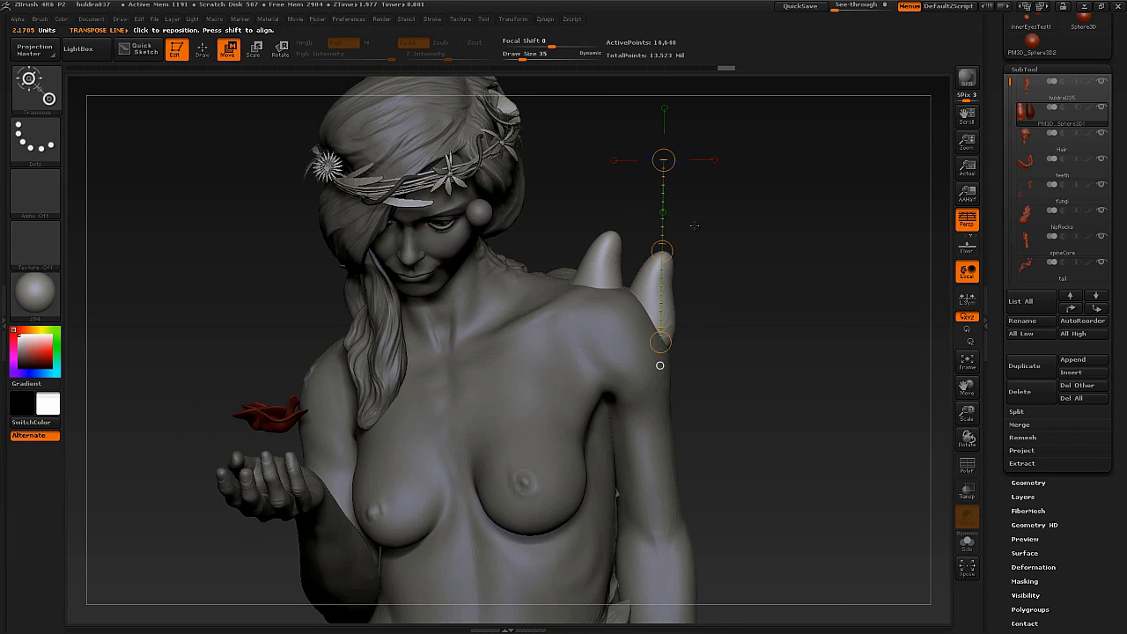
{"action": "mouse_move", "coordinate": [1036, 117]}
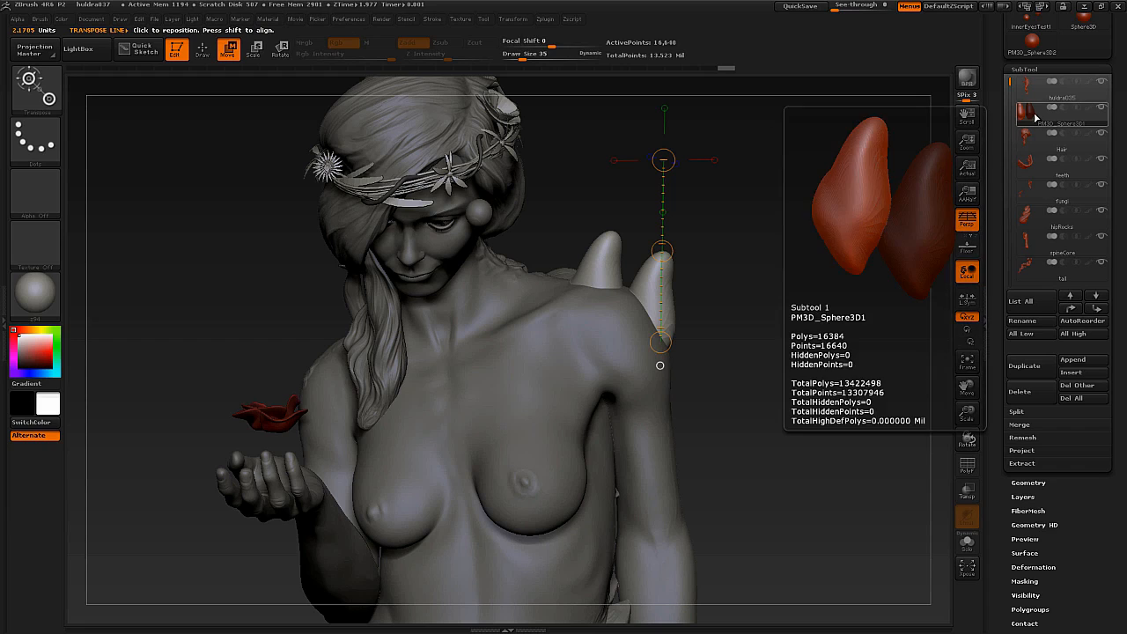
Add a third spike further along the shoulder by copying it within the same subtool with the Move transpose line.
{"action": "left_click_drag", "start_coordinate": [750, 242], "coordinate": [602, 256]}
{"action": "left_click_drag", "start_coordinate": [717, 251], "coordinate": [606, 309], "text": "alt"}
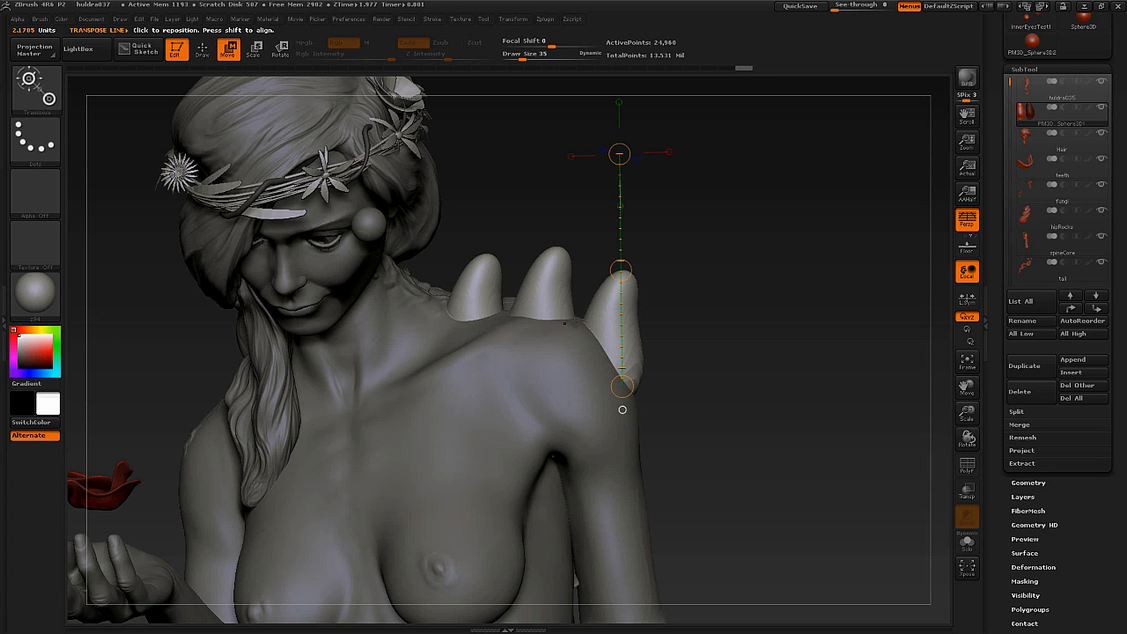
{"action": "left_click_drag", "start_coordinate": [574, 320], "coordinate": [564, 332]}
{"action": "left_click_drag", "start_coordinate": [558, 326], "coordinate": [557, 329]}
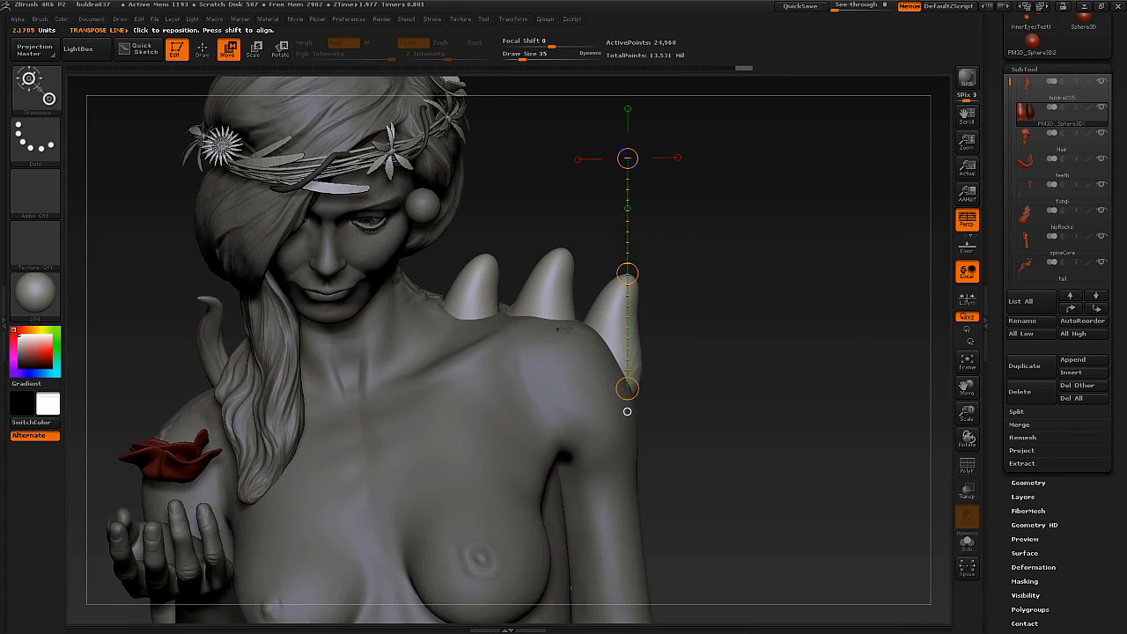
Bend and reshape the three shoulder spikes individually with the Move brush at draw size 35.
{"action": "key", "text": "q"}
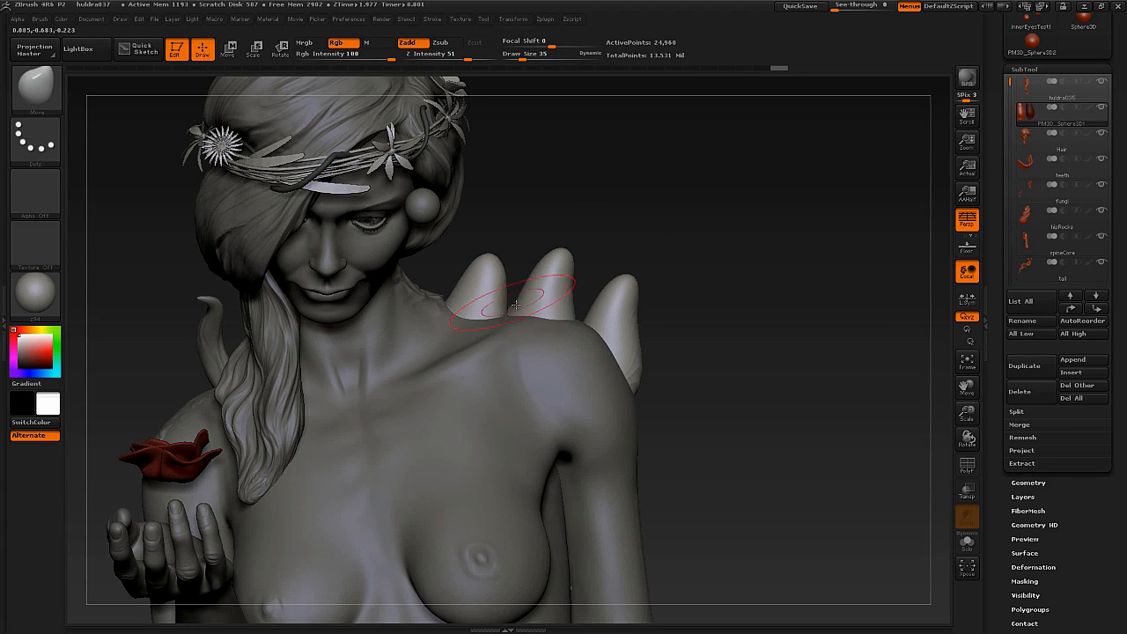
{"action": "left_click_drag", "start_coordinate": [490, 310], "coordinate": [504, 266]}
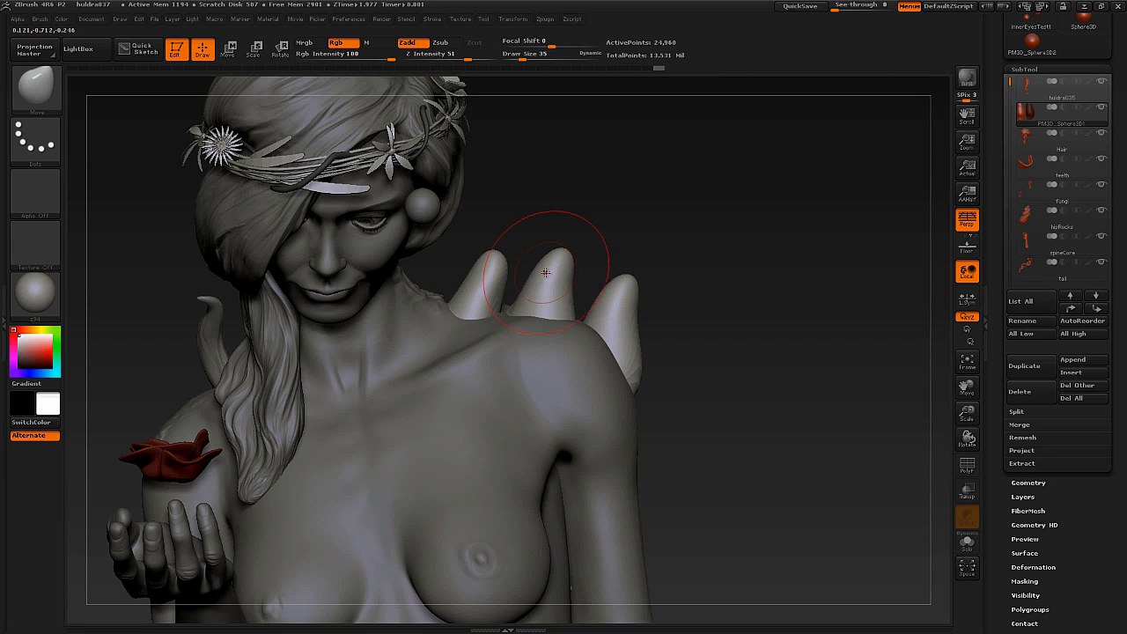
{"action": "mouse_move", "coordinate": [547, 270]}
{"action": "right_mouse_down"}
{"action": "mouse_move", "coordinate": [475, 279]}
{"action": "mouse_move", "coordinate": [535, 276]}
{"action": "right_mouse_up"}
{"action": "mouse_move", "coordinate": [498, 298]}
{"action": "left_mouse_down"}
{"action": "mouse_move", "coordinate": [521, 290]}
{"action": "mouse_move", "coordinate": [510, 306]}
{"action": "left_mouse_up"}
{"action": "right_click_drag", "start_coordinate": [559, 263], "coordinate": [649, 240]}
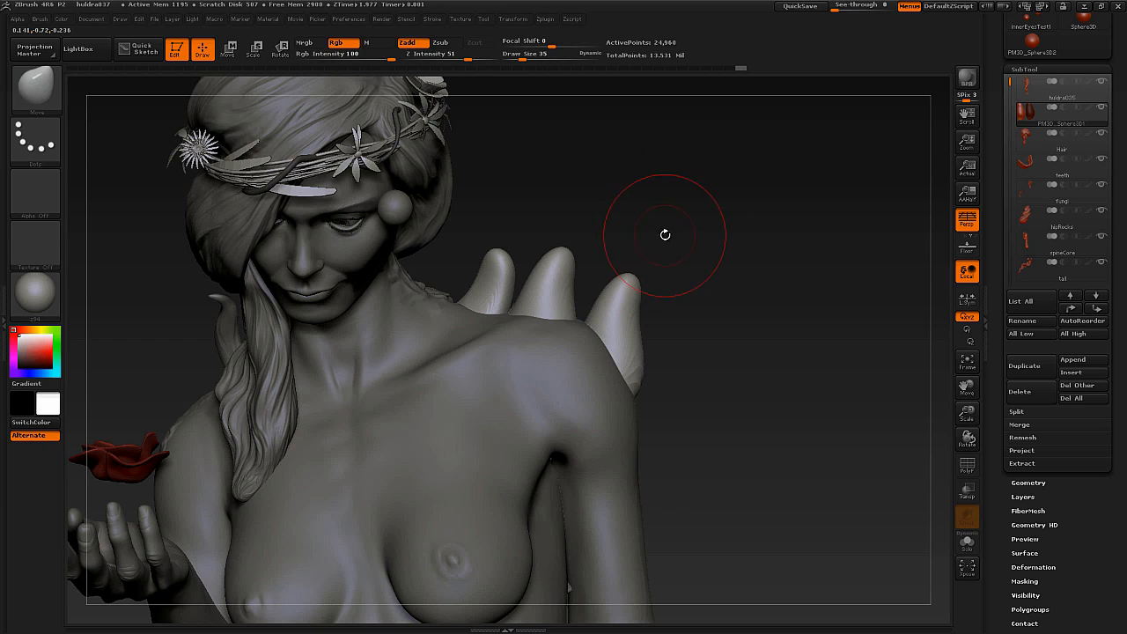
{"action": "left_click_drag", "start_coordinate": [661, 221], "coordinate": [685, 215]}
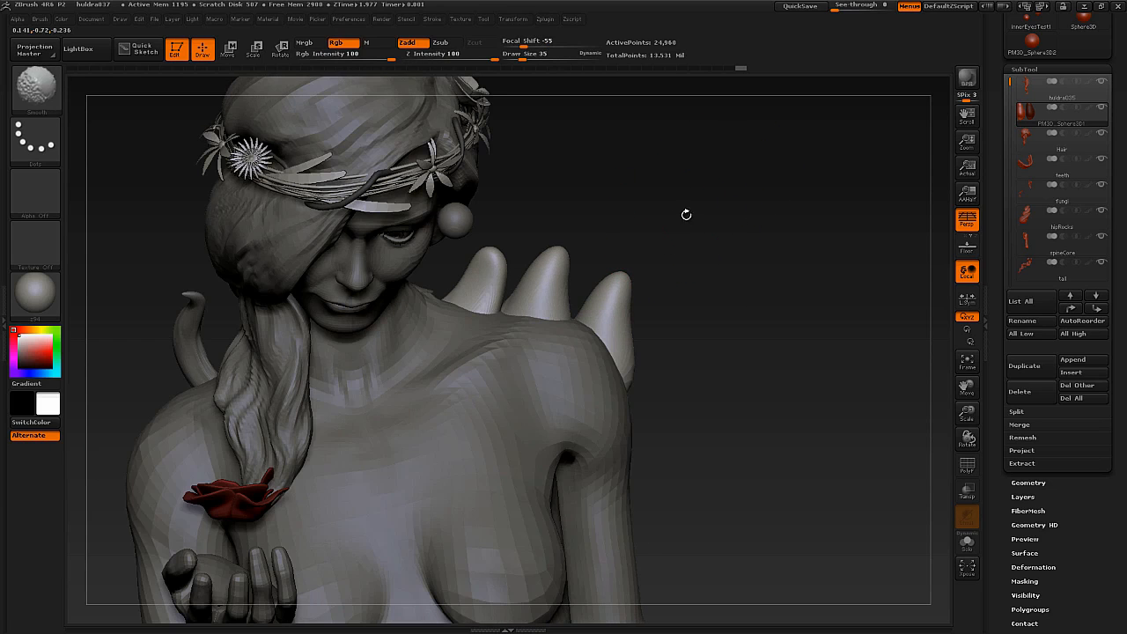
{"action": "left_click_drag", "start_coordinate": [753, 164], "coordinate": [686, 249], "text": "ctrl"}
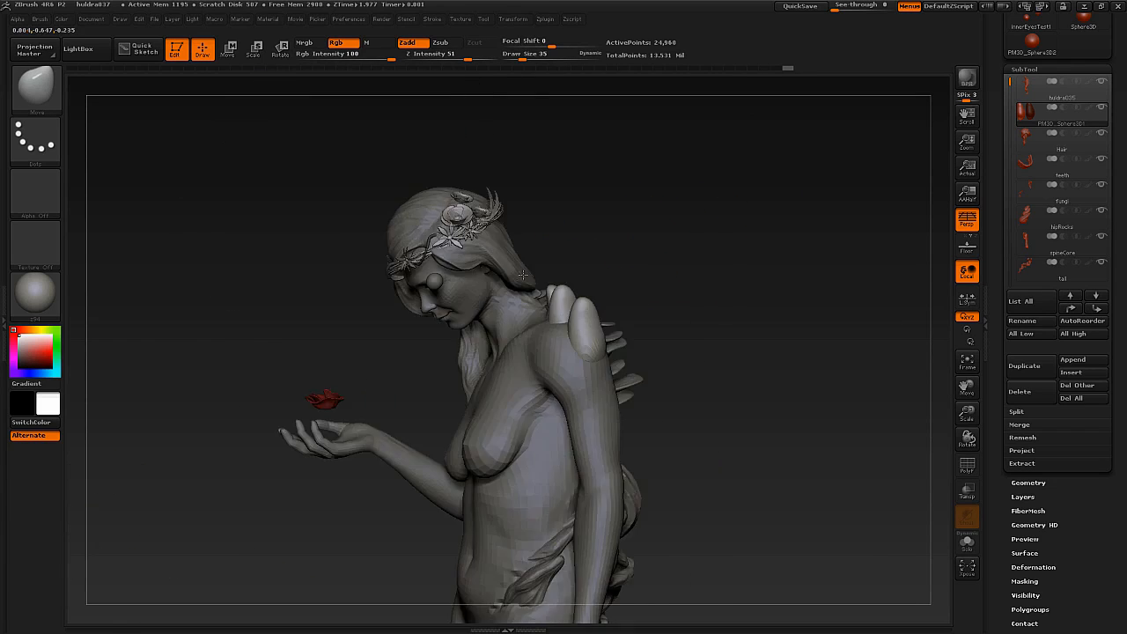
{"action": "left_click_drag", "start_coordinate": [523, 275], "coordinate": [602, 289], "text": "alt"}
{"action": "mouse_move", "coordinate": [685, 236]}
{"action": "left_mouse_down"}
{"action": "mouse_move", "coordinate": [659, 309]}
{"action": "mouse_move", "coordinate": [631, 289]}
{"action": "mouse_move", "coordinate": [620, 325]}
{"action": "left_mouse_up"}
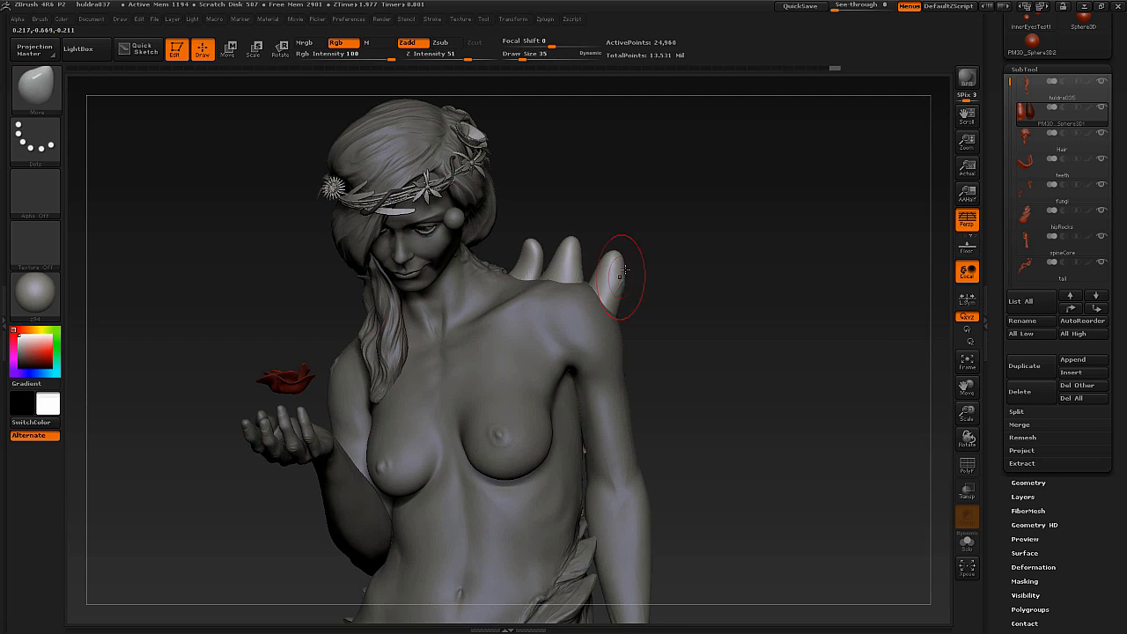
{"action": "left_click_drag", "start_coordinate": [625, 269], "coordinate": [612, 242]}
Duplicate the spikes subtool and move the copy forward in front of the statue's chest.
{"action": "left_click_drag", "start_coordinate": [662, 273], "coordinate": [495, 274], "text": "alt"}
{"action": "mouse_move", "coordinate": [572, 270]}
{"action": "left_mouse_down", "text": "alt"}
{"action": "mouse_move", "coordinate": [570, 301]}
{"action": "mouse_move", "coordinate": [656, 275]}
{"action": "mouse_move", "coordinate": [907, 356]}
{"action": "left_mouse_up", "text": "alt"}
{"action": "left_click_drag", "start_coordinate": [986, 352], "coordinate": [994, 330]}
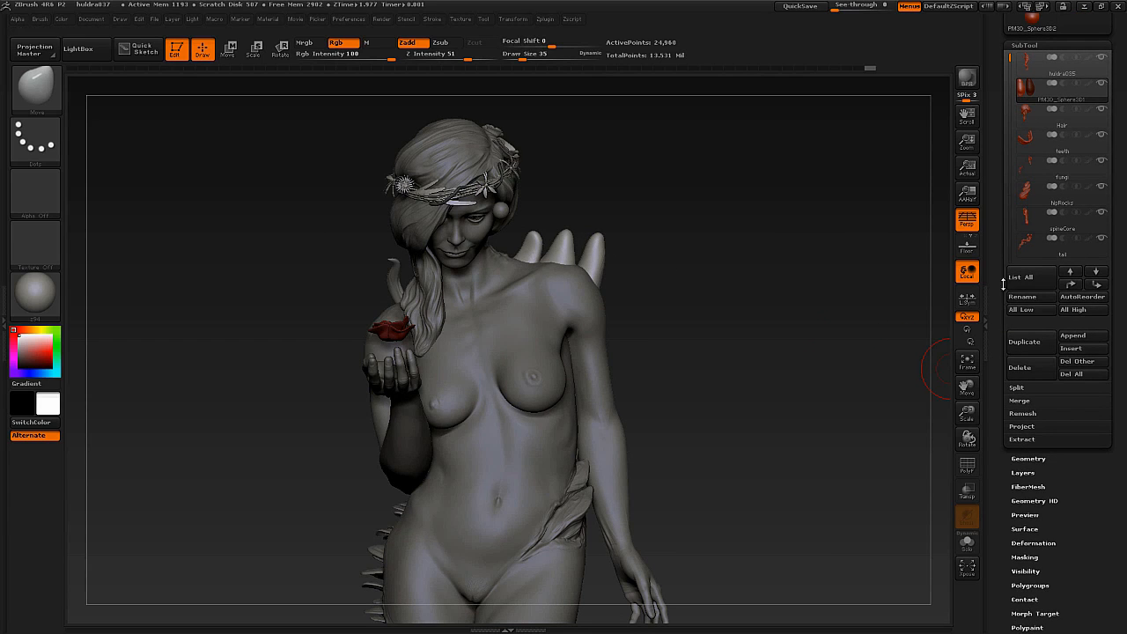
{"action": "left_click", "coordinate": [1030, 342]}
{"action": "left_click_drag", "start_coordinate": [651, 271], "coordinate": [510, 272]}
{"action": "key", "text": "w"}
{"action": "mouse_move", "coordinate": [604, 265]}
{"action": "left_mouse_down", "text": "shift"}
{"action": "mouse_move", "coordinate": [488, 266]}
{"action": "mouse_move", "coordinate": [515, 267]}
{"action": "mouse_move", "coordinate": [494, 266]}
{"action": "mouse_move", "coordinate": [540, 328]}
{"action": "mouse_move", "coordinate": [538, 316]}
{"action": "left_mouse_up", "text": "shift"}
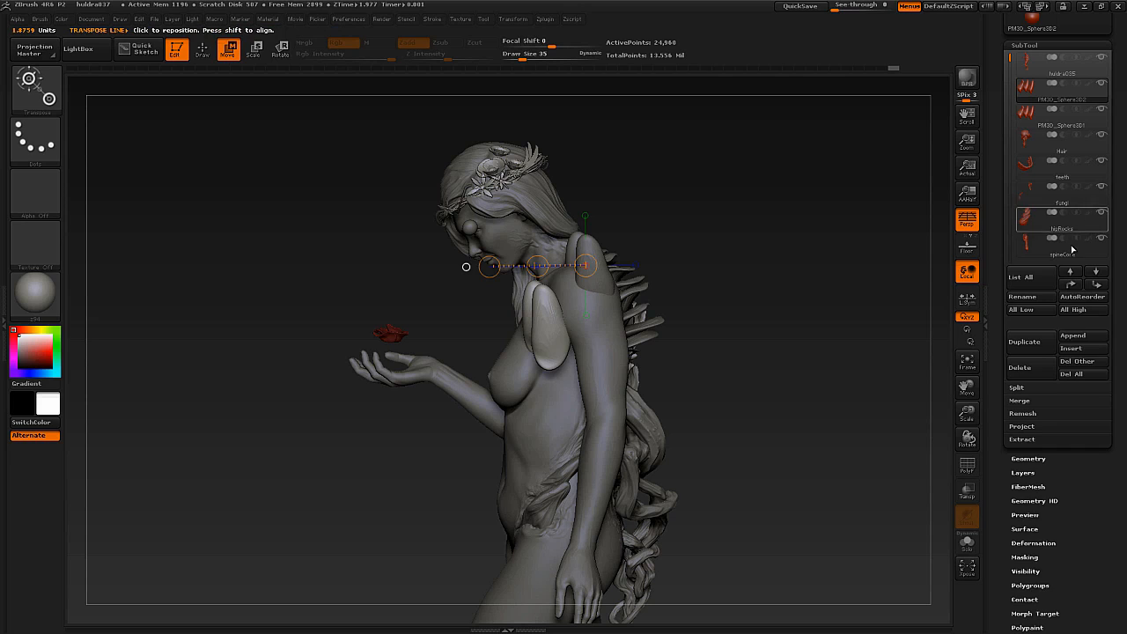
Delete the duplicated spikes subtool and return to Draw mode.
{"action": "left_click", "coordinate": [1031, 369]}
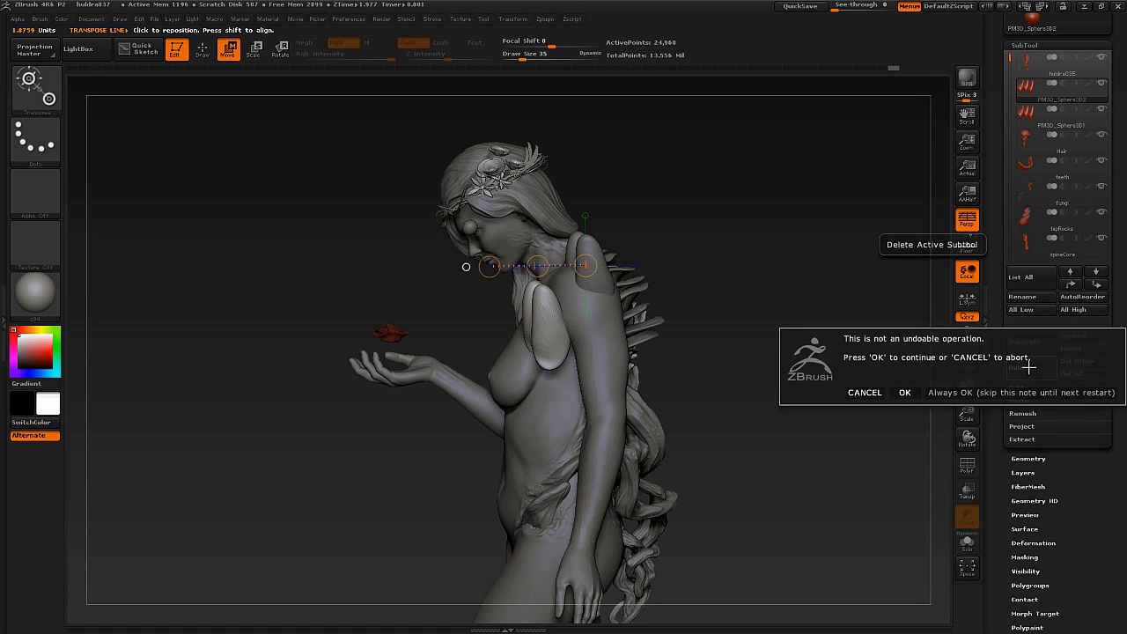
{"action": "left_click", "coordinate": [903, 393]}
{"action": "key", "text": "q"}
{"action": "left_click_drag", "start_coordinate": [732, 301], "coordinate": [799, 302]}
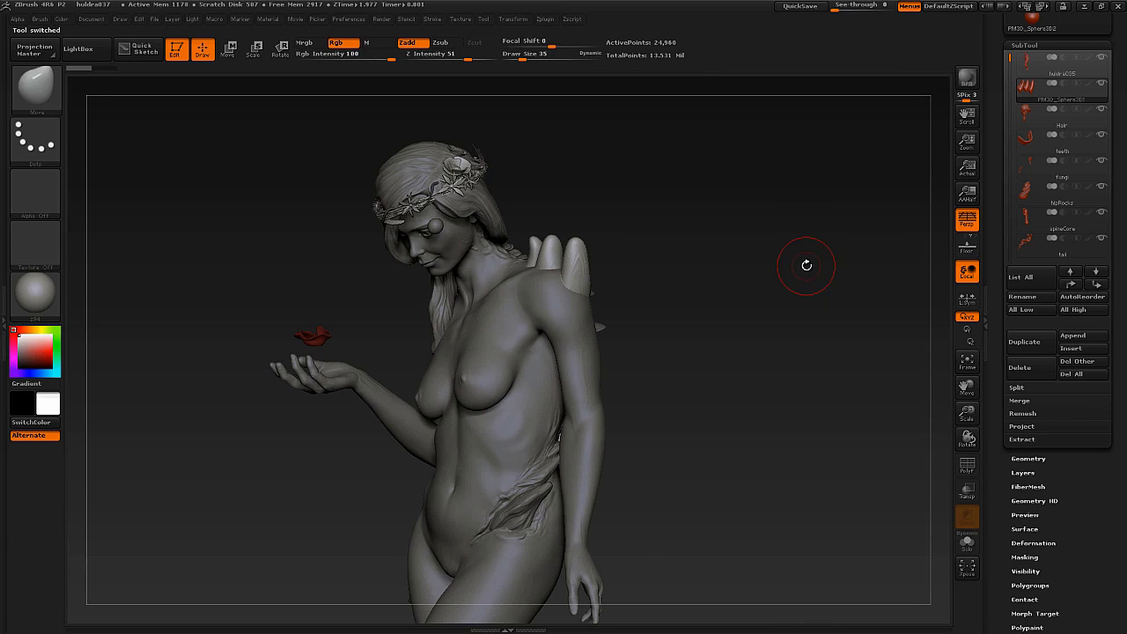
Reduce the Move brush's draw size to 13 and make the statue's body, huldra035, the active subtool.
{"action": "mouse_move", "coordinate": [810, 260]}
{"action": "left_mouse_down"}
{"action": "mouse_move", "coordinate": [800, 287]}
{"action": "mouse_move", "coordinate": [791, 270]}
{"action": "mouse_move", "coordinate": [684, 349]}
{"action": "mouse_move", "coordinate": [667, 384]}
{"action": "mouse_move", "coordinate": [661, 374]}
{"action": "left_mouse_up"}
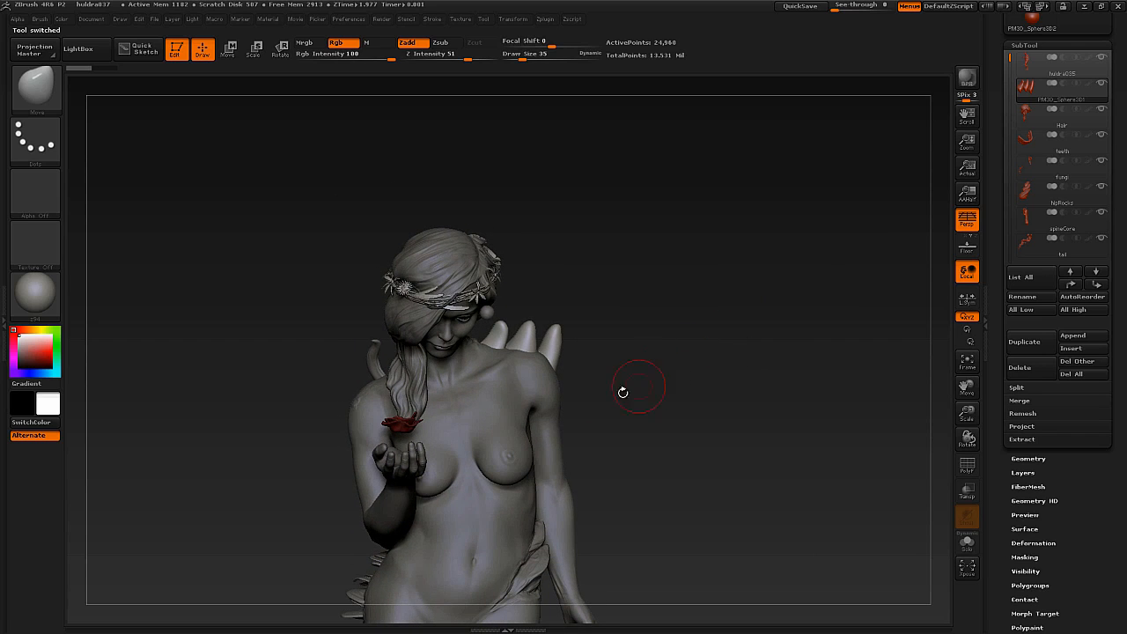
{"action": "left_click_drag", "start_coordinate": [549, 328], "coordinate": [597, 357]}
{"action": "mouse_move", "coordinate": [597, 358]}
{"action": "right_mouse_down", "text": "alt"}
{"action": "mouse_move", "coordinate": [581, 315]}
{"action": "mouse_move", "coordinate": [581, 327]}
{"action": "right_mouse_up", "text": "alt"}
{"action": "key", "text": "s"}
{"action": "left_click_drag", "start_coordinate": [583, 327], "coordinate": [576, 328]}
{"action": "mouse_move", "coordinate": [587, 319]}
{"action": "right_mouse_down", "text": "alt"}
{"action": "mouse_move", "coordinate": [555, 376]}
{"action": "mouse_move", "coordinate": [558, 325]}
{"action": "mouse_move", "coordinate": [580, 301]}
{"action": "mouse_move", "coordinate": [593, 232]}
{"action": "right_mouse_up", "text": "alt"}
{"action": "mouse_move", "coordinate": [570, 342]}
{"action": "right_mouse_down", "text": "alt"}
{"action": "mouse_move", "coordinate": [571, 295]}
{"action": "mouse_move", "coordinate": [521, 307]}
{"action": "mouse_move", "coordinate": [571, 367]}
{"action": "mouse_move", "coordinate": [596, 251]}
{"action": "right_mouse_up", "text": "alt"}
{"action": "right_click_drag", "start_coordinate": [432, 316], "coordinate": [489, 325]}
{"action": "right_click_drag", "start_coordinate": [490, 326], "coordinate": [484, 418], "text": "alt"}
{"action": "right_click_drag", "start_coordinate": [558, 342], "coordinate": [554, 289]}
{"action": "mouse_move", "coordinate": [624, 310]}
{"action": "right_mouse_down", "text": "alt"}
{"action": "mouse_move", "coordinate": [569, 325]}
{"action": "mouse_move", "coordinate": [540, 289]}
{"action": "mouse_move", "coordinate": [563, 392]}
{"action": "mouse_move", "coordinate": [520, 361]}
{"action": "mouse_move", "coordinate": [551, 358]}
{"action": "right_mouse_up", "text": "alt"}
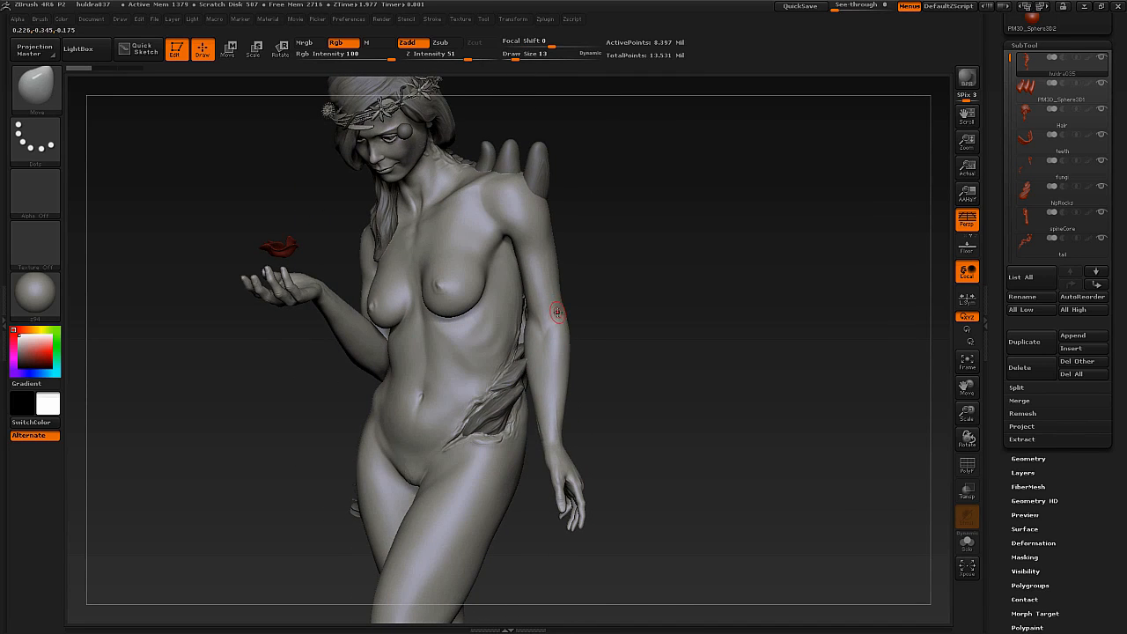
{"action": "mouse_move", "coordinate": [561, 320]}
{"action": "right_mouse_down"}
{"action": "mouse_move", "coordinate": [540, 297]}
{"action": "mouse_move", "coordinate": [538, 308]}
{"action": "right_mouse_up"}
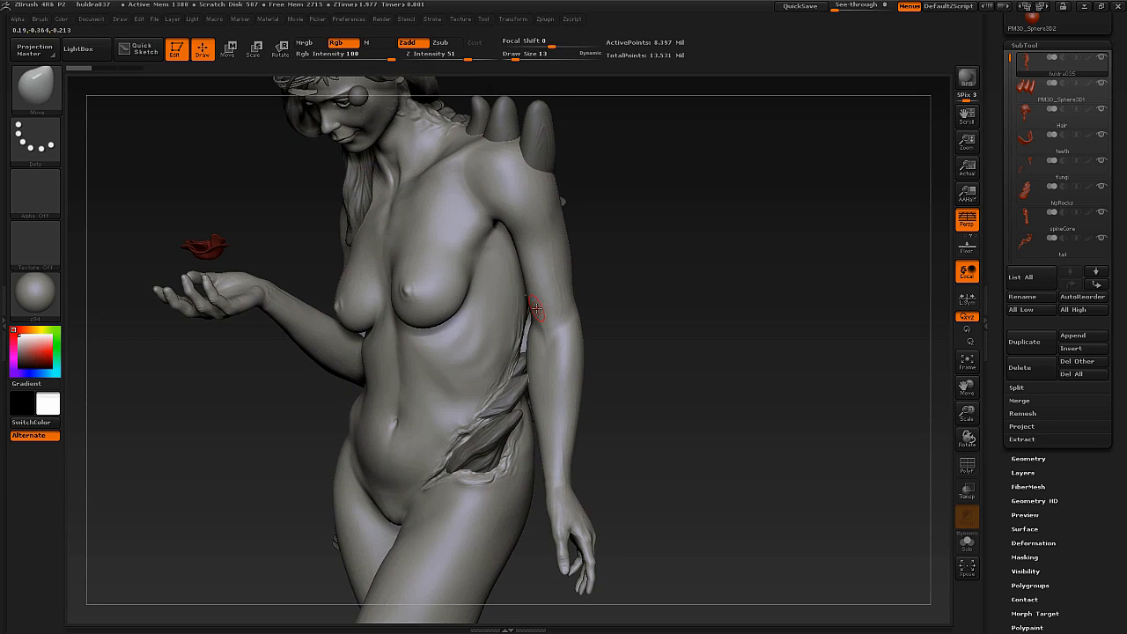
Isolate the body subtool with Solo mode.
{"action": "key", "text": "alt+s"}
{"action": "left_click", "coordinate": [968, 538]}
{"action": "left_click", "coordinate": [968, 543]}
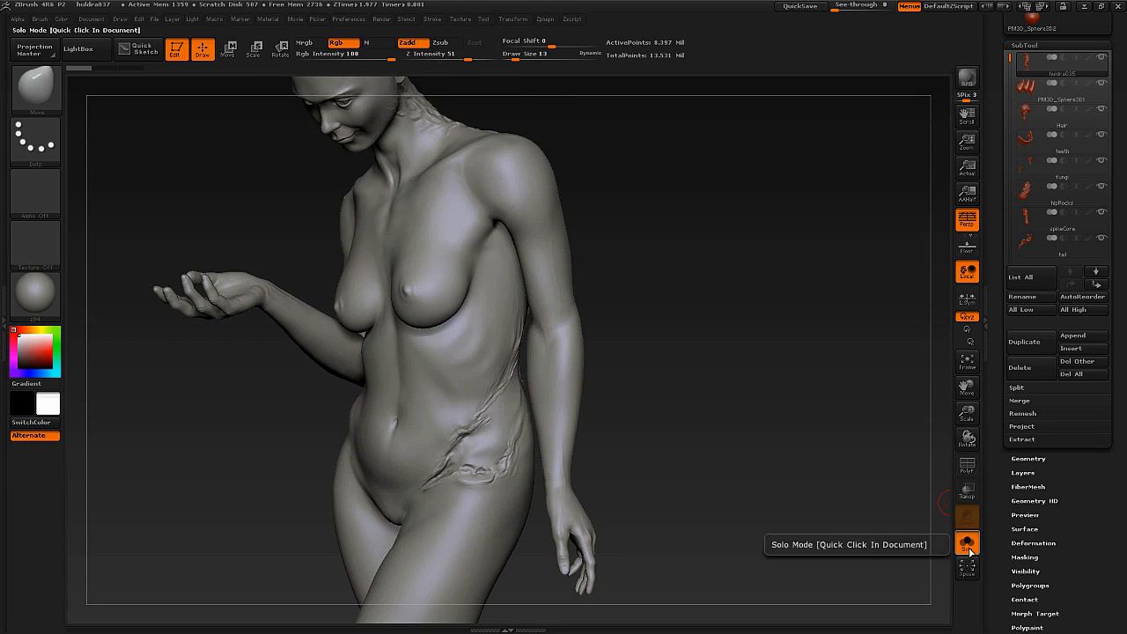
{"action": "left_click", "coordinate": [968, 548]}
{"action": "left_click", "coordinate": [968, 547]}
Set the draw size to 5 and paint a mask under the statue's right eye.
{"action": "right_click_drag", "start_coordinate": [566, 292], "coordinate": [537, 454], "text": "alt"}
{"action": "right_click_drag", "start_coordinate": [501, 358], "coordinate": [581, 334]}
{"action": "right_click_drag", "start_coordinate": [289, 260], "coordinate": [318, 294], "text": "ctrl"}
{"action": "mouse_move", "coordinate": [366, 239]}
{"action": "right_mouse_down", "text": "alt"}
{"action": "mouse_move", "coordinate": [364, 311]}
{"action": "mouse_move", "coordinate": [382, 359]}
{"action": "right_mouse_up", "text": "alt"}
{"action": "key", "text": "s"}
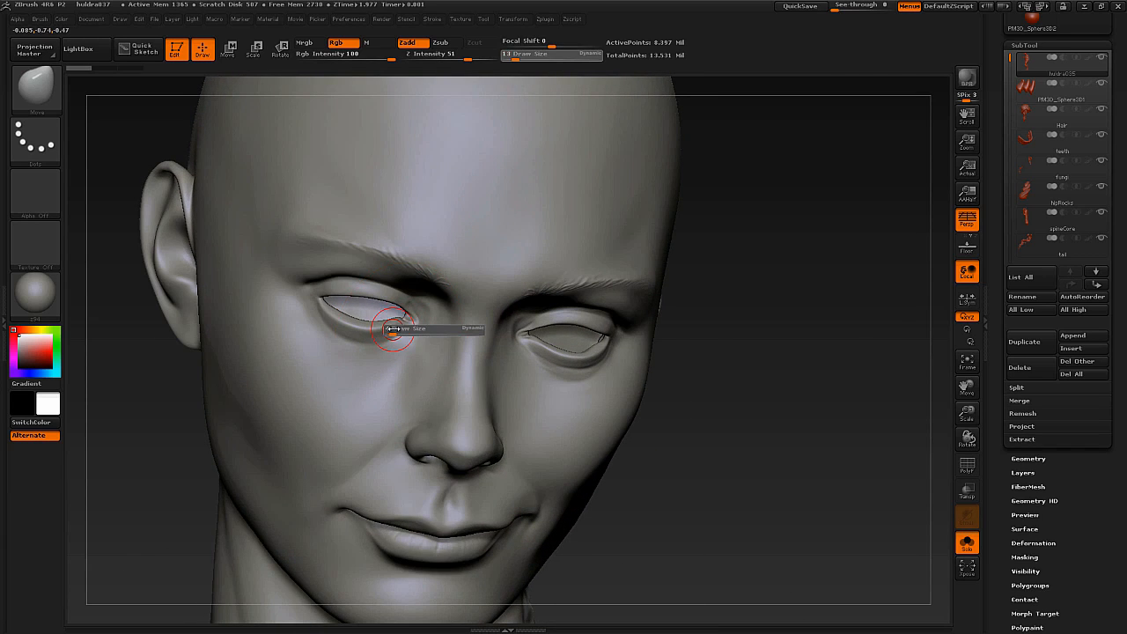
{"action": "left_click_drag", "start_coordinate": [393, 329], "coordinate": [396, 329]}
{"action": "right_click_drag", "start_coordinate": [408, 336], "coordinate": [409, 324]}
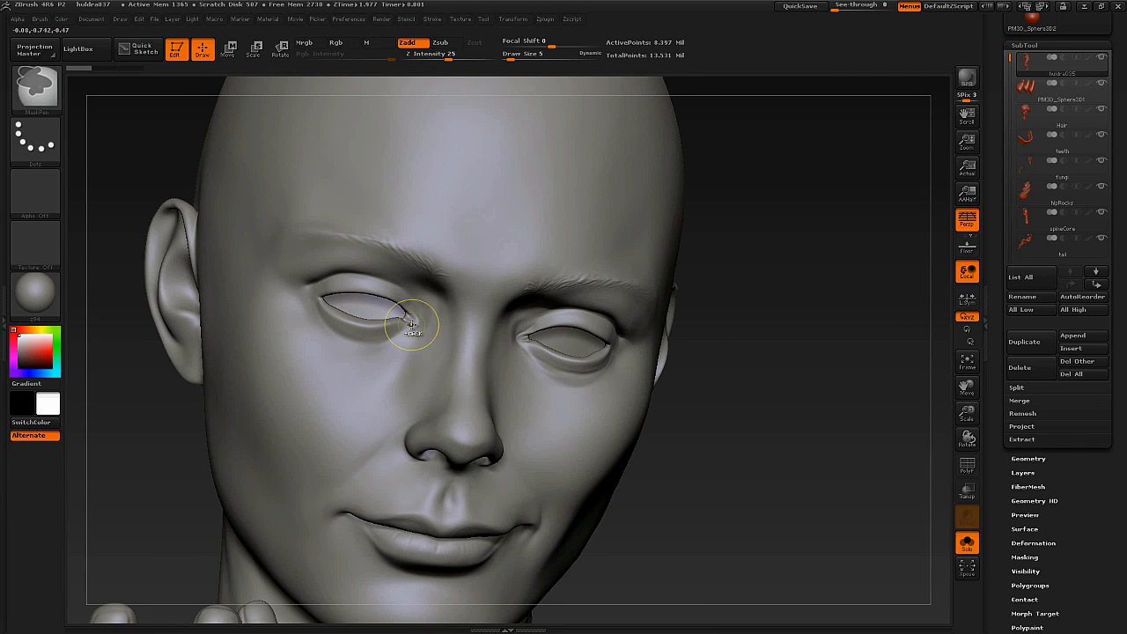
{"action": "left_click_drag", "start_coordinate": [365, 337], "coordinate": [371, 336], "text": "ctrl"}
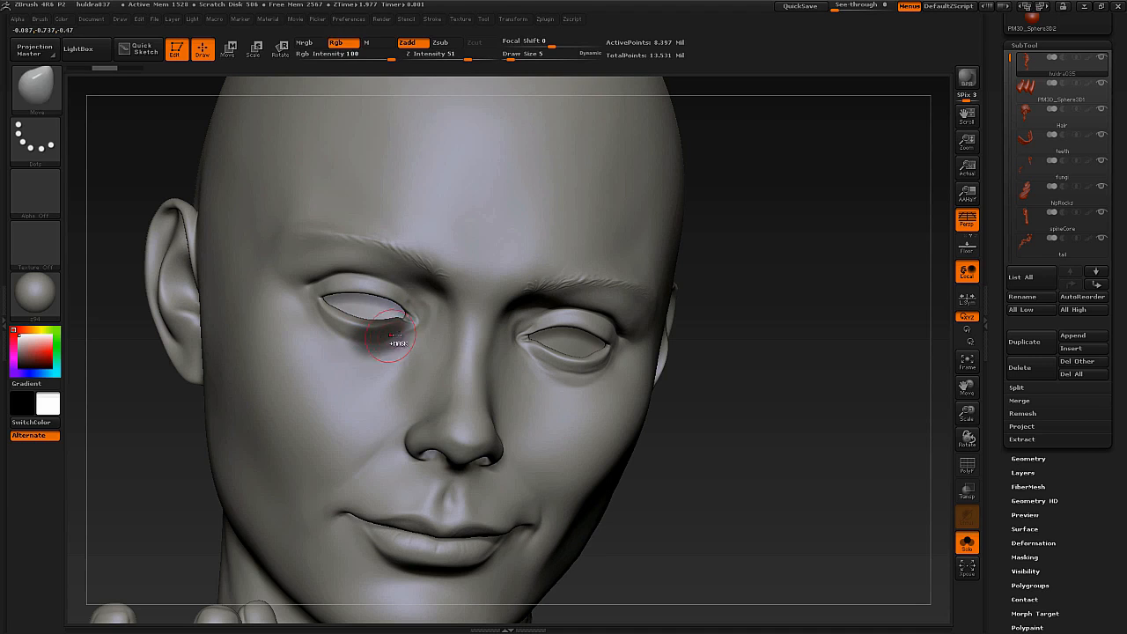
Choose the Standard brush and complete the mask ring around the right eye with draw size 3.
{"action": "key", "text": "b"}
{"action": "key", "text": "s"}
{"action": "key", "text": "t"}
{"action": "key", "text": "s"}
{"action": "left_click_drag", "start_coordinate": [398, 325], "coordinate": [410, 326]}
{"action": "key", "text": "s"}
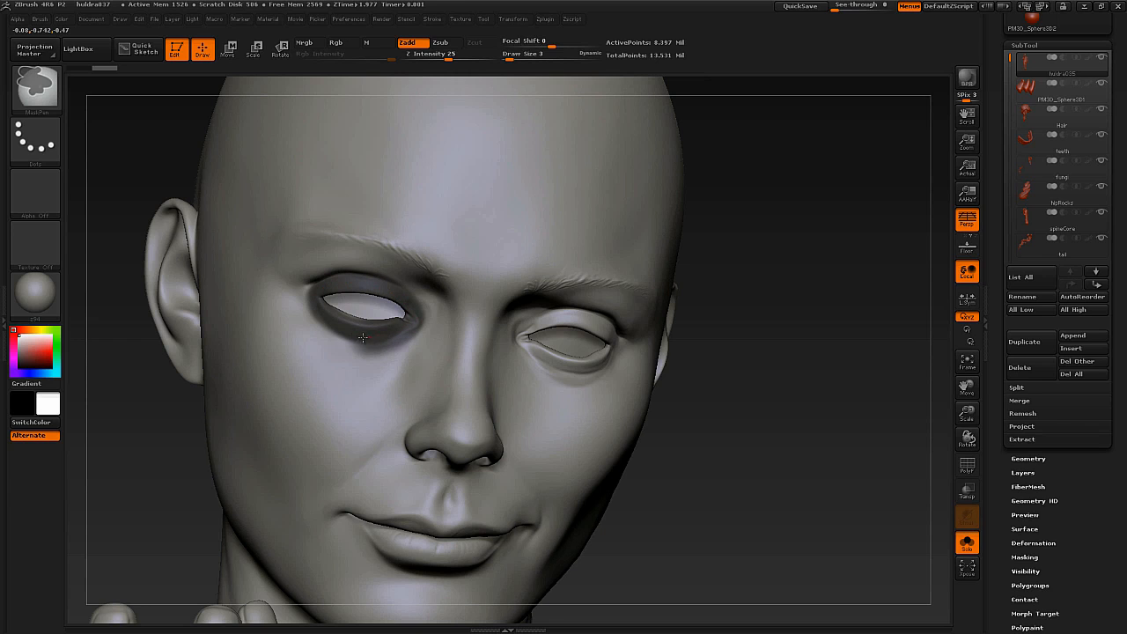
Try sculpting across the masked right eye with the Standard brush at draw size 39, then undo it.
{"action": "key", "text": "s"}
{"action": "left_click_drag", "start_coordinate": [396, 290], "coordinate": [410, 290]}
{"action": "mouse_move", "coordinate": [356, 326]}
{"action": "left_mouse_down"}
{"action": "mouse_move", "coordinate": [394, 324]}
{"action": "mouse_move", "coordinate": [356, 319]}
{"action": "left_mouse_up"}
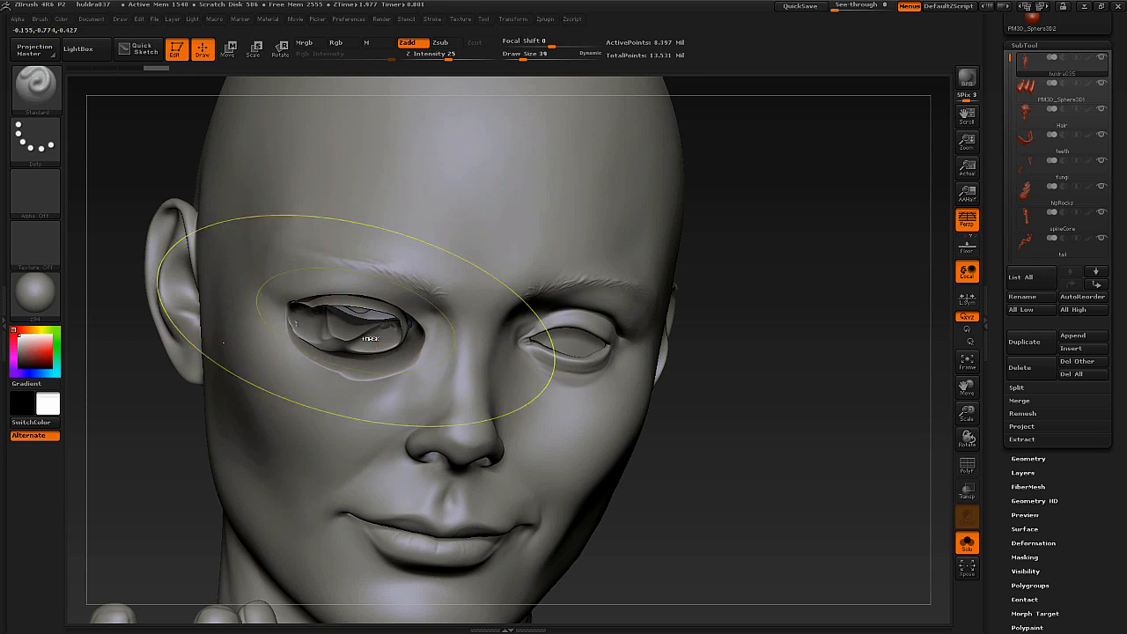
{"action": "key", "text": "ctrl+z"}
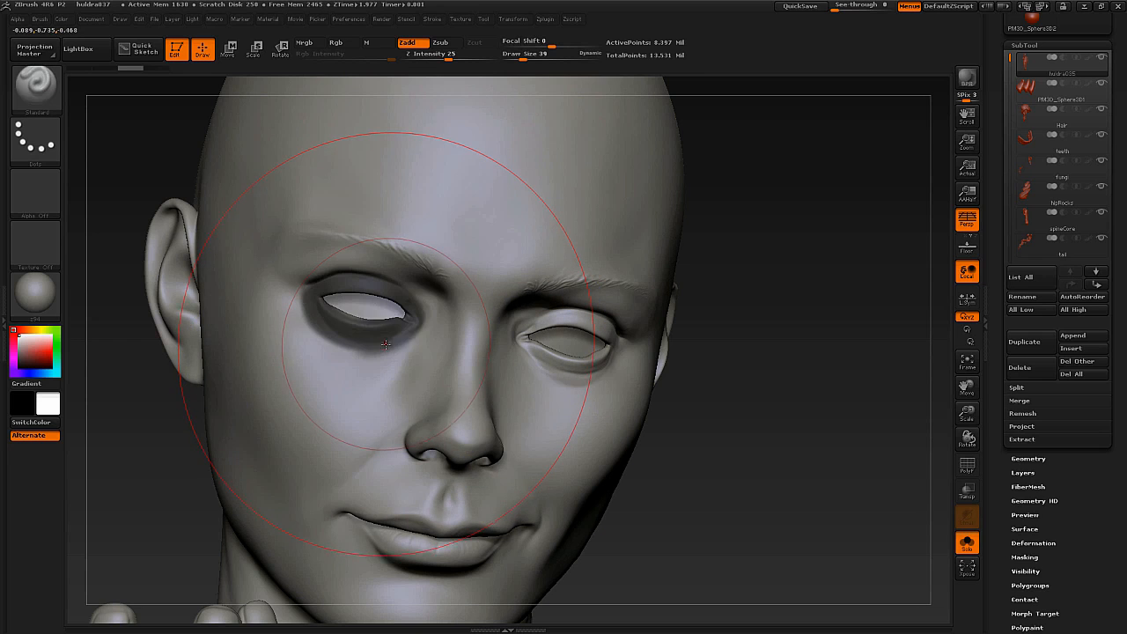
Lower the Z Intensity to 6, try sculpting around the masked eye again, and undo the strokes.
{"action": "key", "text": "u"}
{"action": "key", "text": "Return"}
{"action": "type", "text": "u6"}
{"action": "key", "text": "Return"}
{"action": "mouse_move", "coordinate": [308, 286]}
{"action": "left_mouse_down"}
{"action": "mouse_move", "coordinate": [373, 343]}
{"action": "mouse_move", "coordinate": [326, 308]}
{"action": "mouse_move", "coordinate": [378, 308]}
{"action": "mouse_move", "coordinate": [391, 333]}
{"action": "left_mouse_up"}
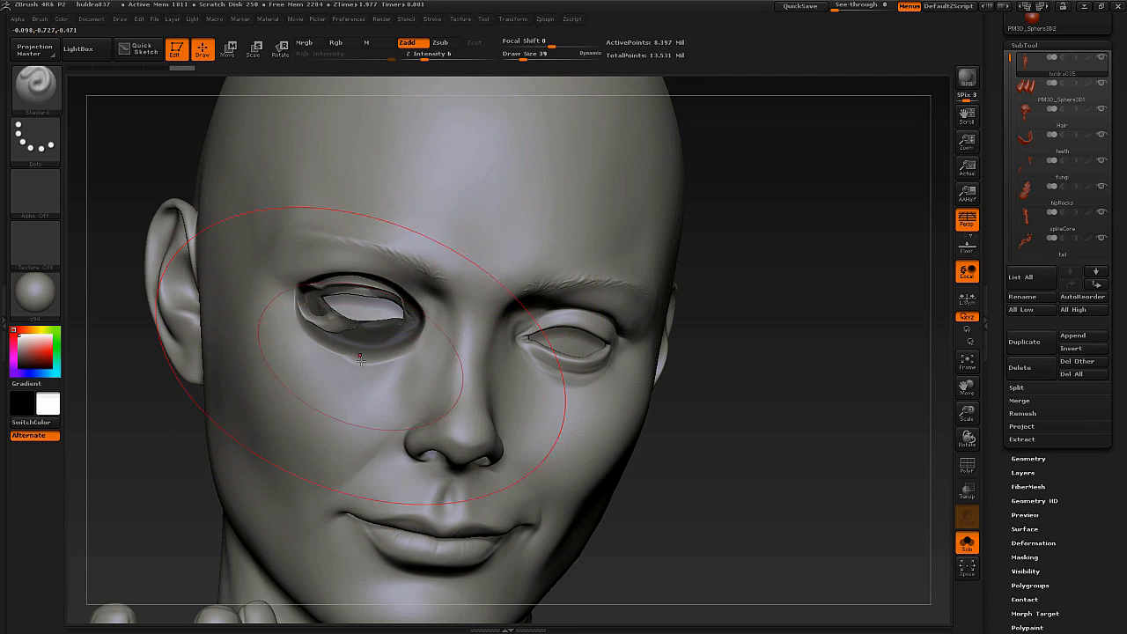
{"action": "key", "text": "ctrl"}
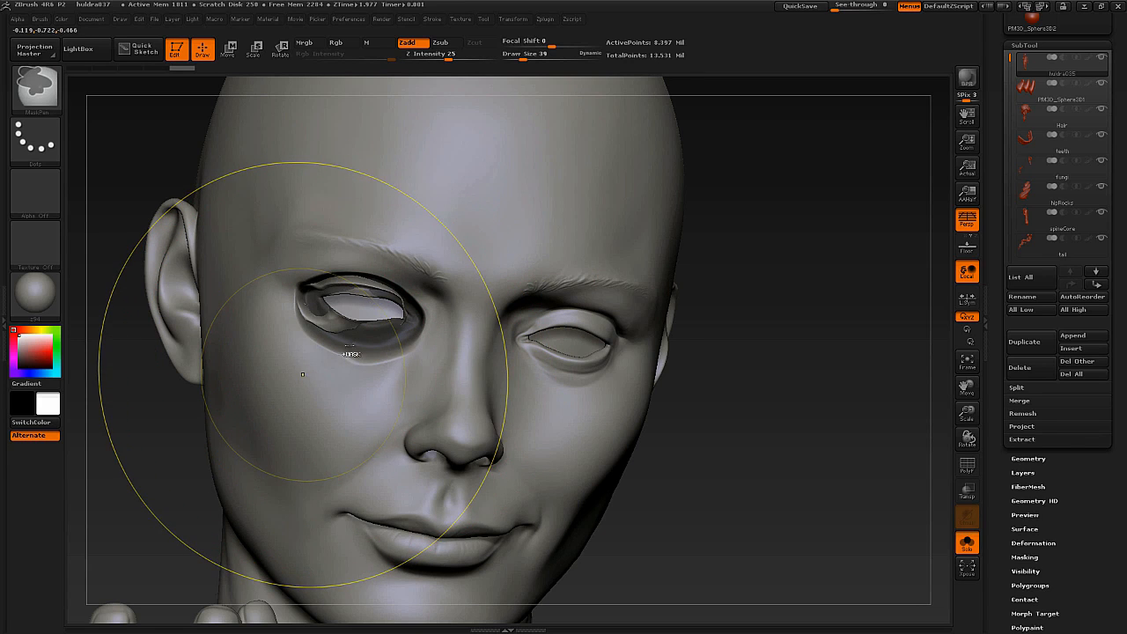
{"action": "key", "text": "ctrl+z"}
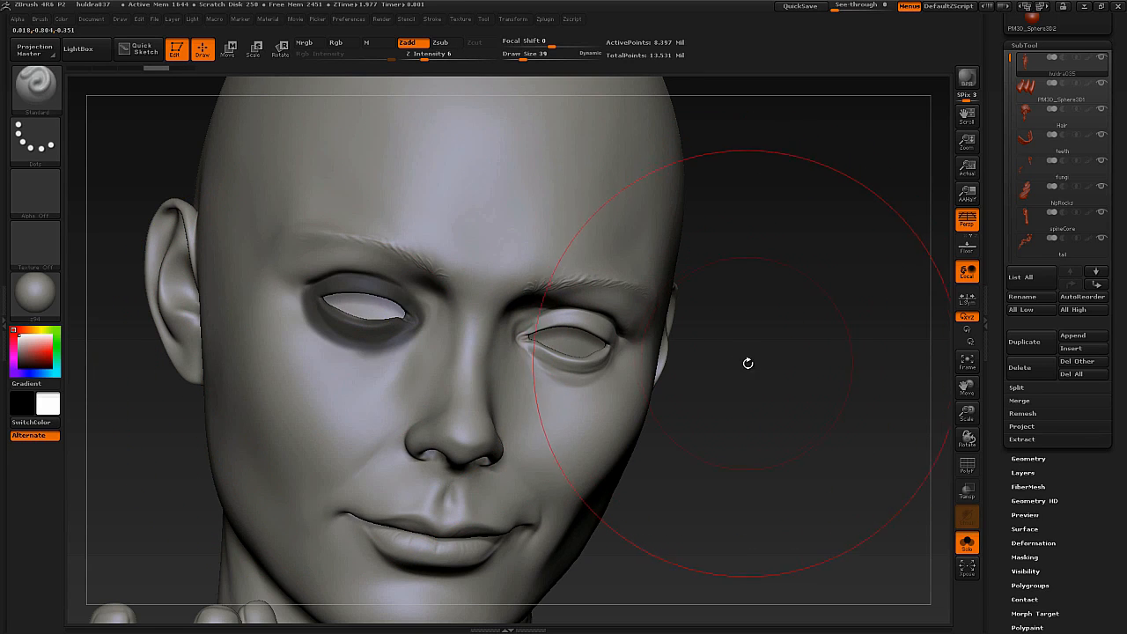
Invert the mask so only the ring around the right eye can be edited, and choose the Move brush.
{"action": "key", "text": "ctrl"}
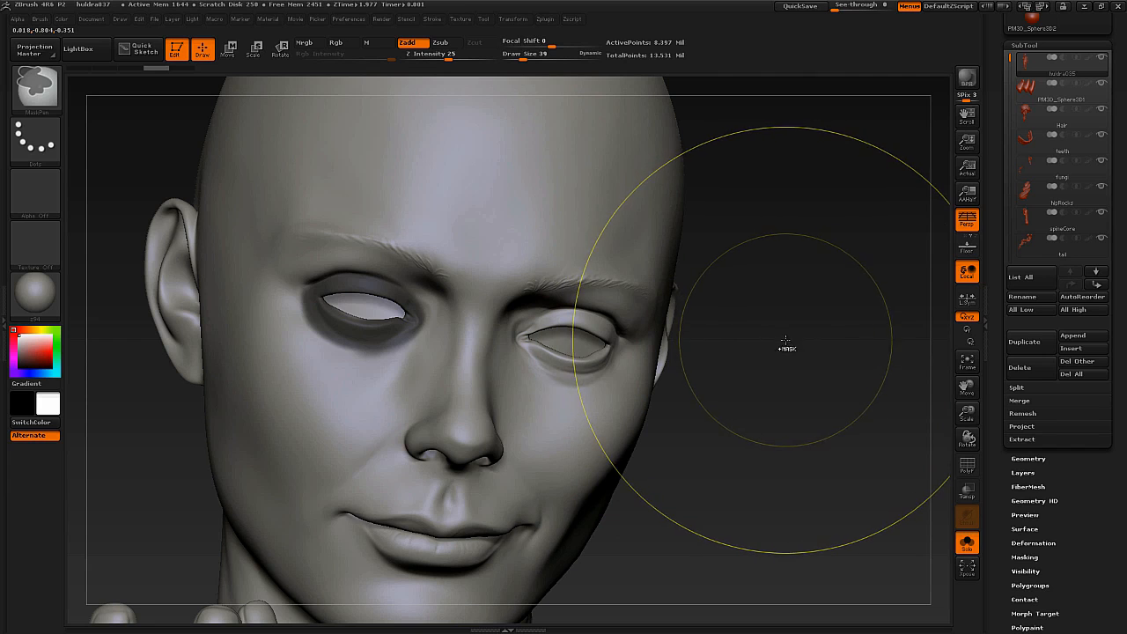
{"action": "left_click", "coordinate": [772, 341], "text": "ctrl"}
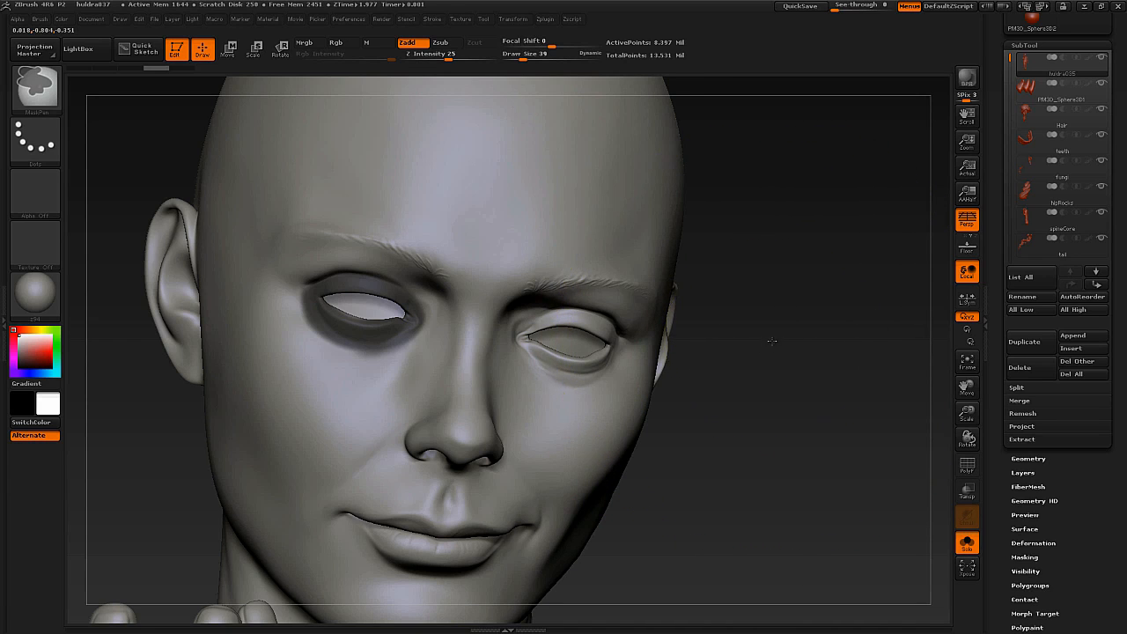
{"action": "key", "text": "b"}
{"action": "key", "text": "m"}
{"action": "key", "text": "v"}
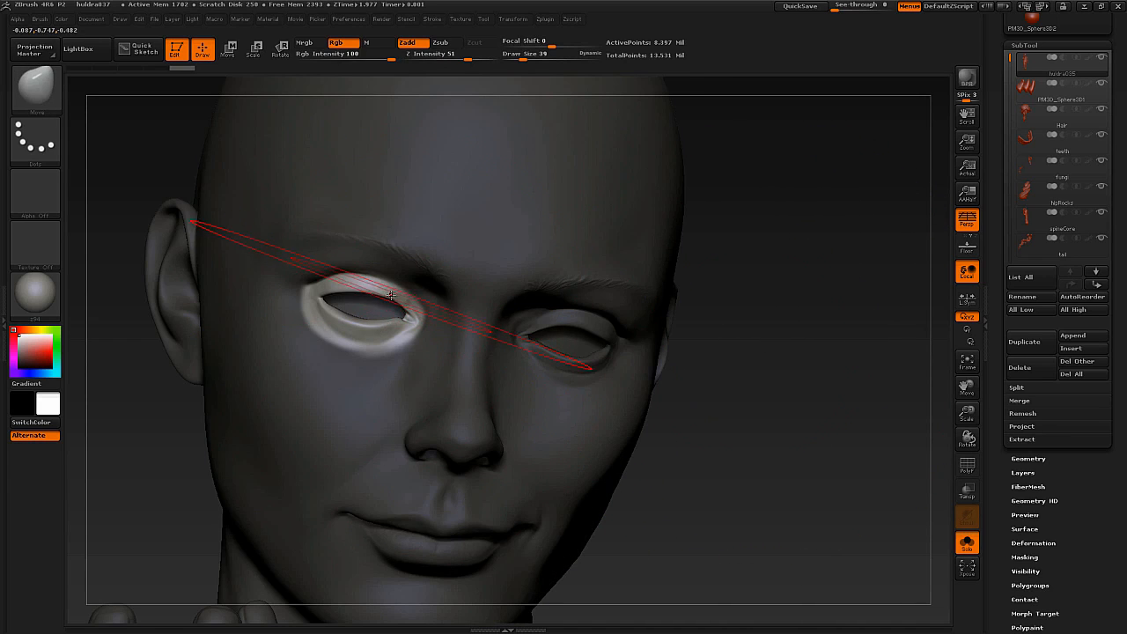
Set the draw size to 7, pull the unmasked right eyelids with the Move brush, and undo the last three changes.
{"action": "key", "text": "s"}
{"action": "left_click", "coordinate": [381, 302]}
{"action": "mouse_move", "coordinate": [374, 292]}
{"action": "left_mouse_down"}
{"action": "mouse_move", "coordinate": [375, 302]}
{"action": "mouse_move", "coordinate": [343, 302]}
{"action": "mouse_move", "coordinate": [382, 307]}
{"action": "left_mouse_up"}
{"action": "left_click_drag", "start_coordinate": [392, 305], "coordinate": [393, 311]}
{"action": "right_click_drag", "start_coordinate": [421, 287], "coordinate": [344, 297]}
{"action": "key", "text": "ctrl+z"}
{"action": "key", "text": "ctrl+z"}
{"action": "key", "text": "ctrl+z"}
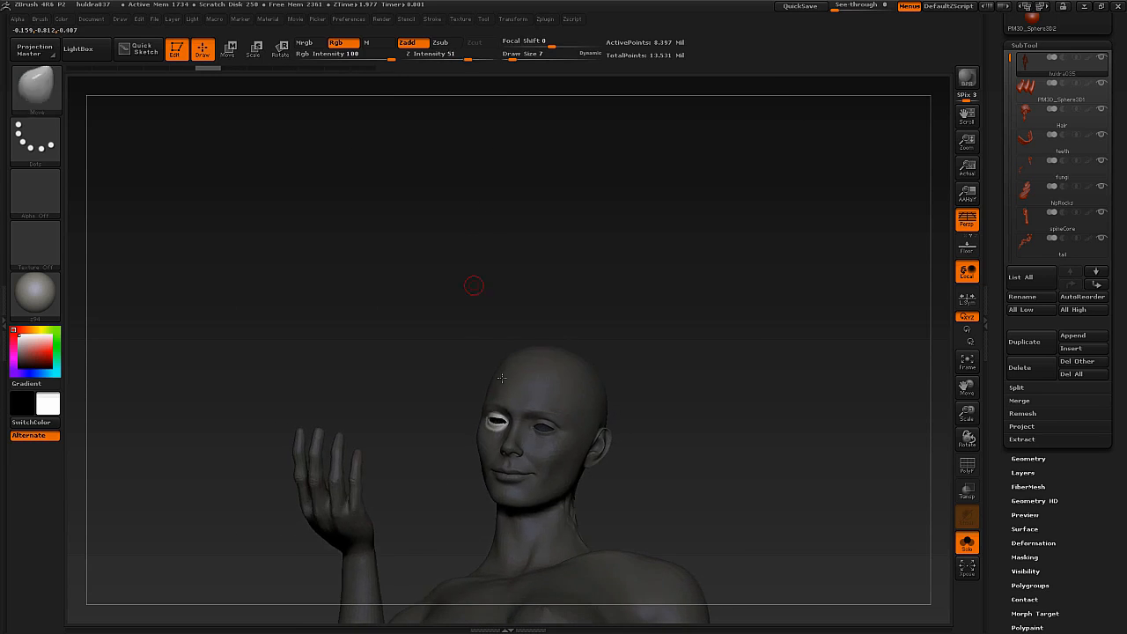
Clear the face mask and mask the statue's lowered hand up to the wrist with a rectangular selection.
{"action": "right_click_drag", "start_coordinate": [501, 379], "coordinate": [447, 433]}
{"action": "right_click_drag", "start_coordinate": [602, 349], "coordinate": [544, 450], "text": "alt"}
{"action": "left_click", "coordinate": [631, 334], "text": "ctrl"}
{"action": "right_click_drag", "start_coordinate": [650, 418], "coordinate": [659, 452]}
{"action": "key", "text": "ctrl"}
{"action": "left_click_drag", "start_coordinate": [649, 448], "coordinate": [531, 313], "text": "ctrl"}
{"action": "mouse_move", "coordinate": [674, 330]}
{"action": "left_mouse_down"}
{"action": "mouse_move", "coordinate": [365, 337]}
{"action": "mouse_move", "coordinate": [670, 337]}
{"action": "mouse_move", "coordinate": [610, 335]}
{"action": "left_mouse_up"}
{"action": "mouse_move", "coordinate": [610, 334]}
{"action": "left_mouse_down", "text": "alt"}
{"action": "mouse_move", "coordinate": [619, 372]}
{"action": "mouse_move", "coordinate": [539, 381]}
{"action": "left_mouse_up", "text": "alt"}
{"action": "key", "text": "ctrl"}
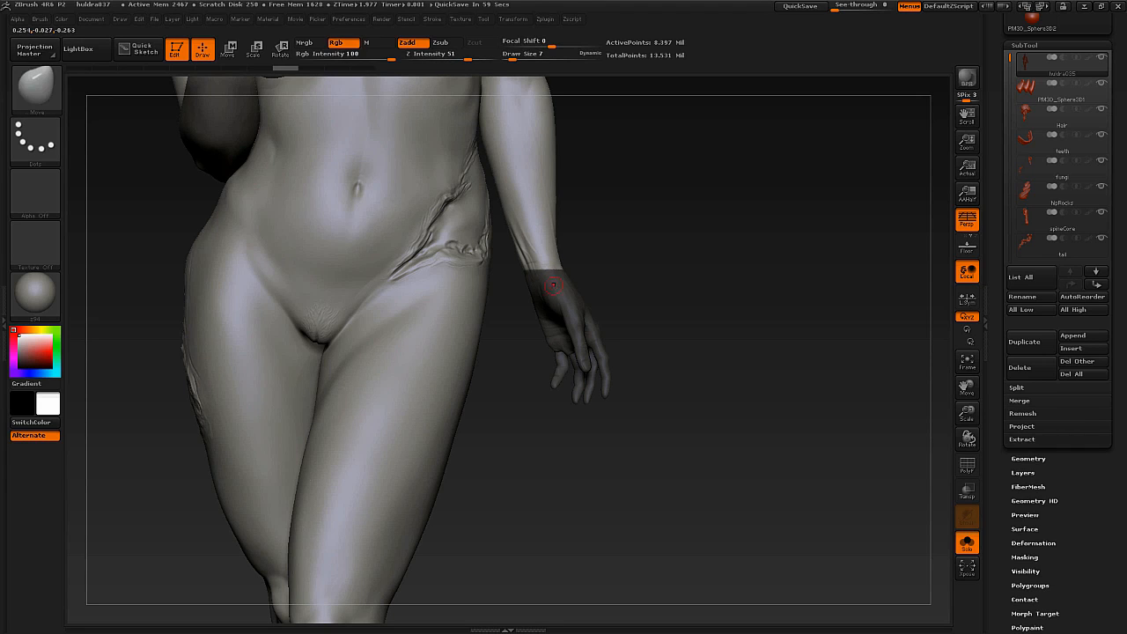
Switch the body to a lower subdivision level and blur the mask edge at the wrist.
{"action": "left_click_drag", "start_coordinate": [592, 275], "coordinate": [604, 304]}
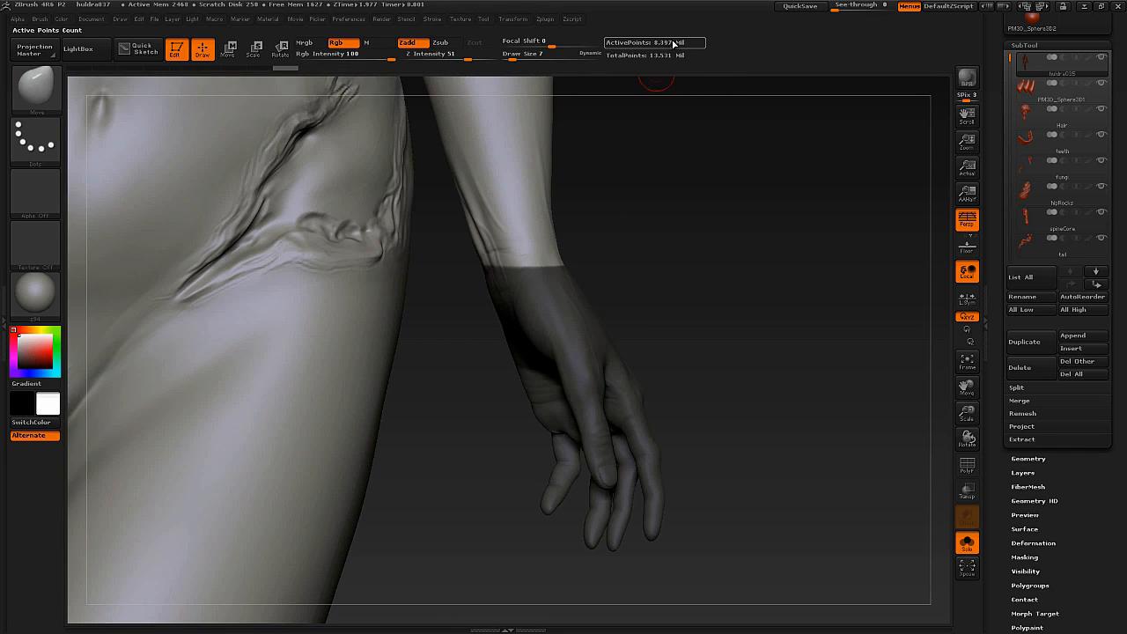
{"action": "key", "text": "shift"}
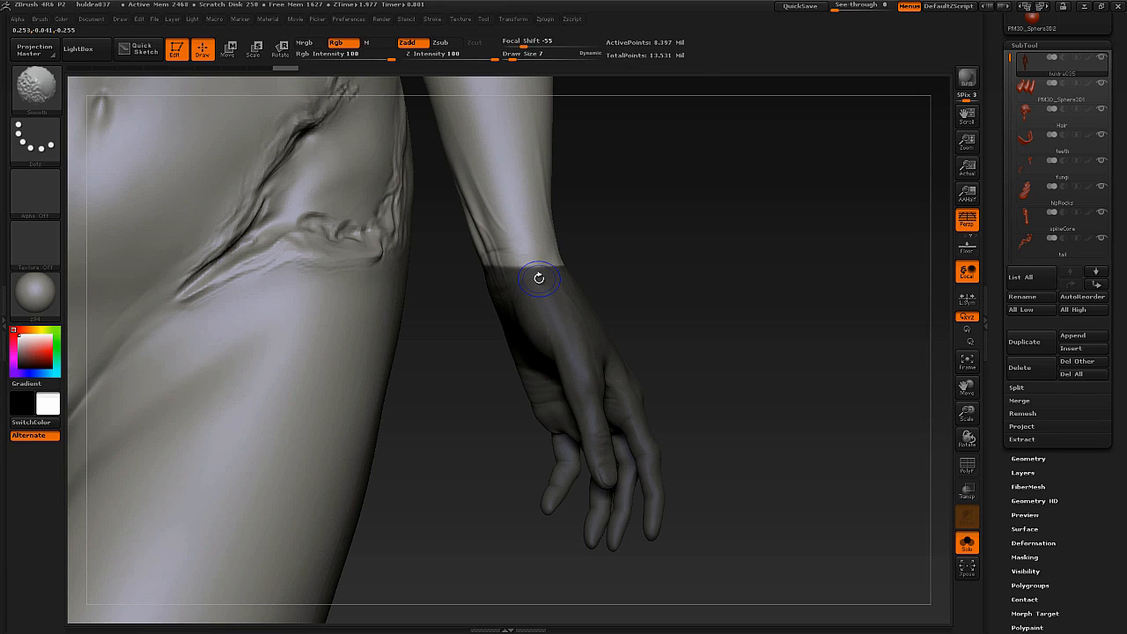
{"action": "key", "text": "ctrl"}
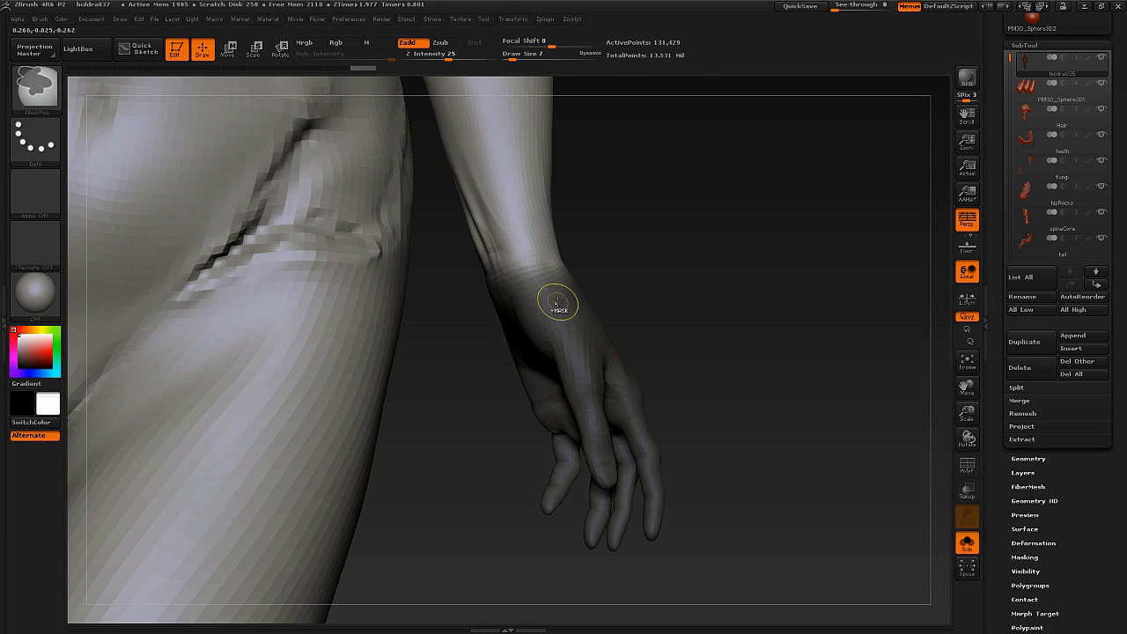
{"action": "right_click_drag", "start_coordinate": [566, 305], "coordinate": [539, 222], "text": "ctrl"}
Invert the mask to free only the lowered hand, and place a Rotate transpose line from the wrist down the hand.
{"action": "right_click_drag", "start_coordinate": [748, 286], "coordinate": [536, 319]}
{"action": "key", "text": "ctrl"}
{"action": "right_click_drag", "start_coordinate": [447, 292], "coordinate": [578, 273]}
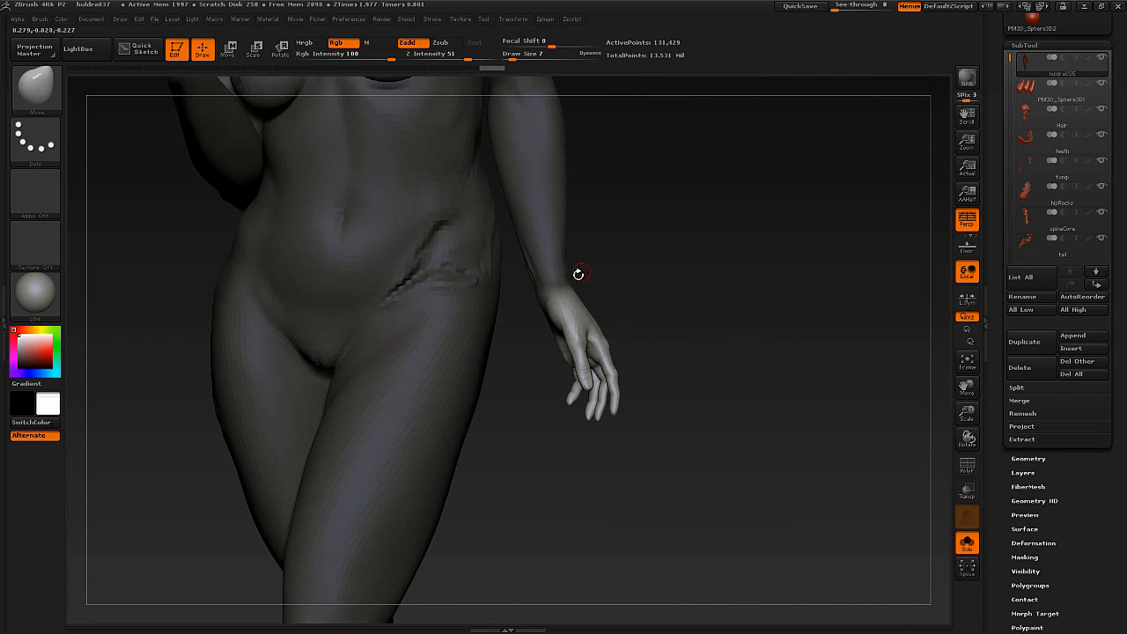
{"action": "key", "text": "ctrl"}
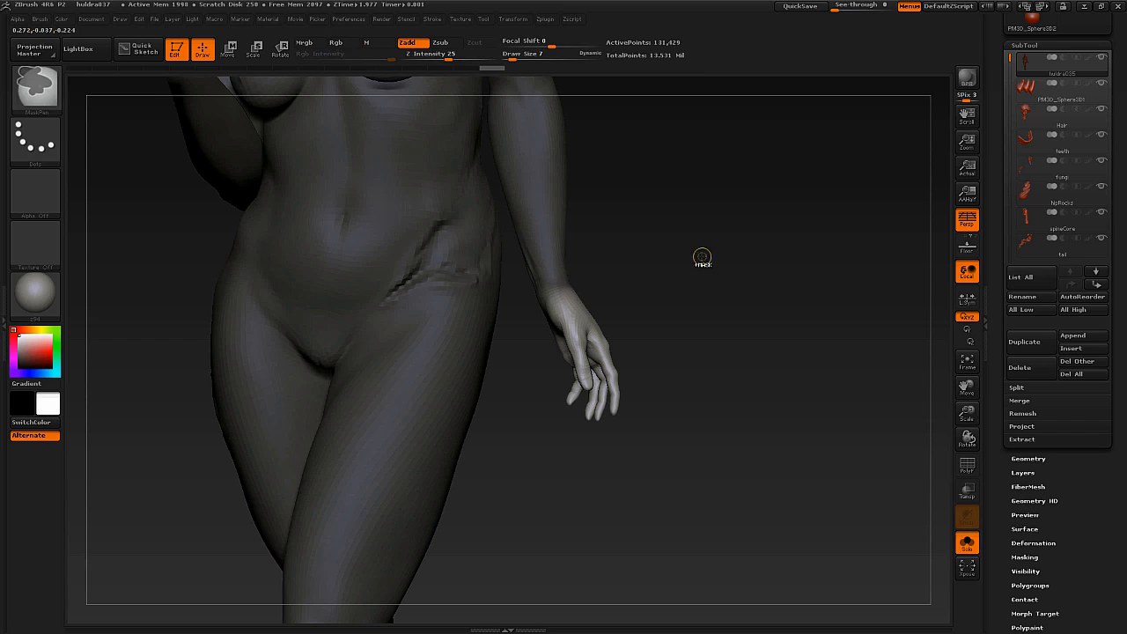
{"action": "left_click", "coordinate": [280, 50]}
{"action": "mouse_move", "coordinate": [609, 293]}
{"action": "left_mouse_down"}
{"action": "mouse_move", "coordinate": [477, 321]}
{"action": "mouse_move", "coordinate": [515, 378]}
{"action": "mouse_move", "coordinate": [517, 423]}
{"action": "left_mouse_up"}
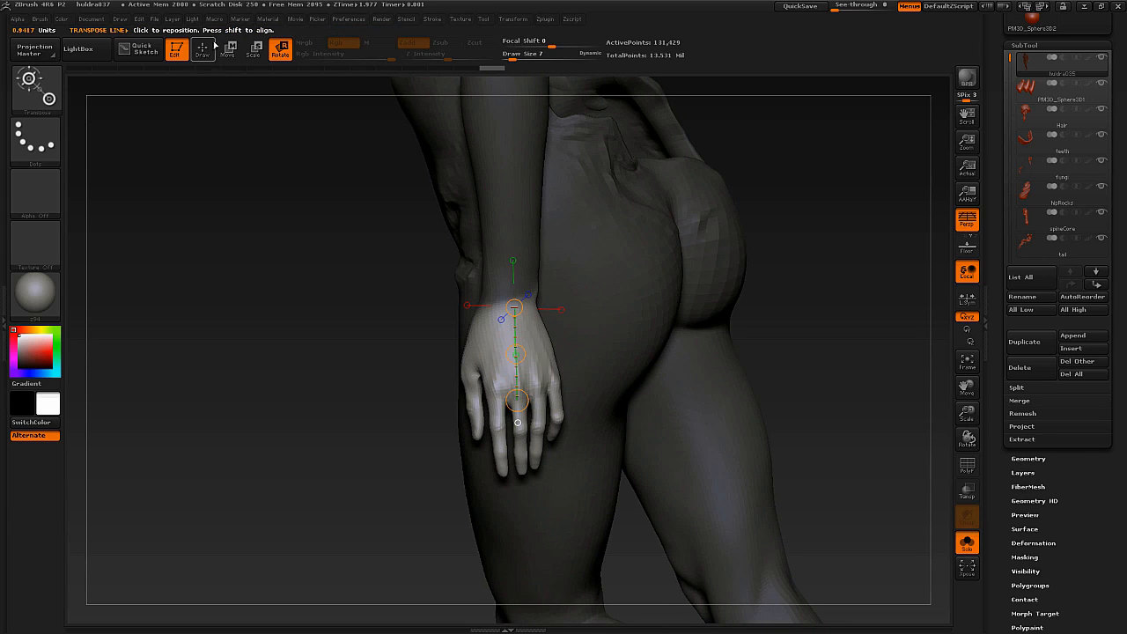
Try moving the unmasked lowered hand down from the wrist with the transpose line in Move mode, and undo the change.
{"action": "left_click_drag", "start_coordinate": [396, 430], "coordinate": [467, 400]}
{"action": "left_click_drag", "start_coordinate": [556, 396], "coordinate": [521, 400]}
{"action": "key", "text": "w"}
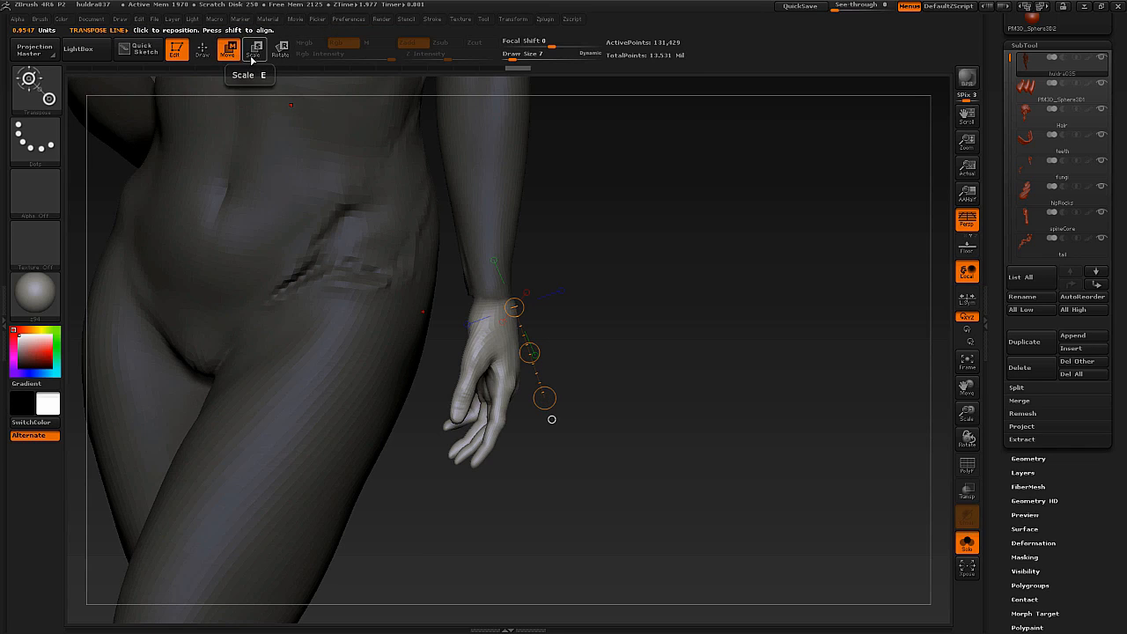
{"action": "key", "text": "r"}
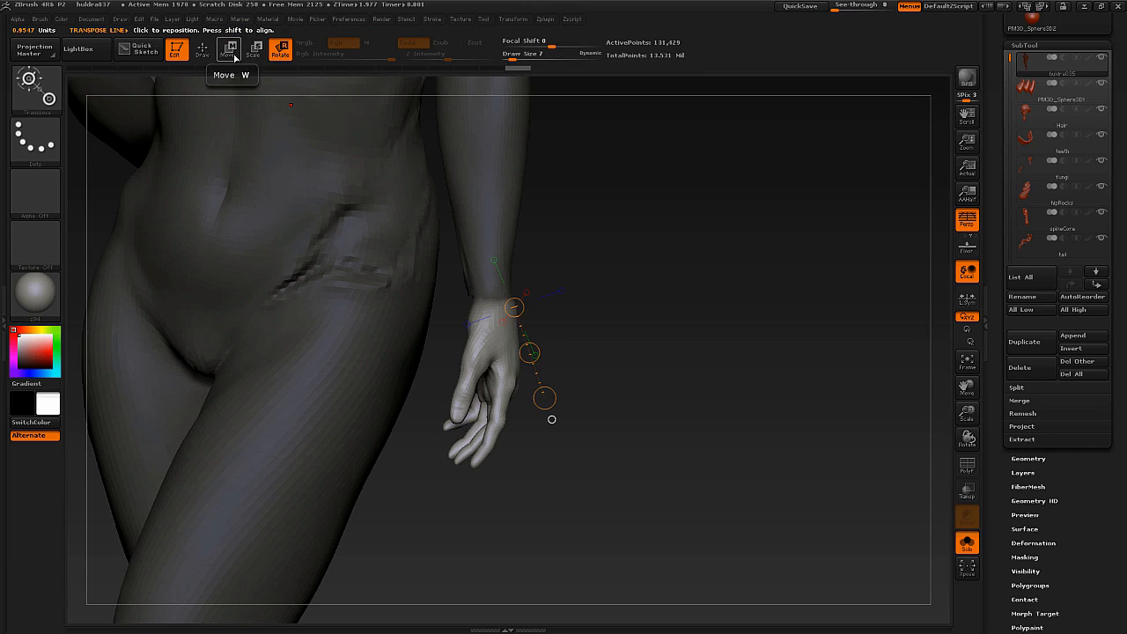
{"action": "left_click", "coordinate": [232, 54]}
{"action": "left_click_drag", "start_coordinate": [521, 367], "coordinate": [539, 484]}
{"action": "right_click_drag", "start_coordinate": [590, 378], "coordinate": [613, 407]}
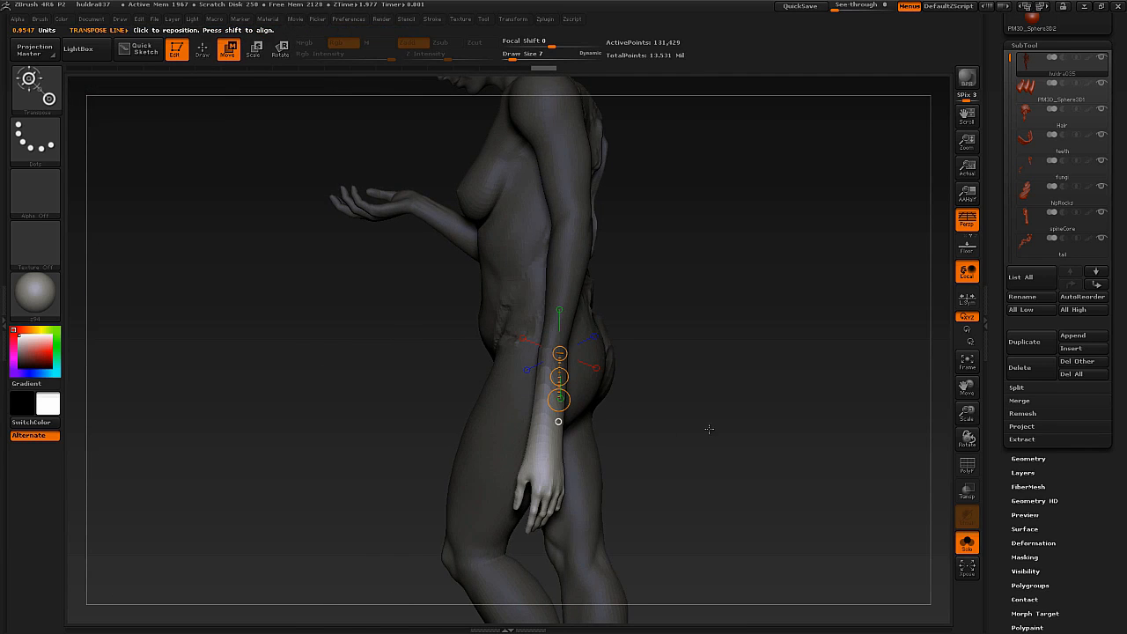
{"action": "left_click_drag", "start_coordinate": [691, 394], "coordinate": [745, 362]}
{"action": "key", "text": "ctrl+z"}
Clear the hand mask, set the draw size to 32 in Draw mode, and paint a mask over the breast and upper chest beside the lowered arm.
{"action": "left_click_drag", "start_coordinate": [696, 332], "coordinate": [631, 309], "text": "alt"}
{"action": "left_click_drag", "start_coordinate": [577, 225], "coordinate": [587, 278], "text": "alt"}
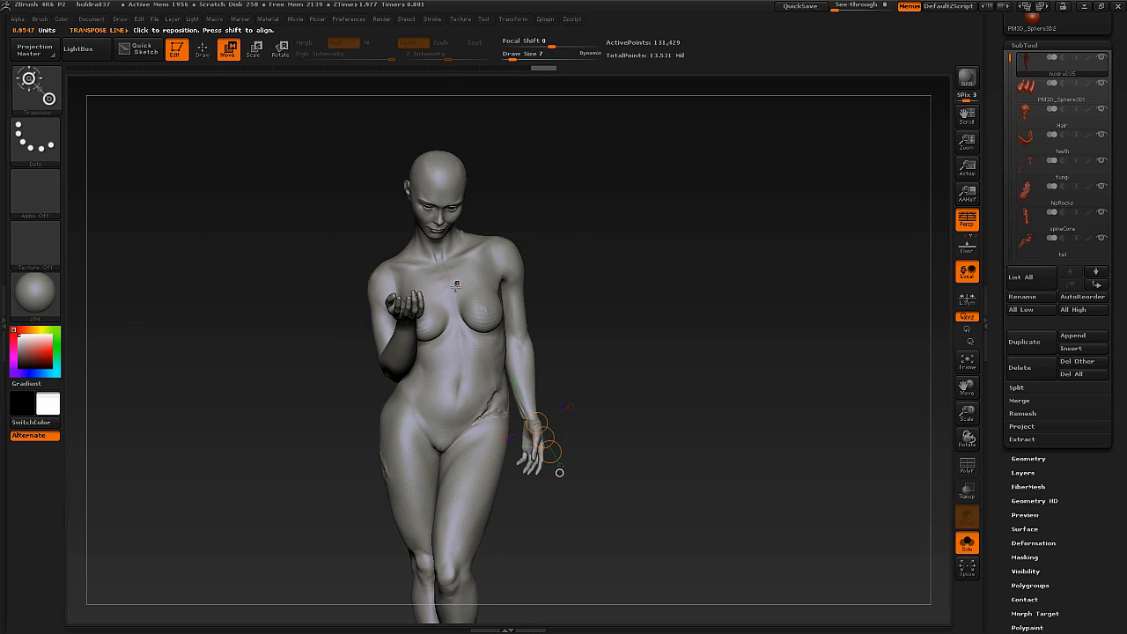
{"action": "key", "text": "q"}
{"action": "key", "text": "s"}
{"action": "left_click", "coordinate": [466, 295]}
{"action": "right_click_drag", "start_coordinate": [551, 303], "coordinate": [490, 313]}
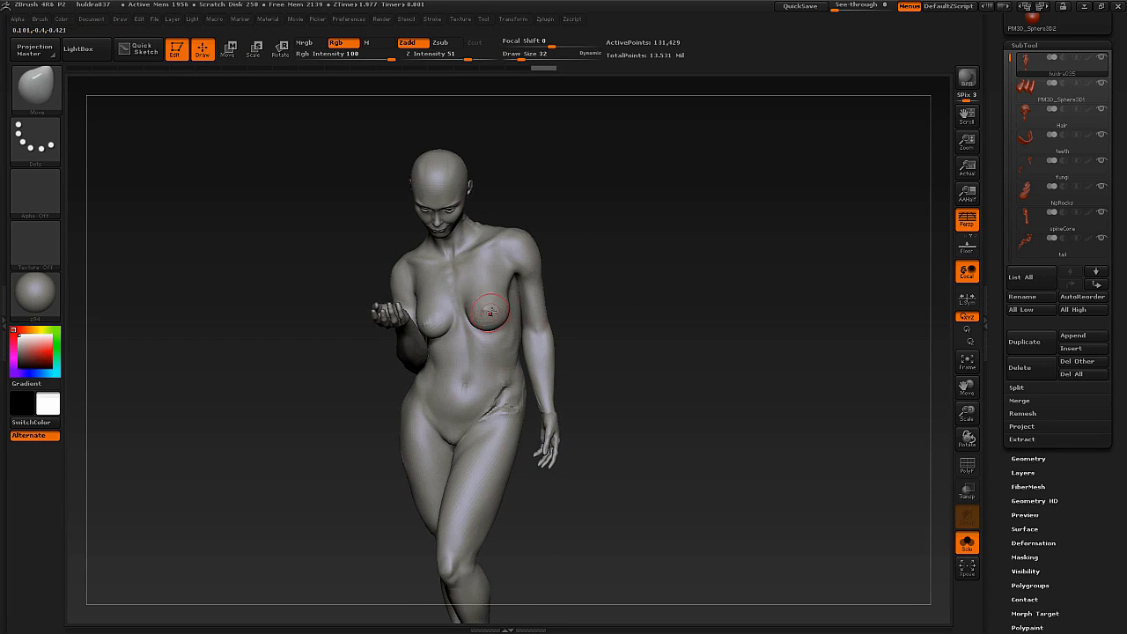
{"action": "key", "text": "ctrl"}
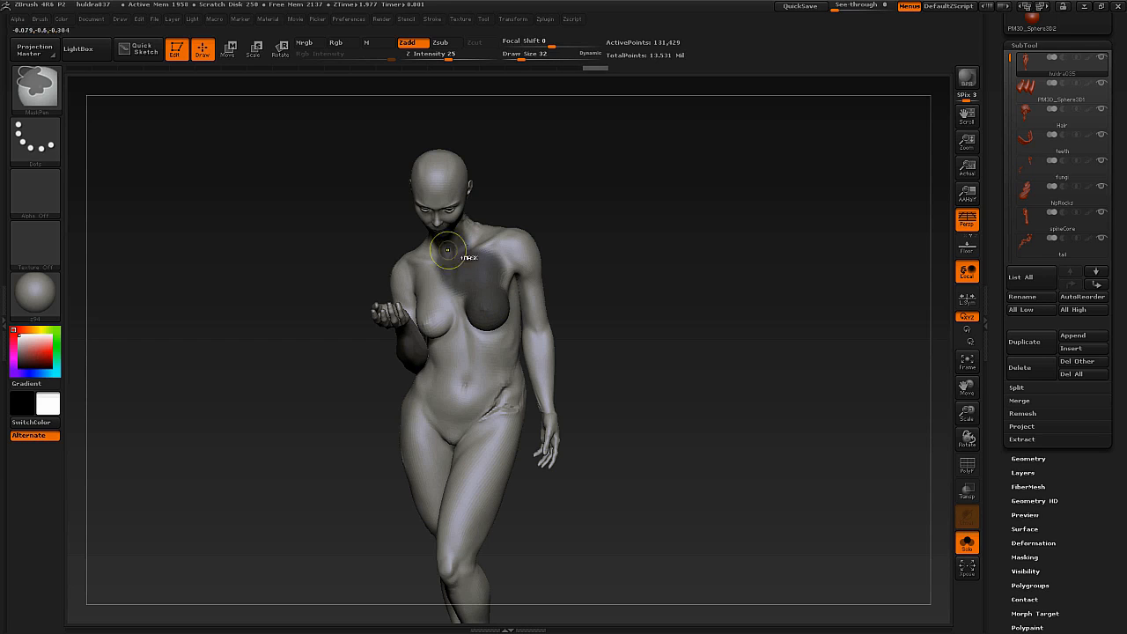
{"action": "right_click_drag", "start_coordinate": [436, 248], "coordinate": [544, 280]}
{"action": "mouse_move", "coordinate": [485, 274]}
{"action": "left_mouse_down"}
{"action": "mouse_move", "coordinate": [511, 279]}
{"action": "mouse_move", "coordinate": [505, 252]}
{"action": "left_mouse_up"}
Enlarge the Move brush well beyond the shoulder's width and pull the lowered arm's shoulder while the masked chest is protected.
{"action": "key", "text": "s"}
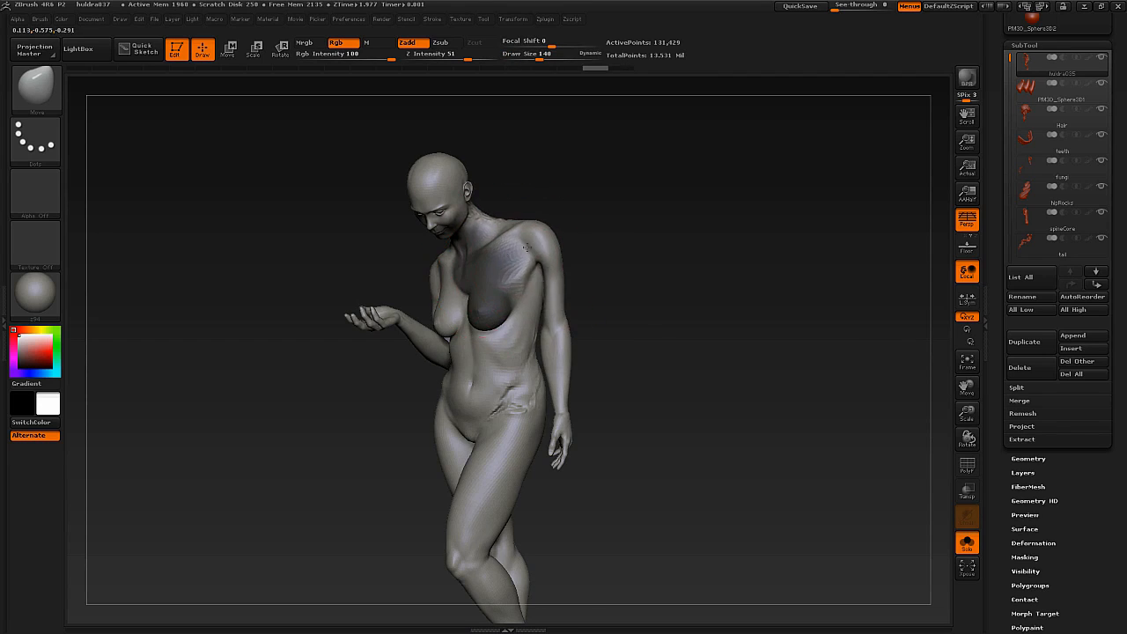
{"action": "right_click_drag", "start_coordinate": [554, 254], "coordinate": [510, 257]}
{"action": "mouse_move", "coordinate": [546, 274]}
{"action": "left_mouse_down"}
{"action": "mouse_move", "coordinate": [532, 296]}
{"action": "mouse_move", "coordinate": [609, 284]}
{"action": "left_mouse_up"}
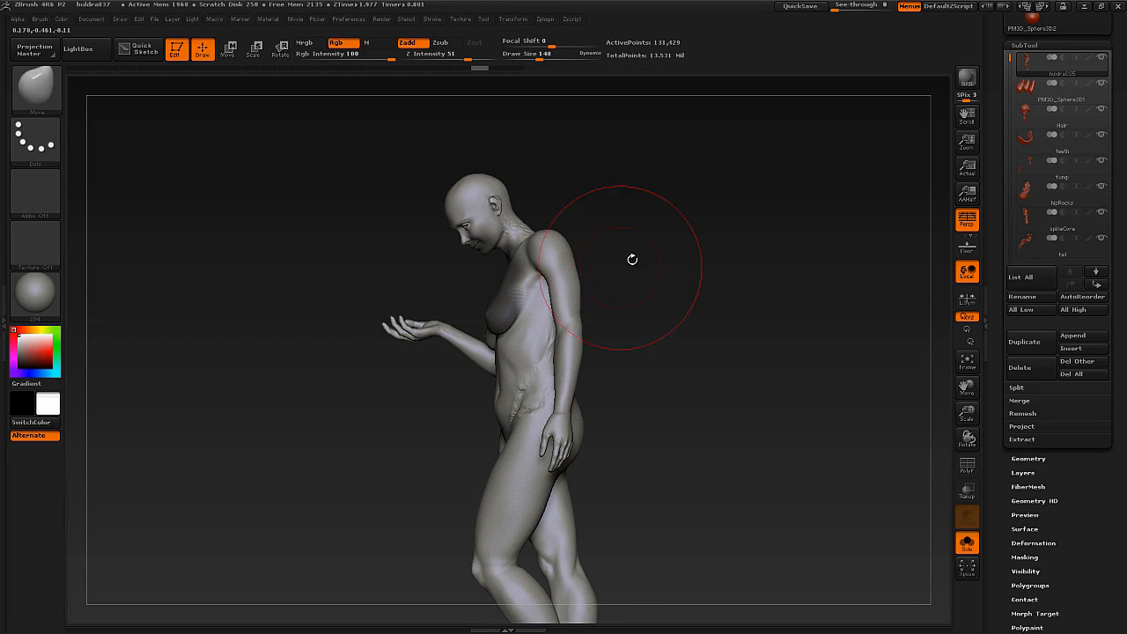
{"action": "left_click_drag", "start_coordinate": [644, 250], "coordinate": [641, 226], "text": "shift"}
Mask the head and shoulders down to mid-chest with a rectangular selection, and invert the mask.
{"action": "left_click_drag", "start_coordinate": [624, 105], "coordinate": [340, 289], "text": "ctrl"}
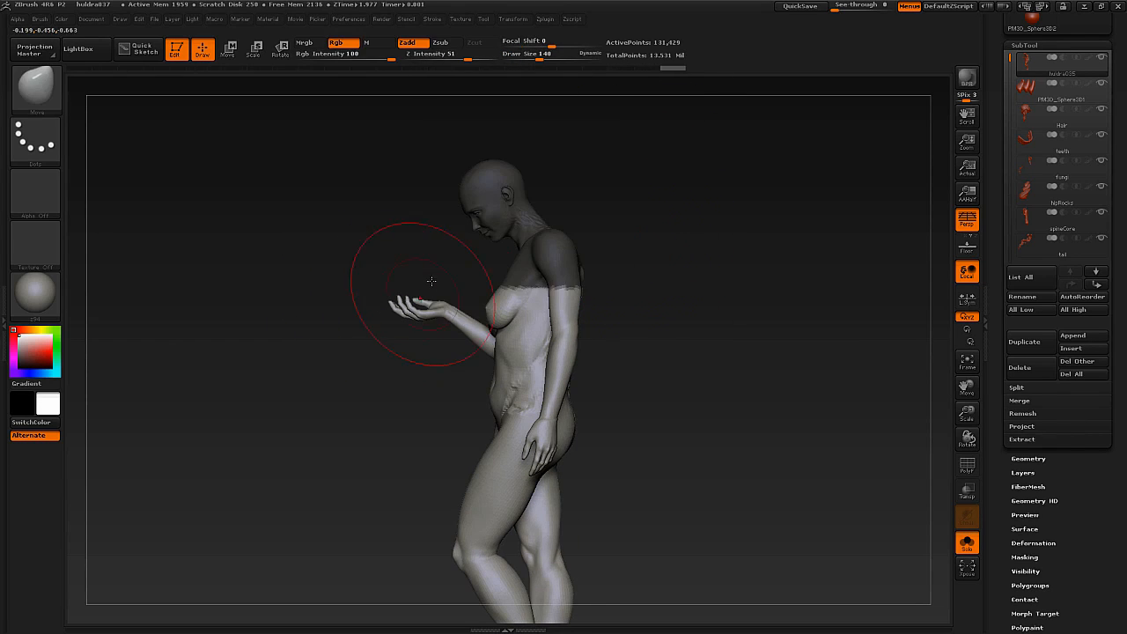
{"action": "left_click_drag", "start_coordinate": [430, 282], "coordinate": [391, 330], "text": "alt"}
{"action": "left_click", "coordinate": [502, 156], "text": "ctrl"}
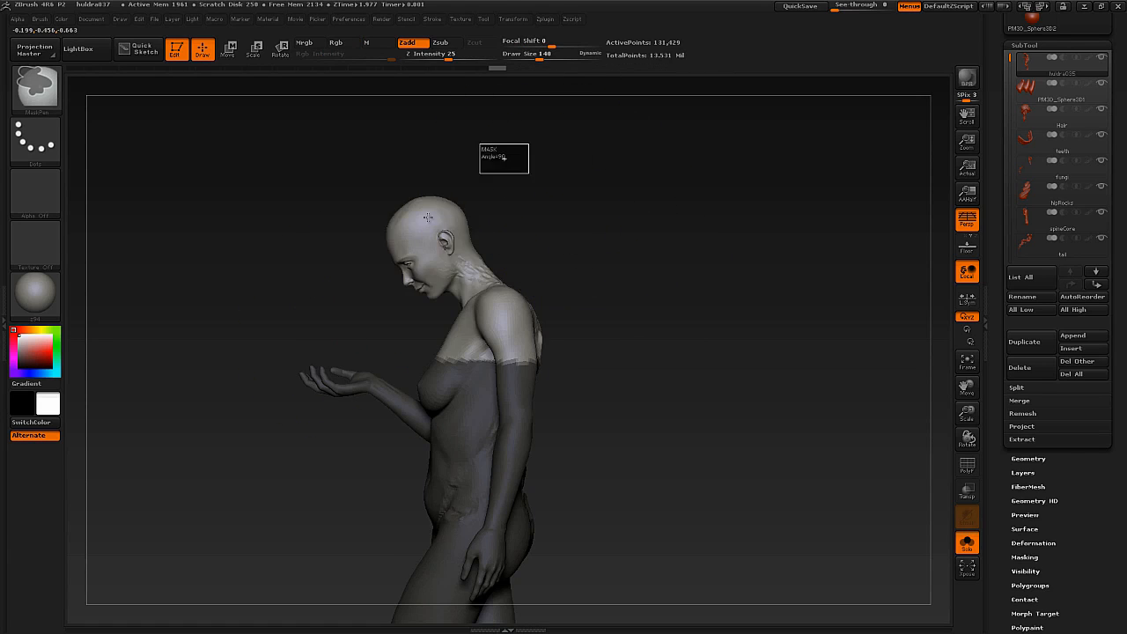
{"action": "mouse_move", "coordinate": [579, 255]}
{"action": "left_mouse_down", "text": "ctrl"}
{"action": "mouse_move", "coordinate": [559, 317]}
{"action": "mouse_move", "coordinate": [523, 340]}
{"action": "mouse_move", "coordinate": [515, 326]}
{"action": "left_mouse_up", "text": "ctrl"}
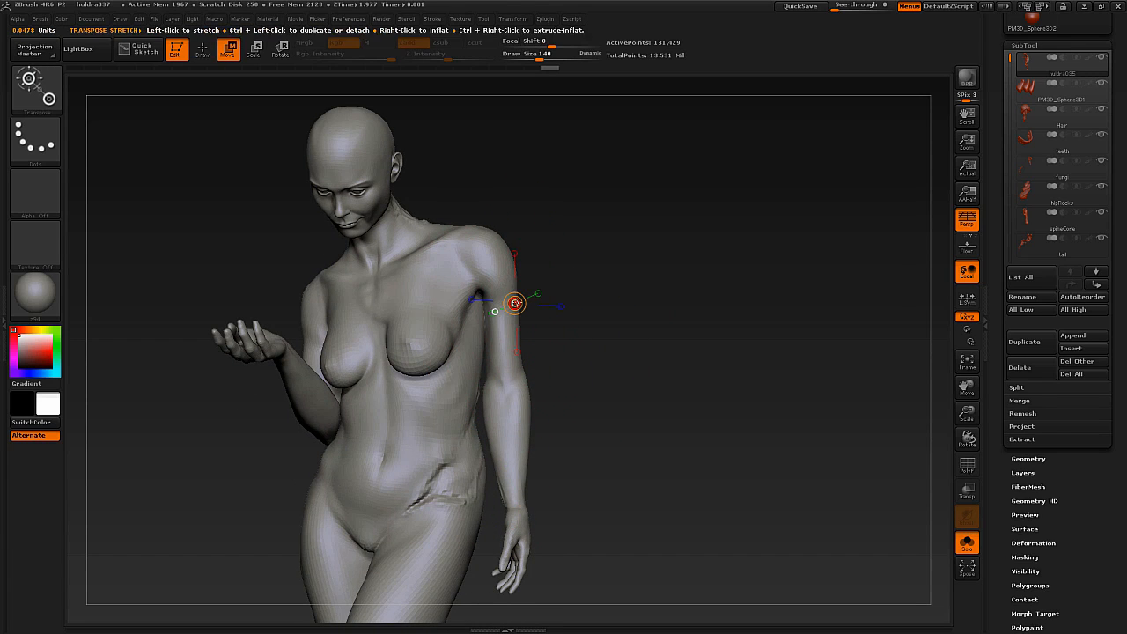
Return to Draw mode, reduce the draw size to 24, and try masking around the lowered arm by hand with the mask brush.
{"action": "left_click_drag", "start_coordinate": [526, 365], "coordinate": [527, 317], "text": "alt"}
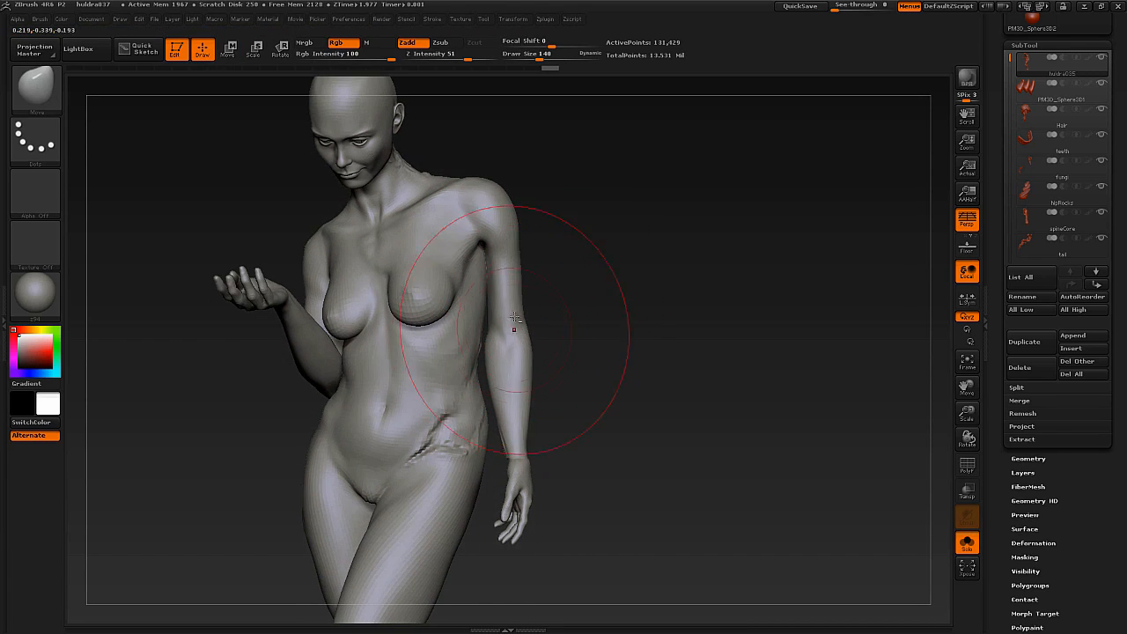
{"action": "left_click_drag", "start_coordinate": [585, 201], "coordinate": [503, 274]}
{"action": "key", "text": "s"}
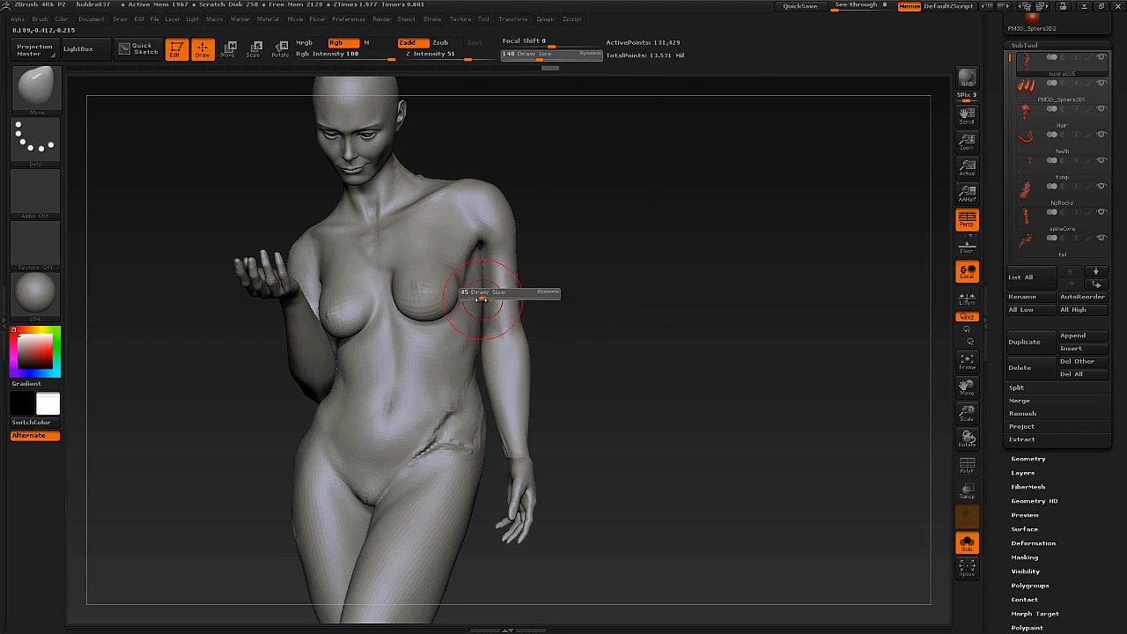
{"action": "key", "text": "ctrl"}
{"action": "left_click_drag", "start_coordinate": [491, 316], "coordinate": [493, 286], "text": "ctrl"}
{"action": "mouse_move", "coordinate": [588, 264]}
{"action": "left_mouse_down"}
{"action": "mouse_move", "coordinate": [521, 308]}
{"action": "mouse_move", "coordinate": [463, 268]}
{"action": "mouse_move", "coordinate": [480, 322]}
{"action": "left_mouse_up"}
{"action": "mouse_move", "coordinate": [584, 308]}
{"action": "left_mouse_down"}
{"action": "mouse_move", "coordinate": [606, 307]}
{"action": "mouse_move", "coordinate": [577, 297]}
{"action": "left_mouse_up"}
{"action": "left_click_drag", "start_coordinate": [474, 274], "coordinate": [490, 377], "text": "ctrl"}
{"action": "left_click_drag", "start_coordinate": [599, 326], "coordinate": [674, 324]}
{"action": "mouse_move", "coordinate": [528, 265]}
{"action": "left_mouse_down", "text": "ctrl"}
{"action": "mouse_move", "coordinate": [531, 418]}
{"action": "mouse_move", "coordinate": [521, 353]}
{"action": "mouse_move", "coordinate": [537, 484]}
{"action": "left_mouse_up", "text": "ctrl"}
{"action": "mouse_move", "coordinate": [604, 277]}
{"action": "left_mouse_down", "text": "ctrl"}
{"action": "mouse_move", "coordinate": [584, 293]}
{"action": "mouse_move", "coordinate": [541, 271]}
{"action": "mouse_move", "coordinate": [549, 286]}
{"action": "left_mouse_up", "text": "ctrl"}
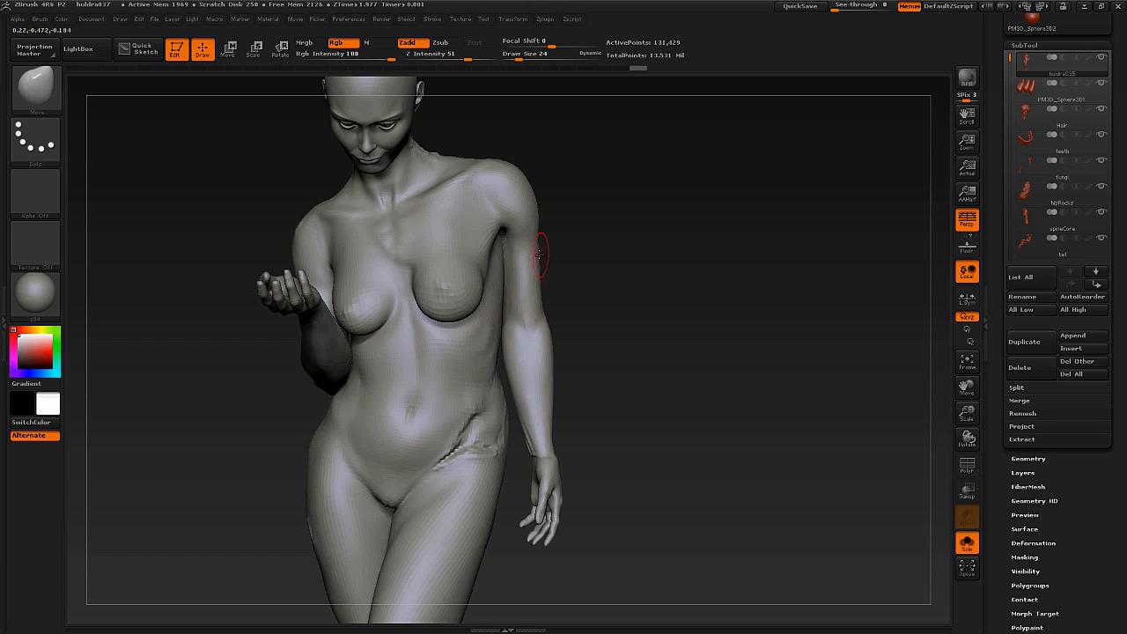
Mask the body down to the elbow with a topological transpose mask along the lowered arm, and soften the mask edge.
{"action": "key", "text": "w"}
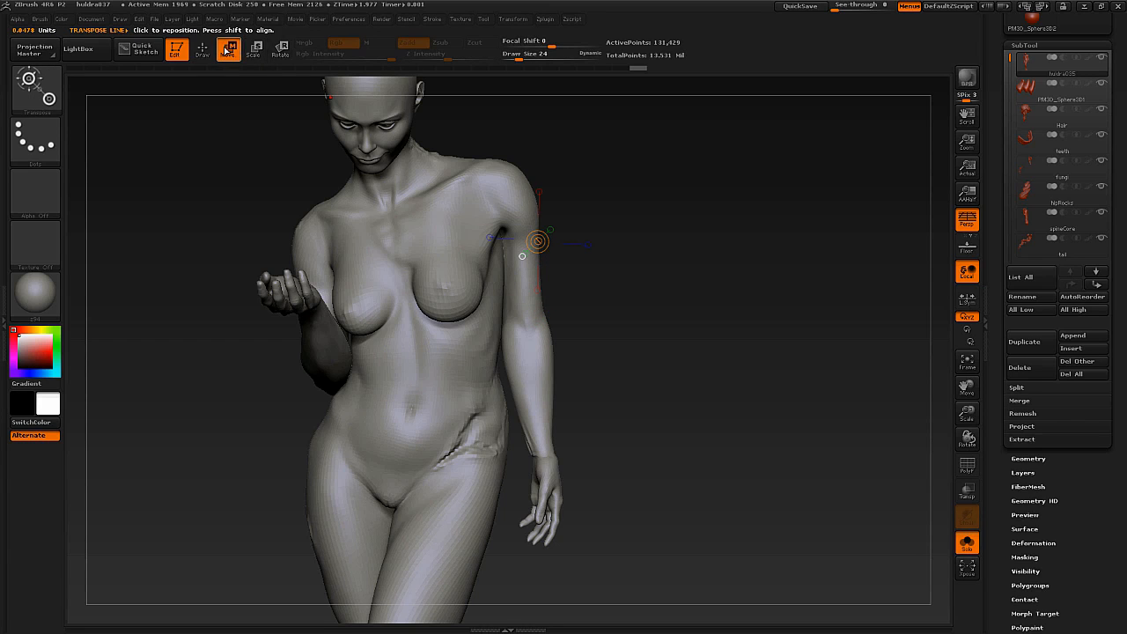
{"action": "left_click", "coordinate": [256, 50]}
{"action": "mouse_move", "coordinate": [506, 169]}
{"action": "left_mouse_down", "text": "ctrl"}
{"action": "mouse_move", "coordinate": [540, 242]}
{"action": "mouse_move", "coordinate": [529, 232]}
{"action": "mouse_move", "coordinate": [518, 270]}
{"action": "mouse_move", "coordinate": [446, 289]}
{"action": "left_mouse_up", "text": "ctrl"}
{"action": "left_click_drag", "start_coordinate": [529, 190], "coordinate": [450, 429], "text": "ctrl"}
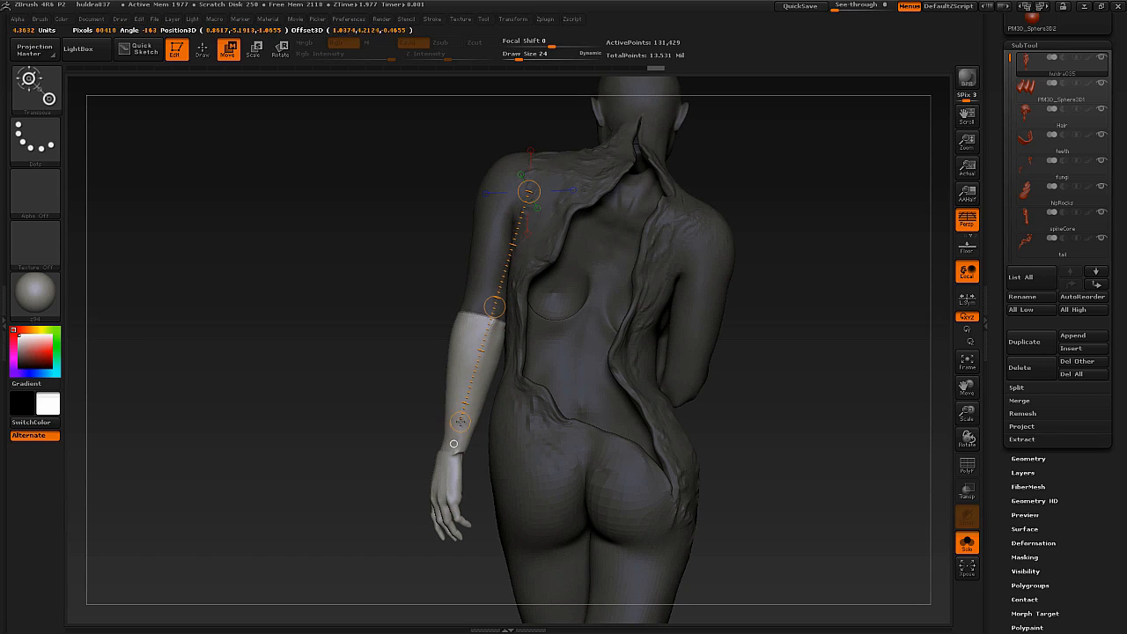
{"action": "left_click_drag", "start_coordinate": [406, 368], "coordinate": [587, 351]}
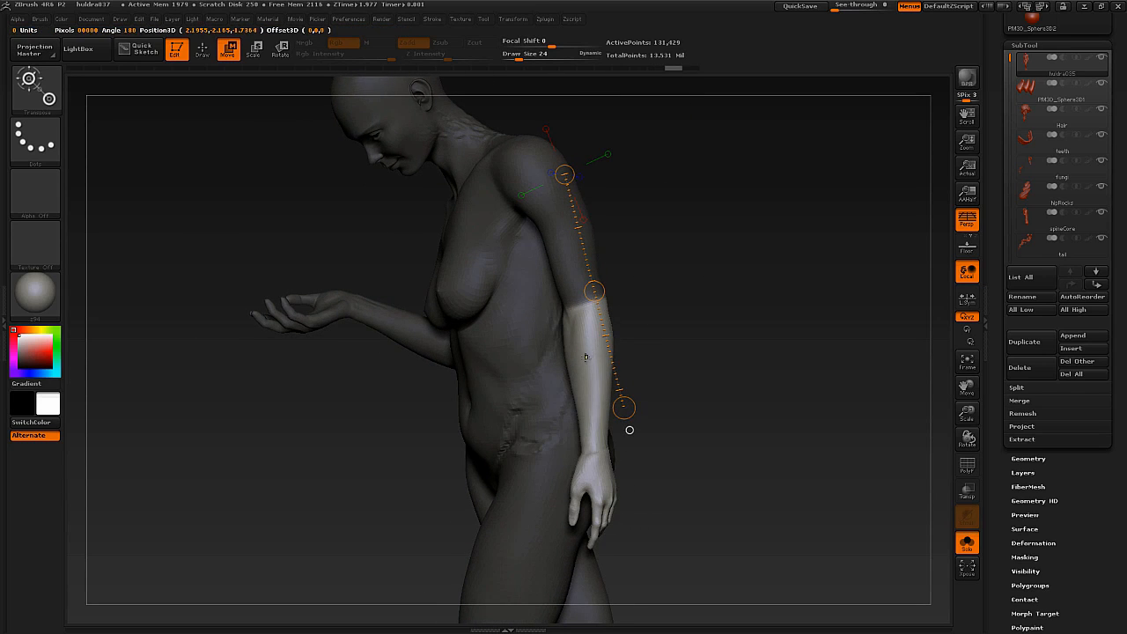
{"action": "right_click_drag", "start_coordinate": [599, 330], "coordinate": [643, 322]}
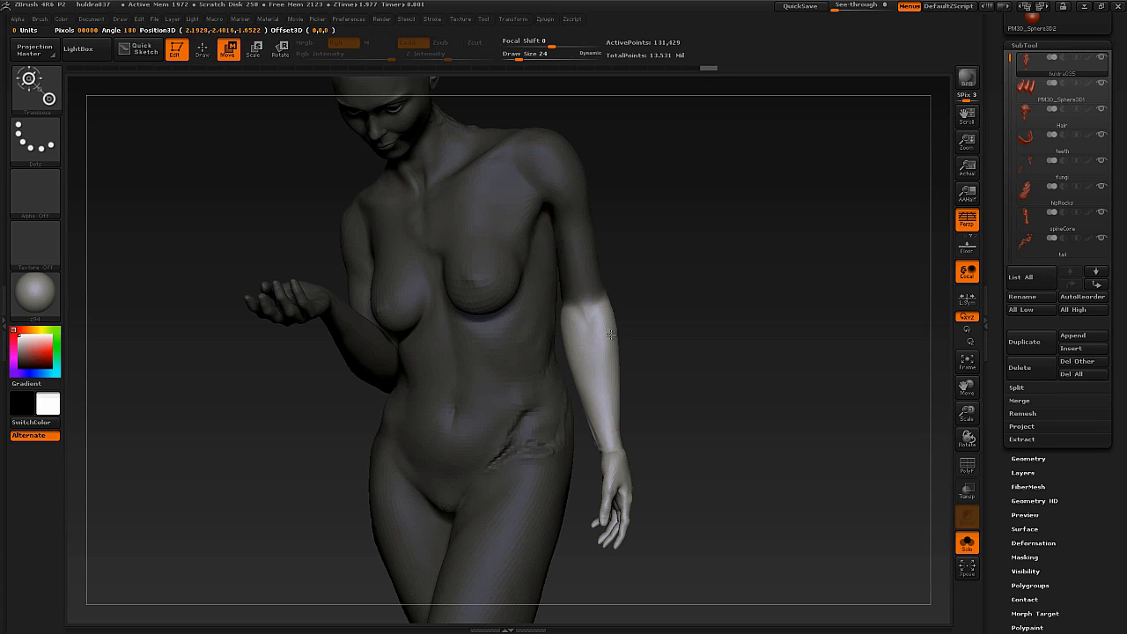
{"action": "right_click_drag", "start_coordinate": [612, 335], "coordinate": [549, 300]}
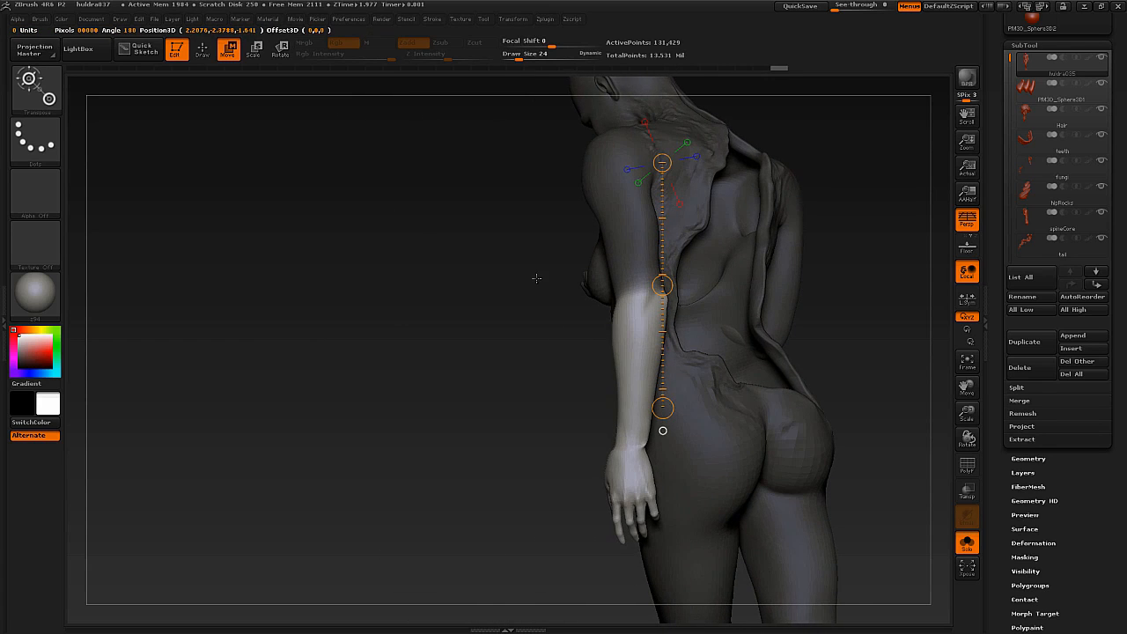
Place a Rotate transpose line from the elbow to the hand, swing the unmasked forearm forward, and undo the rotation.
{"action": "left_click", "coordinate": [282, 51]}
{"action": "right_click_drag", "start_coordinate": [493, 393], "coordinate": [561, 388]}
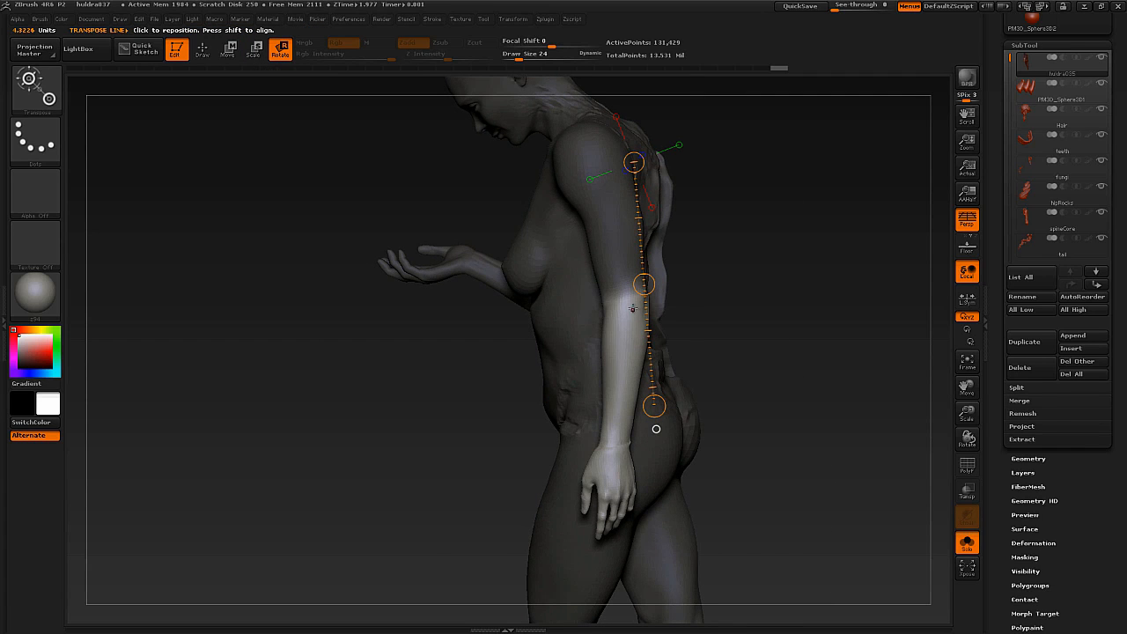
{"action": "left_click_drag", "start_coordinate": [625, 301], "coordinate": [610, 380]}
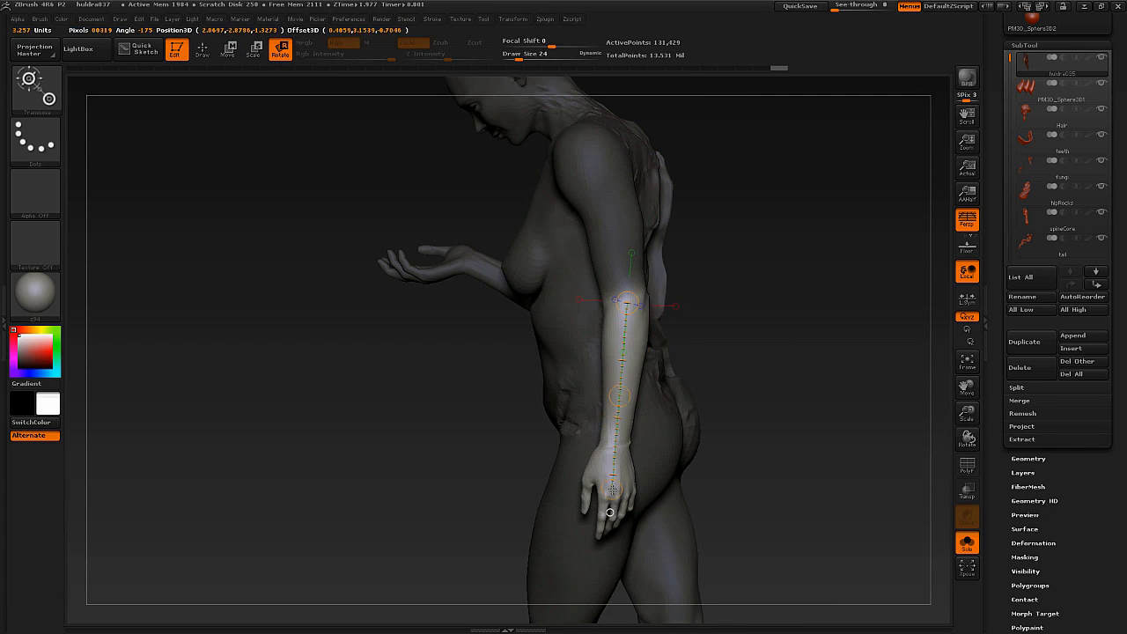
{"action": "left_click_drag", "start_coordinate": [615, 470], "coordinate": [447, 327]}
{"action": "mouse_move", "coordinate": [449, 388]}
{"action": "right_mouse_down"}
{"action": "mouse_move", "coordinate": [546, 434]}
{"action": "mouse_move", "coordinate": [424, 418]}
{"action": "mouse_move", "coordinate": [661, 362]}
{"action": "mouse_move", "coordinate": [660, 333]}
{"action": "mouse_move", "coordinate": [650, 342]}
{"action": "mouse_move", "coordinate": [666, 297]}
{"action": "mouse_move", "coordinate": [674, 325]}
{"action": "mouse_move", "coordinate": [669, 306]}
{"action": "mouse_move", "coordinate": [651, 306]}
{"action": "right_mouse_up"}
{"action": "key", "text": "ctrl+z"}
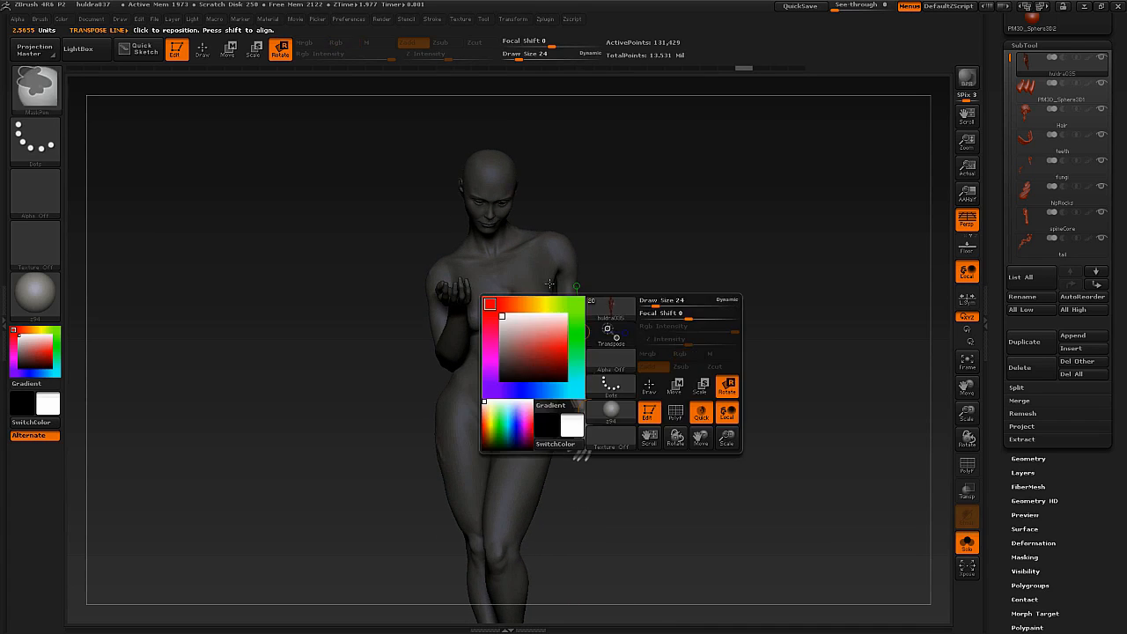
Clear the forearm mask, try a topological mask sideways across the torso, and undo it.
{"action": "left_click_drag", "start_coordinate": [657, 252], "coordinate": [648, 269], "text": "ctrl"}
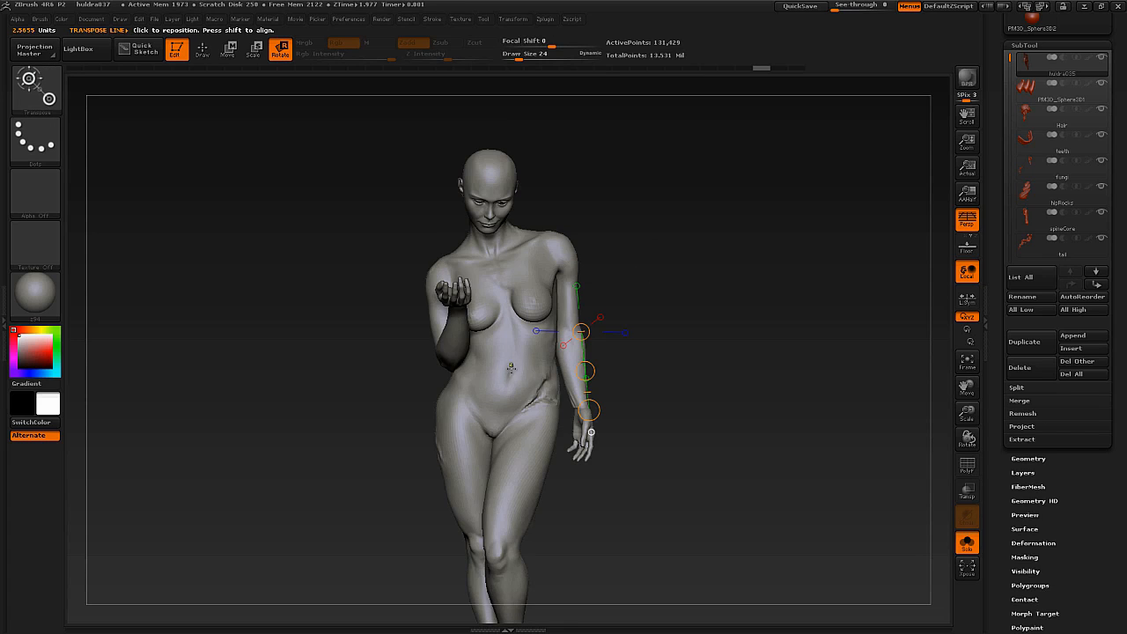
{"action": "mouse_move", "coordinate": [509, 383]}
{"action": "left_mouse_down", "text": "ctrl"}
{"action": "mouse_move", "coordinate": [507, 318]}
{"action": "mouse_move", "coordinate": [526, 362]}
{"action": "left_mouse_up", "text": "ctrl"}
{"action": "left_click_drag", "start_coordinate": [629, 323], "coordinate": [543, 333], "text": "ctrl"}
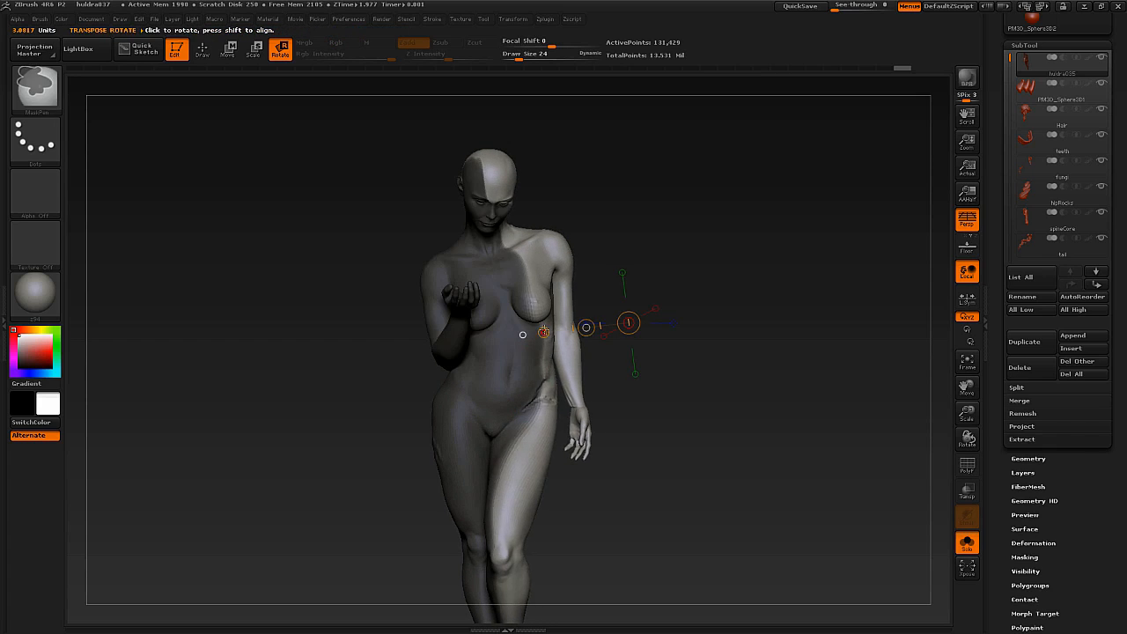
{"action": "key", "text": "ctrl+z"}
{"action": "key", "text": "ctrl+z"}
Mask the hips and legs topologically from the waist, and try rotating the upper body sideways about the waist.
{"action": "mouse_move", "coordinate": [510, 369]}
{"action": "left_mouse_down"}
{"action": "mouse_move", "coordinate": [498, 187]}
{"action": "mouse_move", "coordinate": [459, 204]}
{"action": "left_mouse_up"}
{"action": "mouse_move", "coordinate": [585, 269]}
{"action": "left_mouse_down"}
{"action": "mouse_move", "coordinate": [539, 268]}
{"action": "mouse_move", "coordinate": [586, 269]}
{"action": "left_mouse_up"}
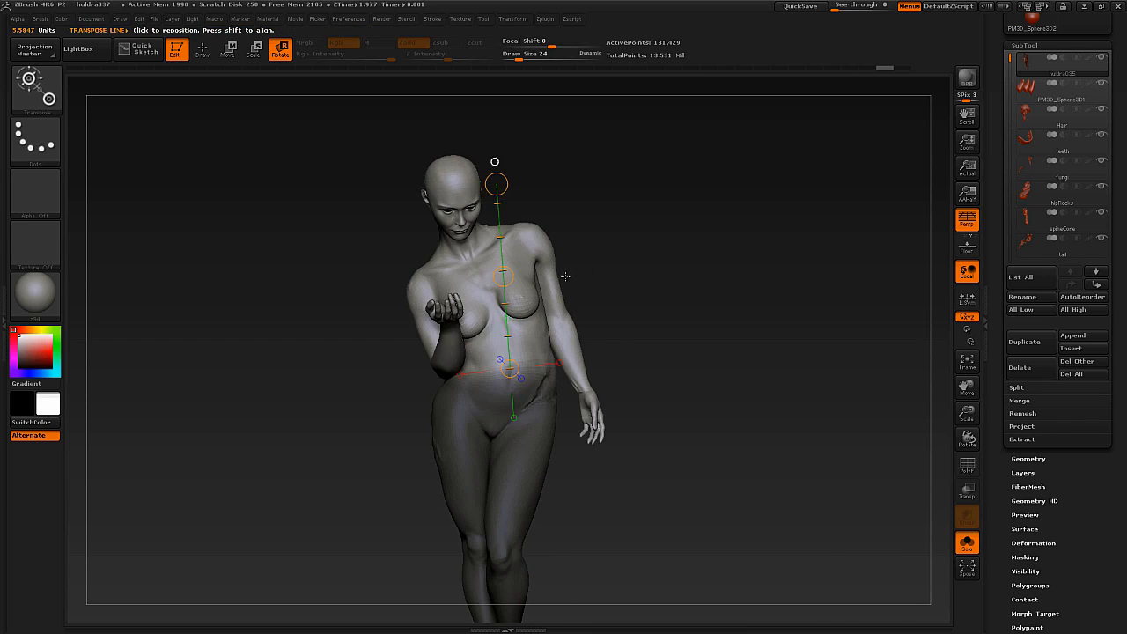
{"action": "key", "text": "ctrl+z"}
{"action": "left_click_drag", "start_coordinate": [497, 184], "coordinate": [466, 192]}
{"action": "left_click_drag", "start_coordinate": [603, 256], "coordinate": [489, 258]}
{"action": "left_click_drag", "start_coordinate": [450, 313], "coordinate": [482, 318]}
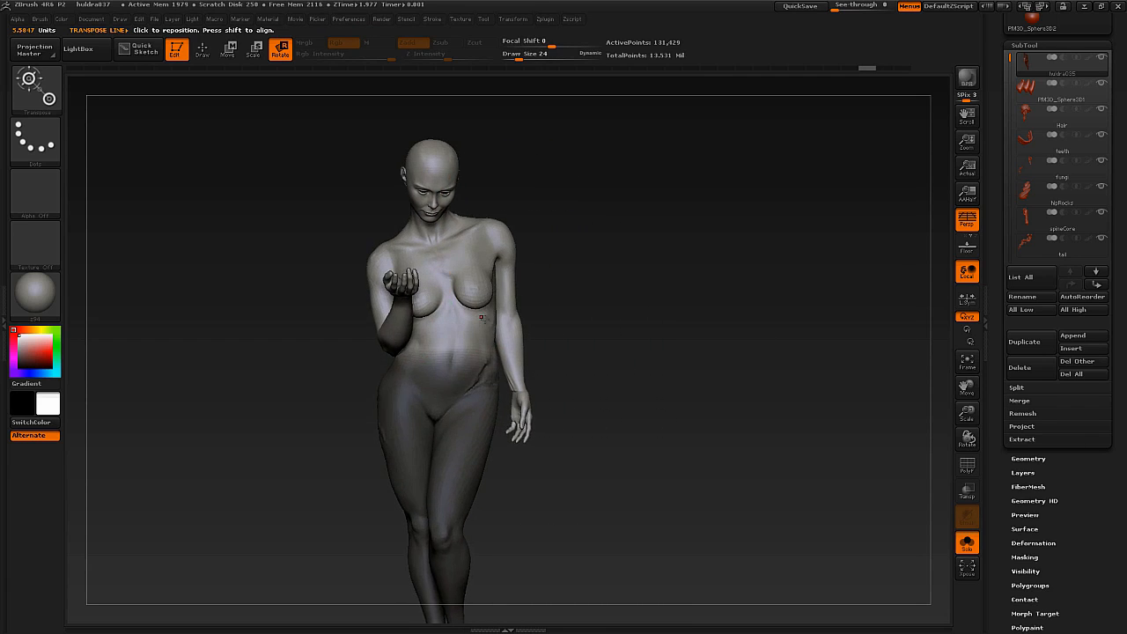
Clear the lower-body mask, return to Draw mode, and paint a mask over the abdomen.
{"action": "right_click_drag", "start_coordinate": [481, 318], "coordinate": [486, 317], "text": "ctrl"}
{"action": "key", "text": "q"}
{"action": "left_click_drag", "start_coordinate": [551, 274], "coordinate": [542, 299], "text": "ctrl"}
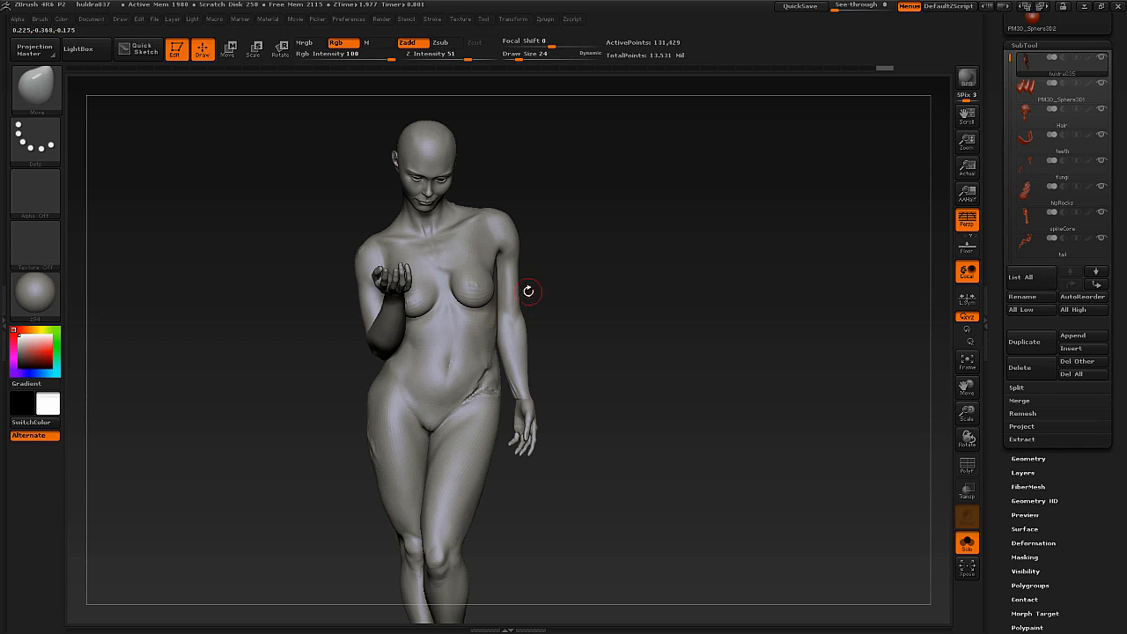
{"action": "mouse_move", "coordinate": [451, 304]}
{"action": "left_mouse_down", "text": "ctrl"}
{"action": "mouse_move", "coordinate": [440, 423]}
{"action": "mouse_move", "coordinate": [432, 341]}
{"action": "mouse_move", "coordinate": [462, 398]}
{"action": "left_mouse_up", "text": "ctrl"}
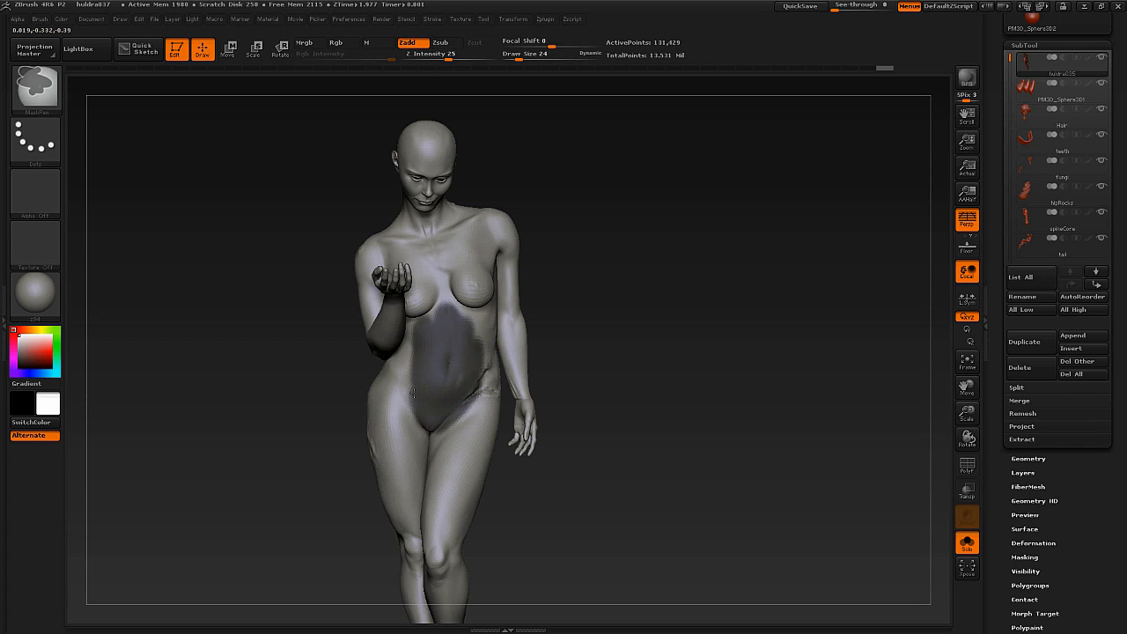
Clear the abdomen mask, restore it with undo, and clear it again.
{"action": "left_click_drag", "start_coordinate": [721, 213], "coordinate": [640, 319], "text": "ctrl"}
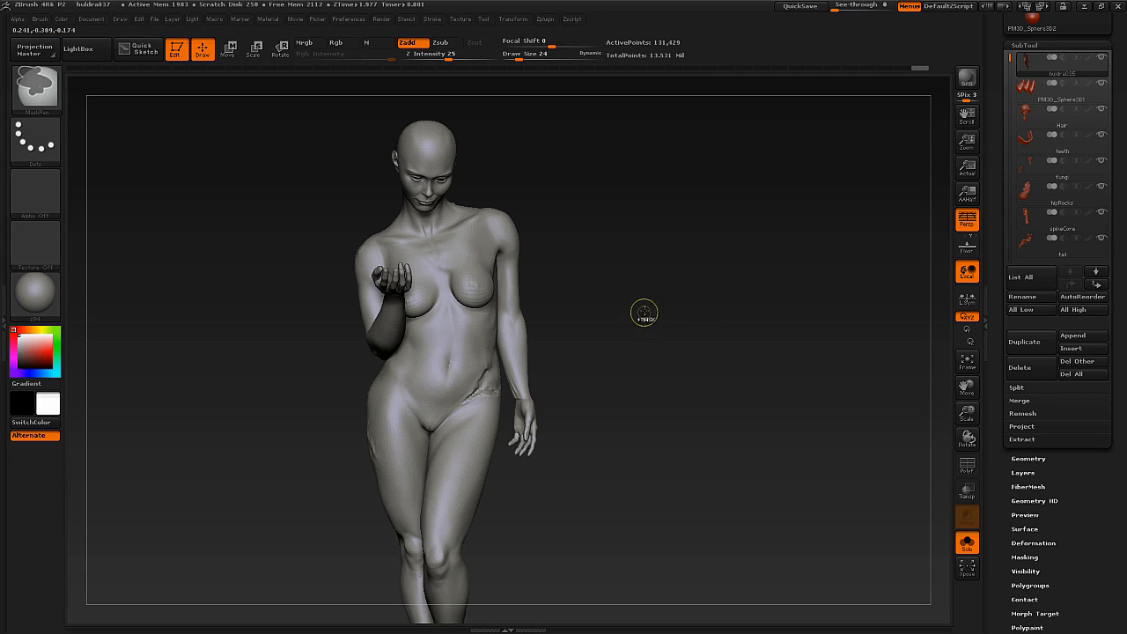
{"action": "key", "text": "ctrl+z"}
{"action": "left_click_drag", "start_coordinate": [724, 203], "coordinate": [490, 363], "text": "ctrl"}
{"action": "key", "text": "ctrl+z"}
{"action": "left_click_drag", "start_coordinate": [704, 325], "coordinate": [558, 211]}
Zoom in on the statue's head and set the draw size to 7.
{"action": "left_click_drag", "start_coordinate": [488, 356], "coordinate": [793, 351]}
{"action": "left_click_drag", "start_coordinate": [997, 435], "coordinate": [997, 377]}
{"action": "right_click_drag", "start_coordinate": [563, 176], "coordinate": [511, 305], "text": "alt"}
{"action": "mouse_move", "coordinate": [510, 304]}
{"action": "right_mouse_down"}
{"action": "mouse_move", "coordinate": [526, 309]}
{"action": "mouse_move", "coordinate": [511, 294]}
{"action": "mouse_move", "coordinate": [721, 285]}
{"action": "right_mouse_up"}
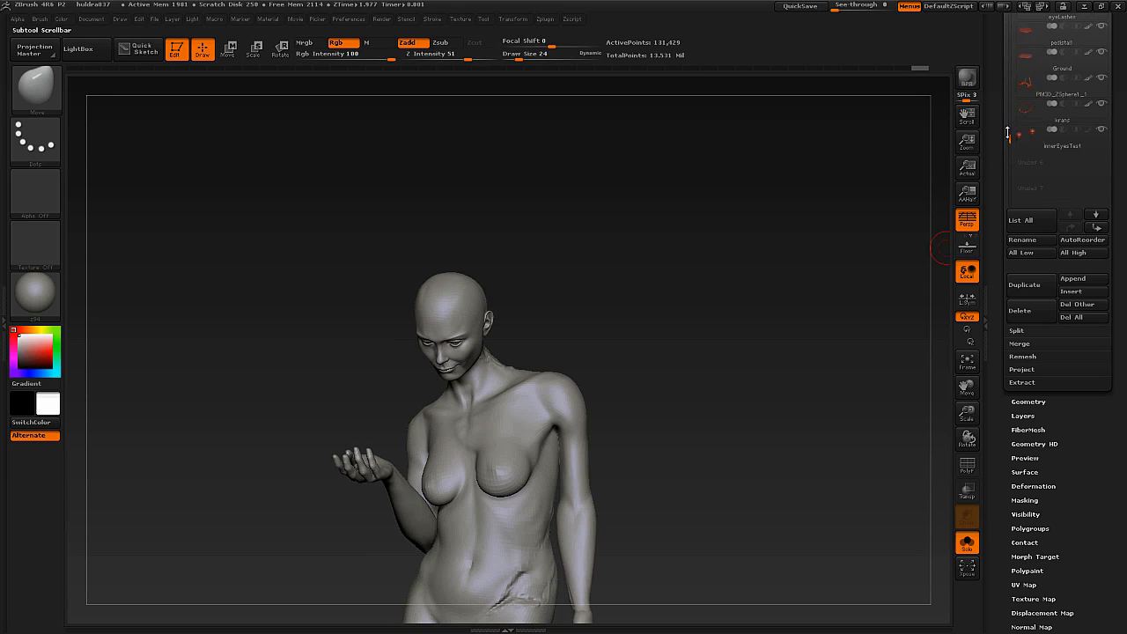
{"action": "mouse_move", "coordinate": [526, 311]}
{"action": "right_mouse_down"}
{"action": "mouse_move", "coordinate": [465, 315]}
{"action": "mouse_move", "coordinate": [495, 340]}
{"action": "mouse_move", "coordinate": [485, 355]}
{"action": "right_mouse_up"}
{"action": "key", "text": "s"}
{"action": "left_click_drag", "start_coordinate": [485, 355], "coordinate": [476, 354]}
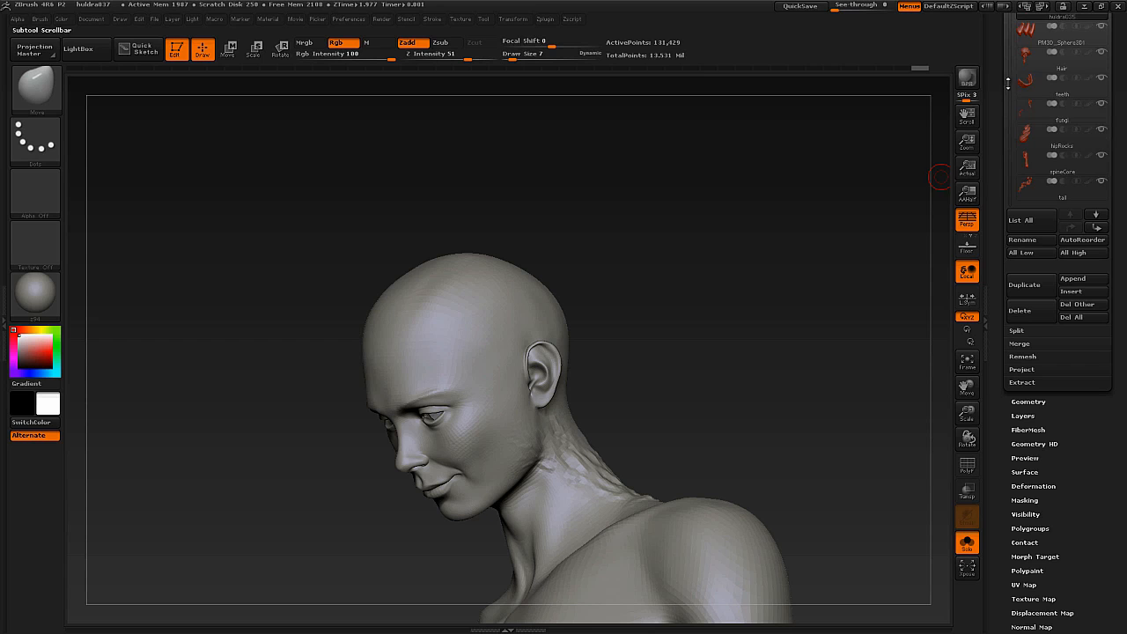
Turn off Solo to show all subtools, and hide the Hair subtool.
{"action": "left_click_drag", "start_coordinate": [1008, 82], "coordinate": [986, 151]}
{"action": "left_click", "coordinate": [968, 547]}
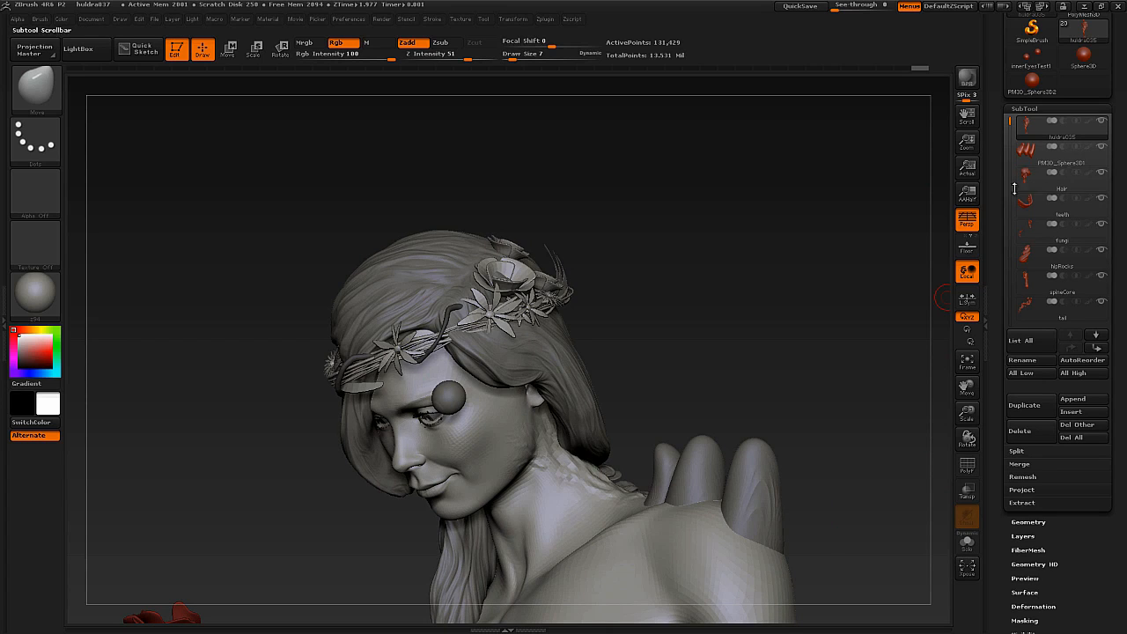
{"action": "left_click", "coordinate": [1102, 174]}
Paint a mask band along the hairline inside the flower crown at draw size 14, and raise the body to a higher subdivision level.
{"action": "mouse_move", "coordinate": [435, 342]}
{"action": "left_mouse_down"}
{"action": "mouse_move", "coordinate": [539, 343]}
{"action": "mouse_move", "coordinate": [510, 339]}
{"action": "mouse_move", "coordinate": [406, 376]}
{"action": "mouse_move", "coordinate": [439, 302]}
{"action": "mouse_move", "coordinate": [469, 283]}
{"action": "left_mouse_up"}
{"action": "key", "text": "s"}
{"action": "key", "text": "s"}
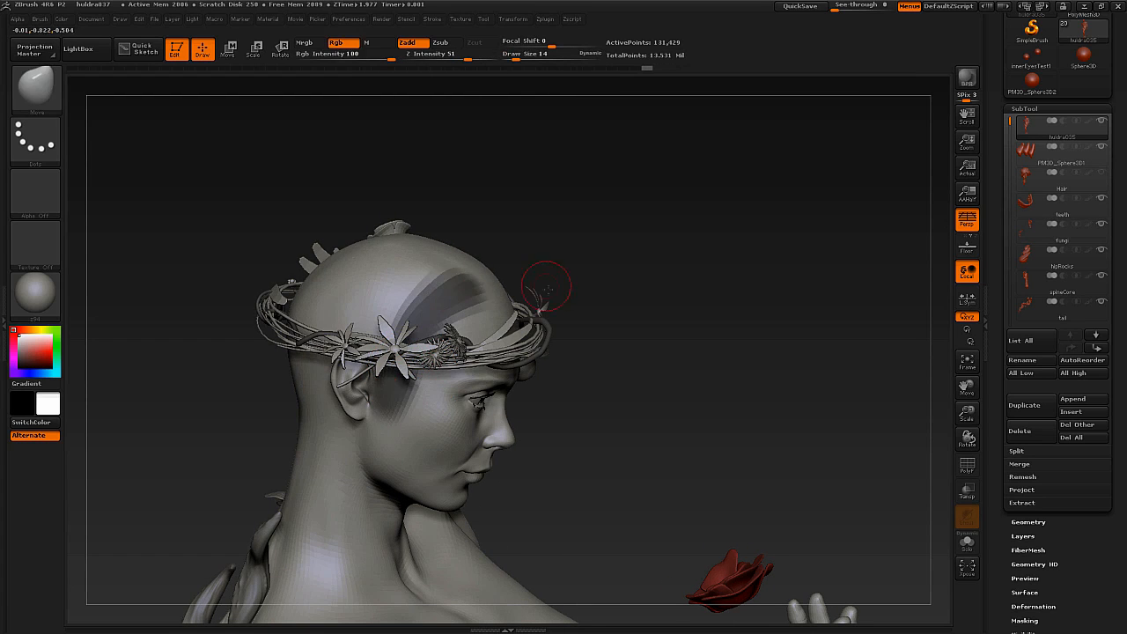
{"action": "left_click_drag", "start_coordinate": [553, 289], "coordinate": [471, 330]}
{"action": "left_click_drag", "start_coordinate": [403, 310], "coordinate": [491, 279], "text": "ctrl"}
{"action": "mouse_move", "coordinate": [560, 269]}
{"action": "left_mouse_down"}
{"action": "mouse_move", "coordinate": [488, 312]}
{"action": "mouse_move", "coordinate": [487, 297]}
{"action": "left_mouse_up"}
{"action": "key", "text": "ctrl+d"}
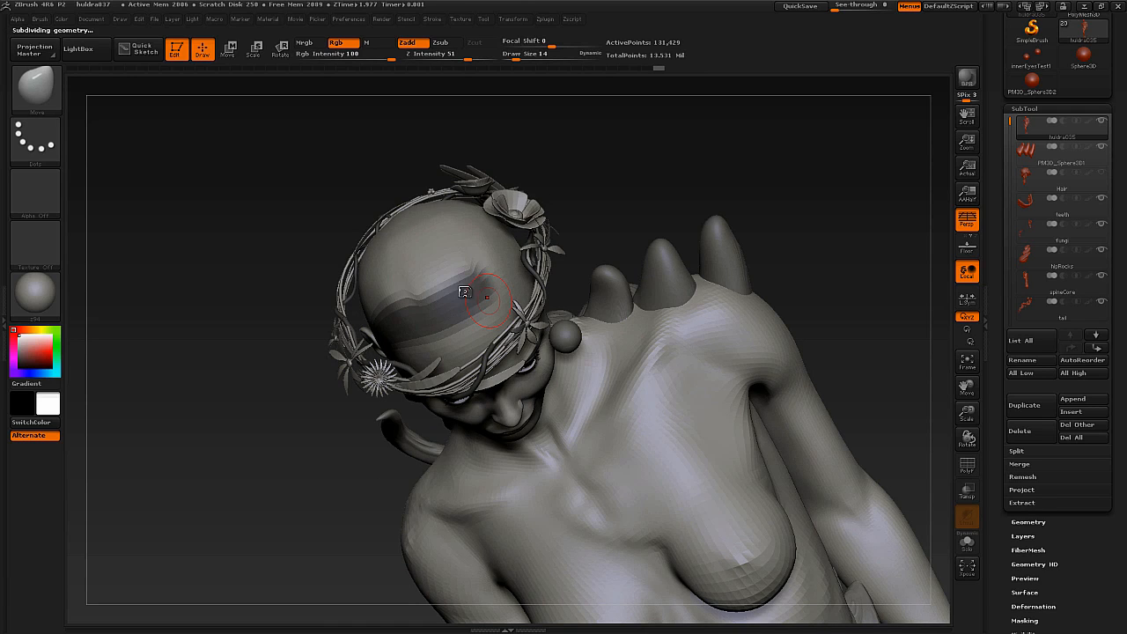
{"action": "key", "text": "d"}
Extend the mask from the hairline over the scalp and side of the head, varying the brush size.
{"action": "mouse_move", "coordinate": [490, 274]}
{"action": "left_mouse_down", "text": "ctrl"}
{"action": "mouse_move", "coordinate": [427, 272]}
{"action": "mouse_move", "coordinate": [447, 264]}
{"action": "left_mouse_up", "text": "ctrl"}
{"action": "mouse_move", "coordinate": [460, 242]}
{"action": "right_mouse_down"}
{"action": "mouse_move", "coordinate": [440, 233]}
{"action": "mouse_move", "coordinate": [402, 283]}
{"action": "right_mouse_up"}
{"action": "key", "text": "s"}
{"action": "left_click_drag", "start_coordinate": [403, 284], "coordinate": [339, 302]}
{"action": "right_click_drag", "start_coordinate": [282, 302], "coordinate": [327, 307]}
{"action": "key", "text": "s"}
{"action": "mouse_move", "coordinate": [327, 307]}
{"action": "left_mouse_down"}
{"action": "mouse_move", "coordinate": [309, 308]}
{"action": "mouse_move", "coordinate": [269, 354]}
{"action": "mouse_move", "coordinate": [280, 341]}
{"action": "left_mouse_up"}
{"action": "key", "text": "s"}
{"action": "key", "text": "shift+s"}
{"action": "right_click_drag", "start_coordinate": [269, 324], "coordinate": [286, 331]}
{"action": "mouse_move", "coordinate": [272, 336]}
{"action": "left_mouse_down", "text": "ctrl"}
{"action": "mouse_move", "coordinate": [250, 344]}
{"action": "mouse_move", "coordinate": [204, 326]}
{"action": "left_mouse_up", "text": "ctrl"}
{"action": "right_click_drag", "start_coordinate": [176, 291], "coordinate": [224, 339]}
{"action": "left_click_drag", "start_coordinate": [192, 354], "coordinate": [155, 292], "text": "ctrl"}
{"action": "right_click_drag", "start_coordinate": [131, 269], "coordinate": [432, 304], "text": "alt"}
{"action": "right_click_drag", "start_coordinate": [431, 304], "coordinate": [544, 352]}
Complete the scalp mask around the temple and ear at draw size 13, with only the body isolated.
{"action": "key", "text": "s"}
{"action": "mouse_move", "coordinate": [454, 341]}
{"action": "left_mouse_down"}
{"action": "mouse_move", "coordinate": [401, 317]}
{"action": "mouse_move", "coordinate": [397, 276]}
{"action": "left_mouse_up"}
{"action": "right_click_drag", "start_coordinate": [321, 344], "coordinate": [357, 372]}
{"action": "key", "text": "s"}
{"action": "left_click_drag", "start_coordinate": [355, 374], "coordinate": [352, 375]}
{"action": "mouse_move", "coordinate": [352, 395]}
{"action": "left_mouse_down", "text": "ctrl"}
{"action": "mouse_move", "coordinate": [367, 373]}
{"action": "mouse_move", "coordinate": [312, 315]}
{"action": "mouse_move", "coordinate": [301, 326]}
{"action": "left_mouse_up", "text": "ctrl"}
{"action": "mouse_move", "coordinate": [301, 325]}
{"action": "right_mouse_down"}
{"action": "mouse_move", "coordinate": [348, 348]}
{"action": "mouse_move", "coordinate": [317, 342]}
{"action": "mouse_move", "coordinate": [434, 369]}
{"action": "mouse_move", "coordinate": [286, 364]}
{"action": "right_mouse_up"}
{"action": "key", "text": "ctrl"}
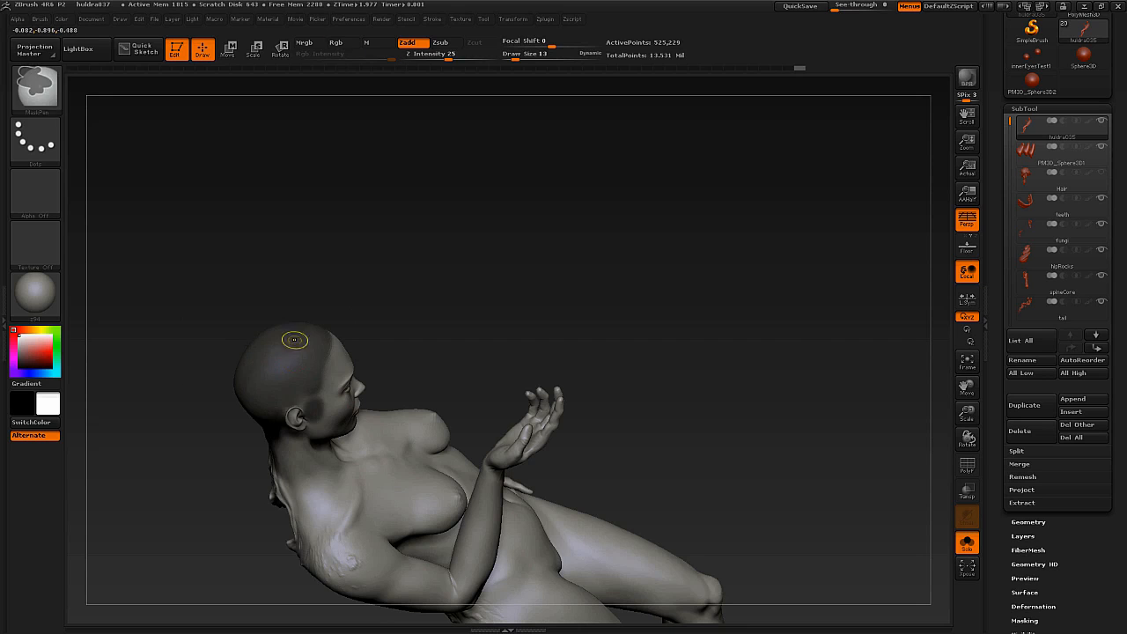
{"action": "mouse_move", "coordinate": [244, 339]}
{"action": "right_mouse_down"}
{"action": "mouse_move", "coordinate": [345, 375]}
{"action": "mouse_move", "coordinate": [349, 363]}
{"action": "right_mouse_up"}
{"action": "right_click_drag", "start_coordinate": [349, 363], "coordinate": [357, 390], "text": "ctrl"}
{"action": "key", "text": "ctrl"}
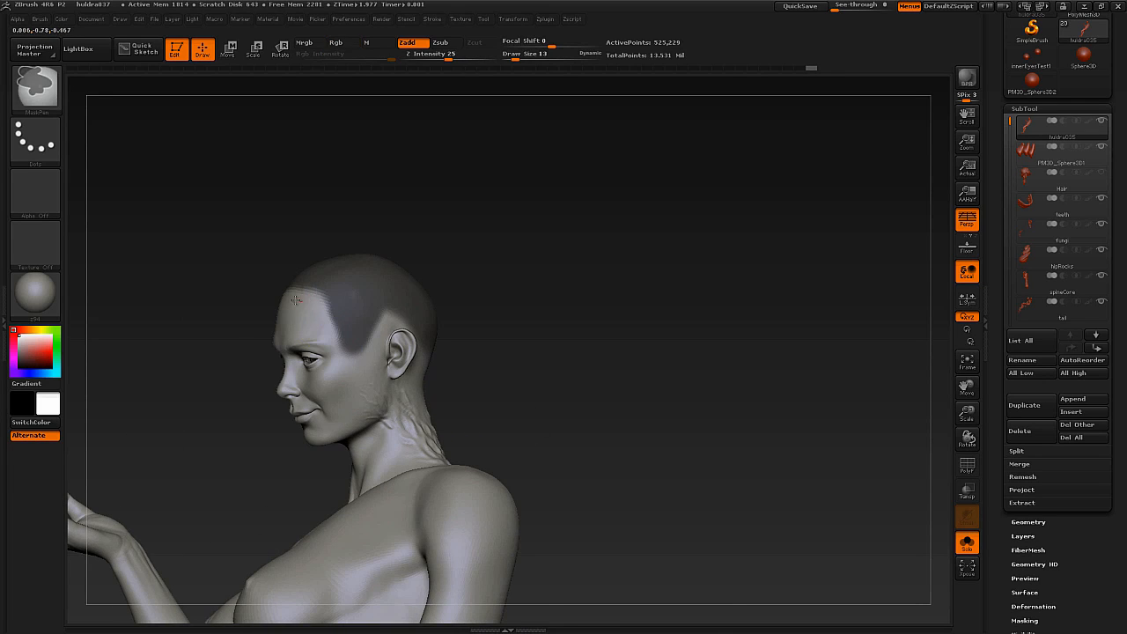
Extract the masked scalp as separate geometry and accept it as a new subtool.
{"action": "left_click_drag", "start_coordinate": [1009, 477], "coordinate": [1011, 427]}
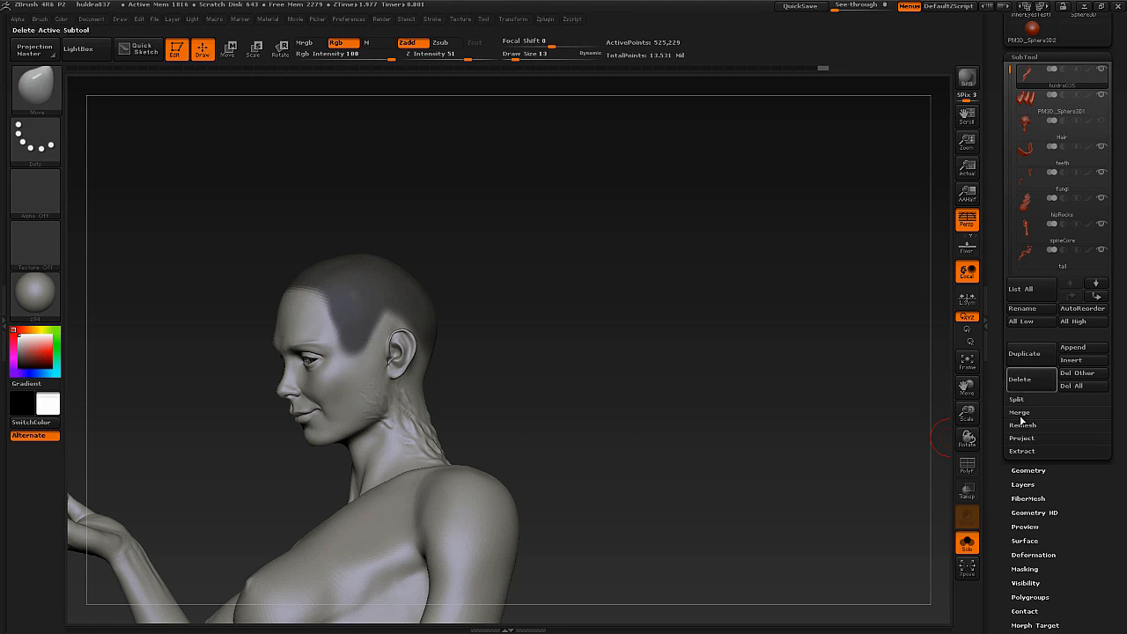
{"action": "left_click", "coordinate": [1022, 451]}
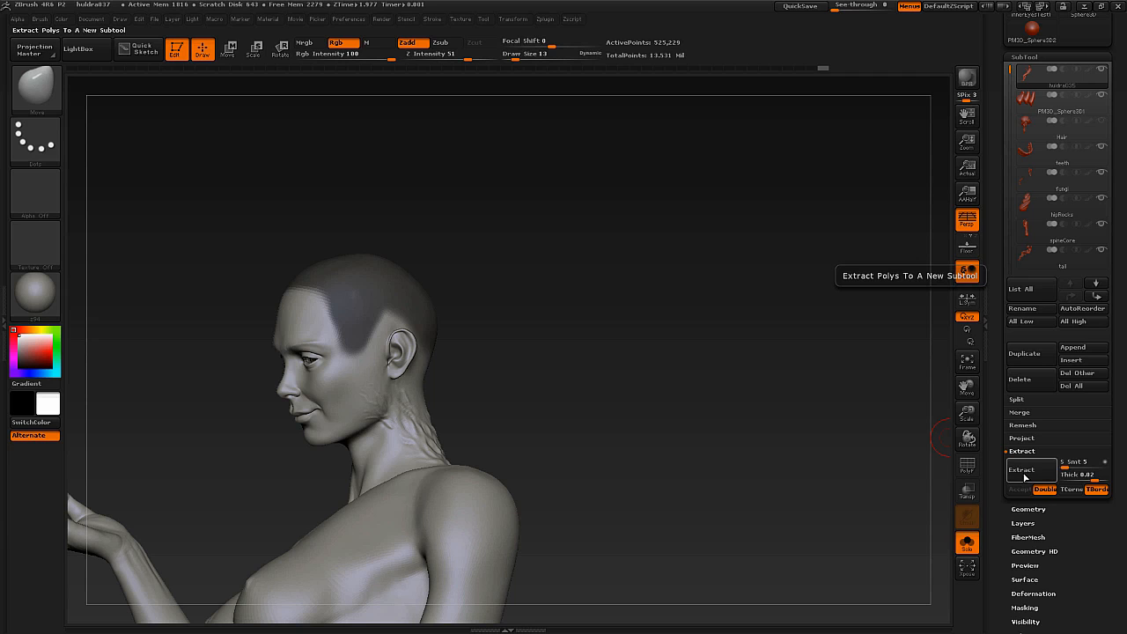
{"action": "left_click", "coordinate": [1020, 471]}
{"action": "left_click_drag", "start_coordinate": [447, 369], "coordinate": [586, 379]}
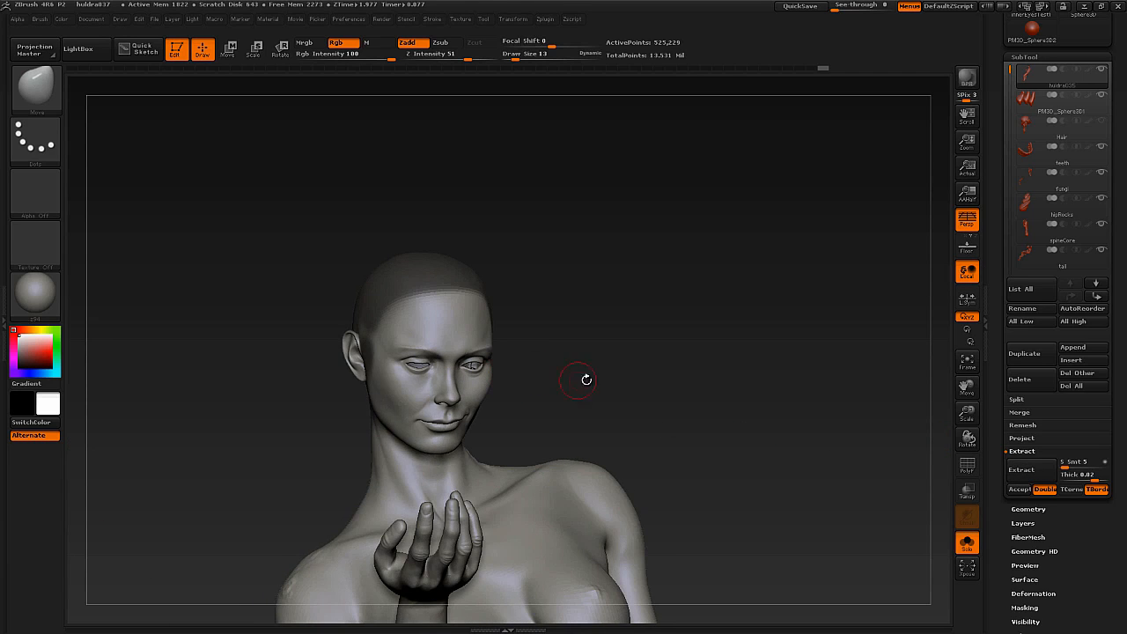
{"action": "left_click", "coordinate": [1036, 477]}
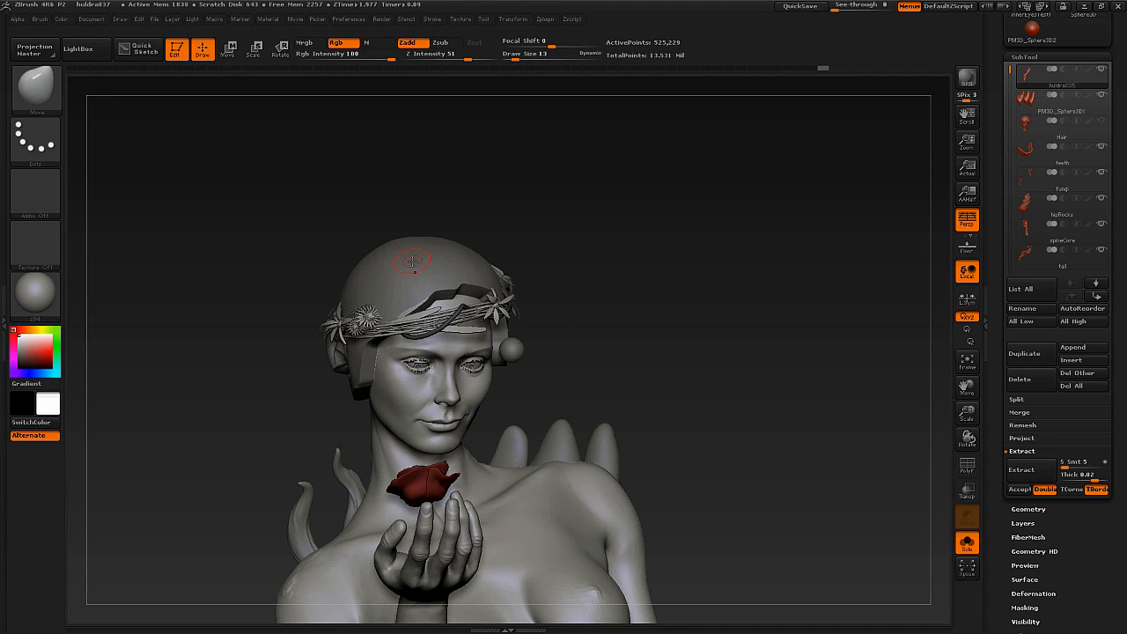
{"action": "left_click", "coordinate": [1020, 489]}
Select the extracted scalp subtool and soften its edges with the Smooth brush at draw size 126.
{"action": "left_click", "coordinate": [1056, 100]}
{"action": "key", "text": "alt+s"}
{"action": "left_click_drag", "start_coordinate": [533, 314], "coordinate": [621, 287]}
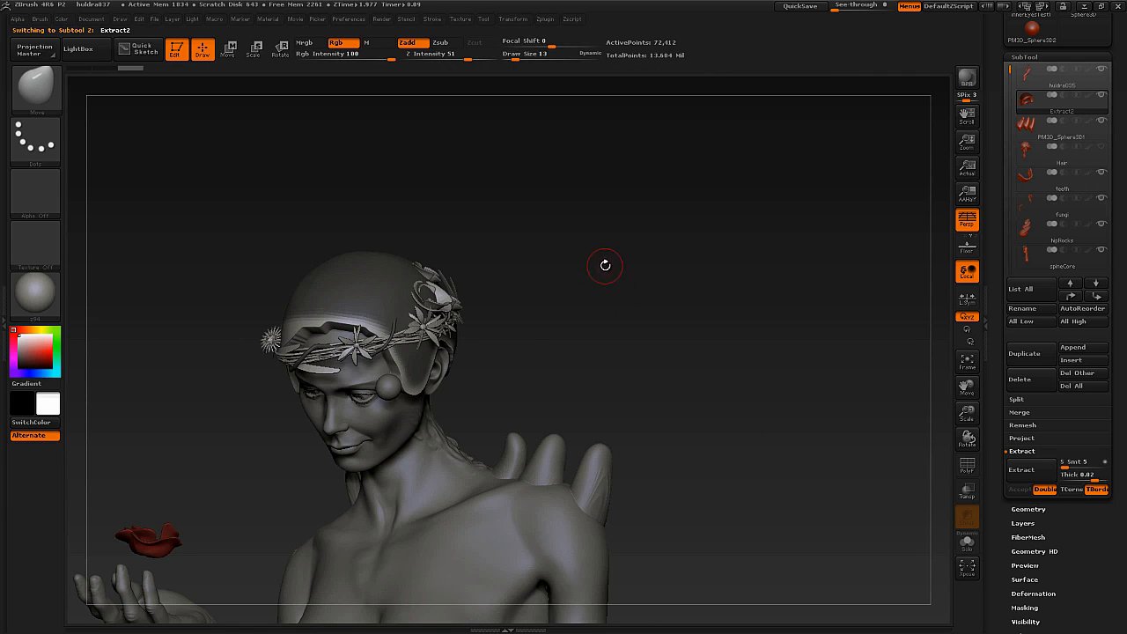
{"action": "left_click_drag", "start_coordinate": [599, 287], "coordinate": [614, 254]}
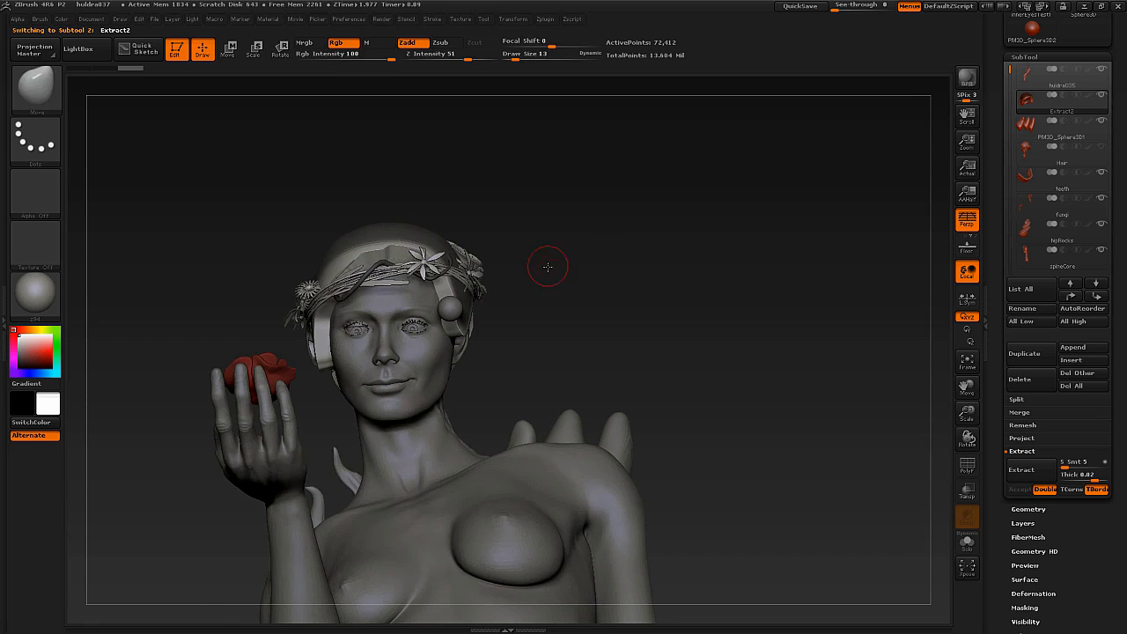
{"action": "left_click_drag", "start_coordinate": [546, 264], "coordinate": [572, 256]}
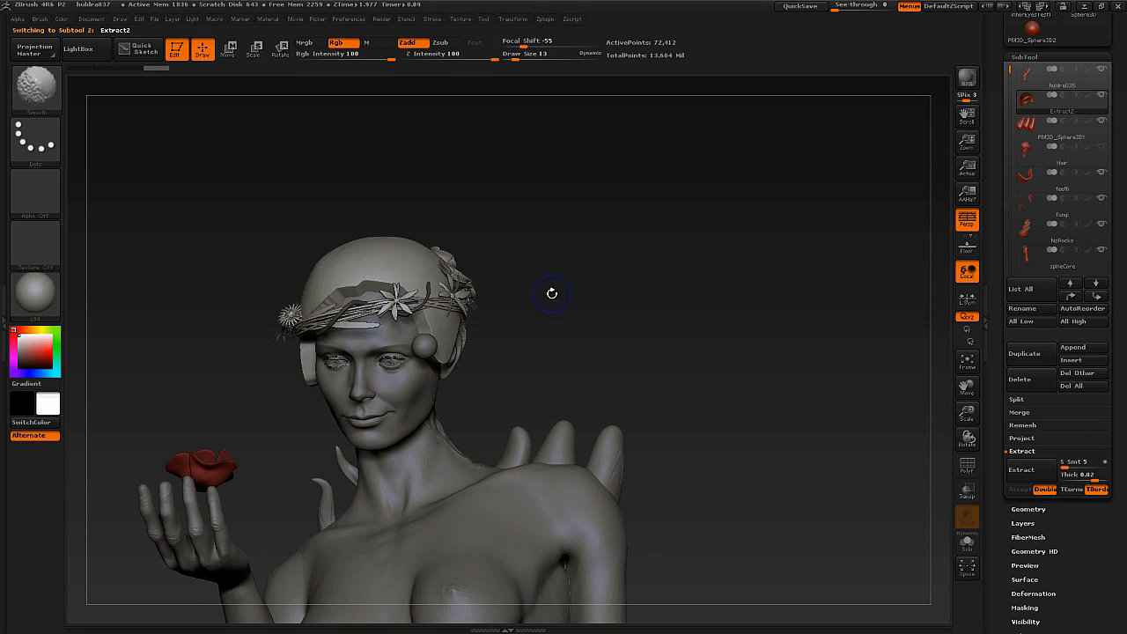
{"action": "key", "text": "alt+s"}
{"action": "left_click_drag", "start_coordinate": [554, 293], "coordinate": [564, 318]}
{"action": "key", "text": "alt+s"}
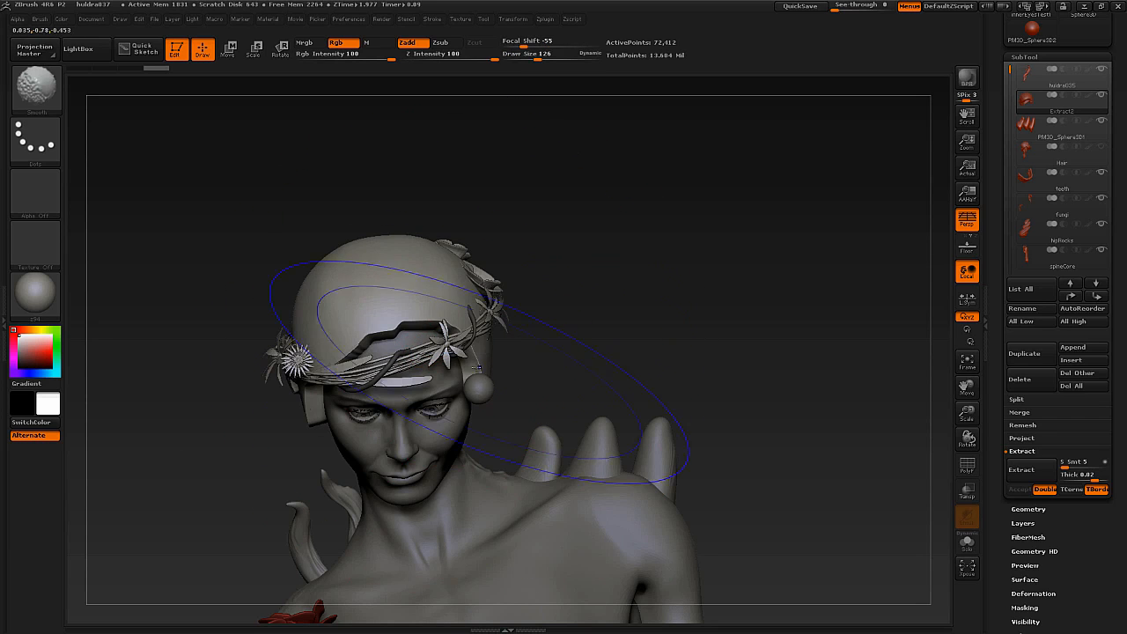
{"action": "key", "text": "alt+s"}
{"action": "mouse_move", "coordinate": [221, 412]}
{"action": "left_mouse_down"}
{"action": "mouse_move", "coordinate": [421, 419]}
{"action": "mouse_move", "coordinate": [207, 402]}
{"action": "mouse_move", "coordinate": [199, 410]}
{"action": "left_mouse_up"}
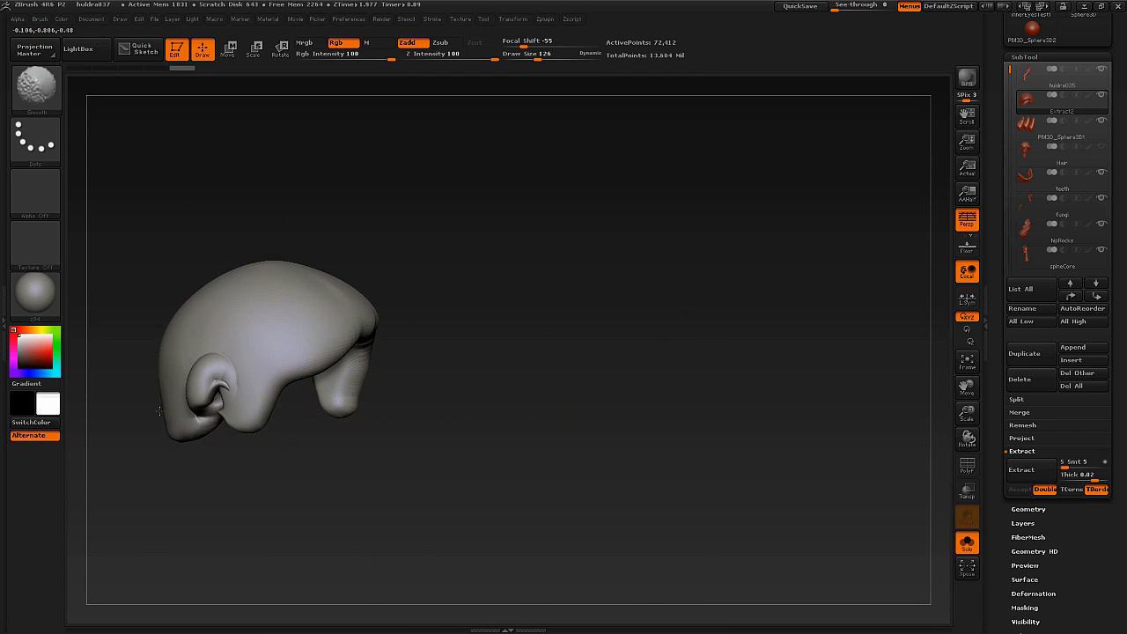
{"action": "key", "text": "alt+s"}
{"action": "left_click_drag", "start_coordinate": [422, 420], "coordinate": [339, 374], "text": "alt"}
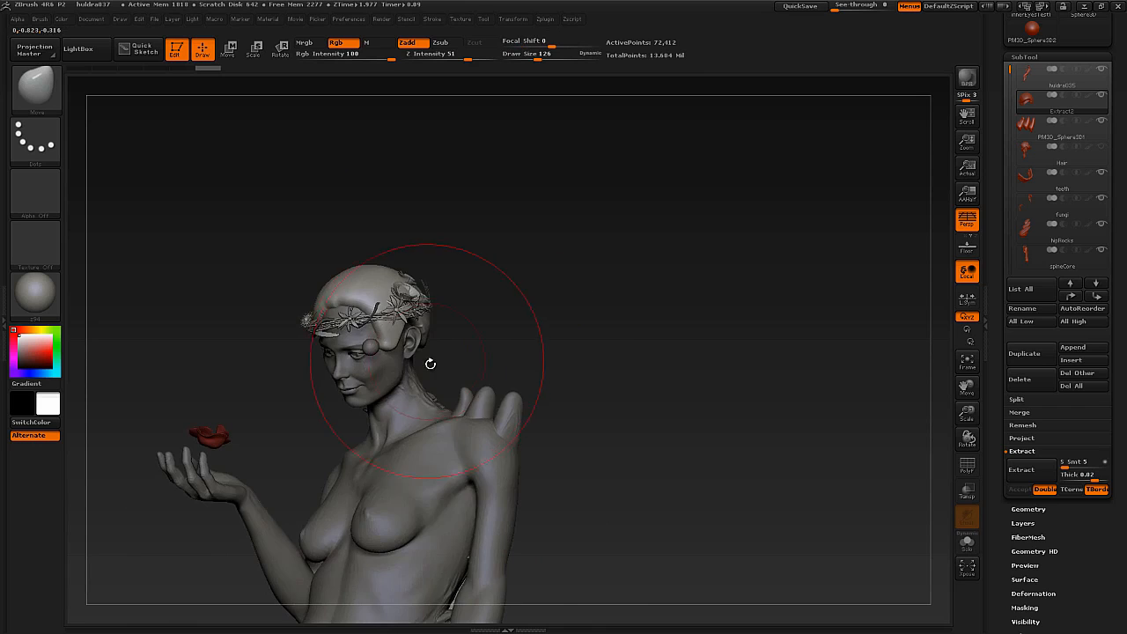
{"action": "mouse_move", "coordinate": [429, 365]}
{"action": "left_mouse_down"}
{"action": "mouse_move", "coordinate": [366, 342]}
{"action": "mouse_move", "coordinate": [484, 348]}
{"action": "left_mouse_up"}
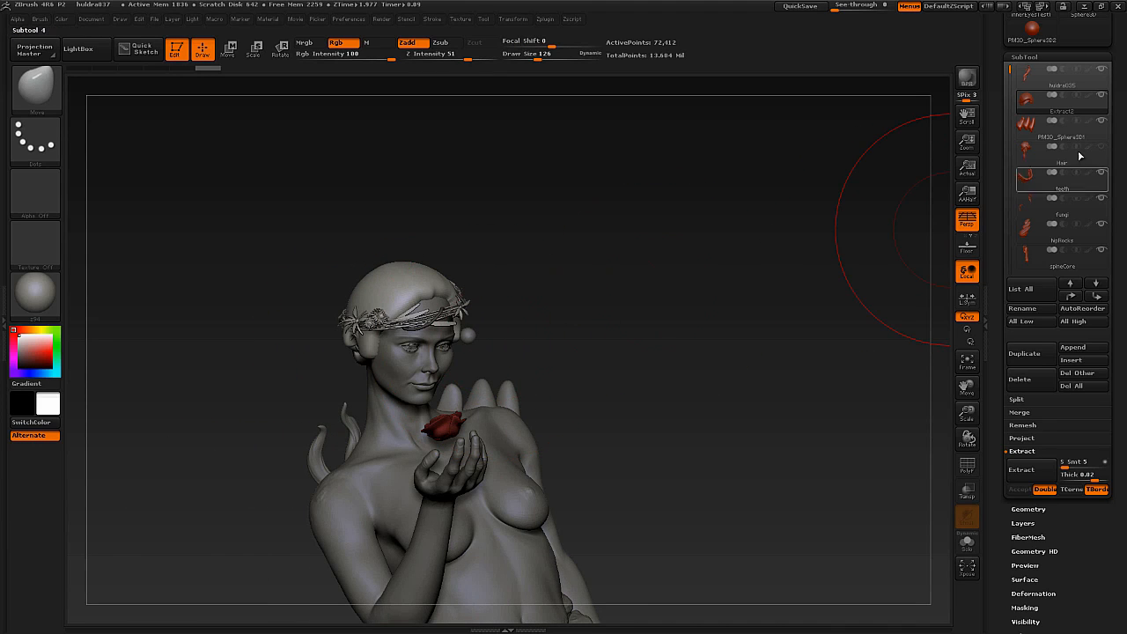
Select the body subtool, hide the extracted scalp and show the Hair subtool.
{"action": "left_click", "coordinate": [1096, 87]}
{"action": "left_click", "coordinate": [1039, 78]}
{"action": "left_click", "coordinate": [1101, 95]}
{"action": "left_click", "coordinate": [1101, 147]}
{"action": "left_click_drag", "start_coordinate": [525, 302], "coordinate": [470, 320]}
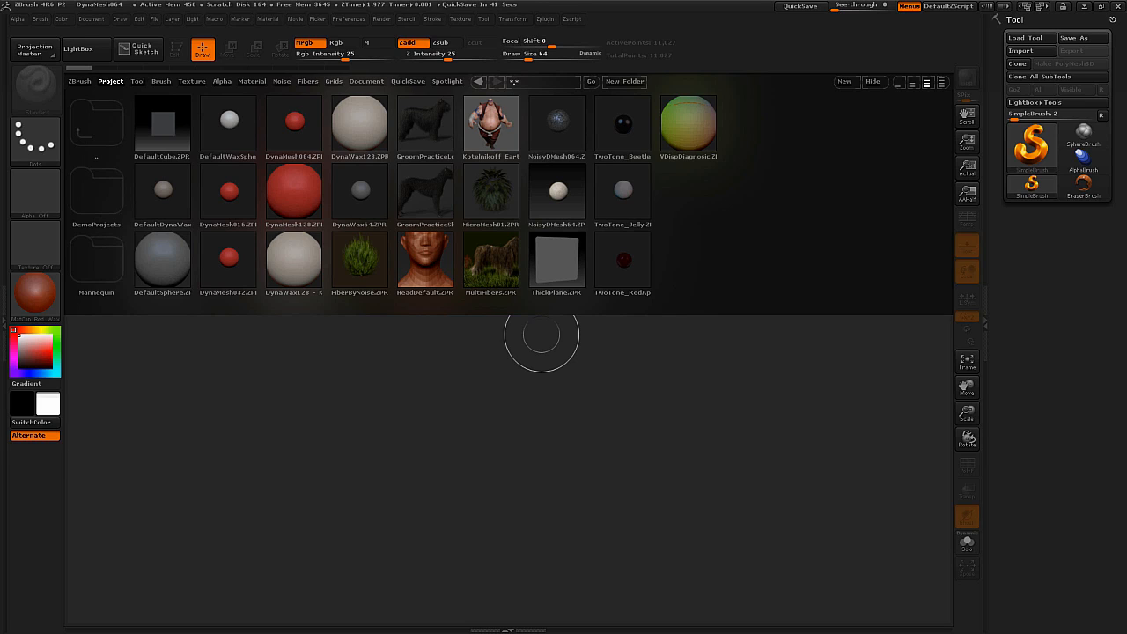
Browse the available 3D meshes, and load the "DynaWax128 - Kopi" sphere project from LightBox.
{"action": "left_click", "coordinate": [1031, 146]}
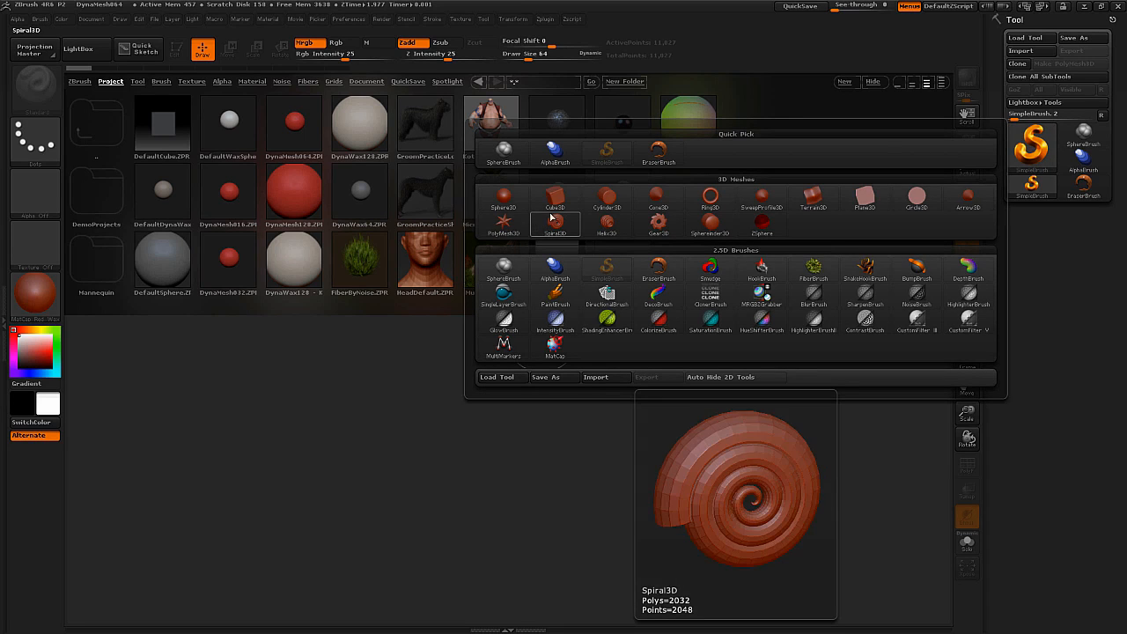
{"action": "mouse_move", "coordinate": [639, 236]}
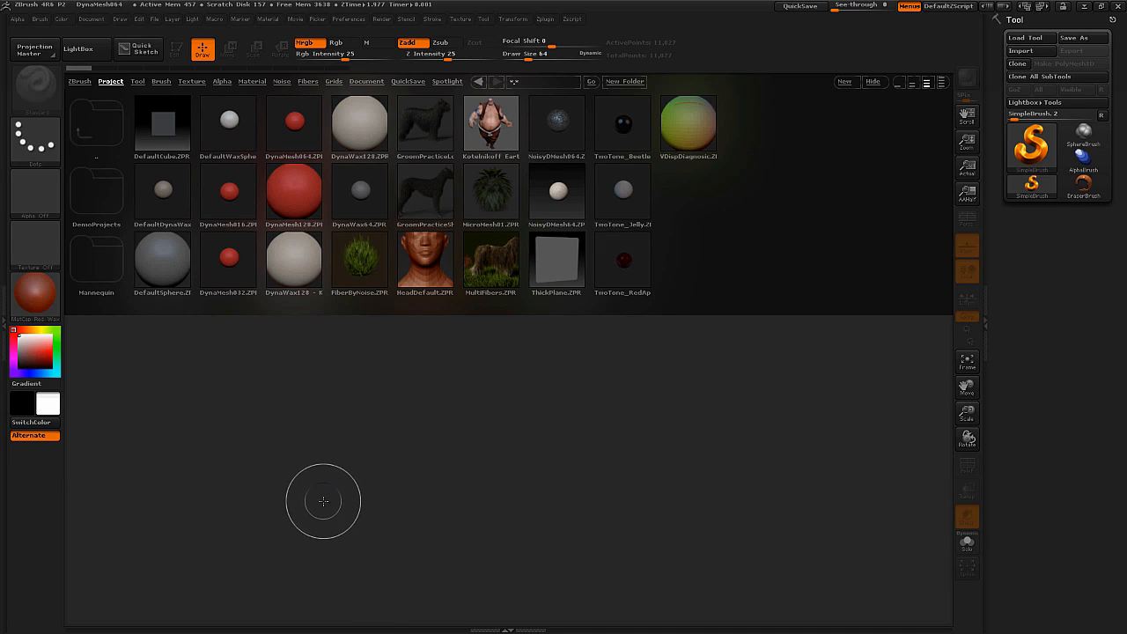
{"action": "left_click", "coordinate": [91, 47]}
{"action": "left_click", "coordinate": [91, 47]}
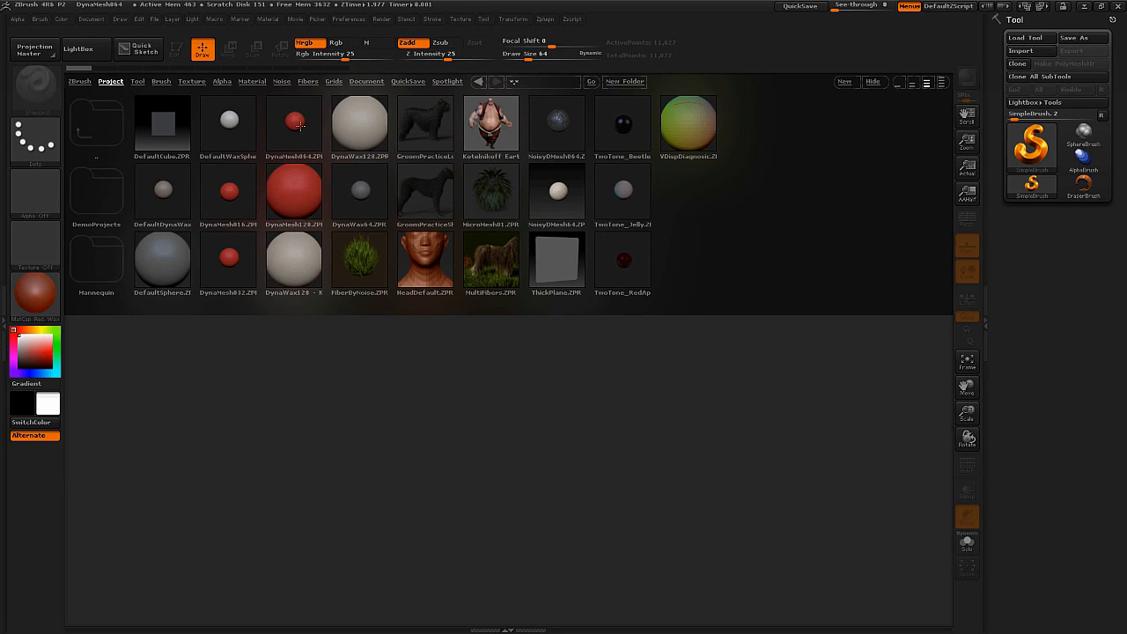
{"action": "double_click", "coordinate": [293, 260]}
{"action": "right_click_drag", "start_coordinate": [570, 340], "coordinate": [557, 372]}
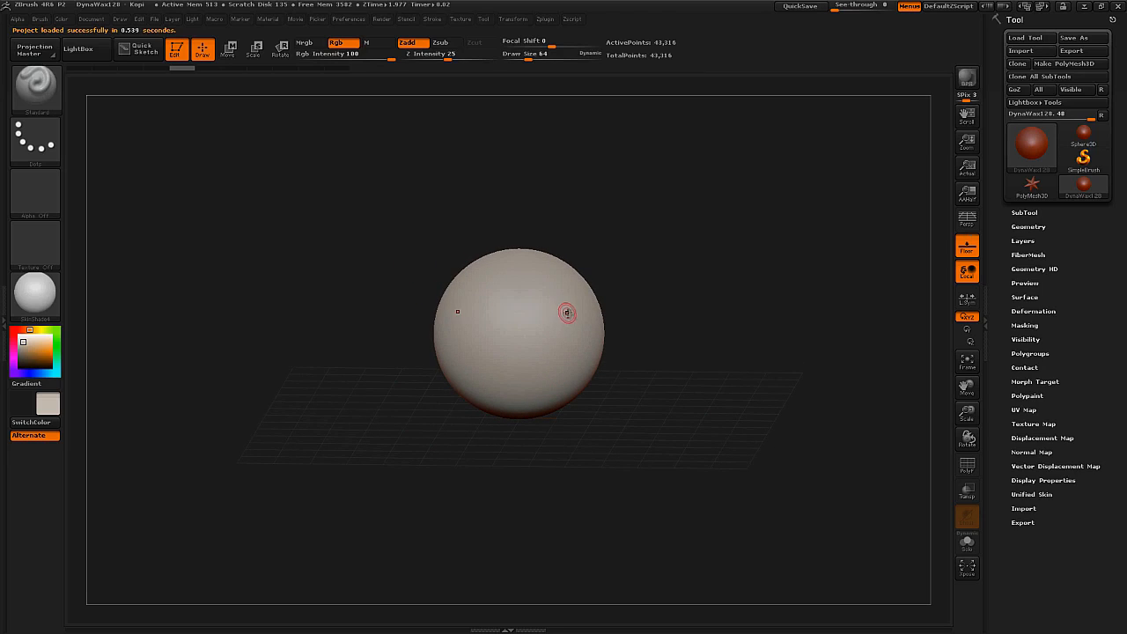
Choose the Move brush at draw size 494 and stretch the sphere's lower half downward into an elongated egg.
{"action": "key", "text": "b"}
{"action": "key", "text": "m"}
{"action": "key", "text": "v"}
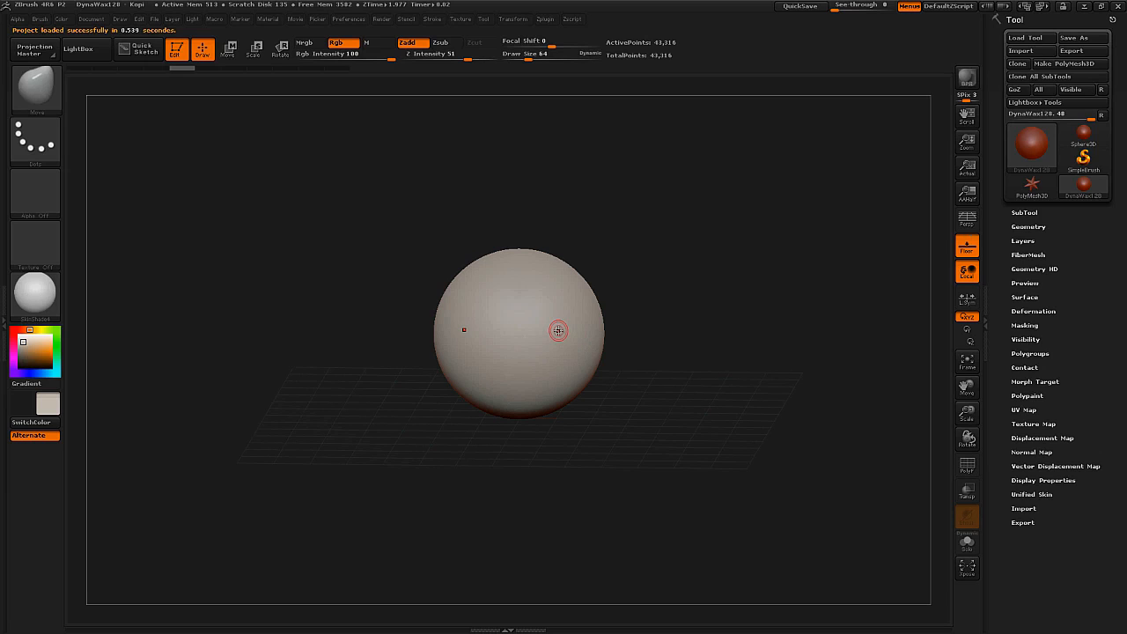
{"action": "key", "text": "b"}
{"action": "key", "text": "m"}
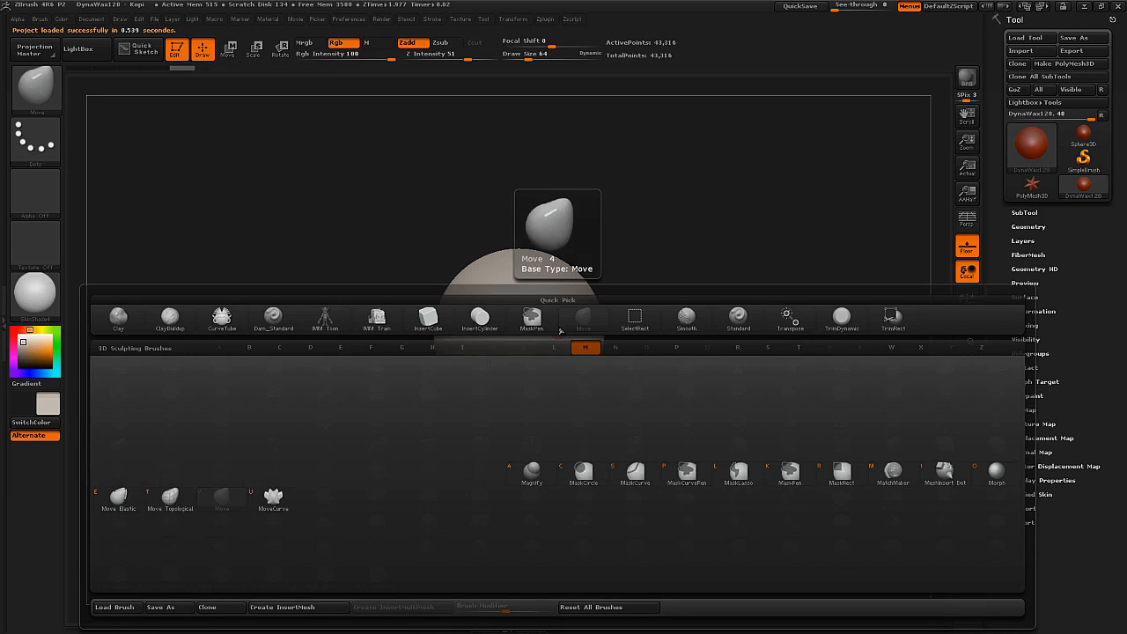
{"action": "key", "text": "v"}
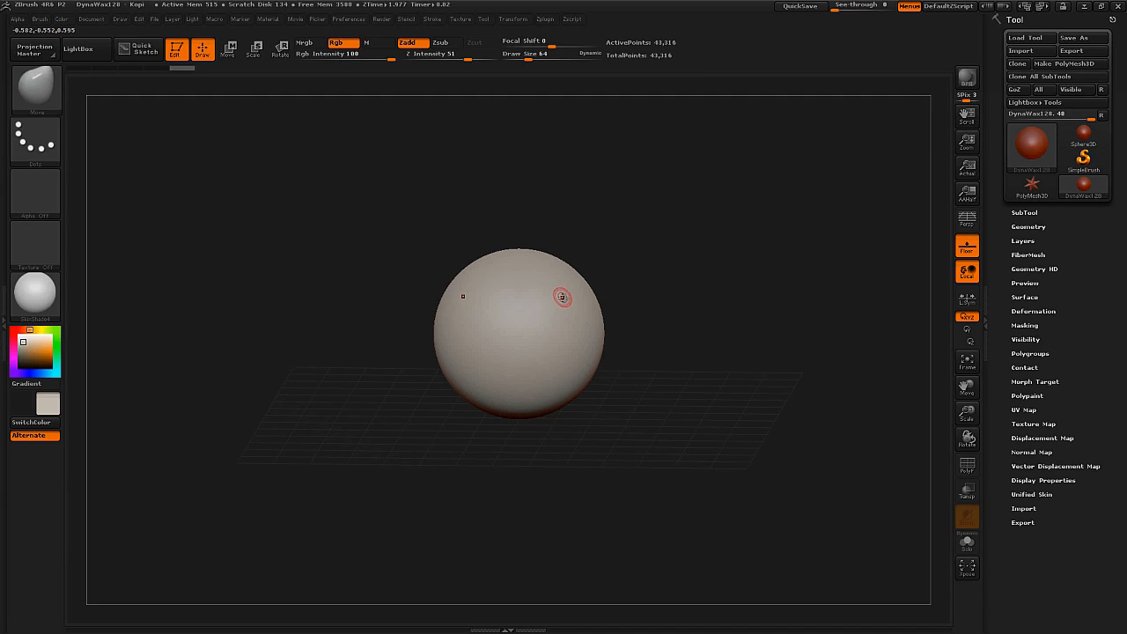
{"action": "key", "text": "s"}
{"action": "left_click_drag", "start_coordinate": [564, 308], "coordinate": [598, 302]}
{"action": "mouse_move", "coordinate": [560, 403]}
{"action": "left_mouse_down"}
{"action": "mouse_move", "coordinate": [558, 462]}
{"action": "mouse_move", "coordinate": [582, 554]}
{"action": "left_mouse_up"}
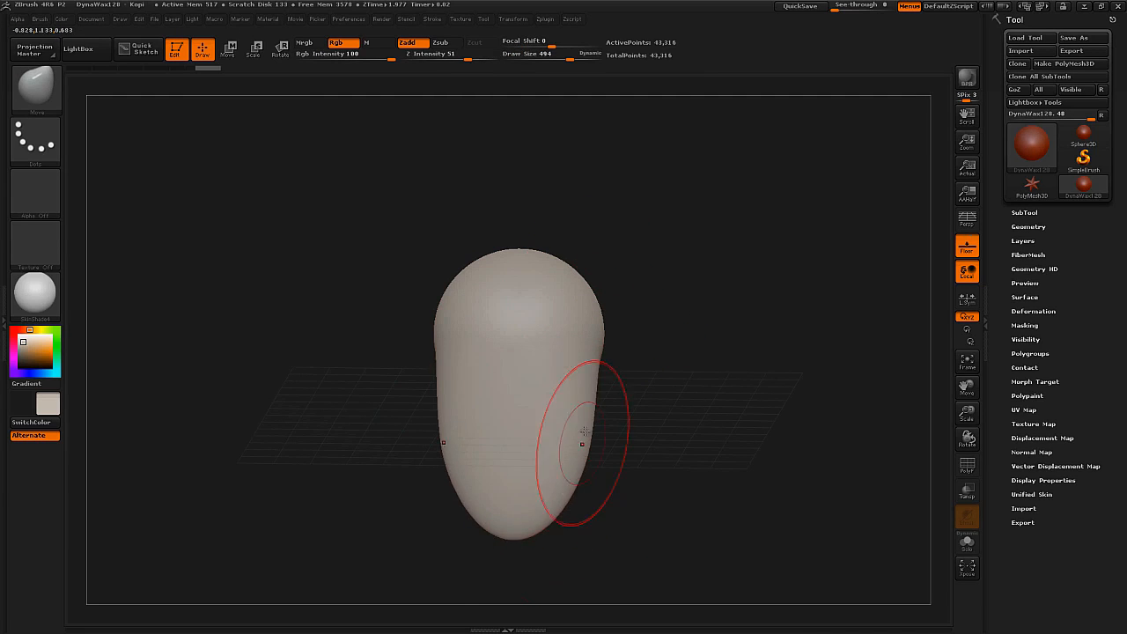
{"action": "left_click_drag", "start_coordinate": [634, 451], "coordinate": [562, 448]}
Display the polyframe and remesh the stretched form with DynaMesh to even out its polygons.
{"action": "key", "text": "shift+f"}
{"action": "right_click_drag", "start_coordinate": [583, 431], "coordinate": [695, 354]}
{"action": "left_click_drag", "start_coordinate": [707, 353], "coordinate": [669, 406], "text": "ctrl"}
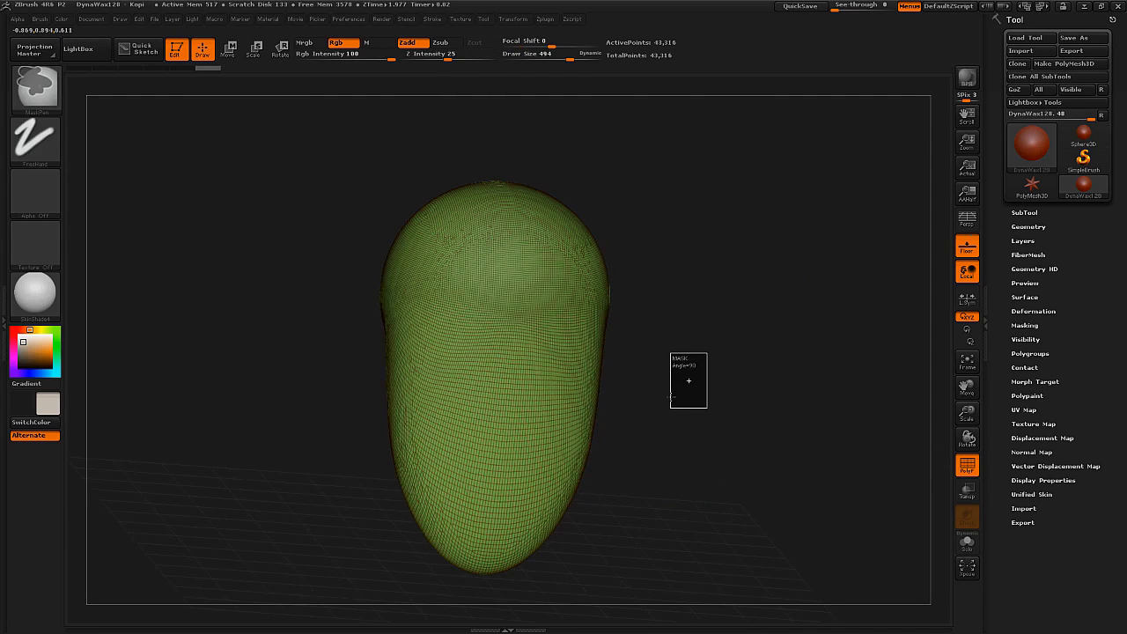
{"action": "mouse_move", "coordinate": [621, 411]}
{"action": "right_mouse_down", "text": "ctrl"}
{"action": "mouse_move", "coordinate": [616, 387]}
{"action": "mouse_move", "coordinate": [617, 440]}
{"action": "right_mouse_up", "text": "ctrl"}
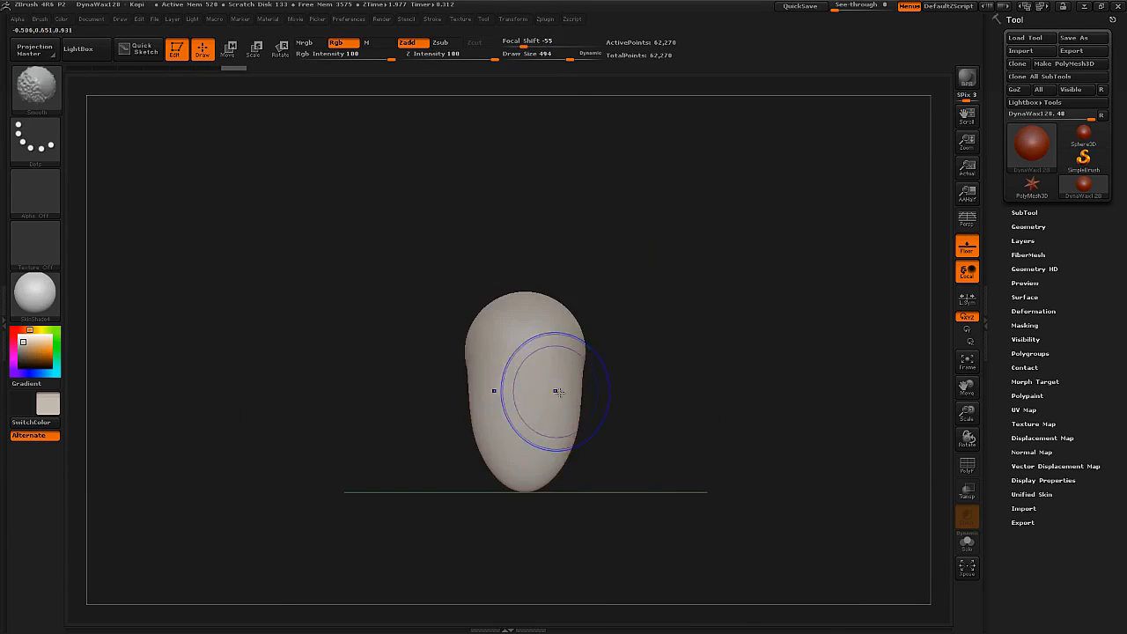
{"action": "mouse_move", "coordinate": [541, 390]}
{"action": "right_mouse_down"}
{"action": "mouse_move", "coordinate": [529, 422]}
{"action": "mouse_move", "coordinate": [546, 382]}
{"action": "right_mouse_up"}
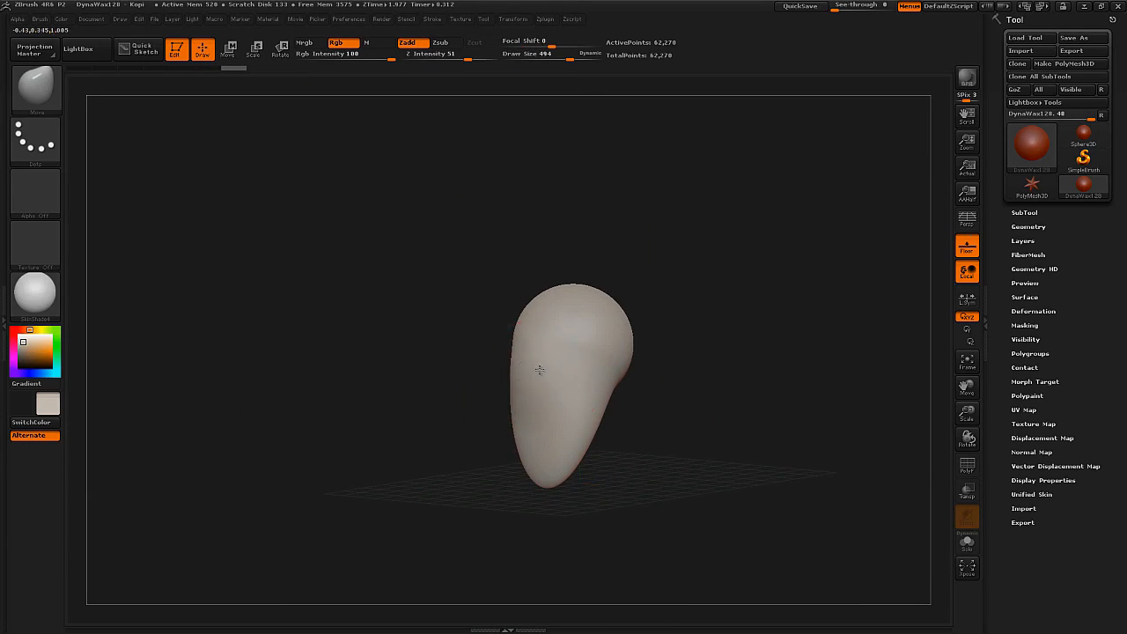
Set the current color to white and apply the MatCap Gray material to the form.
{"action": "right_click_drag", "start_coordinate": [554, 344], "coordinate": [582, 343]}
{"action": "mouse_move", "coordinate": [496, 387]}
{"action": "right_mouse_down", "text": "shift"}
{"action": "mouse_move", "coordinate": [534, 385]}
{"action": "mouse_move", "coordinate": [564, 480]}
{"action": "right_mouse_up", "text": "shift"}
{"action": "left_click", "coordinate": [23, 348]}
{"action": "left_click", "coordinate": [13, 331]}
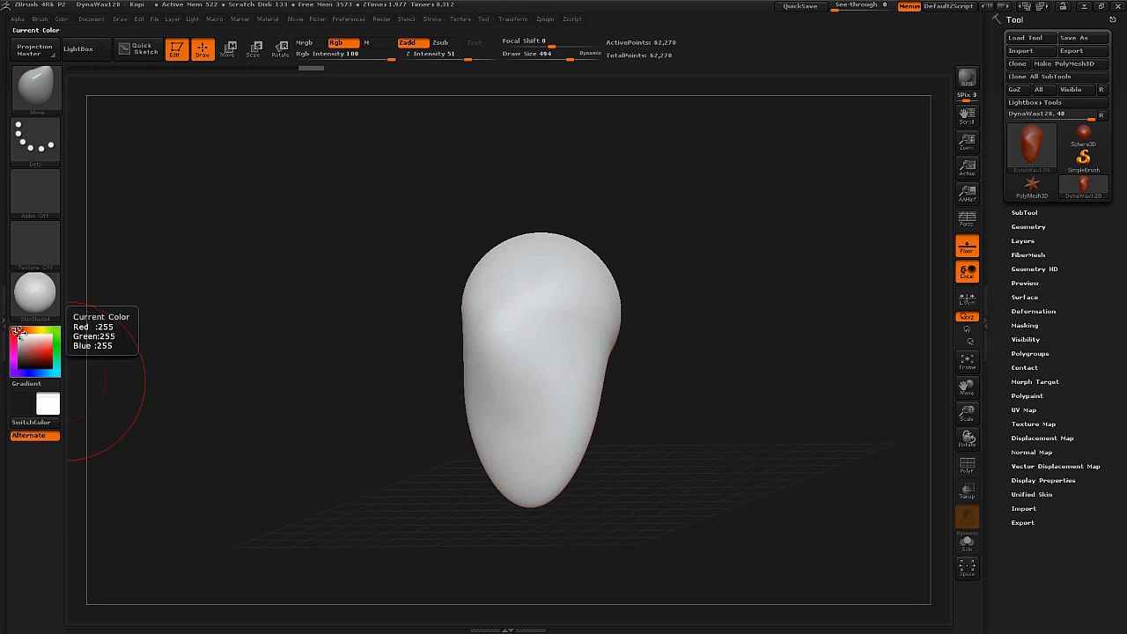
{"action": "left_click", "coordinate": [42, 292]}
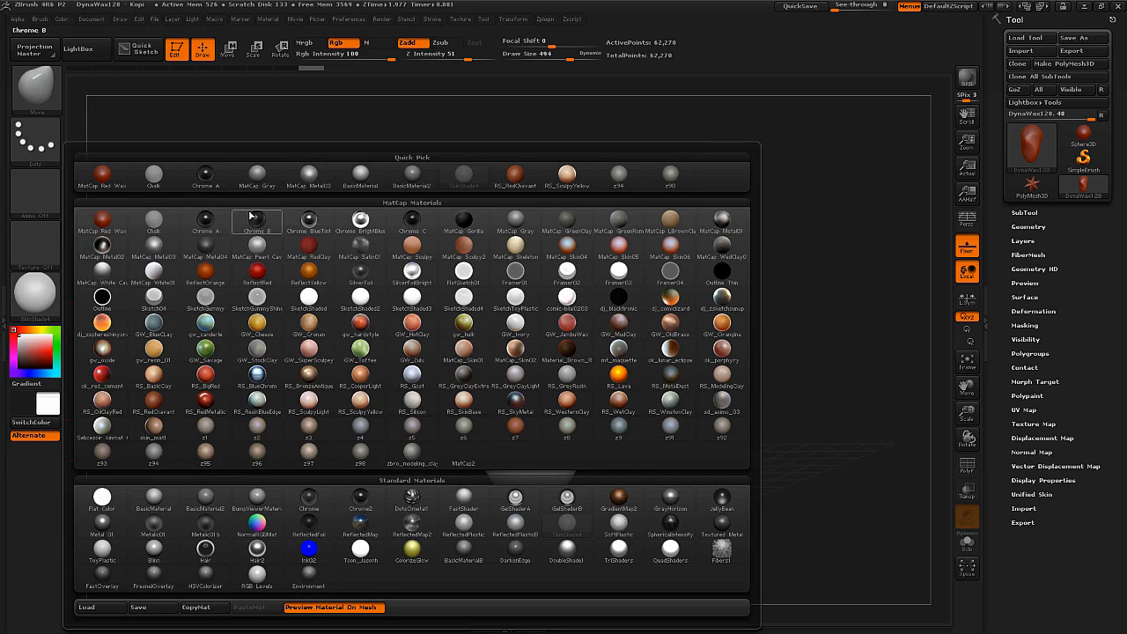
{"action": "left_click", "coordinate": [262, 176]}
{"action": "right_click_drag", "start_coordinate": [615, 376], "coordinate": [573, 380], "text": "shift"}
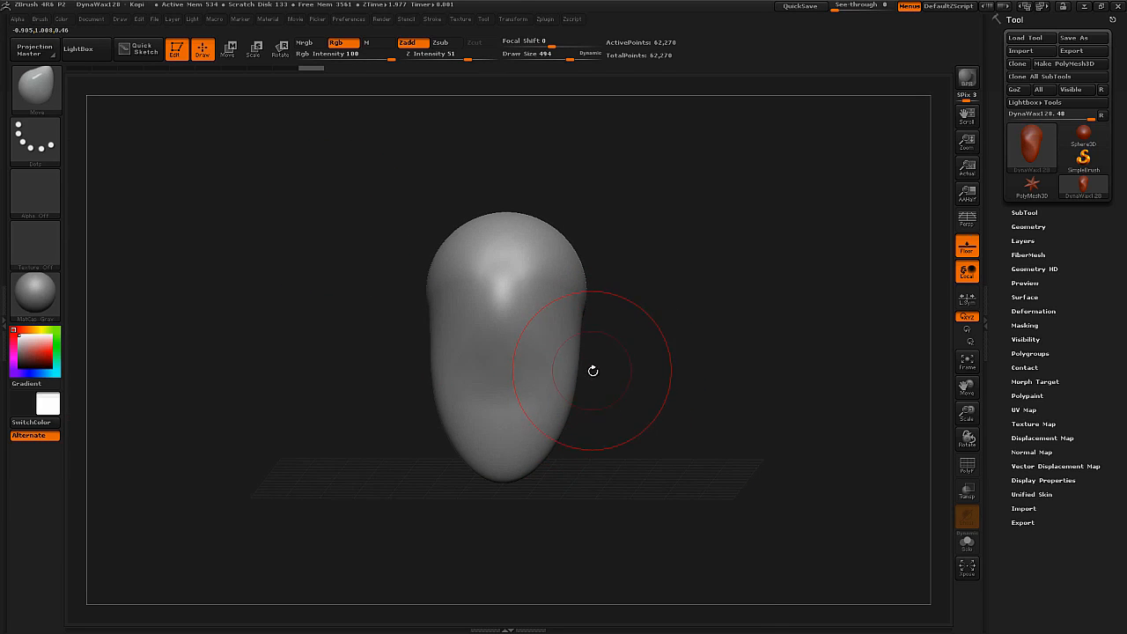
Turn on perspective and hide the floor grid.
{"action": "left_click", "coordinate": [966, 219]}
{"action": "left_click", "coordinate": [967, 250]}
{"action": "mouse_move", "coordinate": [493, 352]}
{"action": "left_mouse_down"}
{"action": "mouse_move", "coordinate": [414, 363]}
{"action": "mouse_move", "coordinate": [520, 378]}
{"action": "mouse_move", "coordinate": [523, 390]}
{"action": "mouse_move", "coordinate": [555, 356]}
{"action": "mouse_move", "coordinate": [511, 478]}
{"action": "mouse_move", "coordinate": [544, 415]}
{"action": "mouse_move", "coordinate": [538, 400]}
{"action": "left_mouse_up"}
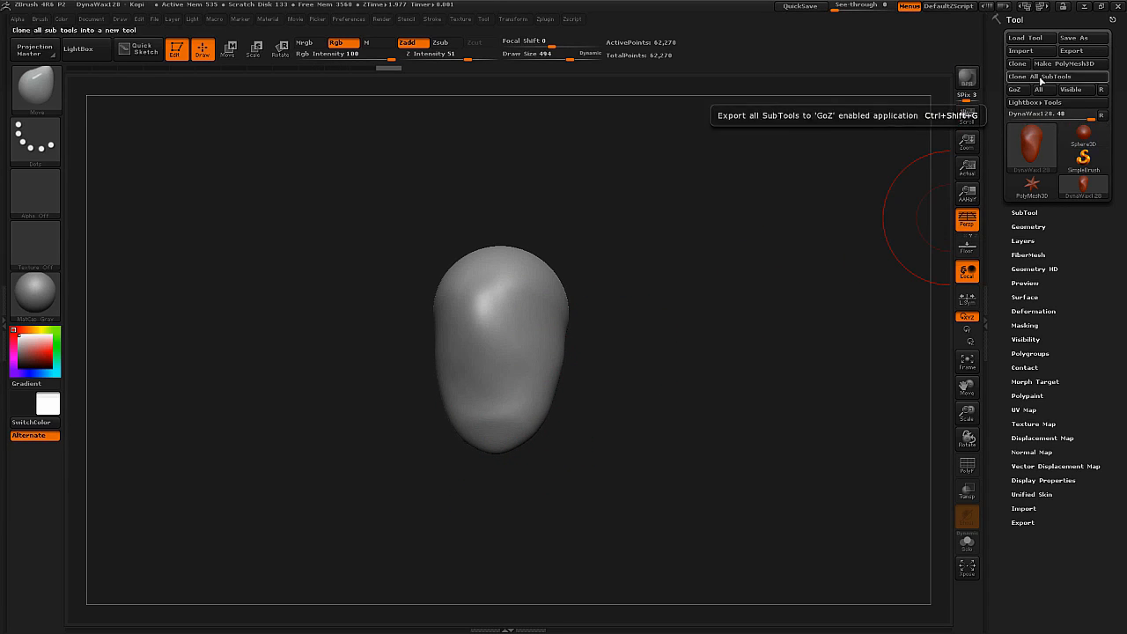
{"action": "left_click_drag", "start_coordinate": [528, 364], "coordinate": [459, 309]}
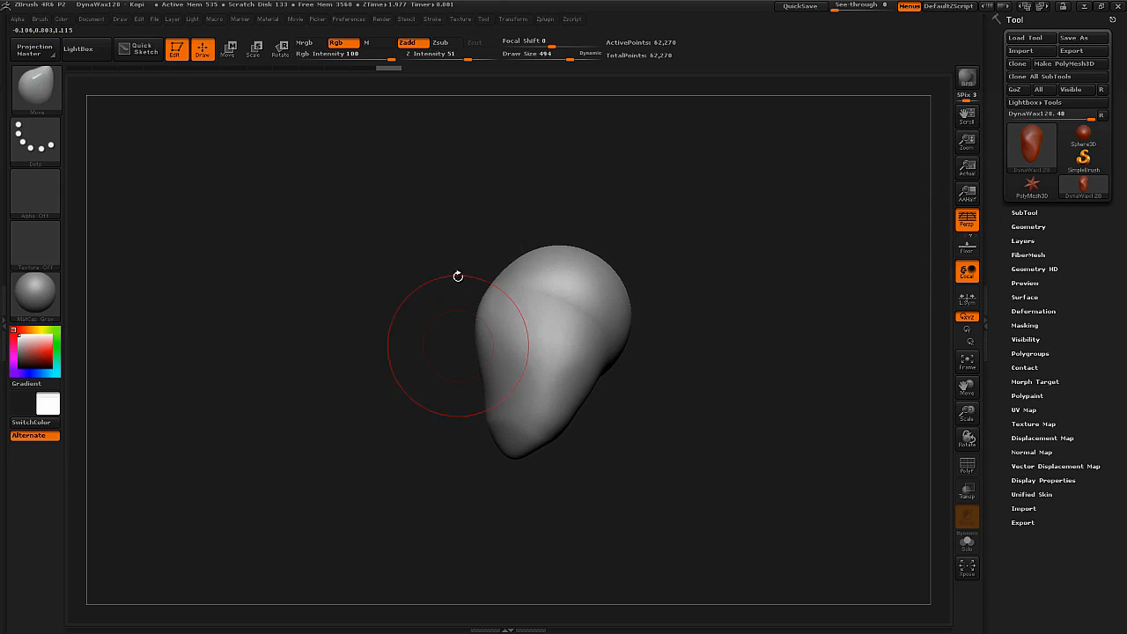
{"action": "key", "text": "comma"}
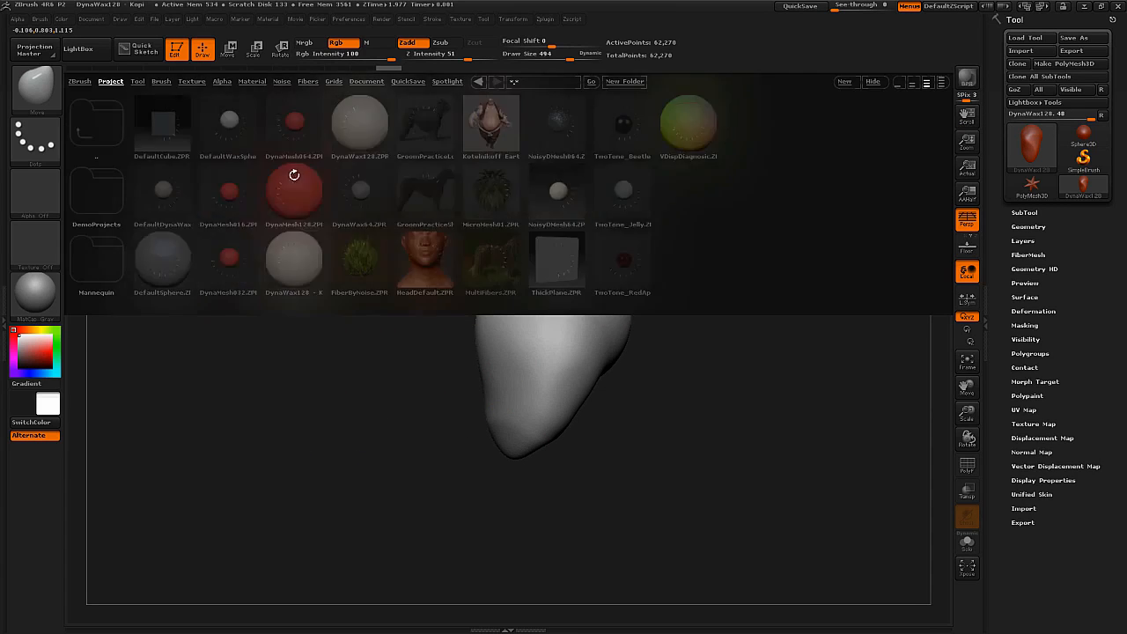
{"action": "key", "text": "comma"}
Refine the head form's face and chin area with the Move brush at draw size 232.
{"action": "right_click_drag", "start_coordinate": [510, 405], "coordinate": [594, 387]}
{"action": "right_click_drag", "start_coordinate": [585, 345], "coordinate": [636, 375]}
{"action": "key", "text": "s"}
{"action": "left_click_drag", "start_coordinate": [626, 384], "coordinate": [616, 385]}
{"action": "right_click_drag", "start_coordinate": [617, 384], "coordinate": [677, 373]}
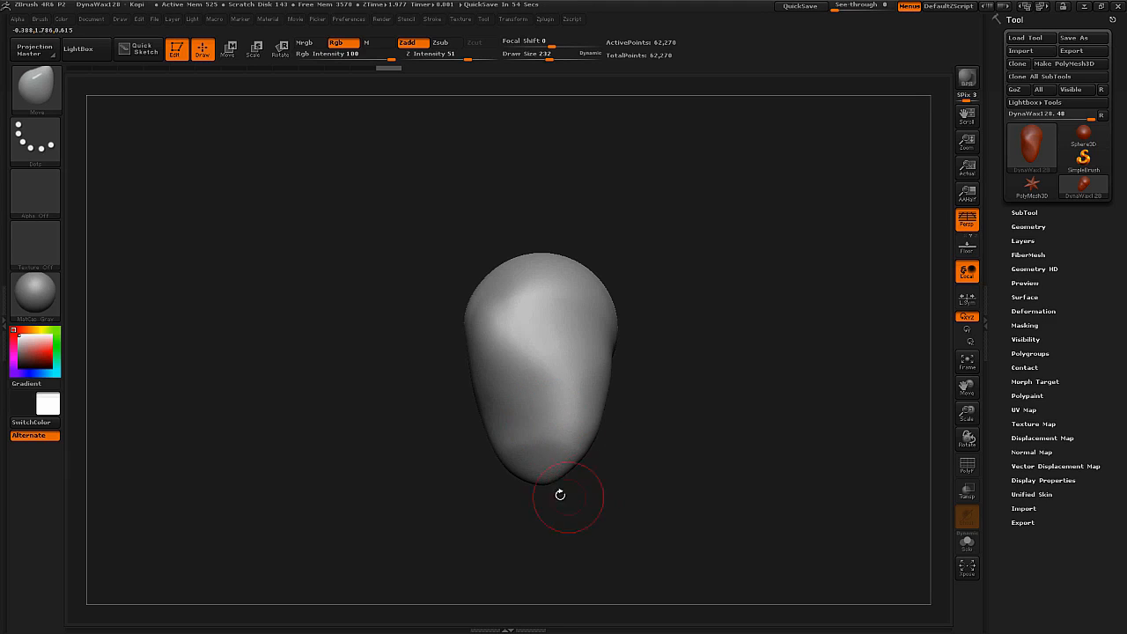
{"action": "mouse_move", "coordinate": [599, 477]}
{"action": "left_mouse_down"}
{"action": "mouse_move", "coordinate": [548, 465]}
{"action": "mouse_move", "coordinate": [569, 447]}
{"action": "mouse_move", "coordinate": [552, 451]}
{"action": "left_mouse_up"}
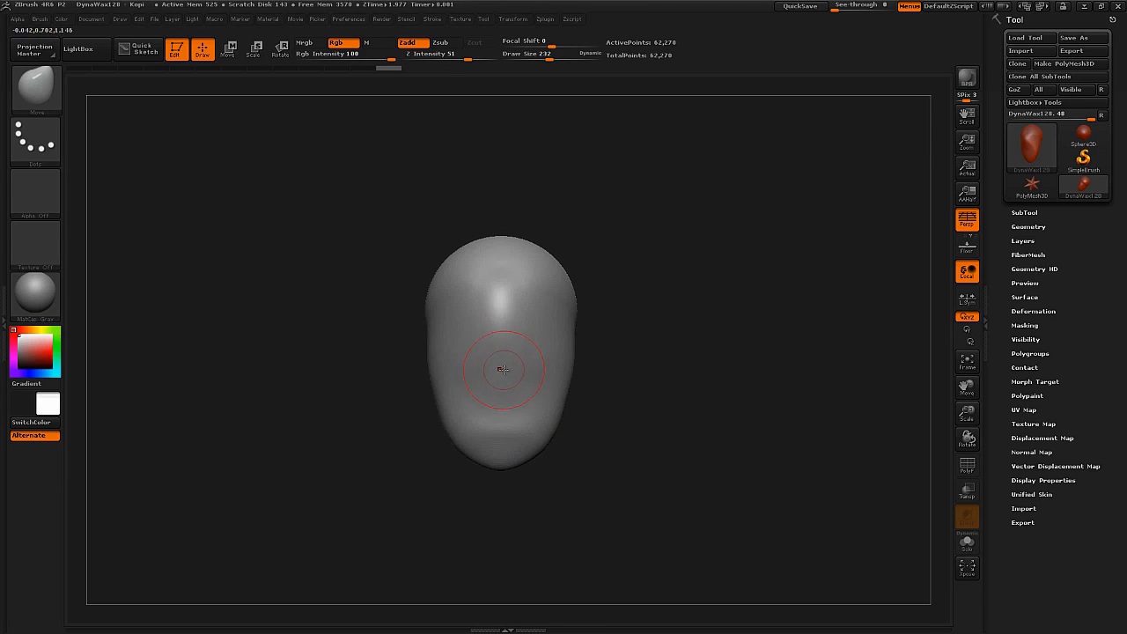
{"action": "right_click_drag", "start_coordinate": [501, 370], "coordinate": [474, 370]}
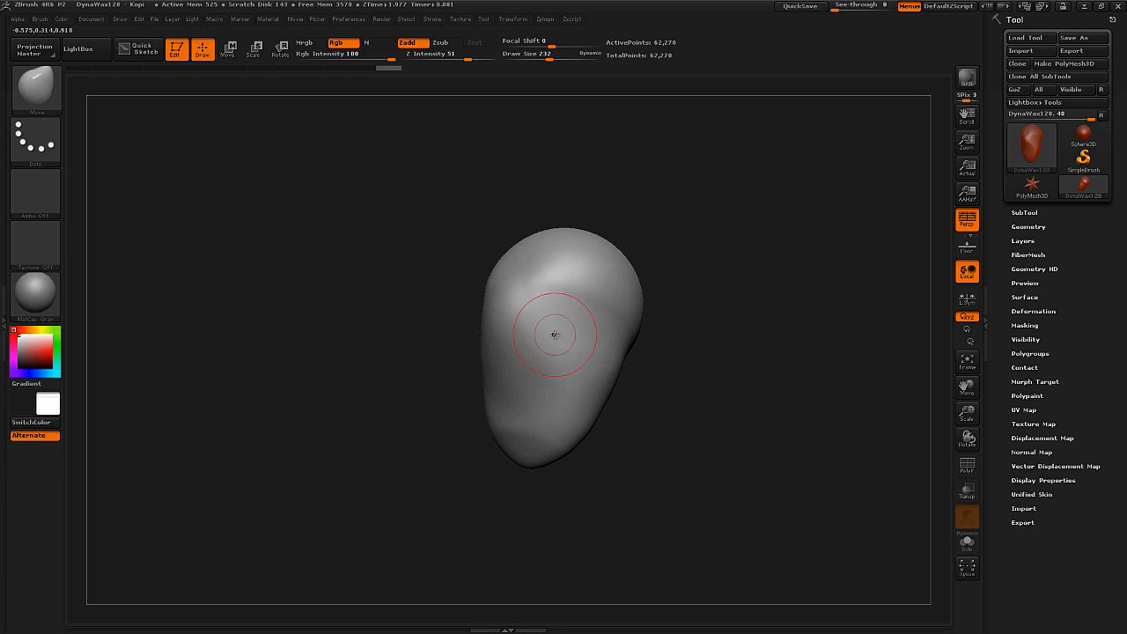
Reshape the skull's side profile and back with the Move brush.
{"action": "key", "text": "s"}
{"action": "left_click_drag", "start_coordinate": [556, 347], "coordinate": [548, 346]}
{"action": "mouse_move", "coordinate": [575, 352]}
{"action": "right_mouse_down"}
{"action": "mouse_move", "coordinate": [618, 350]}
{"action": "mouse_move", "coordinate": [667, 407]}
{"action": "mouse_move", "coordinate": [703, 319]}
{"action": "right_mouse_up"}
{"action": "key", "text": "s"}
{"action": "mouse_move", "coordinate": [672, 366]}
{"action": "left_mouse_down"}
{"action": "mouse_move", "coordinate": [720, 362]}
{"action": "mouse_move", "coordinate": [691, 422]}
{"action": "mouse_move", "coordinate": [741, 403]}
{"action": "left_mouse_up"}
{"action": "left_click_drag", "start_coordinate": [707, 470], "coordinate": [671, 417]}
{"action": "right_click_drag", "start_coordinate": [683, 416], "coordinate": [666, 393]}
Pull a neck downward behind the jaw with the Move brush at draw size 521 and focal shift 6.
{"action": "key", "text": "s"}
{"action": "left_click_drag", "start_coordinate": [647, 405], "coordinate": [630, 405]}
{"action": "right_click_drag", "start_coordinate": [634, 415], "coordinate": [627, 429], "text": "ctrl"}
{"action": "left_click_drag", "start_coordinate": [628, 429], "coordinate": [602, 431]}
{"action": "right_click_drag", "start_coordinate": [645, 401], "coordinate": [669, 388]}
{"action": "mouse_move", "coordinate": [671, 391]}
{"action": "left_mouse_down"}
{"action": "mouse_move", "coordinate": [699, 408]}
{"action": "mouse_move", "coordinate": [714, 460]}
{"action": "left_mouse_up"}
{"action": "mouse_move", "coordinate": [714, 465]}
{"action": "right_mouse_down"}
{"action": "mouse_move", "coordinate": [704, 418]}
{"action": "mouse_move", "coordinate": [712, 425]}
{"action": "right_mouse_up"}
{"action": "mouse_move", "coordinate": [685, 498]}
{"action": "left_mouse_down"}
{"action": "mouse_move", "coordinate": [704, 528]}
{"action": "mouse_move", "coordinate": [683, 548]}
{"action": "left_mouse_up"}
{"action": "mouse_move", "coordinate": [691, 529]}
{"action": "right_mouse_down"}
{"action": "mouse_move", "coordinate": [704, 480]}
{"action": "mouse_move", "coordinate": [683, 487]}
{"action": "right_mouse_up"}
{"action": "left_click_drag", "start_coordinate": [691, 509], "coordinate": [722, 508]}
{"action": "left_click_drag", "start_coordinate": [689, 553], "coordinate": [699, 530]}
{"action": "right_click_drag", "start_coordinate": [704, 528], "coordinate": [739, 503]}
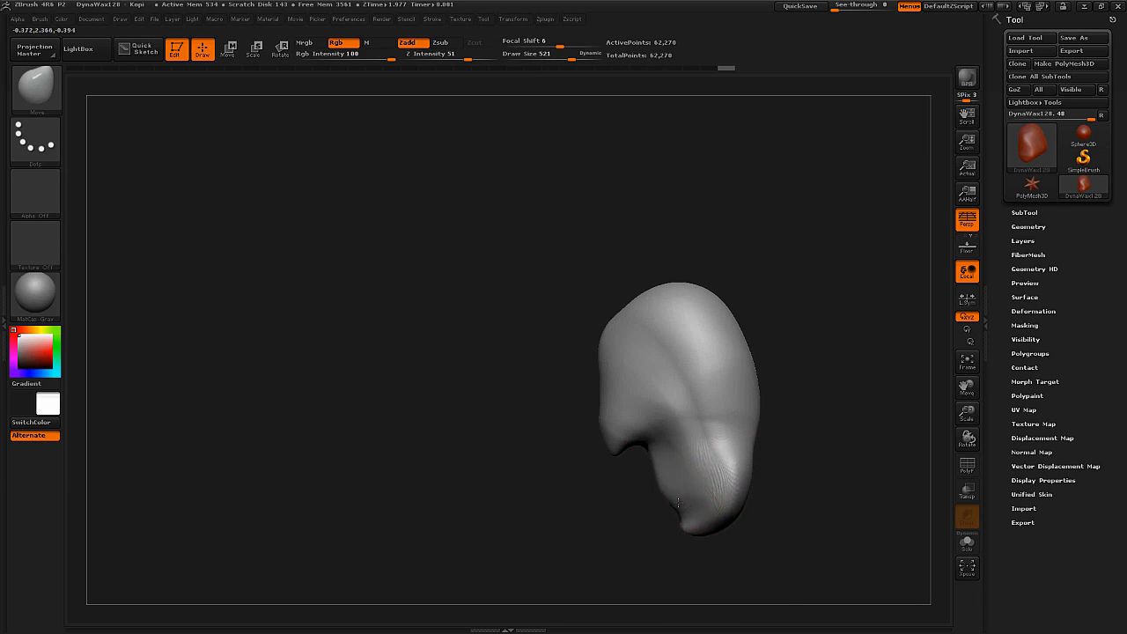
Lengthen and reshape the lower end of the neck with the Move brush.
{"action": "key", "text": "s"}
{"action": "left_click_drag", "start_coordinate": [697, 519], "coordinate": [682, 516]}
{"action": "mouse_move", "coordinate": [688, 476]}
{"action": "right_mouse_down"}
{"action": "mouse_move", "coordinate": [674, 516]}
{"action": "mouse_move", "coordinate": [686, 501]}
{"action": "right_mouse_up"}
{"action": "mouse_move", "coordinate": [693, 500]}
{"action": "left_mouse_down"}
{"action": "mouse_move", "coordinate": [759, 506]}
{"action": "mouse_move", "coordinate": [764, 494]}
{"action": "left_mouse_up"}
{"action": "right_click_drag", "start_coordinate": [764, 496], "coordinate": [735, 509]}
{"action": "left_click_drag", "start_coordinate": [743, 514], "coordinate": [746, 528]}
{"action": "left_click_drag", "start_coordinate": [738, 462], "coordinate": [746, 459]}
{"action": "left_click_drag", "start_coordinate": [727, 429], "coordinate": [734, 422]}
Pull the back of the neck outward and adjust the forehead and face profile with the Move brush.
{"action": "right_click_drag", "start_coordinate": [732, 421], "coordinate": [768, 422]}
{"action": "left_click_drag", "start_coordinate": [764, 418], "coordinate": [750, 412]}
{"action": "right_click_drag", "start_coordinate": [747, 409], "coordinate": [749, 400]}
{"action": "left_click_drag", "start_coordinate": [748, 399], "coordinate": [741, 396], "text": "shift"}
{"action": "right_click_drag", "start_coordinate": [736, 396], "coordinate": [704, 353], "text": "alt"}
{"action": "left_click_drag", "start_coordinate": [602, 350], "coordinate": [587, 326]}
{"action": "left_click_drag", "start_coordinate": [588, 321], "coordinate": [601, 309]}
{"action": "left_click_drag", "start_coordinate": [589, 417], "coordinate": [596, 399]}
Adjust the jaw and chin area with the Move brush at draw size 355.
{"action": "key", "text": "s"}
{"action": "right_click_drag", "start_coordinate": [598, 398], "coordinate": [620, 381]}
{"action": "left_click_drag", "start_coordinate": [617, 389], "coordinate": [614, 402]}
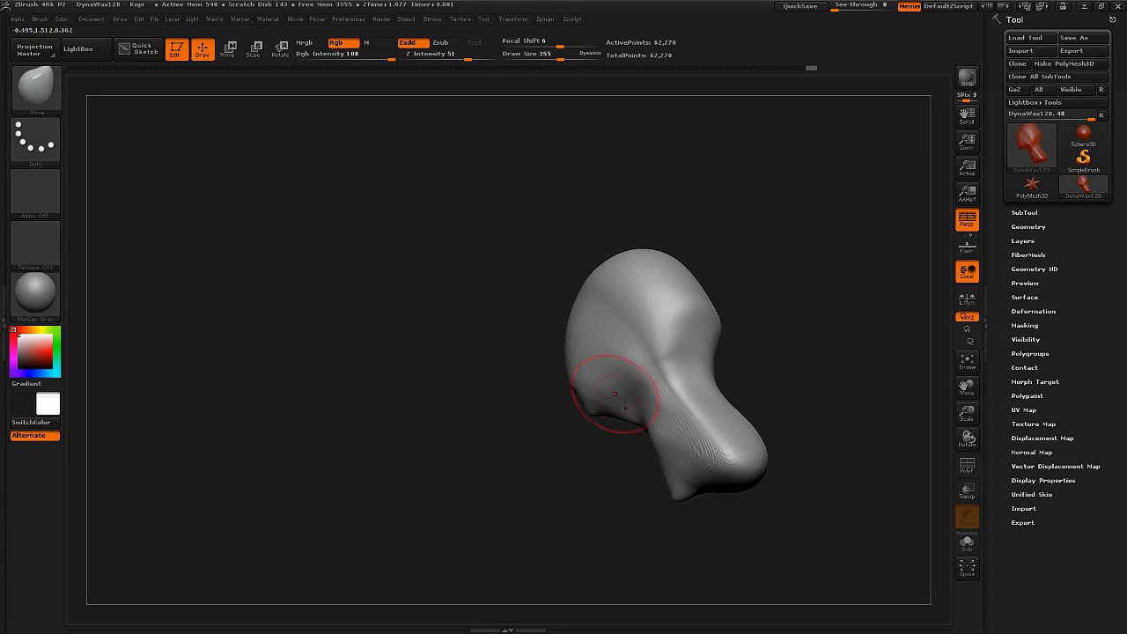
{"action": "right_click_drag", "start_coordinate": [611, 395], "coordinate": [619, 405]}
{"action": "left_click_drag", "start_coordinate": [616, 405], "coordinate": [614, 410]}
Reshape the nape and widen the base of the neck with the Move brush at draw size 568.
{"action": "key", "text": "s"}
{"action": "left_click_drag", "start_coordinate": [661, 379], "coordinate": [676, 380]}
{"action": "left_click_drag", "start_coordinate": [684, 390], "coordinate": [696, 407]}
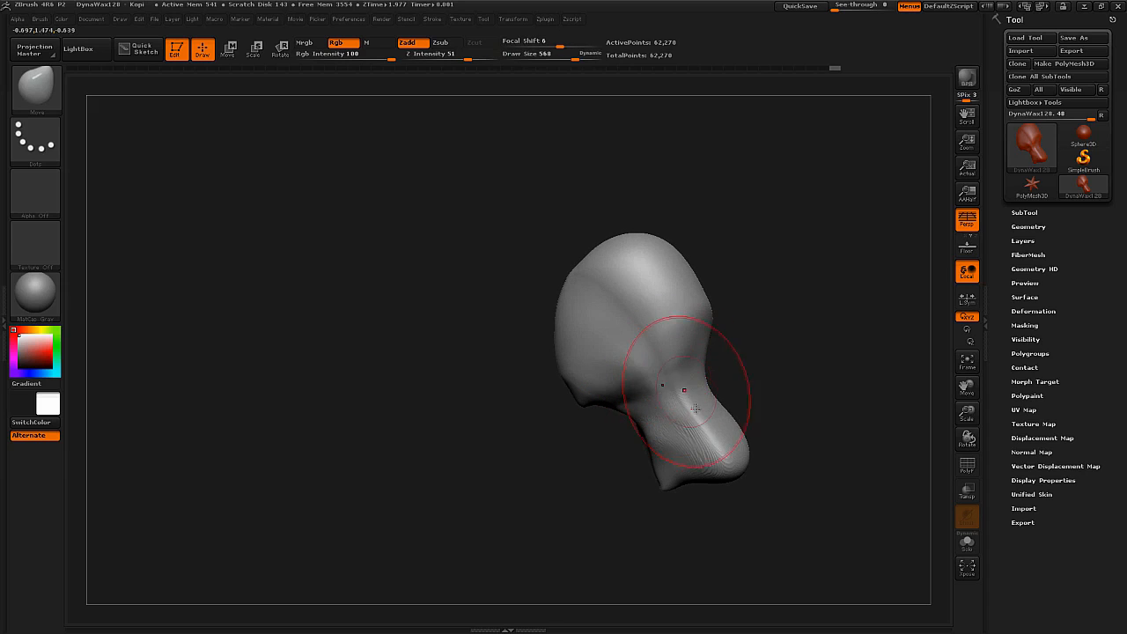
{"action": "left_click_drag", "start_coordinate": [705, 464], "coordinate": [707, 470]}
{"action": "right_click_drag", "start_coordinate": [707, 470], "coordinate": [667, 481]}
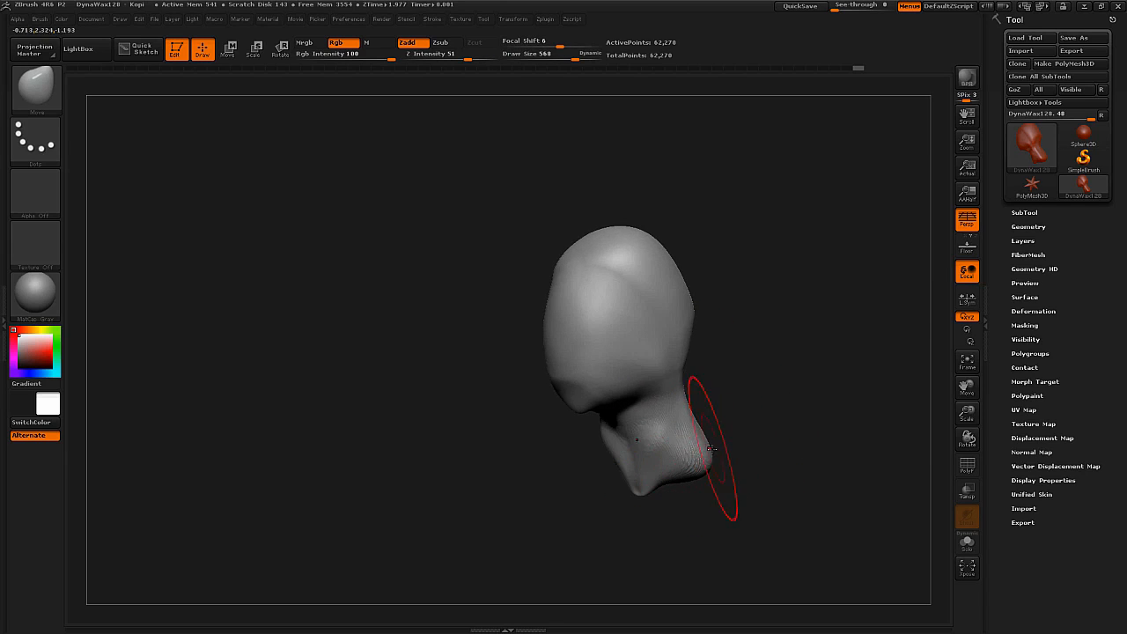
{"action": "right_click_drag", "start_coordinate": [712, 448], "coordinate": [716, 437]}
Rebuild the DynaMesh topology and smooth out the stretched surface of the neck.
{"action": "key", "text": "shift+f"}
{"action": "key", "text": "shift+f"}
{"action": "left_click_drag", "start_coordinate": [785, 394], "coordinate": [752, 444], "text": "ctrl"}
{"action": "key", "text": "shift"}
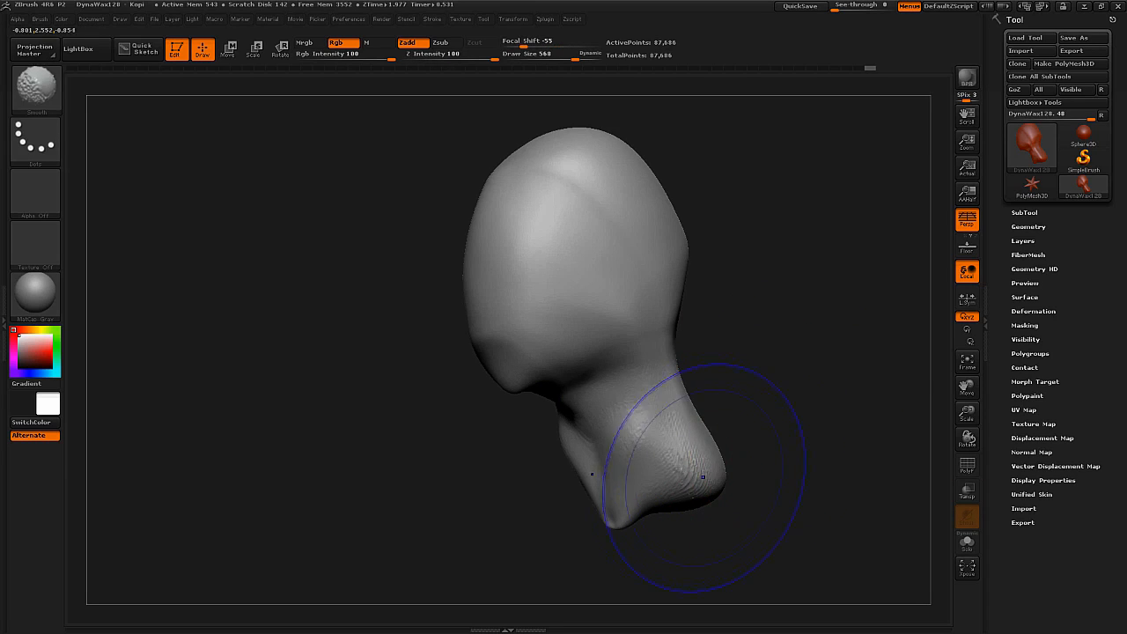
{"action": "left_click_drag", "start_coordinate": [661, 411], "coordinate": [662, 419], "text": "shift"}
{"action": "right_click_drag", "start_coordinate": [613, 430], "coordinate": [653, 457]}
Round out the base of the neck with the Move brush at draw size 568.
{"action": "left_click_drag", "start_coordinate": [592, 532], "coordinate": [595, 546]}
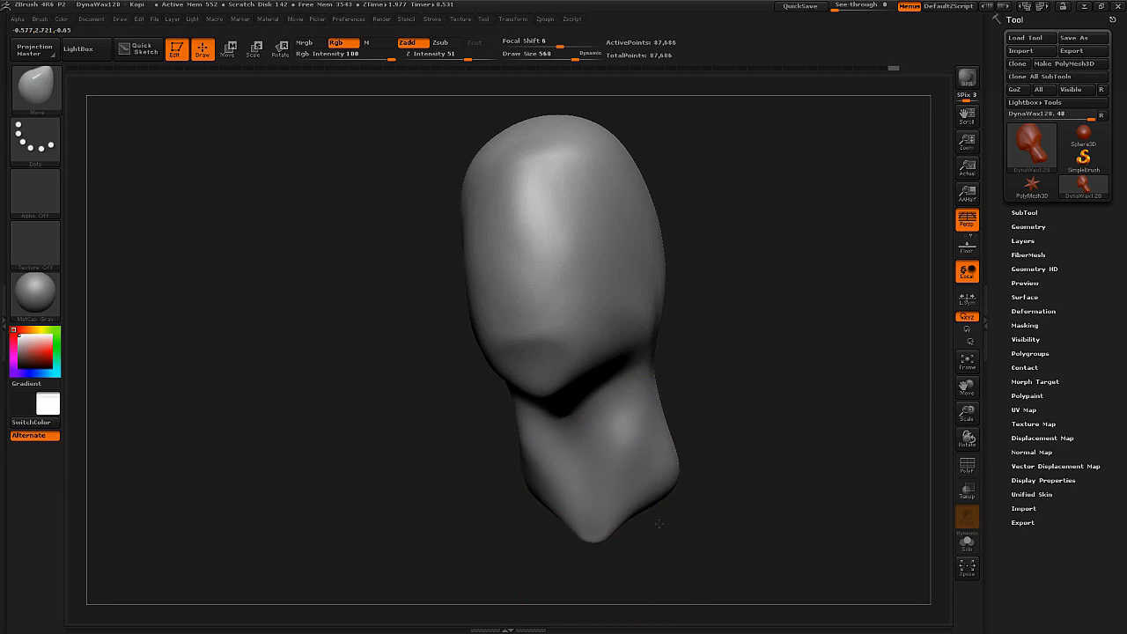
{"action": "left_click_drag", "start_coordinate": [631, 505], "coordinate": [639, 520]}
{"action": "right_click_drag", "start_coordinate": [632, 490], "coordinate": [635, 451]}
{"action": "mouse_move", "coordinate": [635, 450]}
{"action": "right_mouse_down"}
{"action": "mouse_move", "coordinate": [621, 444]}
{"action": "mouse_move", "coordinate": [634, 428]}
{"action": "mouse_move", "coordinate": [620, 412]}
{"action": "mouse_move", "coordinate": [685, 384]}
{"action": "mouse_move", "coordinate": [654, 333]}
{"action": "right_mouse_up"}
Switch to the ClayBuildup brush and set its alpha to Alpha Off.
{"action": "key", "text": "b"}
{"action": "key", "text": "c"}
{"action": "key", "text": "b"}
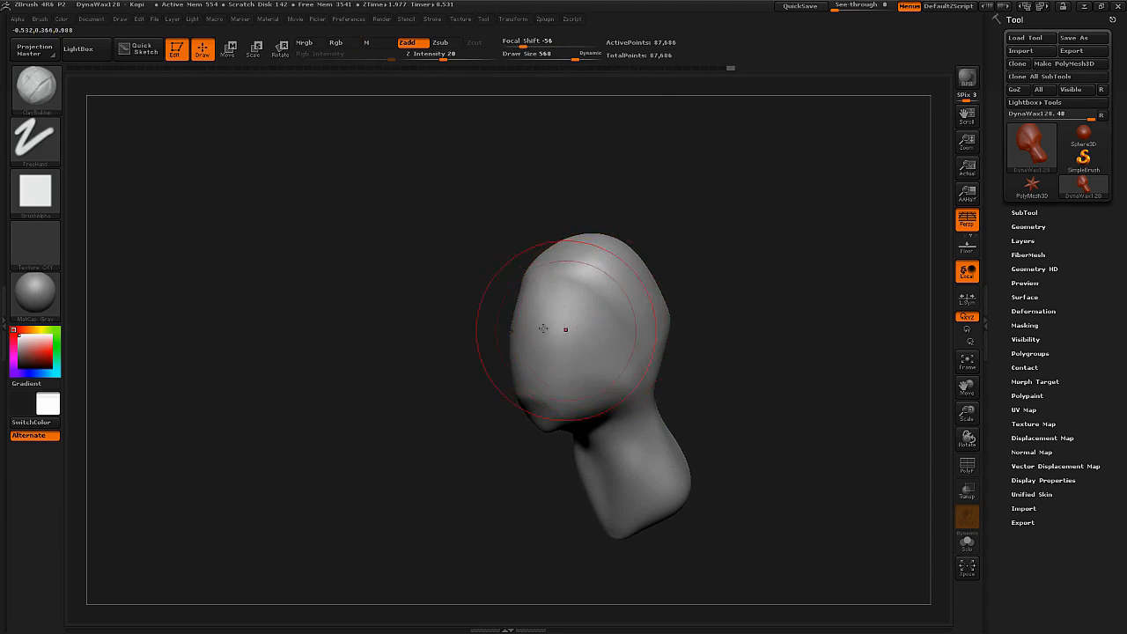
{"action": "left_click", "coordinate": [39, 199]}
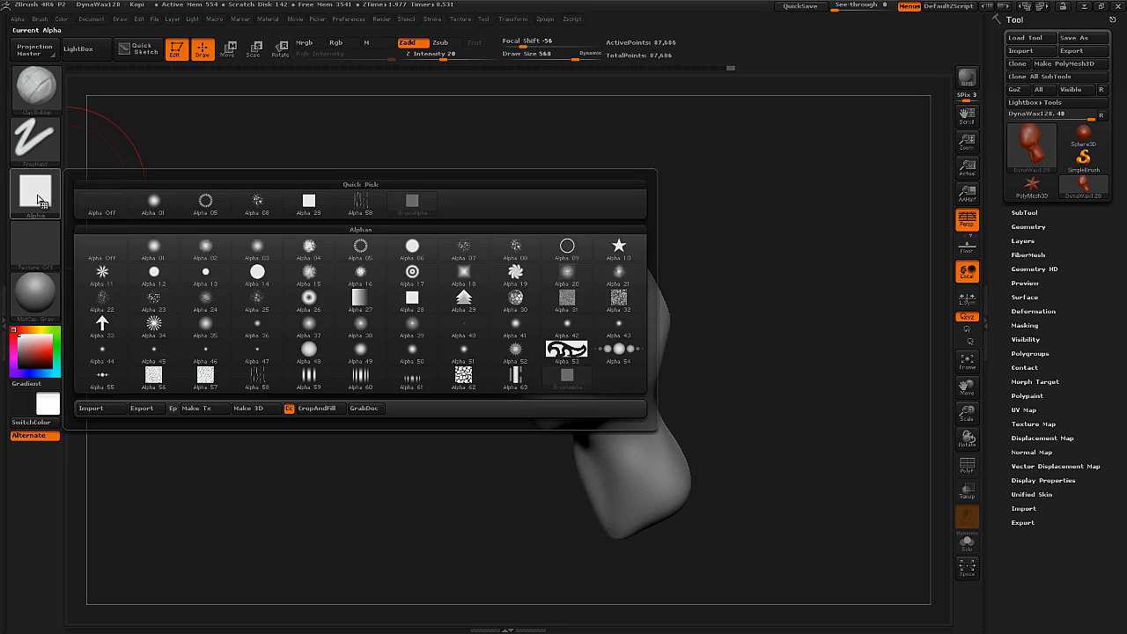
{"action": "left_click", "coordinate": [105, 251]}
Carve the eye sockets and build up the brows and nose with ClayBuildup at draw size 97.
{"action": "right_click_drag", "start_coordinate": [596, 334], "coordinate": [574, 319]}
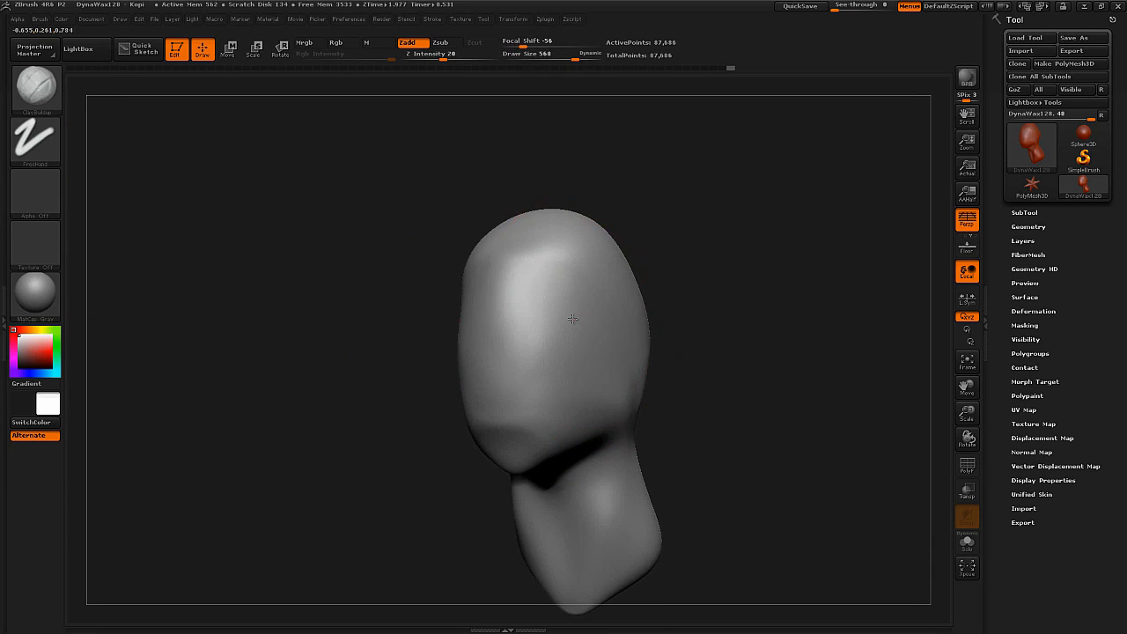
{"action": "key", "text": "s"}
{"action": "mouse_move", "coordinate": [564, 318]}
{"action": "left_mouse_down"}
{"action": "mouse_move", "coordinate": [511, 320]}
{"action": "mouse_move", "coordinate": [532, 325]}
{"action": "left_mouse_up"}
{"action": "right_click_drag", "start_coordinate": [564, 342], "coordinate": [576, 329]}
{"action": "key", "text": "s"}
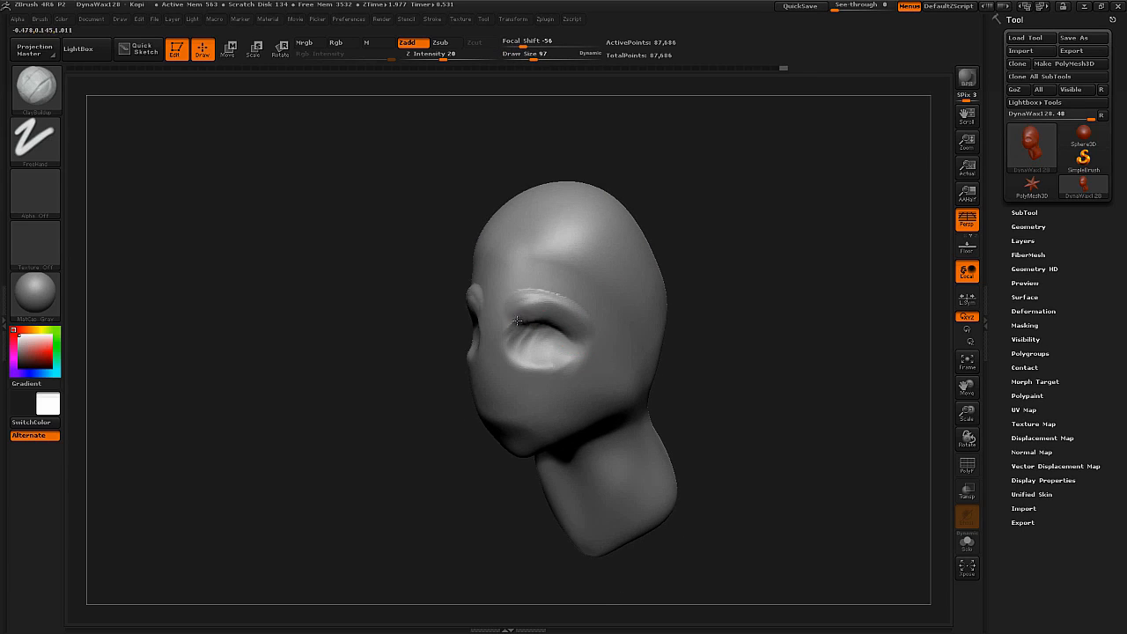
{"action": "mouse_move", "coordinate": [531, 320]}
{"action": "right_mouse_down"}
{"action": "mouse_move", "coordinate": [564, 244]}
{"action": "mouse_move", "coordinate": [576, 350]}
{"action": "mouse_move", "coordinate": [473, 370]}
{"action": "mouse_move", "coordinate": [508, 370]}
{"action": "mouse_move", "coordinate": [493, 374]}
{"action": "mouse_move", "coordinate": [561, 393]}
{"action": "mouse_move", "coordinate": [619, 342]}
{"action": "right_mouse_up"}
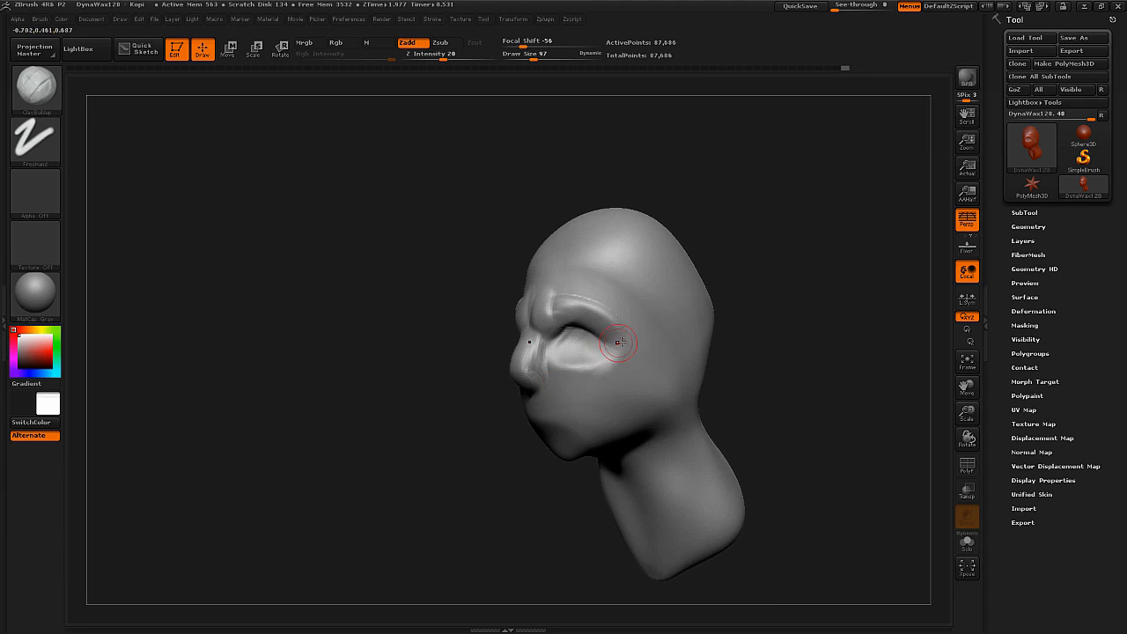
{"action": "mouse_move", "coordinate": [570, 379]}
{"action": "right_mouse_down"}
{"action": "mouse_move", "coordinate": [619, 369]}
{"action": "mouse_move", "coordinate": [637, 396]}
{"action": "mouse_move", "coordinate": [590, 356]}
{"action": "mouse_move", "coordinate": [568, 387]}
{"action": "mouse_move", "coordinate": [600, 345]}
{"action": "mouse_move", "coordinate": [585, 360]}
{"action": "right_mouse_up"}
Build up the cheekbones and outline the temples with ClayBuildup at draw size 101.
{"action": "key", "text": "space"}
{"action": "left_click", "coordinate": [579, 360]}
{"action": "key", "text": "s"}
{"action": "left_click_drag", "start_coordinate": [585, 360], "coordinate": [605, 356]}
{"action": "key", "text": "s"}
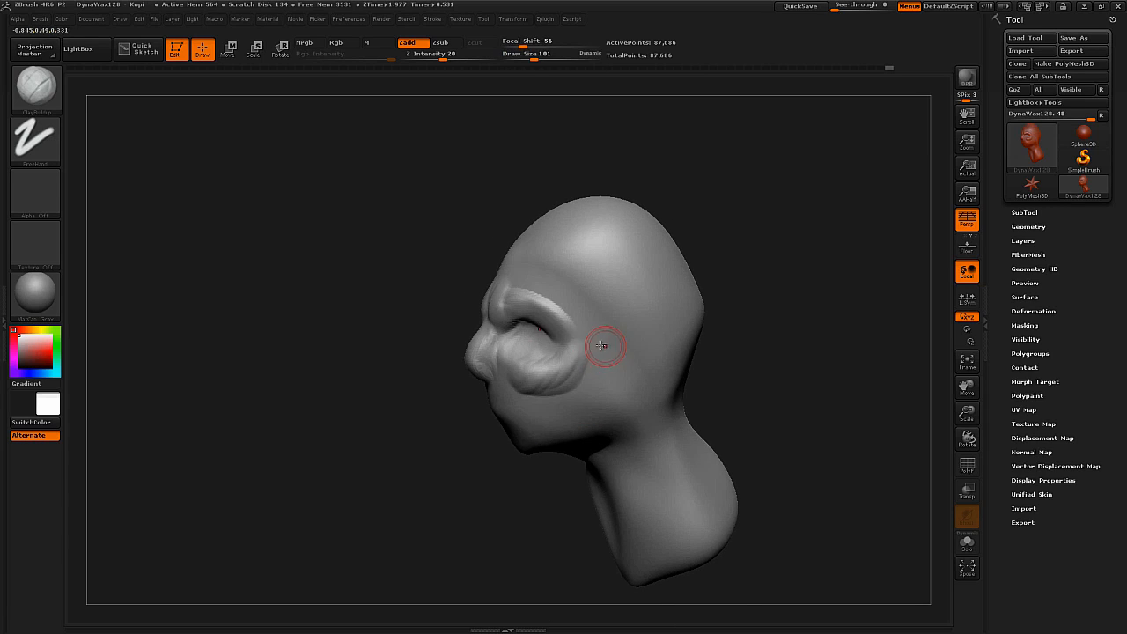
{"action": "right_click_drag", "start_coordinate": [553, 377], "coordinate": [558, 360]}
{"action": "mouse_move", "coordinate": [604, 317]}
{"action": "left_mouse_down"}
{"action": "mouse_move", "coordinate": [577, 269]}
{"action": "mouse_move", "coordinate": [600, 305]}
{"action": "mouse_move", "coordinate": [608, 298]}
{"action": "left_mouse_up"}
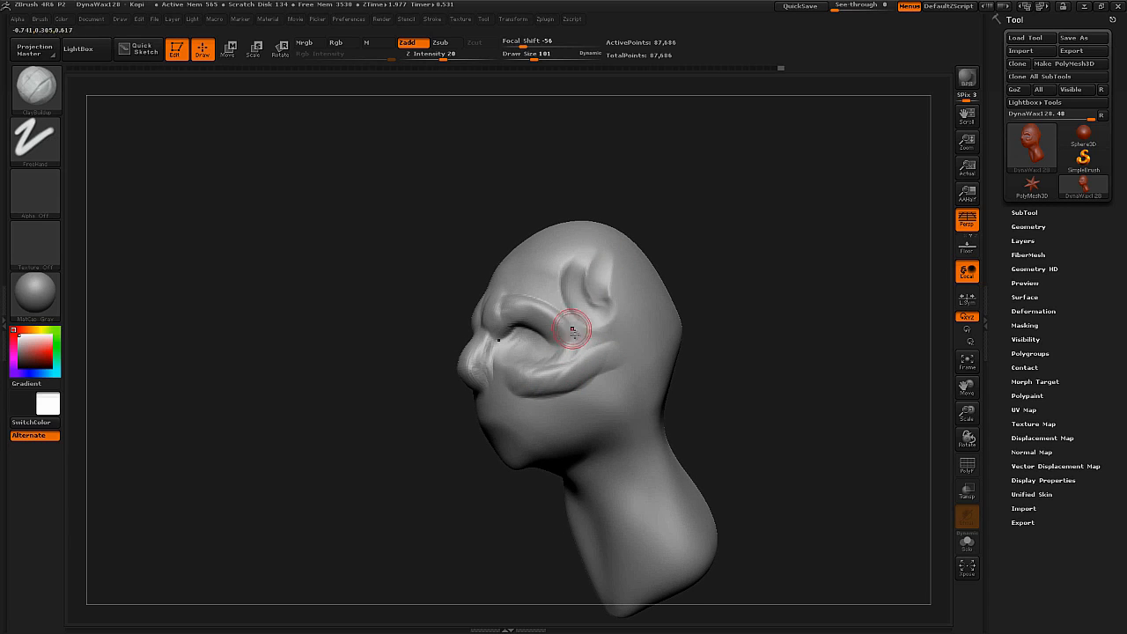
Build up the forehead edge and jawline, and sculpt the mouth with ClayBuildup at draw size 75.
{"action": "right_click_drag", "start_coordinate": [545, 288], "coordinate": [630, 314]}
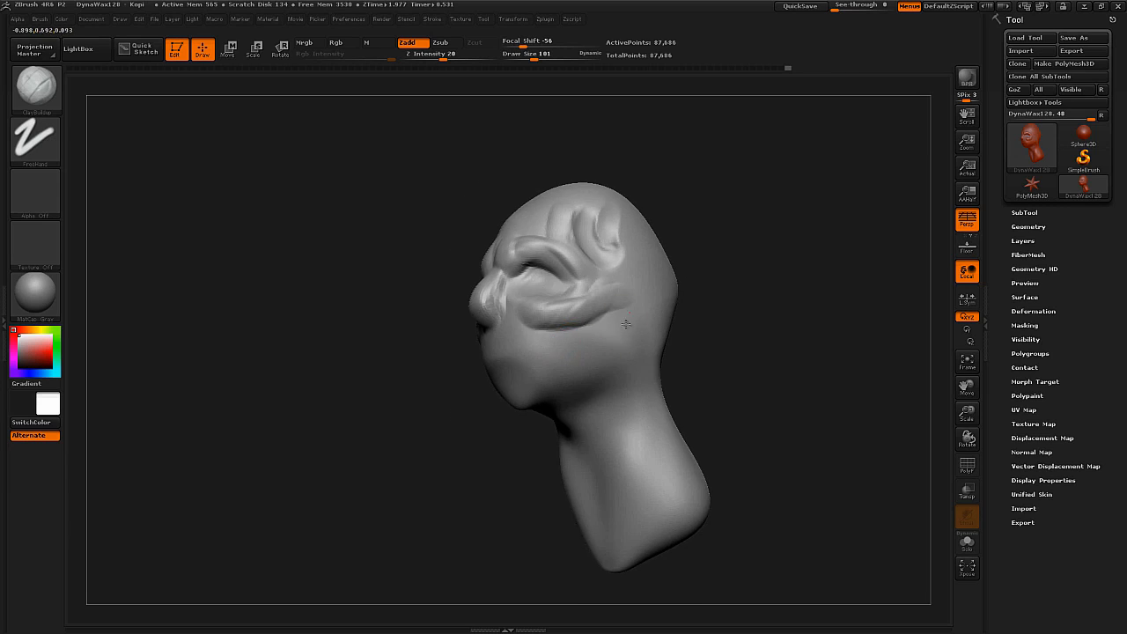
{"action": "mouse_move", "coordinate": [494, 393]}
{"action": "right_mouse_down"}
{"action": "mouse_move", "coordinate": [519, 348]}
{"action": "mouse_move", "coordinate": [563, 346]}
{"action": "right_mouse_up"}
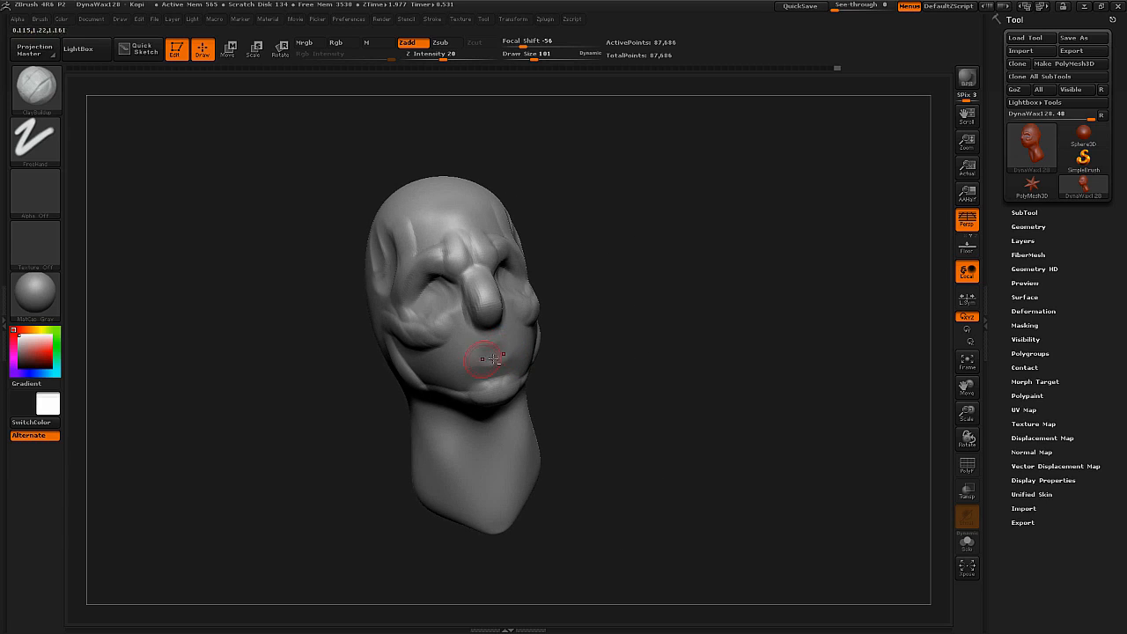
{"action": "key", "text": "bracketleft"}
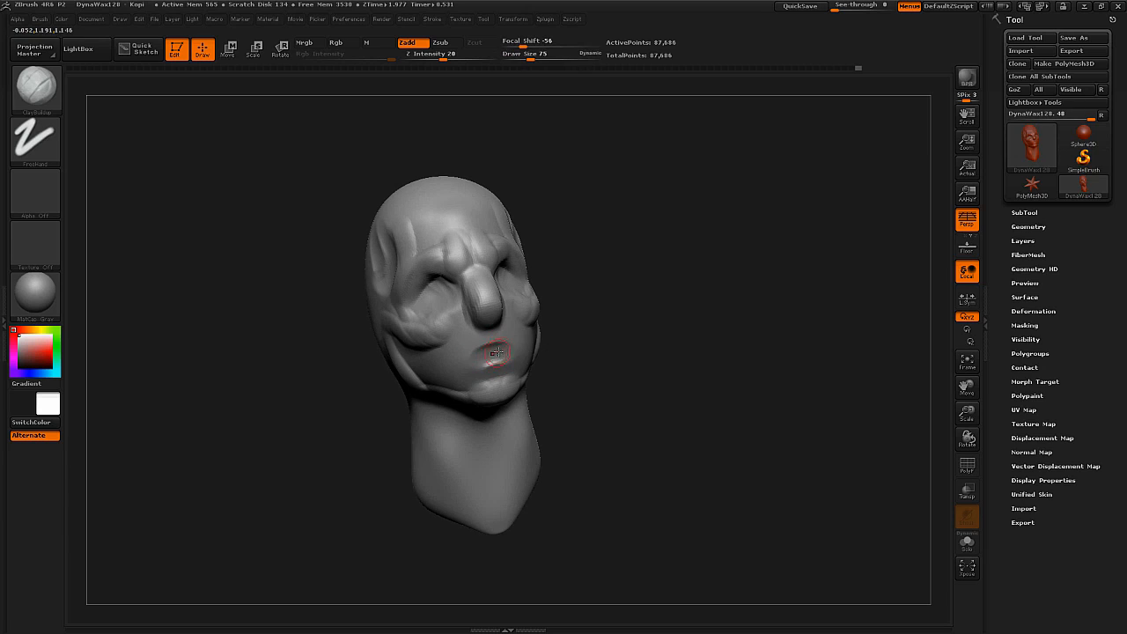
{"action": "mouse_move", "coordinate": [507, 353]}
{"action": "right_mouse_down"}
{"action": "mouse_move", "coordinate": [523, 352]}
{"action": "mouse_move", "coordinate": [465, 352]}
{"action": "mouse_move", "coordinate": [511, 320]}
{"action": "mouse_move", "coordinate": [540, 340]}
{"action": "mouse_move", "coordinate": [640, 322]}
{"action": "right_mouse_up"}
Build up the back of the skull and the nape with ClayBuildup at draw size 378.
{"action": "key", "text": "s"}
{"action": "left_click_drag", "start_coordinate": [639, 323], "coordinate": [652, 326]}
{"action": "right_click_drag", "start_coordinate": [651, 326], "coordinate": [599, 325]}
{"action": "key", "text": "s"}
{"action": "left_click_drag", "start_coordinate": [599, 325], "coordinate": [622, 324]}
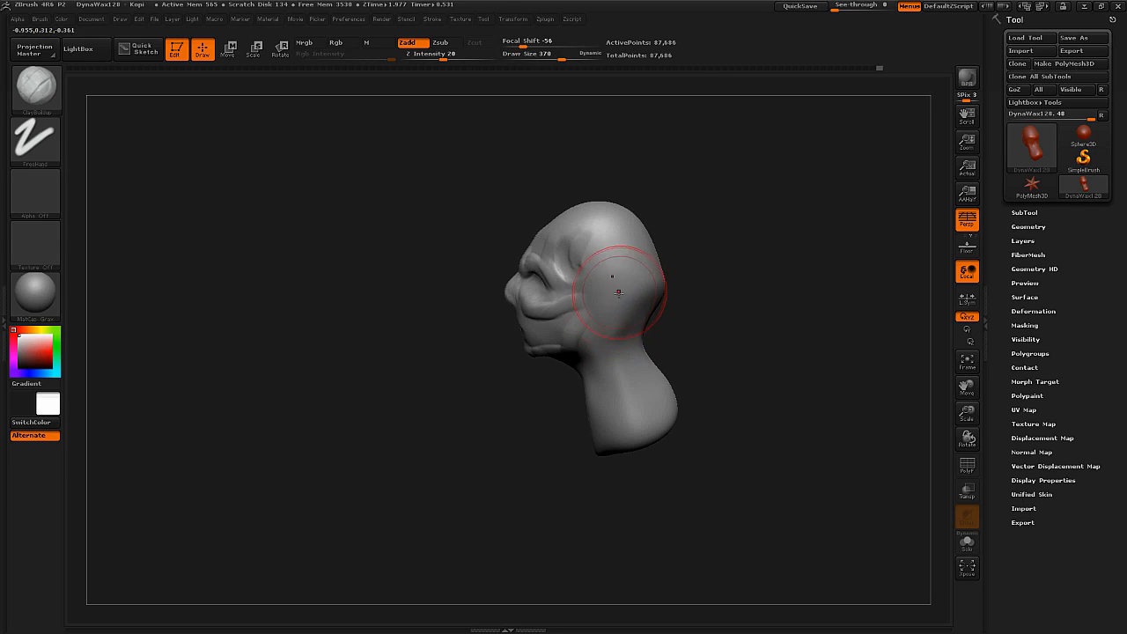
{"action": "right_click_drag", "start_coordinate": [627, 331], "coordinate": [672, 300]}
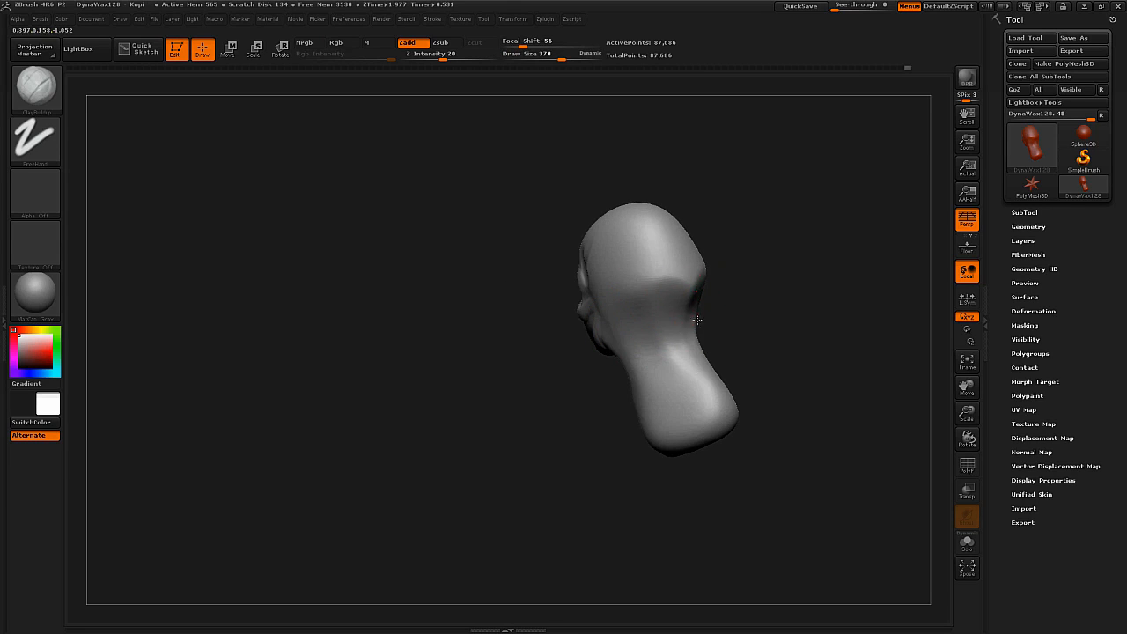
{"action": "mouse_move", "coordinate": [639, 274]}
{"action": "right_mouse_down"}
{"action": "mouse_move", "coordinate": [654, 258]}
{"action": "mouse_move", "coordinate": [705, 276]}
{"action": "right_mouse_up"}
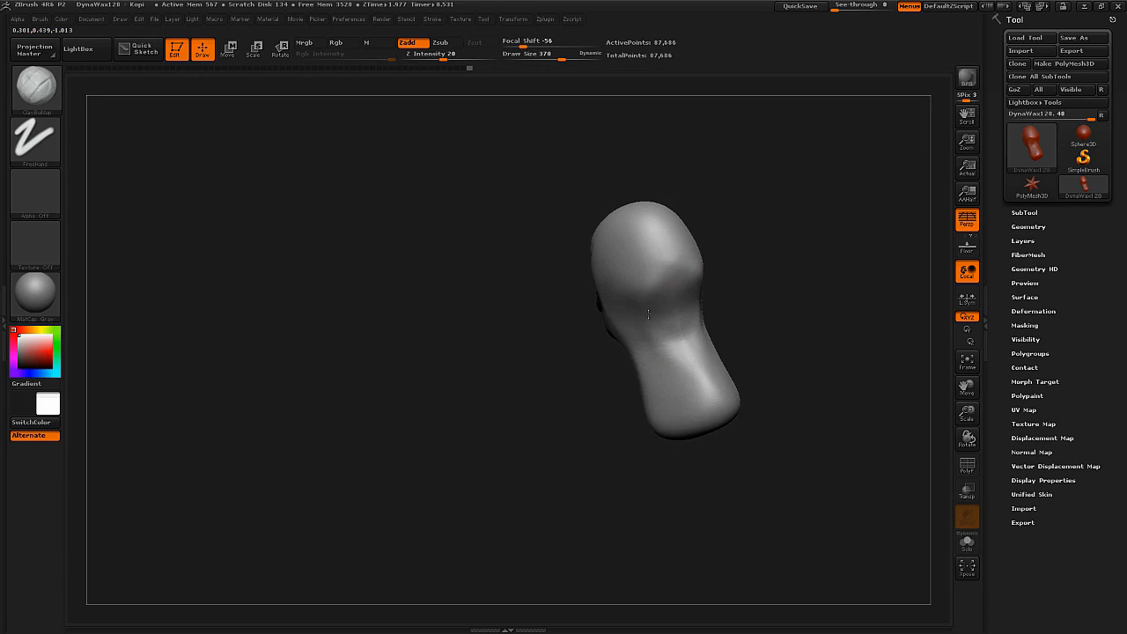
{"action": "mouse_move", "coordinate": [651, 244]}
{"action": "right_mouse_down"}
{"action": "mouse_move", "coordinate": [695, 287]}
{"action": "mouse_move", "coordinate": [672, 297]}
{"action": "mouse_move", "coordinate": [695, 304]}
{"action": "mouse_move", "coordinate": [614, 262]}
{"action": "right_mouse_up"}
Fill out the side of the head and extend the jaw toward the ear with ClayBuildup at draw size 118.
{"action": "key", "text": "s"}
{"action": "left_click_drag", "start_coordinate": [614, 262], "coordinate": [606, 262]}
{"action": "mouse_move", "coordinate": [636, 213]}
{"action": "left_mouse_down"}
{"action": "mouse_move", "coordinate": [621, 263]}
{"action": "mouse_move", "coordinate": [605, 227]}
{"action": "left_mouse_up"}
{"action": "mouse_move", "coordinate": [605, 227]}
{"action": "right_mouse_down"}
{"action": "mouse_move", "coordinate": [638, 283]}
{"action": "mouse_move", "coordinate": [643, 347]}
{"action": "mouse_move", "coordinate": [633, 352]}
{"action": "right_mouse_up"}
{"action": "key", "text": "s"}
{"action": "left_click_drag", "start_coordinate": [632, 329], "coordinate": [610, 332]}
{"action": "right_click_drag", "start_coordinate": [610, 332], "coordinate": [574, 347]}
{"action": "right_click_drag", "start_coordinate": [625, 305], "coordinate": [635, 308], "text": "ctrl"}
Mask an oval ear shape on the side of the head and invert the mask.
{"action": "right_click", "coordinate": [635, 307]}
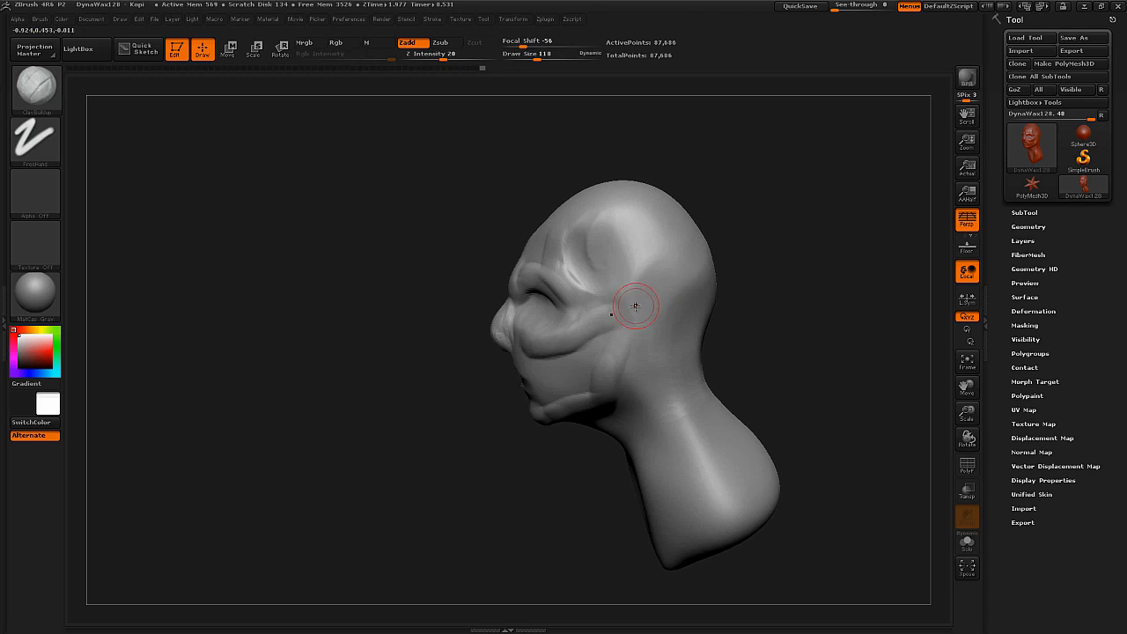
{"action": "left_click_drag", "start_coordinate": [635, 305], "coordinate": [634, 332], "text": "ctrl"}
{"action": "mouse_move", "coordinate": [649, 341]}
{"action": "right_mouse_down"}
{"action": "mouse_move", "coordinate": [707, 329]}
{"action": "mouse_move", "coordinate": [621, 331]}
{"action": "right_mouse_up"}
{"action": "left_click", "coordinate": [710, 320], "text": "ctrl"}
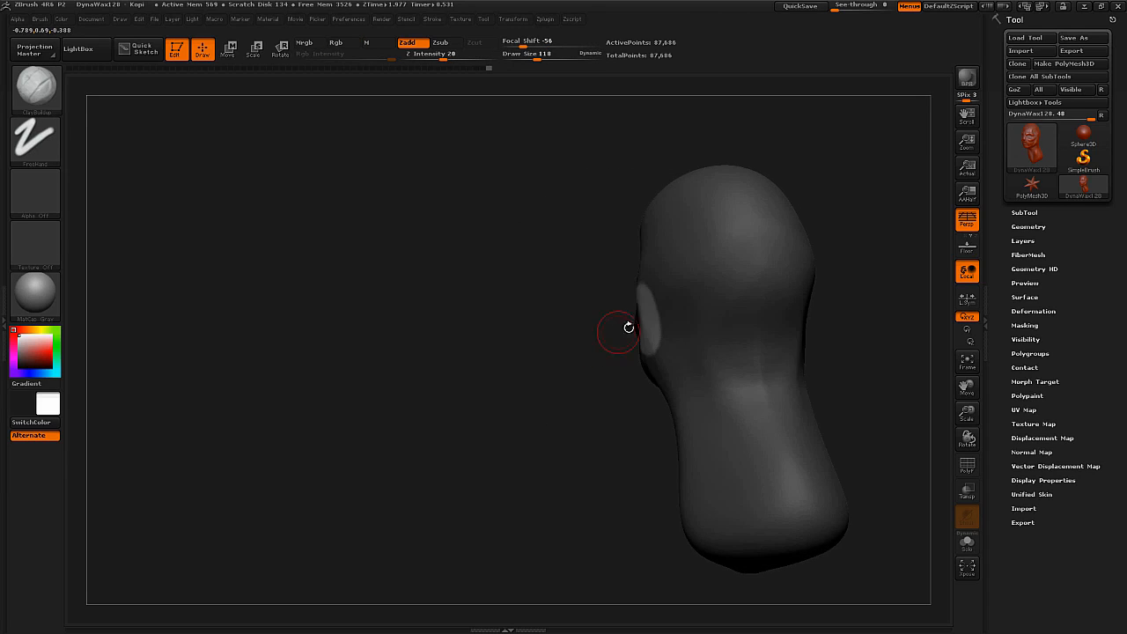
Pull the unmasked ear areas outward and backward with the Move brush, using draw size 434 for the larger adjustments.
{"action": "key", "text": "b"}
{"action": "key", "text": "m"}
{"action": "key", "text": "v"}
{"action": "key", "text": "s"}
{"action": "mouse_move", "coordinate": [652, 307]}
{"action": "left_mouse_down"}
{"action": "mouse_move", "coordinate": [692, 304]}
{"action": "mouse_move", "coordinate": [655, 322]}
{"action": "left_mouse_up"}
{"action": "right_click_drag", "start_coordinate": [636, 321], "coordinate": [747, 315]}
{"action": "left_click_drag", "start_coordinate": [644, 321], "coordinate": [627, 323]}
{"action": "right_click_drag", "start_coordinate": [624, 365], "coordinate": [583, 391]}
{"action": "key", "text": "s"}
{"action": "left_click_drag", "start_coordinate": [628, 324], "coordinate": [618, 324]}
{"action": "mouse_move", "coordinate": [618, 306]}
{"action": "right_mouse_down"}
{"action": "mouse_move", "coordinate": [642, 323]}
{"action": "mouse_move", "coordinate": [684, 315]}
{"action": "mouse_move", "coordinate": [678, 331]}
{"action": "mouse_move", "coordinate": [775, 291]}
{"action": "mouse_move", "coordinate": [780, 277]}
{"action": "mouse_move", "coordinate": [745, 289]}
{"action": "right_mouse_up"}
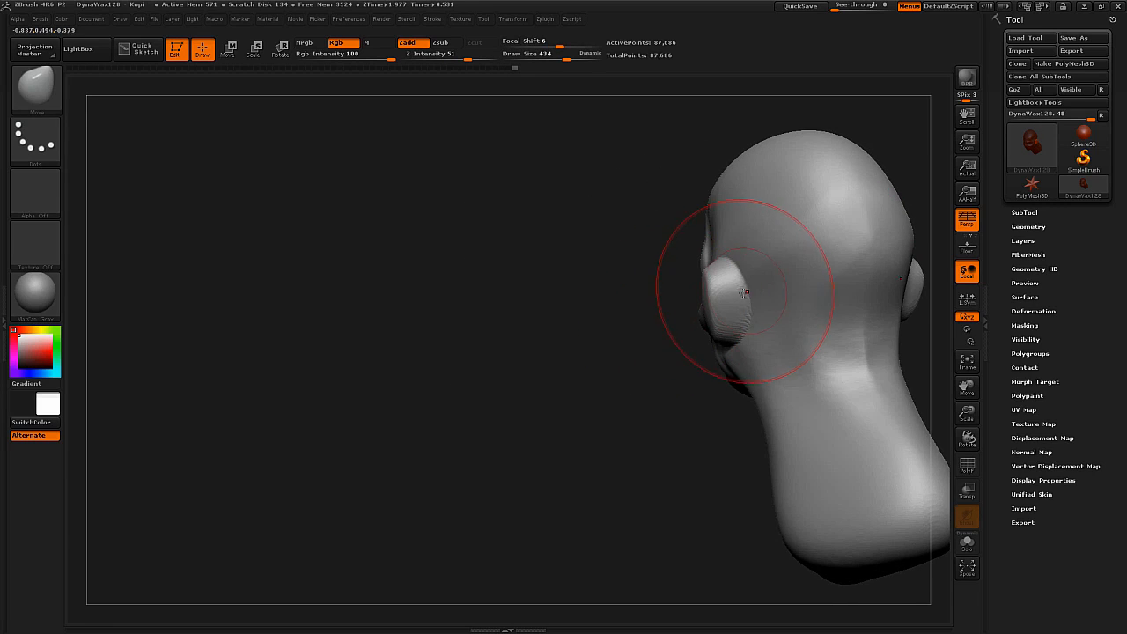
Clear the mask and rebuild the DynaMesh topology around the ears.
{"action": "left_click_drag", "start_coordinate": [572, 330], "coordinate": [604, 371], "text": "ctrl"}
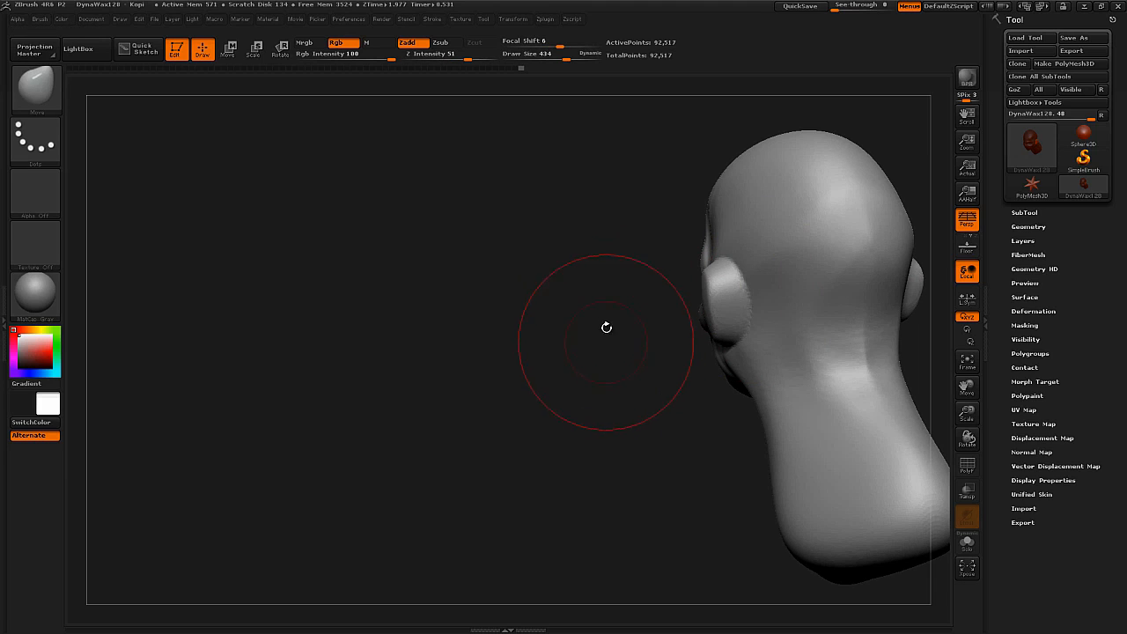
{"action": "key", "text": "shift+f"}
{"action": "right_click_drag", "start_coordinate": [728, 308], "coordinate": [704, 347], "text": "ctrl"}
Carve a crease around the ears with the Standard brush at draw size 62.
{"action": "key", "text": "b"}
{"action": "key", "text": "s"}
{"action": "key", "text": "t"}
{"action": "key", "text": "s"}
{"action": "left_click_drag", "start_coordinate": [649, 344], "coordinate": [639, 341]}
{"action": "key", "text": "shift+f"}
{"action": "left_click_drag", "start_coordinate": [729, 360], "coordinate": [719, 280]}
{"action": "right_click_drag", "start_coordinate": [695, 281], "coordinate": [725, 276]}
{"action": "key", "text": "s"}
{"action": "left_click_drag", "start_coordinate": [726, 278], "coordinate": [717, 279]}
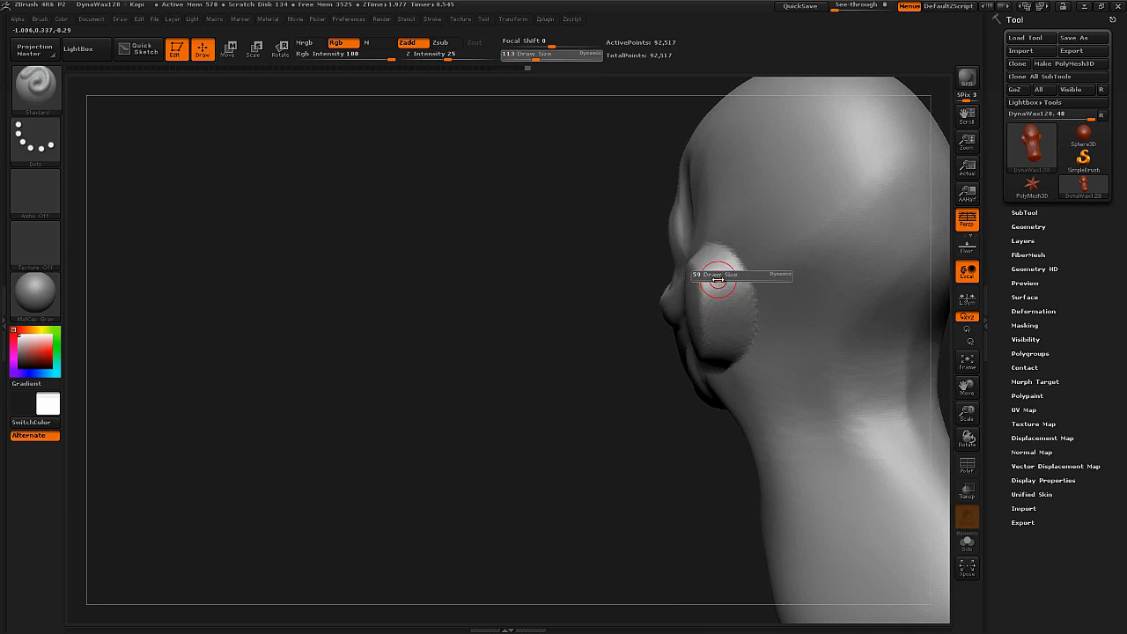
{"action": "right_click_drag", "start_coordinate": [717, 279], "coordinate": [714, 255]}
{"action": "right_click_drag", "start_coordinate": [722, 339], "coordinate": [745, 297]}
{"action": "left_click_drag", "start_coordinate": [745, 297], "coordinate": [736, 335]}
{"action": "right_click_drag", "start_coordinate": [736, 335], "coordinate": [711, 301], "text": "ctrl"}
{"action": "mouse_move", "coordinate": [711, 301]}
{"action": "right_mouse_down"}
{"action": "mouse_move", "coordinate": [743, 316]}
{"action": "mouse_move", "coordinate": [698, 315]}
{"action": "right_mouse_up"}
{"action": "right_click_drag", "start_coordinate": [699, 315], "coordinate": [694, 353], "text": "ctrl"}
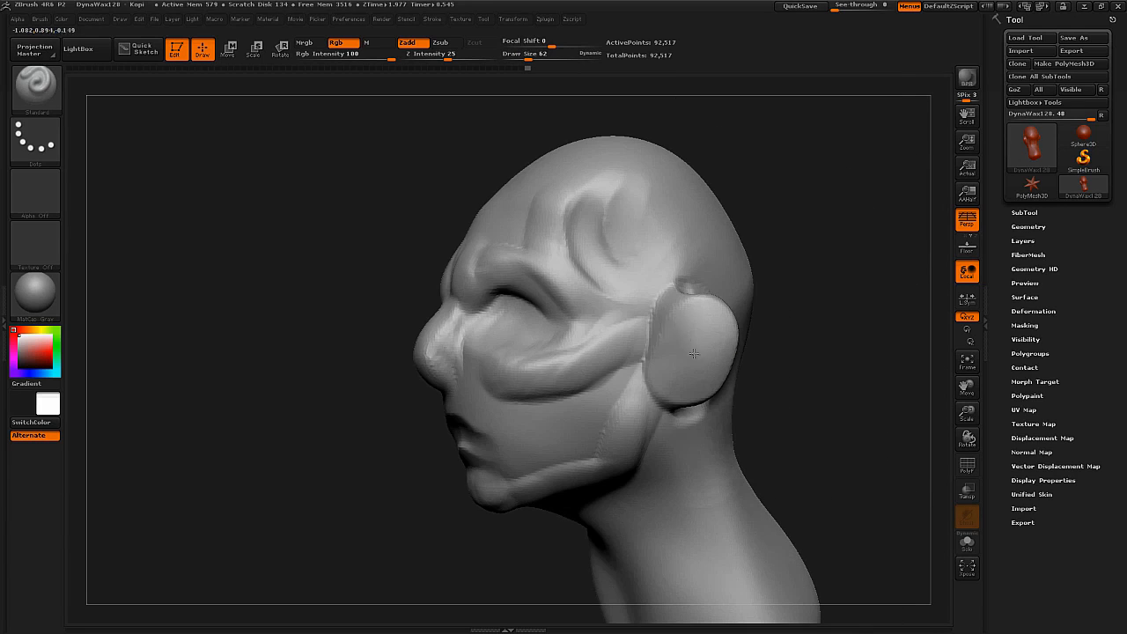
Sculpt the ear's raised rim and inner hollow with the Standard brush, and smooth the forms.
{"action": "mouse_move", "coordinate": [665, 358]}
{"action": "left_mouse_down", "text": "alt"}
{"action": "mouse_move", "coordinate": [710, 327]}
{"action": "mouse_move", "coordinate": [674, 370]}
{"action": "mouse_move", "coordinate": [691, 355]}
{"action": "left_mouse_up", "text": "alt"}
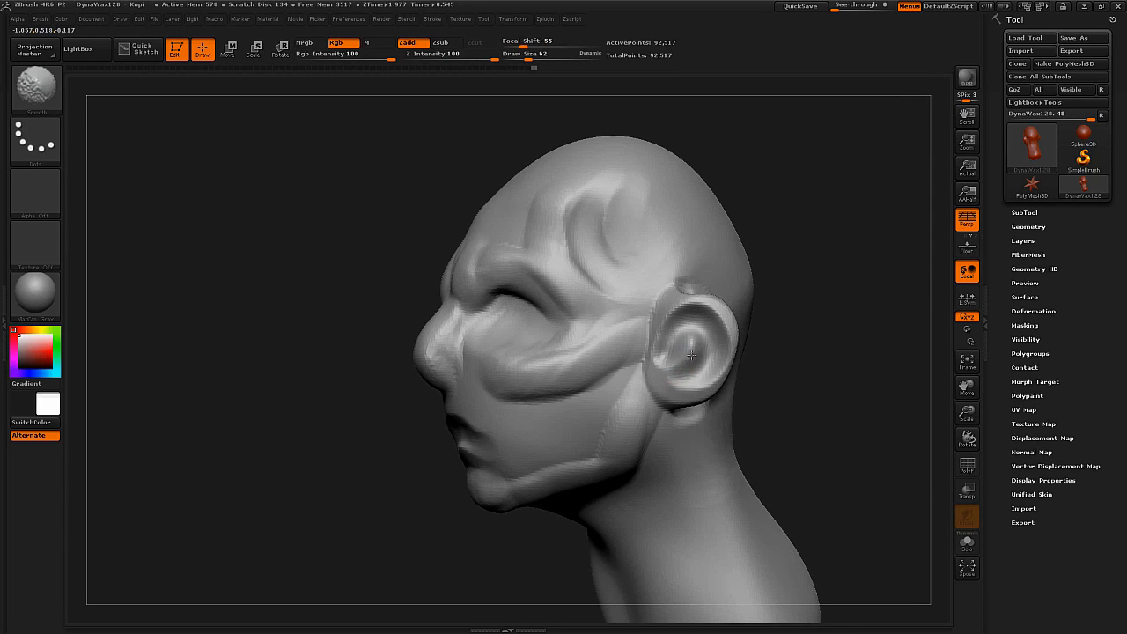
{"action": "left_click_drag", "start_coordinate": [668, 315], "coordinate": [687, 315], "text": "shift"}
Refine the eye area and lips with the ClayBuildup brush at draw size 113.
{"action": "right_click_drag", "start_coordinate": [550, 387], "coordinate": [591, 379]}
{"action": "mouse_move", "coordinate": [592, 378]}
{"action": "right_mouse_down", "text": "ctrl"}
{"action": "mouse_move", "coordinate": [583, 342]}
{"action": "mouse_move", "coordinate": [596, 387]}
{"action": "mouse_move", "coordinate": [612, 374]}
{"action": "right_mouse_up", "text": "ctrl"}
{"action": "key", "text": "s"}
{"action": "left_click_drag", "start_coordinate": [626, 363], "coordinate": [635, 360]}
{"action": "right_click_drag", "start_coordinate": [644, 352], "coordinate": [635, 359]}
{"action": "key", "text": "s"}
{"action": "left_click_drag", "start_coordinate": [641, 351], "coordinate": [636, 346]}
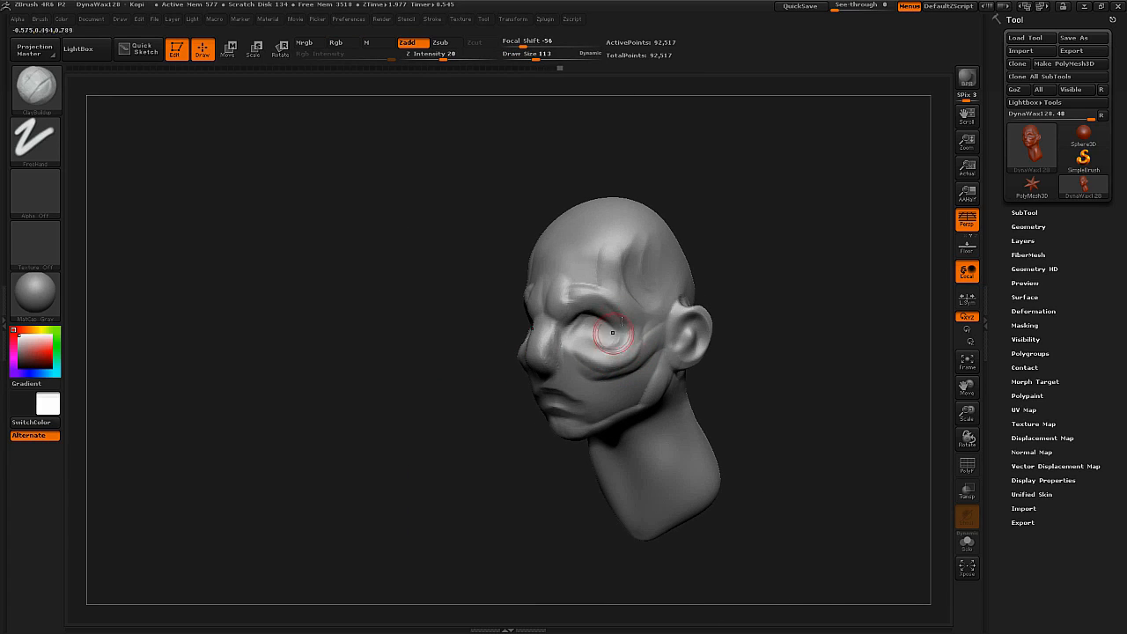
Build up the eyelids and cheeks and blend the cheekbones toward the mouth with ClayBuildup.
{"action": "mouse_move", "coordinate": [619, 350]}
{"action": "right_mouse_down"}
{"action": "mouse_move", "coordinate": [661, 372]}
{"action": "mouse_move", "coordinate": [691, 365]}
{"action": "mouse_move", "coordinate": [691, 400]}
{"action": "mouse_move", "coordinate": [664, 322]}
{"action": "right_mouse_up"}
{"action": "mouse_move", "coordinate": [669, 319]}
{"action": "left_mouse_down", "text": "shift"}
{"action": "mouse_move", "coordinate": [643, 331]}
{"action": "mouse_move", "coordinate": [660, 318]}
{"action": "left_mouse_up", "text": "shift"}
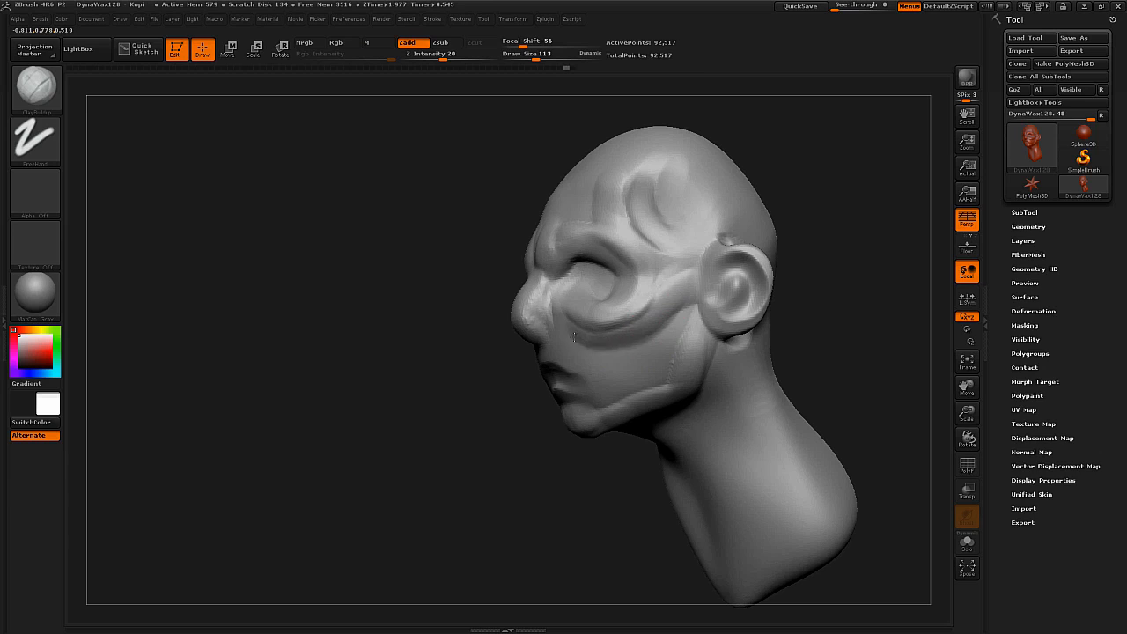
{"action": "right_click_drag", "start_coordinate": [606, 350], "coordinate": [662, 301]}
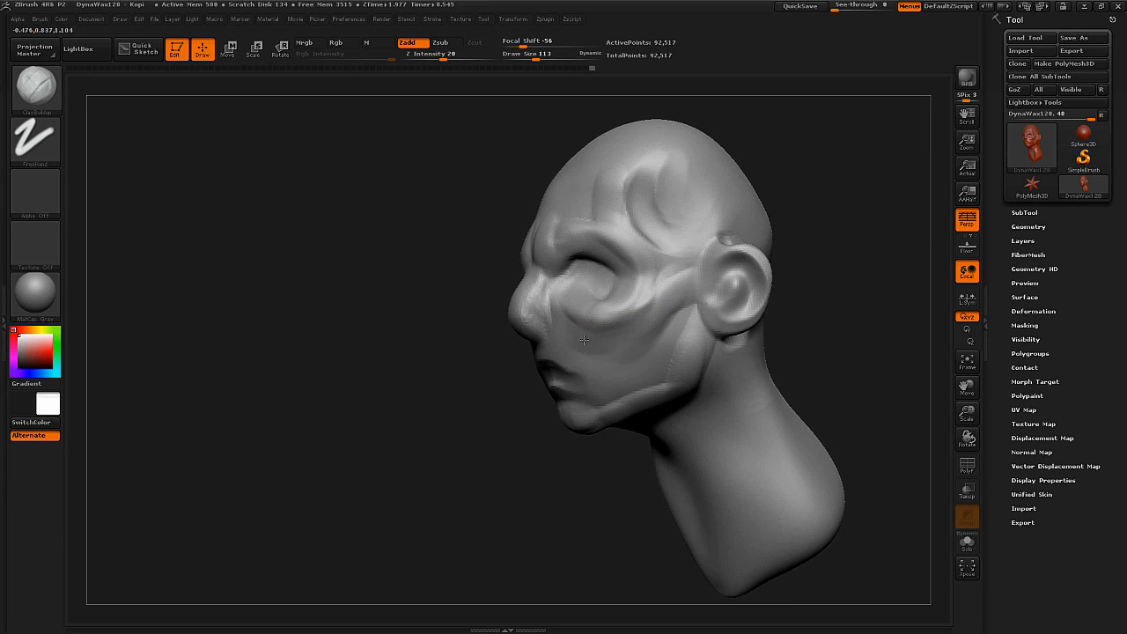
{"action": "mouse_move", "coordinate": [631, 324]}
{"action": "right_mouse_down"}
{"action": "mouse_move", "coordinate": [660, 317]}
{"action": "mouse_move", "coordinate": [643, 308]}
{"action": "mouse_move", "coordinate": [614, 397]}
{"action": "mouse_move", "coordinate": [603, 367]}
{"action": "right_mouse_up"}
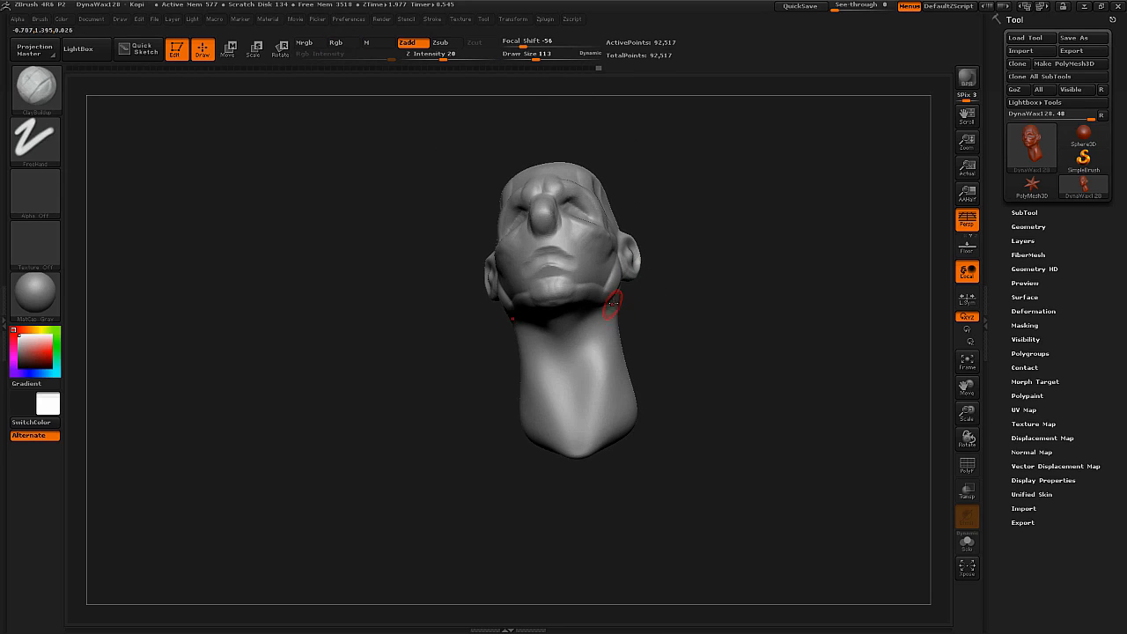
Undo the first neck stroke and sculpt the muscles along the front and sides of the neck with ClayBuildup.
{"action": "left_click_drag", "start_coordinate": [603, 366], "coordinate": [587, 414]}
{"action": "key", "text": "ctrl+z"}
{"action": "left_click_drag", "start_coordinate": [611, 306], "coordinate": [578, 440]}
{"action": "mouse_move", "coordinate": [598, 327]}
{"action": "left_mouse_down"}
{"action": "mouse_move", "coordinate": [578, 421]}
{"action": "mouse_move", "coordinate": [584, 429]}
{"action": "mouse_move", "coordinate": [599, 419]}
{"action": "left_mouse_up"}
{"action": "mouse_move", "coordinate": [602, 410]}
{"action": "right_mouse_down"}
{"action": "mouse_move", "coordinate": [603, 363]}
{"action": "mouse_move", "coordinate": [569, 420]}
{"action": "right_mouse_up"}
{"action": "right_click_drag", "start_coordinate": [604, 367], "coordinate": [570, 361]}
{"action": "right_click_drag", "start_coordinate": [571, 361], "coordinate": [569, 331], "text": "ctrl"}
Build up muscle forms across the back of the neck with ClayBuildup at draw size 175.
{"action": "key", "text": "s"}
{"action": "mouse_move", "coordinate": [656, 334]}
{"action": "left_mouse_down"}
{"action": "mouse_move", "coordinate": [682, 323]}
{"action": "mouse_move", "coordinate": [736, 362]}
{"action": "left_mouse_up"}
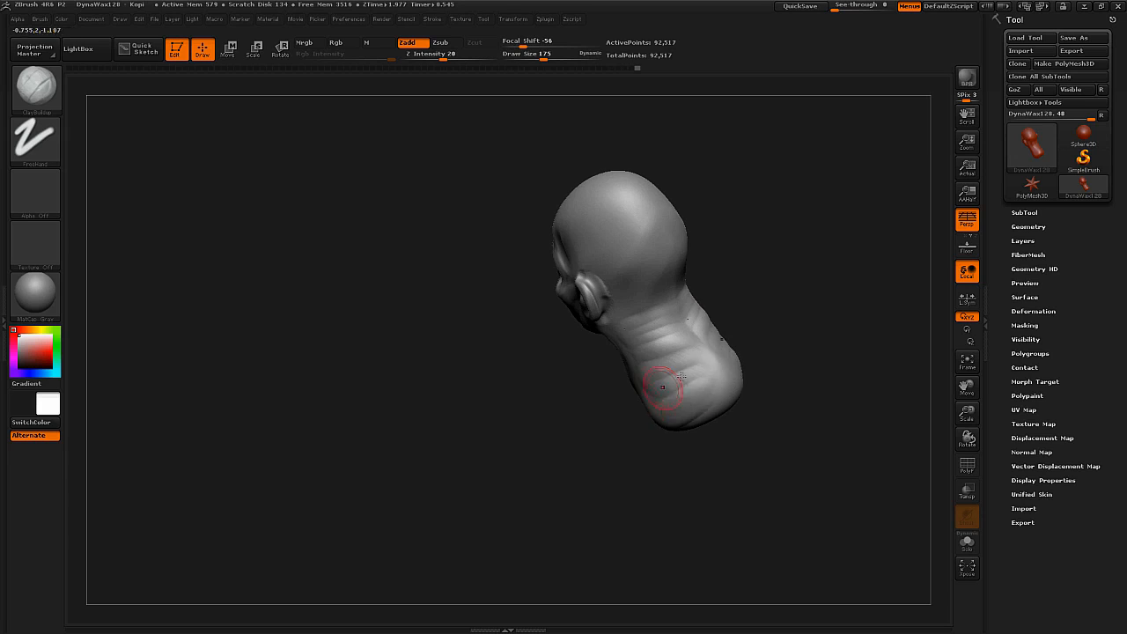
{"action": "right_click_drag", "start_coordinate": [736, 361], "coordinate": [687, 344]}
{"action": "right_click_drag", "start_coordinate": [687, 398], "coordinate": [627, 379]}
Pull out the shoulders and upper back at the base of the neck with the Move brush.
{"action": "key", "text": "b"}
{"action": "key", "text": "m"}
{"action": "key", "text": "v"}
{"action": "key", "text": "s"}
{"action": "mouse_move", "coordinate": [702, 396]}
{"action": "left_mouse_down"}
{"action": "mouse_move", "coordinate": [718, 396]}
{"action": "mouse_move", "coordinate": [698, 470]}
{"action": "mouse_move", "coordinate": [700, 387]}
{"action": "left_mouse_up"}
{"action": "mouse_move", "coordinate": [704, 370]}
{"action": "right_mouse_down"}
{"action": "mouse_move", "coordinate": [745, 312]}
{"action": "mouse_move", "coordinate": [814, 319]}
{"action": "mouse_move", "coordinate": [792, 321]}
{"action": "right_mouse_up"}
{"action": "right_click_drag", "start_coordinate": [607, 329], "coordinate": [541, 322]}
{"action": "right_click_drag", "start_coordinate": [541, 321], "coordinate": [554, 365], "text": "ctrl"}
Reshape the nose tip and nostrils with the Move brush at draw size 122.
{"action": "key", "text": "s"}
{"action": "left_click_drag", "start_coordinate": [611, 294], "coordinate": [601, 301]}
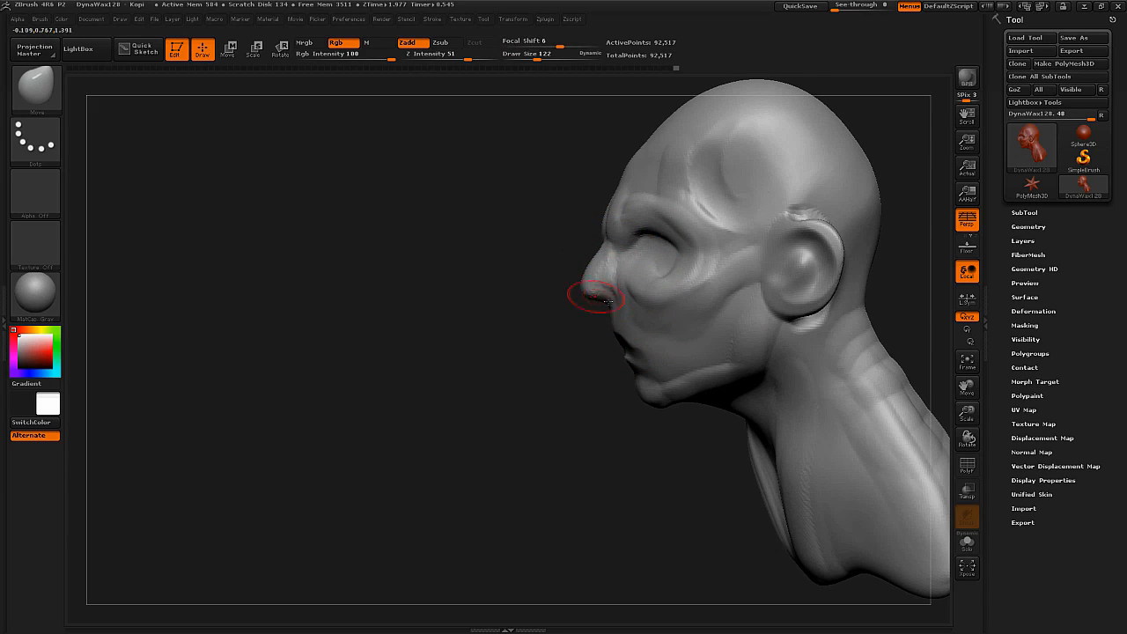
{"action": "right_click_drag", "start_coordinate": [588, 283], "coordinate": [639, 304]}
{"action": "mouse_move", "coordinate": [638, 304]}
{"action": "right_mouse_down", "text": "ctrl"}
{"action": "mouse_move", "coordinate": [648, 273]}
{"action": "mouse_move", "coordinate": [634, 297]}
{"action": "mouse_move", "coordinate": [674, 307]}
{"action": "mouse_move", "coordinate": [636, 295]}
{"action": "right_mouse_up", "text": "ctrl"}
{"action": "mouse_move", "coordinate": [636, 295]}
{"action": "right_mouse_down", "text": "ctrl"}
{"action": "mouse_move", "coordinate": [657, 265]}
{"action": "mouse_move", "coordinate": [647, 282]}
{"action": "mouse_move", "coordinate": [631, 261]}
{"action": "mouse_move", "coordinate": [641, 261]}
{"action": "right_mouse_up", "text": "ctrl"}
Adjust the overall proportions of the face and jaw with the Move brush at draw size 332.
{"action": "key", "text": "s"}
{"action": "left_click_drag", "start_coordinate": [641, 262], "coordinate": [654, 259]}
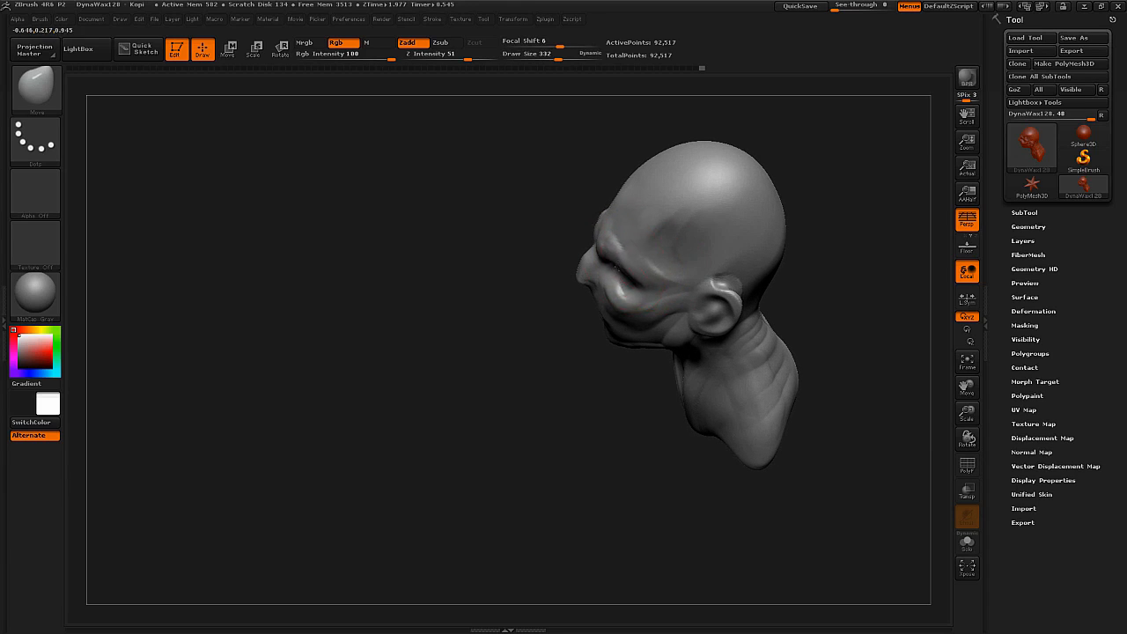
{"action": "mouse_move", "coordinate": [612, 253]}
{"action": "right_mouse_down"}
{"action": "mouse_move", "coordinate": [649, 269]}
{"action": "mouse_move", "coordinate": [641, 245]}
{"action": "mouse_move", "coordinate": [669, 238]}
{"action": "mouse_move", "coordinate": [614, 344]}
{"action": "mouse_move", "coordinate": [646, 307]}
{"action": "mouse_move", "coordinate": [640, 294]}
{"action": "mouse_move", "coordinate": [611, 311]}
{"action": "mouse_move", "coordinate": [550, 311]}
{"action": "right_mouse_up"}
{"action": "right_click", "coordinate": [639, 294]}
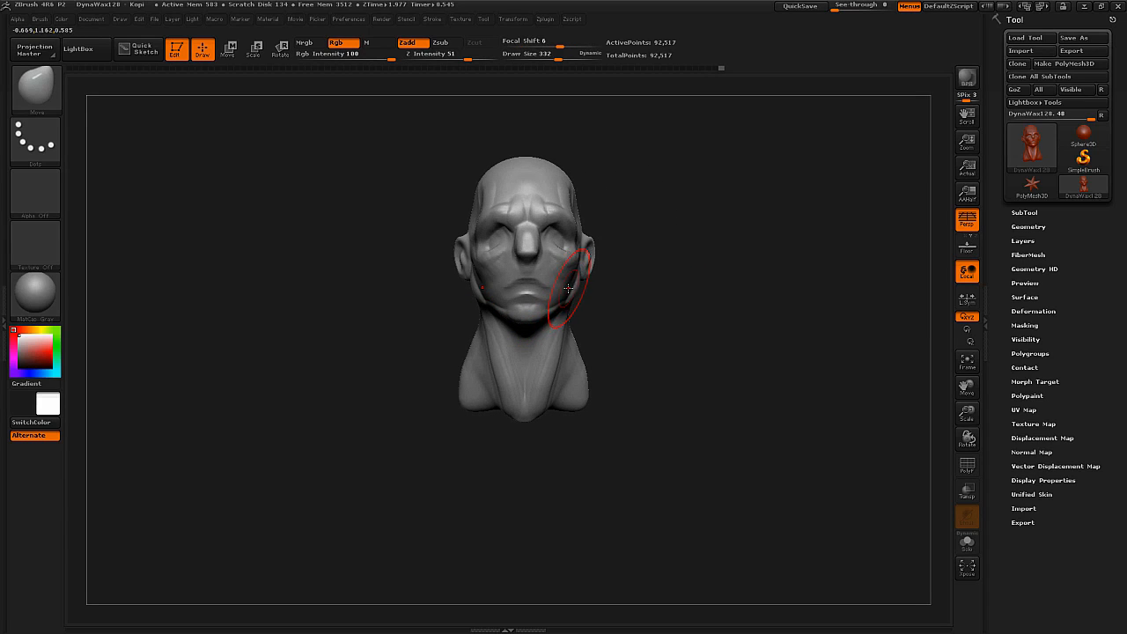
Pull the shoulders outward from the base of the neck with the Move brush.
{"action": "key", "text": "b"}
{"action": "key", "text": "c"}
{"action": "key", "text": "b"}
{"action": "key", "text": "b"}
{"action": "key", "text": "m"}
{"action": "key", "text": "v"}
{"action": "mouse_move", "coordinate": [548, 403]}
{"action": "left_mouse_down"}
{"action": "mouse_move", "coordinate": [568, 431]}
{"action": "mouse_move", "coordinate": [574, 405]}
{"action": "left_mouse_up"}
{"action": "left_click_drag", "start_coordinate": [588, 364], "coordinate": [577, 361]}
{"action": "left_click_drag", "start_coordinate": [616, 445], "coordinate": [735, 447]}
{"action": "left_click_drag", "start_coordinate": [595, 422], "coordinate": [504, 435]}
Shape the profile of the chest, neck and upper back with the Move brush at draw size 485.
{"action": "mouse_move", "coordinate": [722, 458]}
{"action": "left_mouse_down"}
{"action": "mouse_move", "coordinate": [621, 445]}
{"action": "mouse_move", "coordinate": [632, 432]}
{"action": "mouse_move", "coordinate": [662, 433]}
{"action": "left_mouse_up"}
{"action": "mouse_move", "coordinate": [584, 447]}
{"action": "left_mouse_down"}
{"action": "mouse_move", "coordinate": [600, 478]}
{"action": "mouse_move", "coordinate": [571, 489]}
{"action": "mouse_move", "coordinate": [635, 468]}
{"action": "left_mouse_up"}
{"action": "left_click_drag", "start_coordinate": [704, 480], "coordinate": [616, 484]}
{"action": "mouse_move", "coordinate": [578, 466]}
{"action": "left_mouse_down"}
{"action": "mouse_move", "coordinate": [588, 481]}
{"action": "mouse_move", "coordinate": [577, 486]}
{"action": "left_mouse_up"}
{"action": "left_click_drag", "start_coordinate": [592, 421], "coordinate": [585, 418]}
{"action": "left_click_drag", "start_coordinate": [697, 380], "coordinate": [611, 369]}
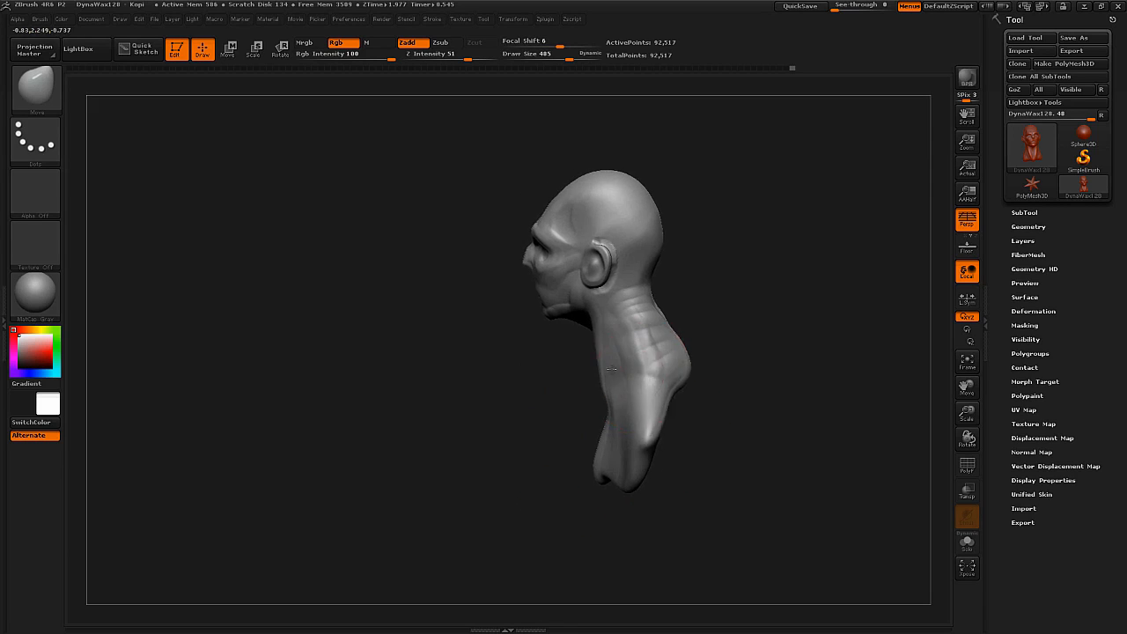
{"action": "left_click_drag", "start_coordinate": [688, 404], "coordinate": [684, 410]}
{"action": "mouse_move", "coordinate": [662, 425]}
{"action": "left_mouse_down"}
{"action": "mouse_move", "coordinate": [676, 432]}
{"action": "mouse_move", "coordinate": [668, 449]}
{"action": "left_mouse_up"}
{"action": "mouse_move", "coordinate": [576, 440]}
{"action": "left_mouse_down"}
{"action": "mouse_move", "coordinate": [660, 414]}
{"action": "mouse_move", "coordinate": [574, 402]}
{"action": "mouse_move", "coordinate": [580, 471]}
{"action": "left_mouse_up"}
Build up the muscles along the side of the neck with ClayBuildup at draw size 150.
{"action": "key", "text": "b"}
{"action": "key", "text": "c"}
{"action": "key", "text": "b"}
{"action": "key", "text": "s"}
{"action": "mouse_move", "coordinate": [601, 357]}
{"action": "right_mouse_down"}
{"action": "mouse_move", "coordinate": [595, 371]}
{"action": "mouse_move", "coordinate": [599, 327]}
{"action": "right_mouse_up"}
{"action": "key", "text": "s"}
{"action": "left_click_drag", "start_coordinate": [598, 328], "coordinate": [589, 331]}
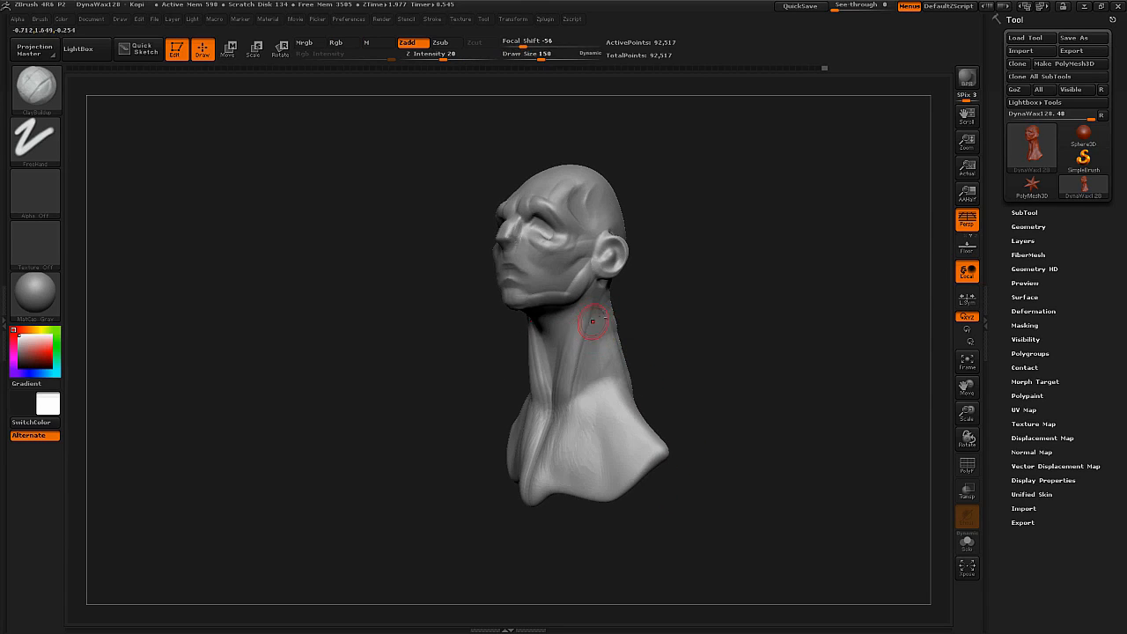
{"action": "mouse_move", "coordinate": [599, 323]}
{"action": "right_mouse_down"}
{"action": "mouse_move", "coordinate": [595, 350]}
{"action": "mouse_move", "coordinate": [583, 239]}
{"action": "right_mouse_up"}
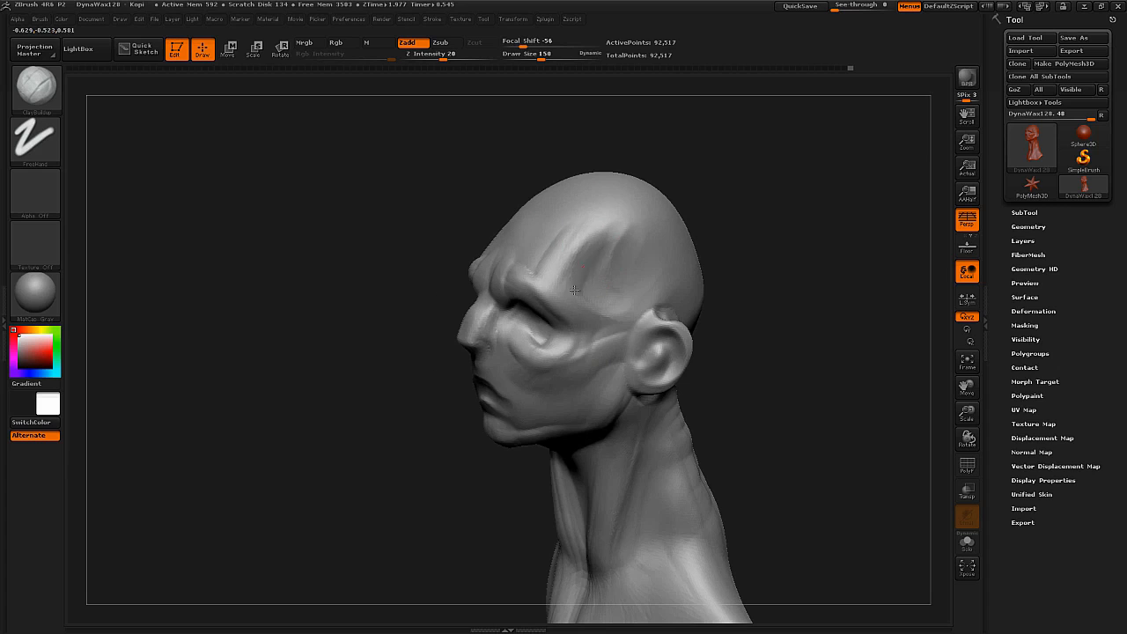
Refine the side of the face and the underside of the nose with ClayBuildup, reducing the draw size to 42.
{"action": "mouse_move", "coordinate": [601, 283]}
{"action": "right_mouse_down"}
{"action": "mouse_move", "coordinate": [580, 266]}
{"action": "mouse_move", "coordinate": [562, 285]}
{"action": "right_mouse_up"}
{"action": "key", "text": "s"}
{"action": "left_click_drag", "start_coordinate": [562, 285], "coordinate": [555, 285]}
{"action": "mouse_move", "coordinate": [555, 285]}
{"action": "right_mouse_down"}
{"action": "mouse_move", "coordinate": [558, 262]}
{"action": "mouse_move", "coordinate": [587, 308]}
{"action": "right_mouse_up"}
{"action": "key", "text": "s"}
{"action": "left_click_drag", "start_coordinate": [587, 308], "coordinate": [572, 310]}
{"action": "mouse_move", "coordinate": [577, 323]}
{"action": "right_mouse_down"}
{"action": "mouse_move", "coordinate": [598, 330]}
{"action": "mouse_move", "coordinate": [478, 327]}
{"action": "mouse_move", "coordinate": [510, 360]}
{"action": "mouse_move", "coordinate": [452, 361]}
{"action": "right_mouse_up"}
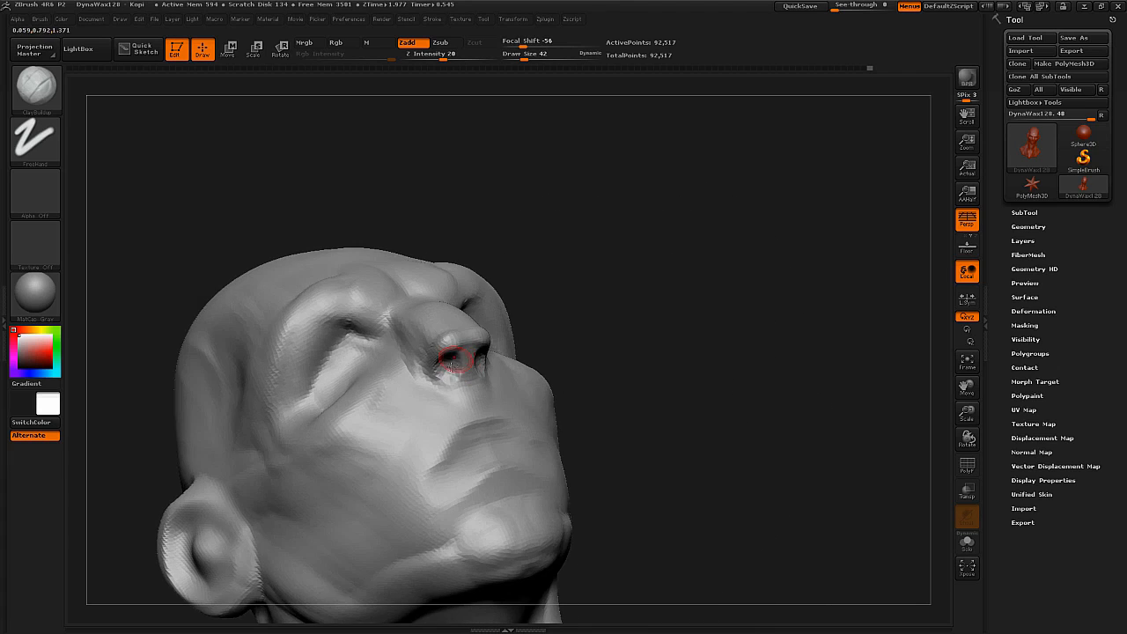
{"action": "key", "text": "shift"}
{"action": "key", "text": "space"}
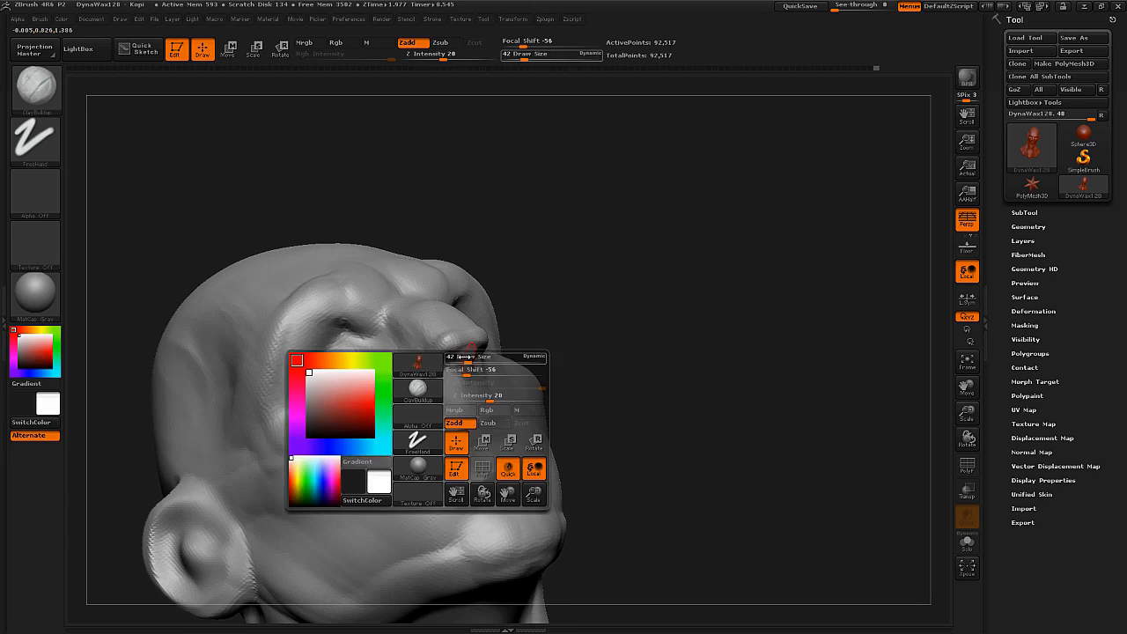
Sculpt the nostrils and their outer wings with the Standard brush, reducing the draw size to 20.
{"action": "key", "text": "b"}
{"action": "key", "text": "s"}
{"action": "key", "text": "t"}
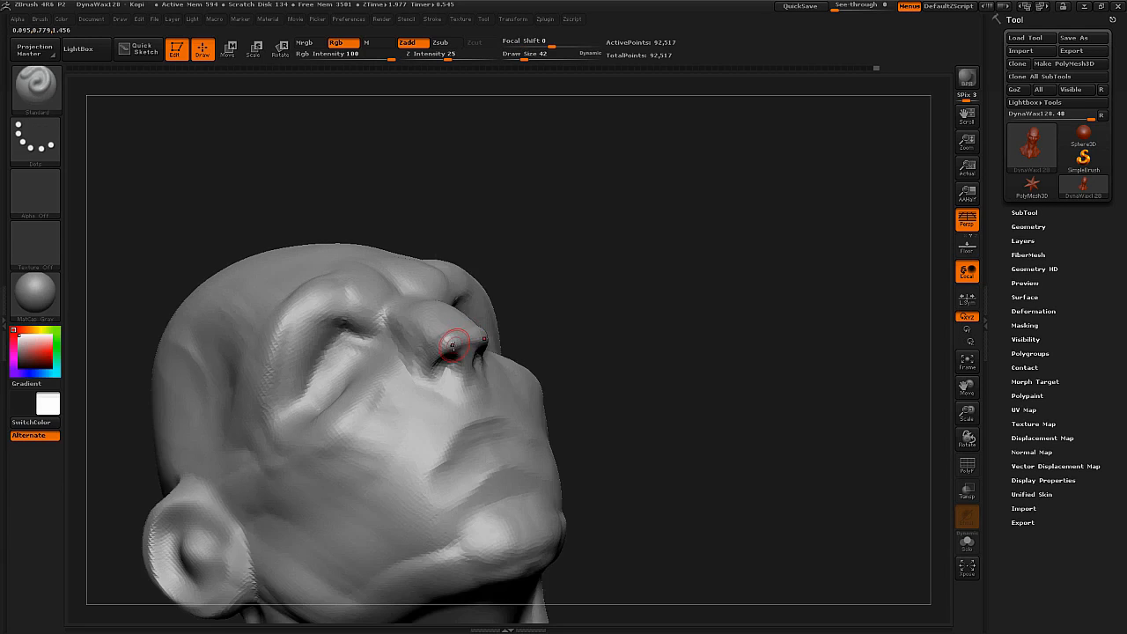
{"action": "left_click_drag", "start_coordinate": [440, 367], "coordinate": [417, 376]}
{"action": "left_click_drag", "start_coordinate": [625, 414], "coordinate": [467, 431]}
{"action": "key", "text": "space"}
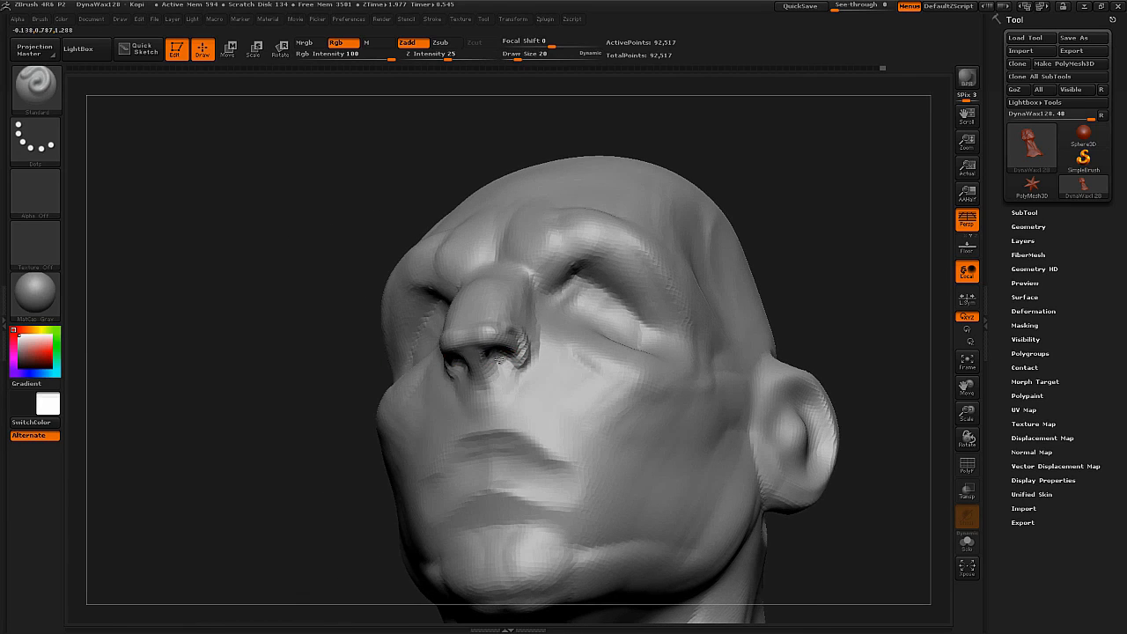
{"action": "mouse_move", "coordinate": [518, 356]}
{"action": "right_mouse_down"}
{"action": "mouse_move", "coordinate": [511, 302]}
{"action": "mouse_move", "coordinate": [516, 363]}
{"action": "right_mouse_up"}
{"action": "left_click_drag", "start_coordinate": [517, 363], "coordinate": [515, 349], "text": "shift"}
{"action": "right_click_drag", "start_coordinate": [515, 349], "coordinate": [532, 366]}
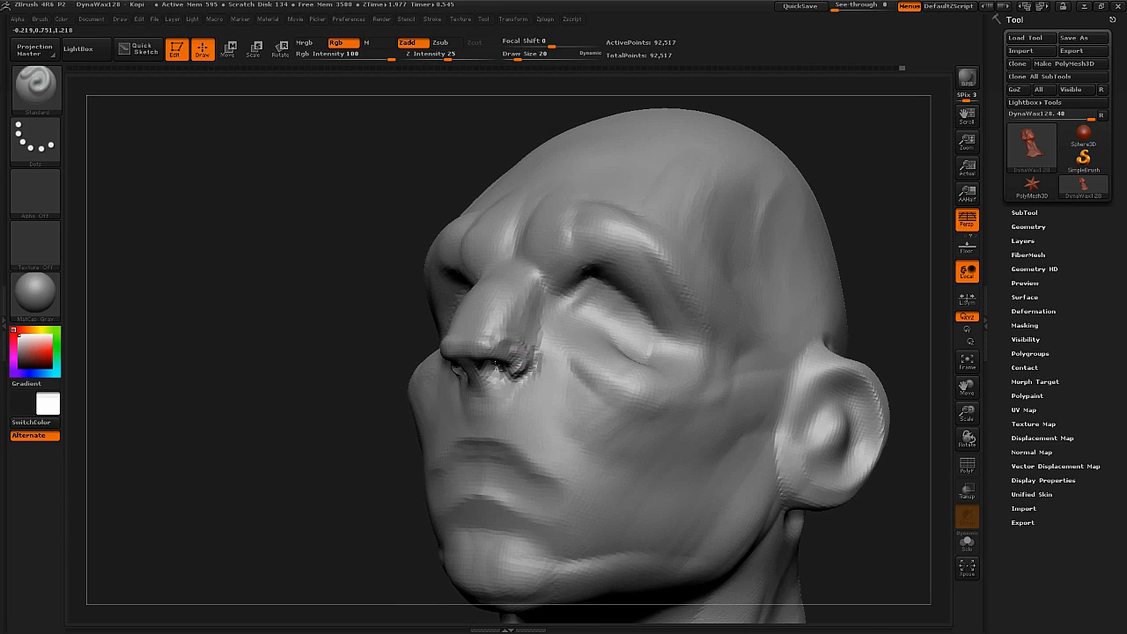
{"action": "mouse_move", "coordinate": [540, 344]}
{"action": "right_mouse_down", "text": "ctrl"}
{"action": "mouse_move", "coordinate": [533, 337]}
{"action": "mouse_move", "coordinate": [541, 388]}
{"action": "mouse_move", "coordinate": [555, 389]}
{"action": "mouse_move", "coordinate": [563, 357]}
{"action": "mouse_move", "coordinate": [654, 445]}
{"action": "mouse_move", "coordinate": [563, 356]}
{"action": "mouse_move", "coordinate": [483, 300]}
{"action": "right_mouse_up", "text": "ctrl"}
{"action": "right_click_drag", "start_coordinate": [497, 375], "coordinate": [491, 317], "text": "alt"}
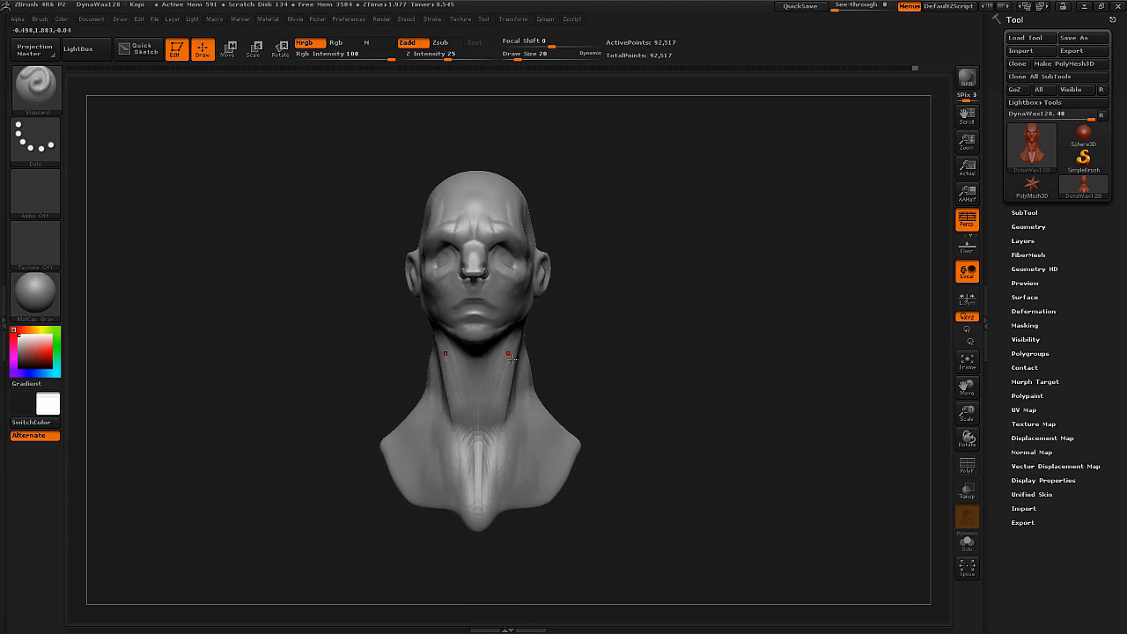
Reshape the shoulders and chest into a fuller bust with the Move brush at draw size 636.
{"action": "right_click_drag", "start_coordinate": [630, 412], "coordinate": [531, 419]}
{"action": "key", "text": "b"}
{"action": "key", "text": "m"}
{"action": "key", "text": "v"}
{"action": "key", "text": "s"}
{"action": "mouse_move", "coordinate": [526, 427]}
{"action": "left_mouse_down"}
{"action": "mouse_move", "coordinate": [591, 418]}
{"action": "mouse_move", "coordinate": [508, 436]}
{"action": "left_mouse_up"}
{"action": "mouse_move", "coordinate": [604, 453]}
{"action": "right_mouse_down"}
{"action": "mouse_move", "coordinate": [564, 444]}
{"action": "mouse_move", "coordinate": [581, 438]}
{"action": "right_mouse_up"}
{"action": "left_click_drag", "start_coordinate": [618, 424], "coordinate": [637, 418]}
{"action": "right_click_drag", "start_coordinate": [566, 364], "coordinate": [516, 226]}
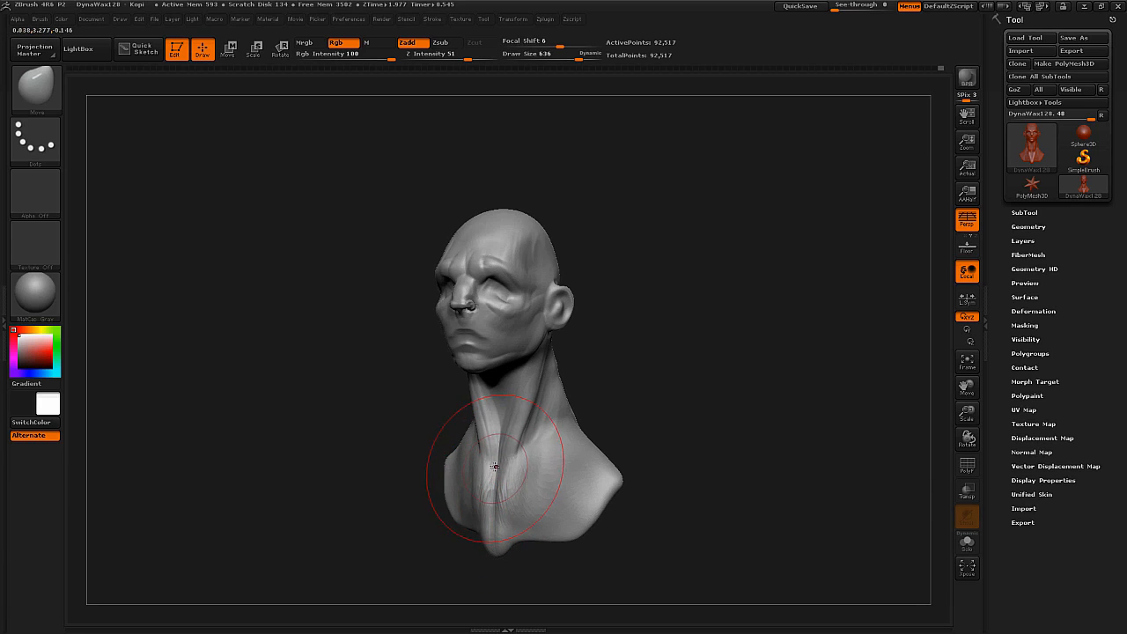
{"action": "left_click_drag", "start_coordinate": [650, 304], "coordinate": [517, 342]}
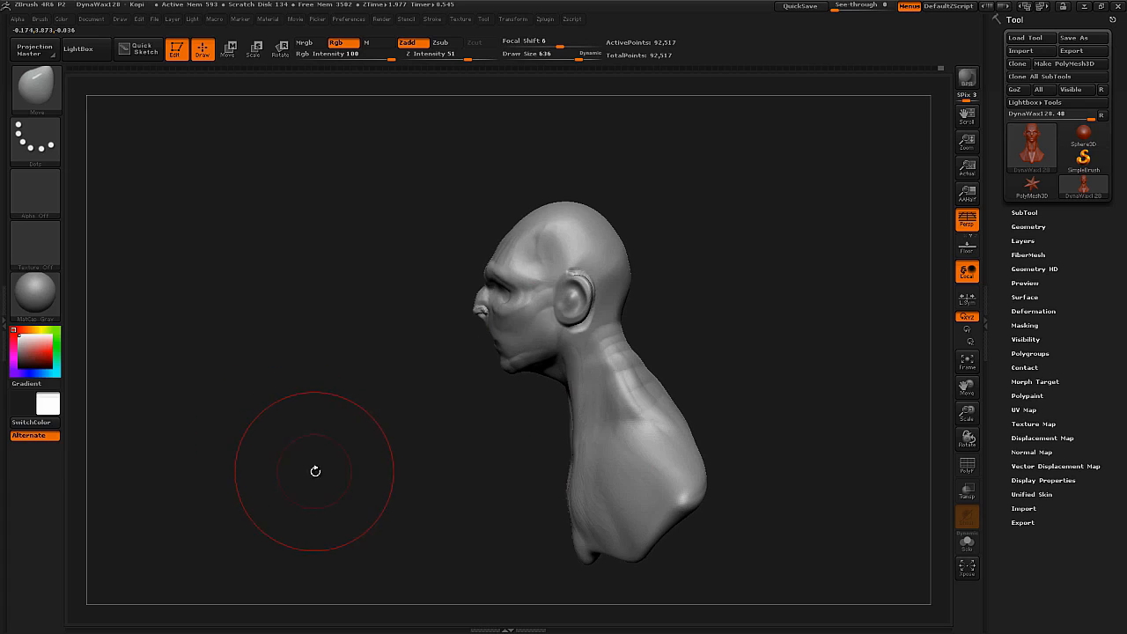
Examine the bust's side silhouette by switching the model colour to black and back to white.
{"action": "key", "text": "v"}
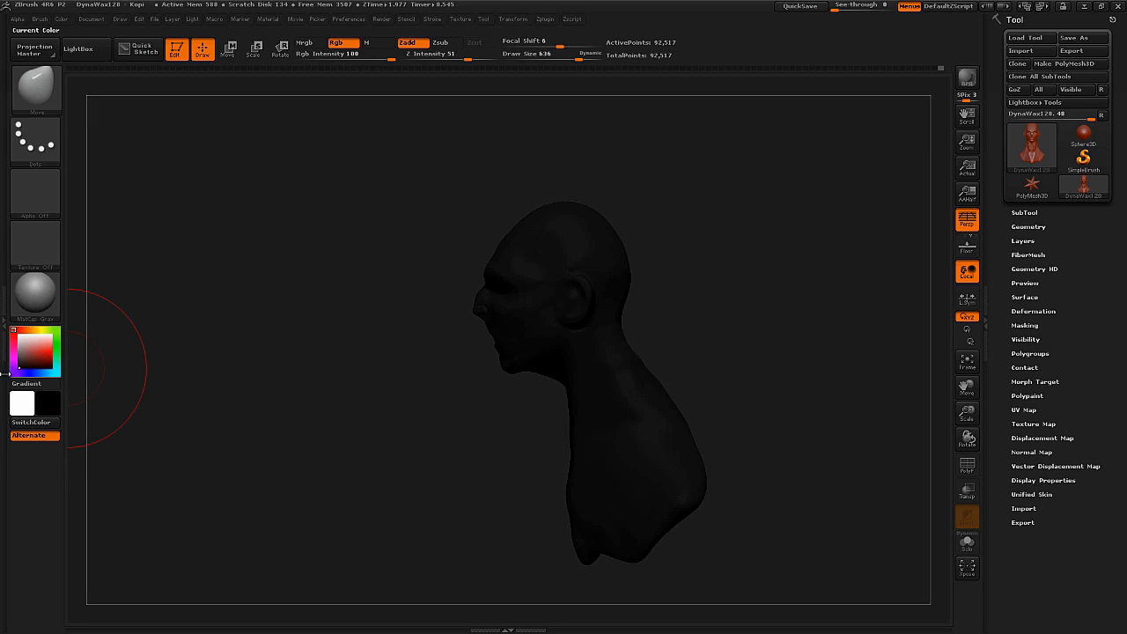
{"action": "key", "text": "v"}
{"action": "key", "text": "v"}
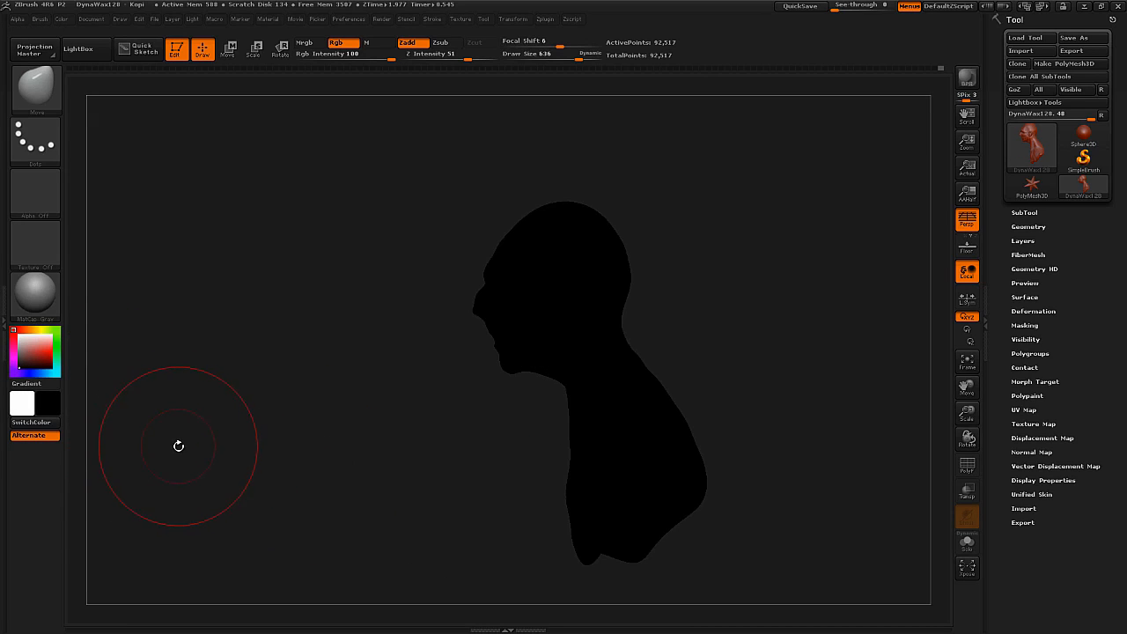
{"action": "key", "text": "v"}
{"action": "left_click", "coordinate": [18, 349]}
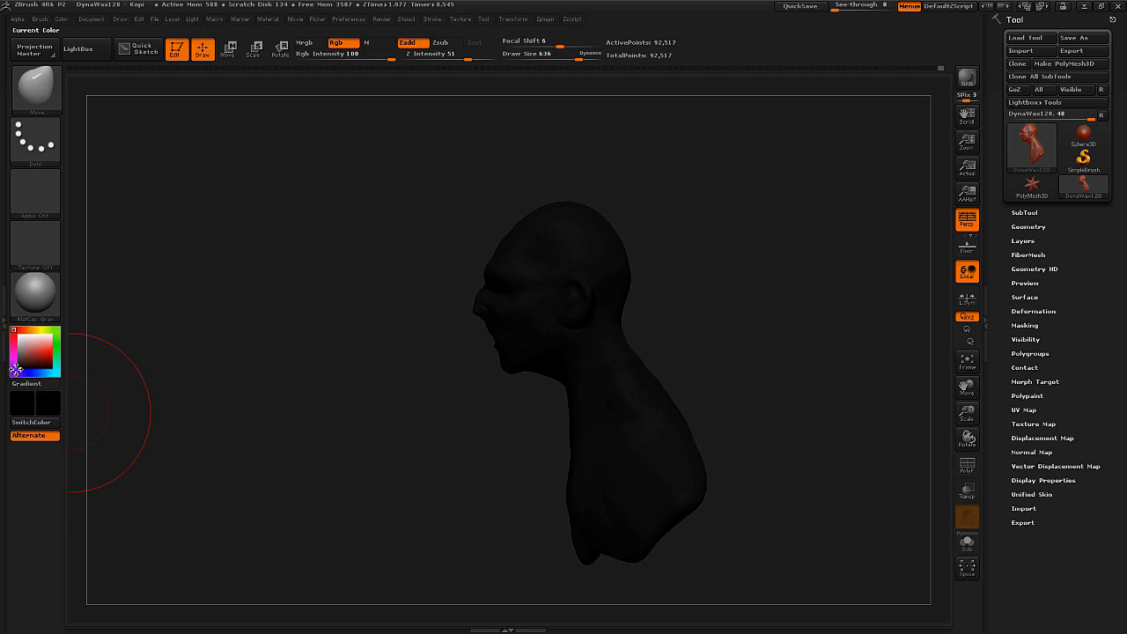
{"action": "left_click", "coordinate": [16, 370]}
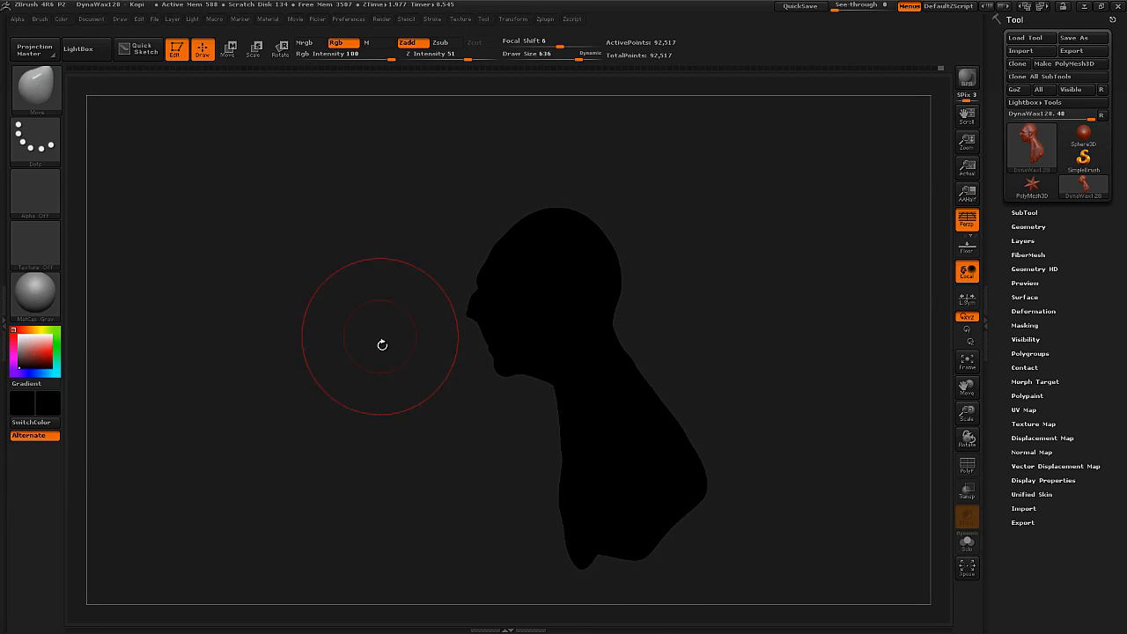
{"action": "left_click", "coordinate": [16, 334]}
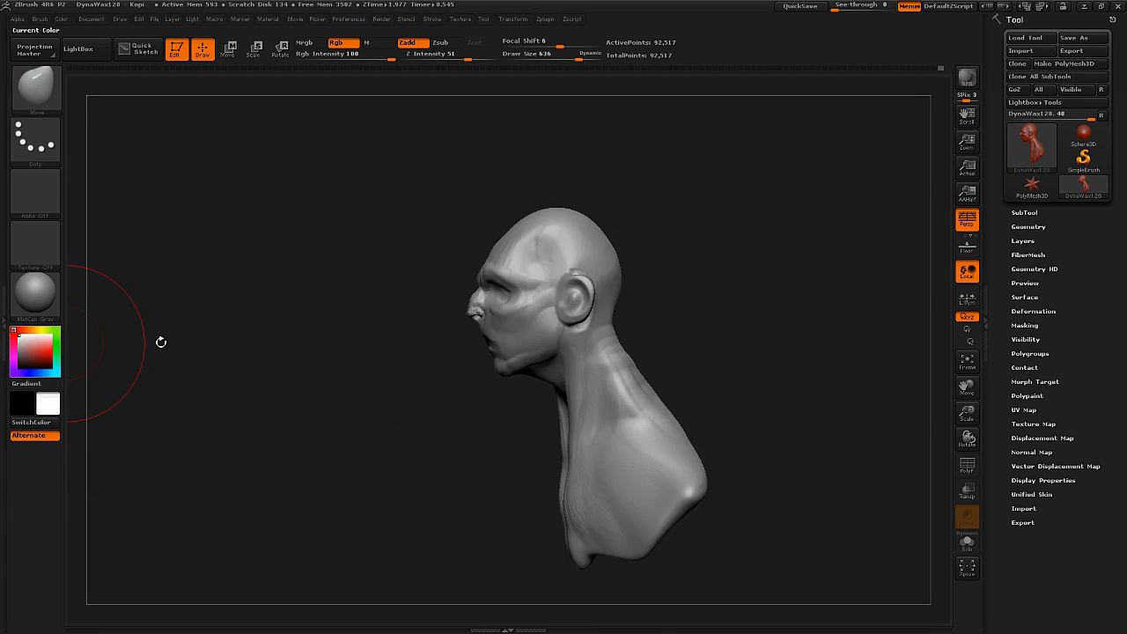
{"action": "key", "text": "shift"}
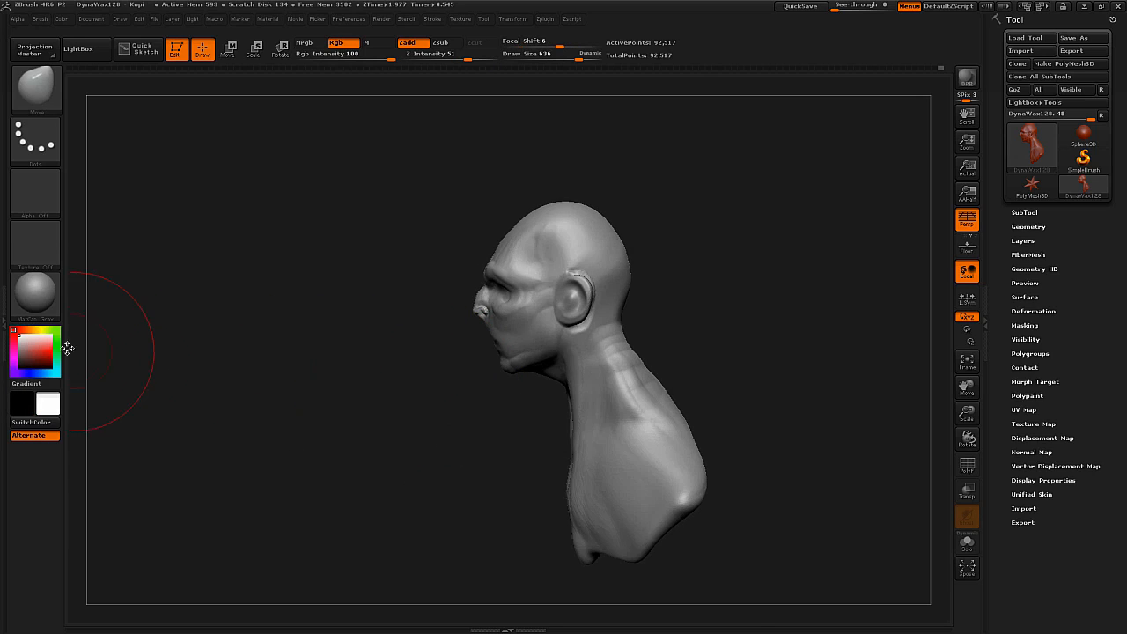
{"action": "left_click", "coordinate": [35, 293]}
Flatten the temple into a clean plane with the TrimDynamic brush at draw size 264.
{"action": "right_click_drag", "start_coordinate": [429, 321], "coordinate": [563, 330]}
{"action": "right_click_drag", "start_coordinate": [563, 330], "coordinate": [467, 365], "text": "ctrl"}
{"action": "right_click_drag", "start_coordinate": [466, 366], "coordinate": [488, 331], "text": "ctrl"}
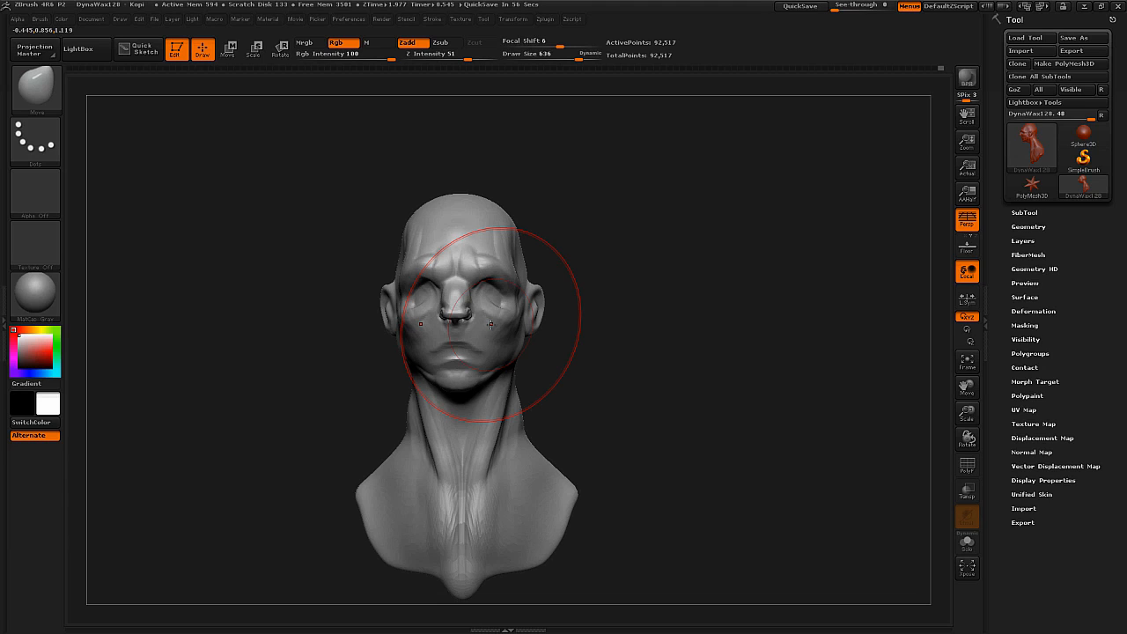
{"action": "key", "text": "b"}
{"action": "key", "text": "t"}
{"action": "key", "text": "d"}
{"action": "right_click_drag", "start_coordinate": [440, 365], "coordinate": [529, 270]}
{"action": "key", "text": "s"}
{"action": "mouse_move", "coordinate": [522, 262]}
{"action": "left_mouse_down"}
{"action": "mouse_move", "coordinate": [498, 263]}
{"action": "mouse_move", "coordinate": [508, 247]}
{"action": "left_mouse_up"}
{"action": "mouse_move", "coordinate": [508, 248]}
{"action": "right_mouse_down"}
{"action": "mouse_move", "coordinate": [402, 226]}
{"action": "mouse_move", "coordinate": [434, 250]}
{"action": "mouse_move", "coordinate": [452, 351]}
{"action": "mouse_move", "coordinate": [452, 326]}
{"action": "mouse_move", "coordinate": [358, 336]}
{"action": "mouse_move", "coordinate": [375, 373]}
{"action": "mouse_move", "coordinate": [440, 418]}
{"action": "right_mouse_up"}
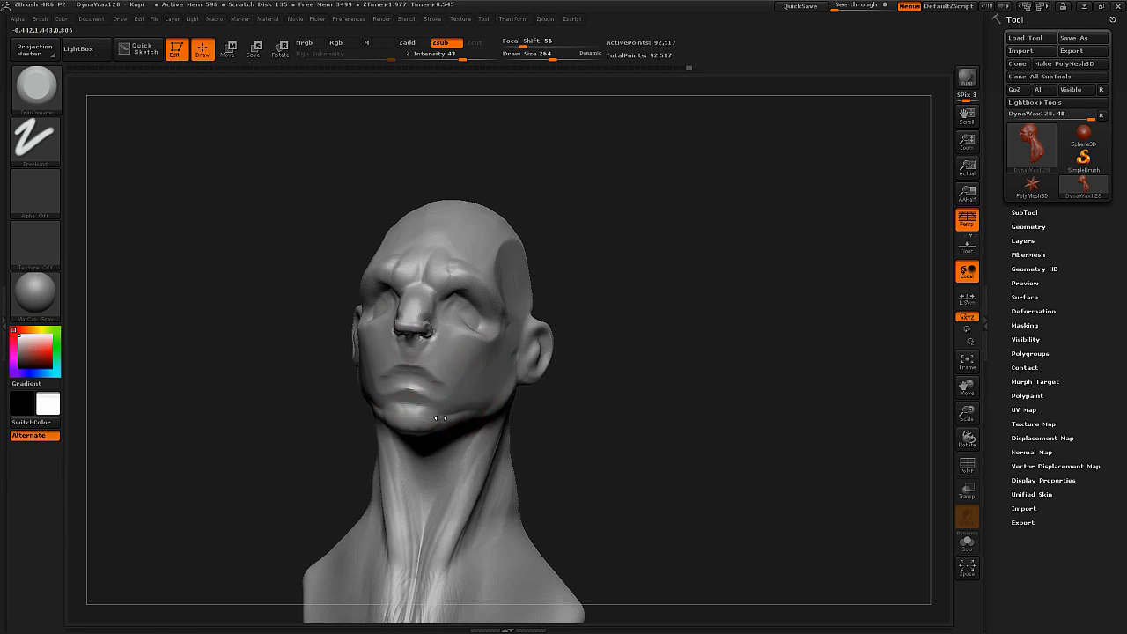
Flatten the planes of the jaw, chin and cheek with TrimDynamic, reducing the draw size to 145.
{"action": "mouse_move", "coordinate": [508, 393]}
{"action": "right_mouse_down"}
{"action": "mouse_move", "coordinate": [458, 379]}
{"action": "mouse_move", "coordinate": [515, 396]}
{"action": "right_mouse_up"}
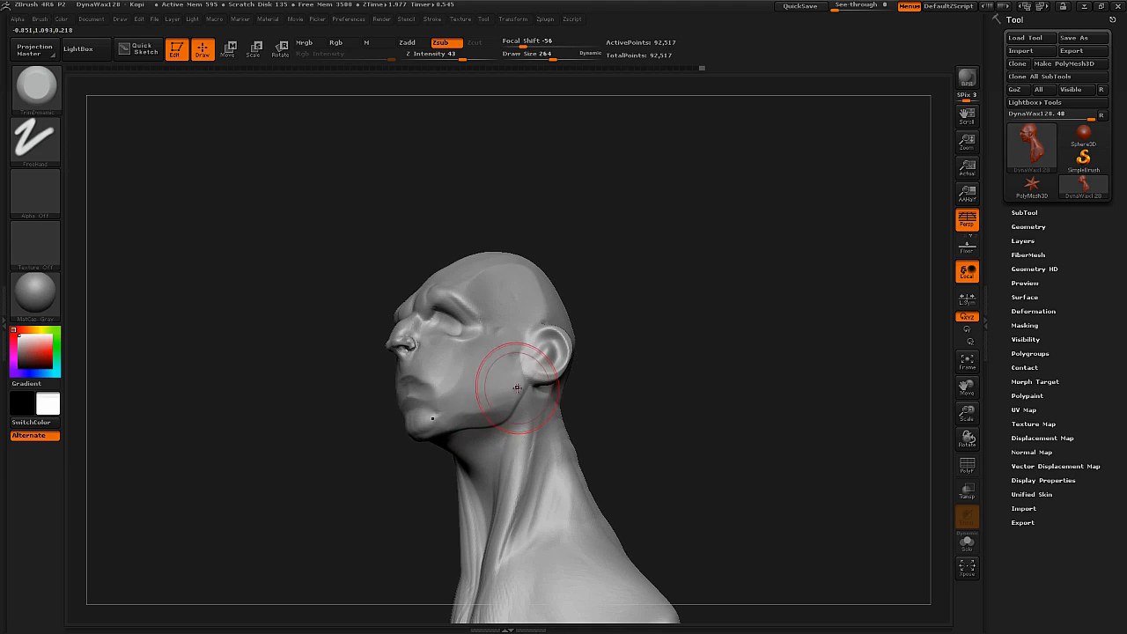
{"action": "right_click_drag", "start_coordinate": [439, 417], "coordinate": [393, 433]}
{"action": "key", "text": "s"}
{"action": "mouse_move", "coordinate": [393, 432]}
{"action": "left_mouse_down"}
{"action": "mouse_move", "coordinate": [377, 439]}
{"action": "mouse_move", "coordinate": [407, 419]}
{"action": "left_mouse_up"}
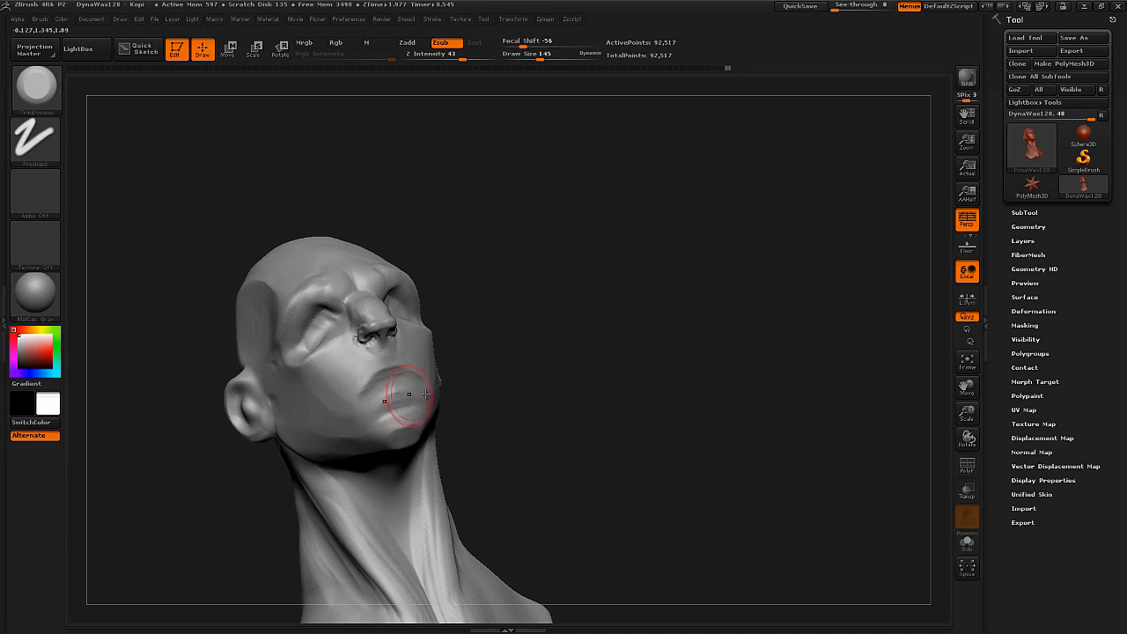
{"action": "right_click_drag", "start_coordinate": [425, 394], "coordinate": [401, 407]}
{"action": "right_click_drag", "start_coordinate": [401, 407], "coordinate": [357, 412], "text": "ctrl"}
{"action": "right_click_drag", "start_coordinate": [430, 370], "coordinate": [431, 401], "text": "ctrl"}
{"action": "right_click_drag", "start_coordinate": [431, 400], "coordinate": [488, 338]}
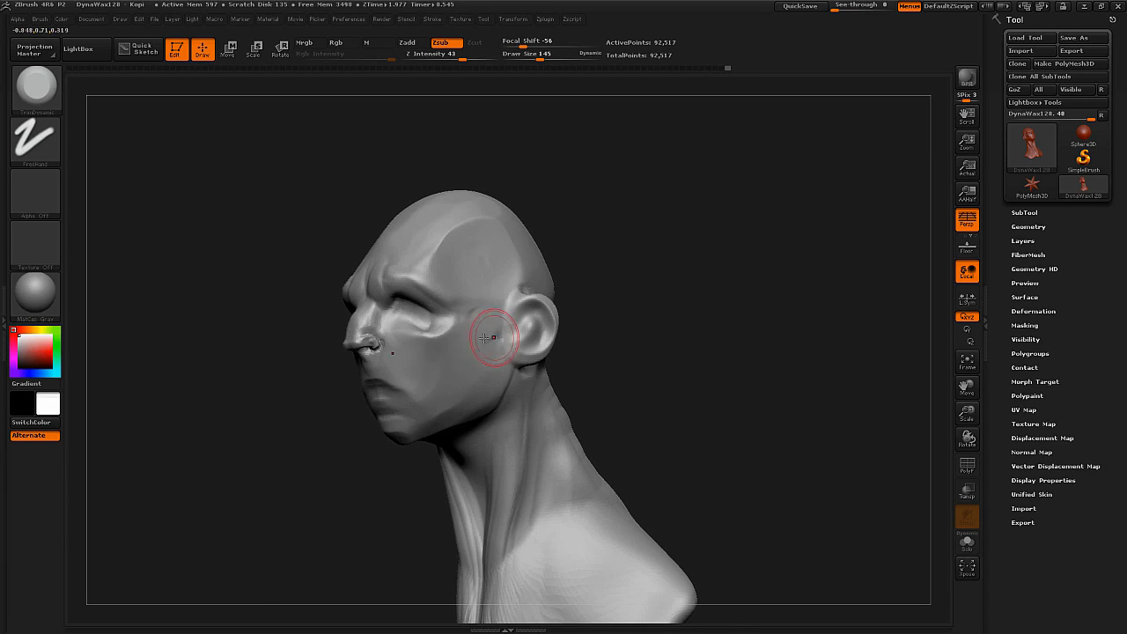